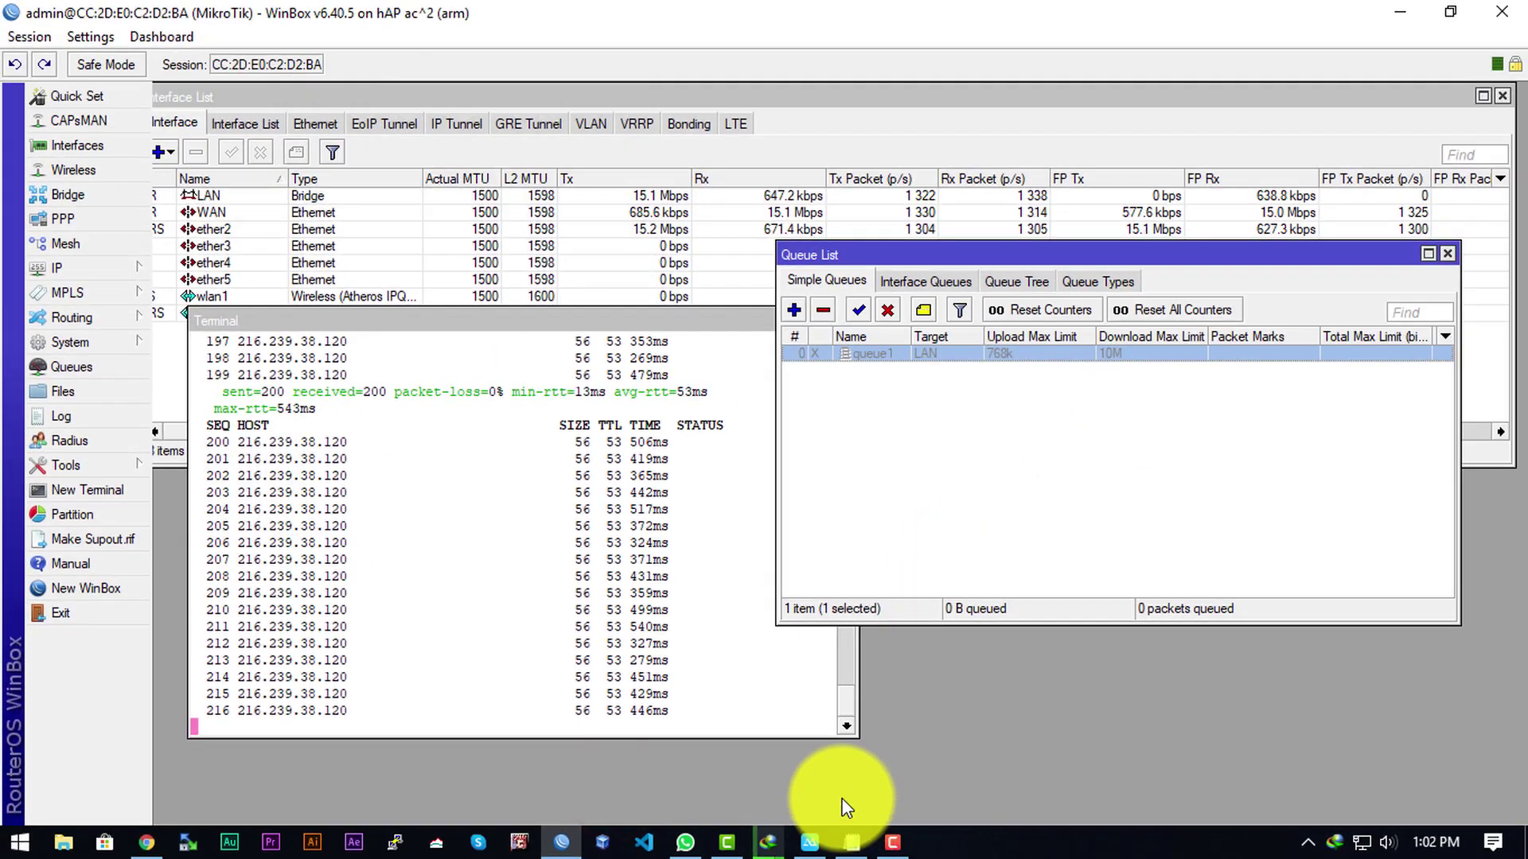
Step: Bring up the windows of both running downloads to check their transfer rates while the bandwidth queue is disabled
{"action": "mouse_move", "coordinate": [800, 832]}
{"action": "left_click", "coordinate": [828, 764]}
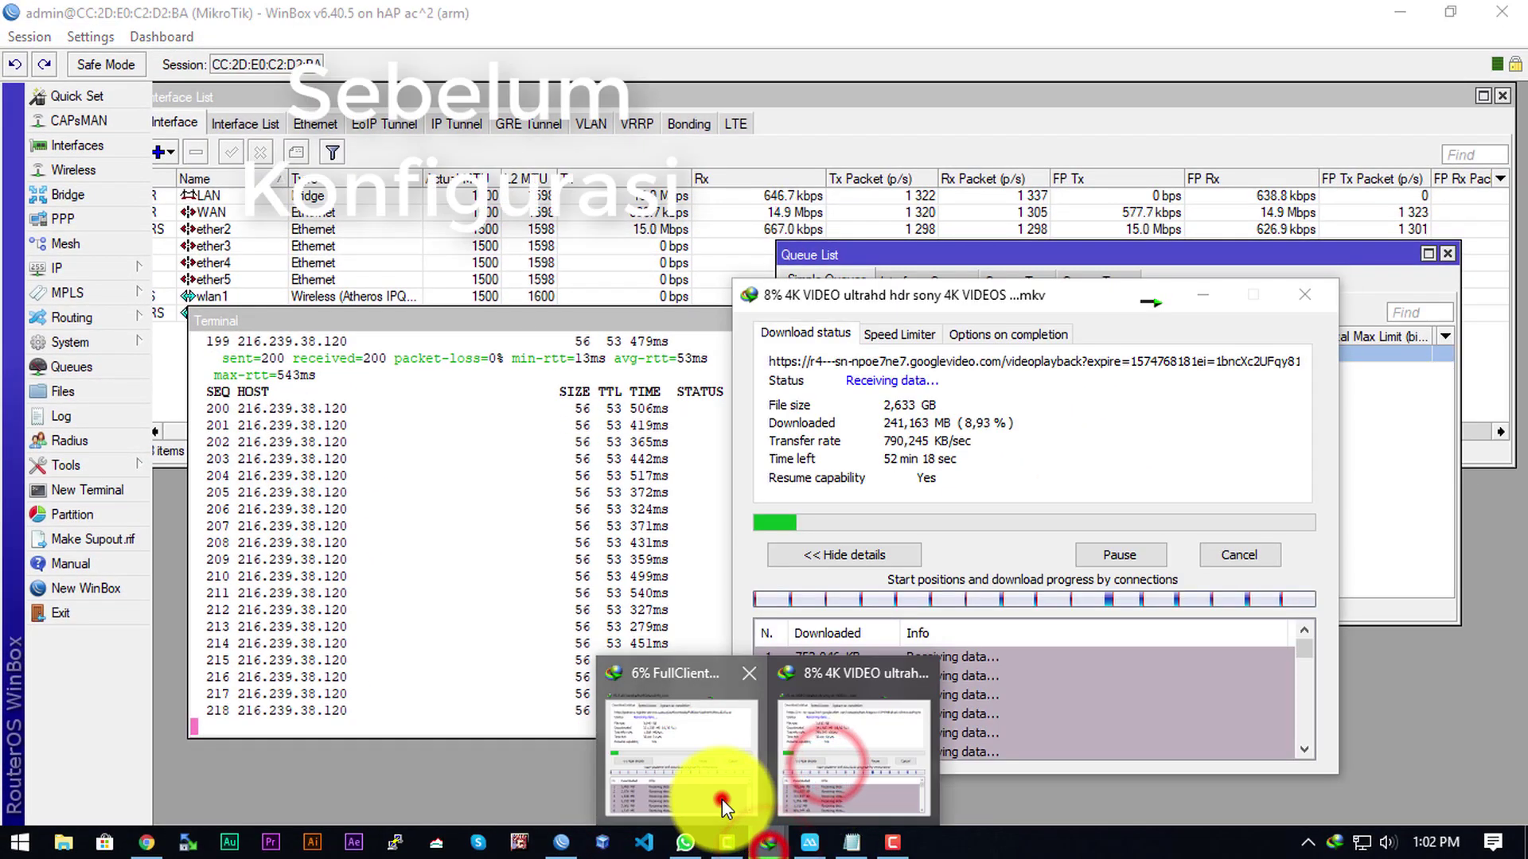
{"action": "left_click", "coordinate": [723, 800]}
{"action": "left_click", "coordinate": [1415, 600]}
Step: Enable the simple queue queue1 that limits the LAN target
{"action": "left_click", "coordinate": [1146, 414]}
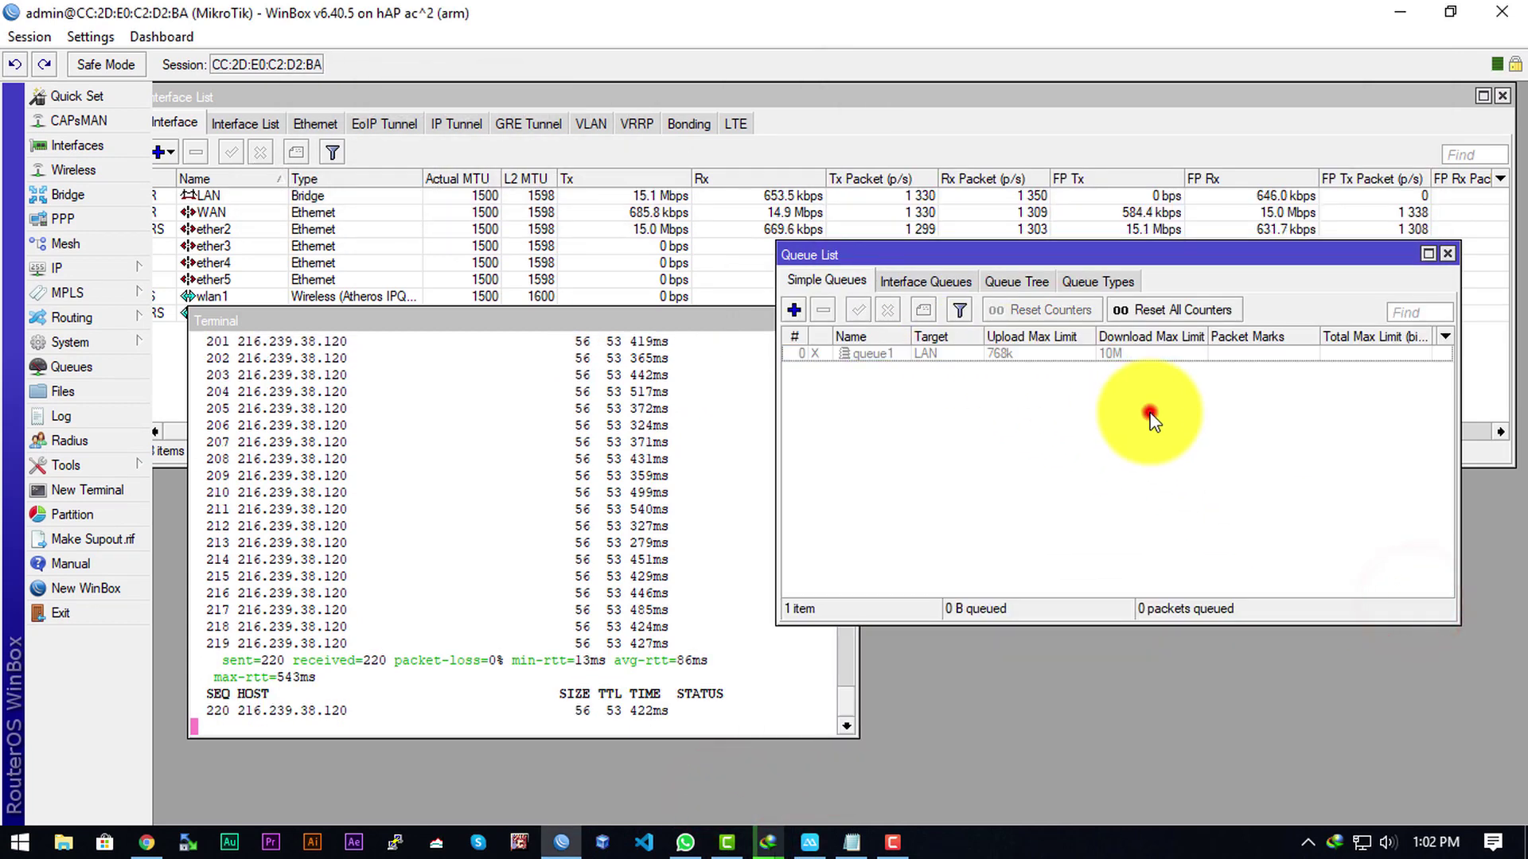
{"action": "left_click", "coordinate": [935, 354]}
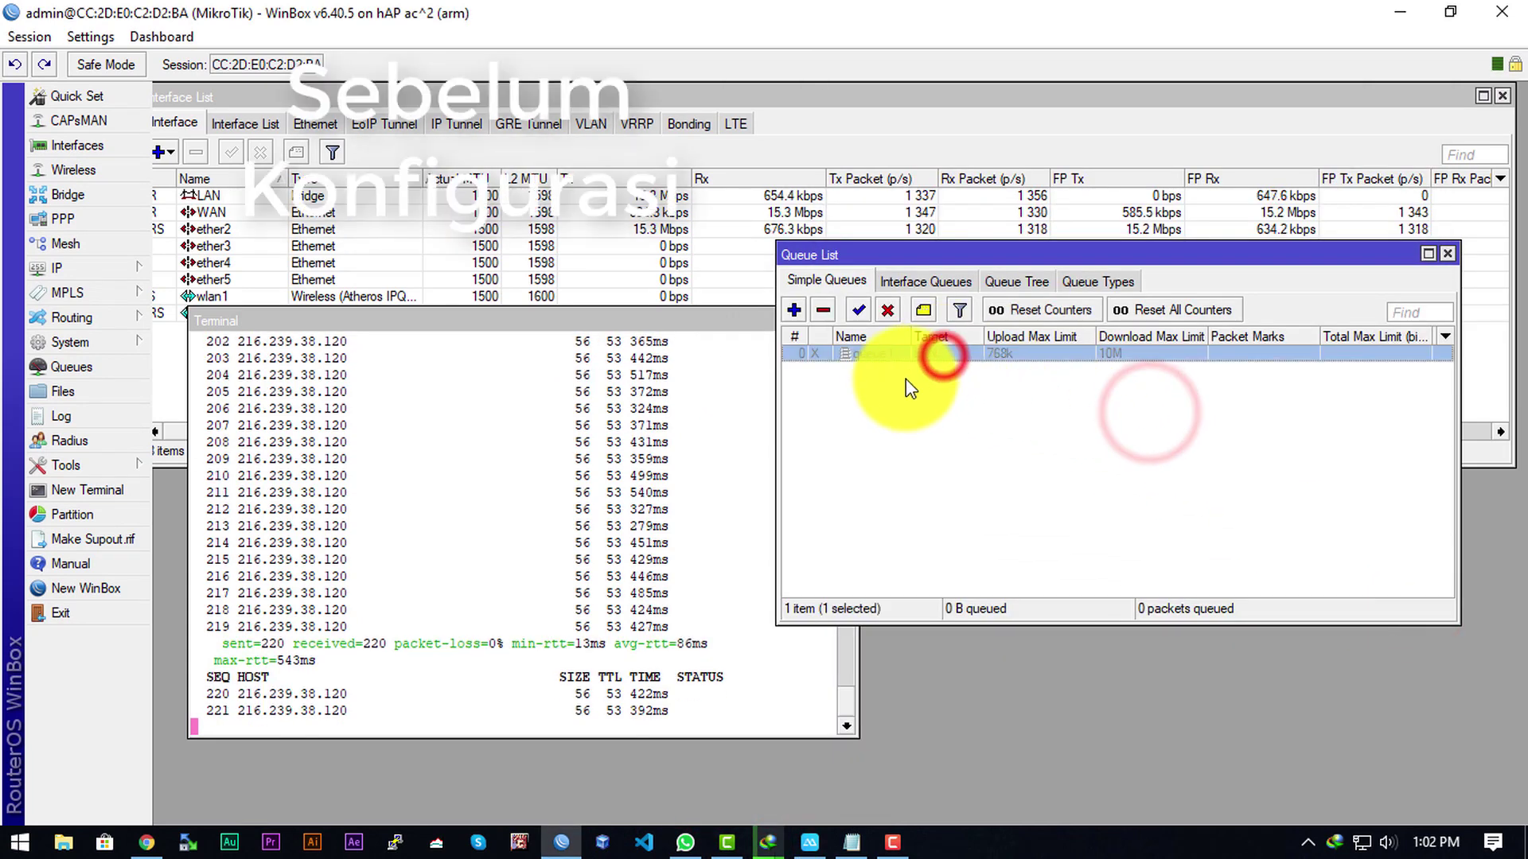
{"action": "left_click", "coordinate": [859, 311]}
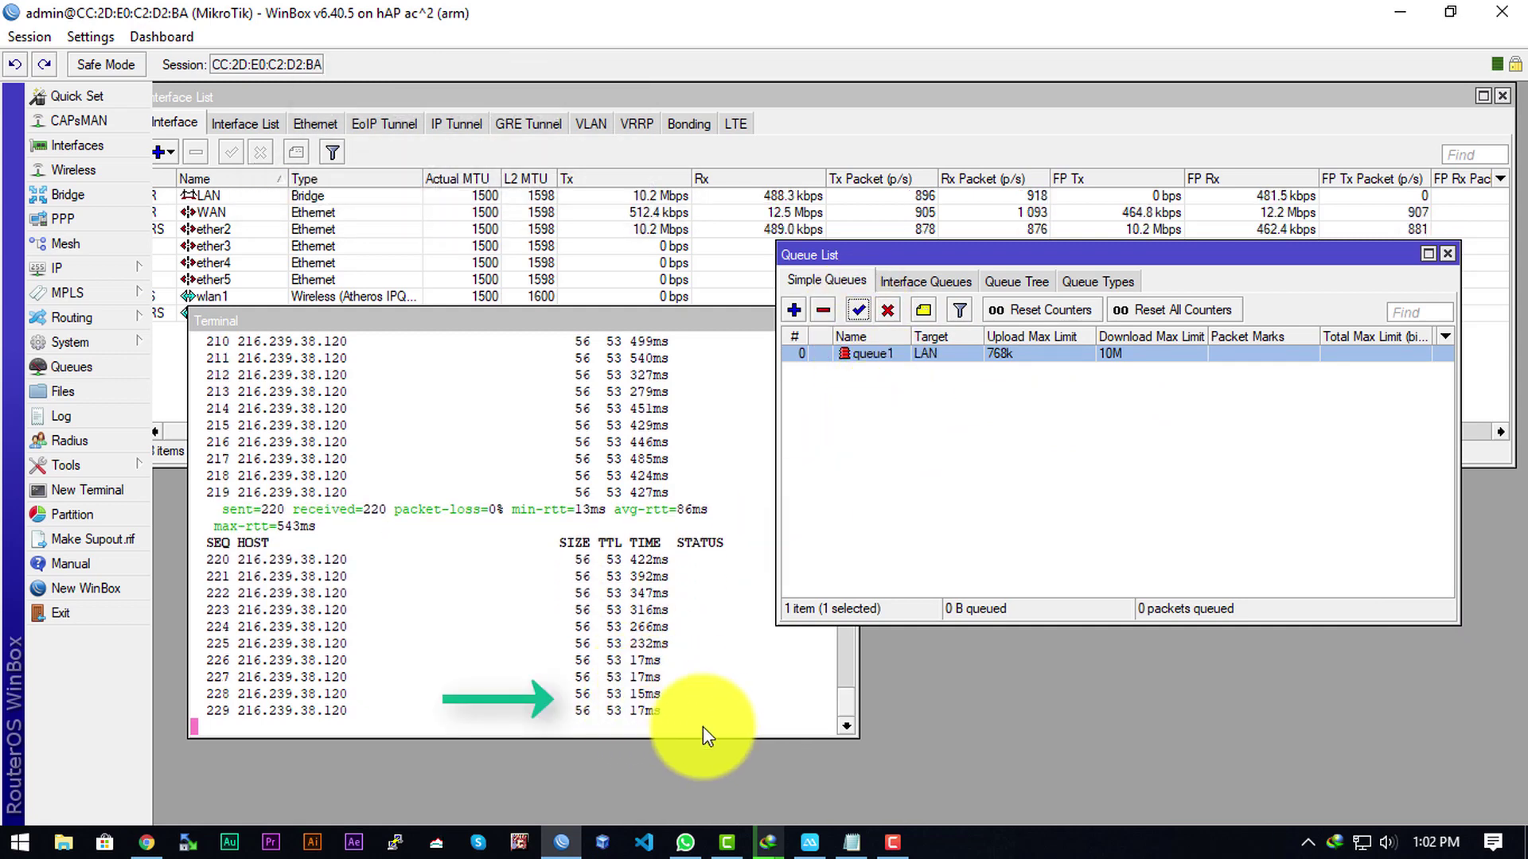
Step: Bring up both download windows again to compare their transfer rates with the queue enabled
{"action": "left_click", "coordinate": [758, 842]}
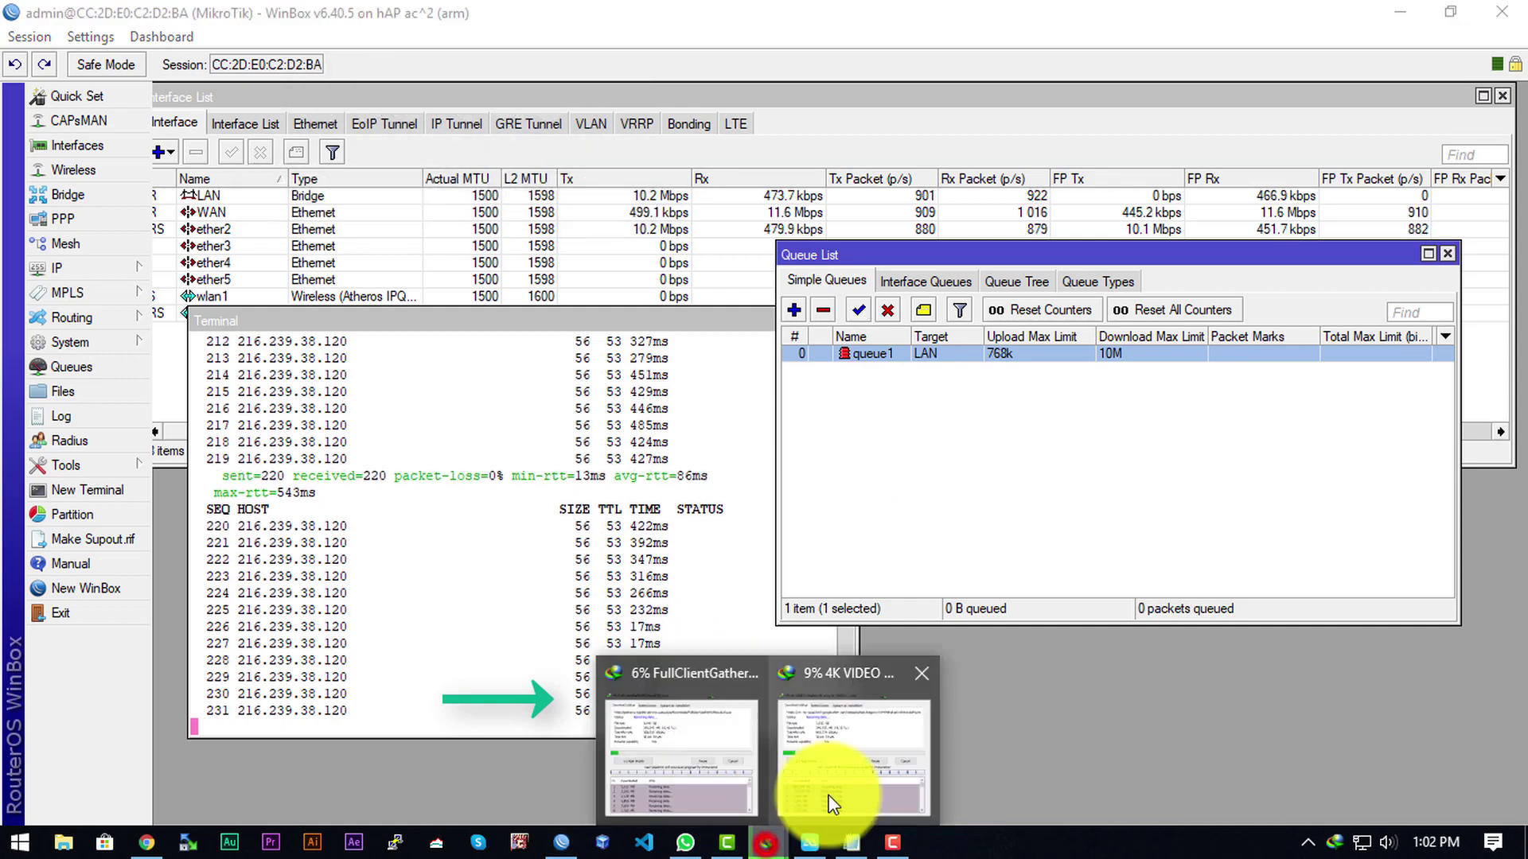
{"action": "left_click", "coordinate": [835, 778]}
{"action": "left_click", "coordinate": [760, 842]}
{"action": "left_click", "coordinate": [709, 769]}
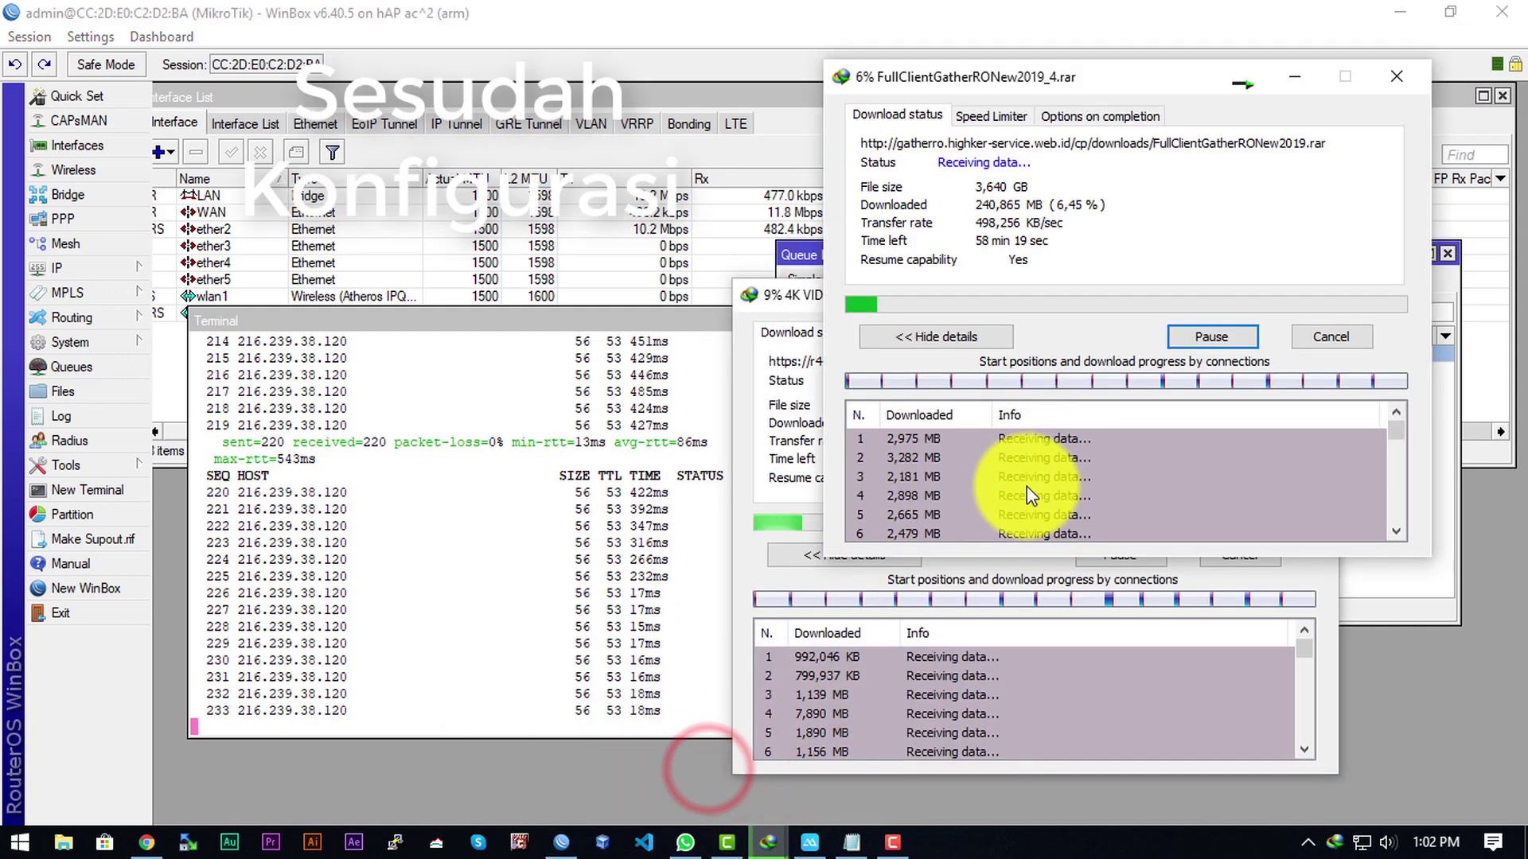
{"action": "left_click", "coordinate": [795, 398]}
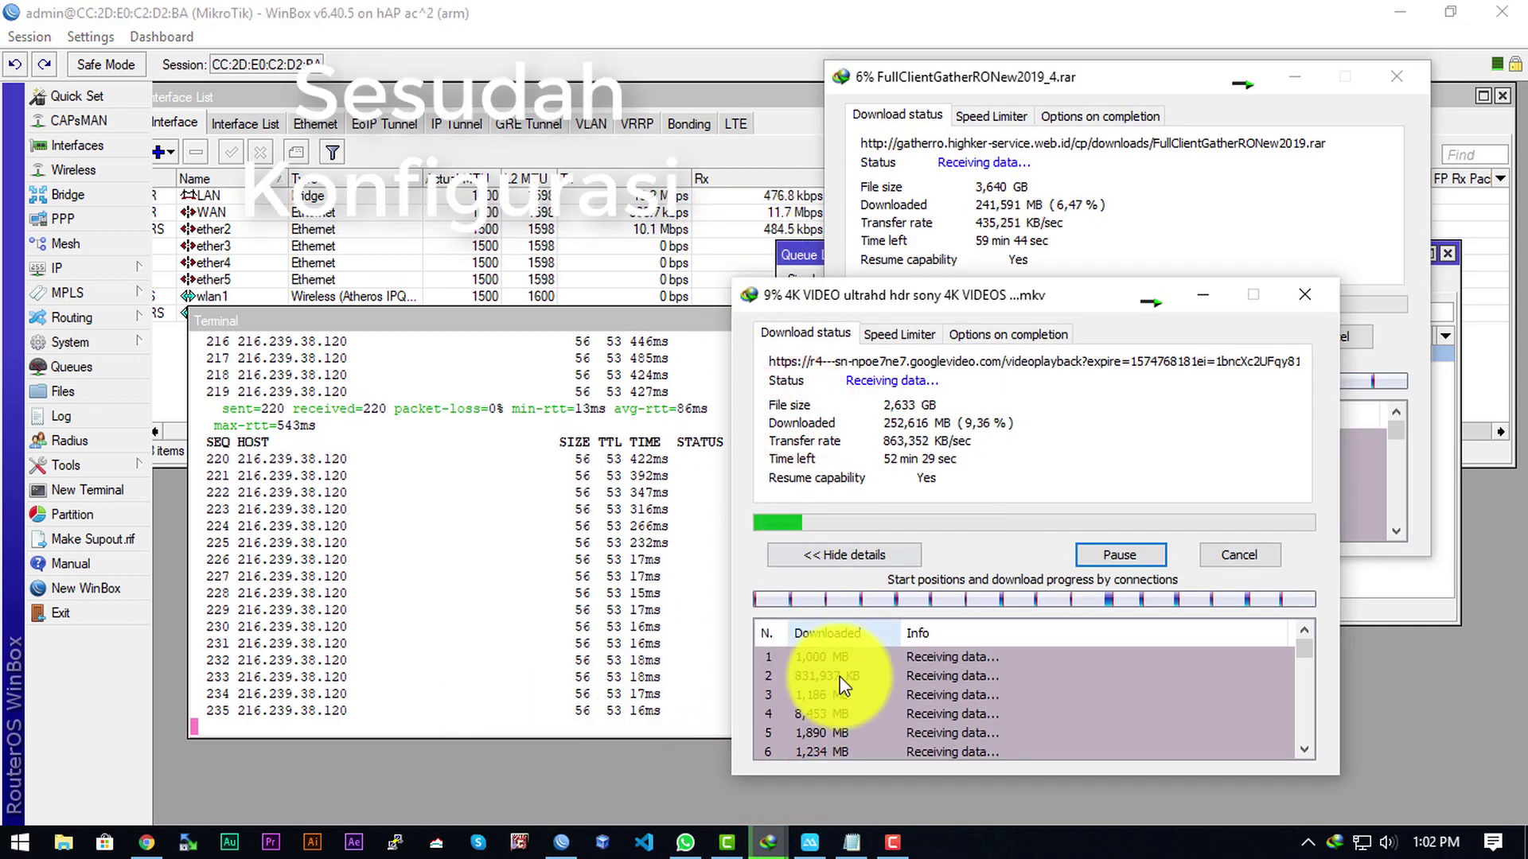
Step: Switch to the mirrored mobile game and move the character around to check the game's ping
{"action": "left_click", "coordinate": [810, 842]}
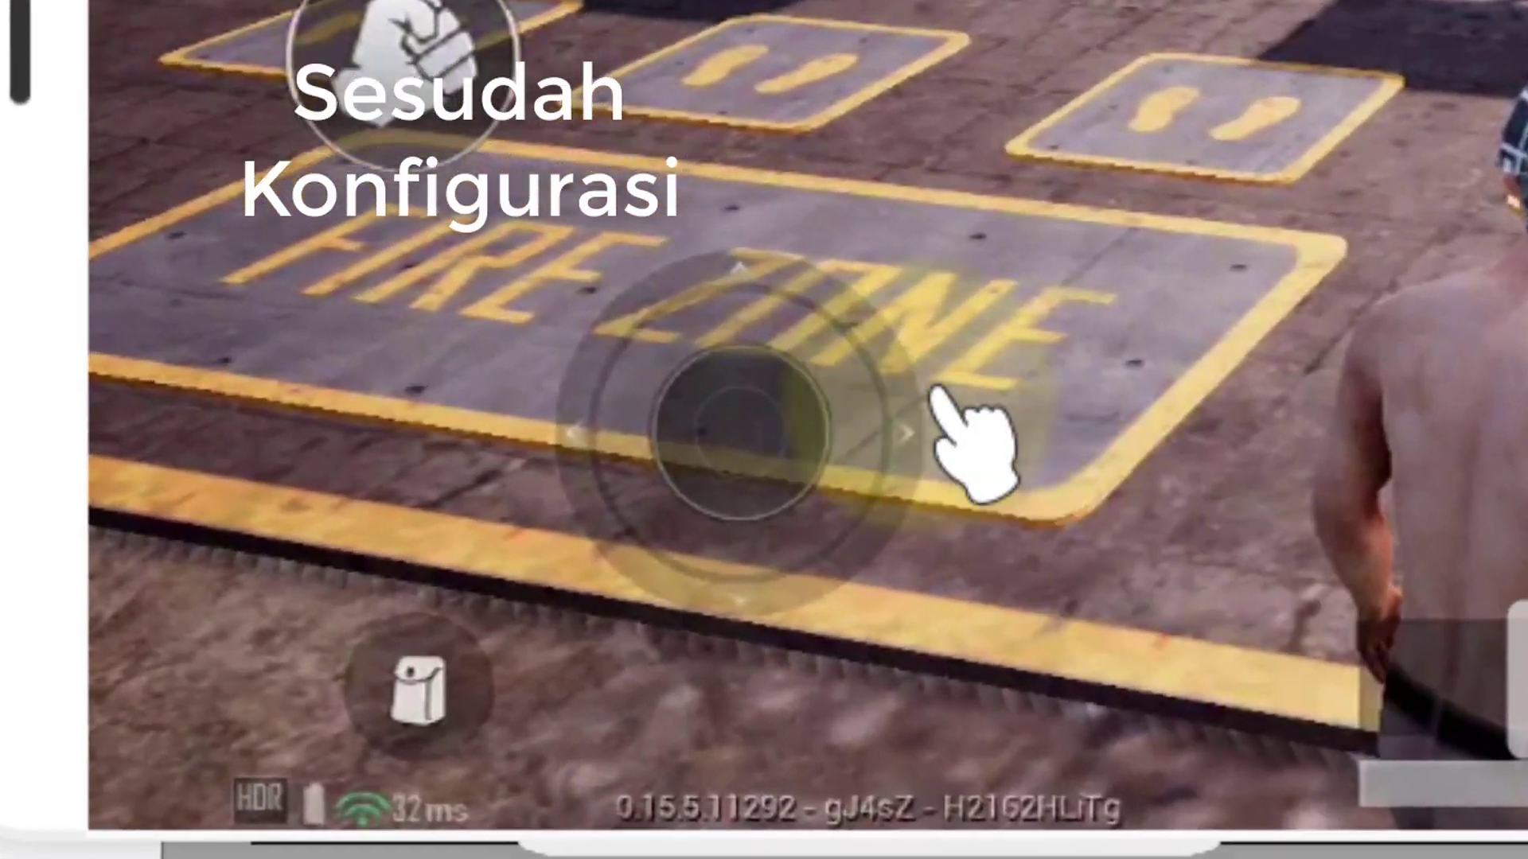
{"action": "left_click_drag", "start_coordinate": [514, 539], "coordinate": [494, 628]}
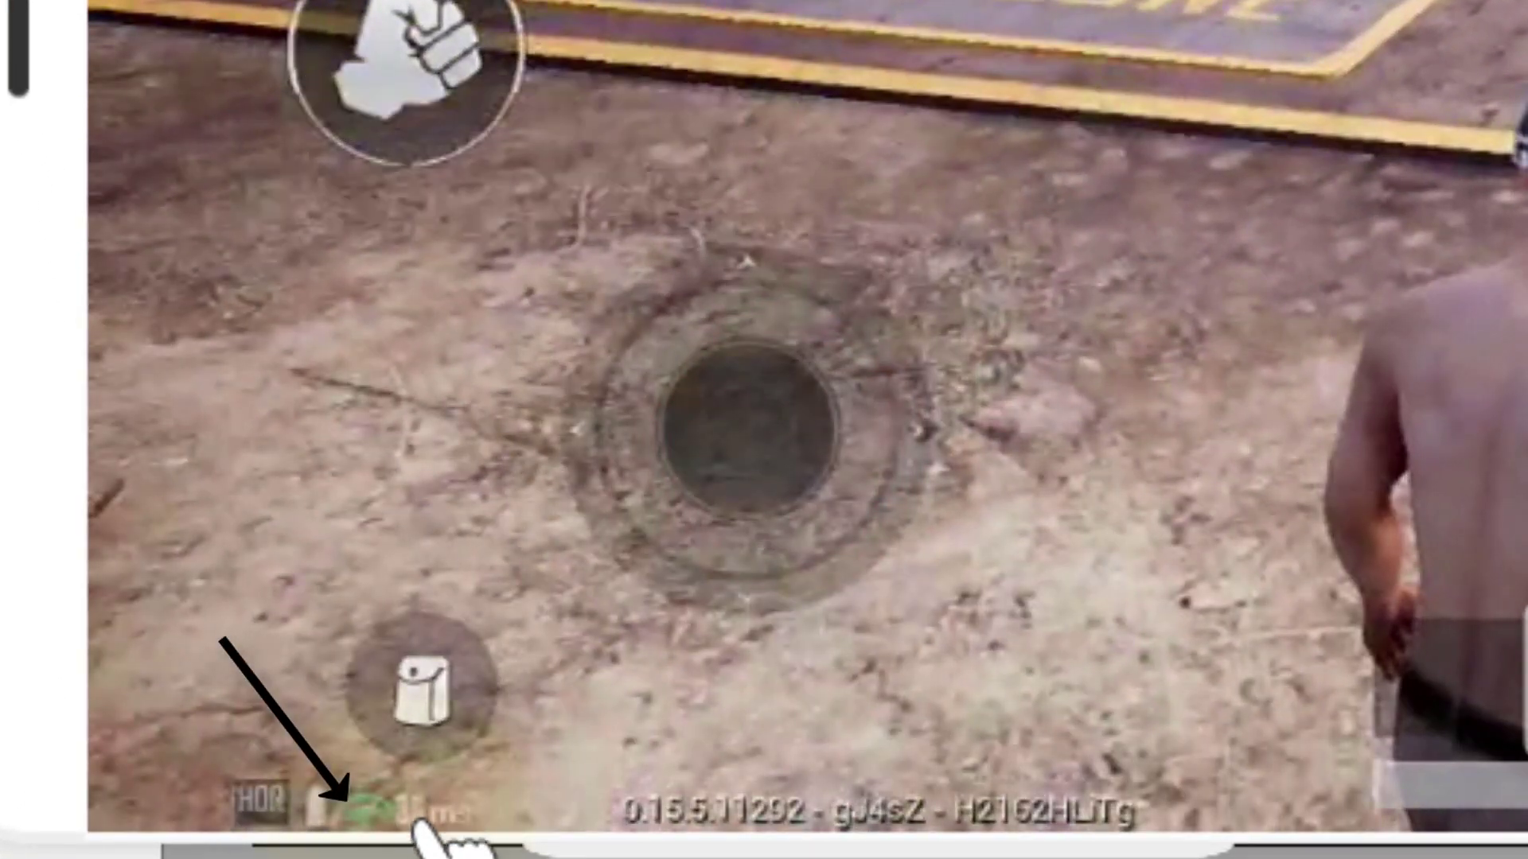
{"action": "left_click_drag", "start_coordinate": [716, 499], "coordinate": [785, 188]}
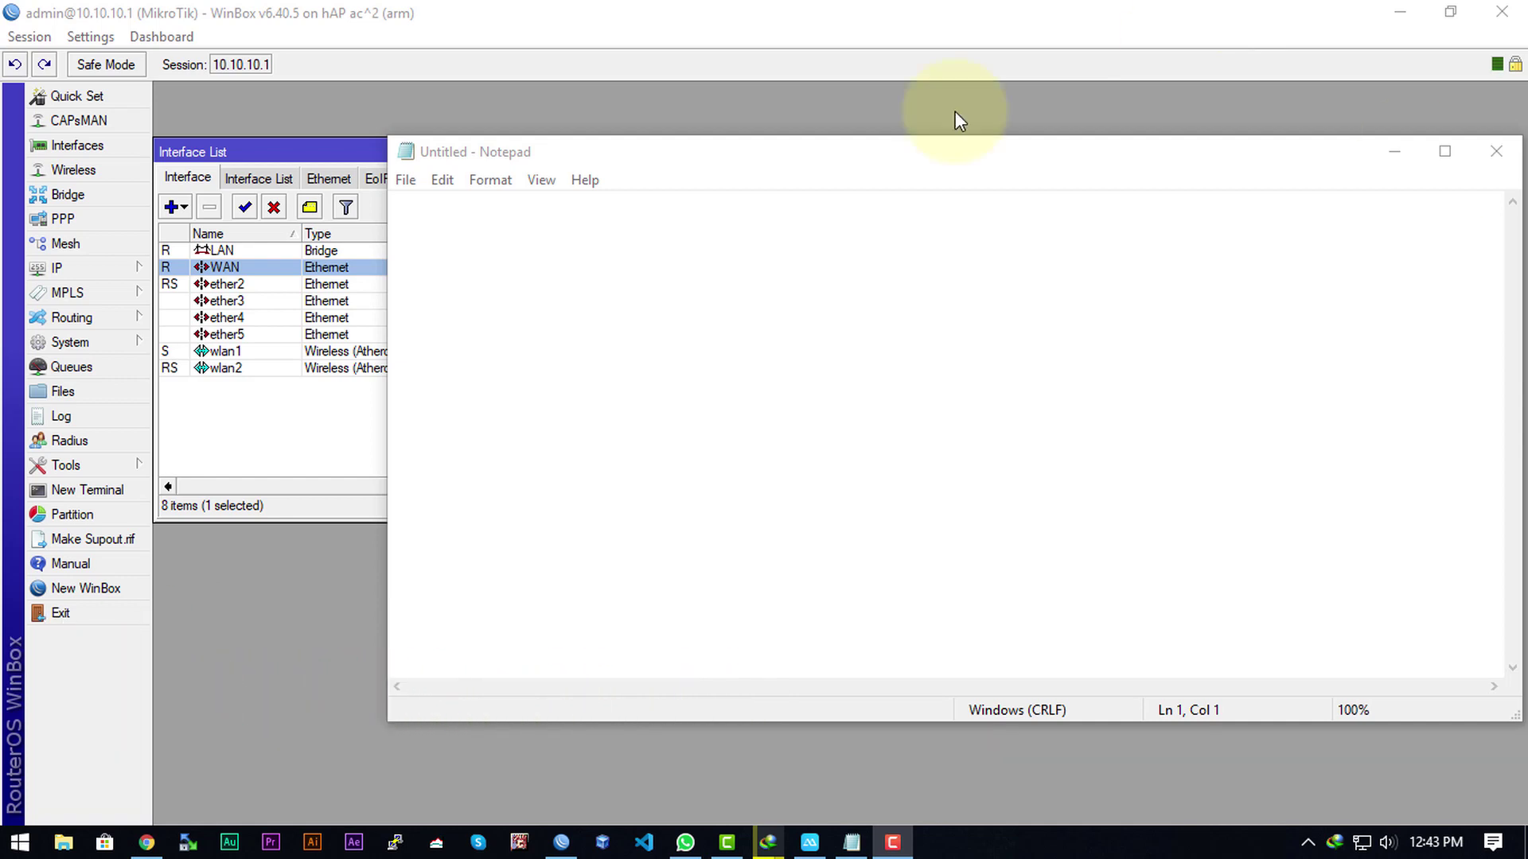
Step: Write the label "Maks Bandwith :" in the empty Notepad document and move its window clear of the interface list
{"action": "left_click_drag", "start_coordinate": [504, 155], "coordinate": [561, 156]}
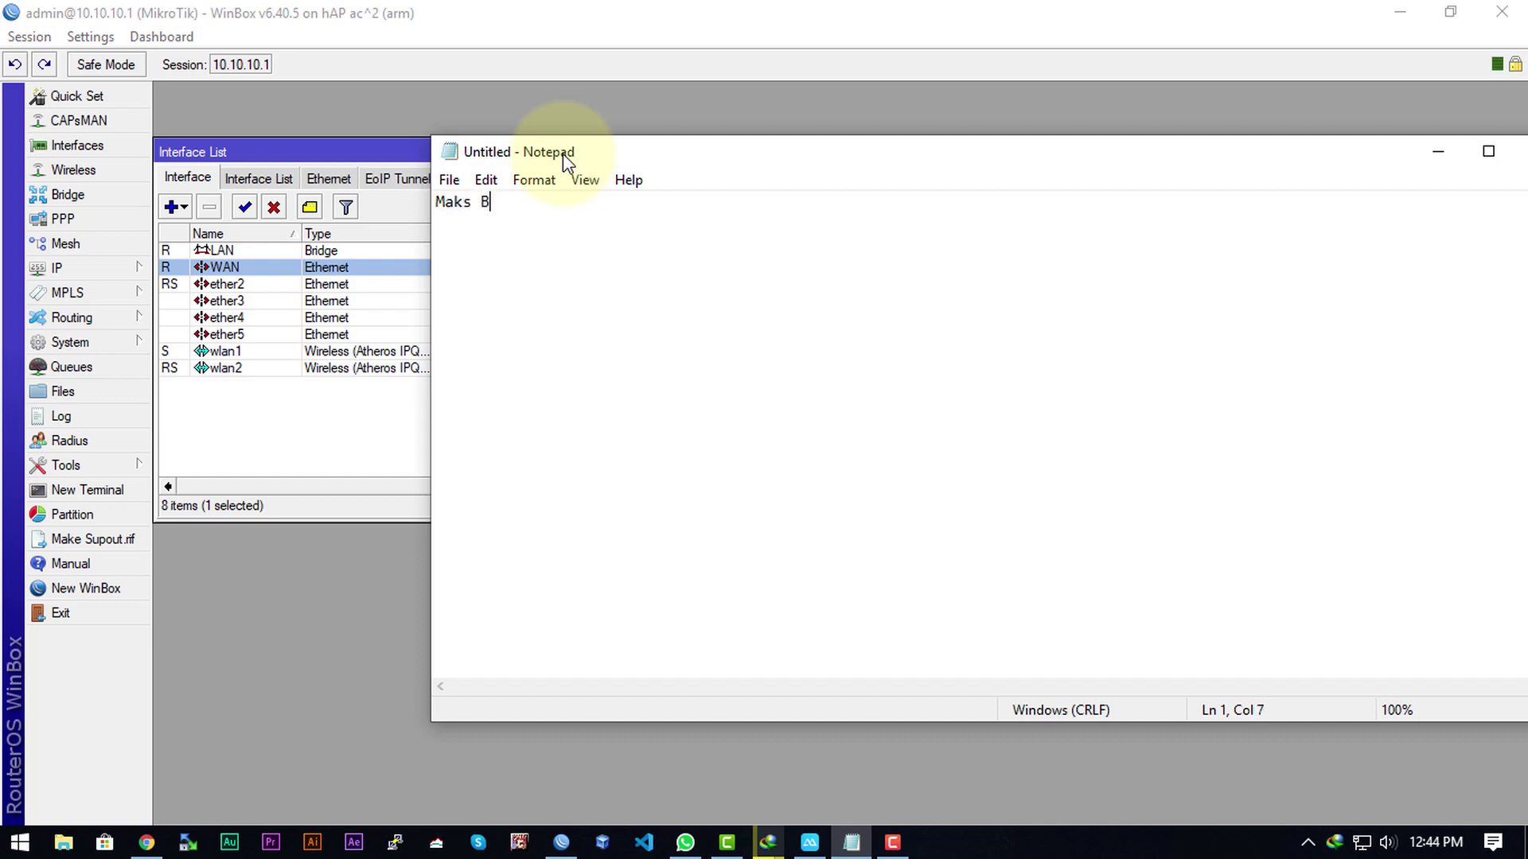
{"action": "type", "text": "andwith :"}
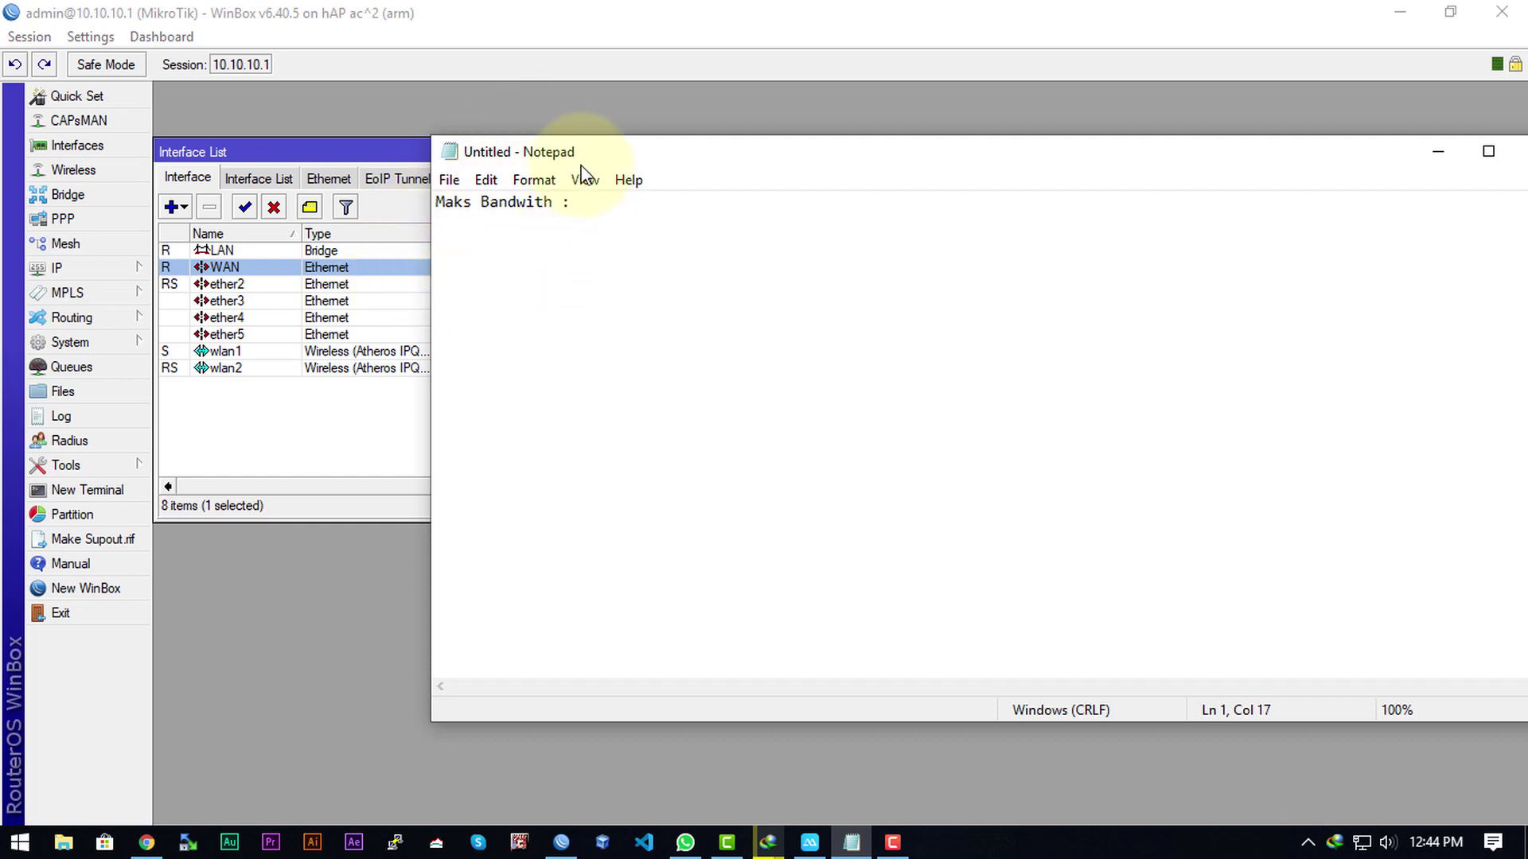
{"action": "left_click", "coordinate": [573, 154]}
{"action": "left_click_drag", "start_coordinate": [592, 158], "coordinate": [626, 164]}
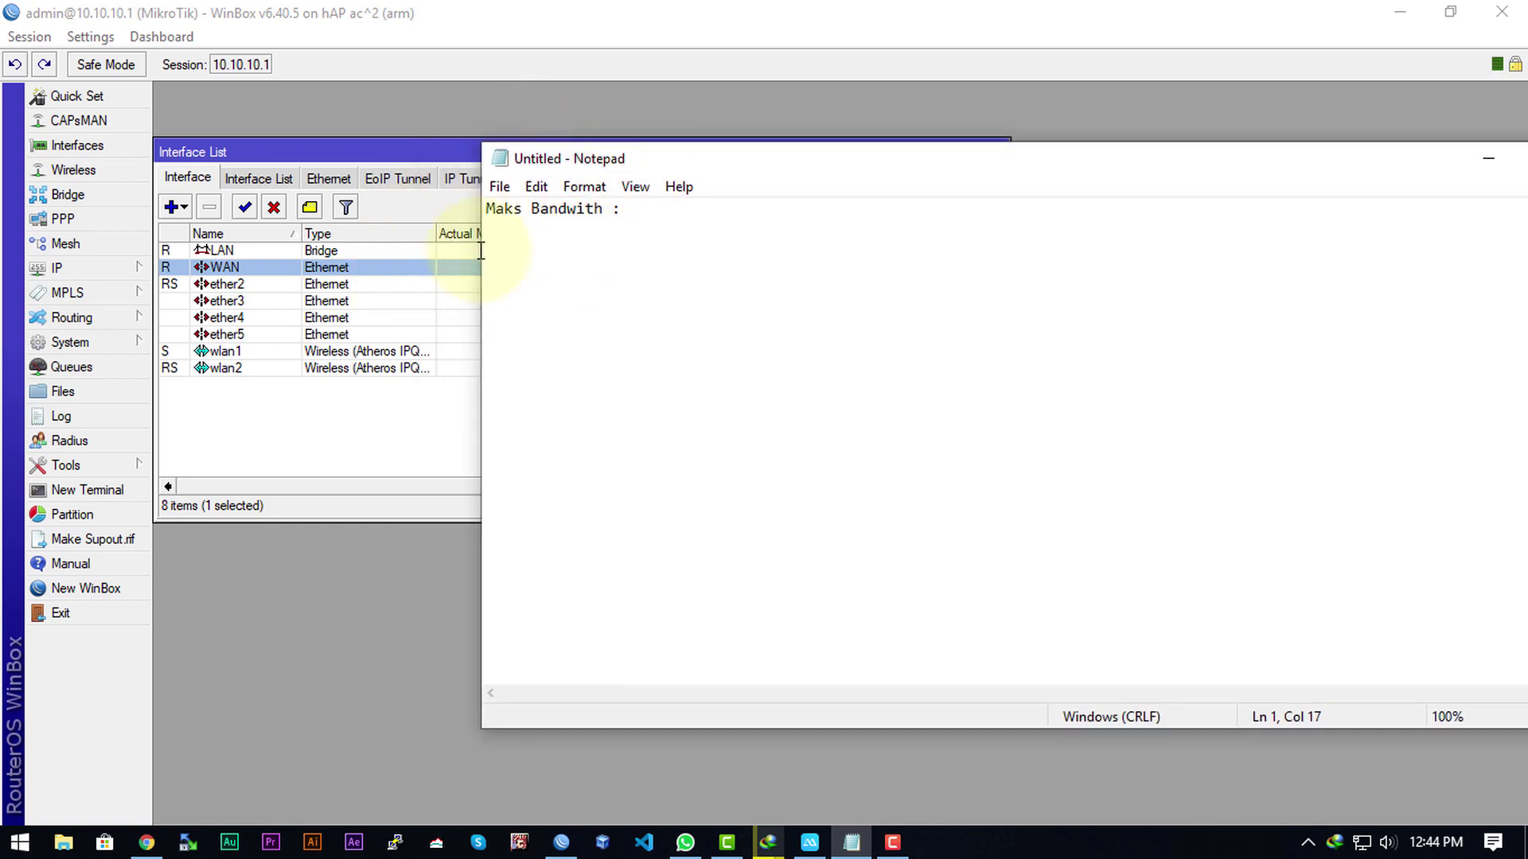
Step: Switch back to WinBox and check the WAN interface and its entry in the IP address list
{"action": "left_click", "coordinate": [341, 288]}
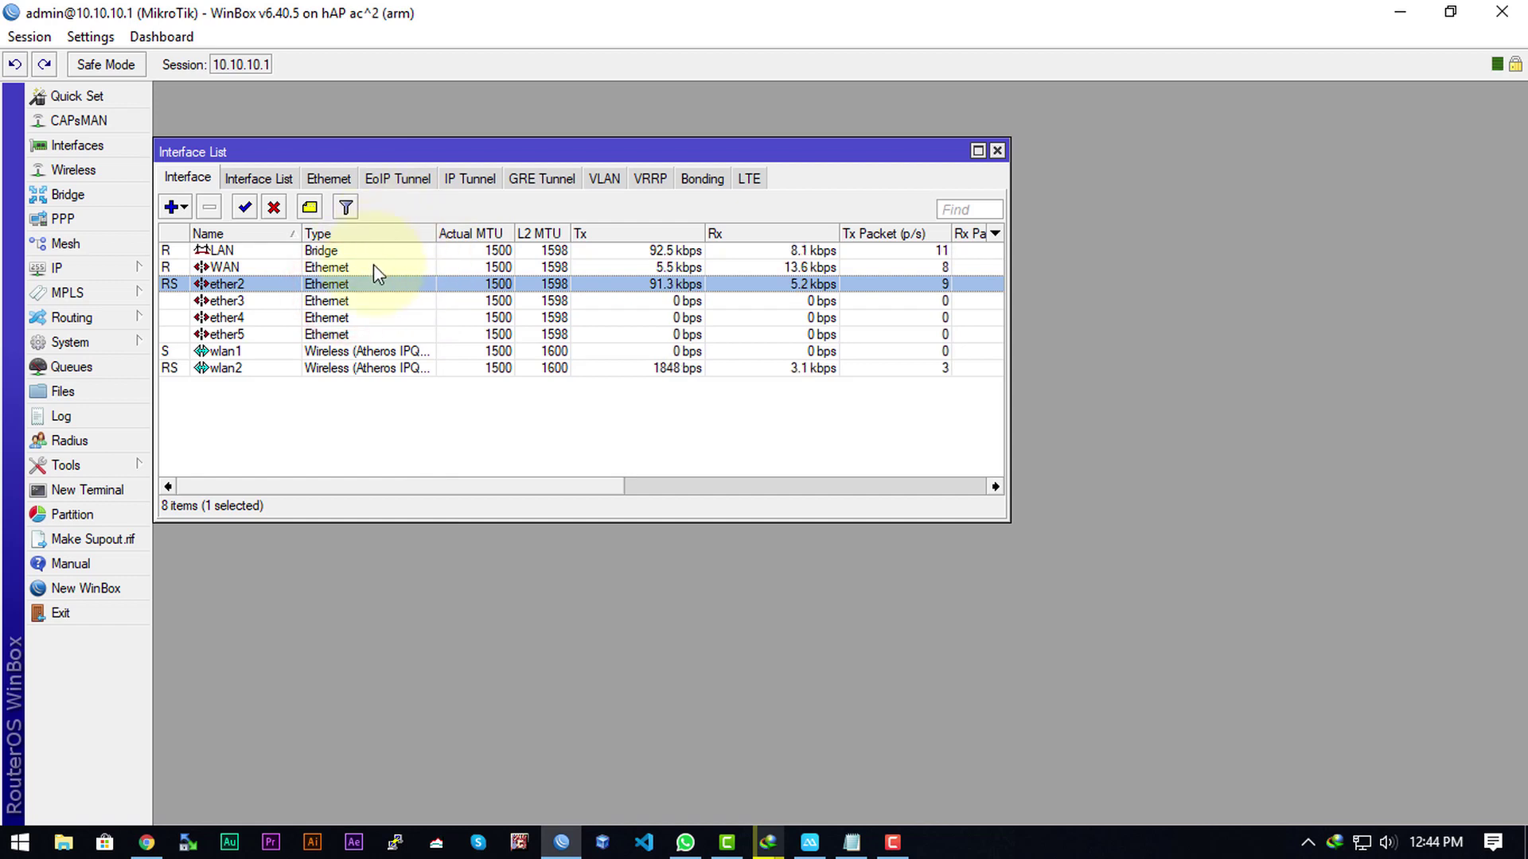
{"action": "left_click", "coordinate": [374, 268]}
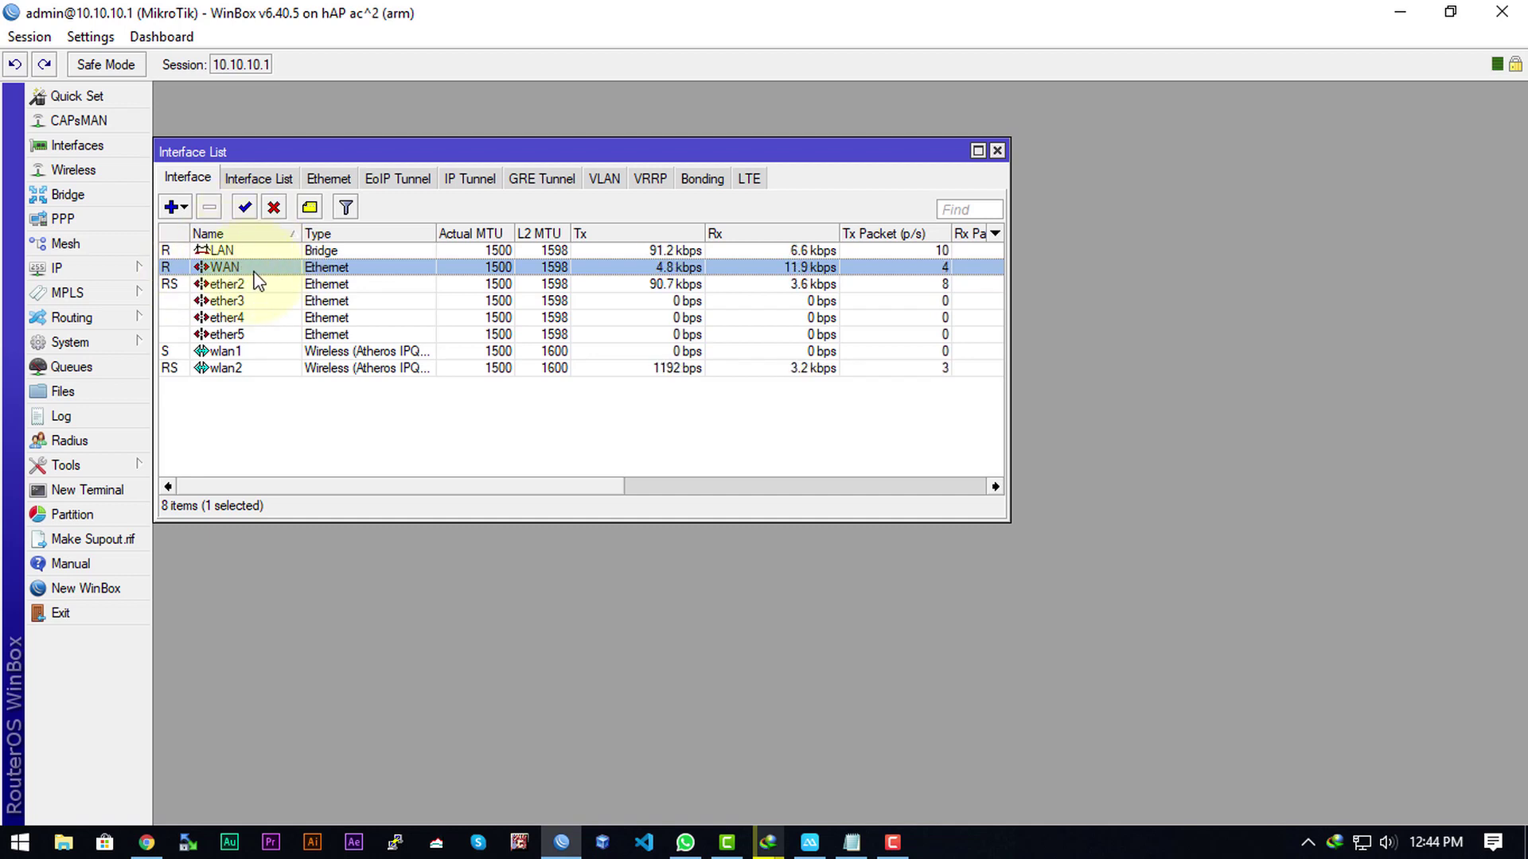
{"action": "left_click", "coordinate": [112, 269]}
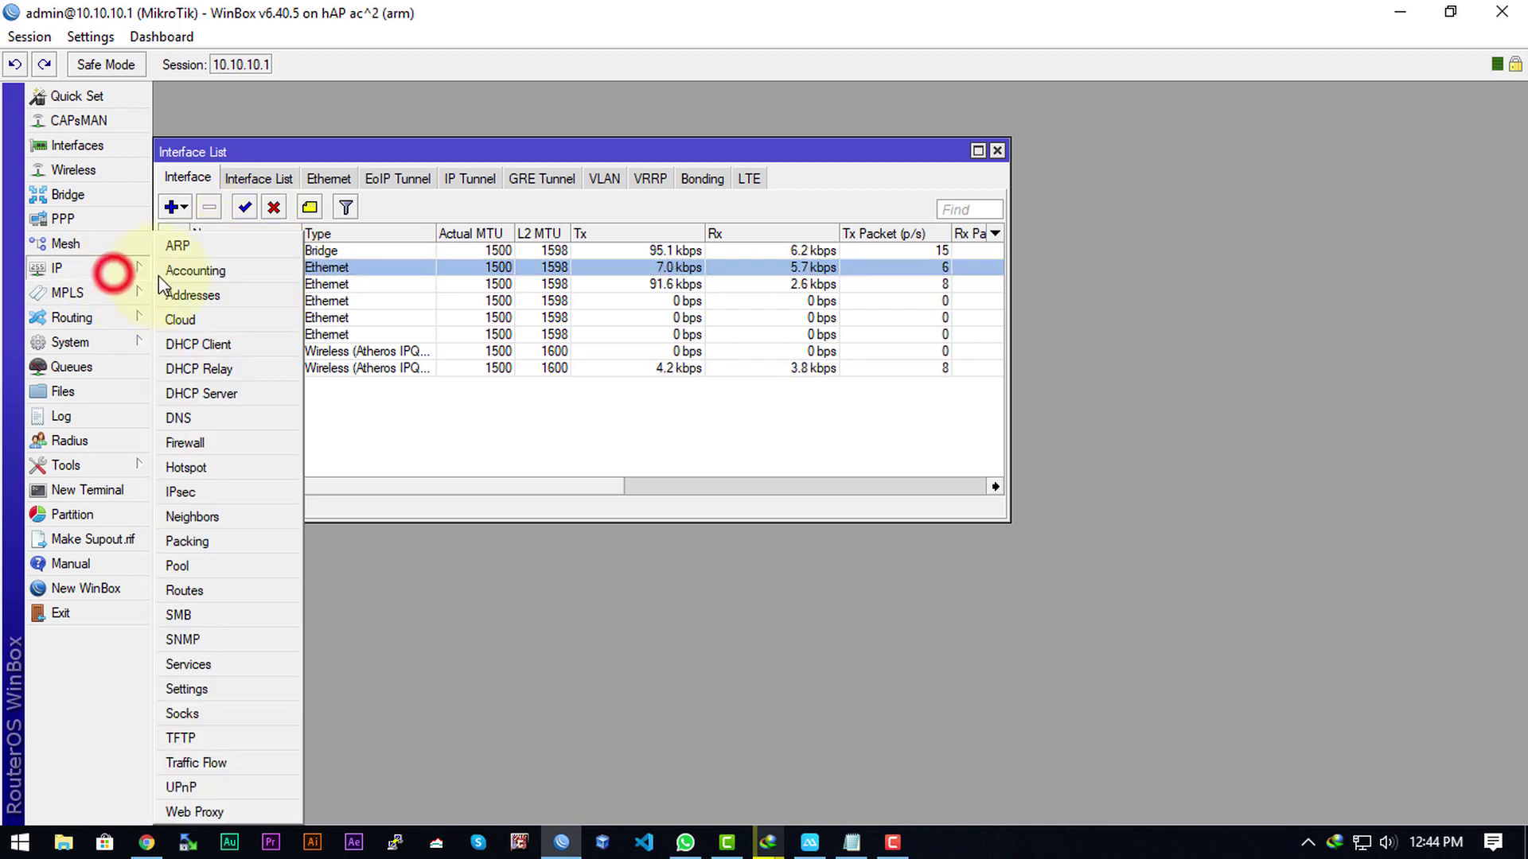
{"action": "left_click", "coordinate": [188, 294]}
{"action": "left_click", "coordinate": [645, 248]}
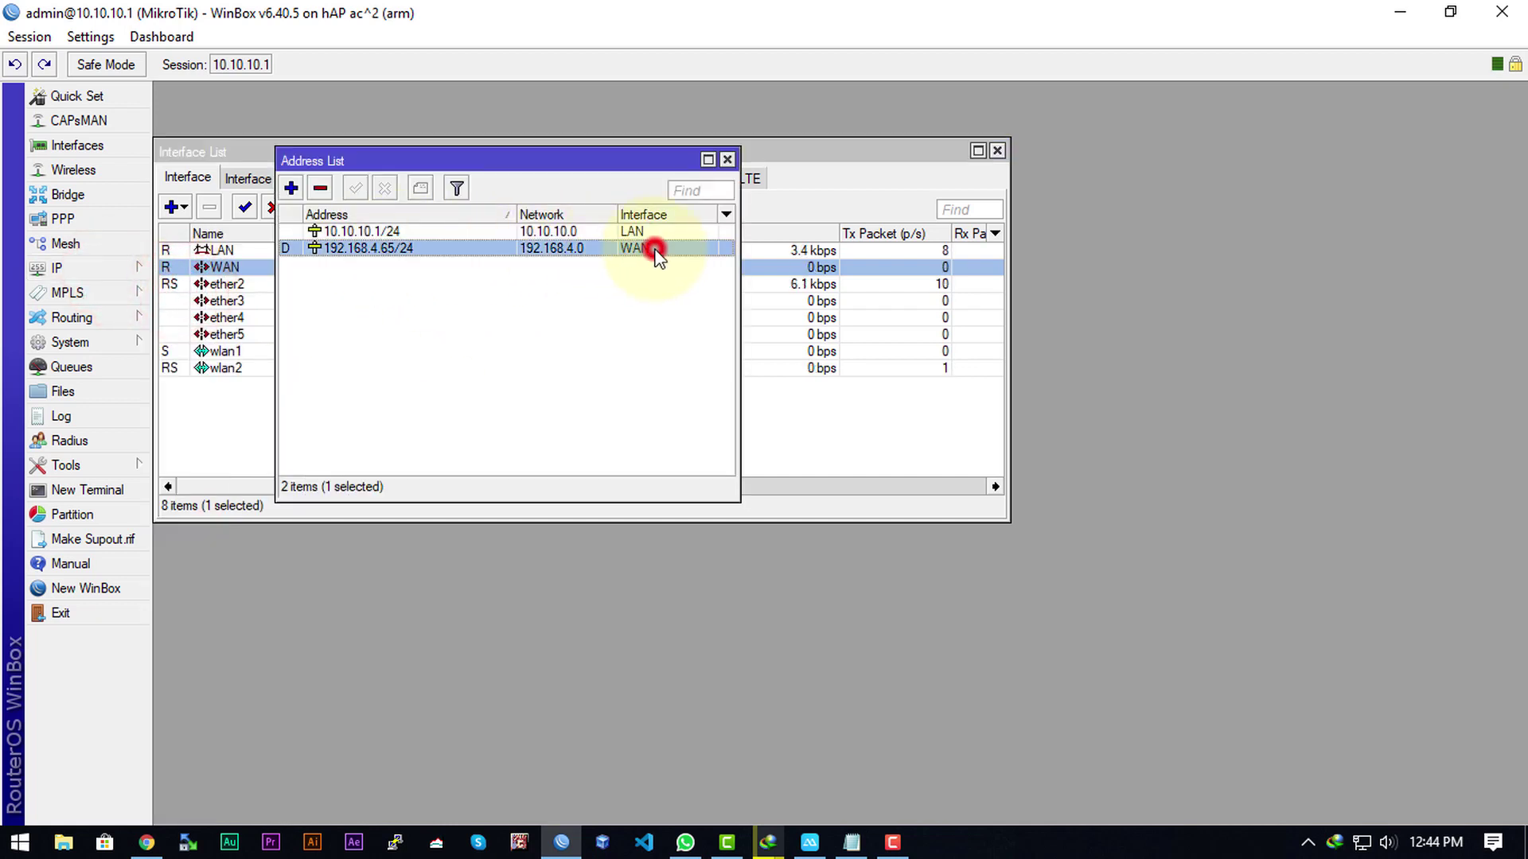
{"action": "left_click_drag", "start_coordinate": [574, 158], "coordinate": [759, 325]}
{"action": "left_click", "coordinate": [912, 326]}
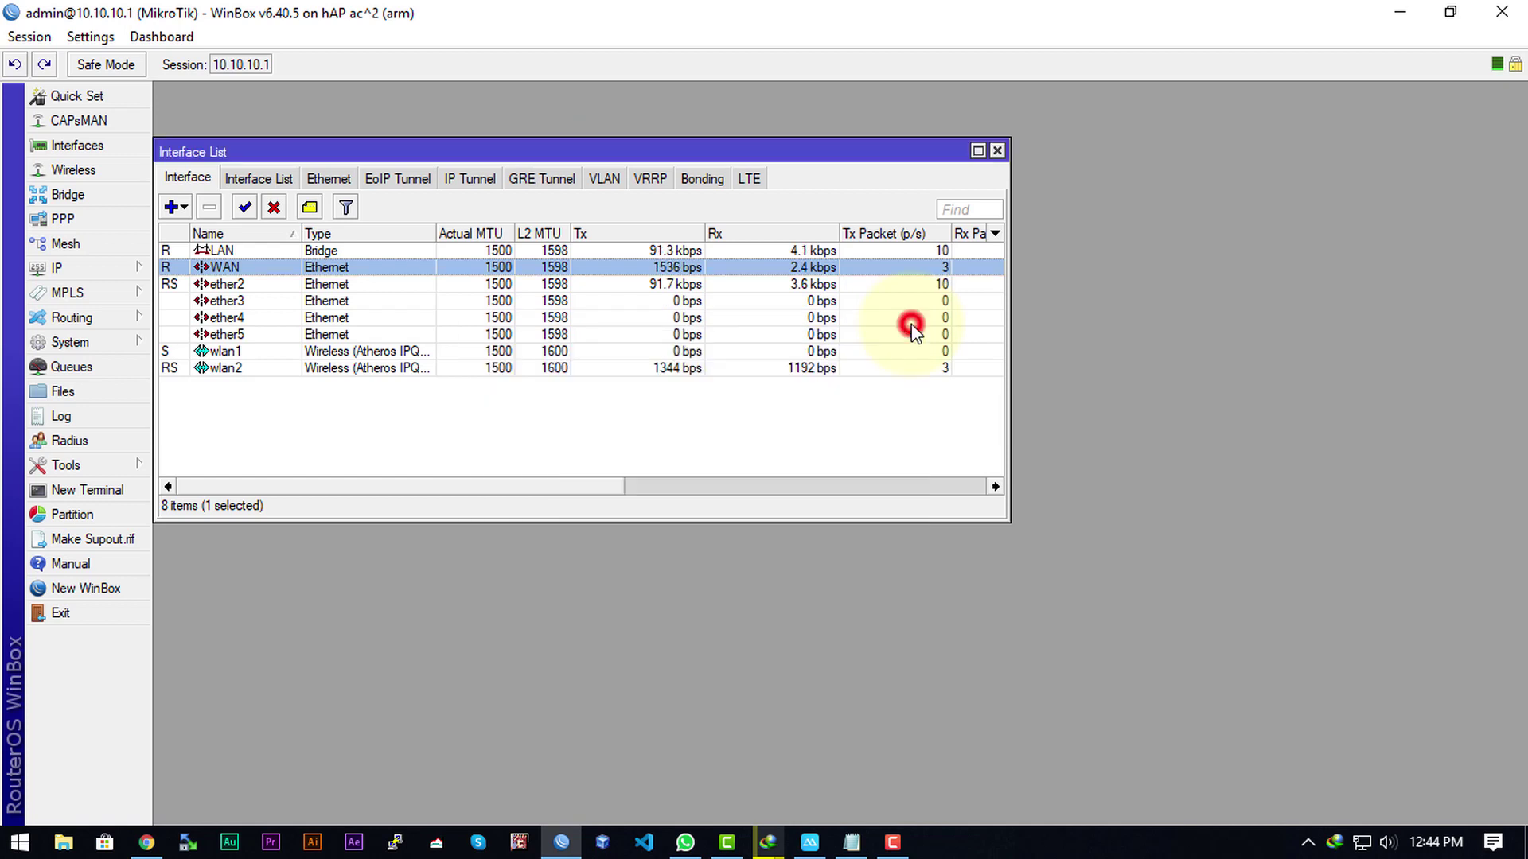
Step: Resume the paused 4K video download in the download manager and check the WAN interface's receive rate in WinBox
{"action": "left_click", "coordinate": [768, 842]}
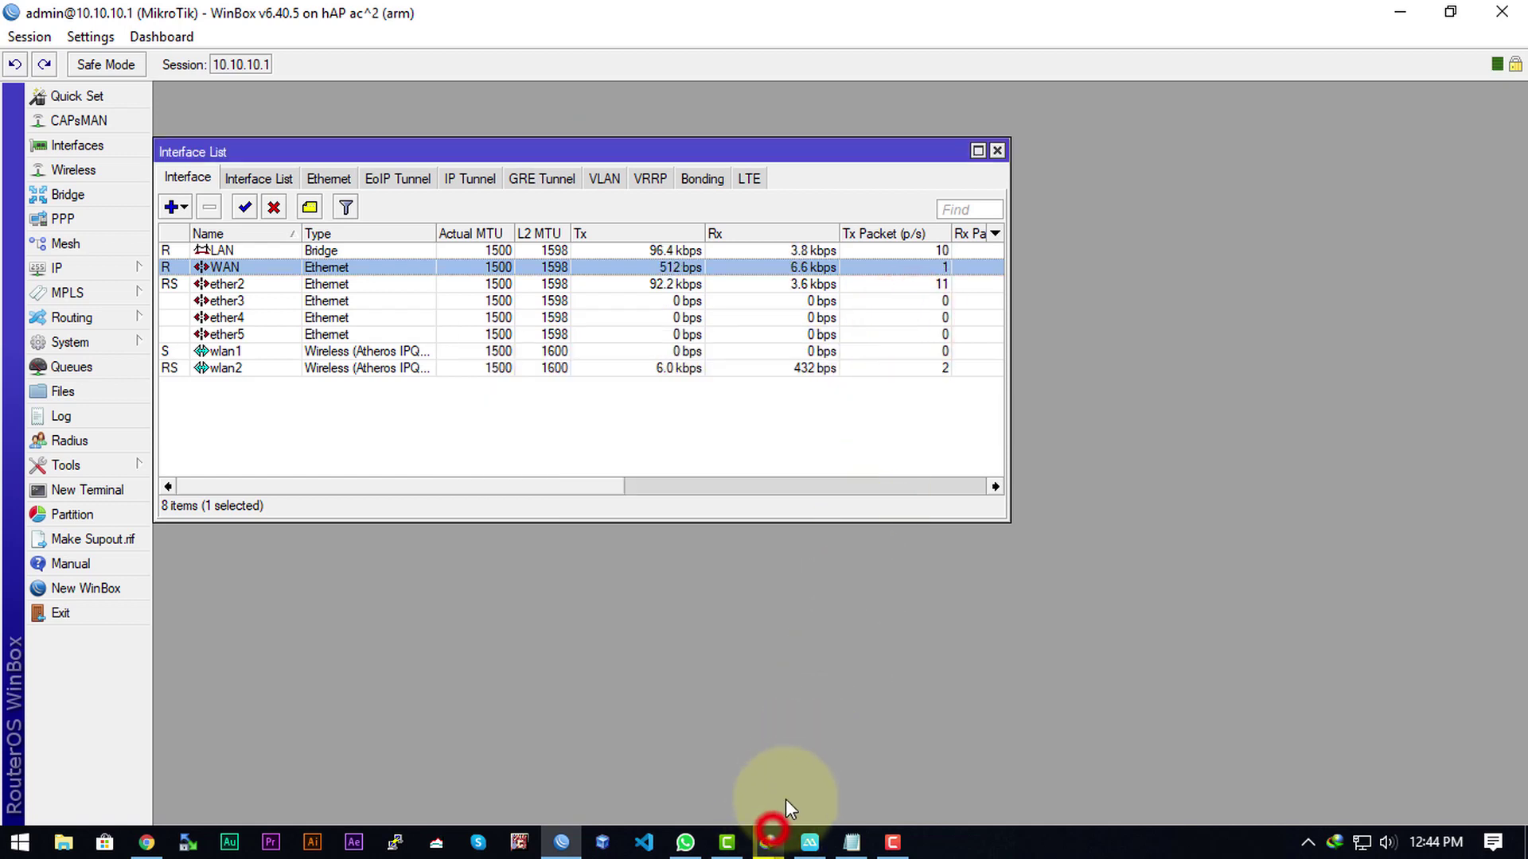
{"action": "left_click", "coordinate": [828, 771]}
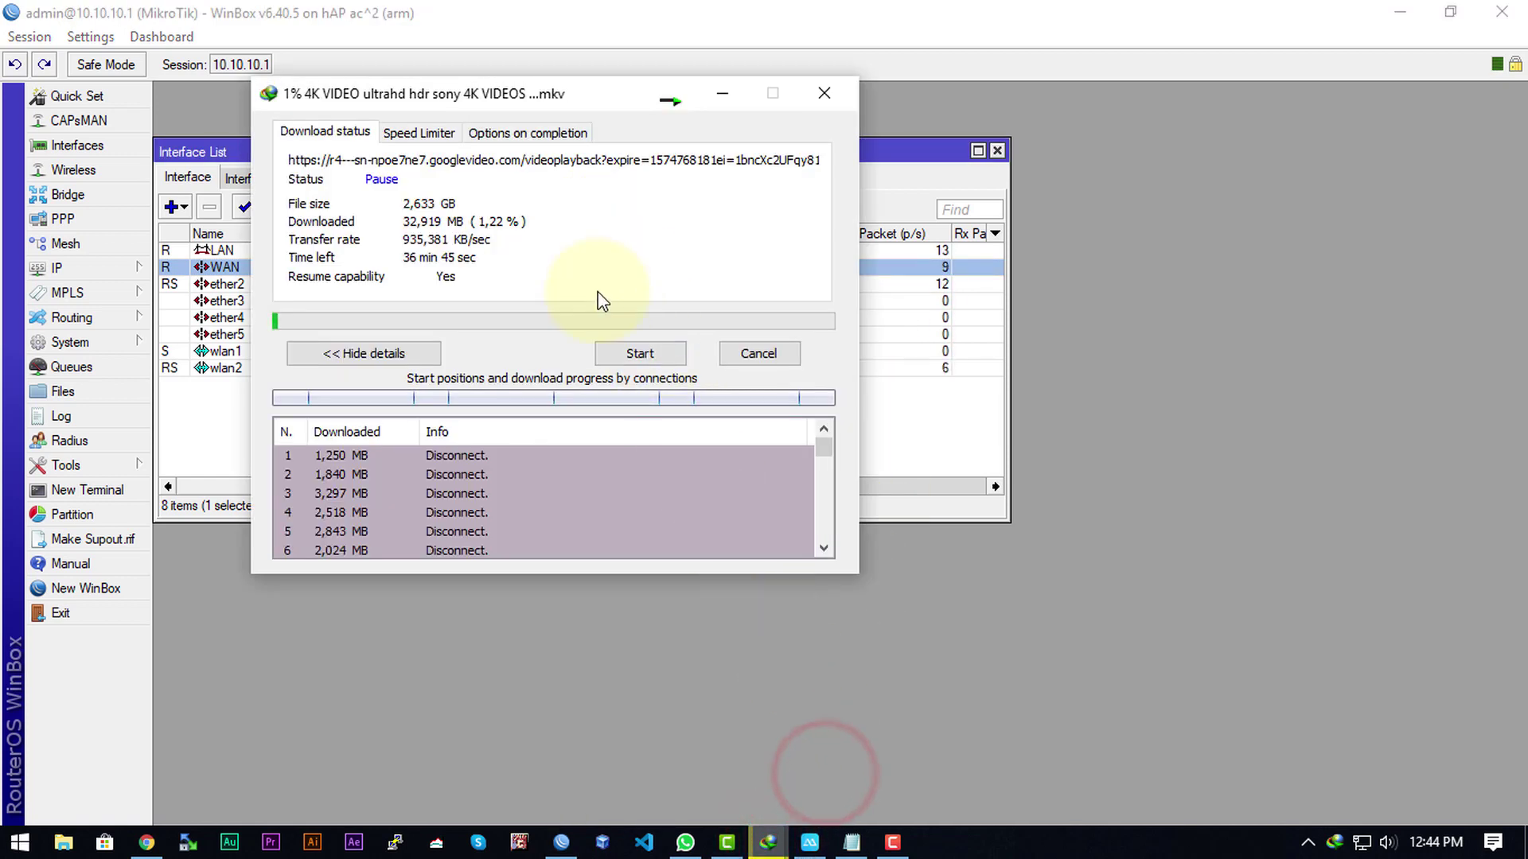
{"action": "left_click_drag", "start_coordinate": [489, 99], "coordinate": [830, 396]}
{"action": "left_click", "coordinate": [826, 393]}
{"action": "left_click", "coordinate": [790, 249]}
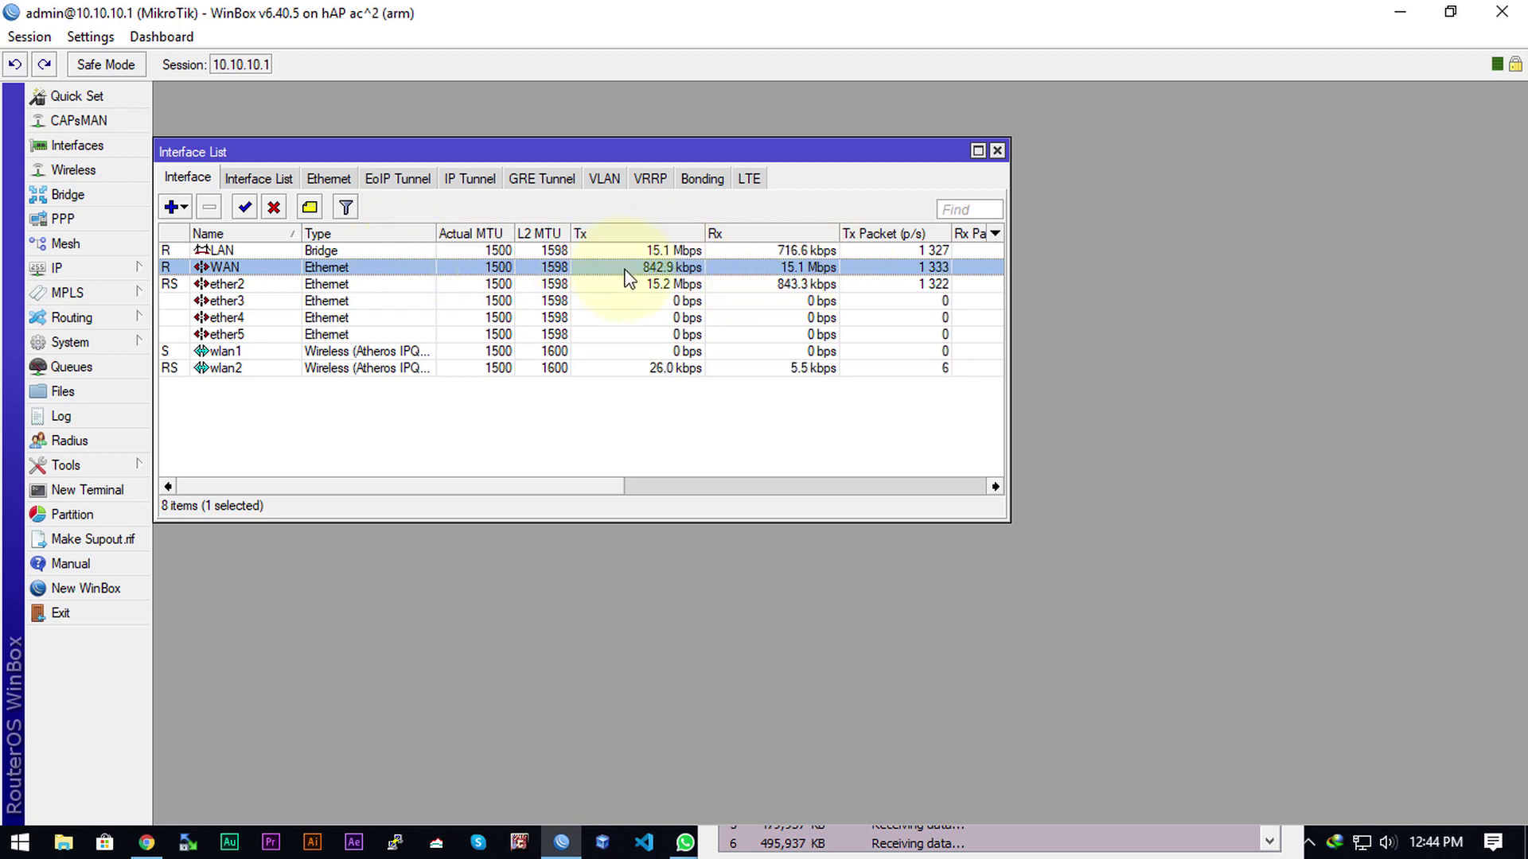
{"action": "left_click", "coordinate": [795, 271]}
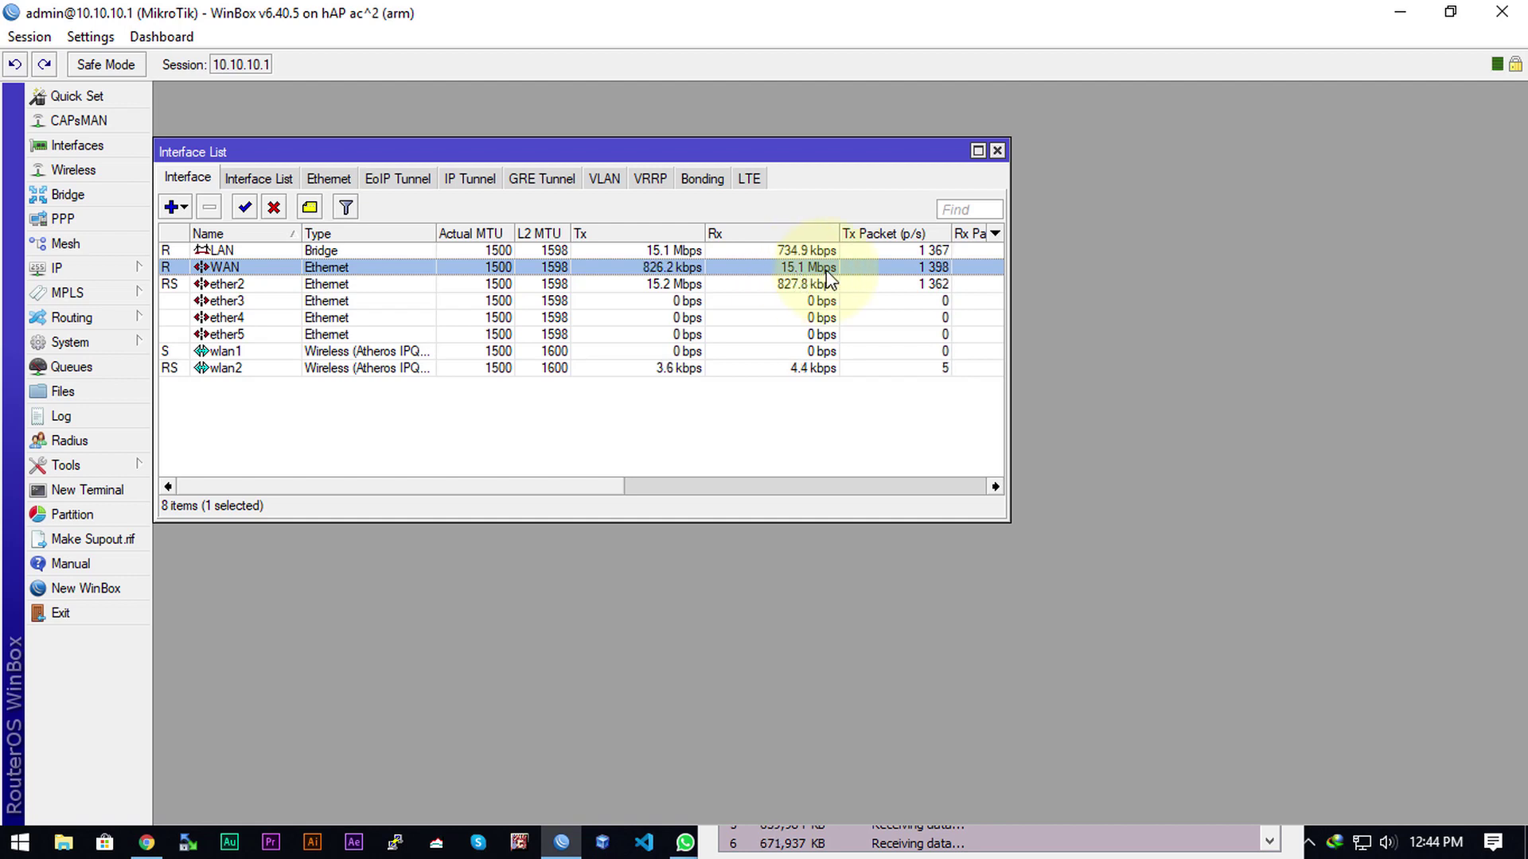
Step: Pause the 4K video download and minimize its window
{"action": "left_click", "coordinate": [784, 841]}
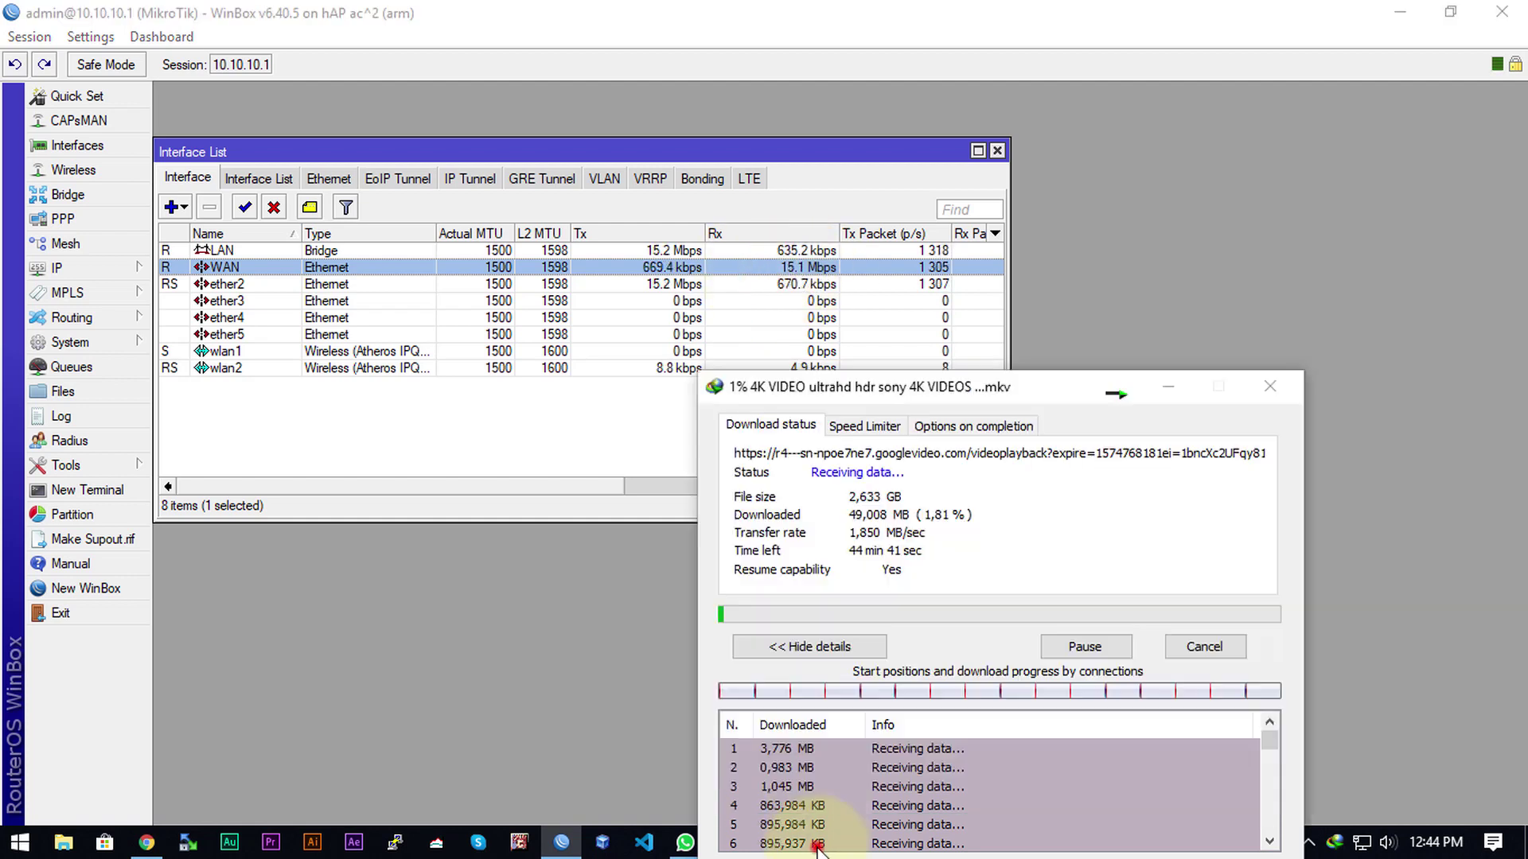
{"action": "left_click", "coordinate": [1082, 646]}
{"action": "left_click", "coordinate": [1170, 388]}
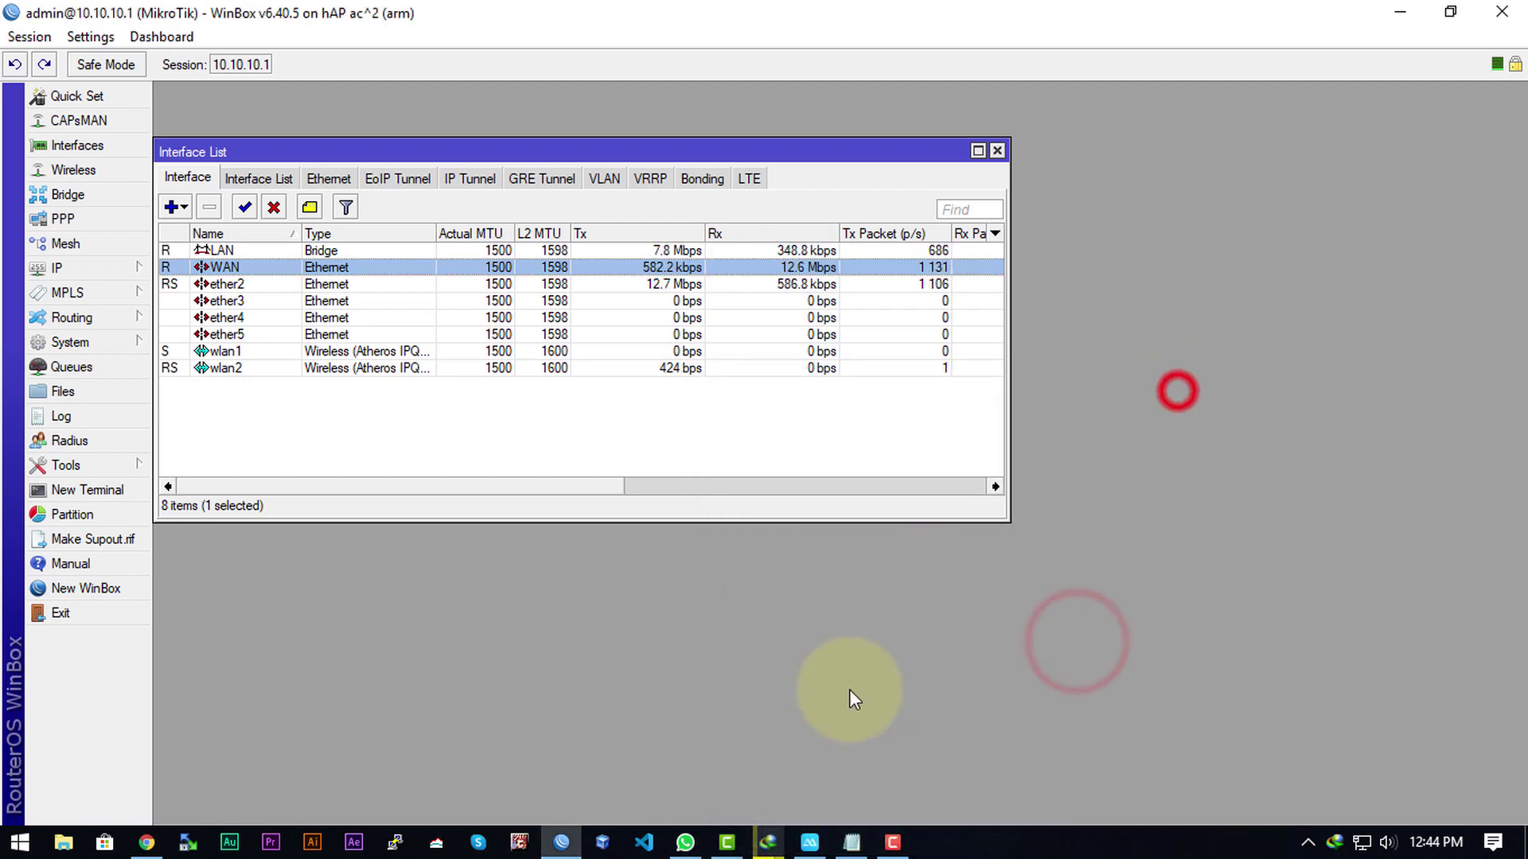
Step: Switch to Notepad and complete the maximum bandwidth line with 15Mbps
{"action": "left_click", "coordinate": [851, 842]}
{"action": "type", "text": "15"}
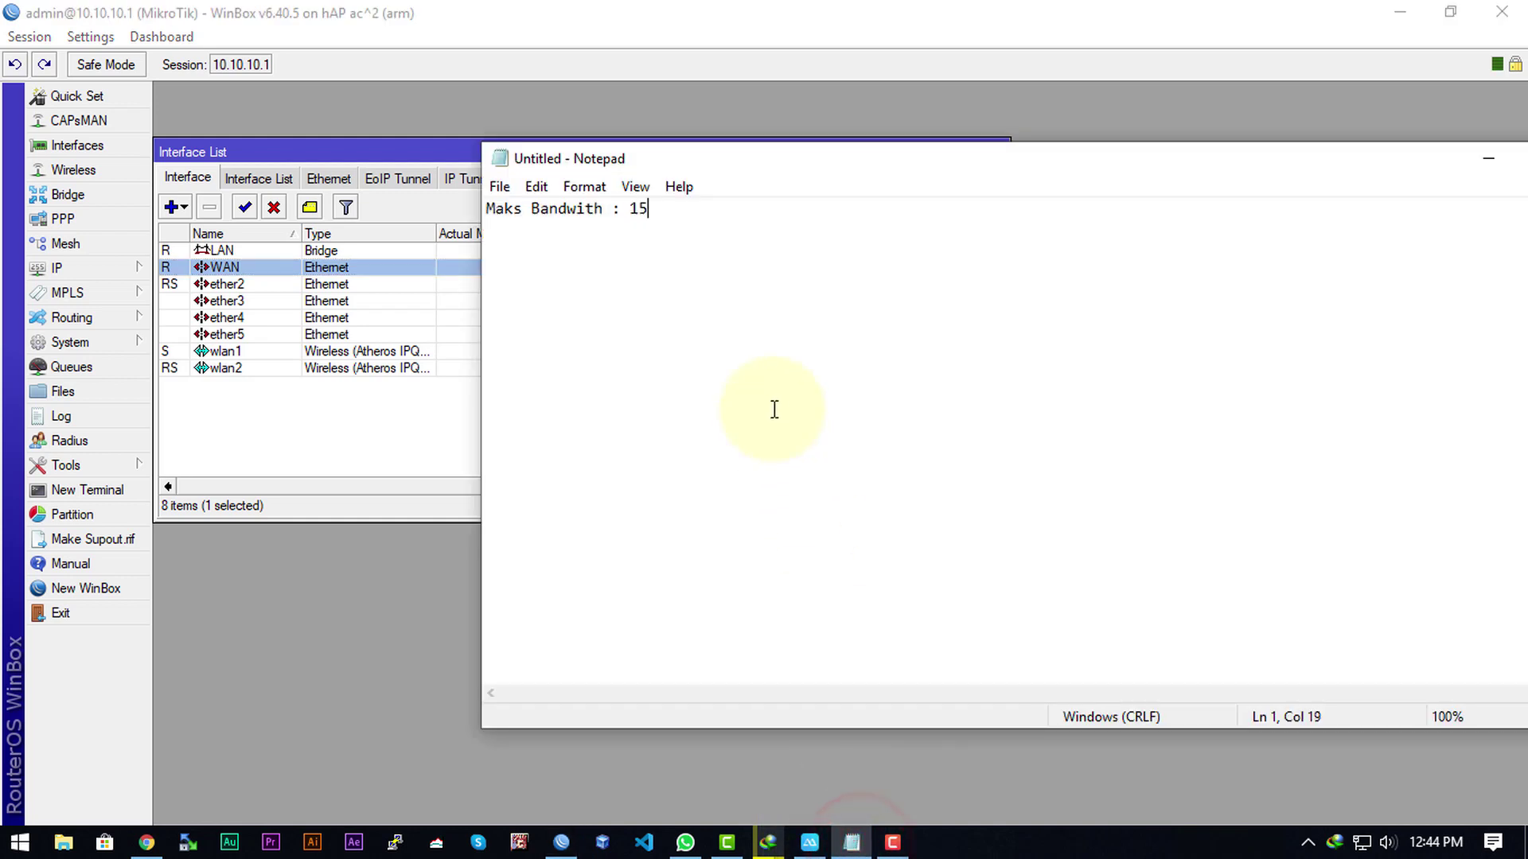
{"action": "type", "text": "Nb"}
{"action": "key", "text": "BackSpace"}
{"action": "key", "text": "BackSpace"}
{"action": "type", "text": "N"}
{"action": "key", "text": "BackSpace"}
{"action": "type", "text": "Mbps"}
Step: Return to WinBox and examine the WAN and LAN entries in the IP address list
{"action": "left_click", "coordinate": [377, 286]}
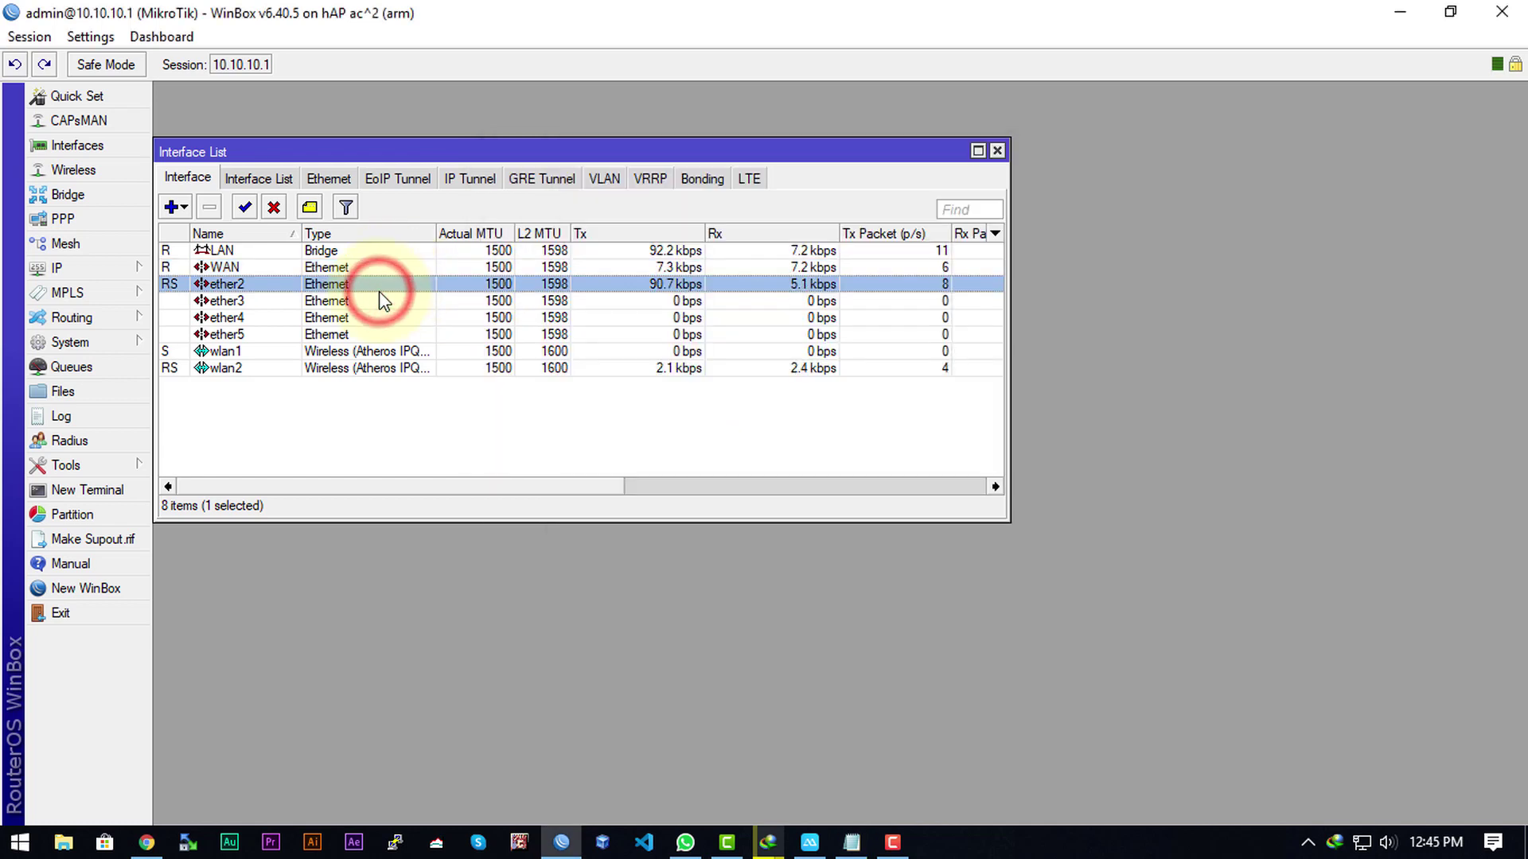
{"action": "left_click", "coordinate": [151, 271]}
{"action": "left_click", "coordinate": [226, 294]}
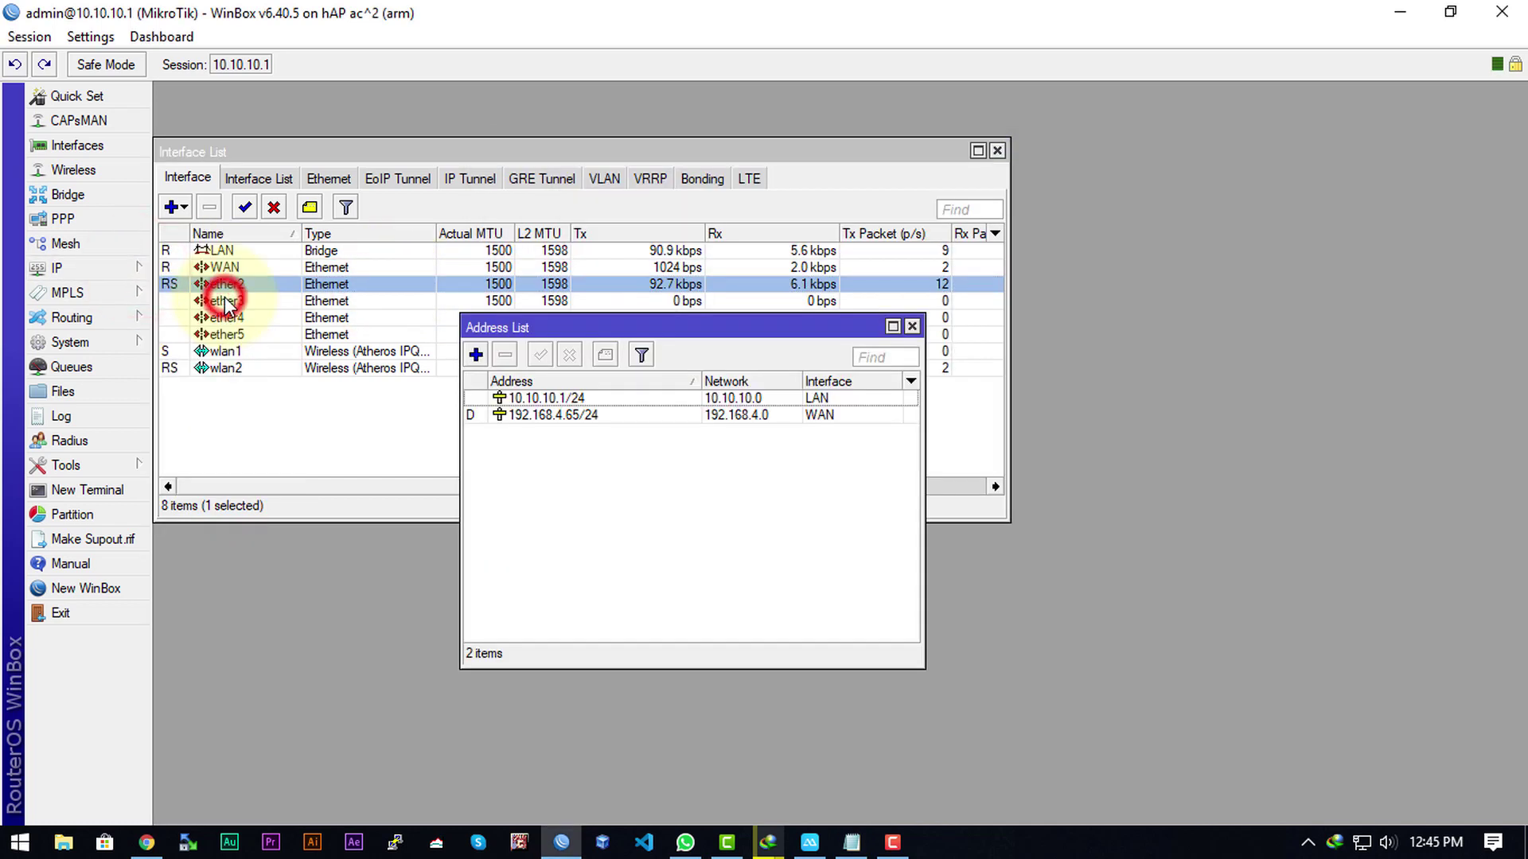
{"action": "left_click", "coordinate": [818, 415]}
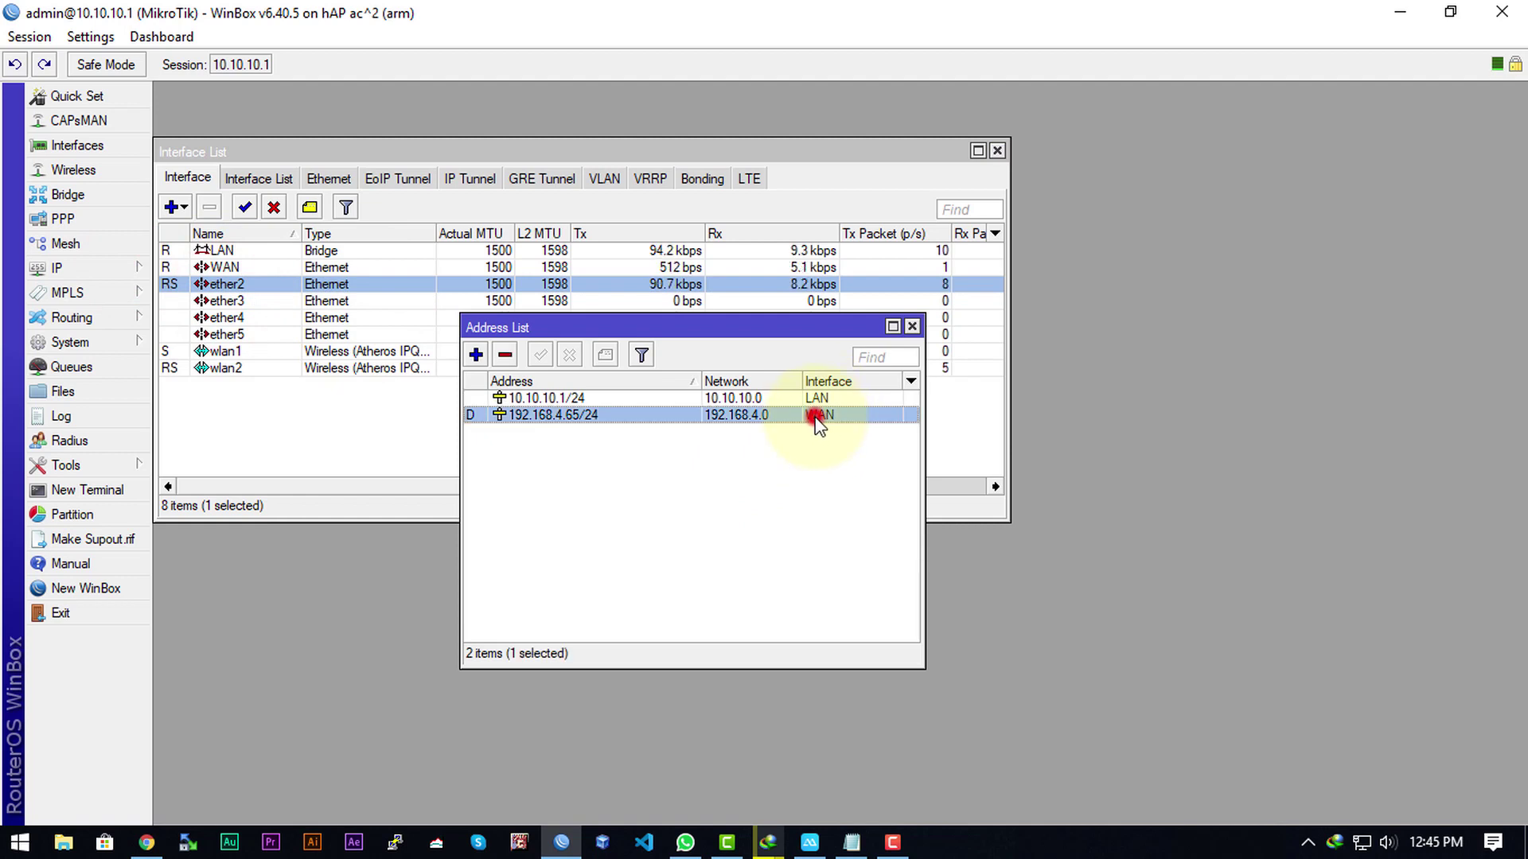
{"action": "left_click", "coordinate": [811, 401]}
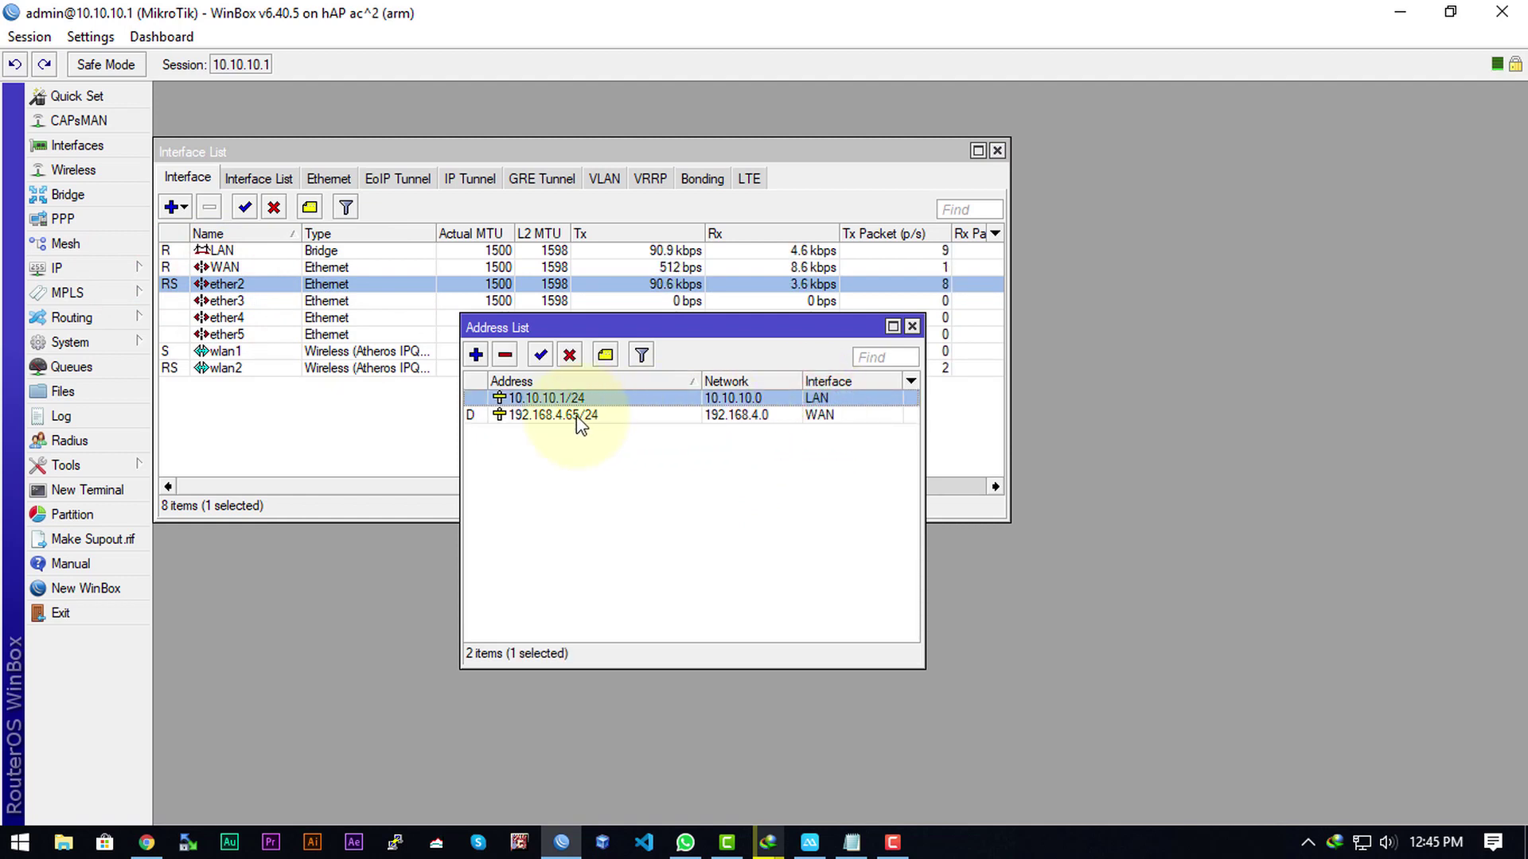
Step: Add a second line in Notepad reading "LAN KE Client : 10.10.10.1/24", using the LAN address from the address list
{"action": "left_click", "coordinate": [858, 842]}
{"action": "left_click_drag", "start_coordinate": [627, 168], "coordinate": [869, 173]}
{"action": "left_click", "coordinate": [893, 327]}
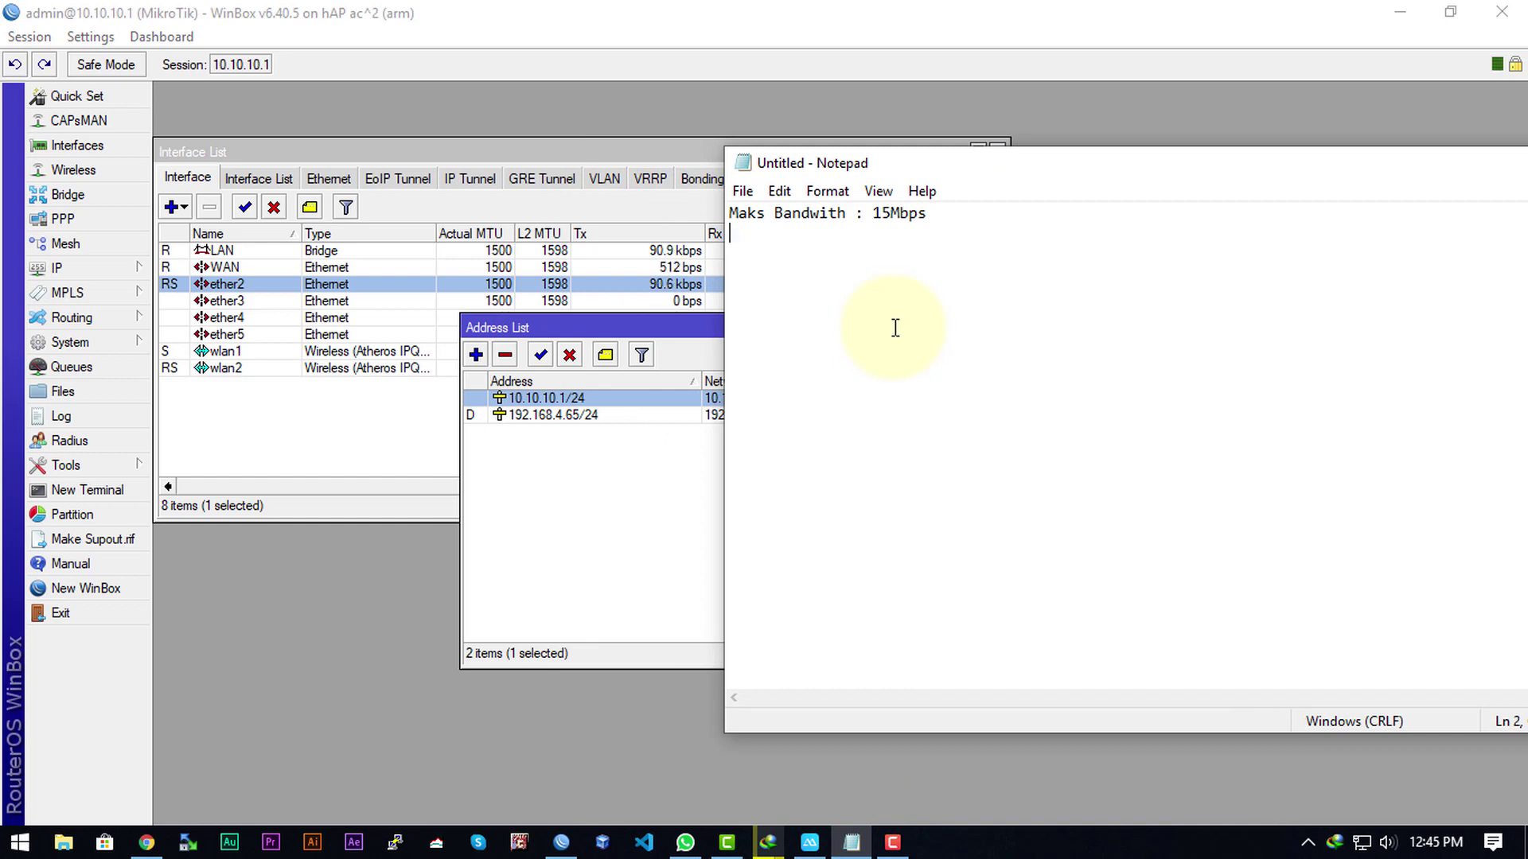
{"action": "type", "text": "LAN :"}
{"action": "type", "text": "KE c"}
{"action": "type", "text": "lient :"}
{"action": "left_click", "coordinate": [668, 455]}
{"action": "left_click", "coordinate": [672, 402]}
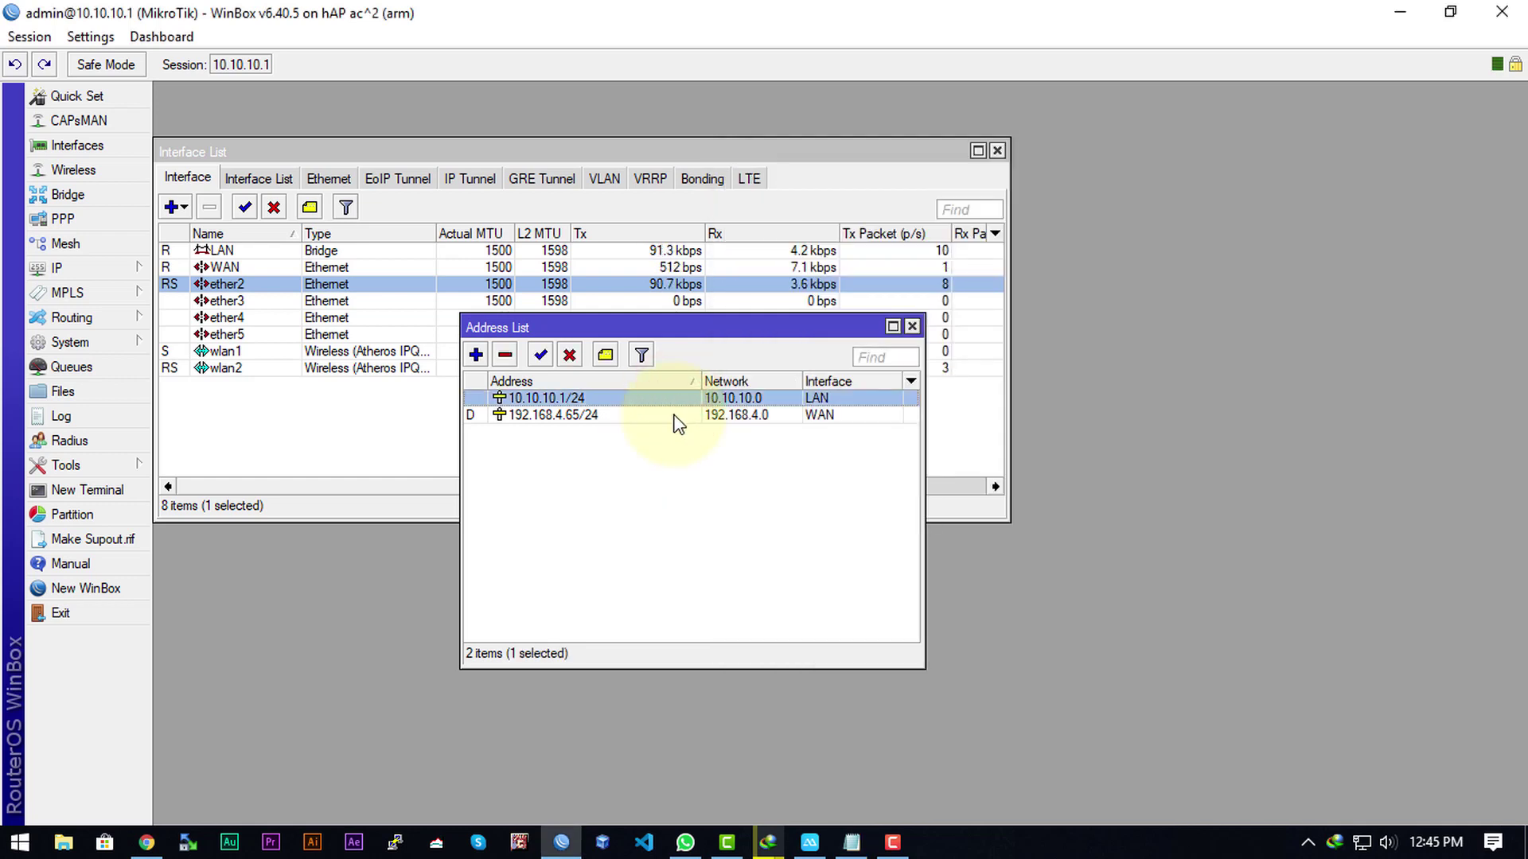
{"action": "key", "text": "alt+Tab"}
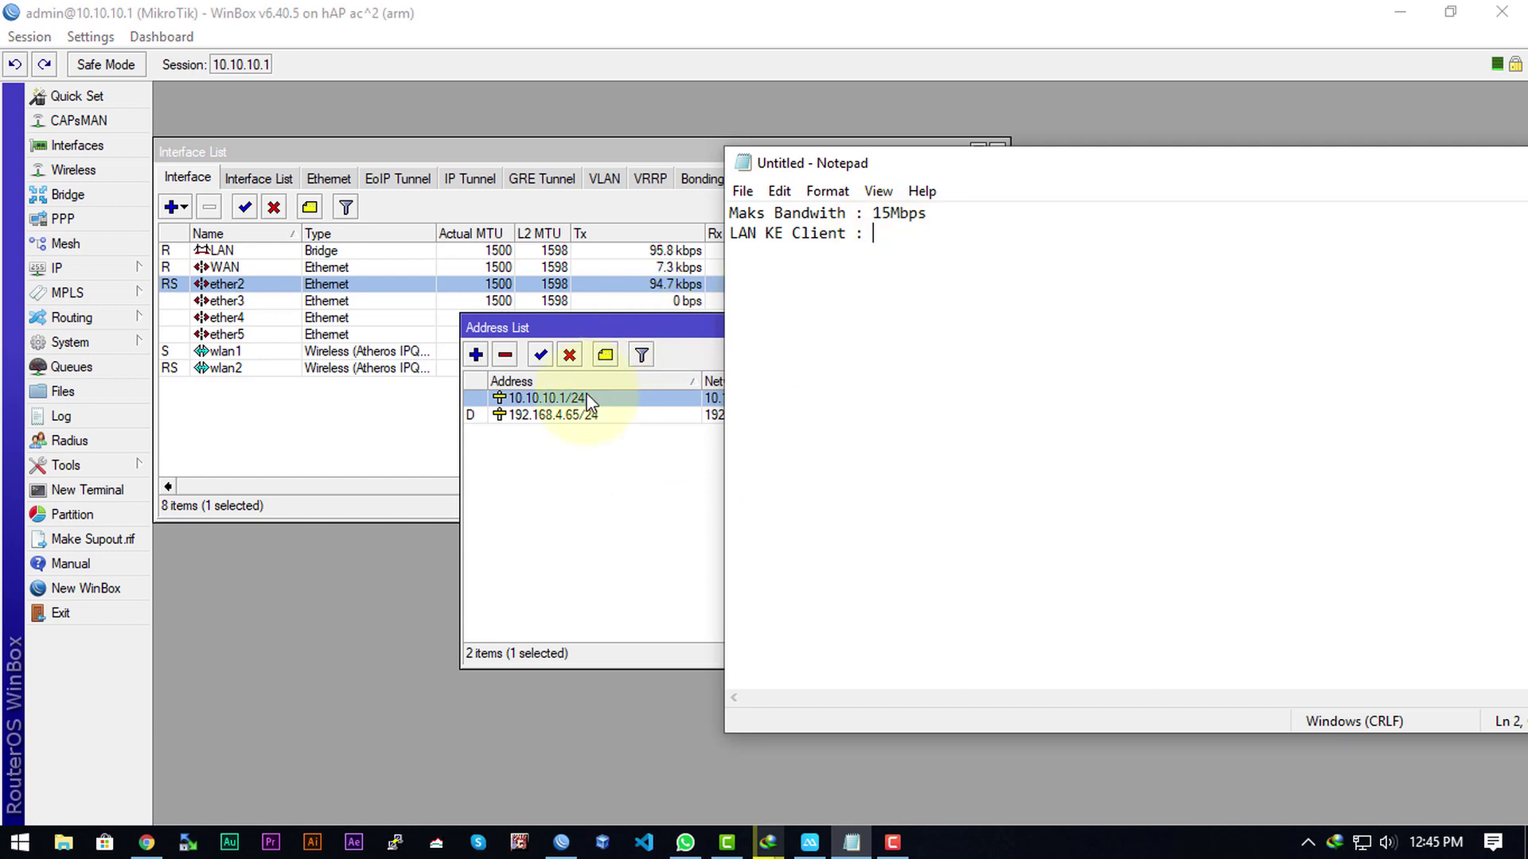
{"action": "type", "text": "10.10"}
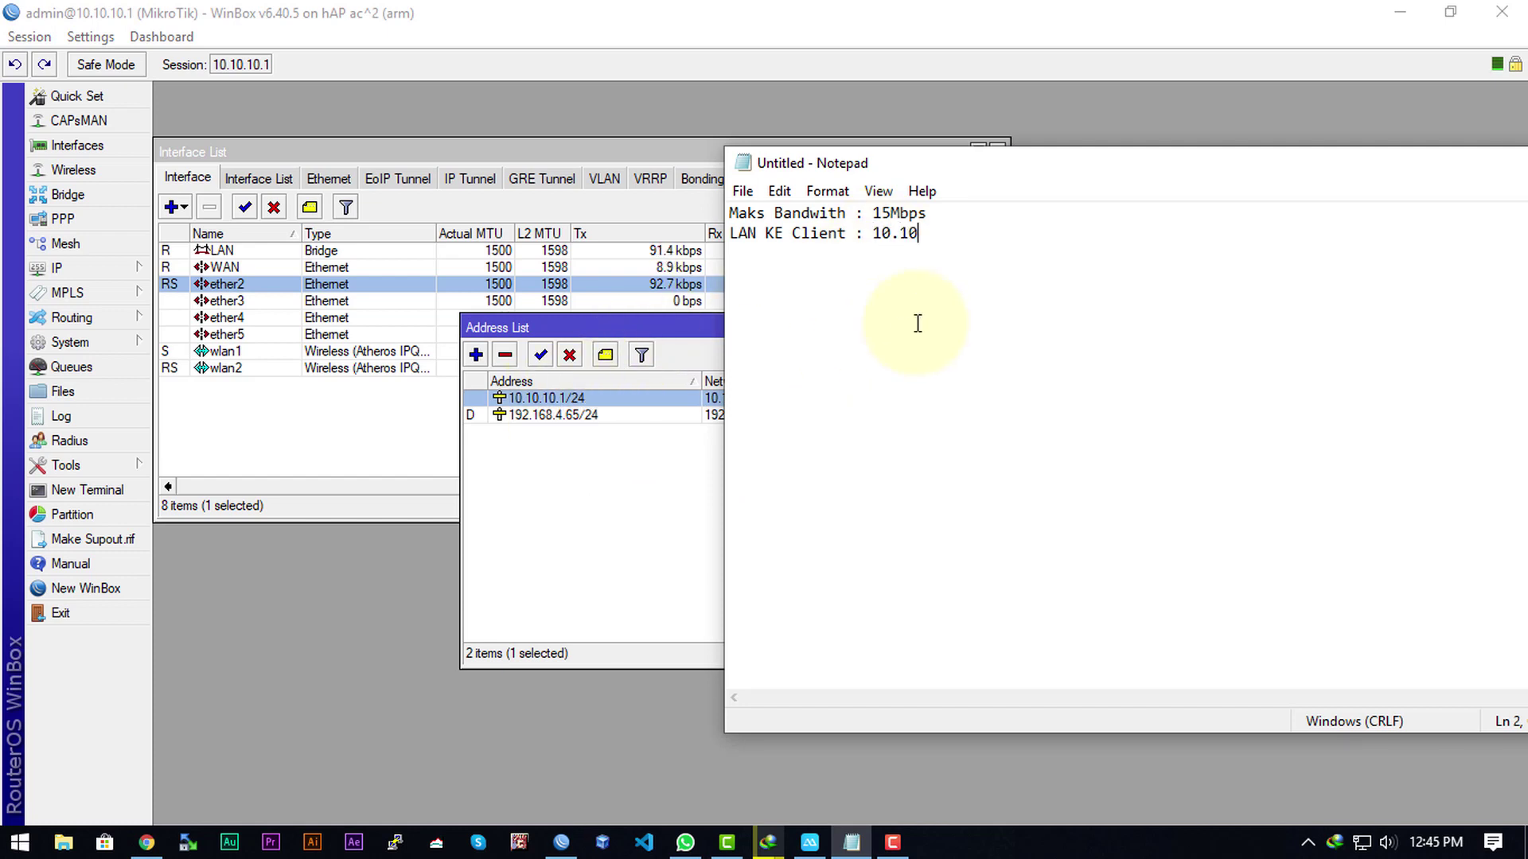
{"action": "type", "text": ".10.1/24"}
Step: Highlight both note lines, the maximum bandwidth and the client LAN address
{"action": "left_click_drag", "start_coordinate": [991, 235], "coordinate": [875, 212]}
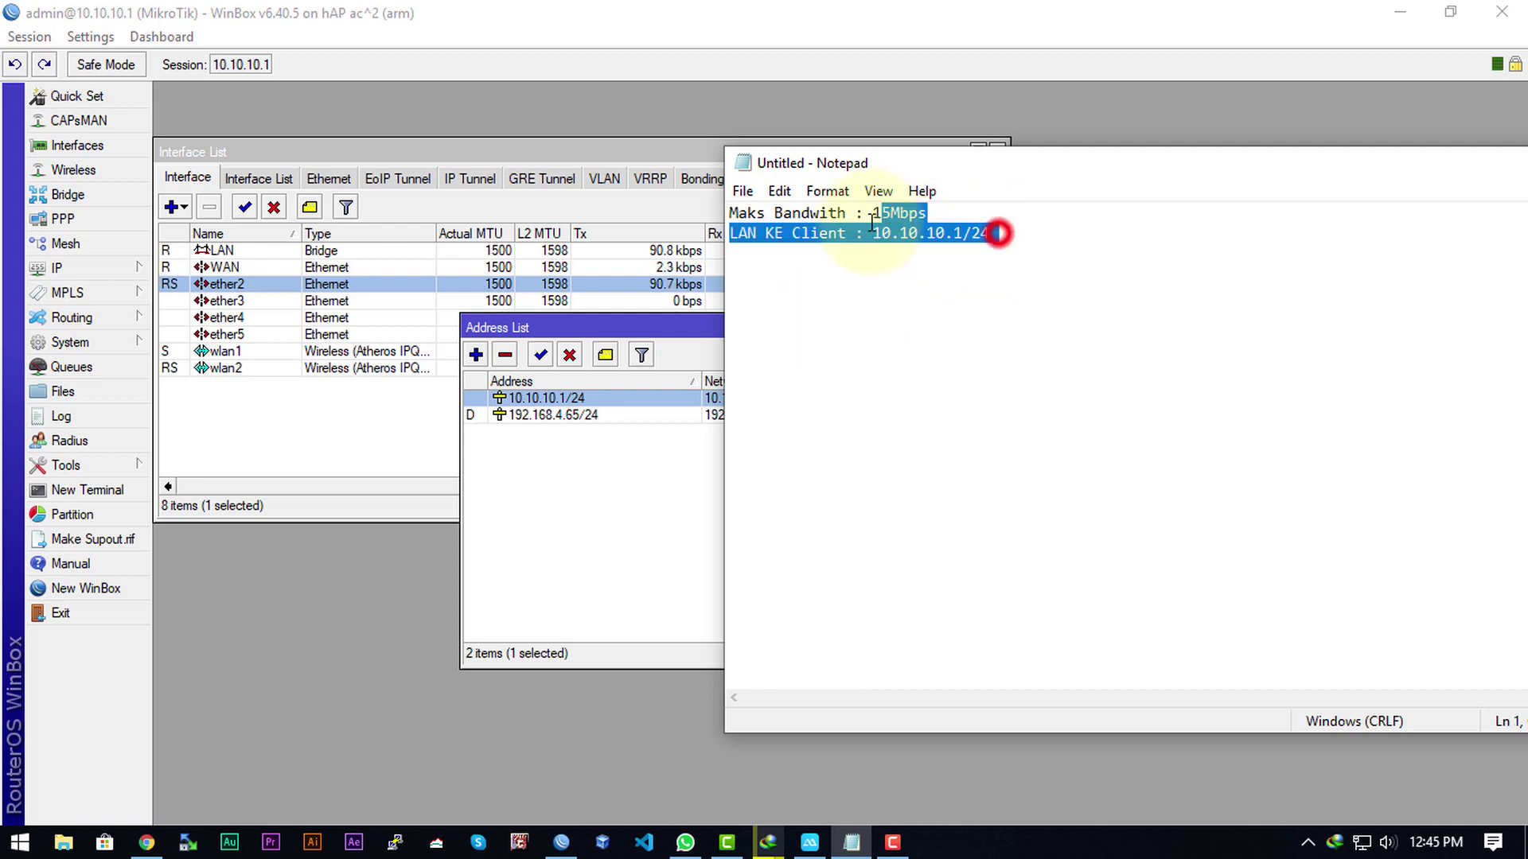
{"action": "left_click", "coordinate": [873, 249]}
{"action": "left_click_drag", "start_coordinate": [1001, 235], "coordinate": [720, 195]}
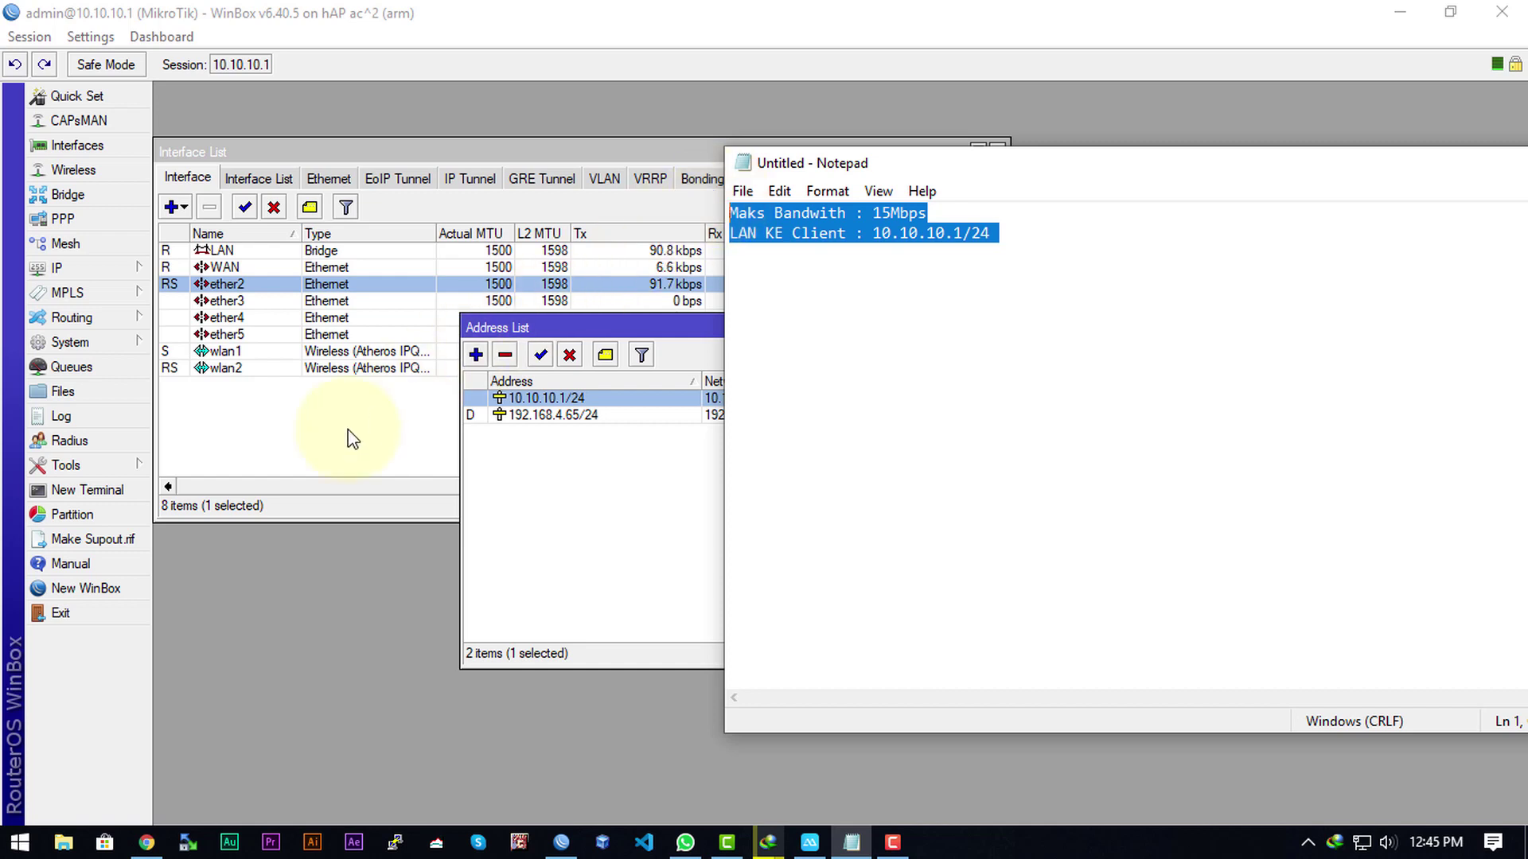
Step: Return to WinBox, close the IP address list and reposition the interface list window
{"action": "left_click", "coordinate": [563, 487]}
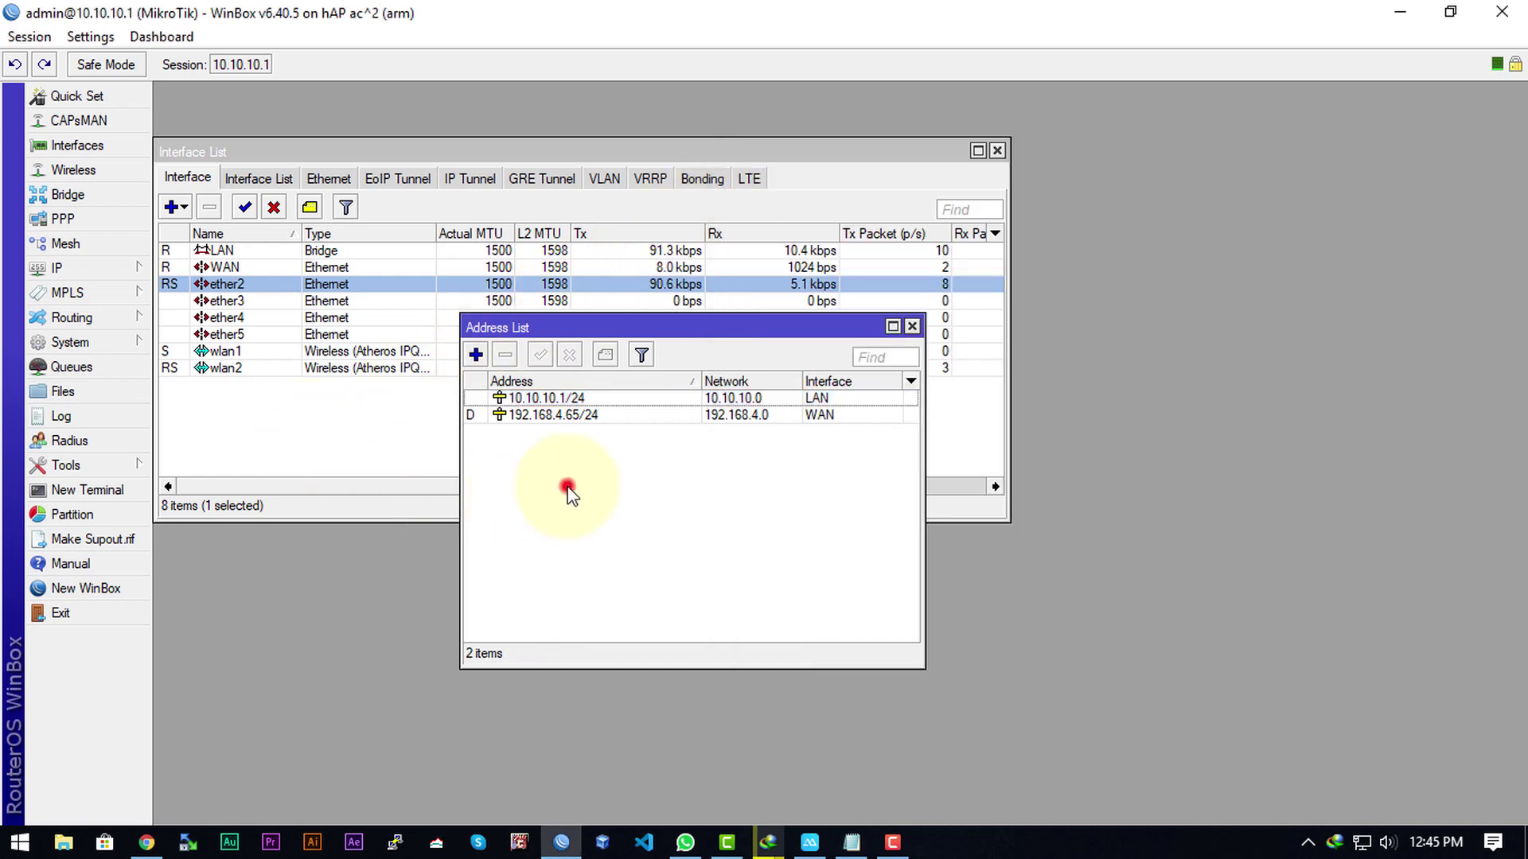
{"action": "left_click", "coordinate": [911, 327]}
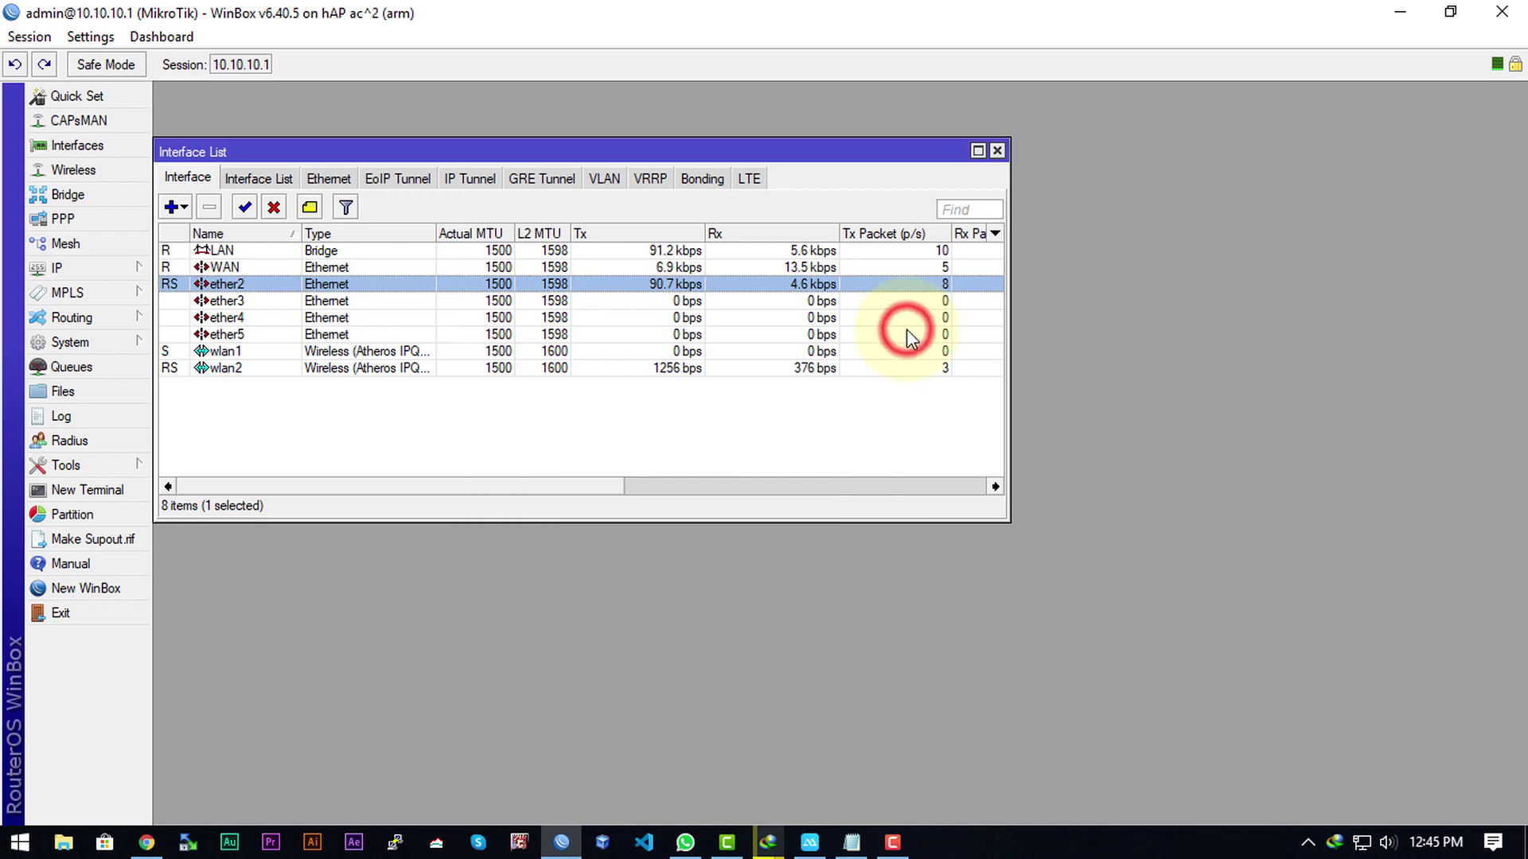
{"action": "left_click_drag", "start_coordinate": [740, 150], "coordinate": [834, 150]}
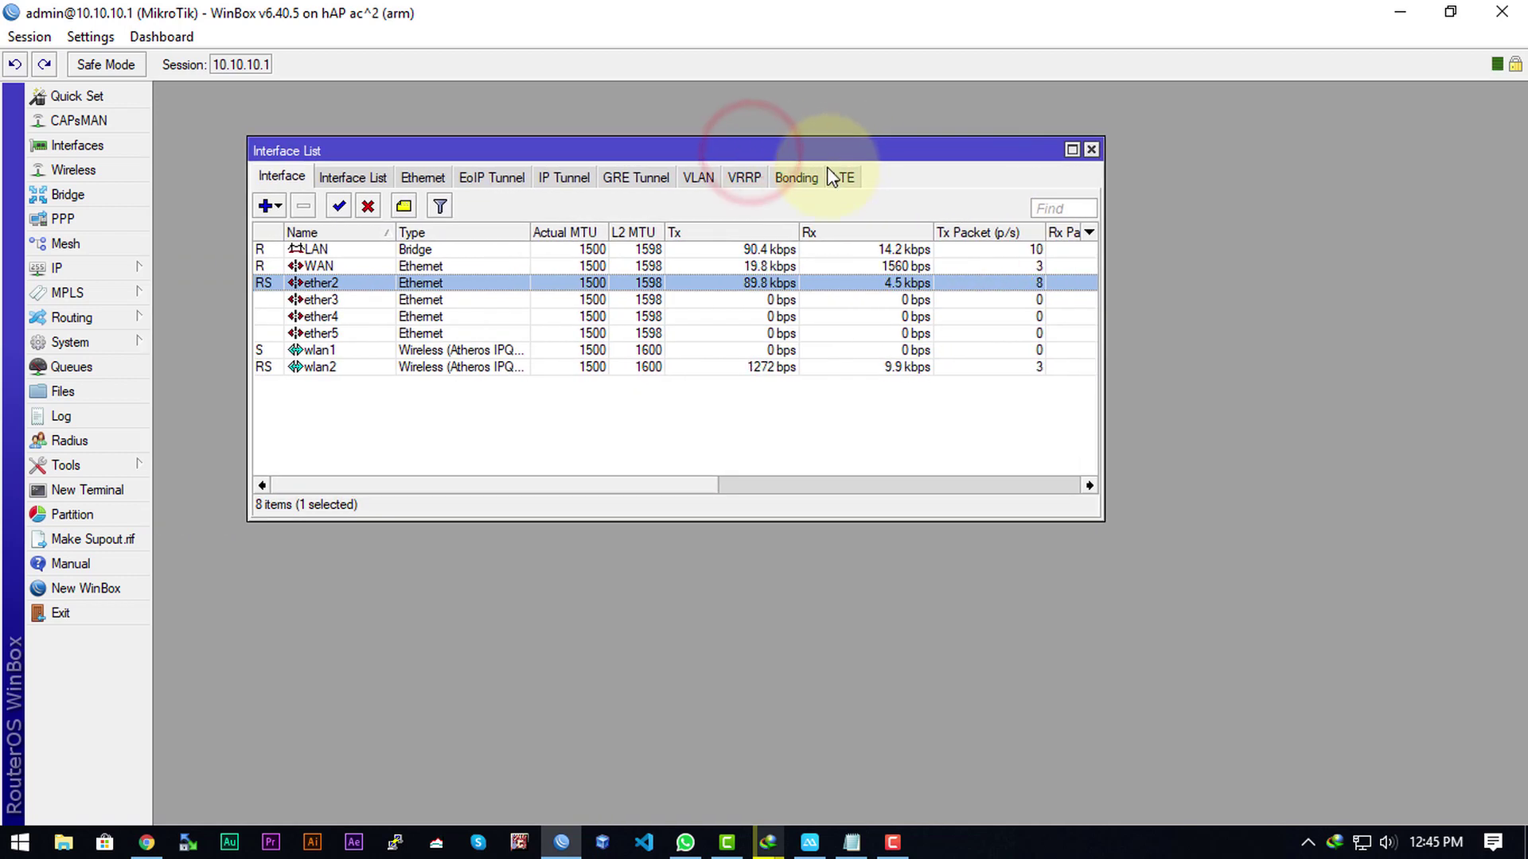
Step: Switch to Notepad and add the line "15 Mb total.." below the bandwidth and LAN notes
{"action": "key", "text": "alt+Tab"}
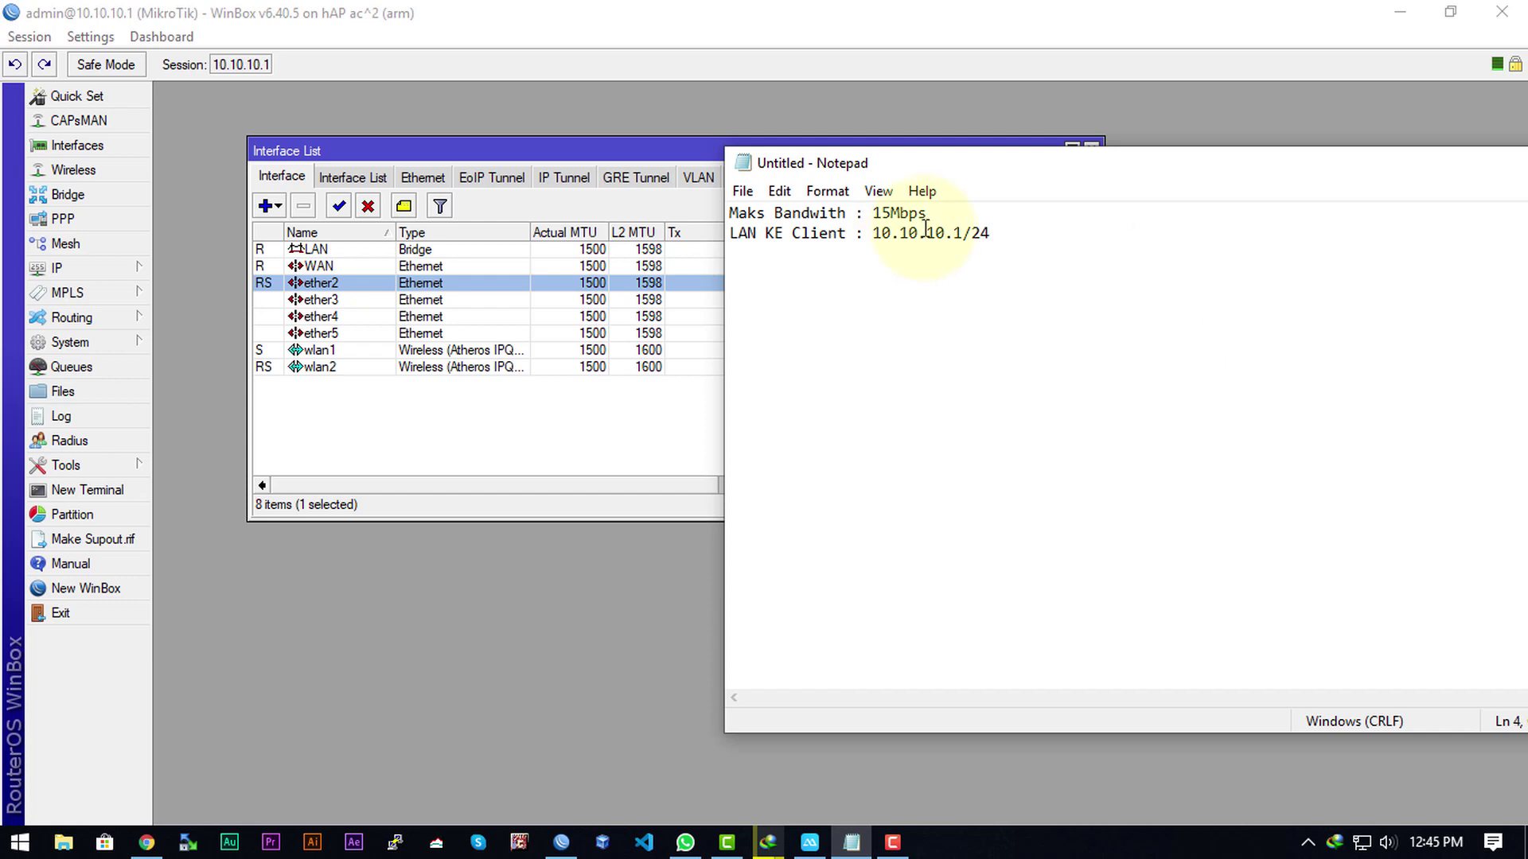
{"action": "double_click", "coordinate": [899, 212]}
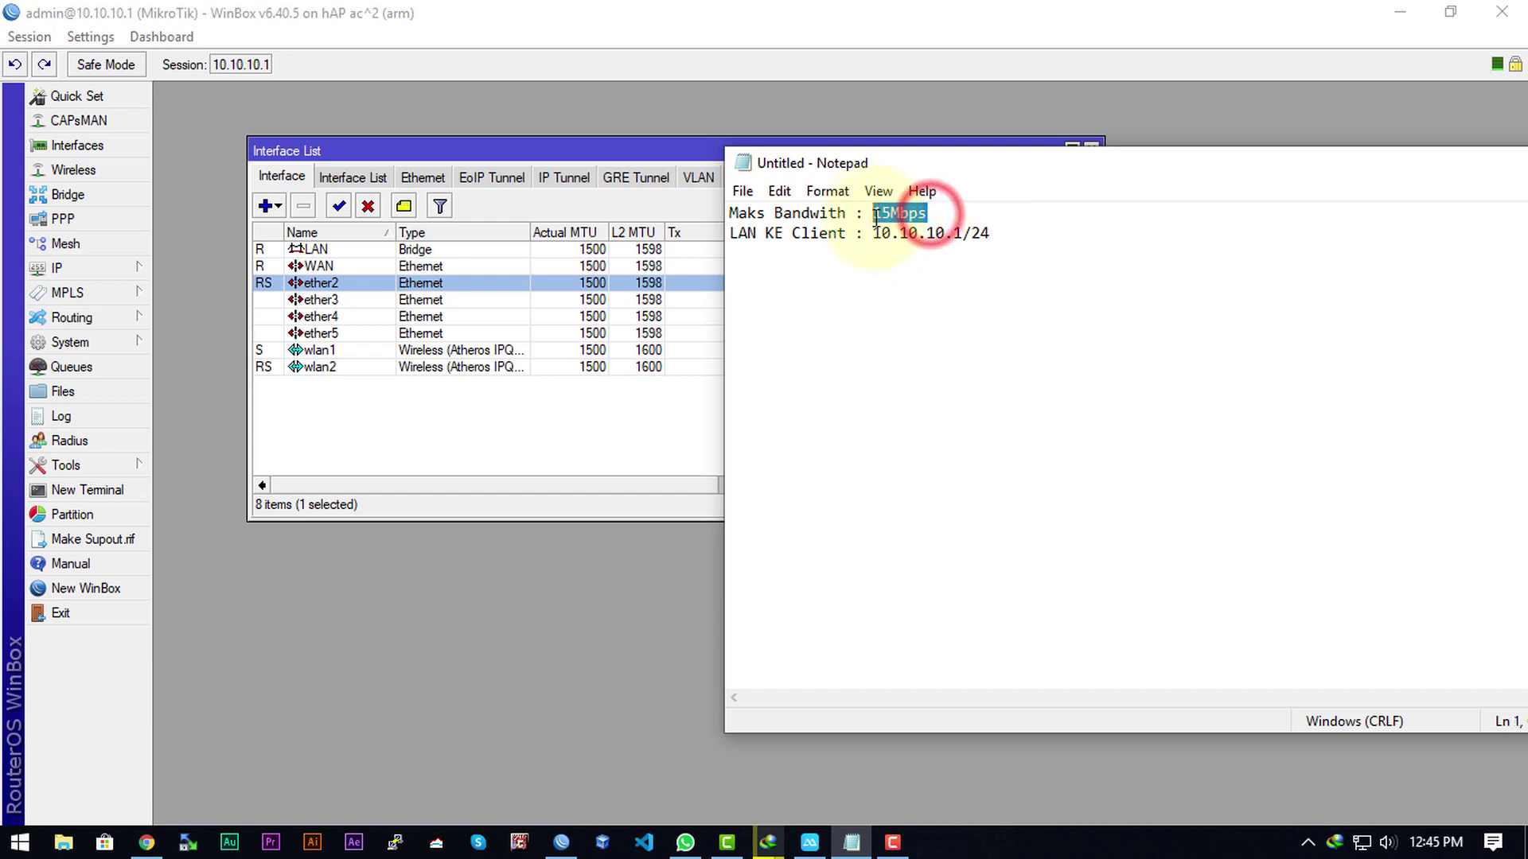
{"action": "left_click", "coordinate": [857, 292]}
{"action": "type", "text": "15 M"}
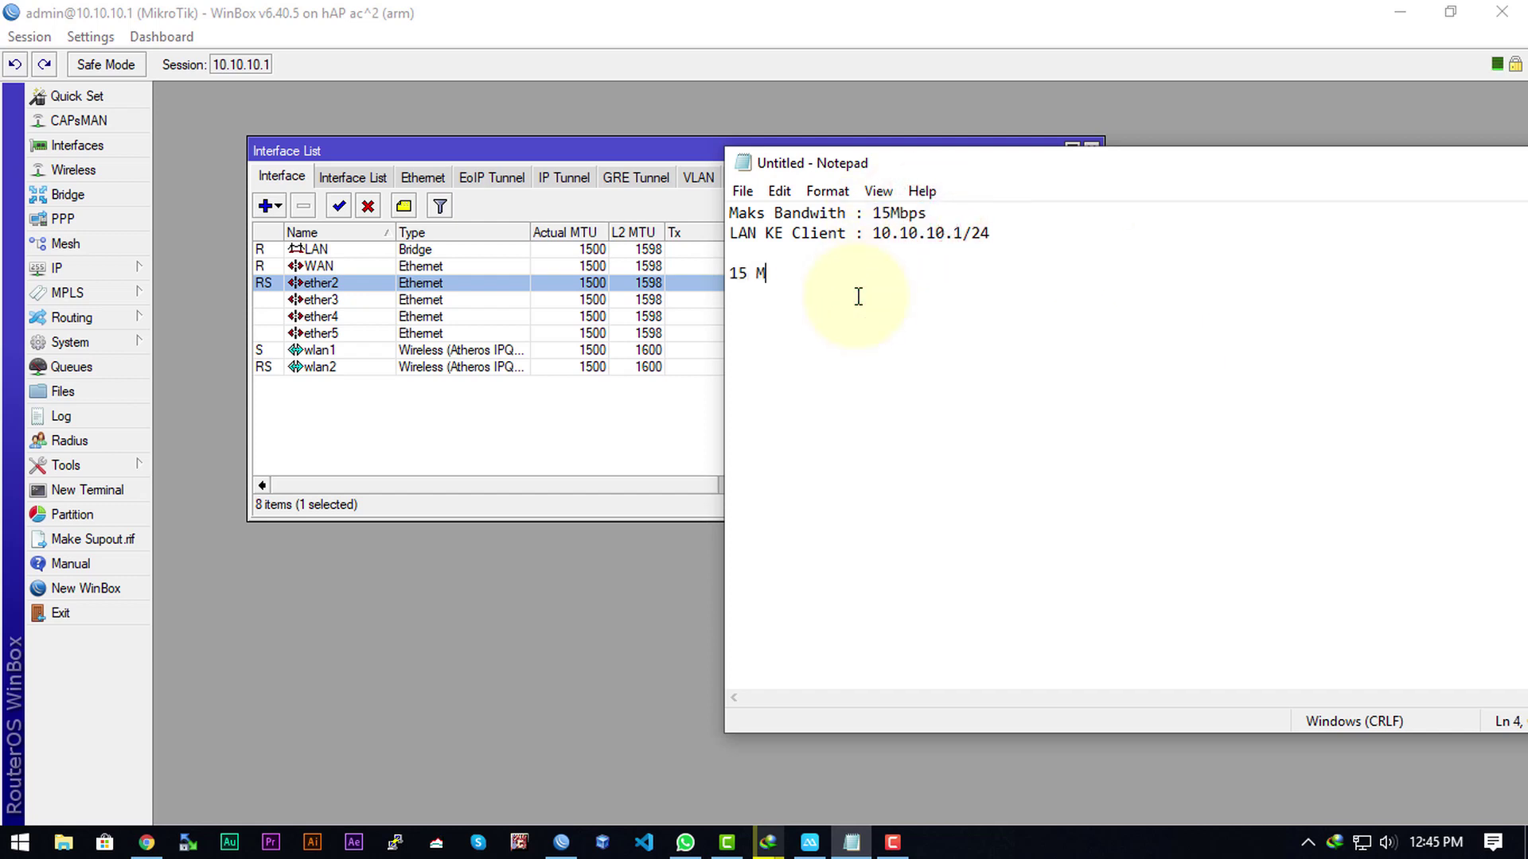
{"action": "type", "text": "b total.."}
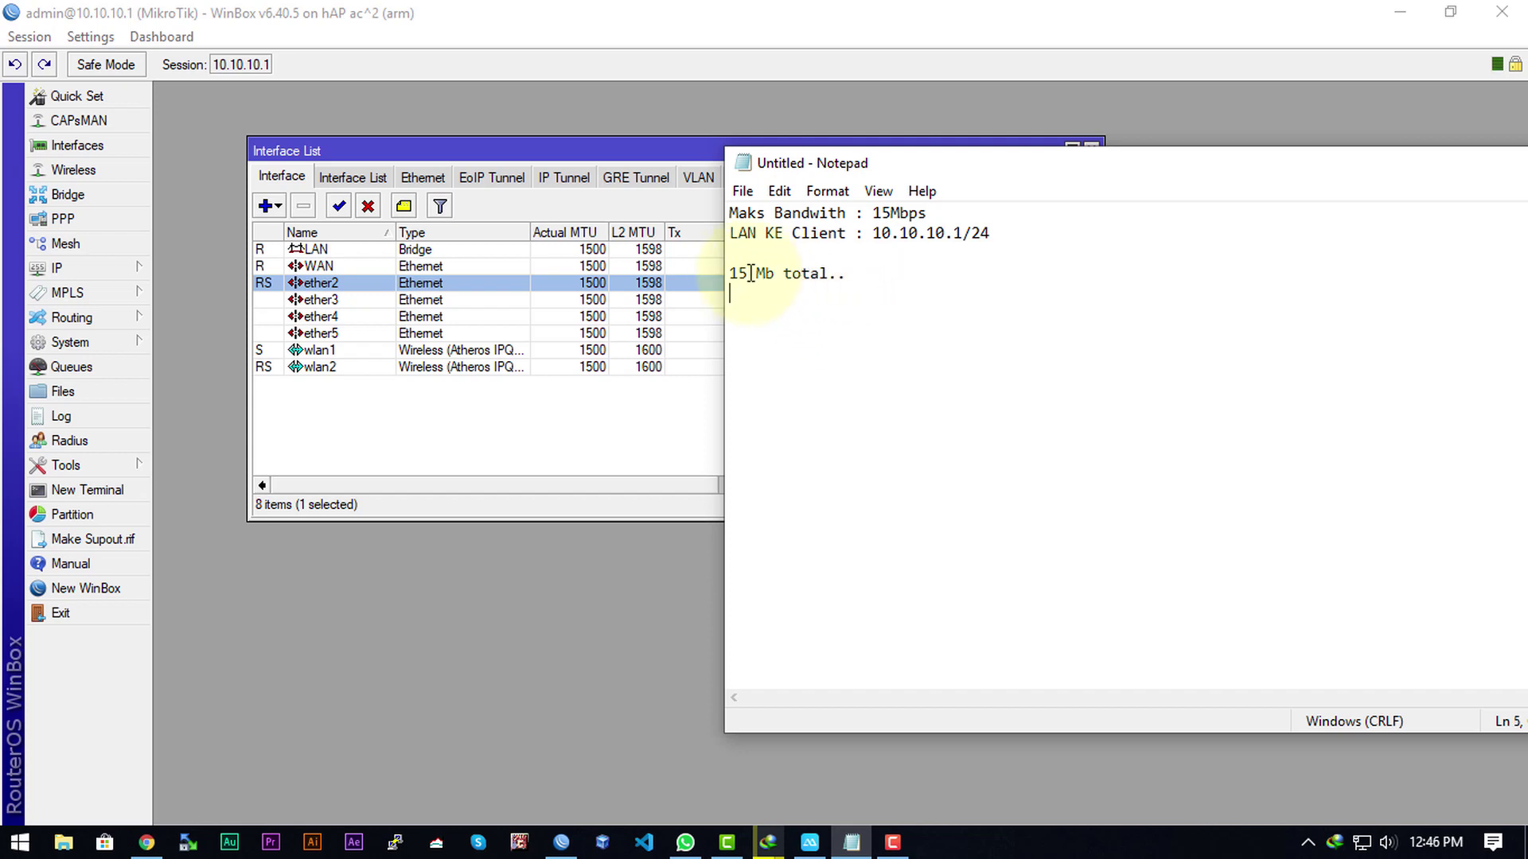
{"action": "left_click_drag", "start_coordinate": [729, 273], "coordinate": [839, 275]}
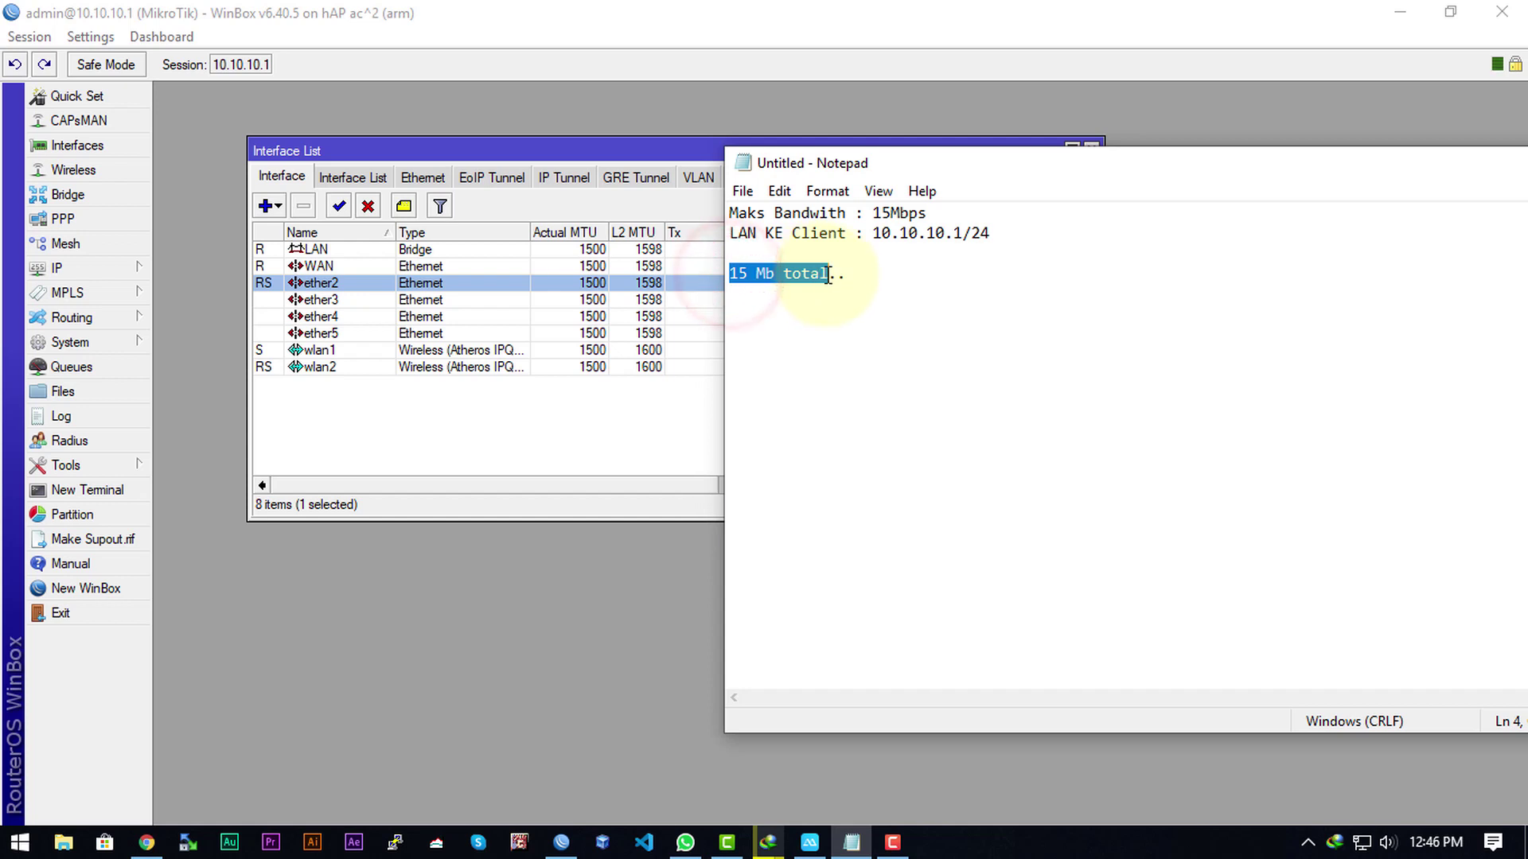
{"action": "left_click", "coordinate": [748, 276]}
Step: Add the lines "2 Mb Game" and "13 Mb Download" under the 15 Mb total line
{"action": "left_click", "coordinate": [757, 300]}
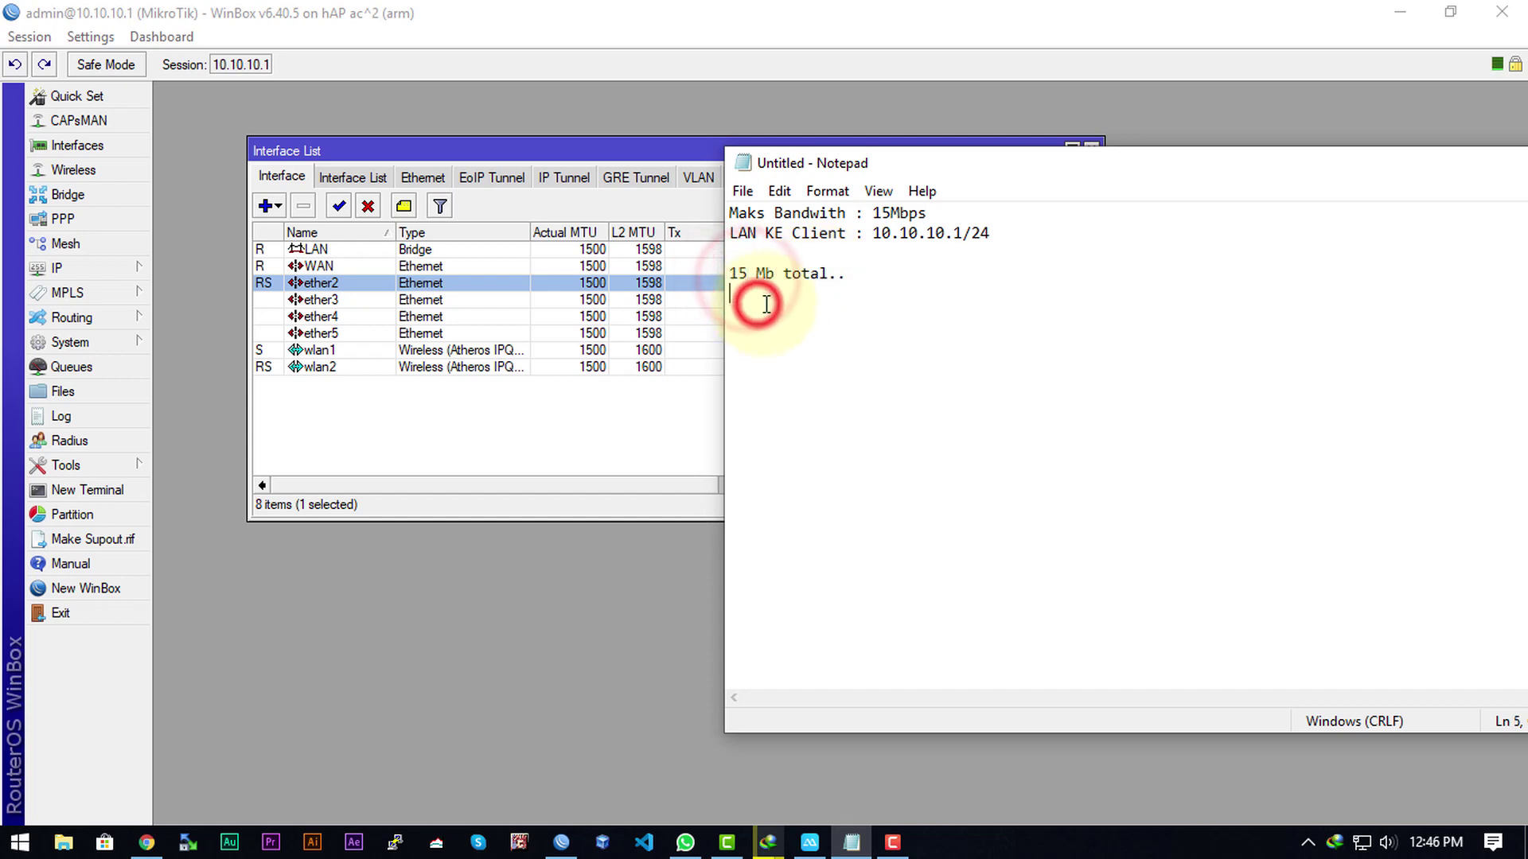
{"action": "type", "text": "2 Mb"}
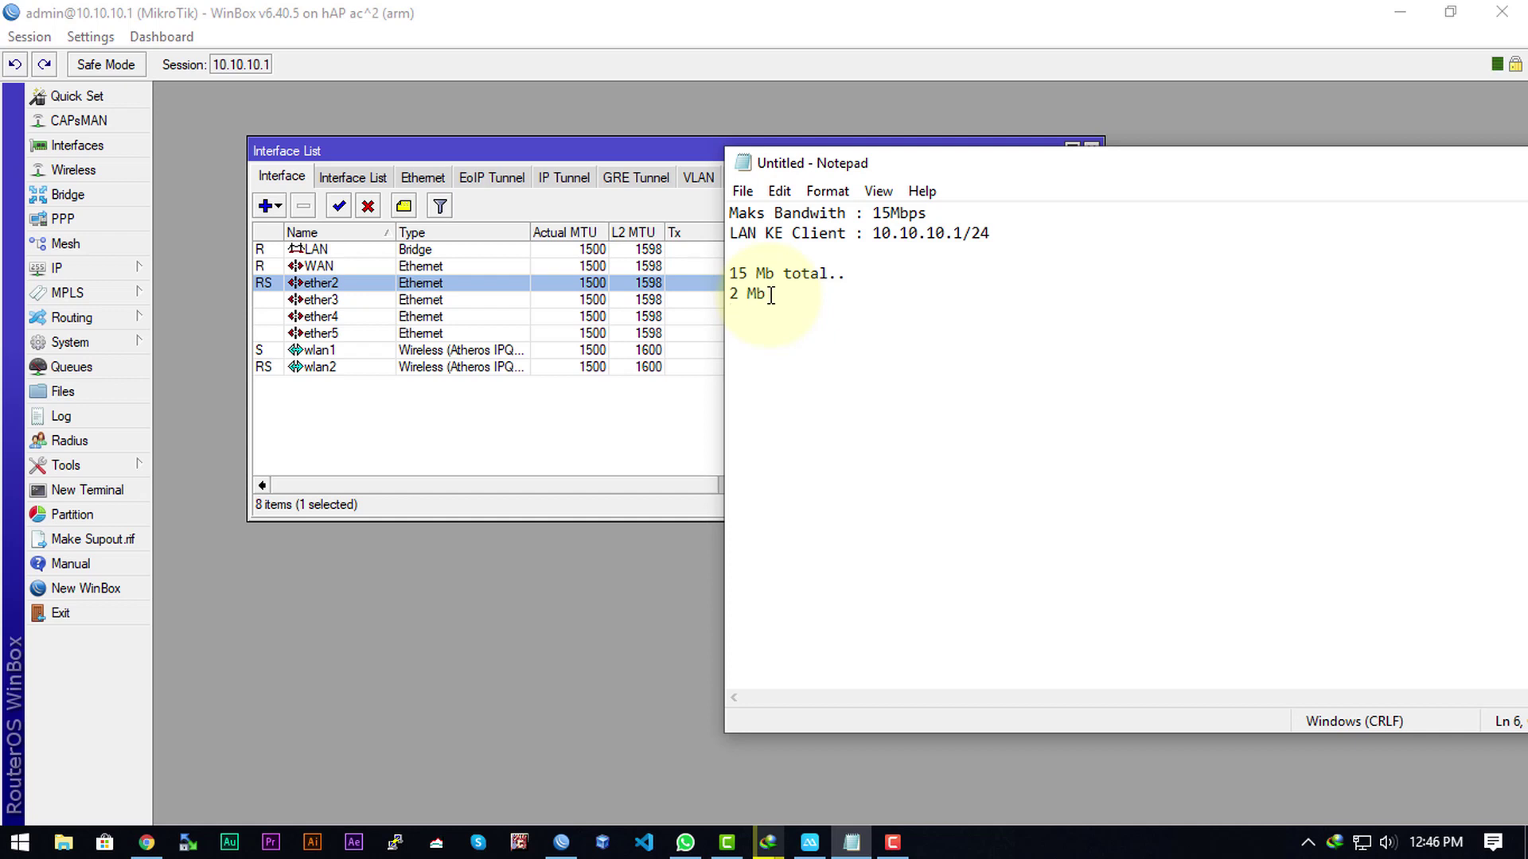
{"action": "type", "text": "13 Mb. "}
{"action": "type", "text": " Game"}
{"action": "key", "text": "BackSpace"}
{"action": "key", "text": "BackSpace"}
{"action": "type", "text": "Download"}
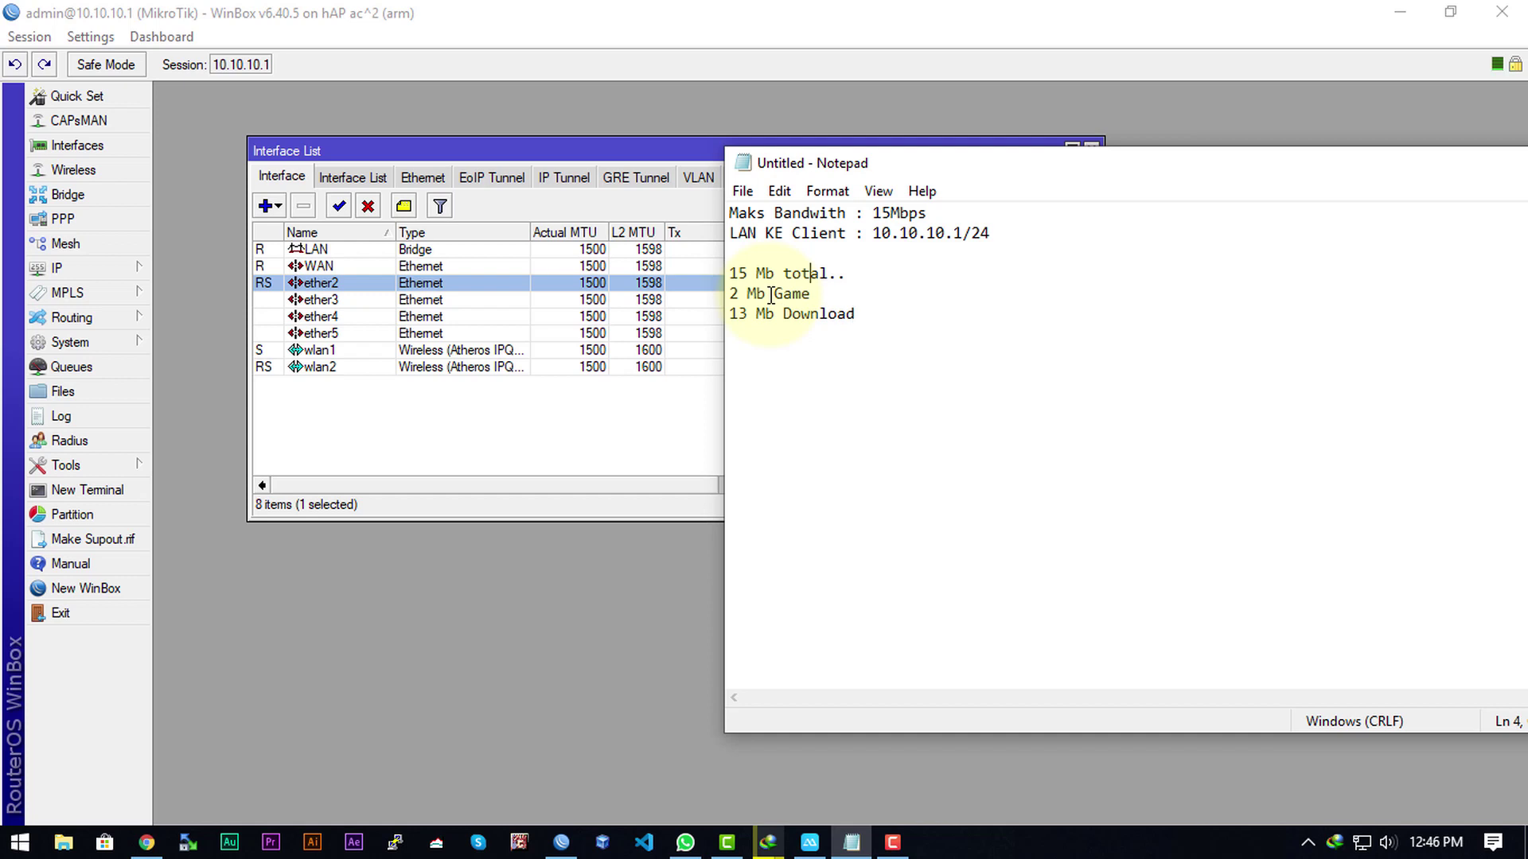
Step: Examine the bandwidth split between the game and download lines in the notes
{"action": "left_click_drag", "start_coordinate": [904, 323], "coordinate": [679, 284]}
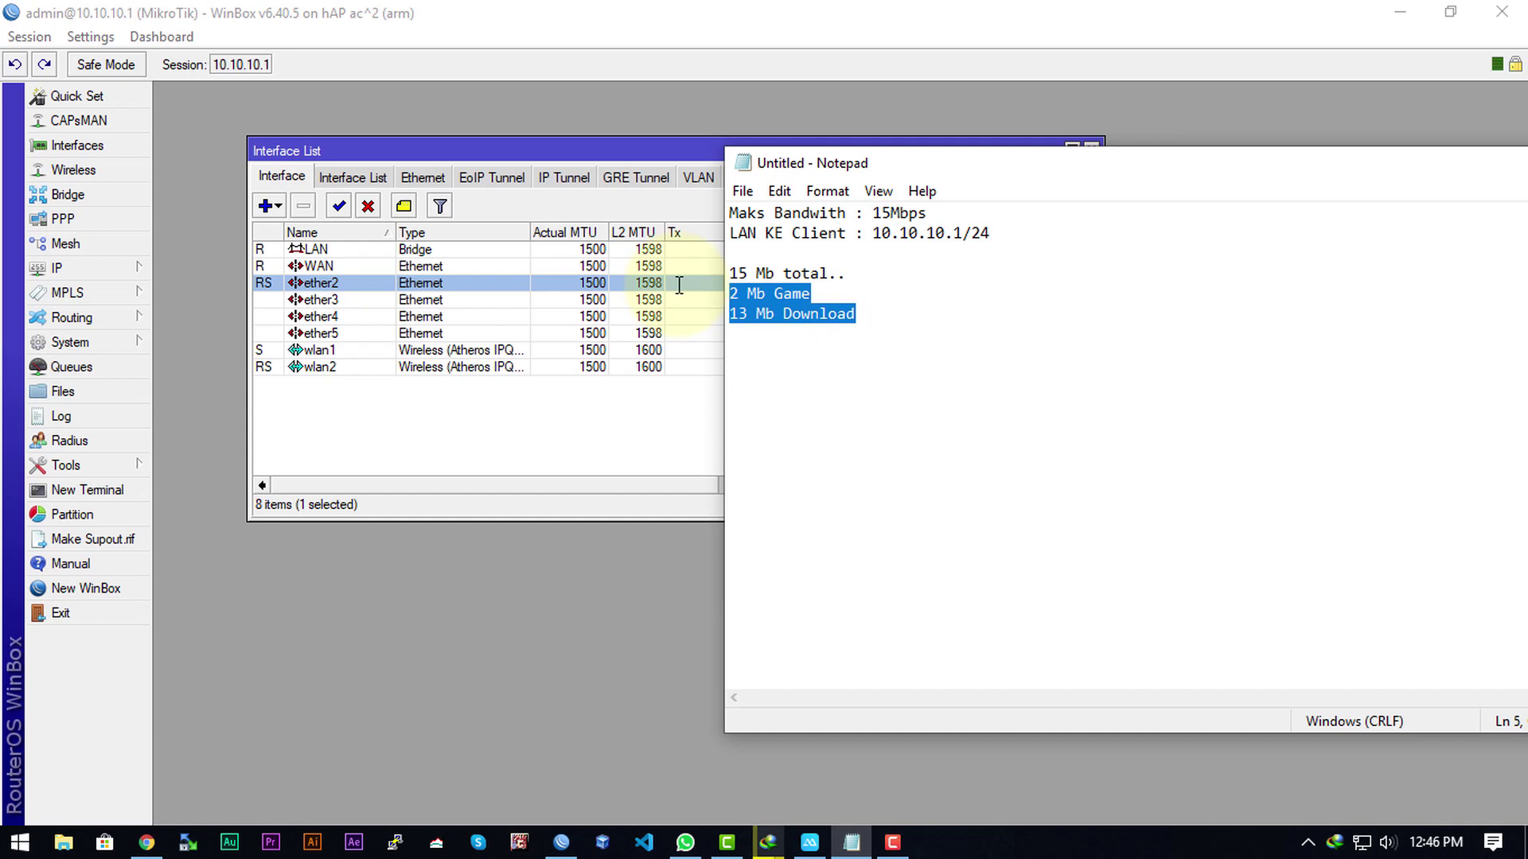
{"action": "left_click", "coordinate": [900, 297]}
{"action": "left_click_drag", "start_coordinate": [895, 311], "coordinate": [689, 295]}
{"action": "left_click", "coordinate": [899, 331]}
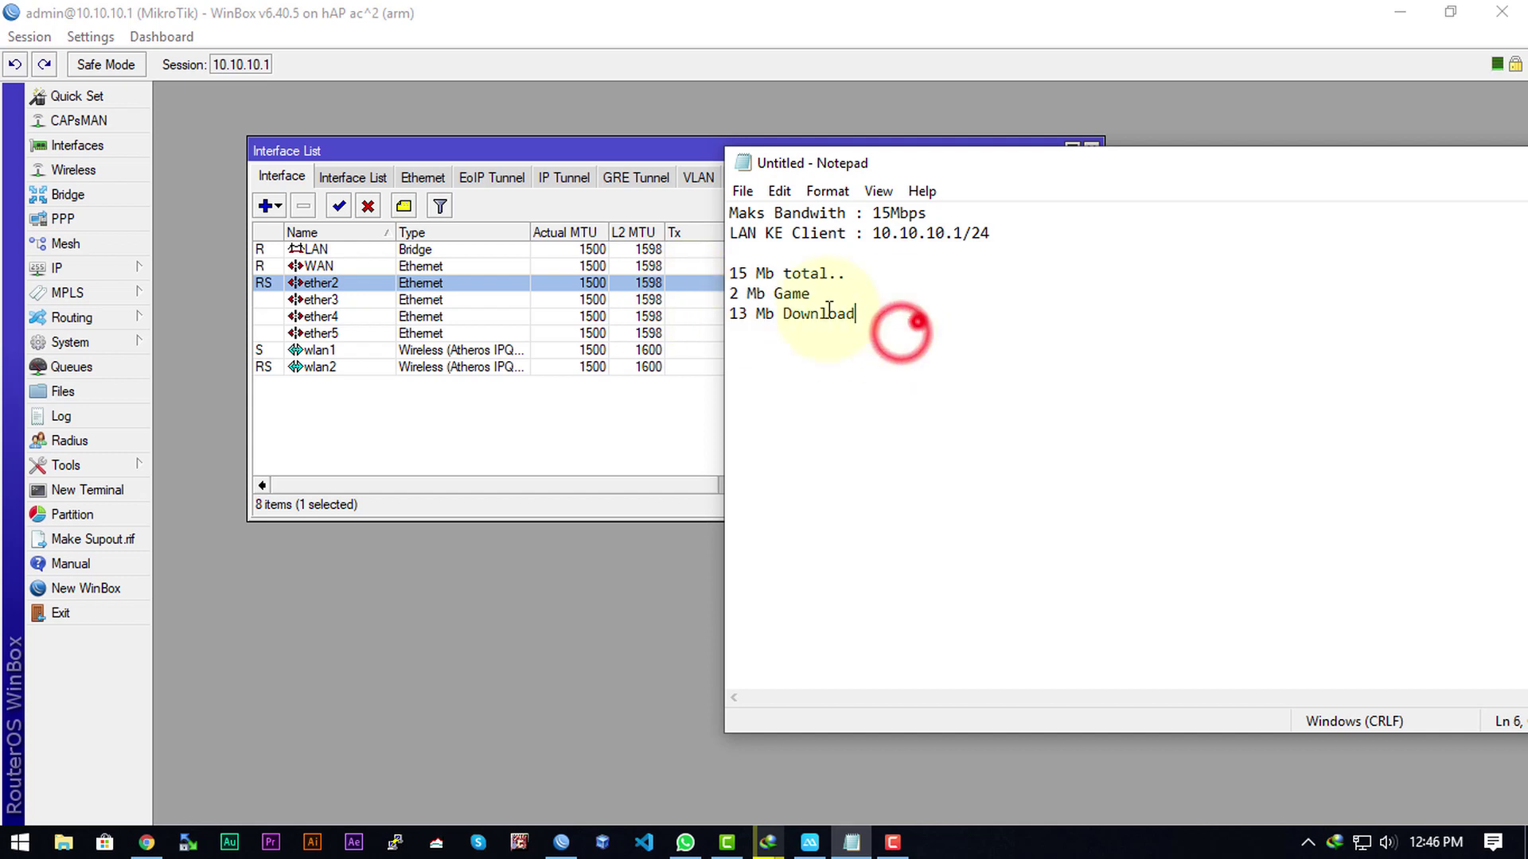
{"action": "left_click_drag", "start_coordinate": [863, 314], "coordinate": [720, 296]}
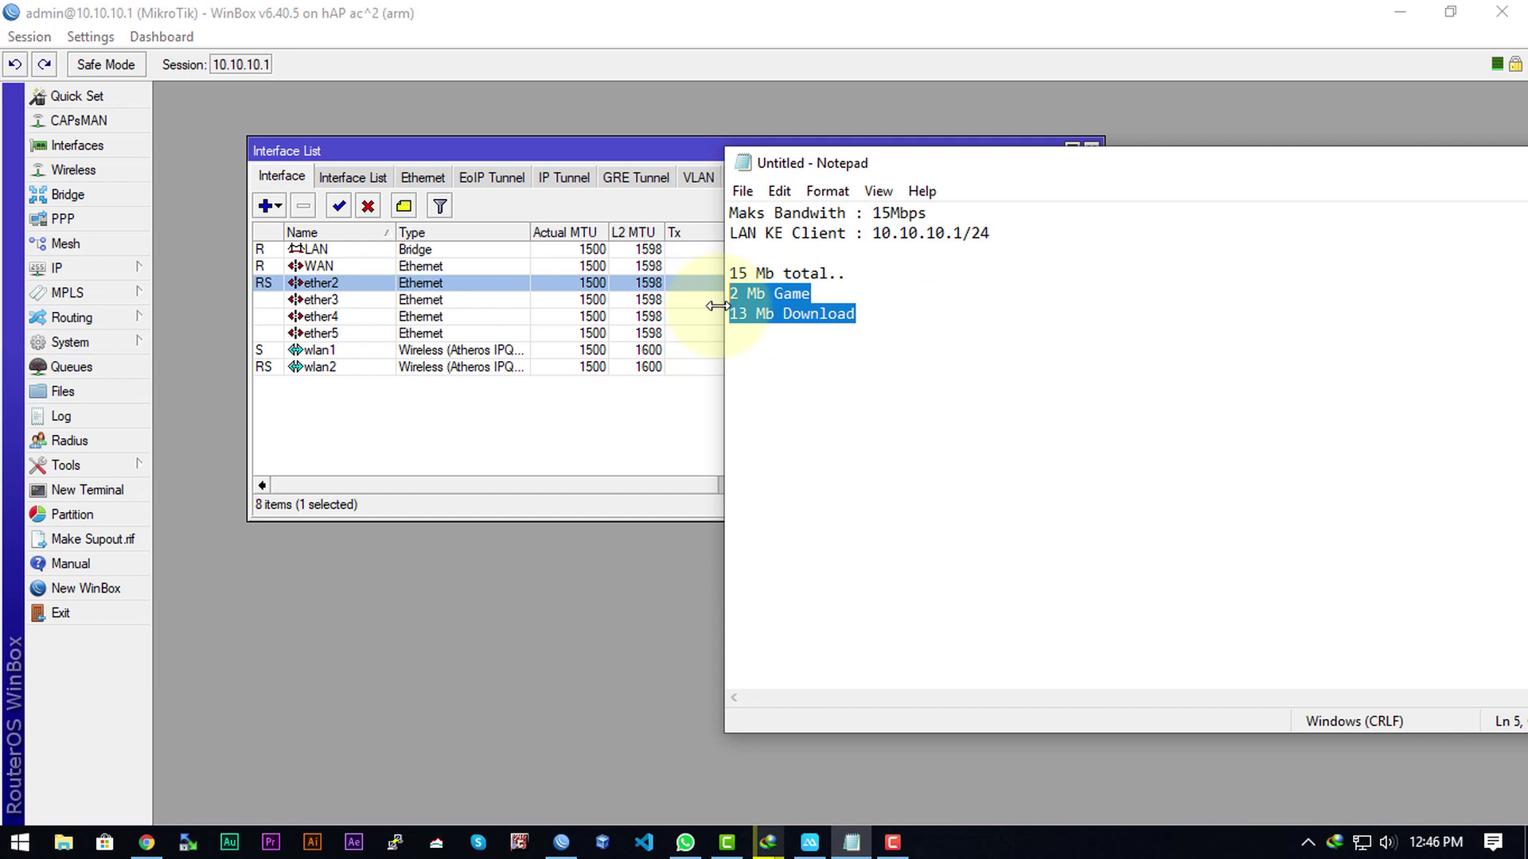
{"action": "left_click", "coordinate": [918, 335]}
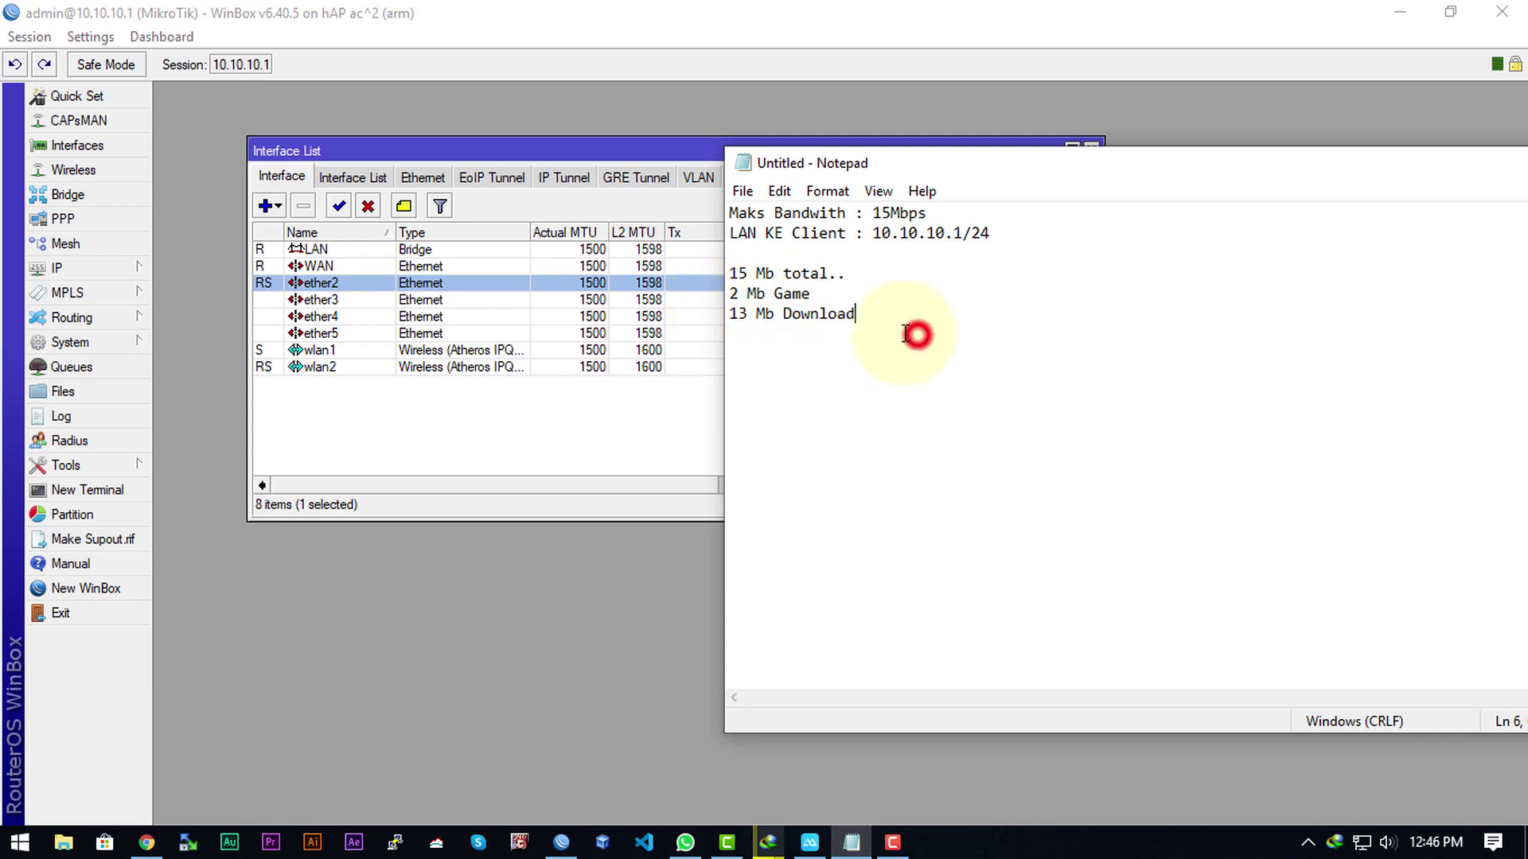
{"action": "left_click", "coordinate": [842, 289]}
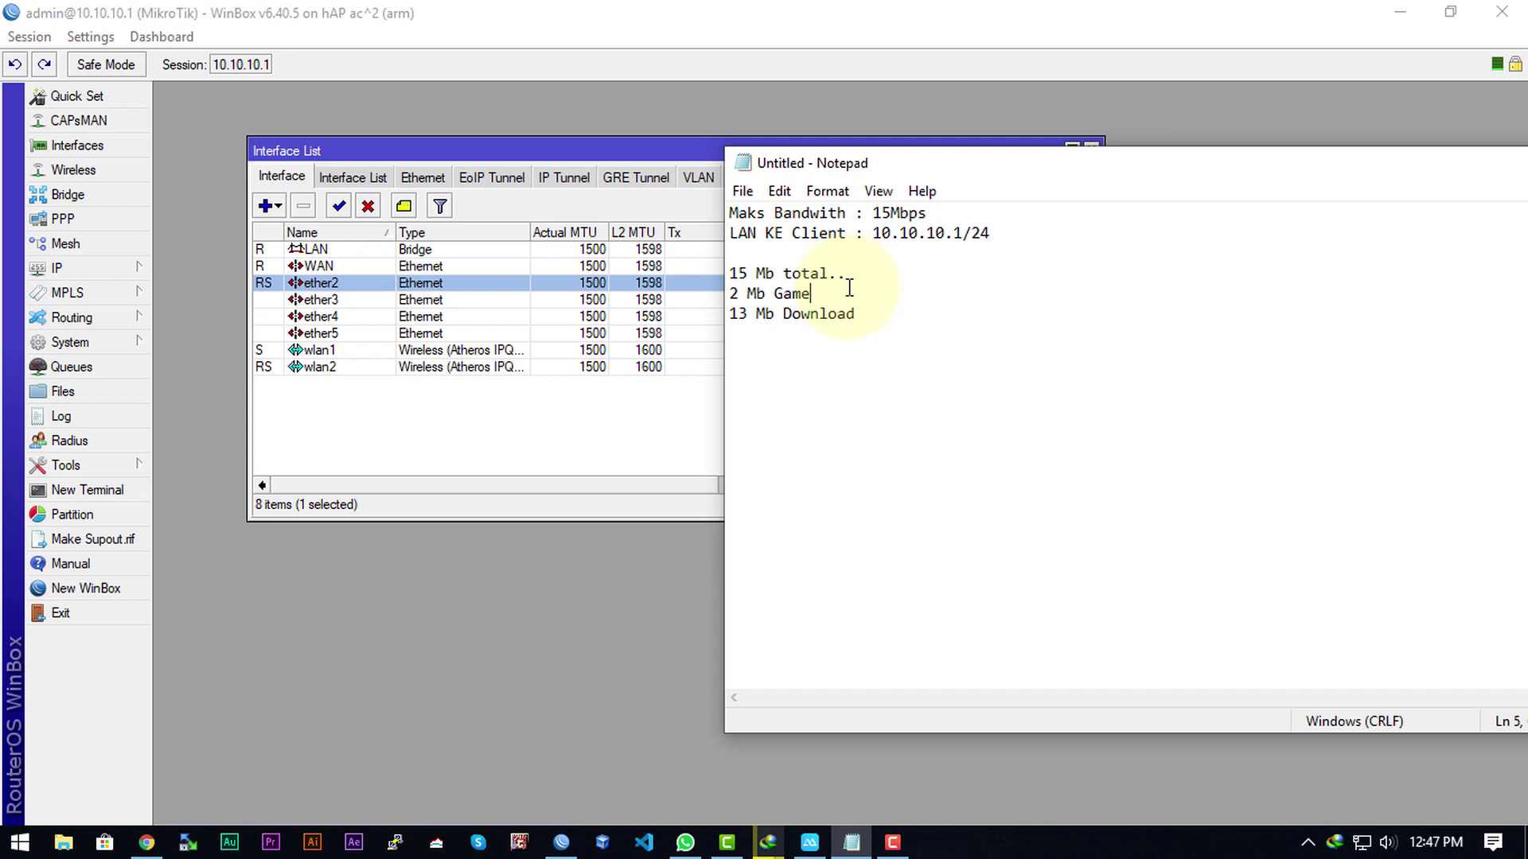
{"action": "left_click_drag", "start_coordinate": [812, 159], "coordinate": [863, 166]}
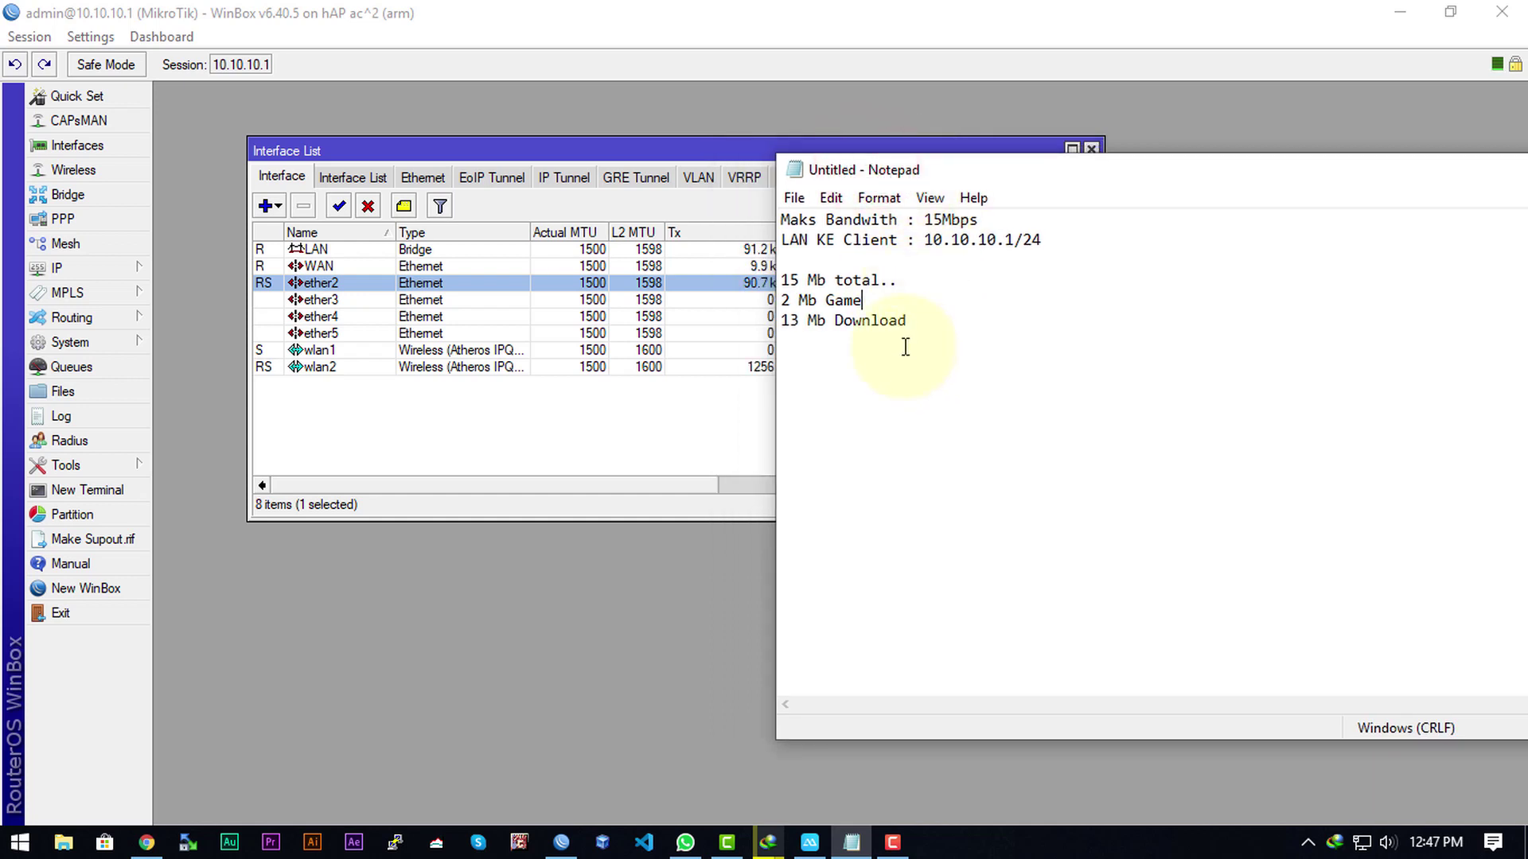
{"action": "left_click", "coordinate": [945, 302]}
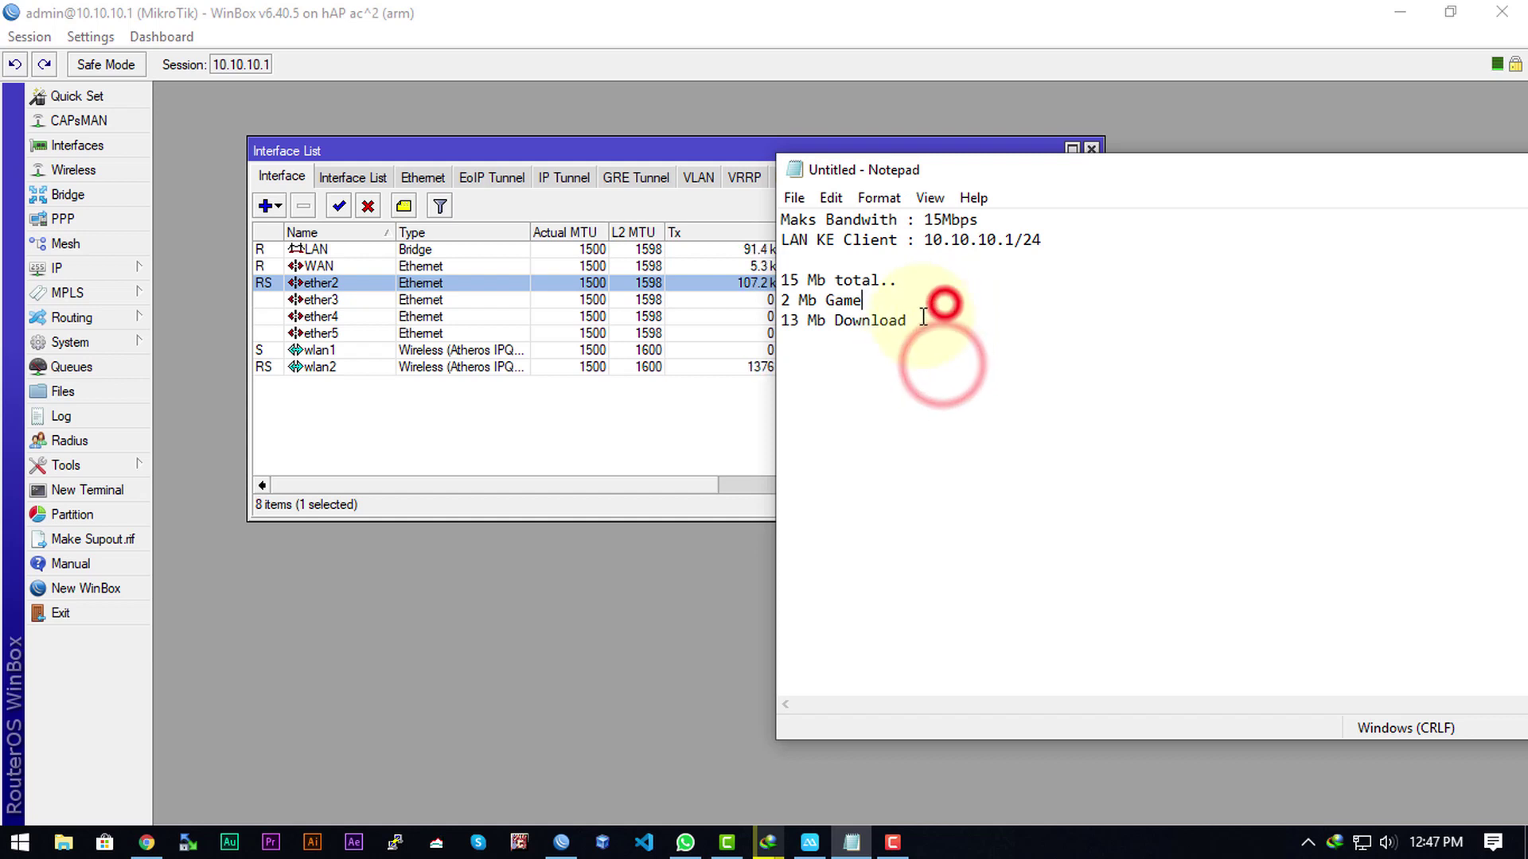
{"action": "left_click_drag", "start_coordinate": [920, 319], "coordinate": [764, 296]}
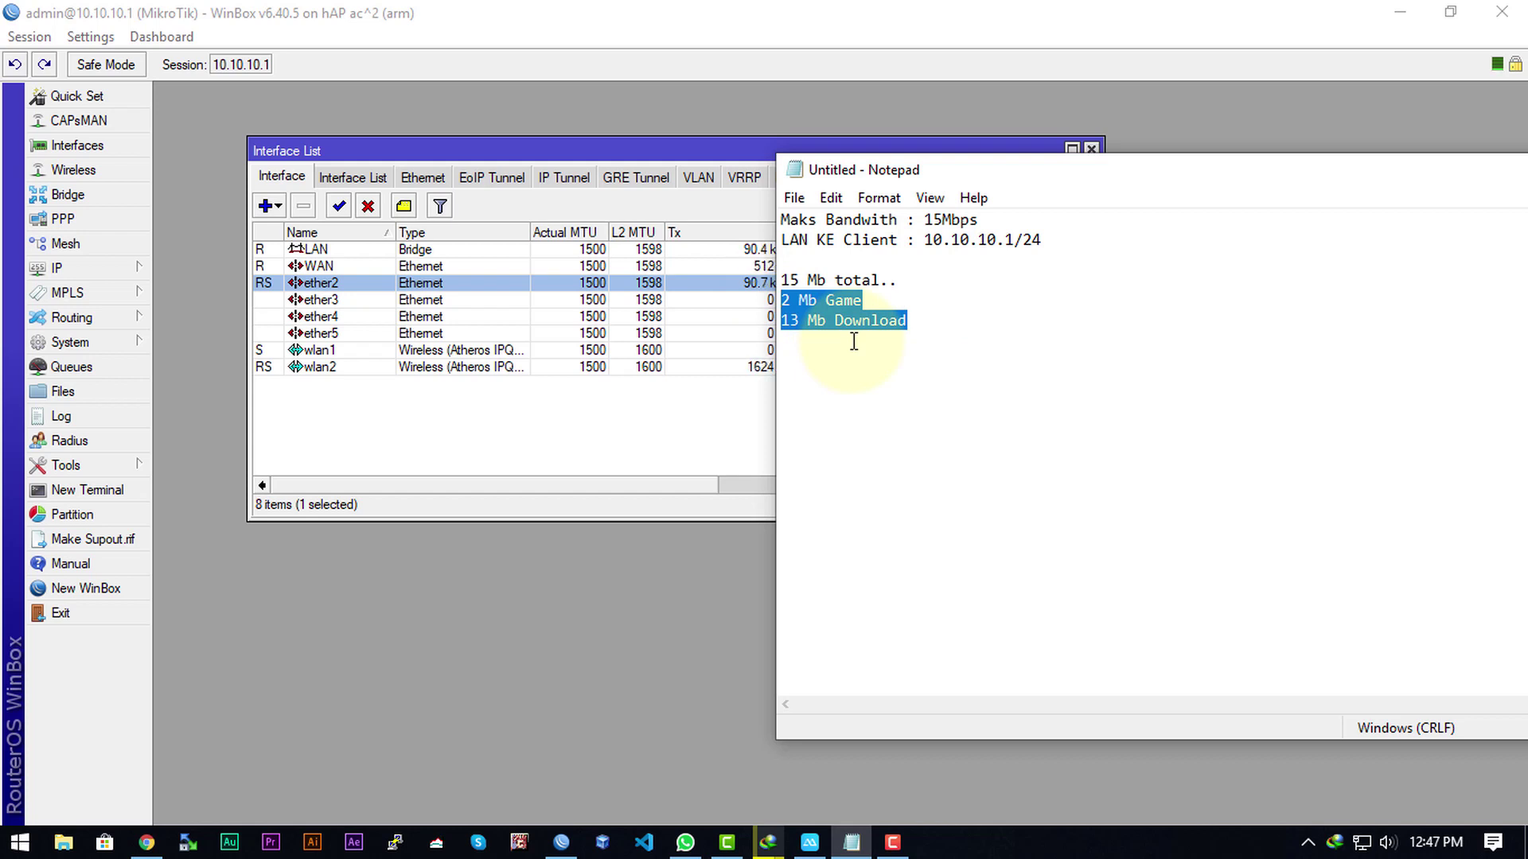
{"action": "left_click", "coordinate": [939, 372]}
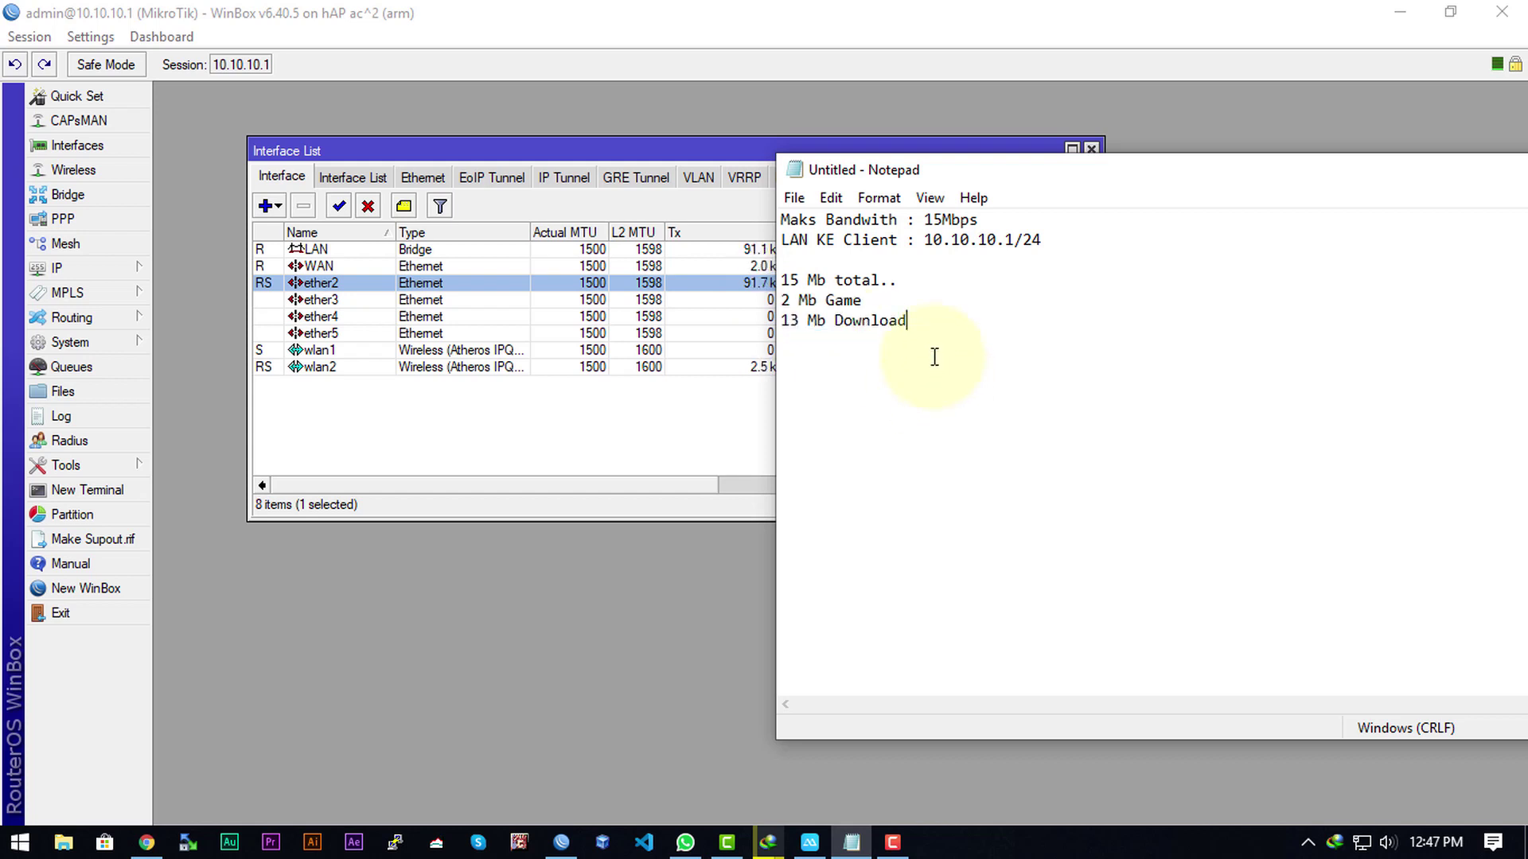
{"action": "left_click_drag", "start_coordinate": [955, 331], "coordinate": [782, 301]}
{"action": "left_click", "coordinate": [814, 327]}
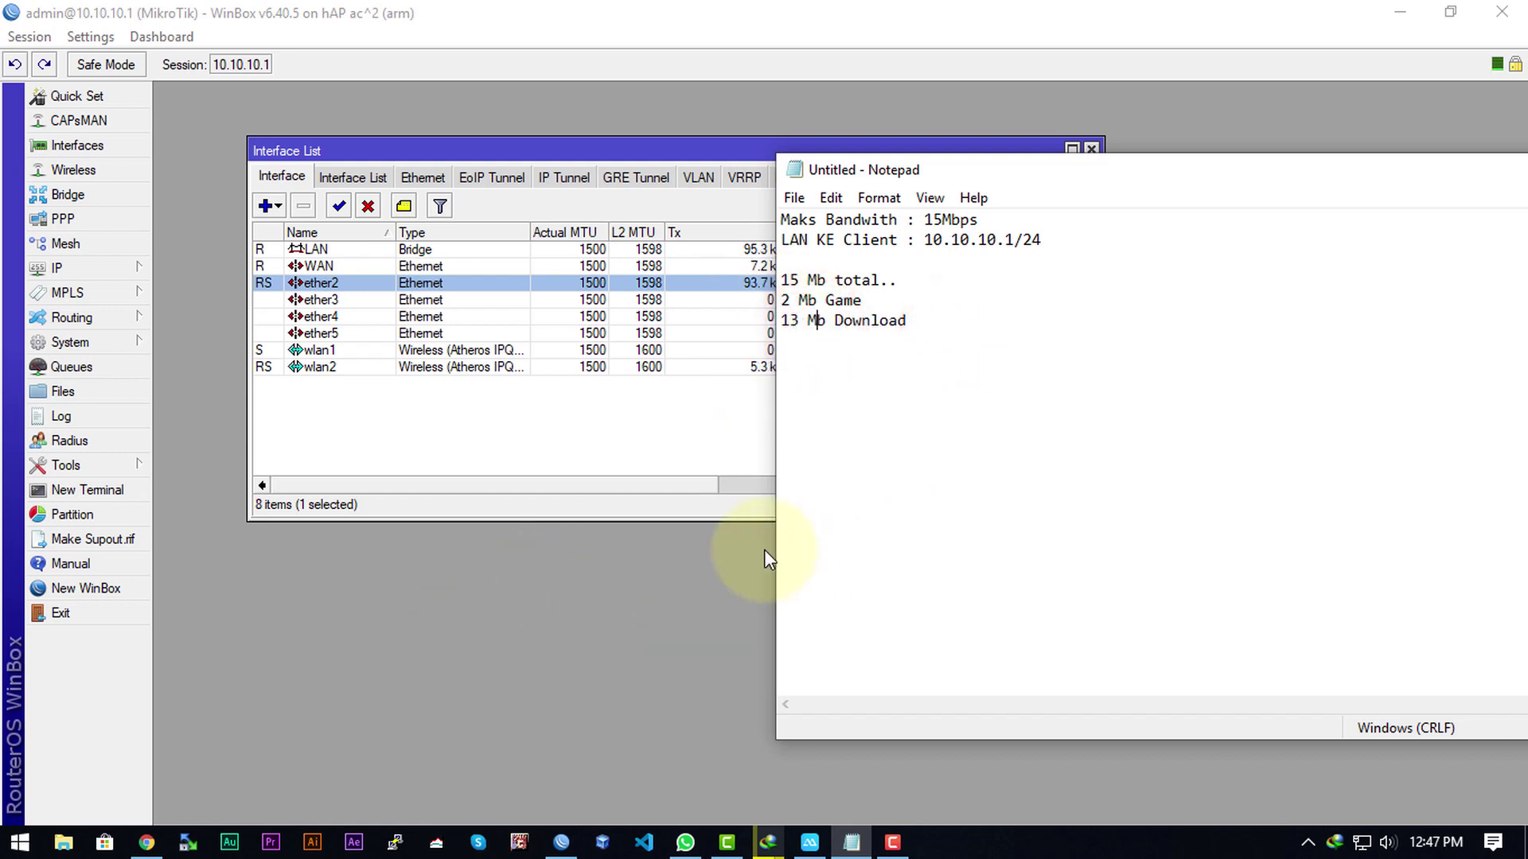
Step: Return to WinBox, open the firewall's Mangle rules and reposition the Firewall window
{"action": "left_click", "coordinate": [565, 566]}
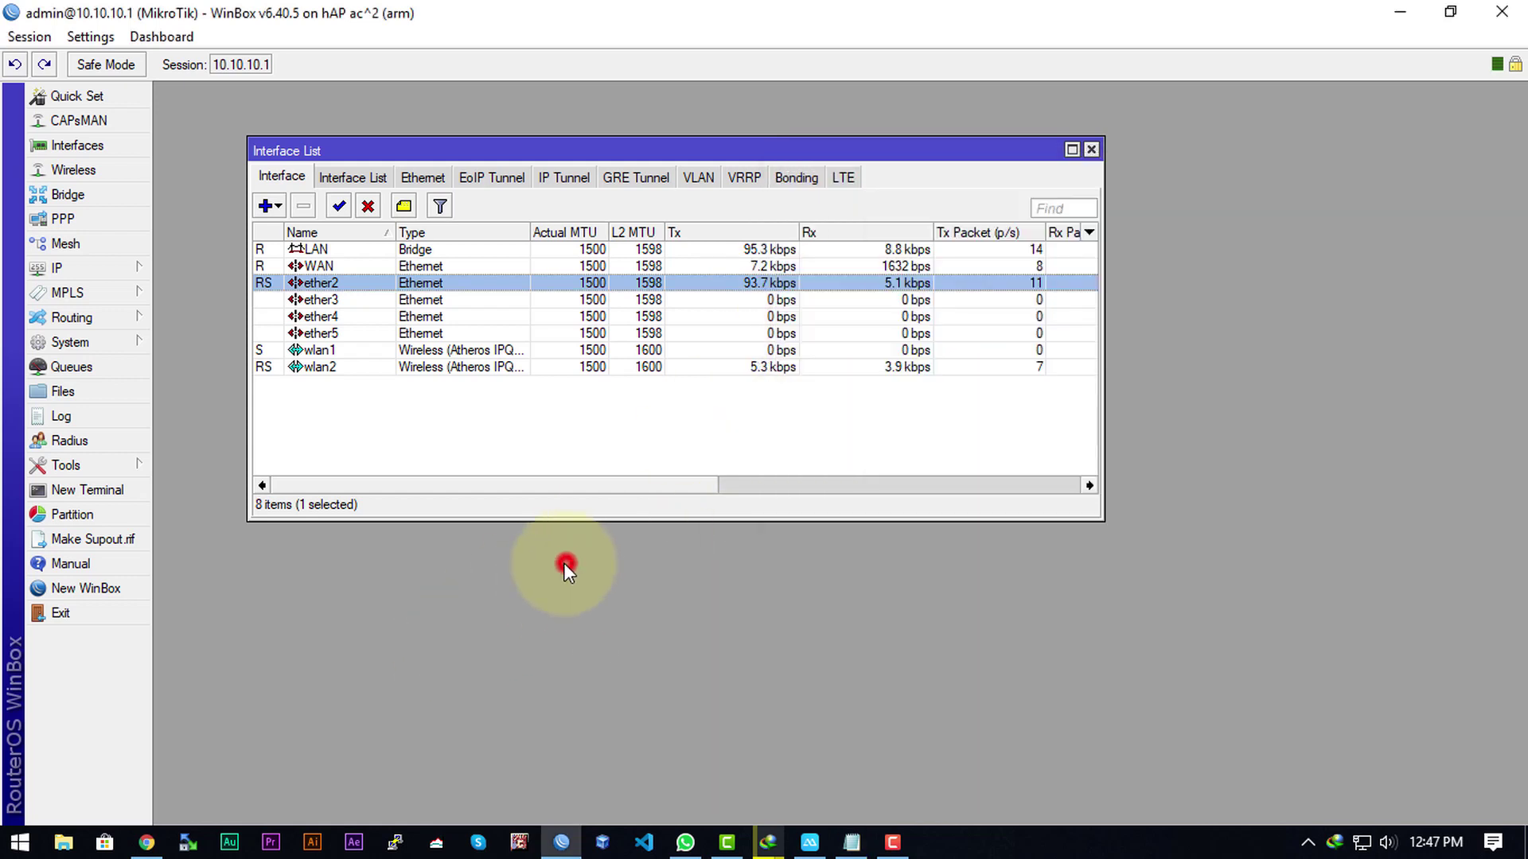
{"action": "left_click", "coordinate": [131, 277]}
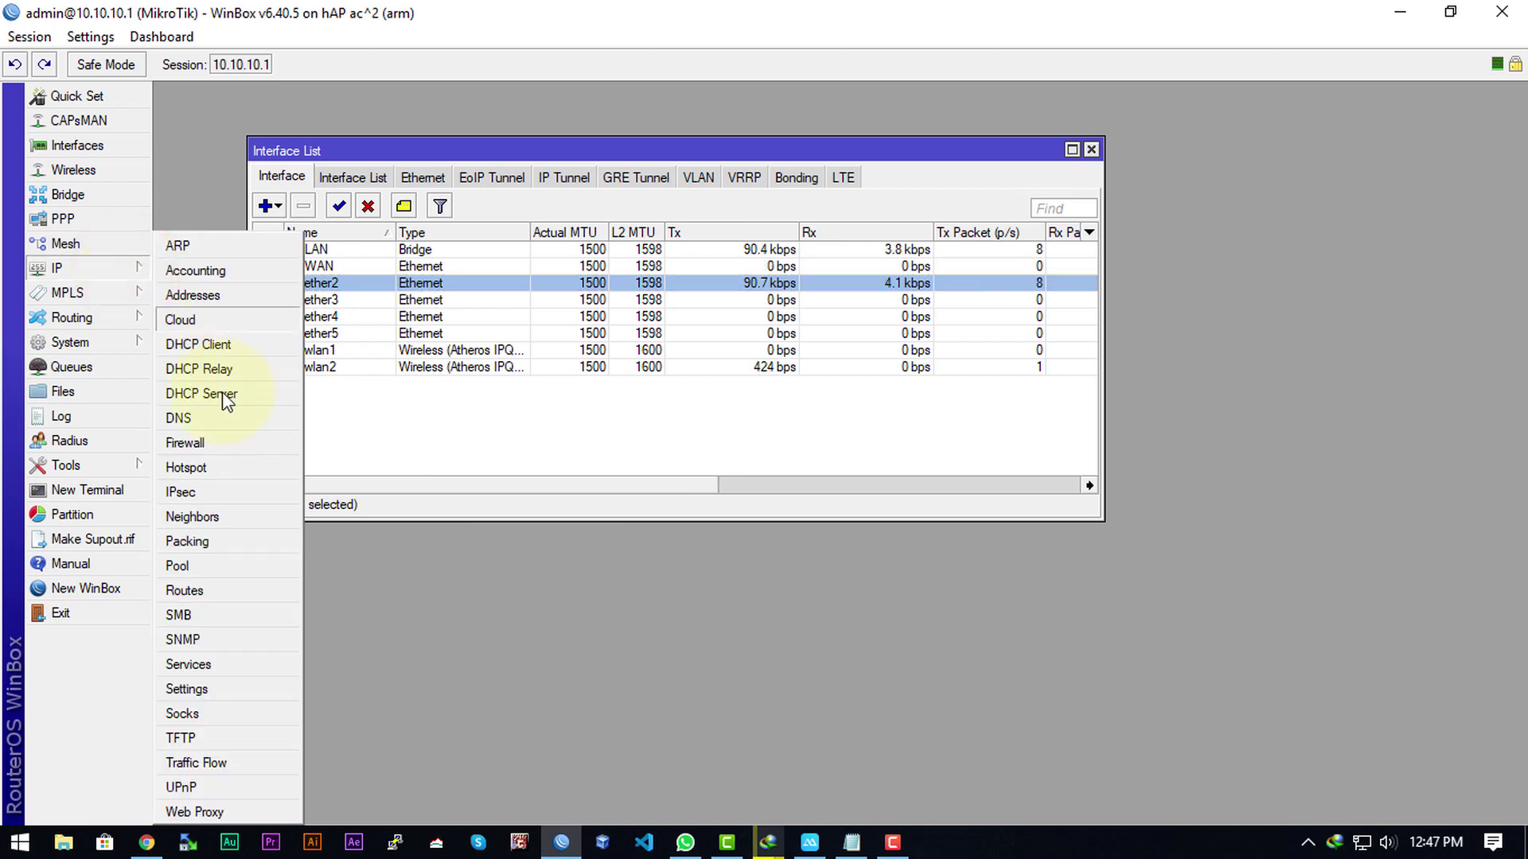
{"action": "left_click", "coordinate": [237, 449]}
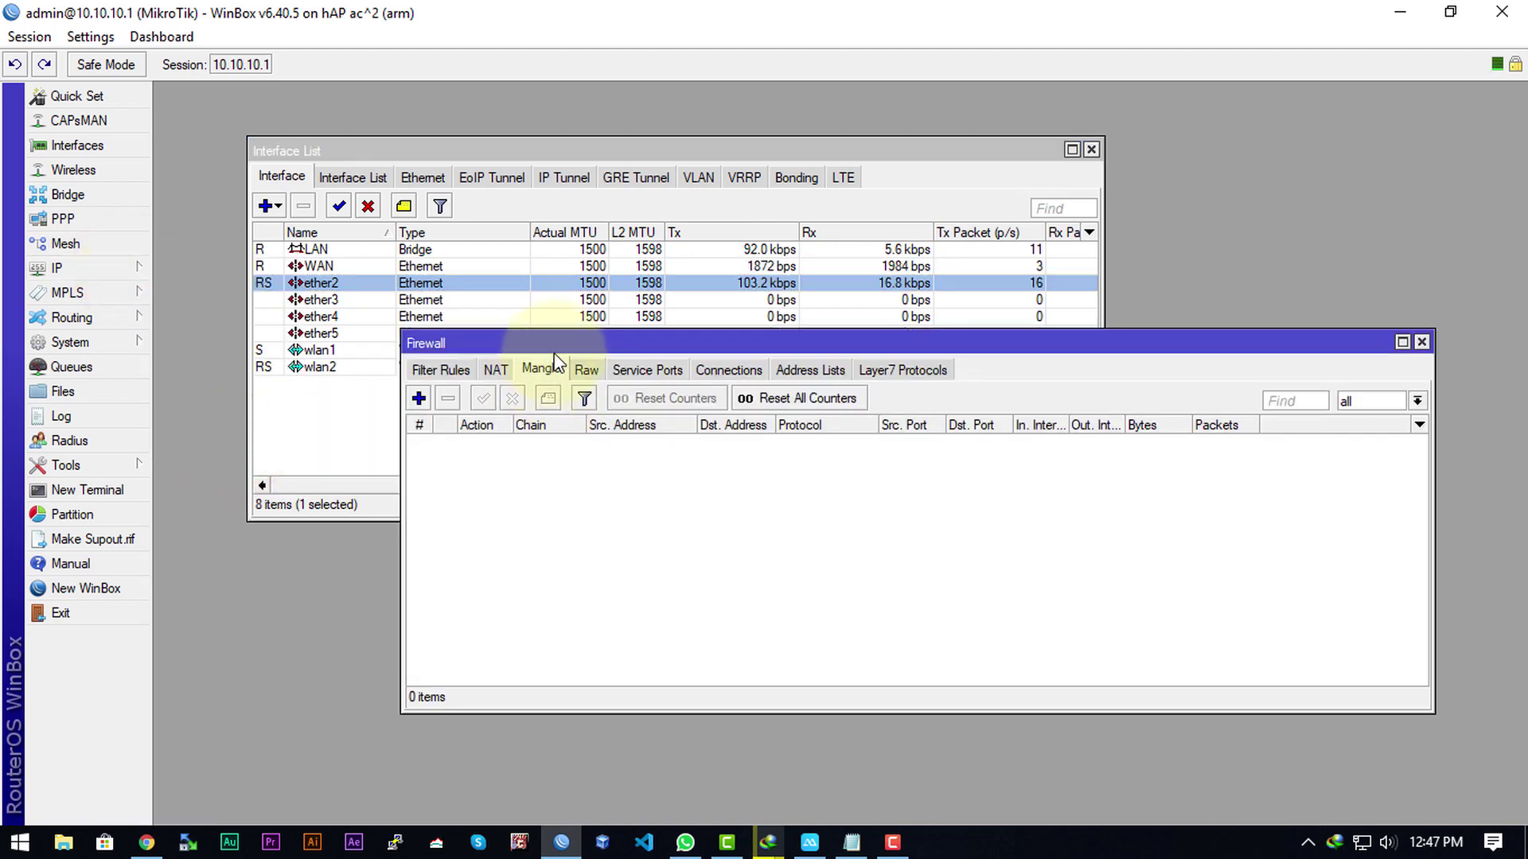
{"action": "left_click_drag", "start_coordinate": [560, 345], "coordinate": [571, 365]}
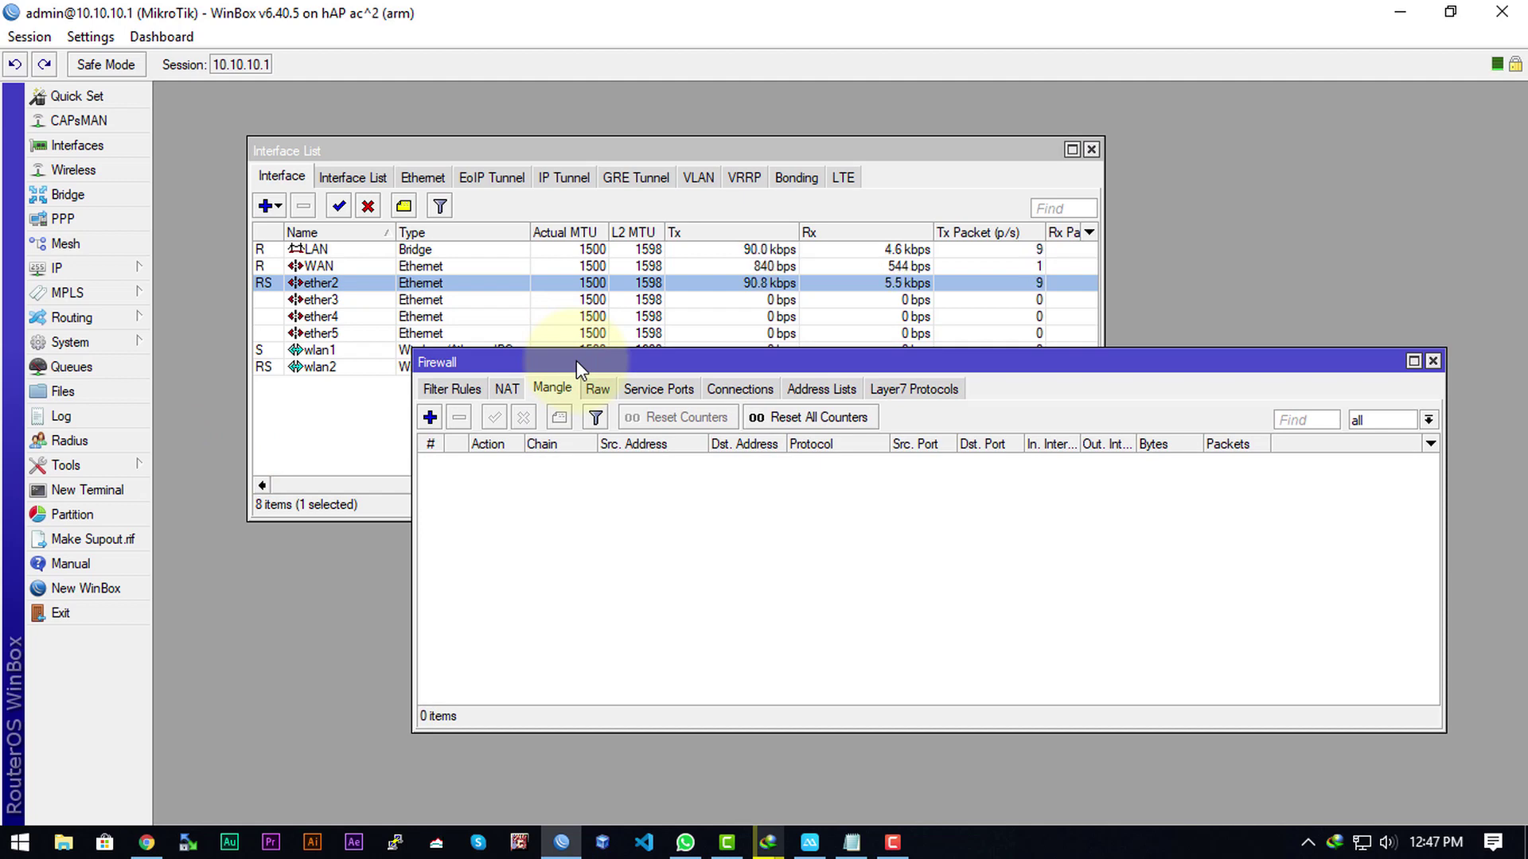
Step: Switch to Notepad and add the line "Mobile Legend 10069 - 10683" below the bandwidth split, separated by a blank line
{"action": "key", "text": "alt+Tab"}
{"action": "left_click", "coordinate": [924, 368]}
{"action": "key", "text": "Return"}
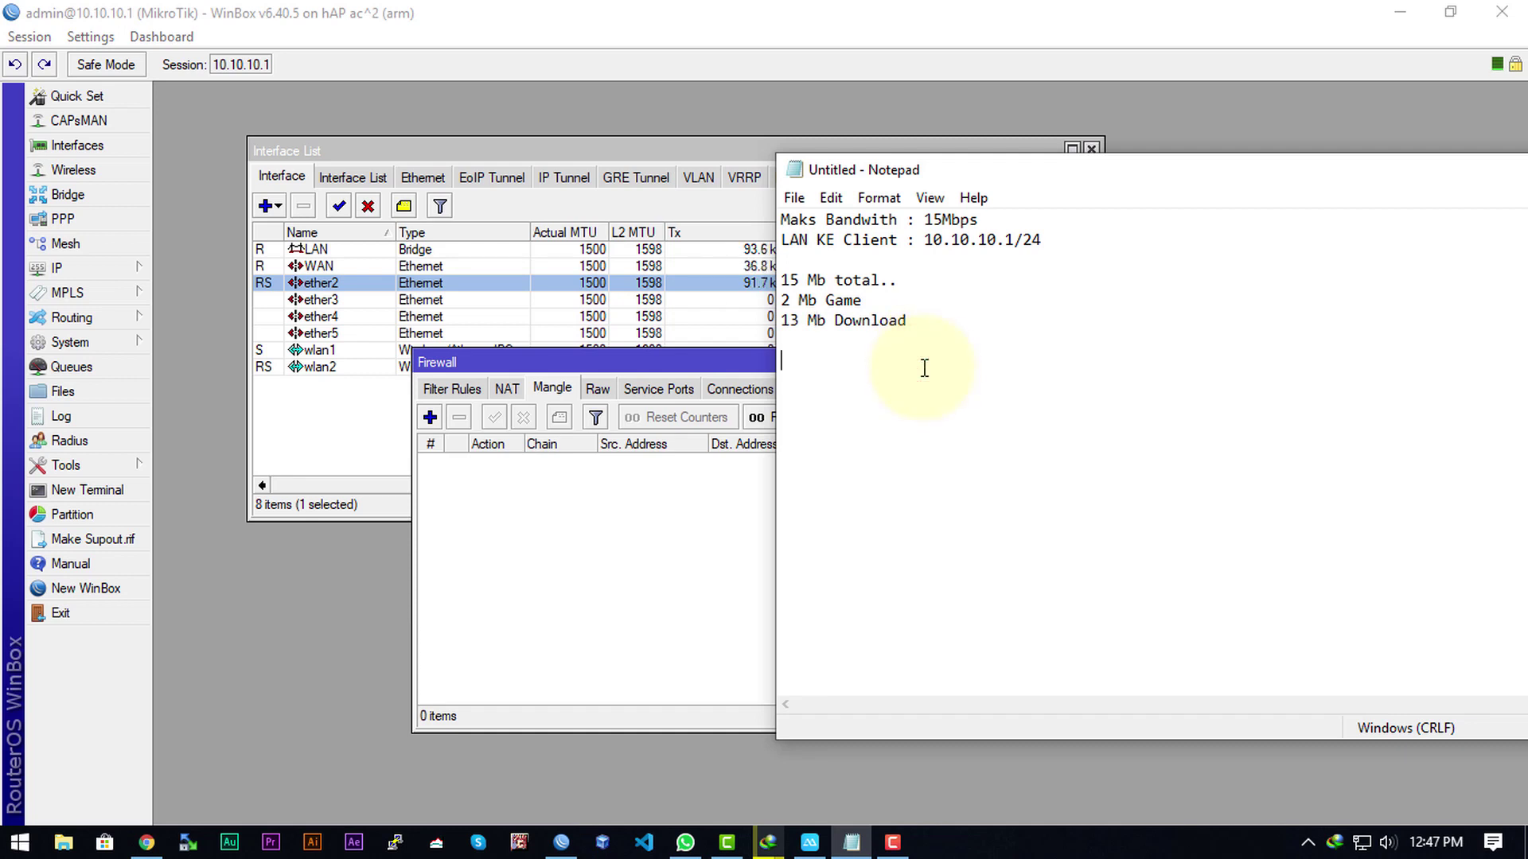
{"action": "type", "text": "Moble"}
{"action": "key", "text": "BackSpace"}
{"action": "key", "text": "BackSpace"}
{"action": "key", "text": "BackSpace"}
{"action": "type", "text": "ile Legend "}
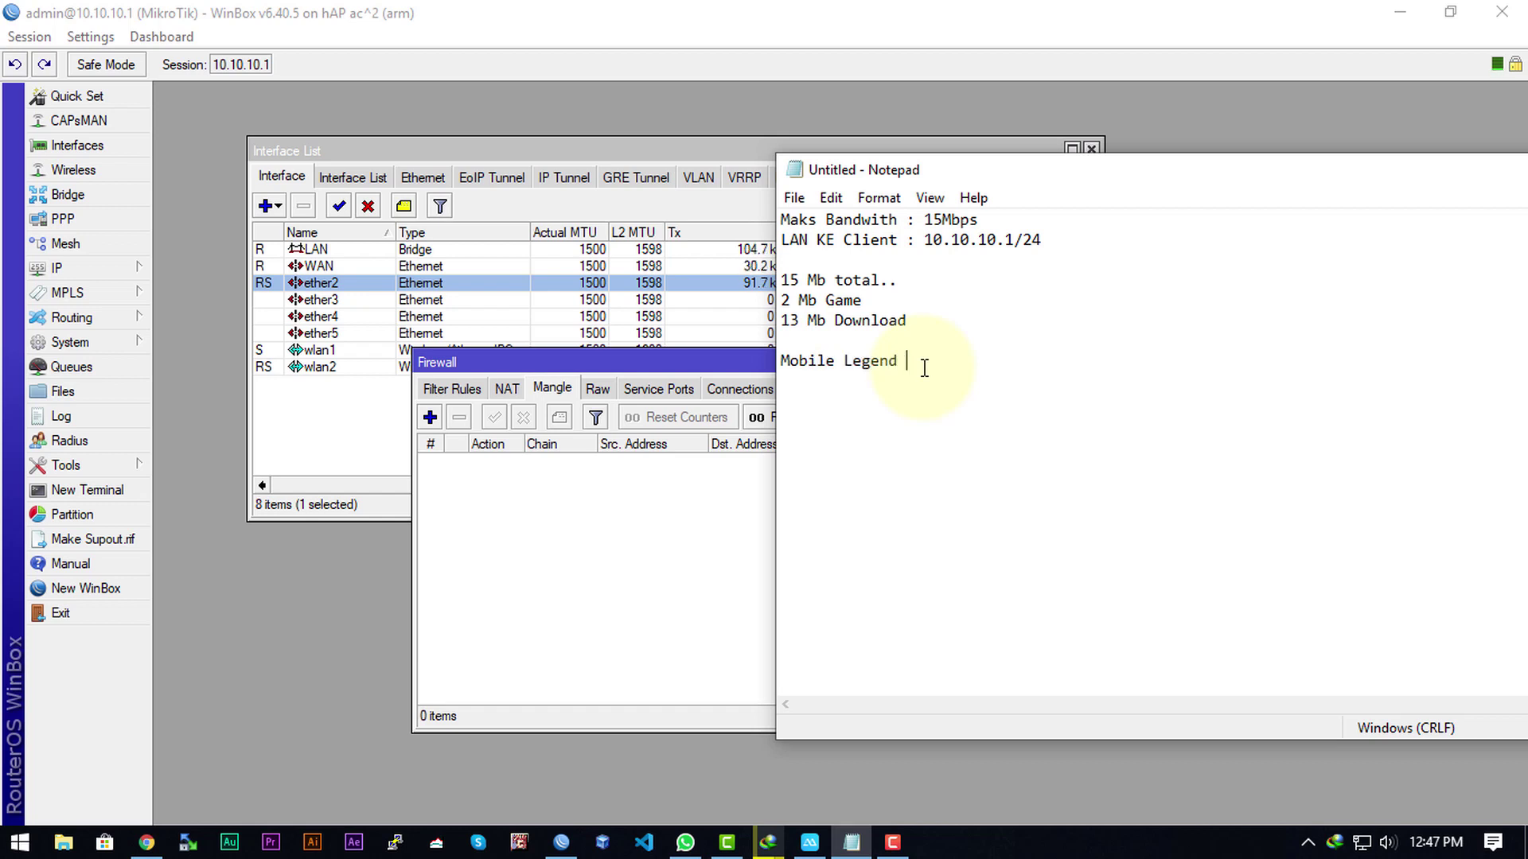
{"action": "type", "text": "10069 -"}
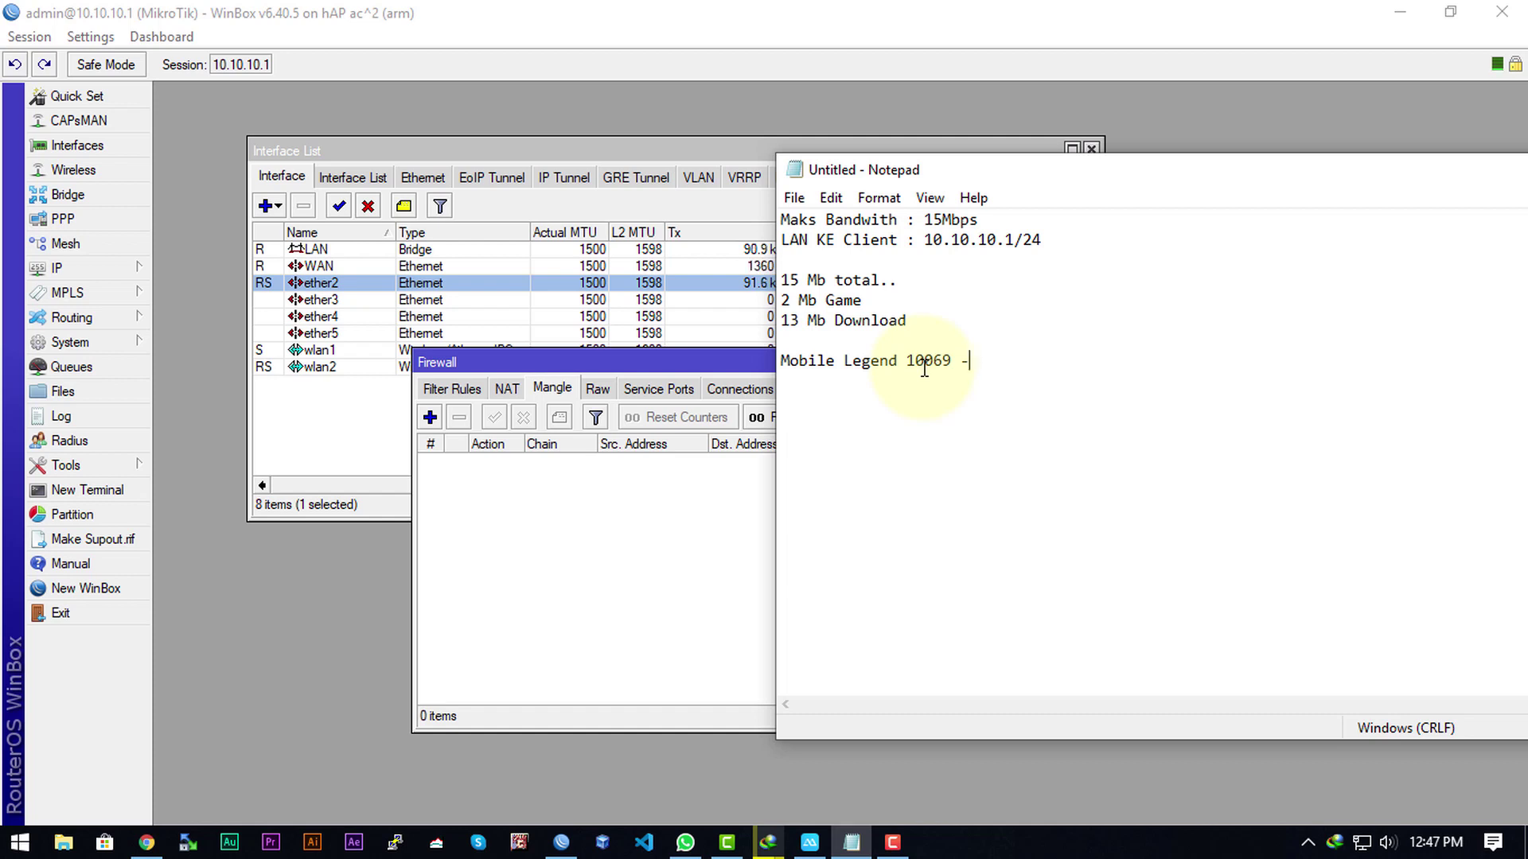
{"action": "type", "text": " 10683"}
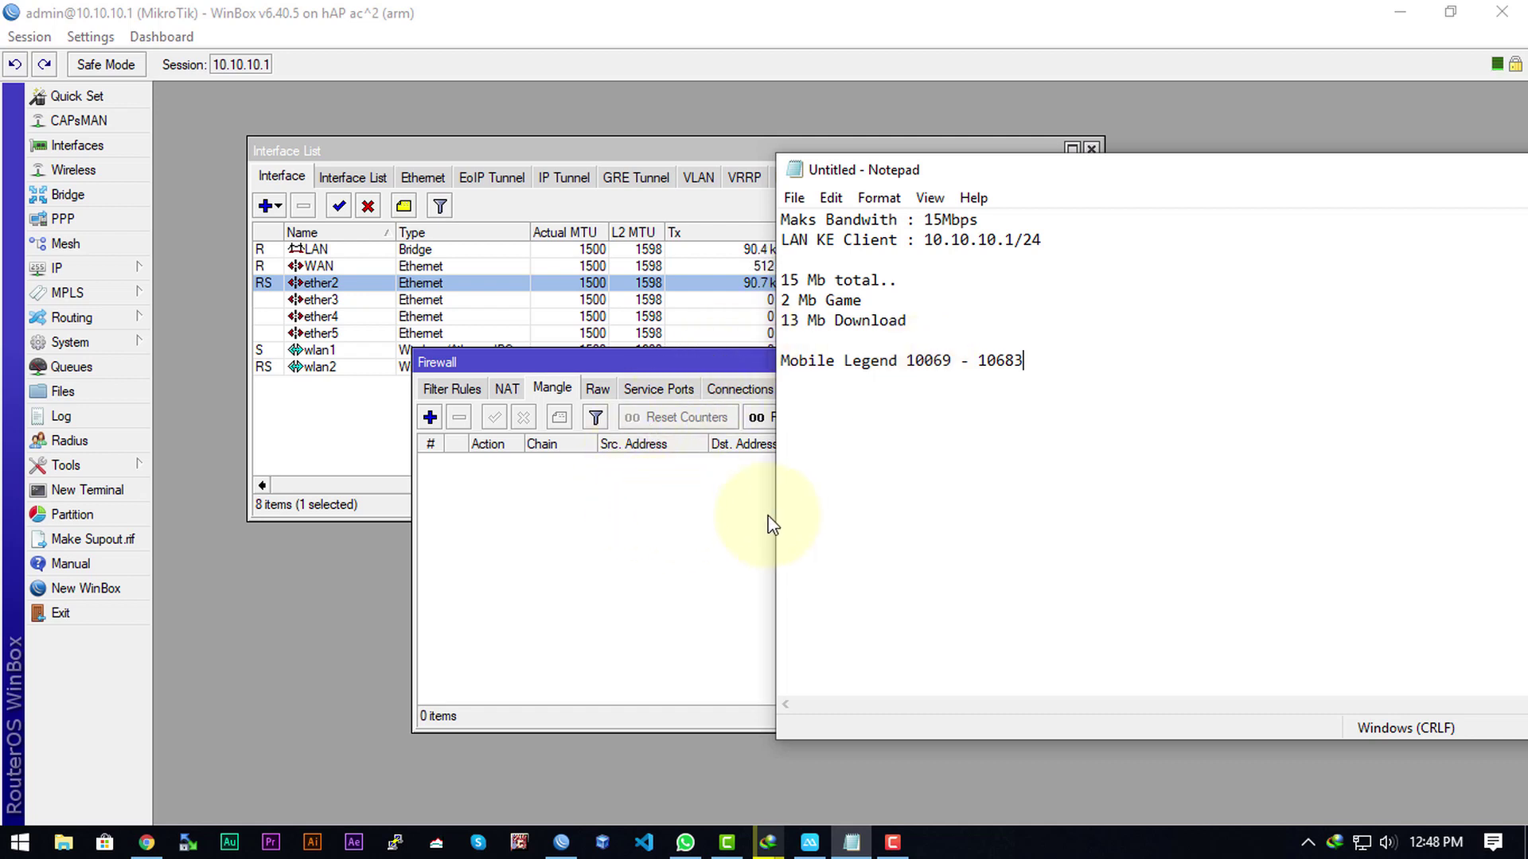
Step: Highlight the Mobile Legend line and its port range in the notes
{"action": "left_click", "coordinate": [1124, 346]}
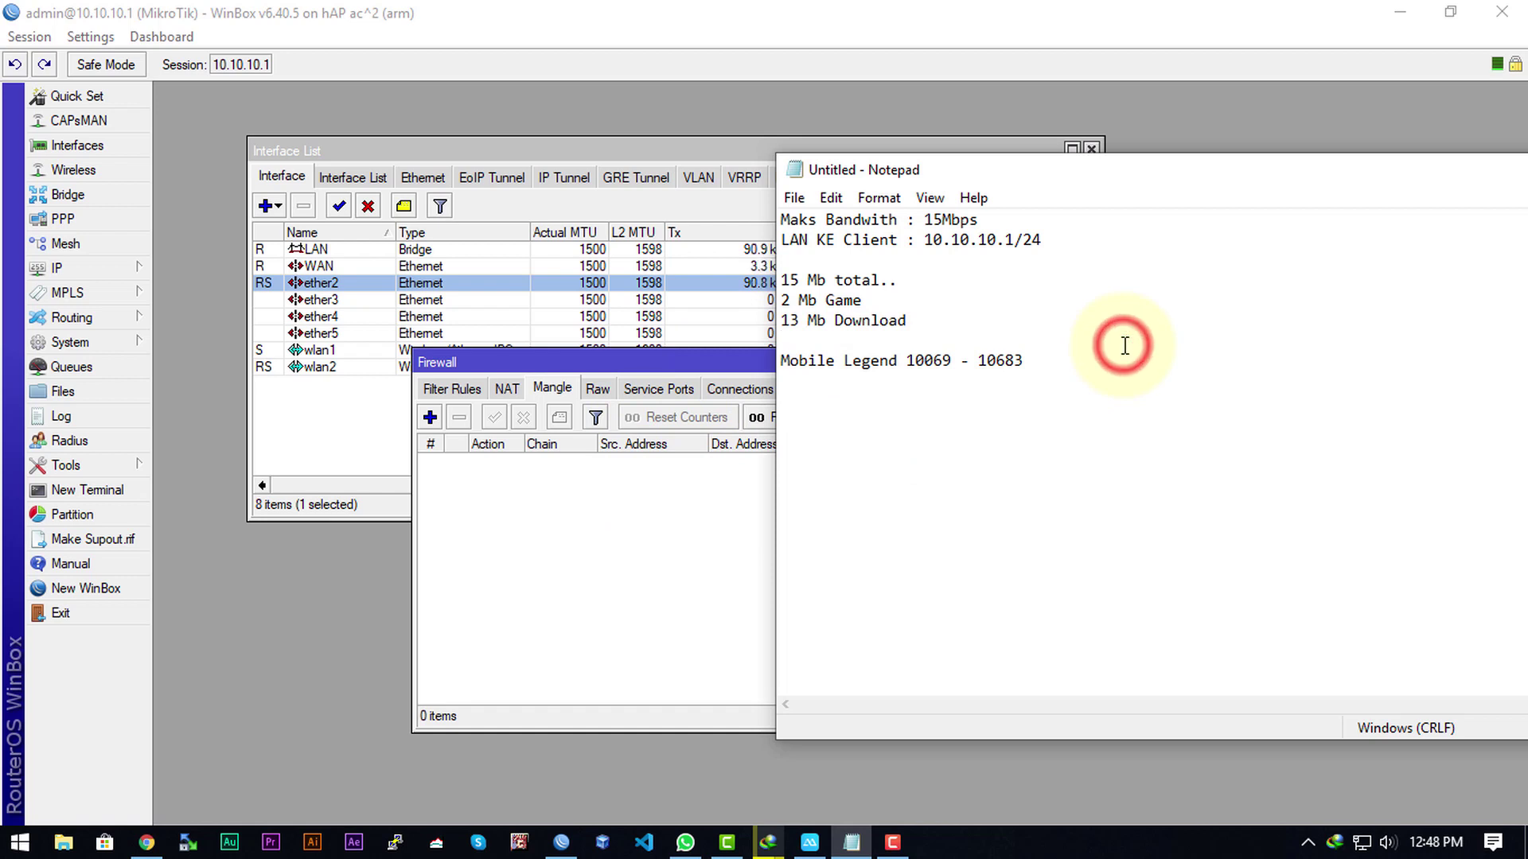
{"action": "left_click", "coordinate": [1110, 379]}
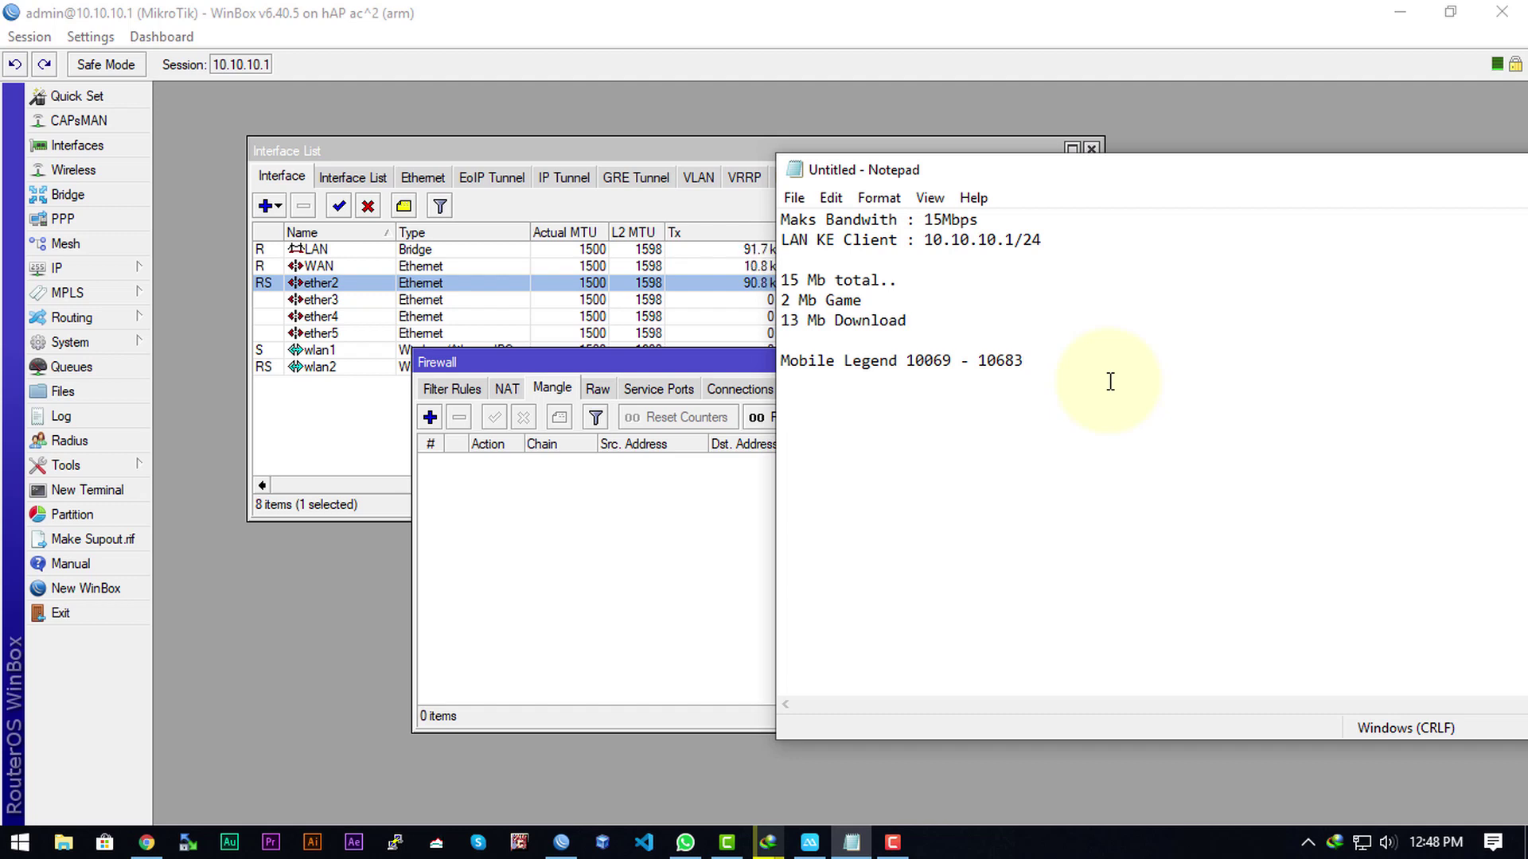
{"action": "left_click", "coordinate": [1113, 350]}
{"action": "left_click", "coordinate": [1111, 366]}
{"action": "left_click_drag", "start_coordinate": [1071, 363], "coordinate": [842, 357]}
{"action": "left_click_drag", "start_coordinate": [805, 362], "coordinate": [778, 362]}
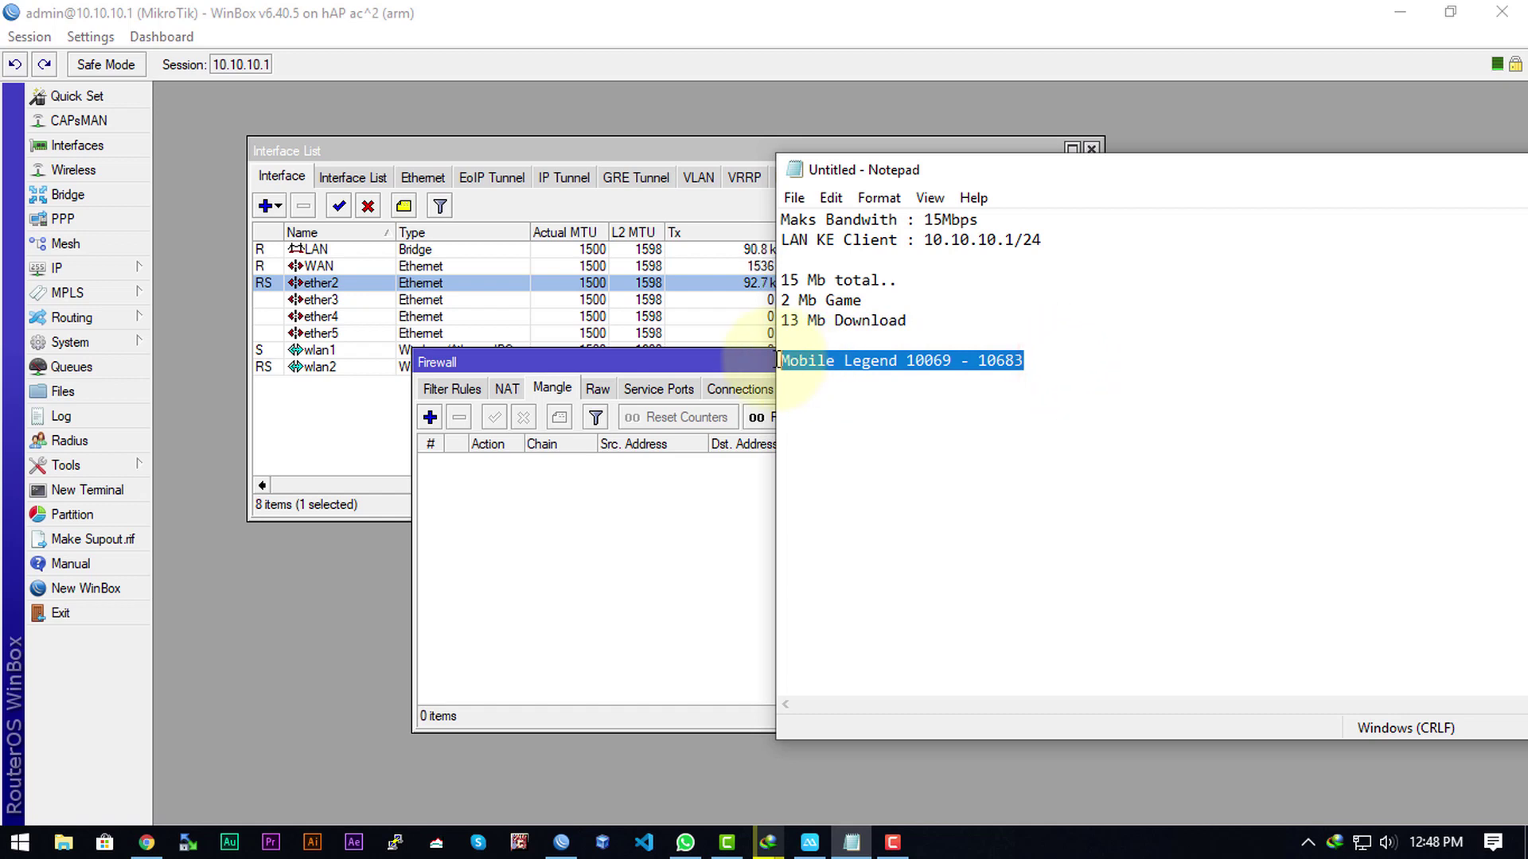
{"action": "left_click", "coordinate": [910, 368]}
{"action": "left_click_drag", "start_coordinate": [909, 367], "coordinate": [1026, 365]}
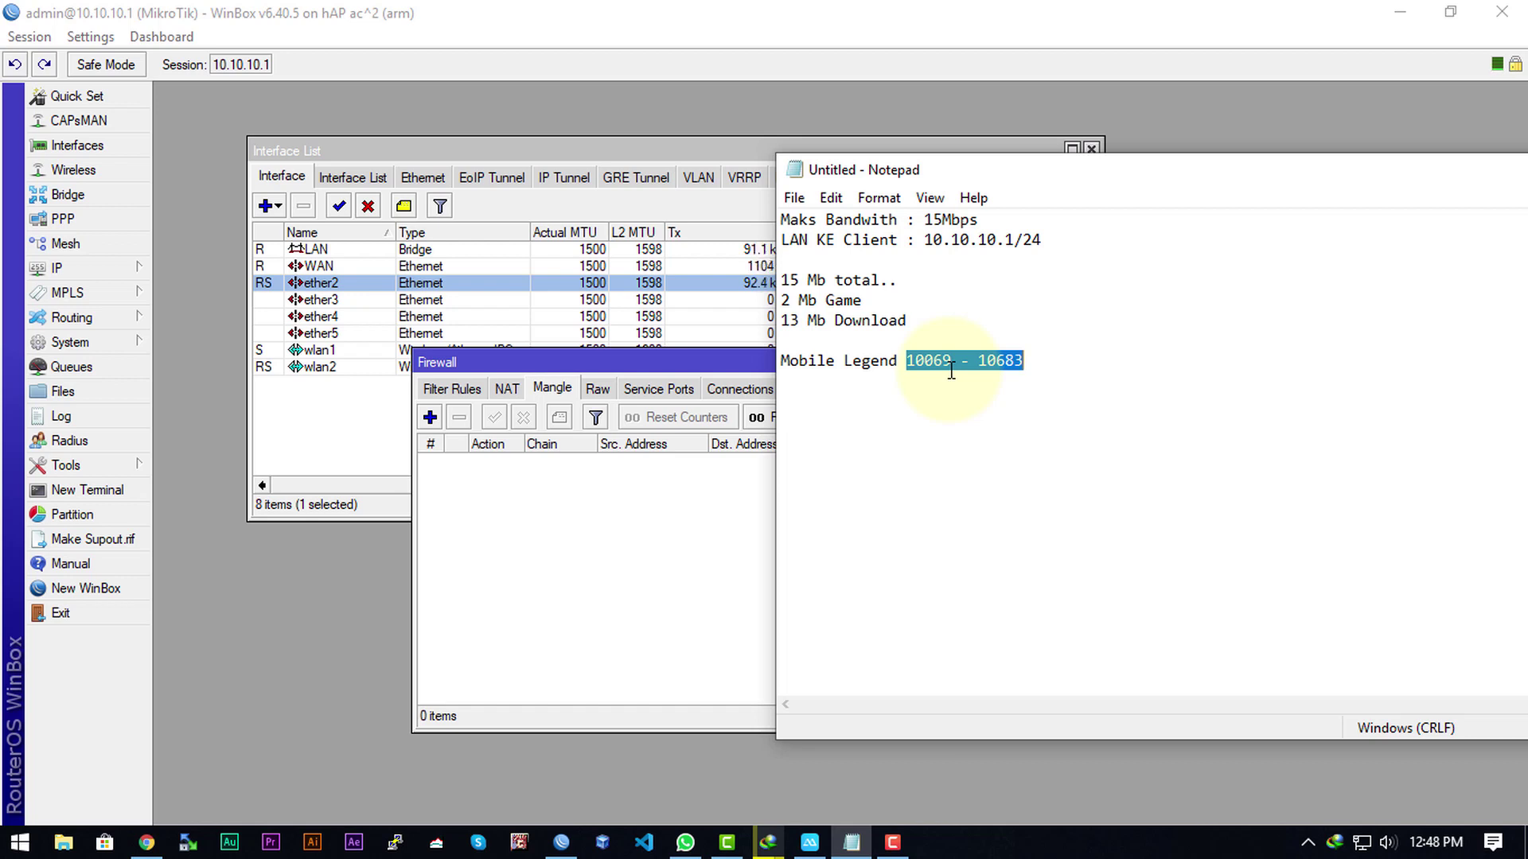
Step: Add the lines "Pubg 5003 - 6035" and "CODM" below the Mobile Legend entry
{"action": "left_click", "coordinate": [1090, 358]}
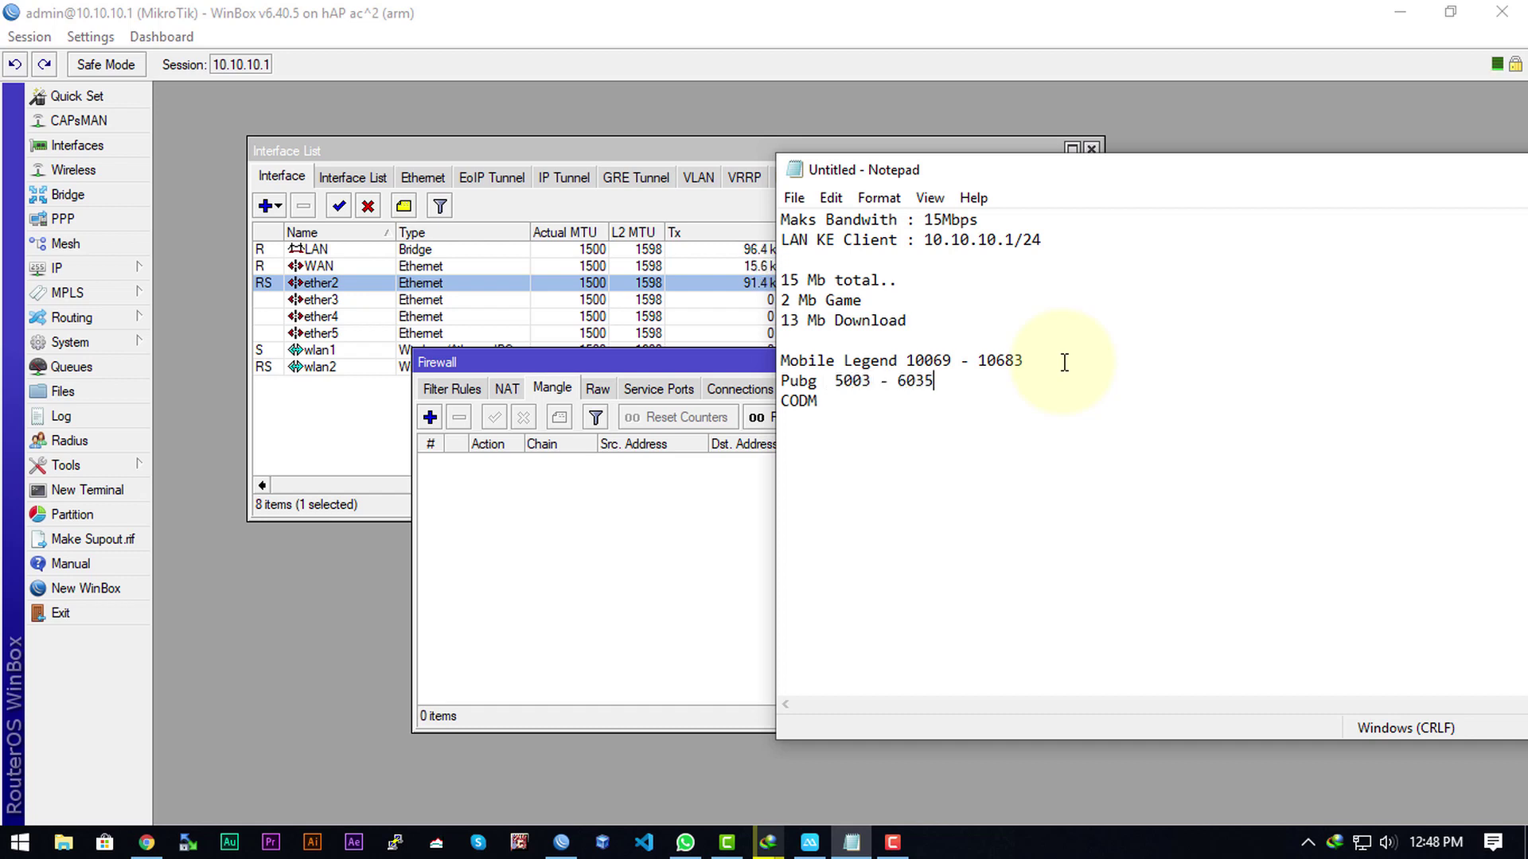
{"action": "left_click_drag", "start_coordinate": [996, 360], "coordinate": [783, 362]}
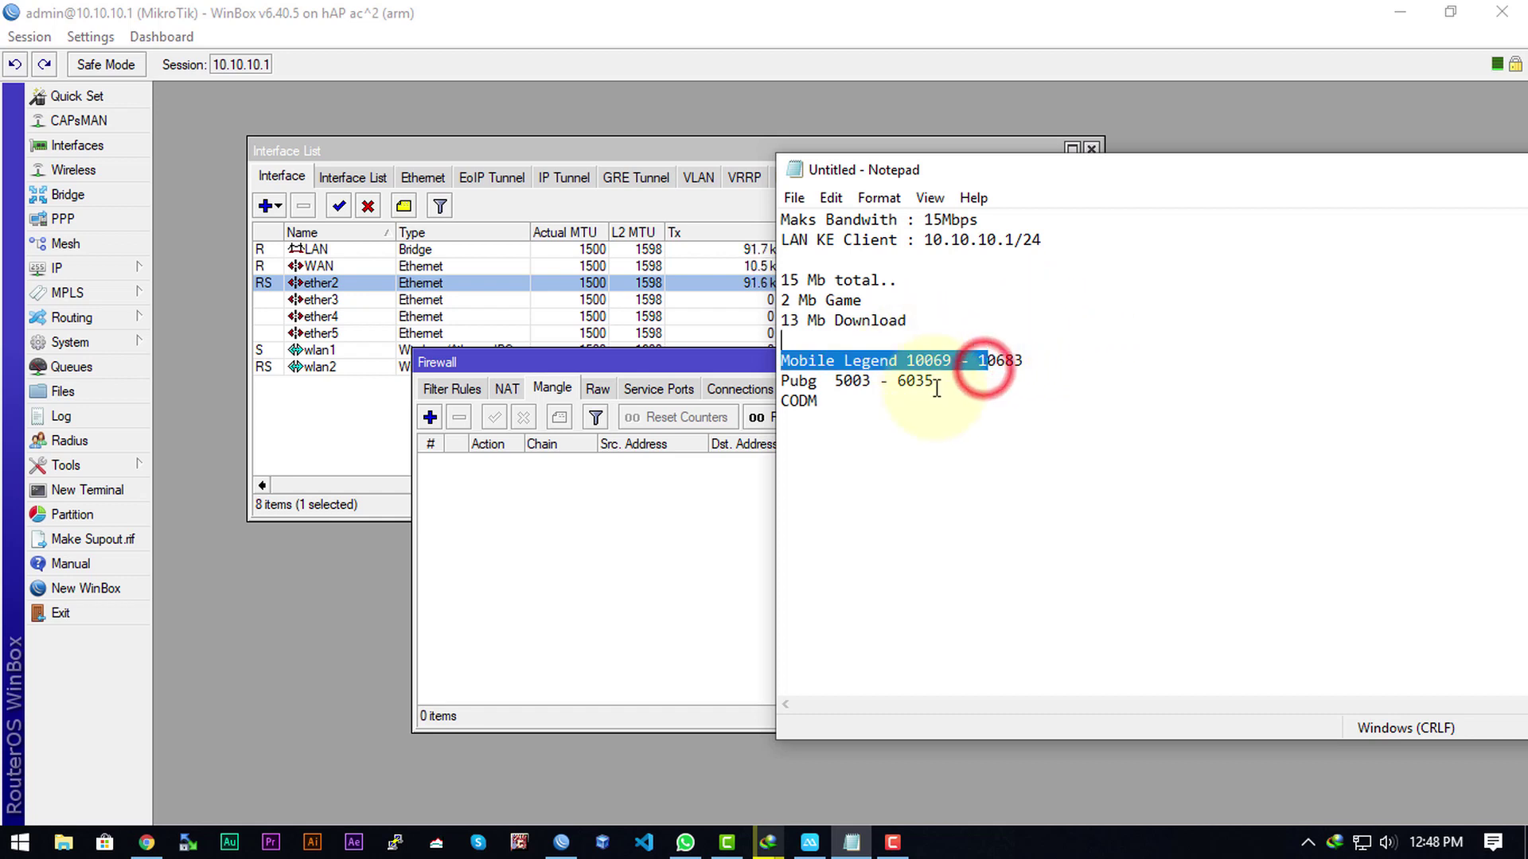
Step: Complete the CODM line with the port range 3006 - 4062 and highlight the game port ranges
{"action": "left_click", "coordinate": [934, 381]}
{"action": "left_click", "coordinate": [925, 403]}
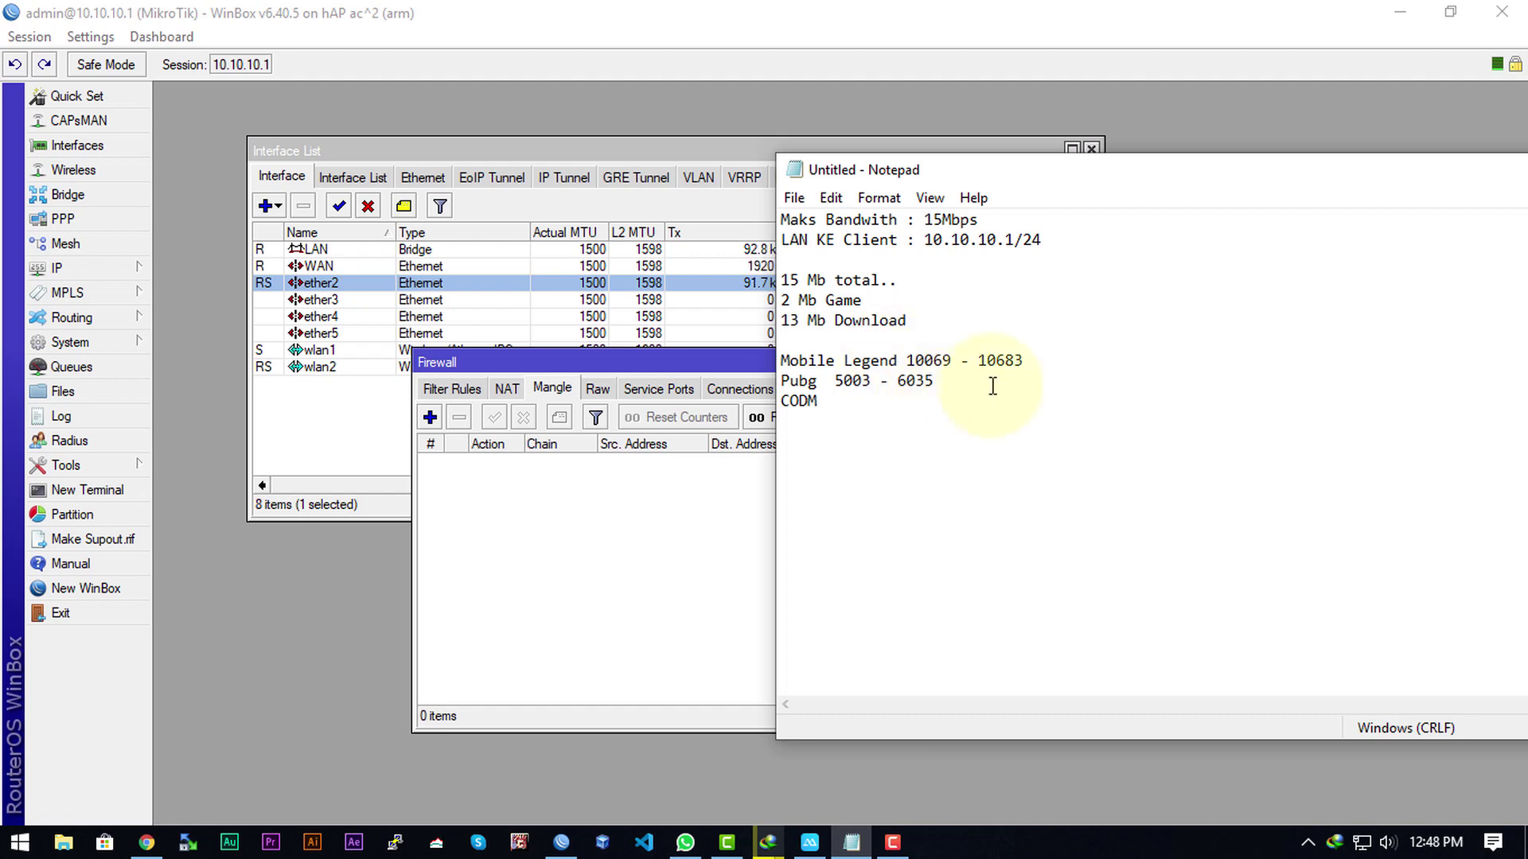
{"action": "left_click", "coordinate": [943, 400]}
{"action": "left_click_drag", "start_coordinate": [965, 398], "coordinate": [911, 372]}
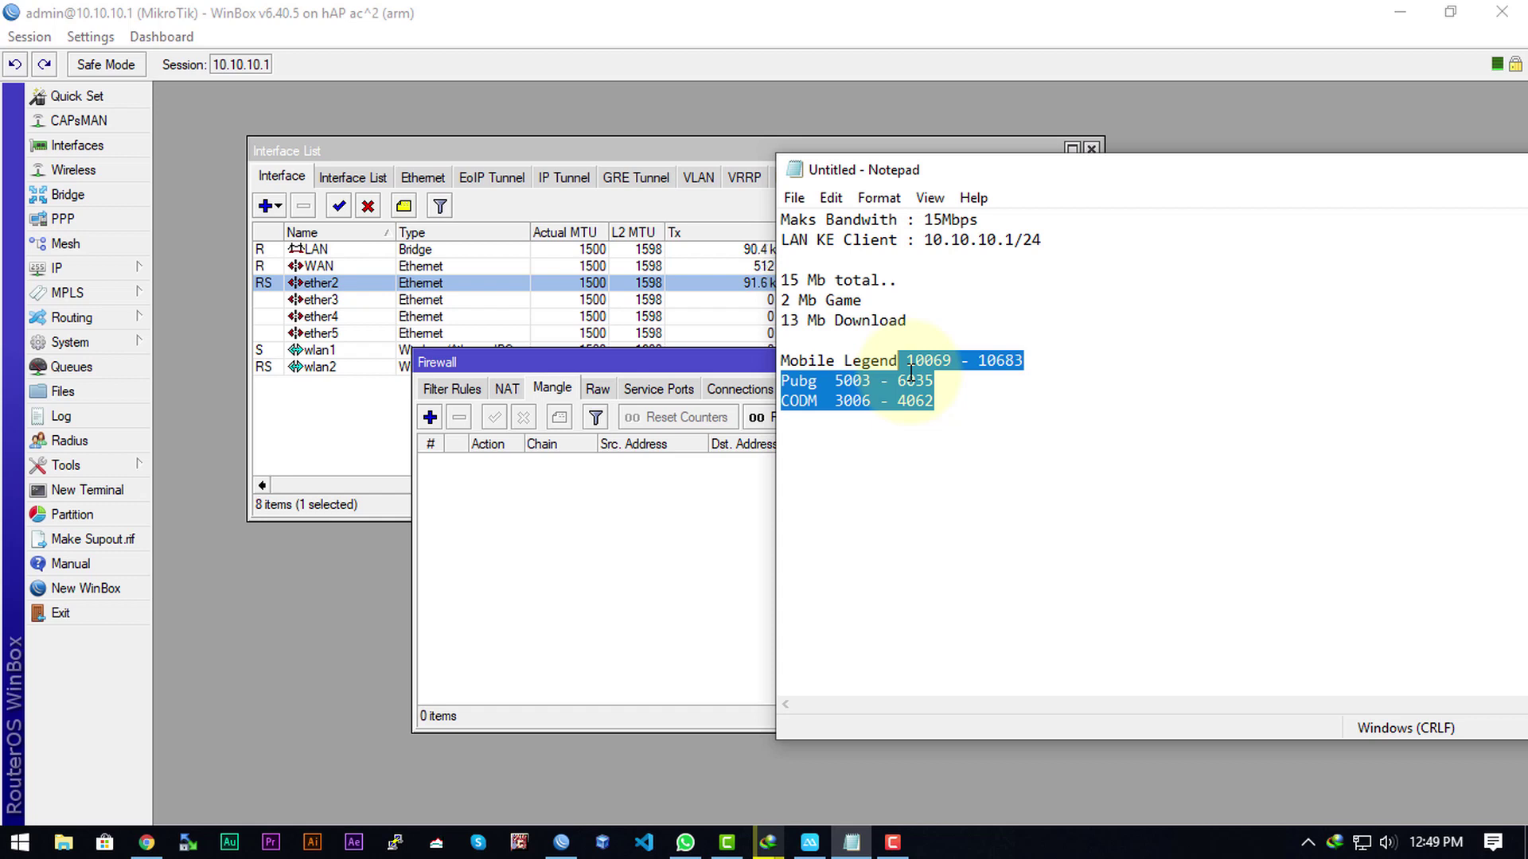
Step: Add the lines "HTTP dan HTTPS" and "80 dan 443" below the CODM entry, separated by a blank line
{"action": "left_click", "coordinate": [952, 398]}
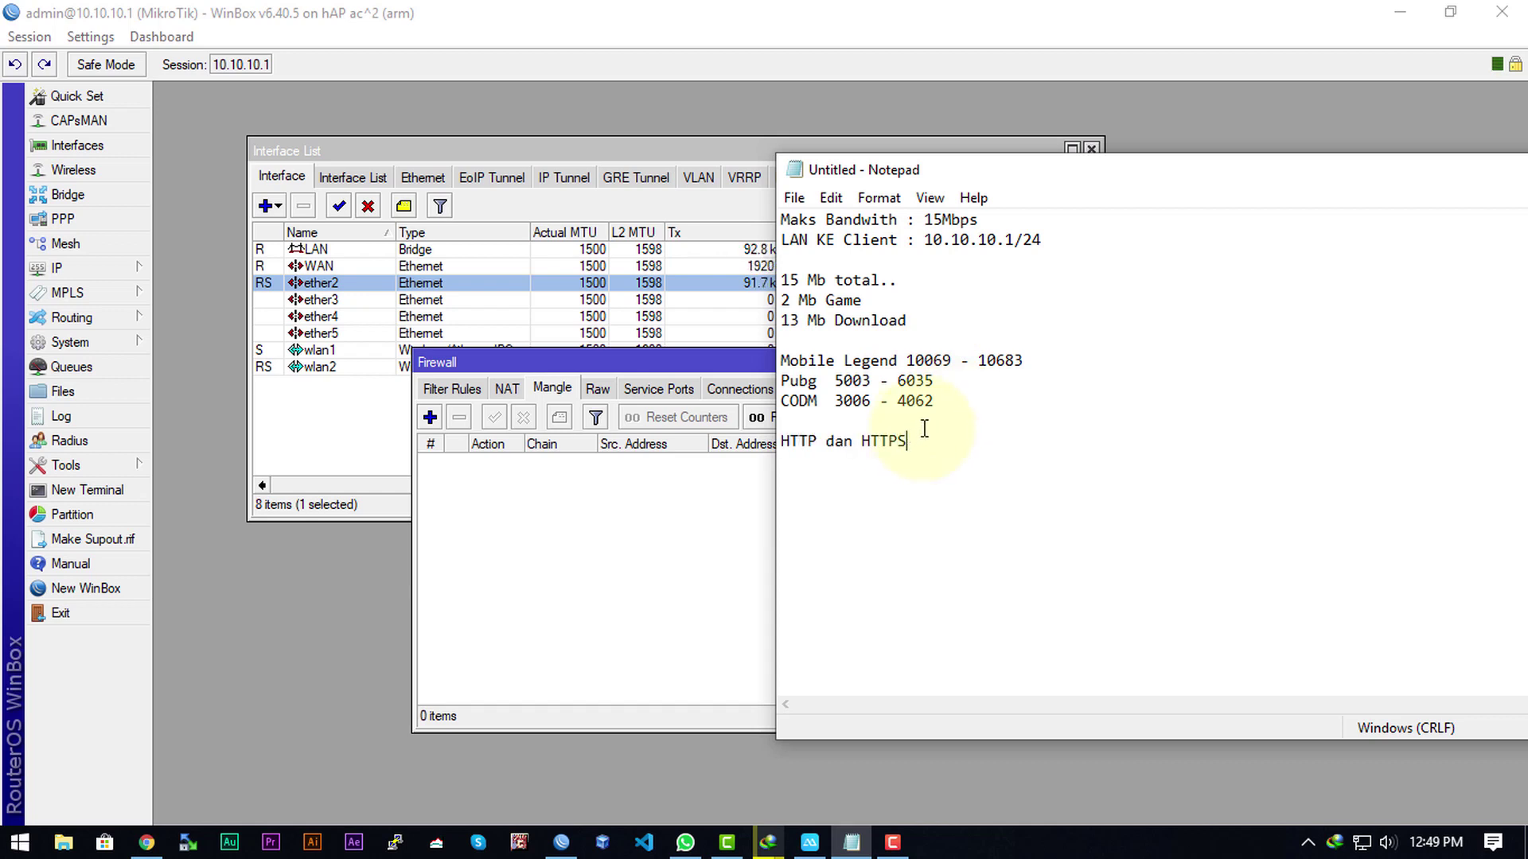
{"action": "triple_click", "coordinate": [925, 438]}
{"action": "left_click", "coordinate": [804, 460]}
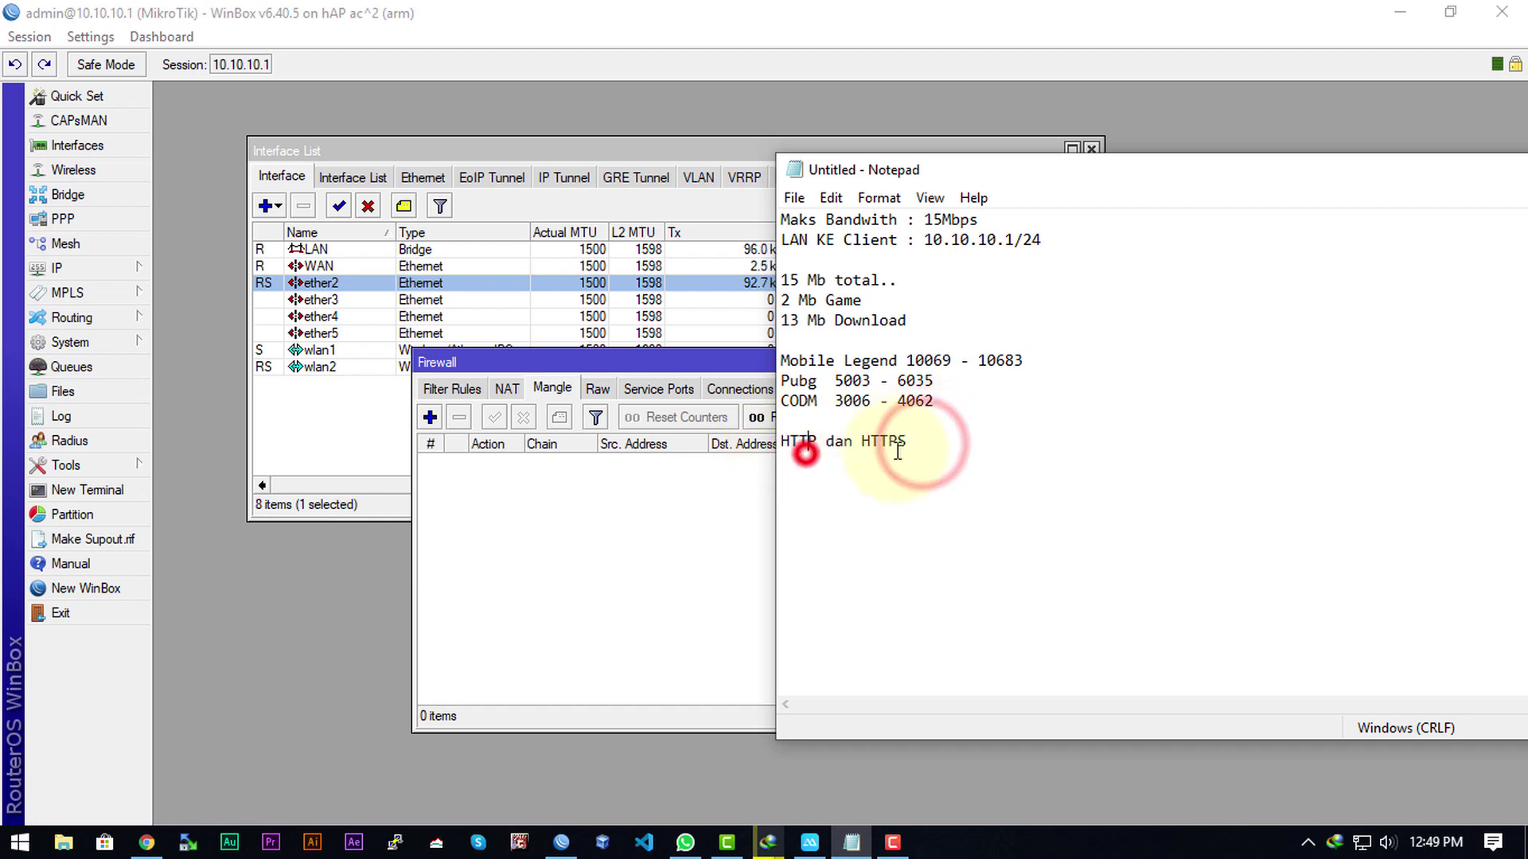
{"action": "left_click", "coordinate": [937, 447]}
{"action": "key", "text": "Return"}
{"action": "type", "text": "80"}
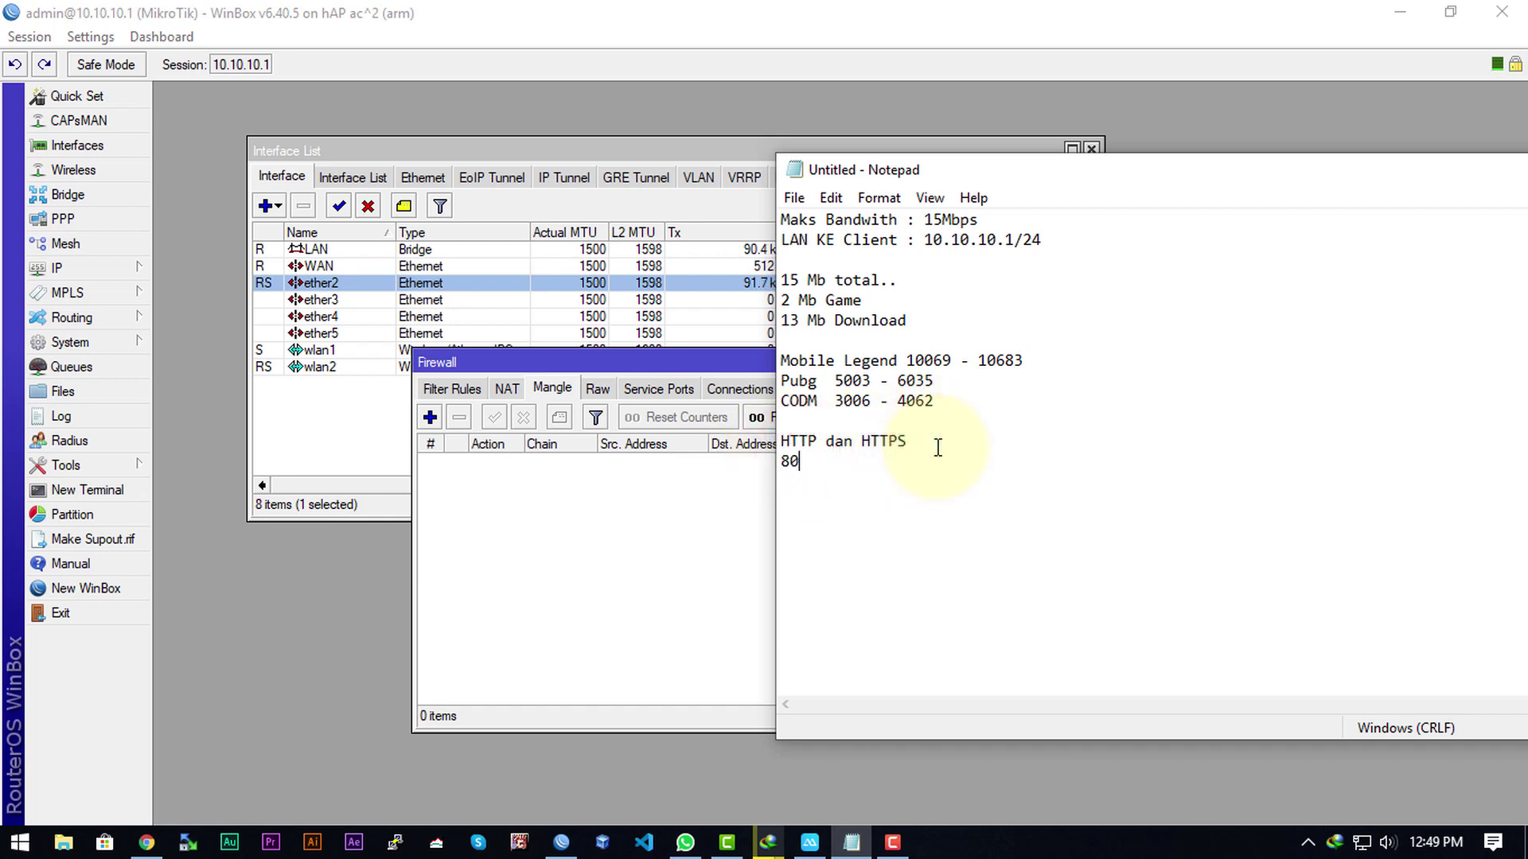
{"action": "type", "text": "   D"}
{"action": "key", "text": "BackSpace"}
{"action": "key", "text": "BackSpace"}
{"action": "triple_click", "coordinate": [915, 442]}
{"action": "left_click", "coordinate": [880, 439]}
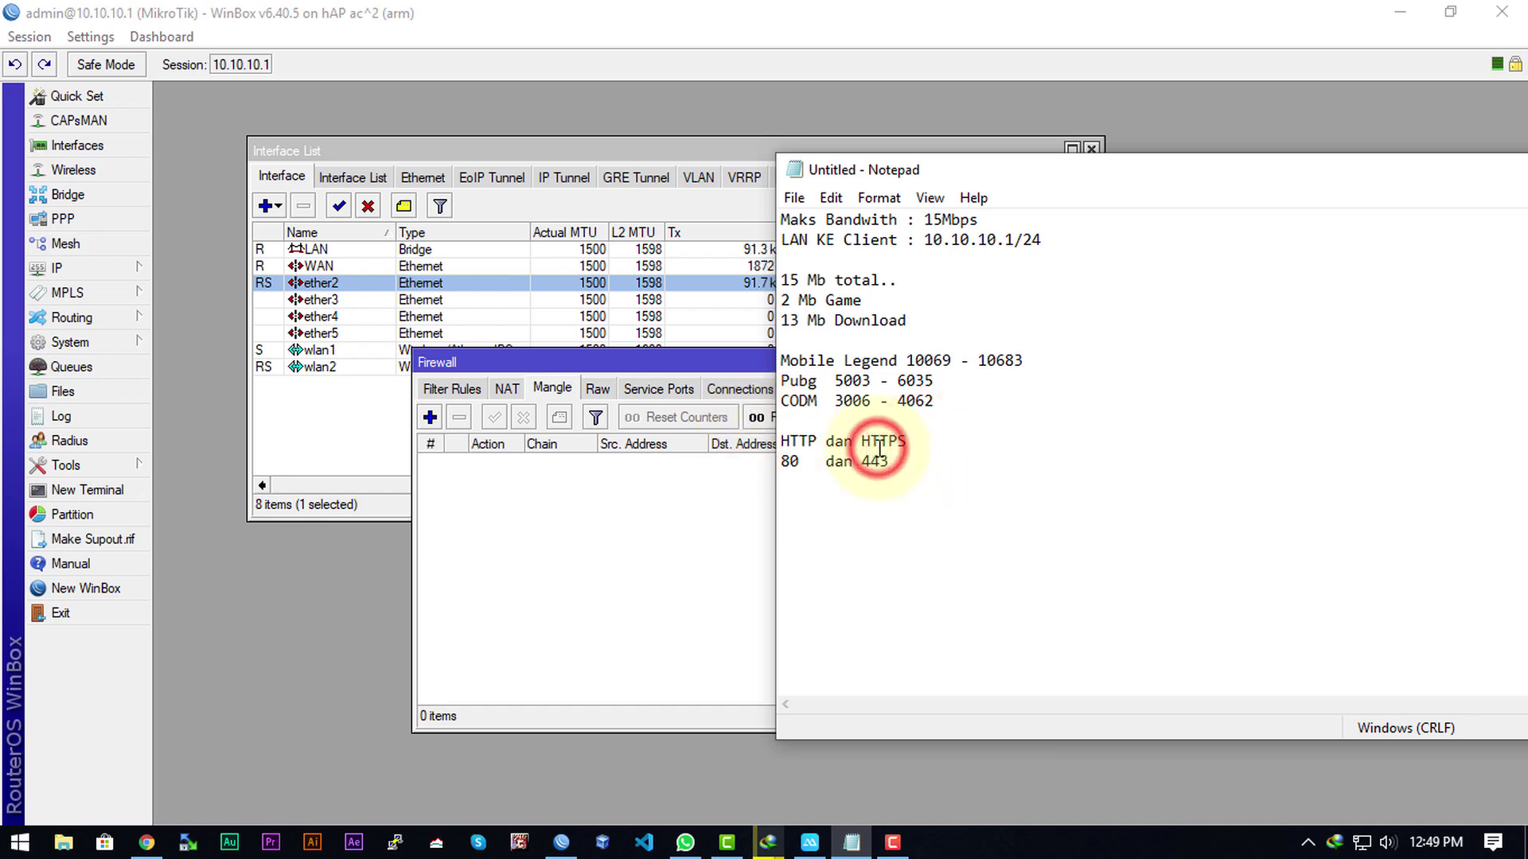
Step: Highlight the three game entries and the HTTP/HTTPS lines in the notes to compare the two traffic groups
{"action": "left_click_drag", "start_coordinate": [936, 401], "coordinate": [736, 352]}
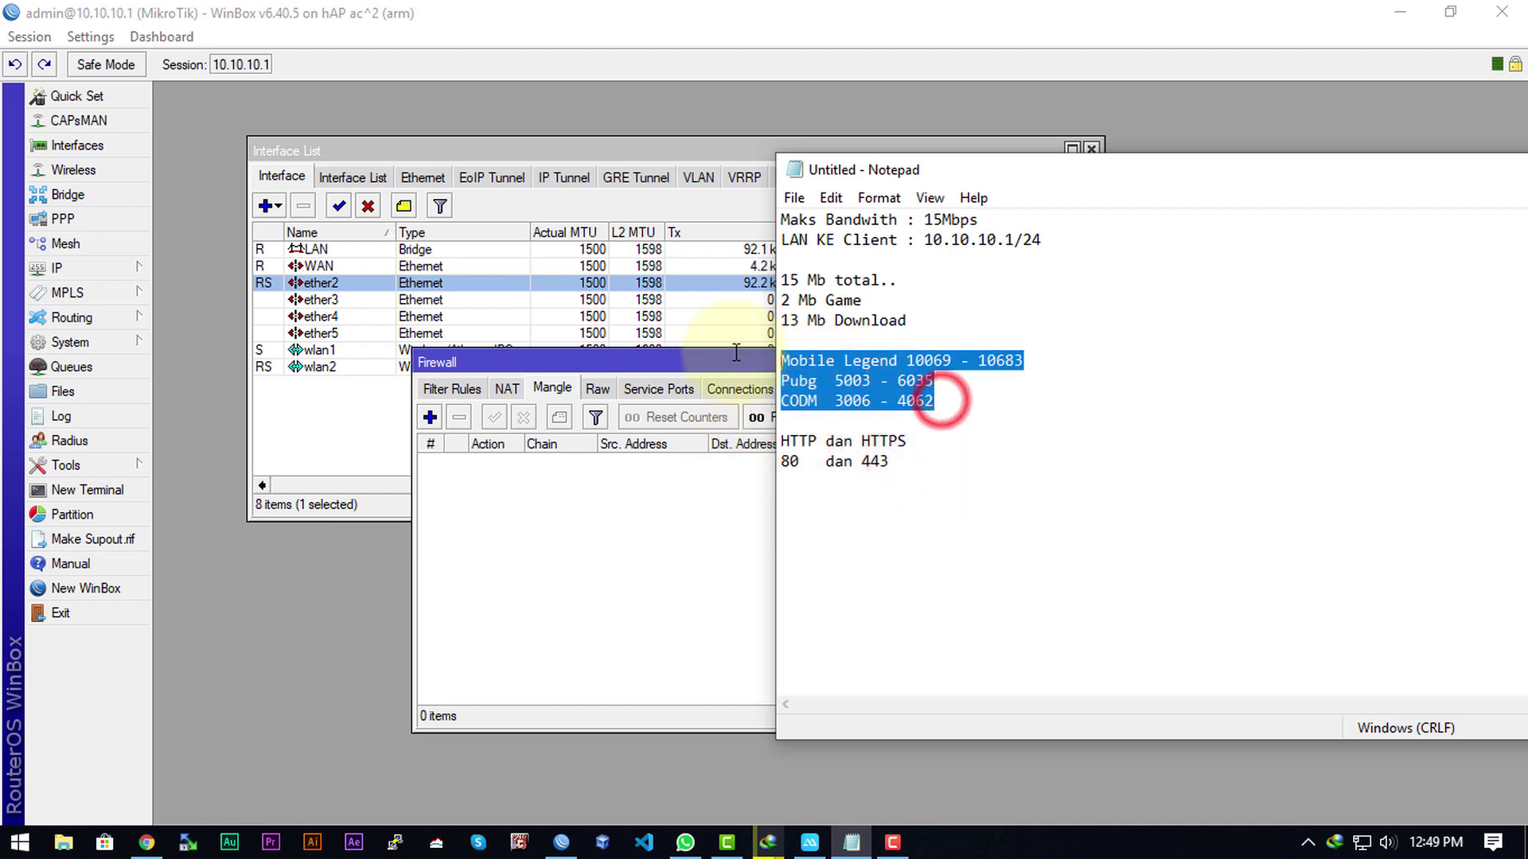
{"action": "left_click", "coordinate": [906, 361]}
{"action": "left_click_drag", "start_coordinate": [906, 360], "coordinate": [1034, 396]}
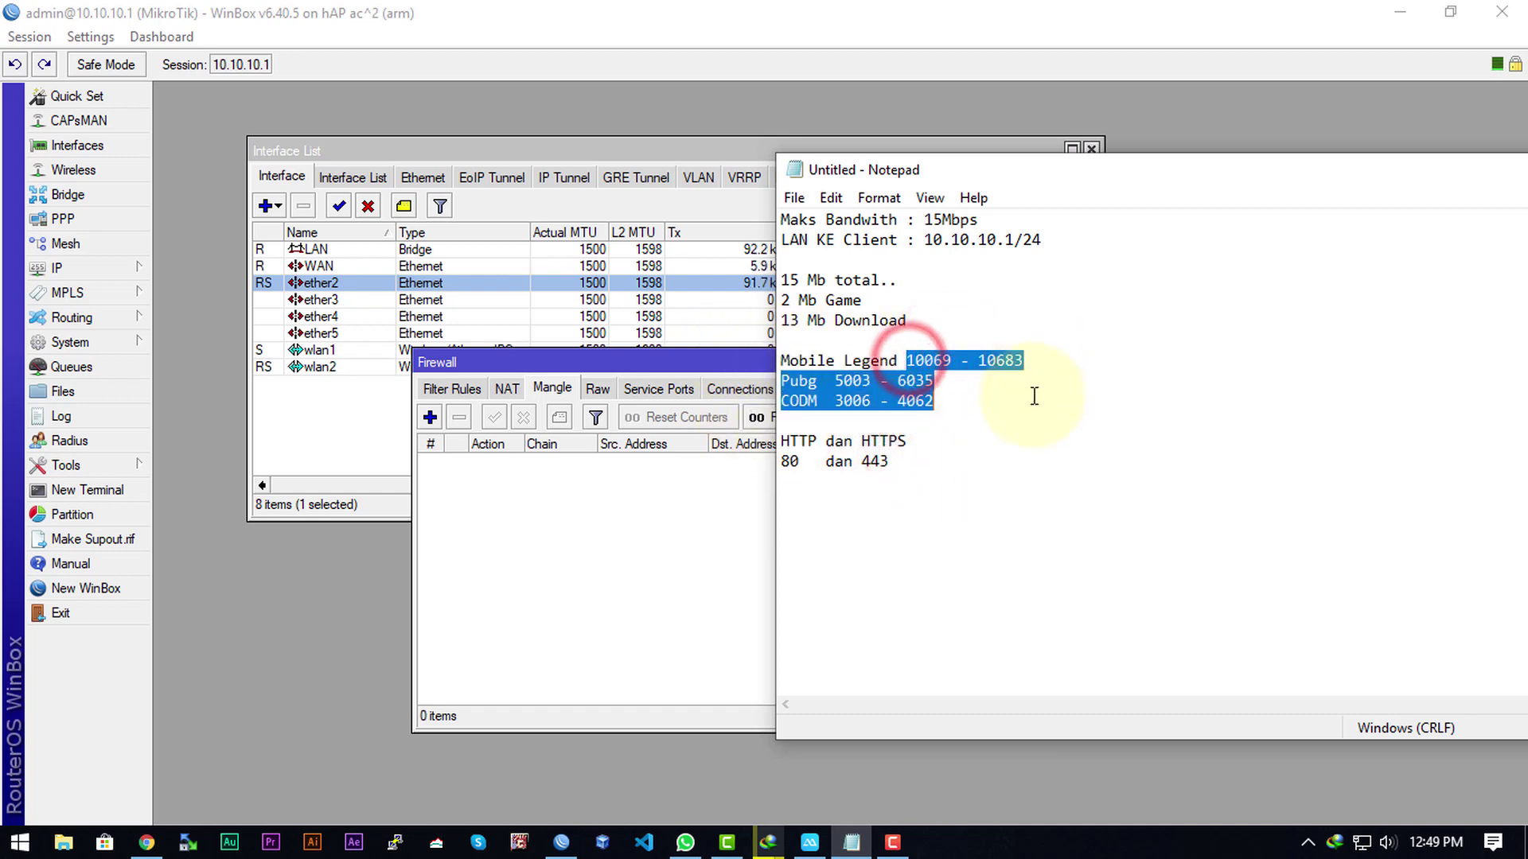
{"action": "left_click", "coordinate": [1029, 414]}
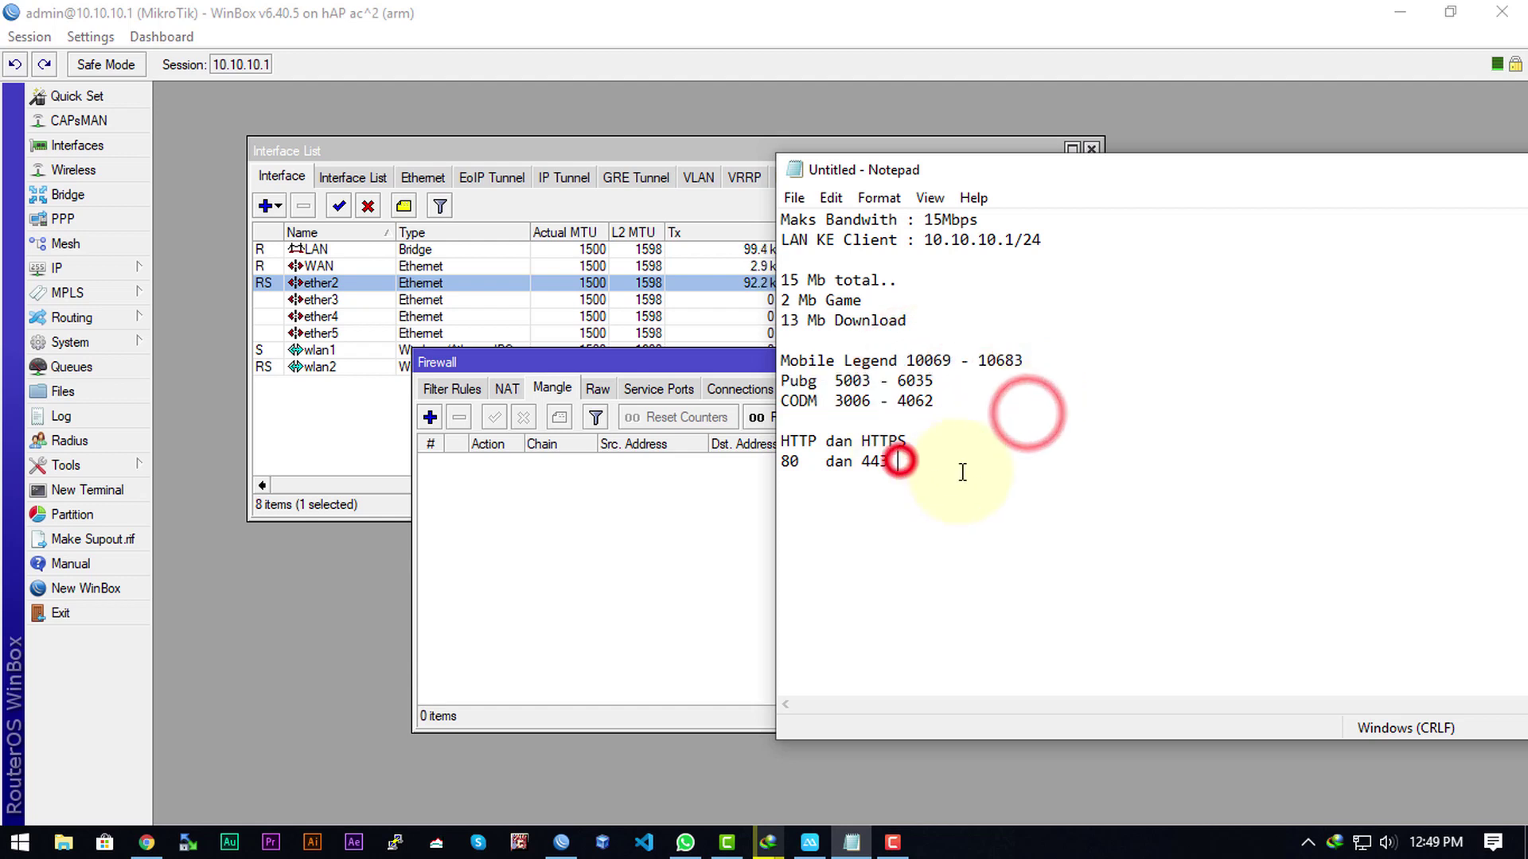
{"action": "left_click_drag", "start_coordinate": [962, 470], "coordinate": [802, 443]}
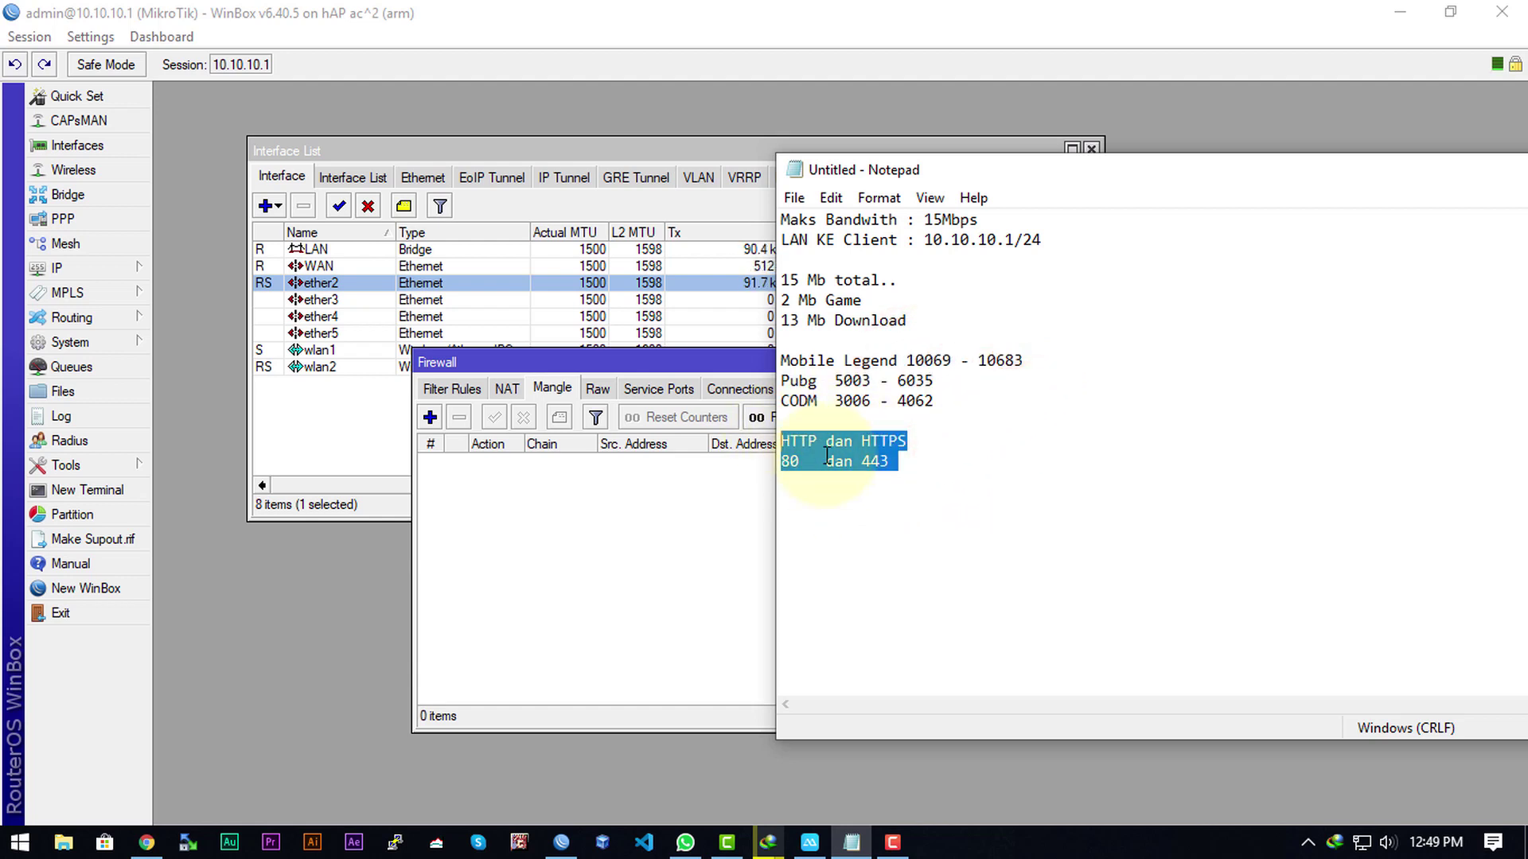
{"action": "left_click", "coordinate": [919, 477]}
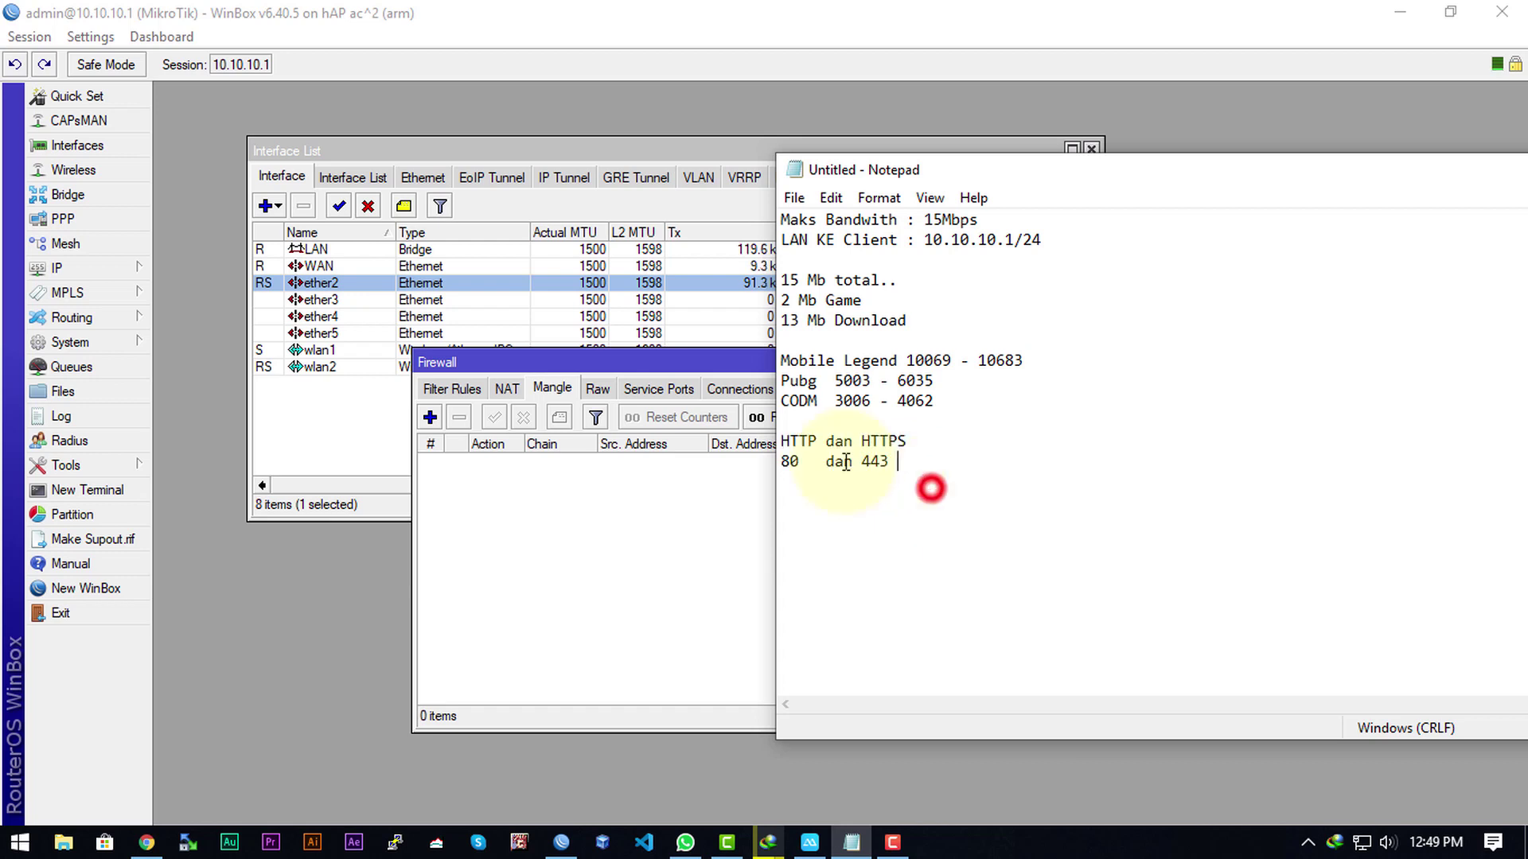
Step: Highlight the HTTP and HTTPS labels, the game port ranges and the complete HTTP/HTTPS block in the notes
{"action": "left_click_drag", "start_coordinate": [782, 443], "coordinate": [914, 443]}
{"action": "left_click", "coordinate": [926, 449]}
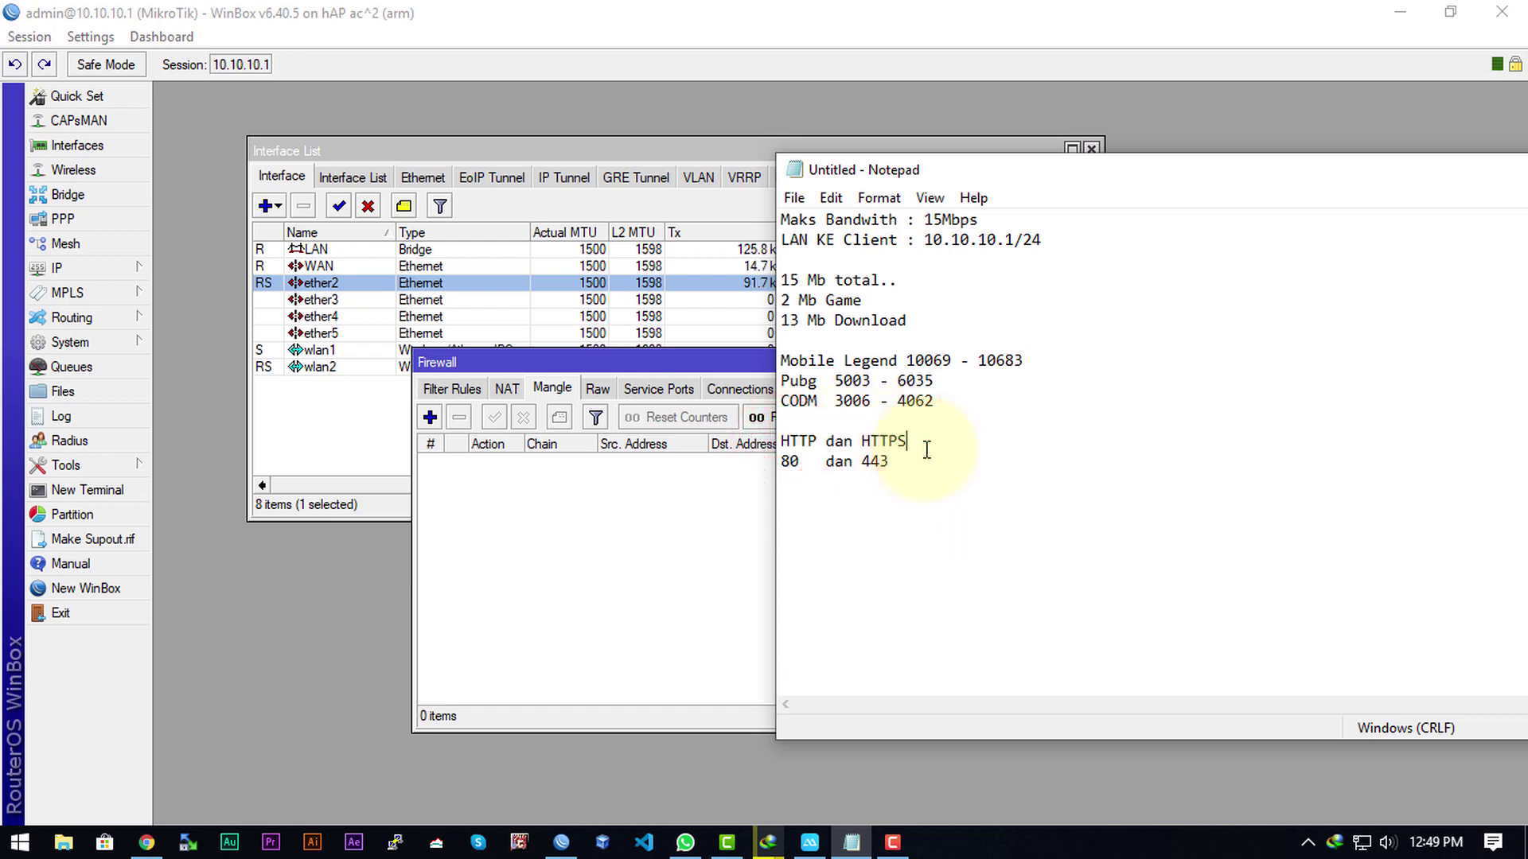
{"action": "double_click", "coordinate": [908, 440]}
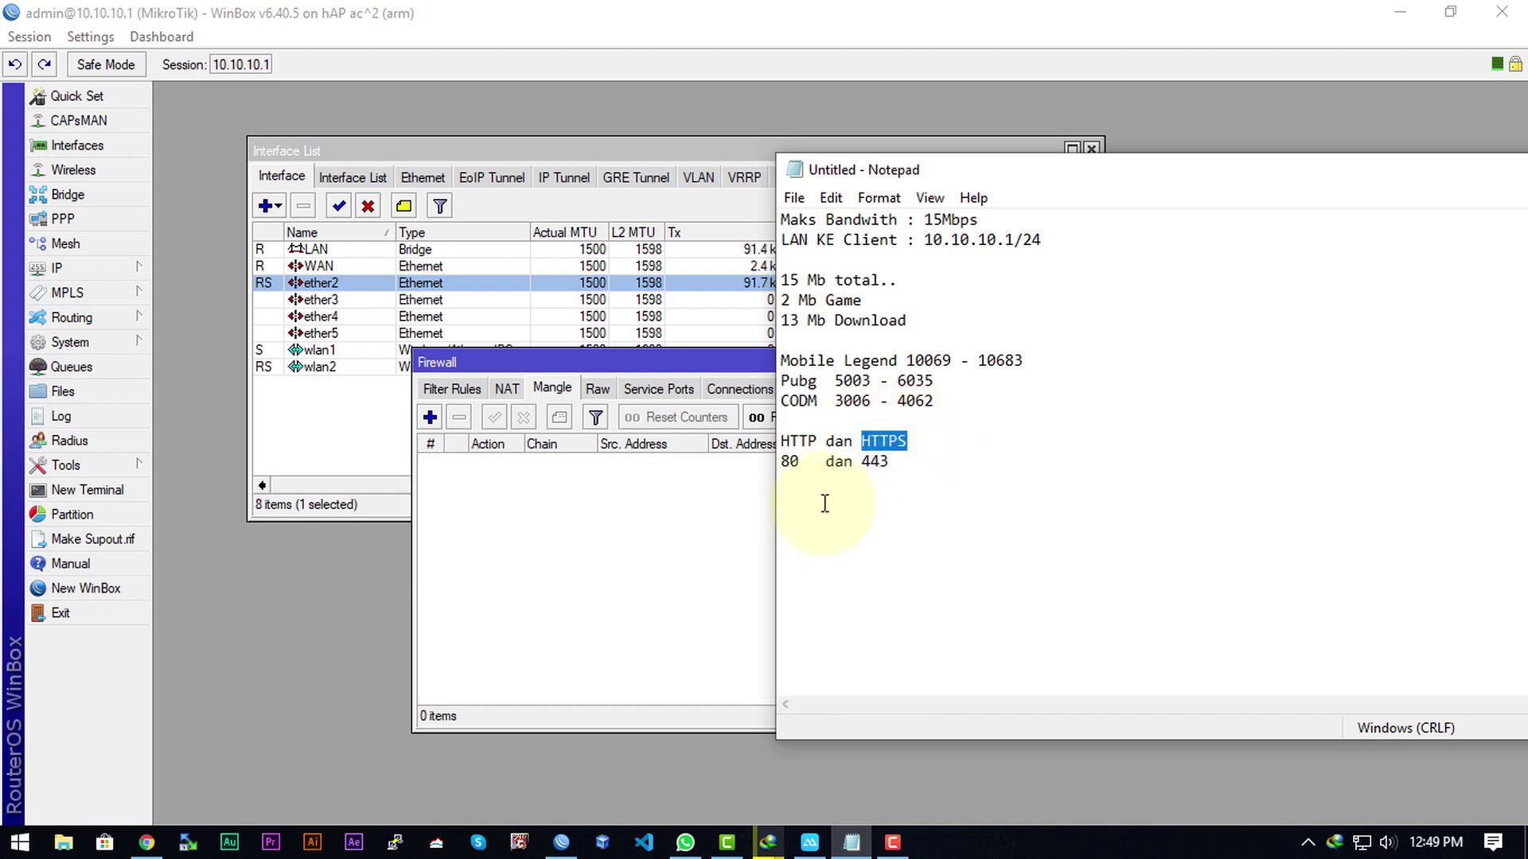
{"action": "left_click", "coordinate": [795, 458]}
{"action": "left_click_drag", "start_coordinate": [818, 446], "coordinate": [777, 442]}
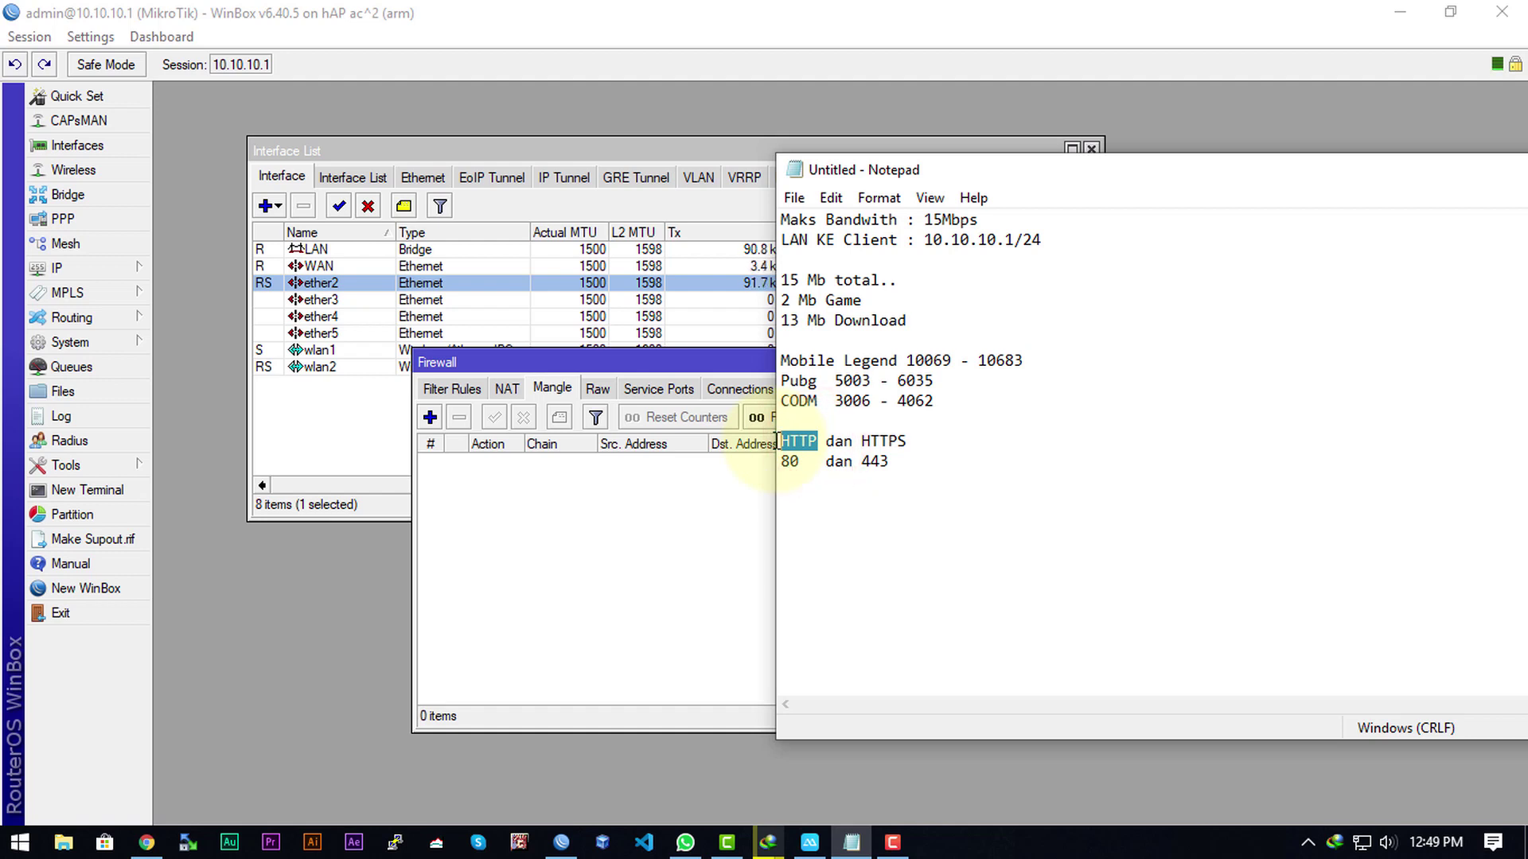
{"action": "left_click_drag", "start_coordinate": [969, 407], "coordinate": [907, 362]}
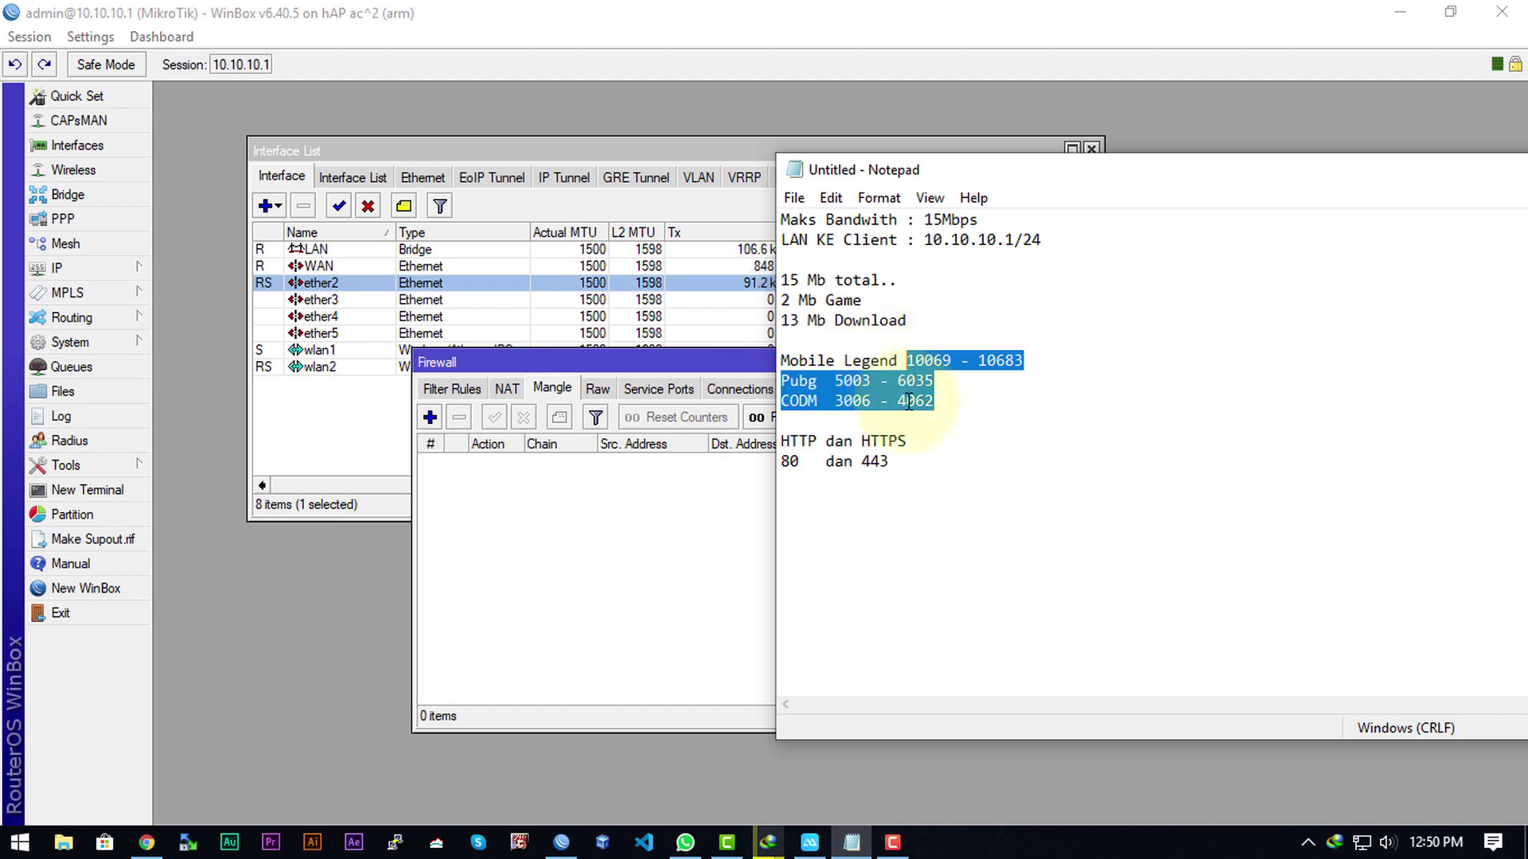
{"action": "left_click_drag", "start_coordinate": [1024, 460], "coordinate": [764, 447]}
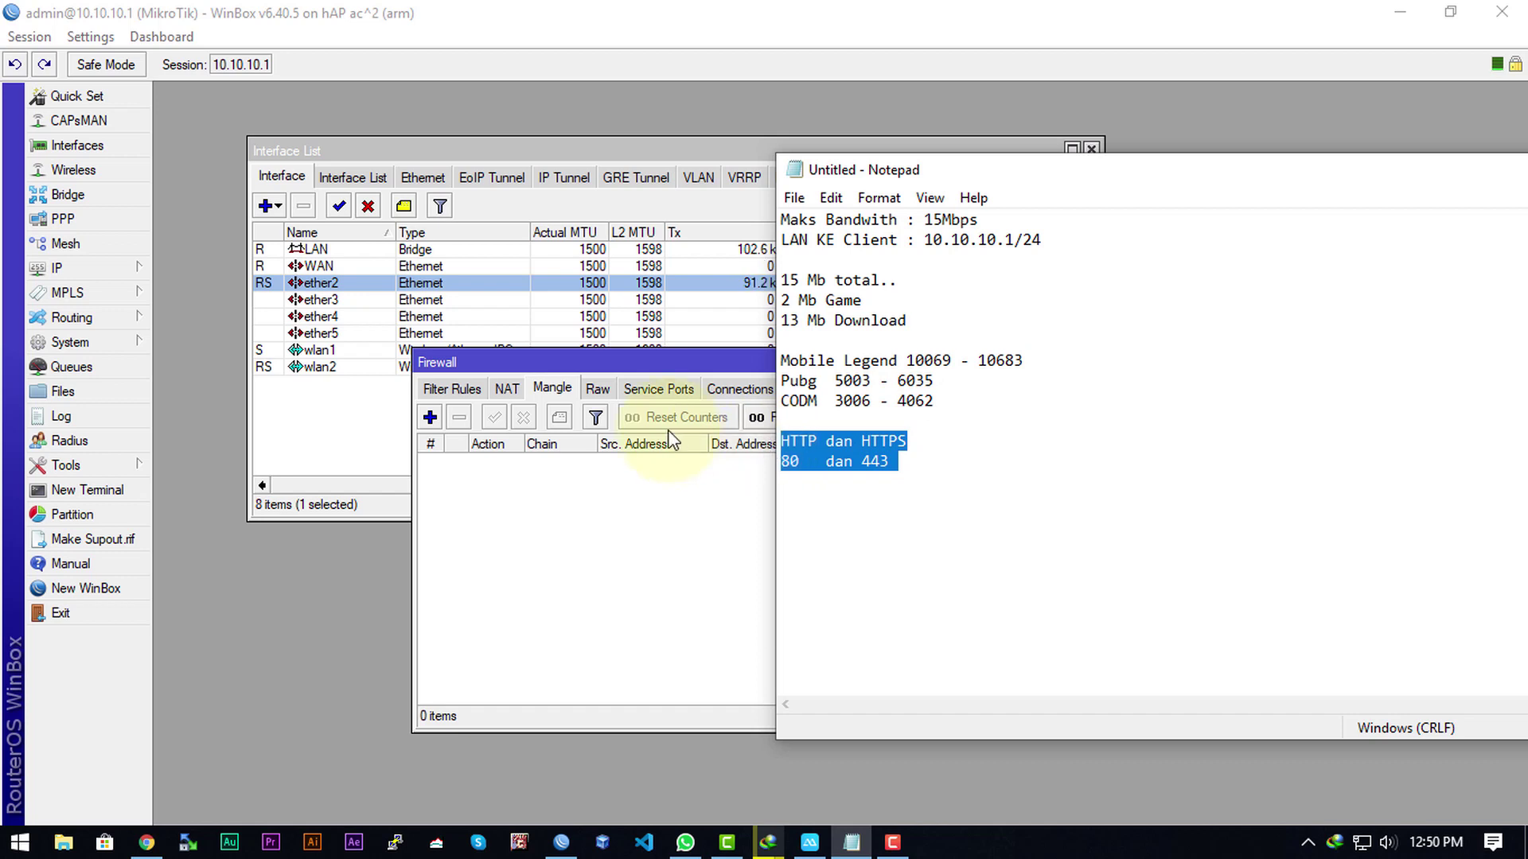
Step: Switch to ApowerMirror to view the mirrored phone game and return to WinBox
{"action": "left_click", "coordinate": [699, 557]}
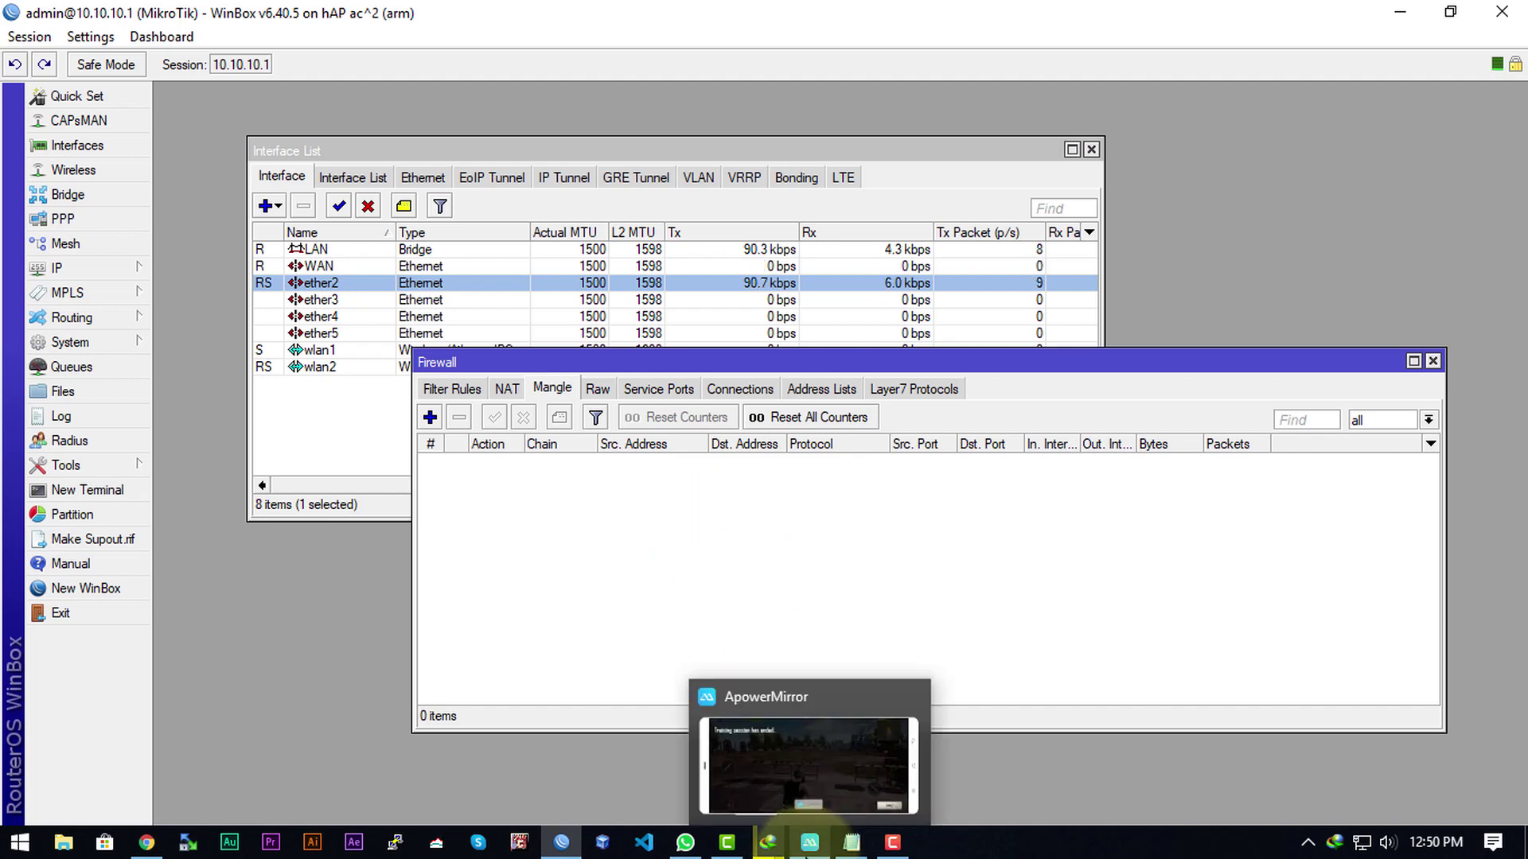
{"action": "left_click", "coordinate": [809, 842]}
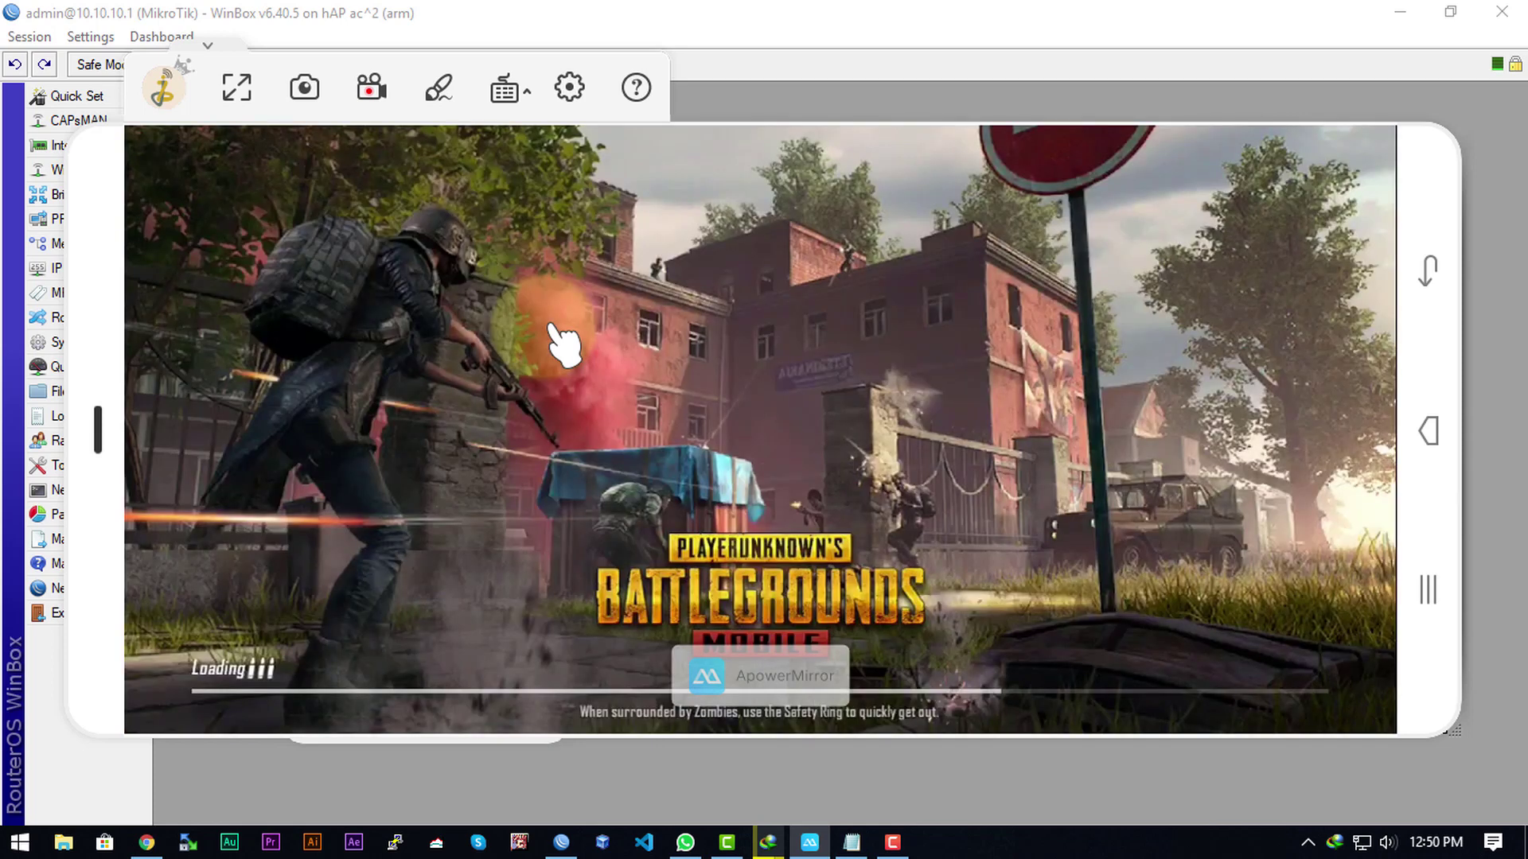
{"action": "left_click", "coordinate": [943, 16]}
{"action": "left_click", "coordinate": [547, 586]}
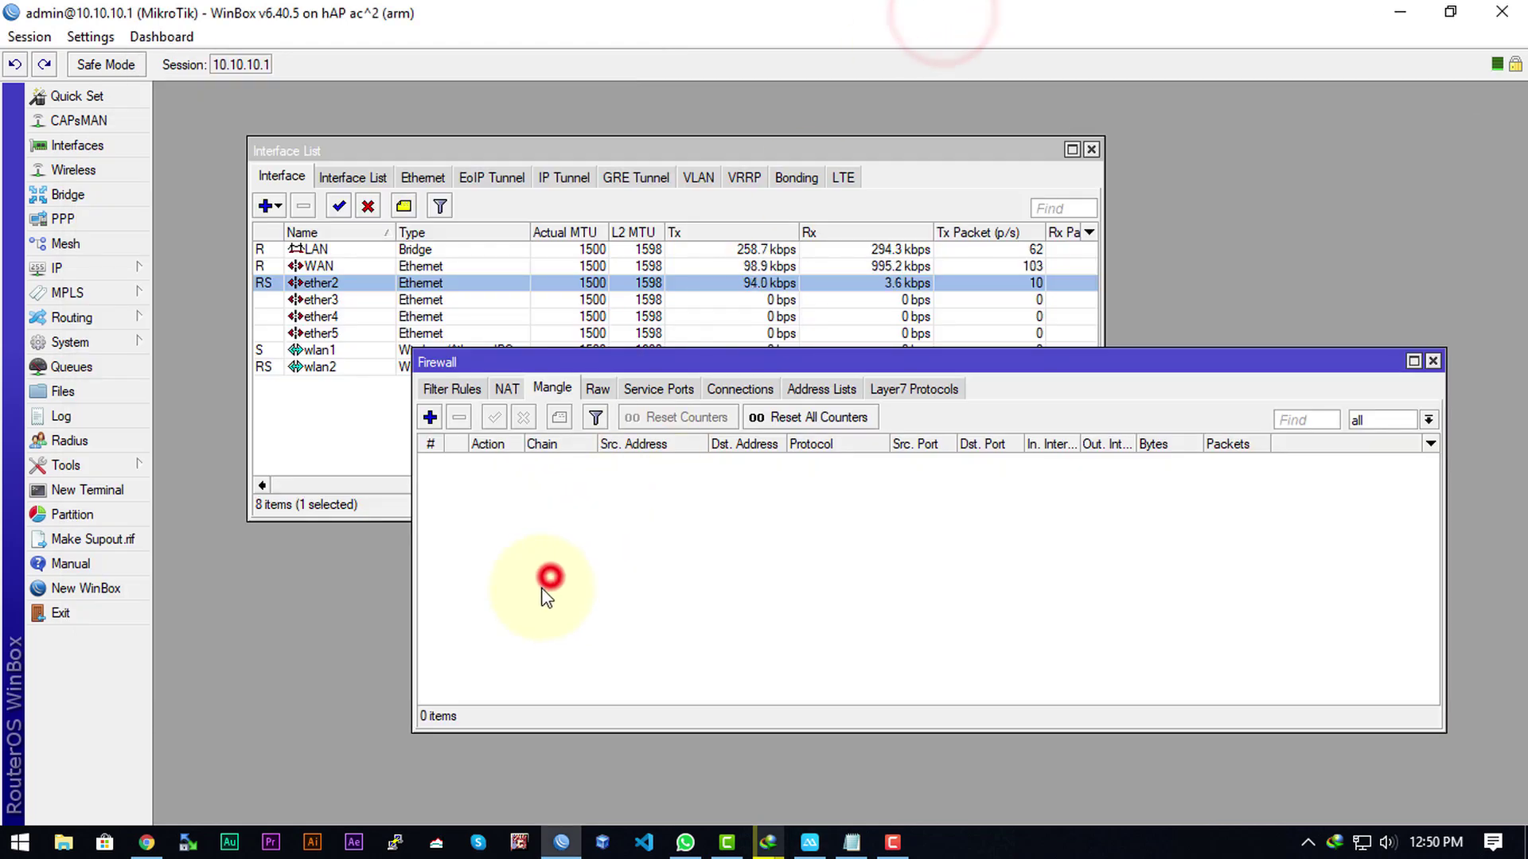
Step: Bring up the firewall's Mangle rule list and sort it by Action
{"action": "left_click", "coordinate": [102, 265]}
{"action": "left_click", "coordinate": [199, 437]}
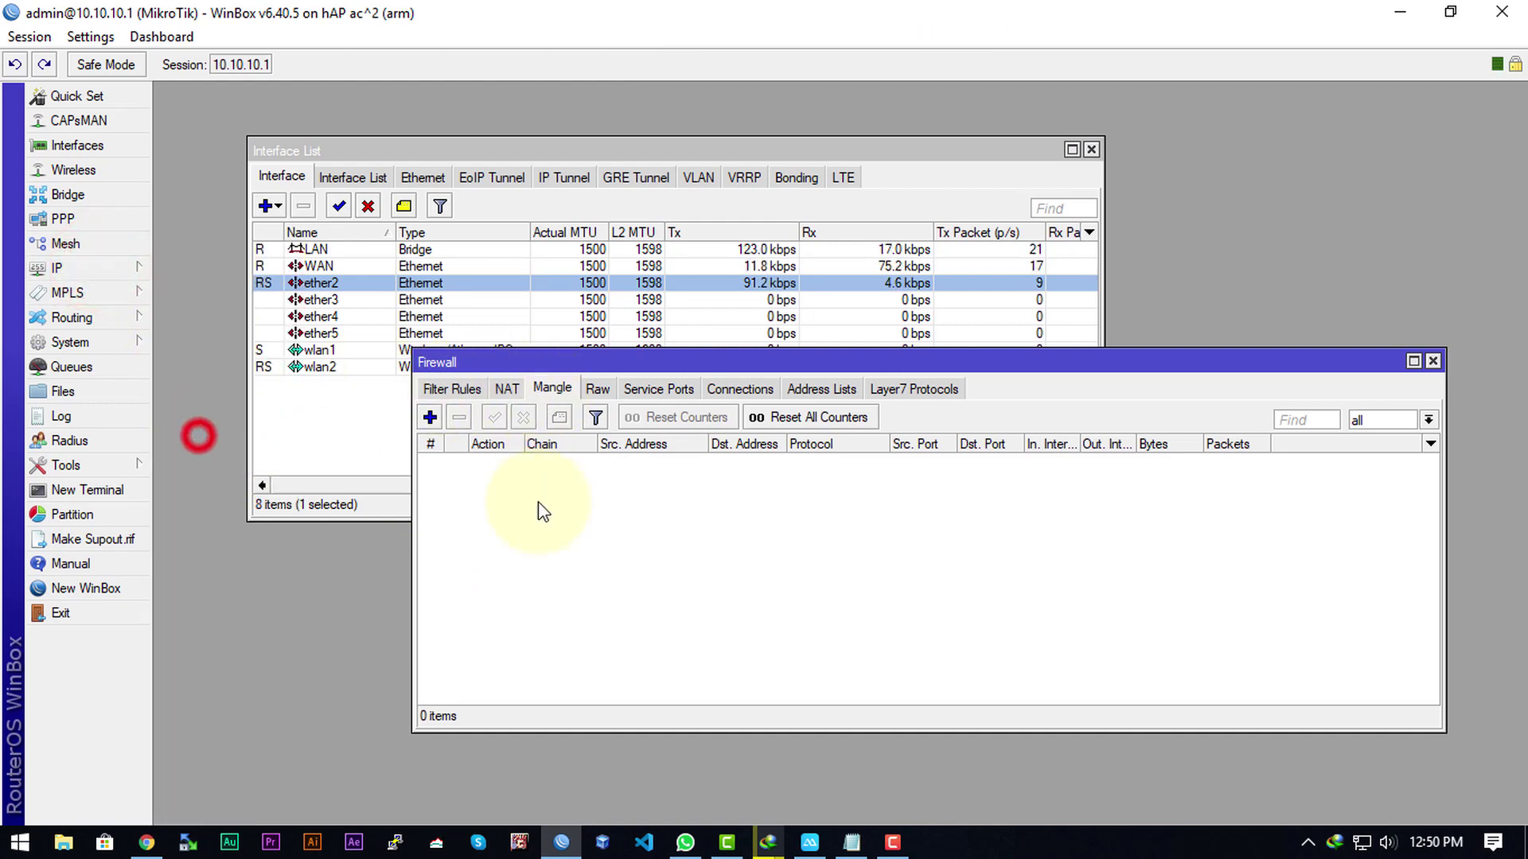
{"action": "left_click", "coordinate": [577, 444]}
{"action": "left_click", "coordinate": [488, 445]}
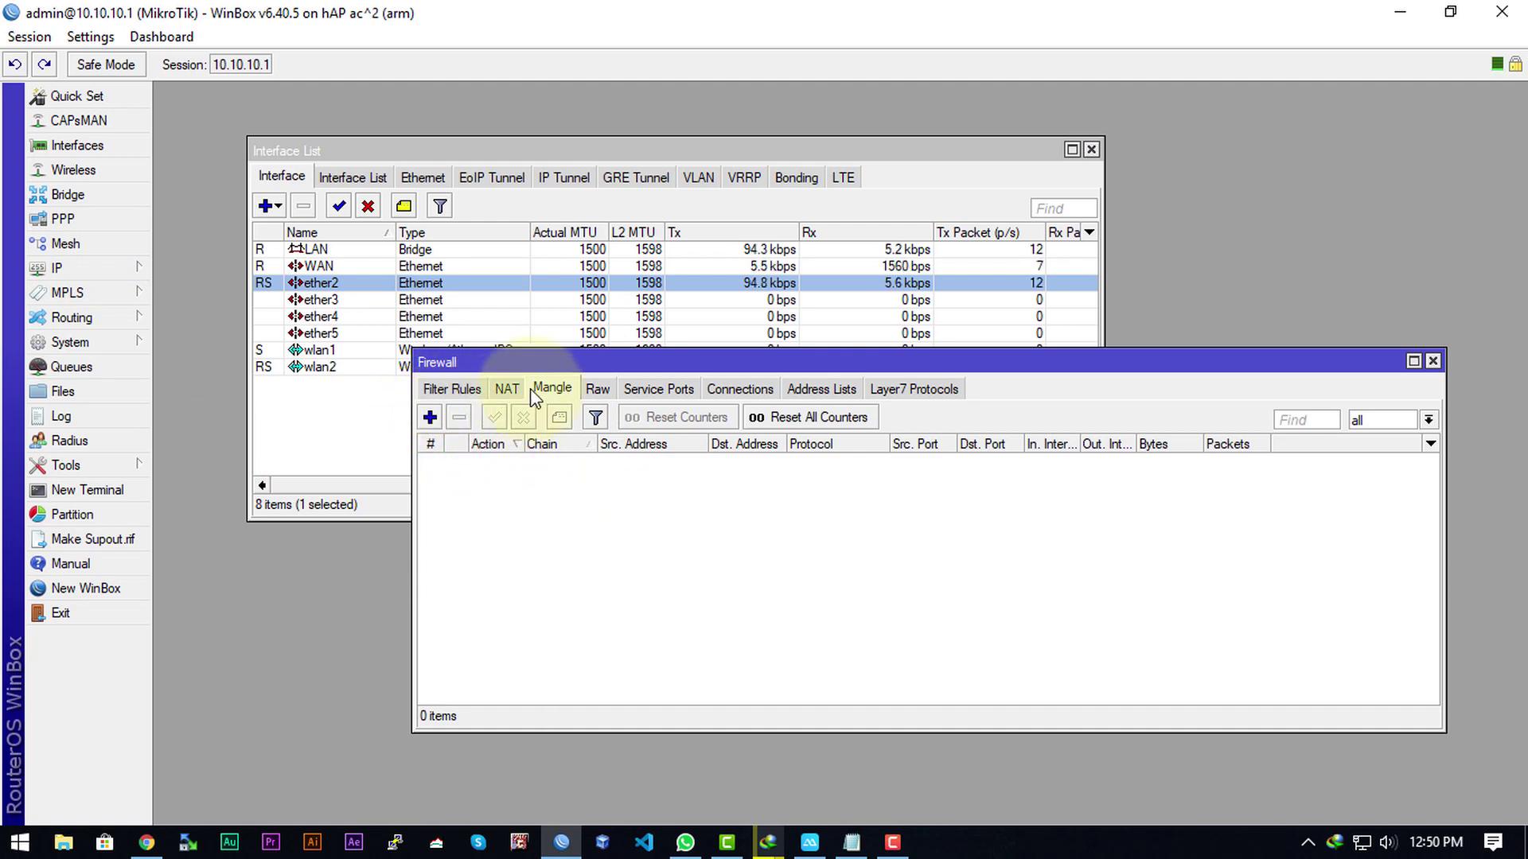
{"action": "left_click", "coordinate": [553, 386]}
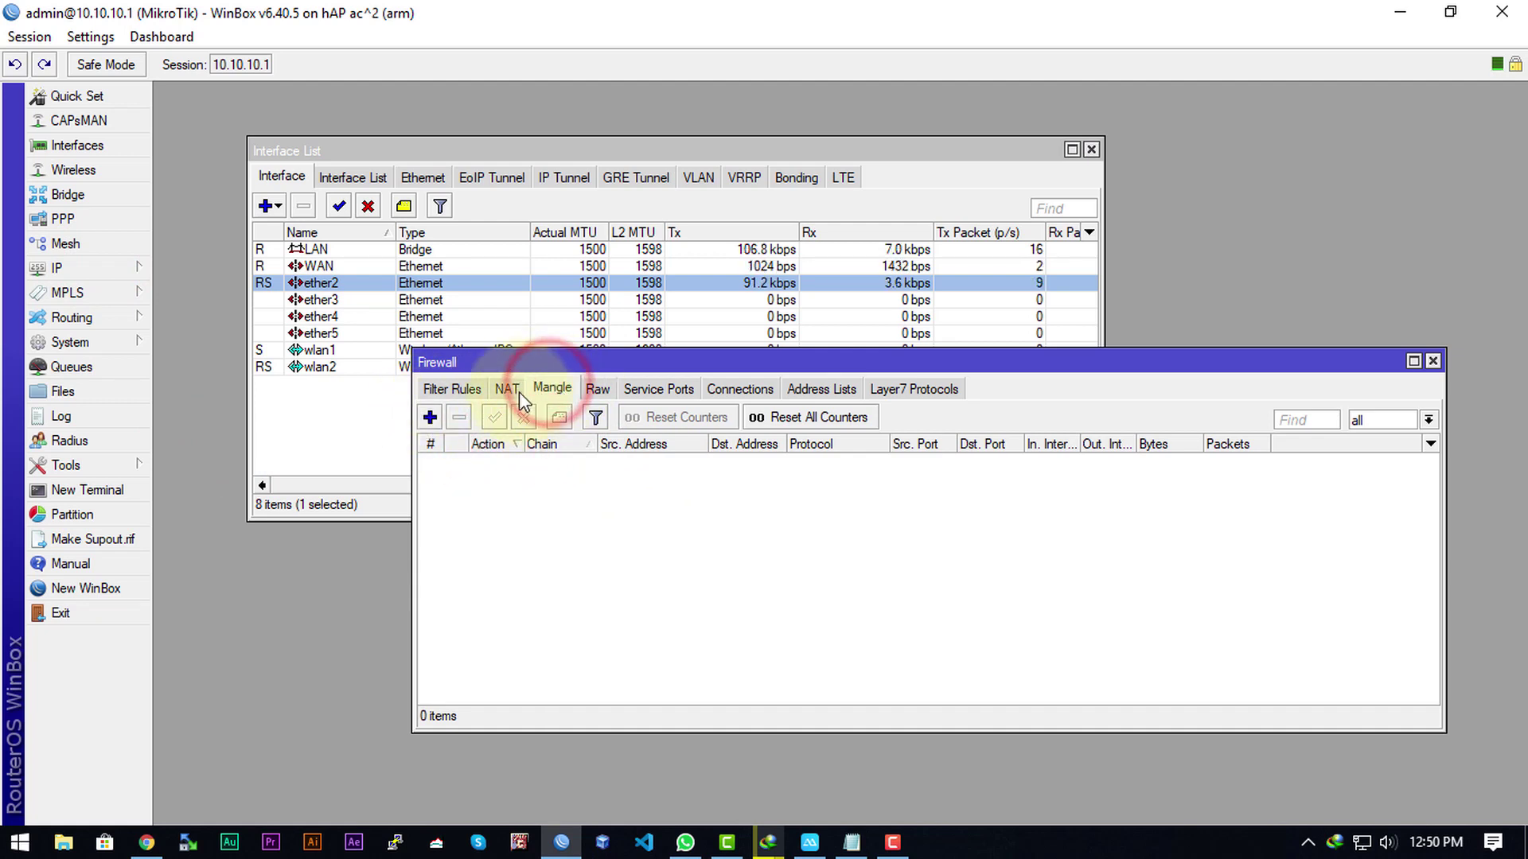
Step: Start a prerouting mangle rule with protocol 6 (tcp) and destination ports 443,80, keeping the notes beside it
{"action": "left_click", "coordinate": [430, 418]}
{"action": "left_click_drag", "start_coordinate": [429, 96], "coordinate": [731, 103]}
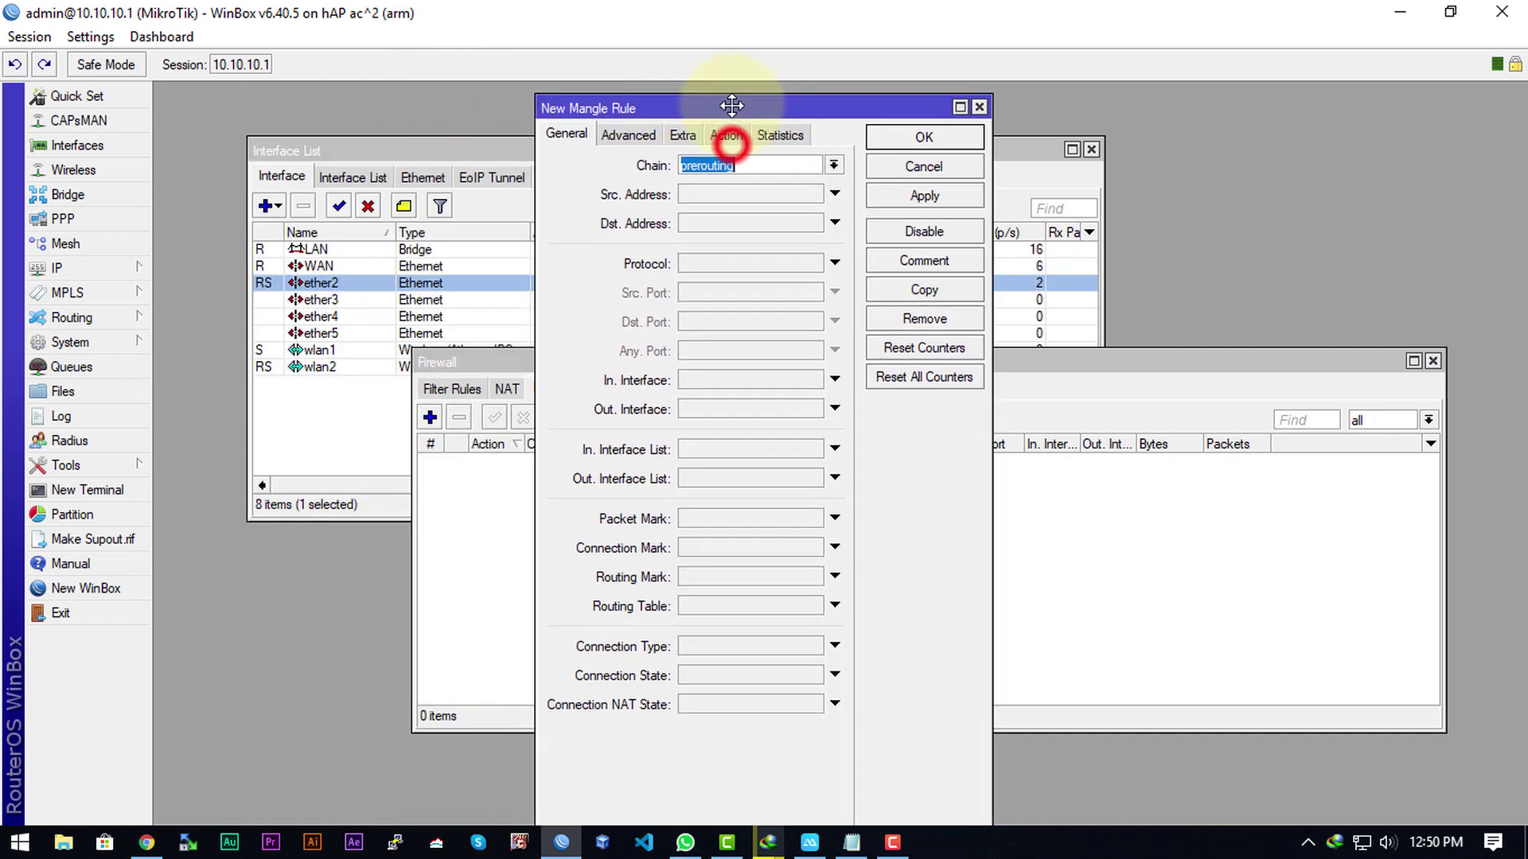
{"action": "key", "text": "alt+Tab"}
{"action": "left_click_drag", "start_coordinate": [893, 170], "coordinate": [1271, 151]}
{"action": "left_click", "coordinate": [744, 258]}
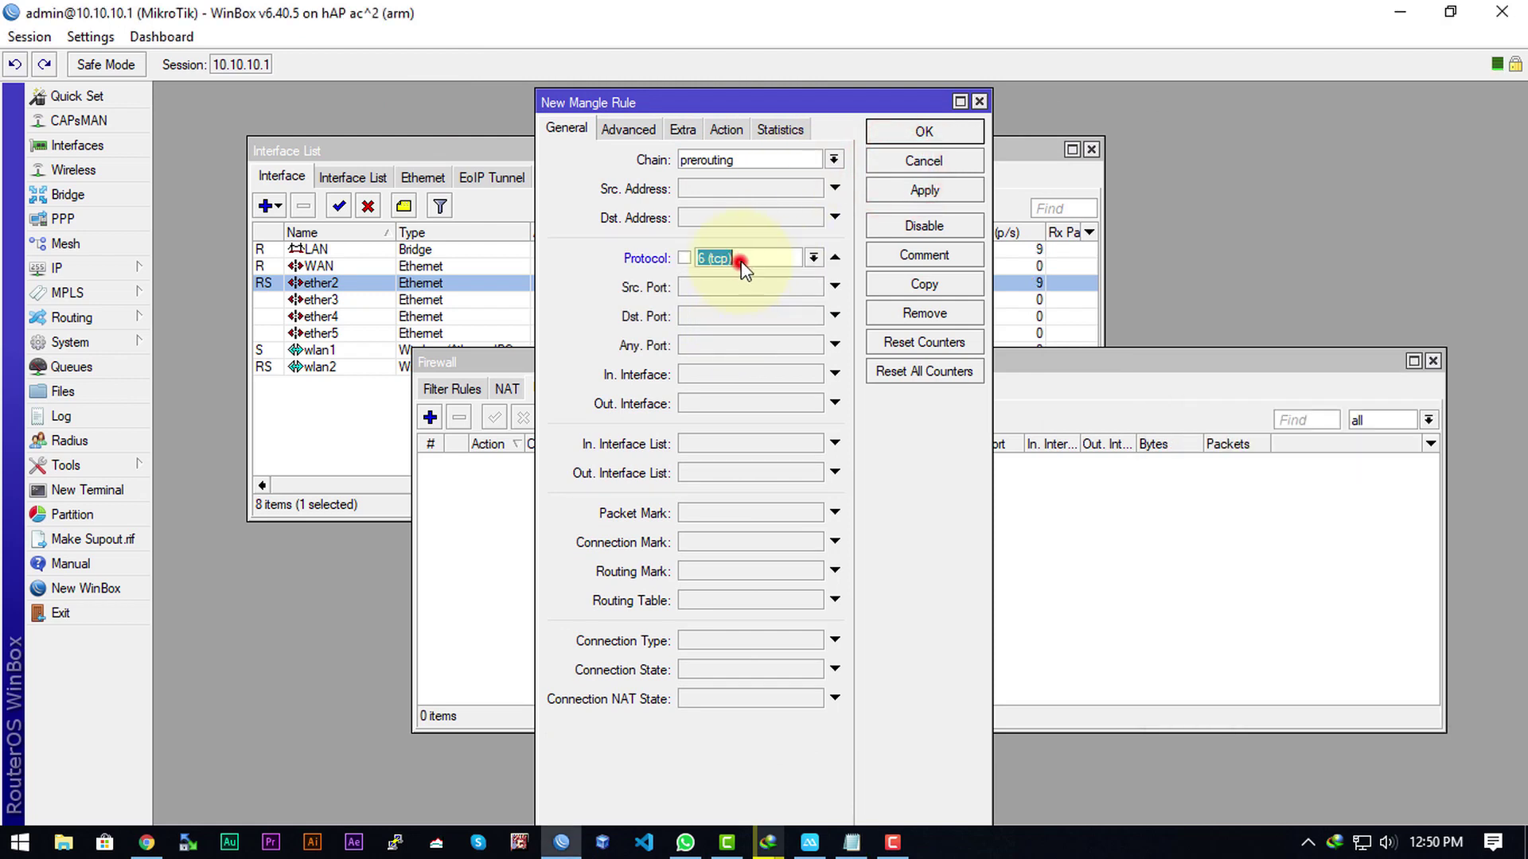
{"action": "left_click", "coordinate": [710, 317]}
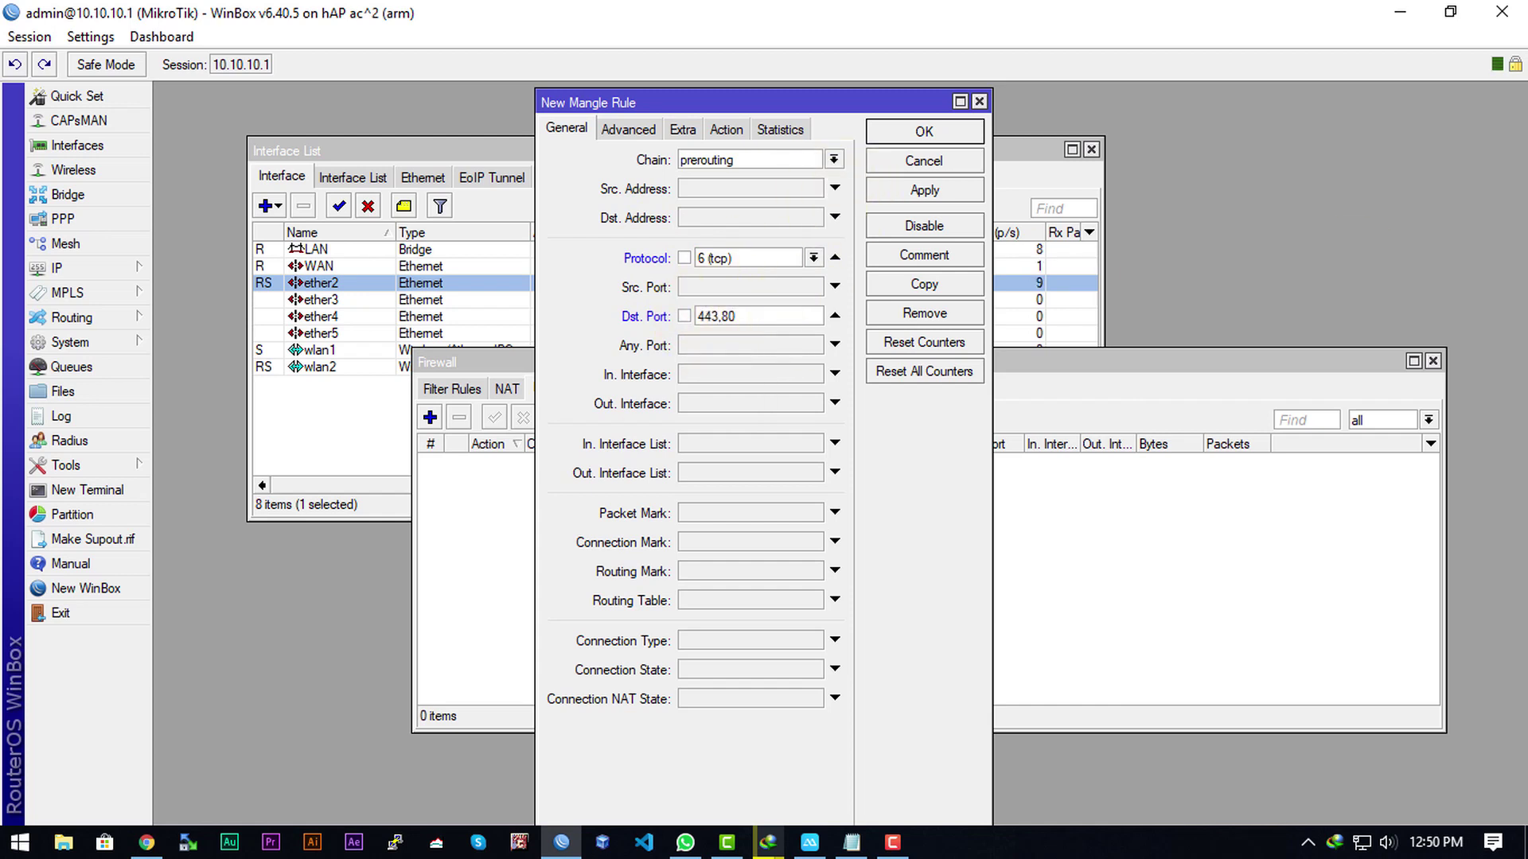
Step: Compare the rule's destination ports with the HTTP/HTTPS and game ports in the Notepad notes
{"action": "key", "text": "alt+Tab"}
{"action": "left_click_drag", "start_coordinate": [1305, 443], "coordinate": [1159, 422]}
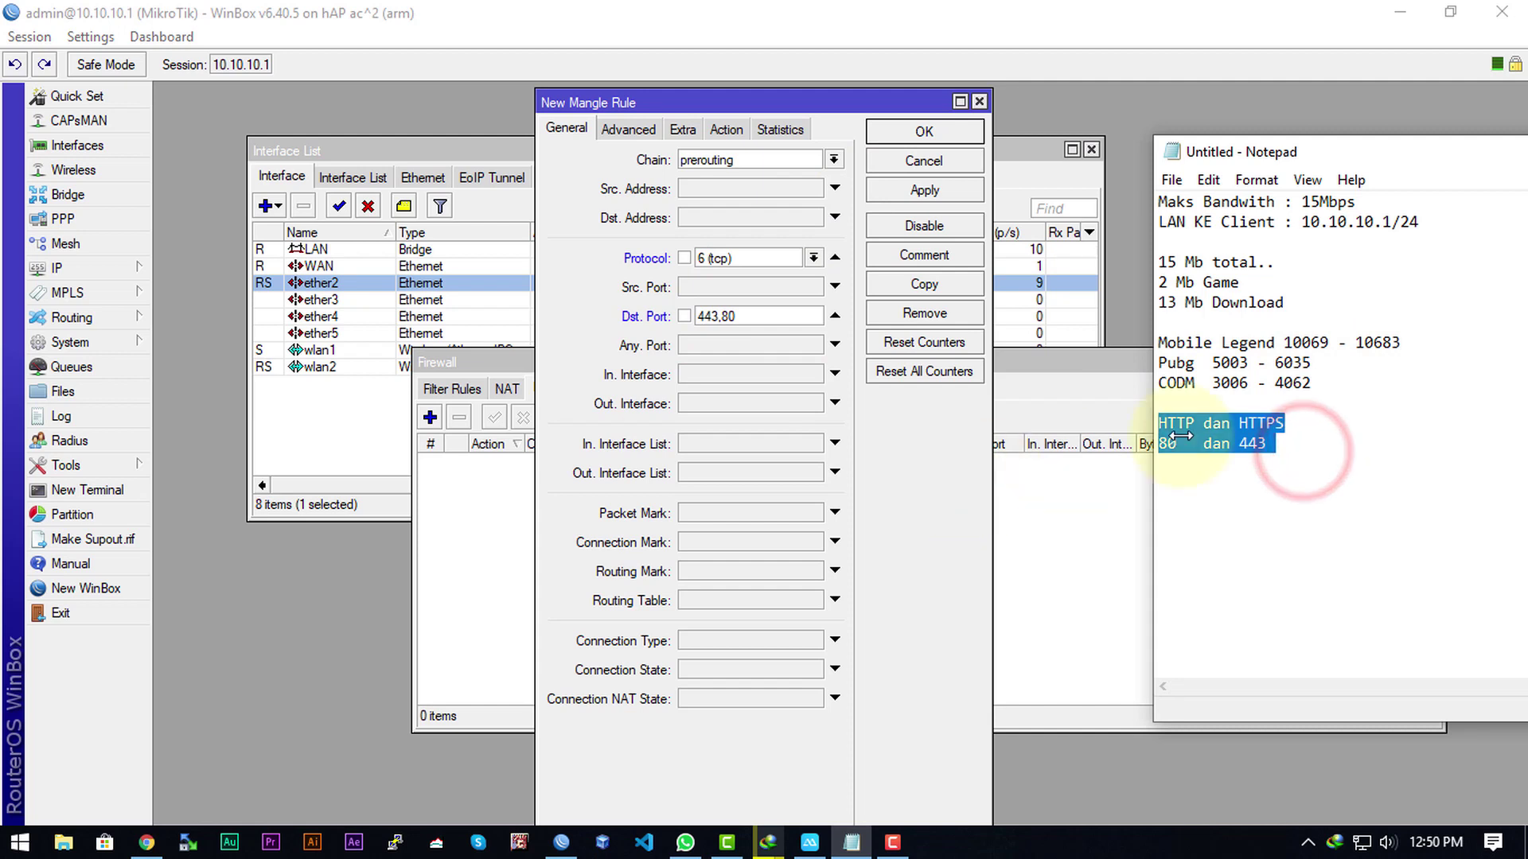
{"action": "left_click_drag", "start_coordinate": [1315, 386], "coordinate": [1122, 351]}
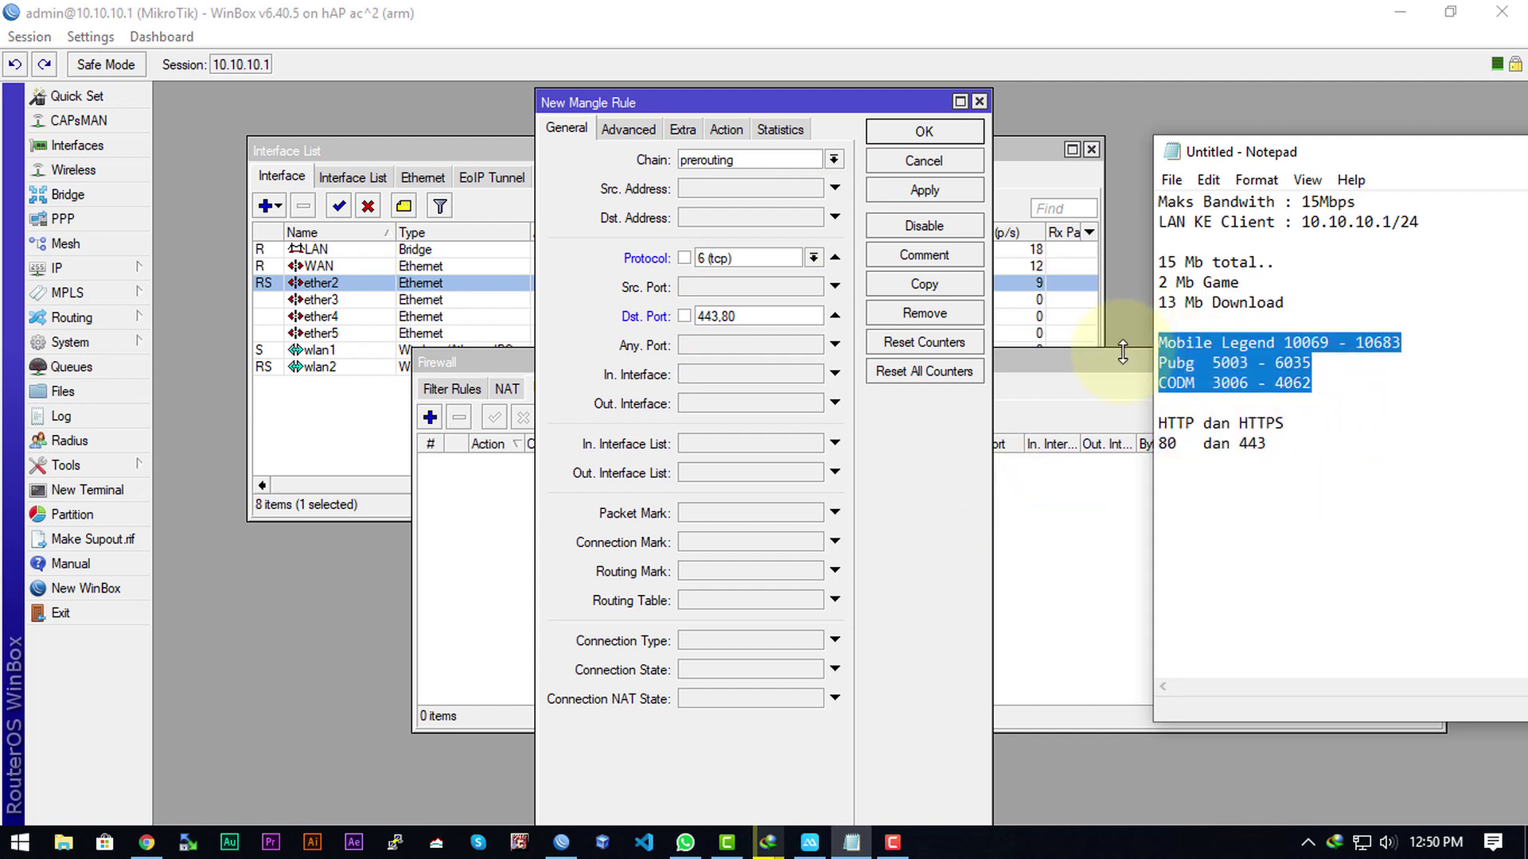
{"action": "double_click", "coordinate": [741, 315]}
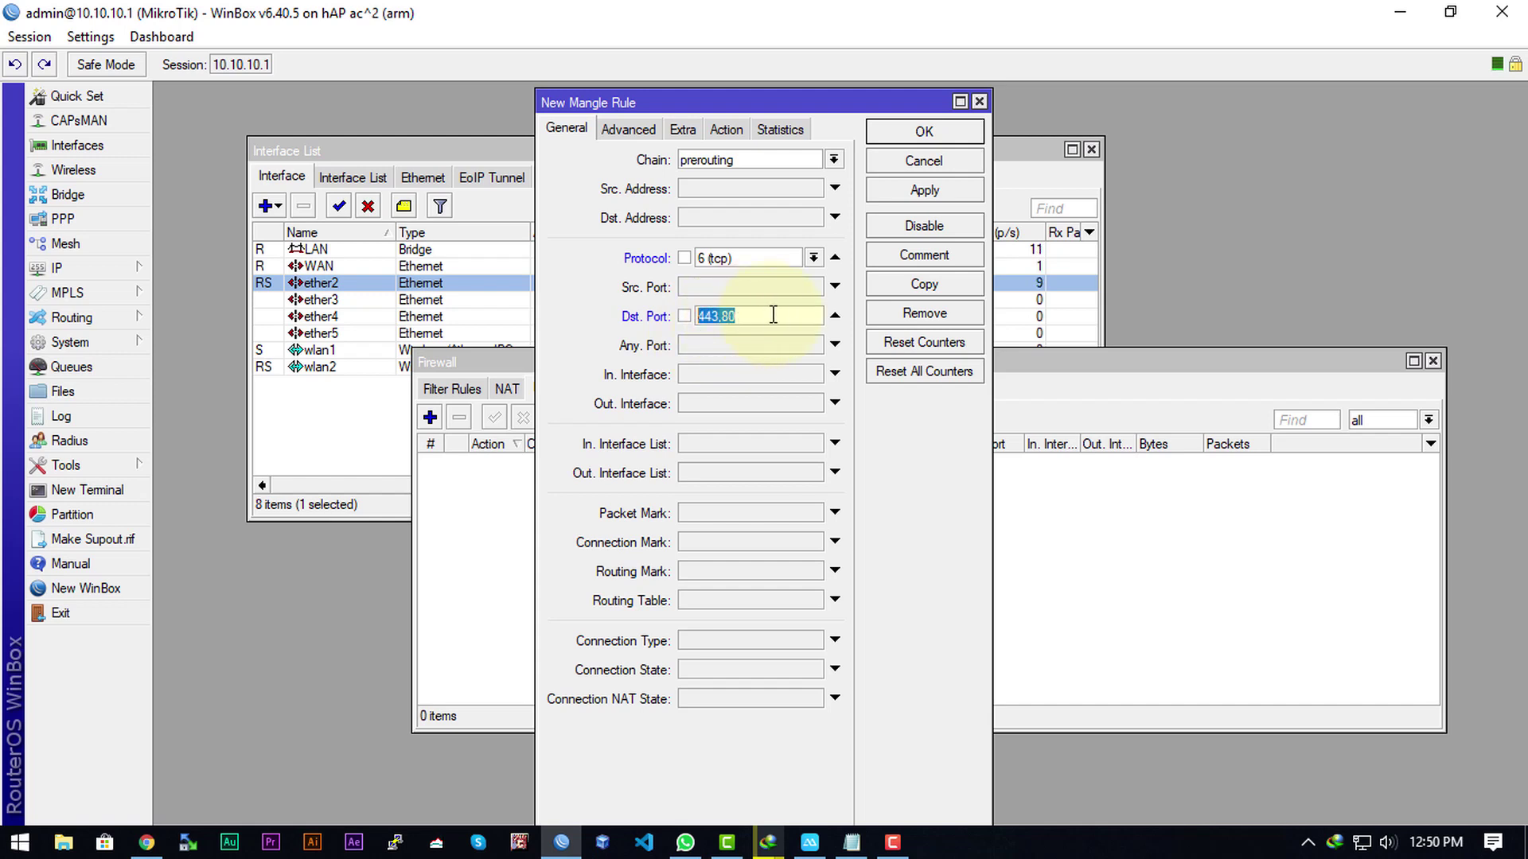
{"action": "left_click", "coordinate": [766, 315]}
Step: Set the rule's action to mark connection with new connection mark Con_HeavyTrafic and apply it
{"action": "left_click", "coordinate": [725, 132]}
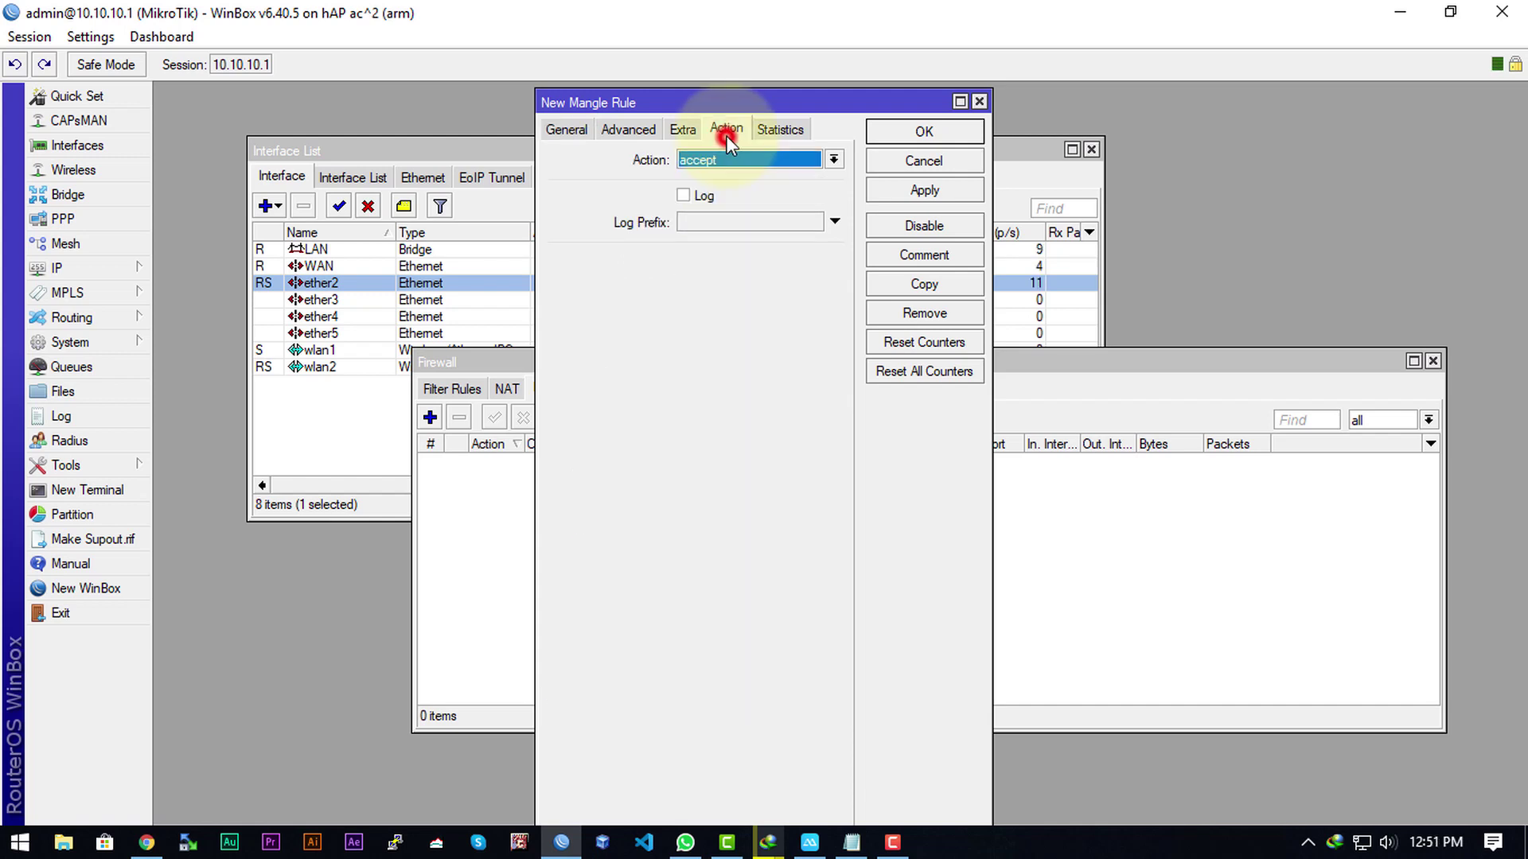
{"action": "left_click", "coordinate": [743, 159]}
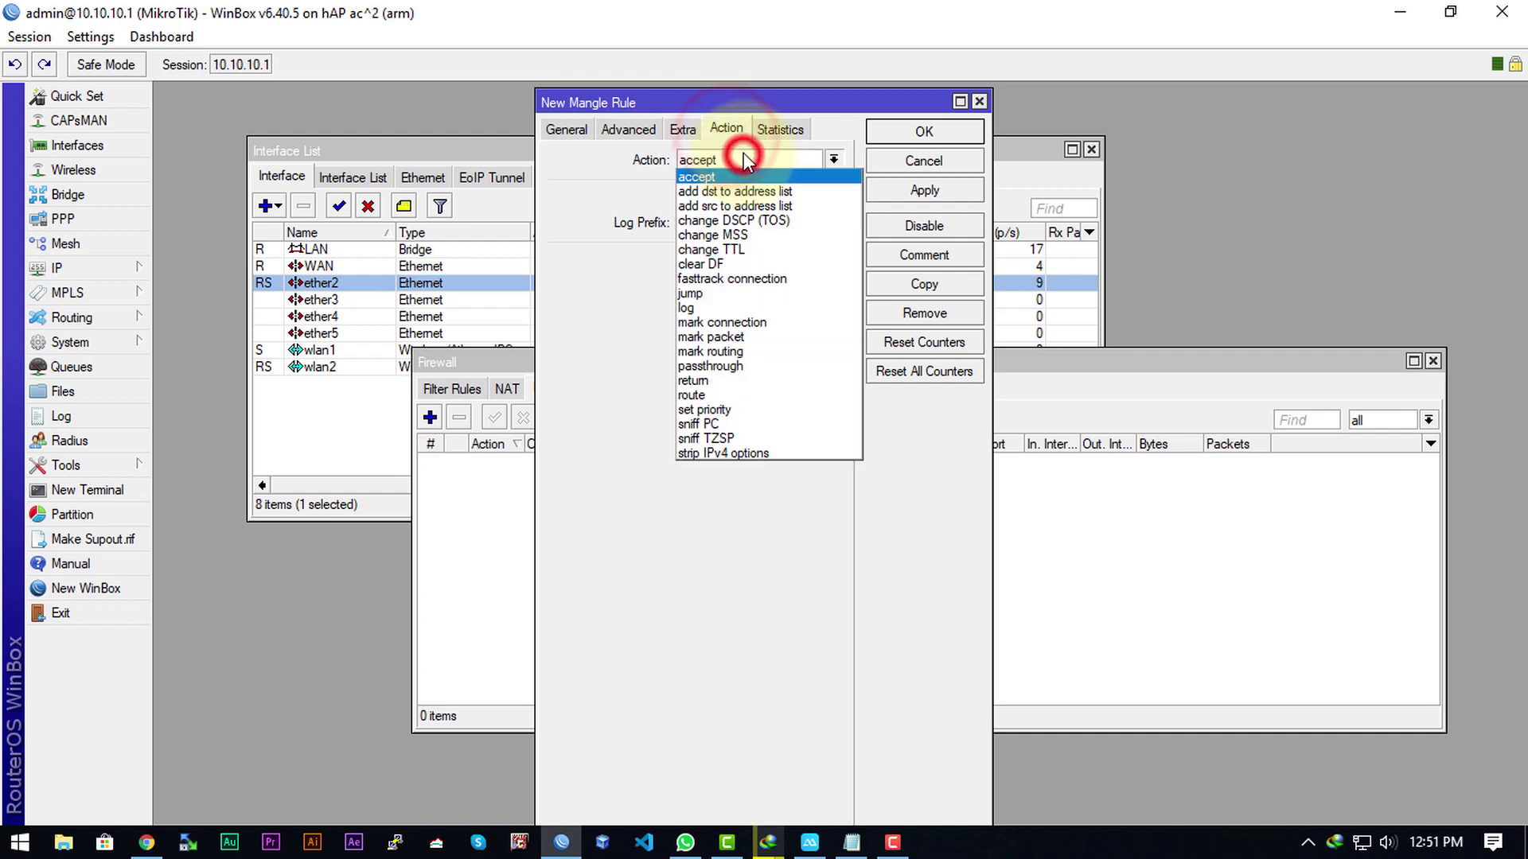
{"action": "left_click", "coordinate": [743, 323]}
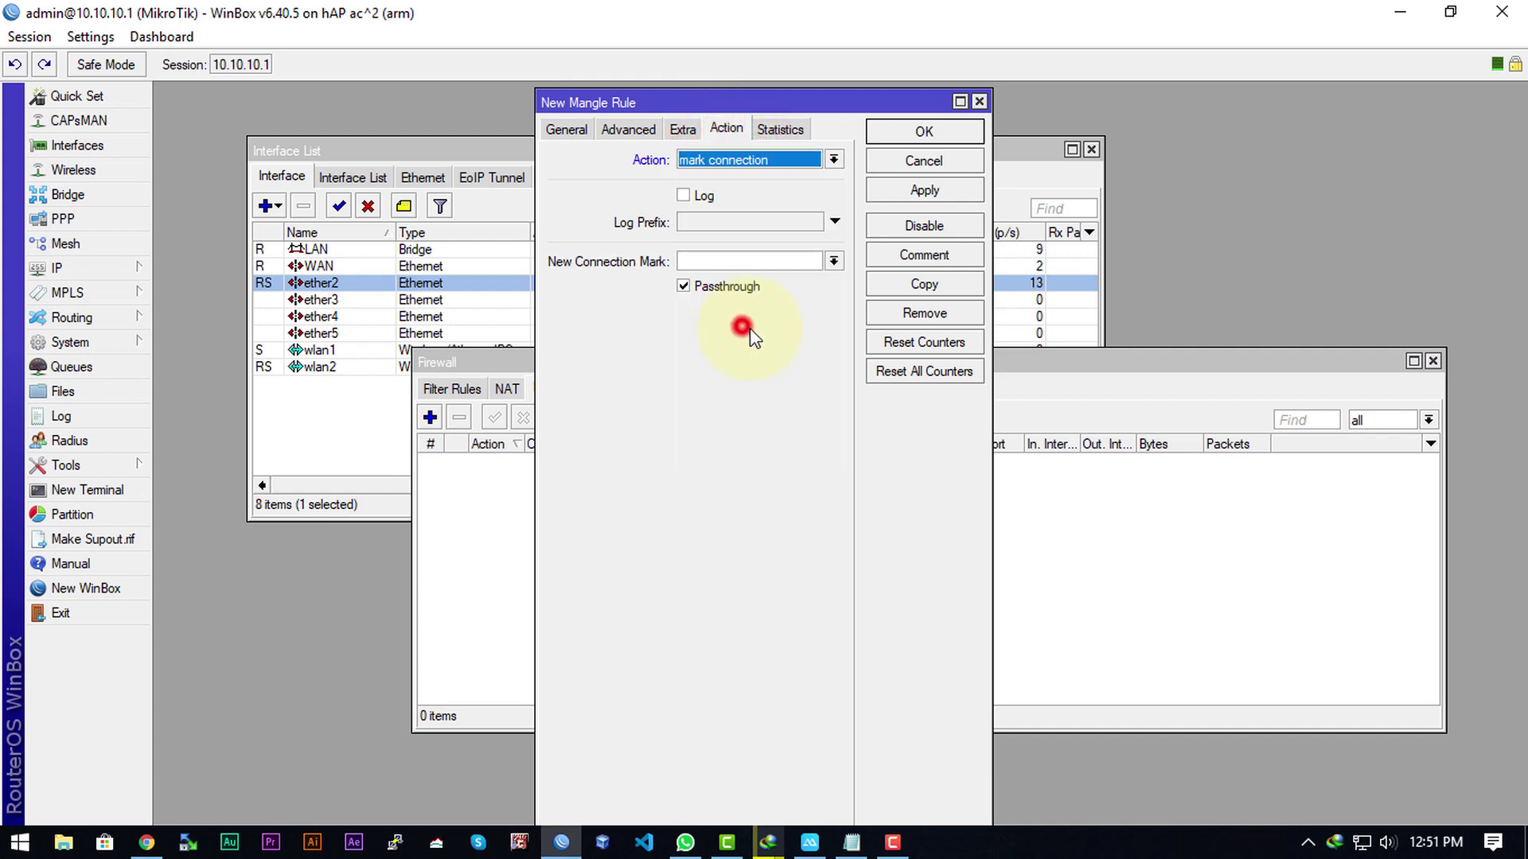
{"action": "left_click", "coordinate": [797, 261]}
{"action": "type", "text": "Con_HeavyTrafic"}
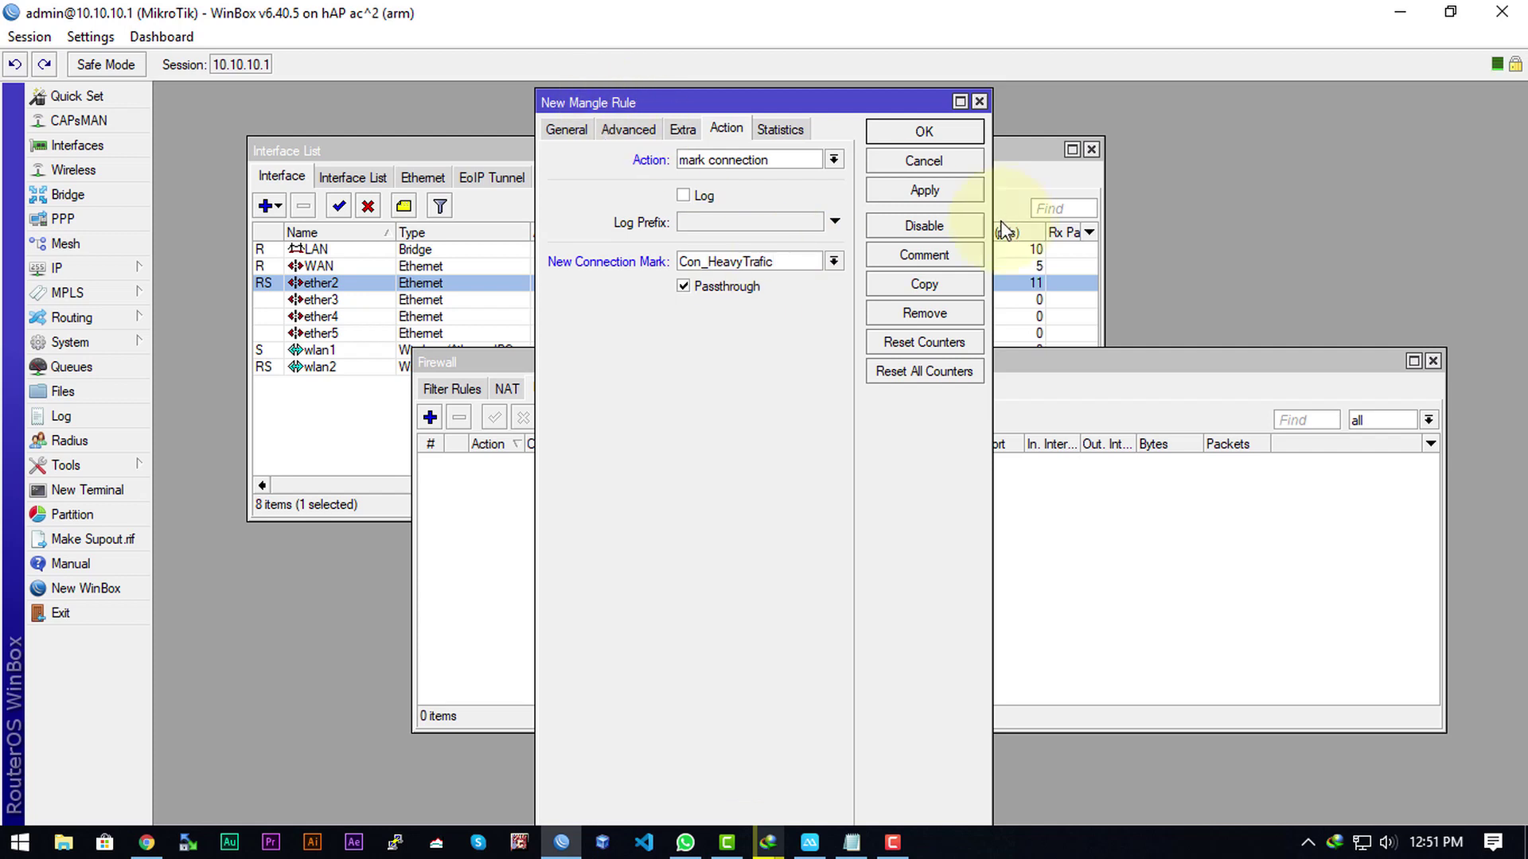
{"action": "left_click", "coordinate": [924, 191]}
Step: Review the applied rule's protocol and ports against the HTTP/HTTPS lines in the Notepad notes
{"action": "left_click", "coordinate": [566, 129]}
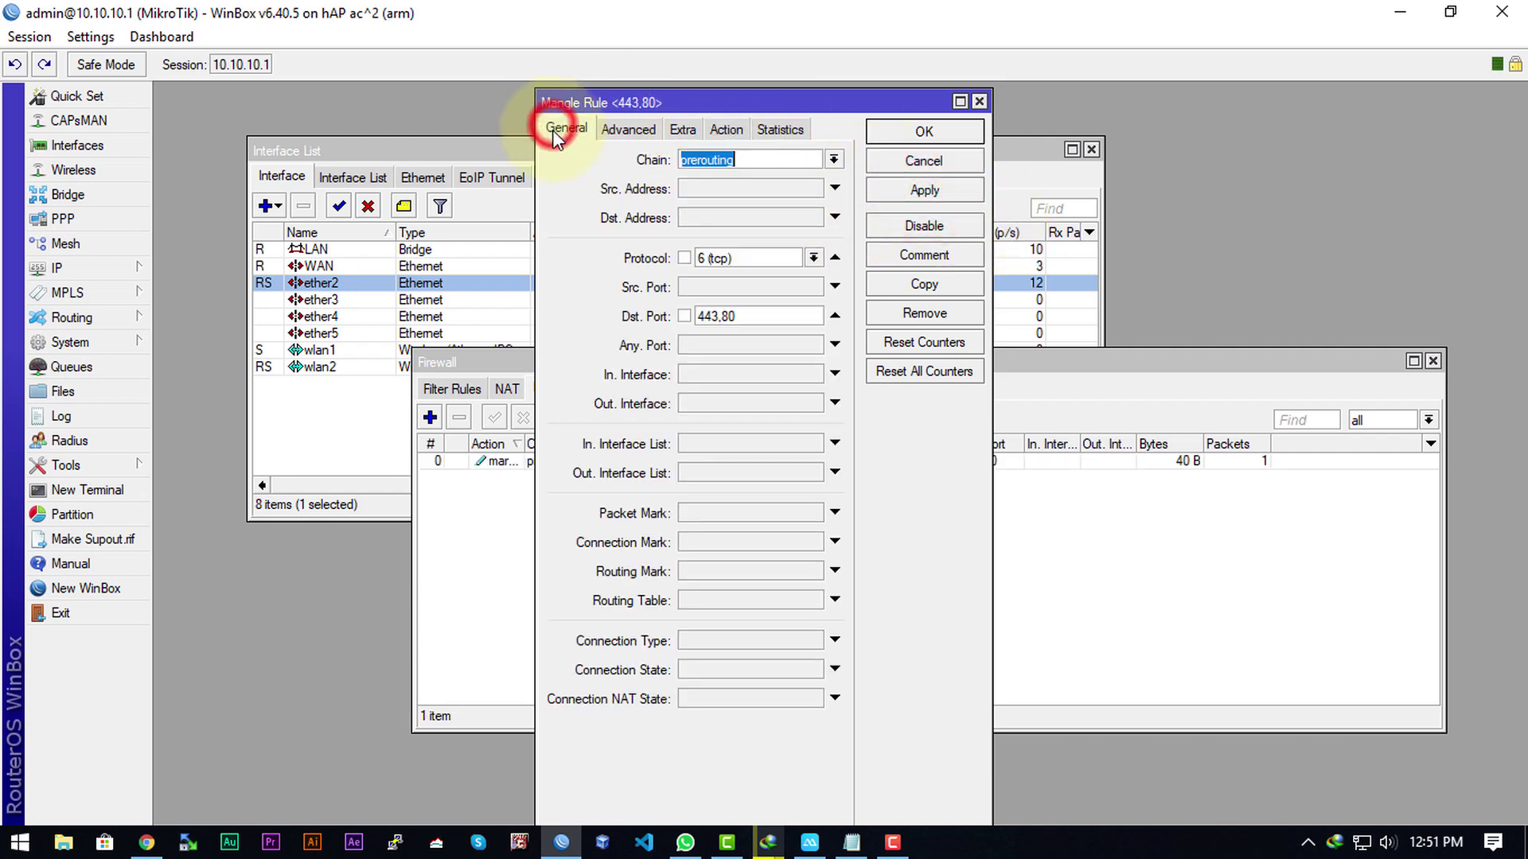
{"action": "left_click", "coordinate": [734, 259]}
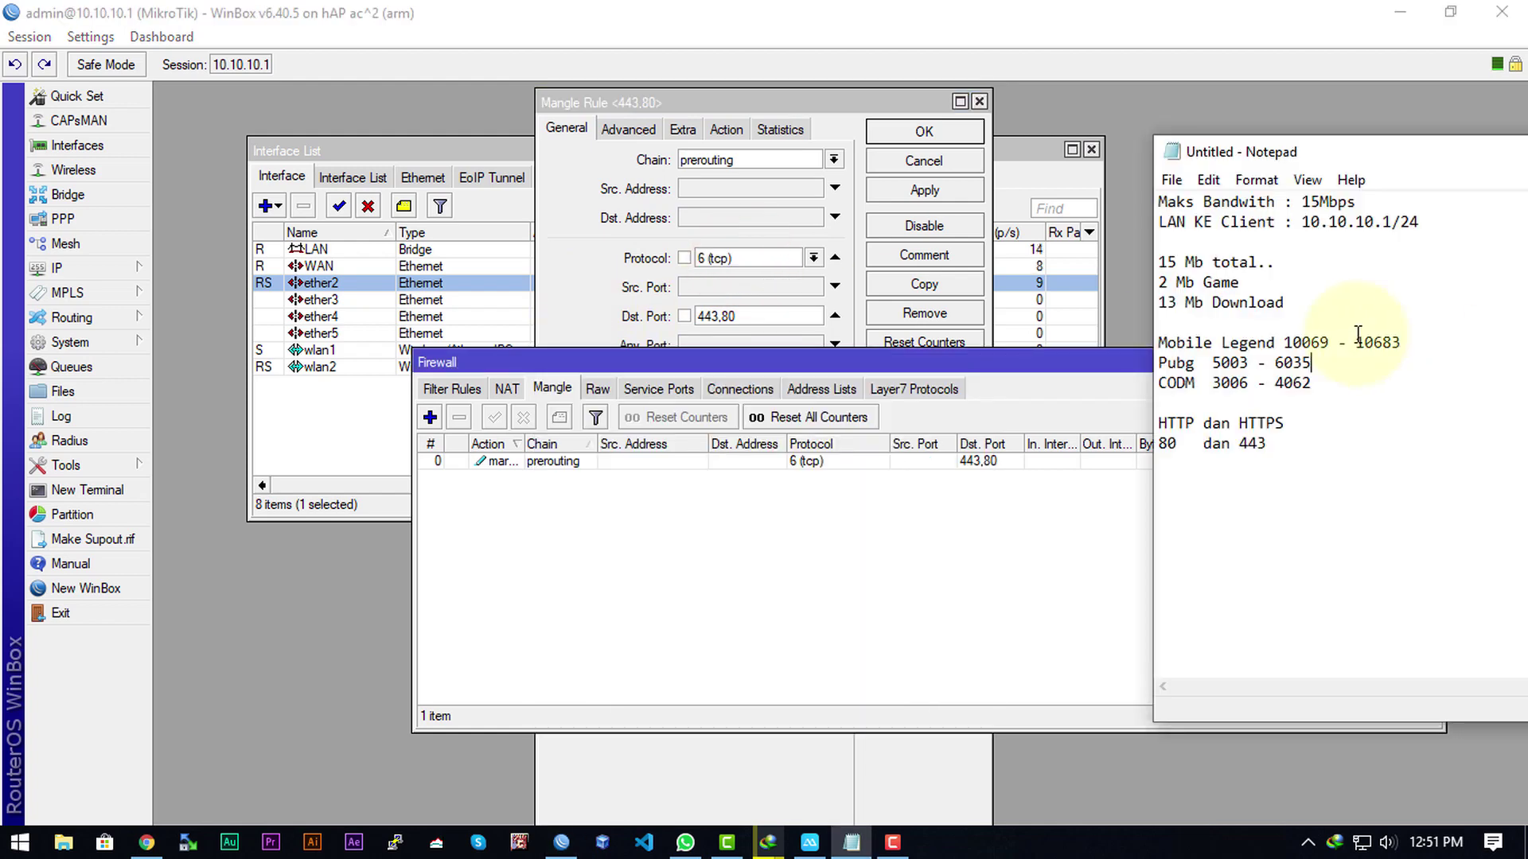
{"action": "left_click_drag", "start_coordinate": [1287, 443], "coordinate": [1134, 427]}
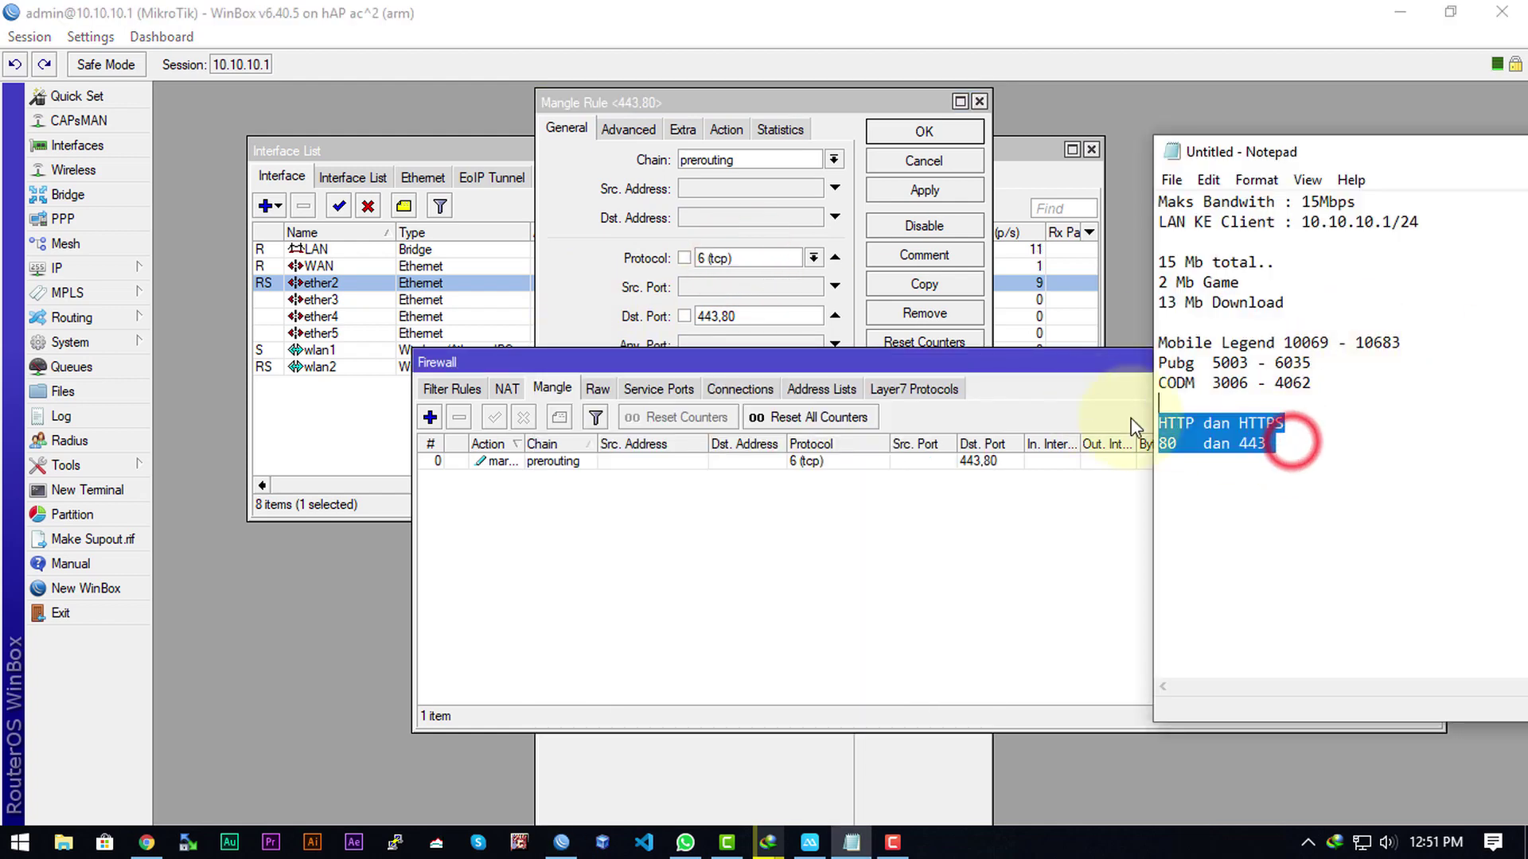
Step: Duplicate the tcp mangle rule for ports 443,80, set the copy's protocol to udp, and save both rules
{"action": "left_click", "coordinate": [575, 263]}
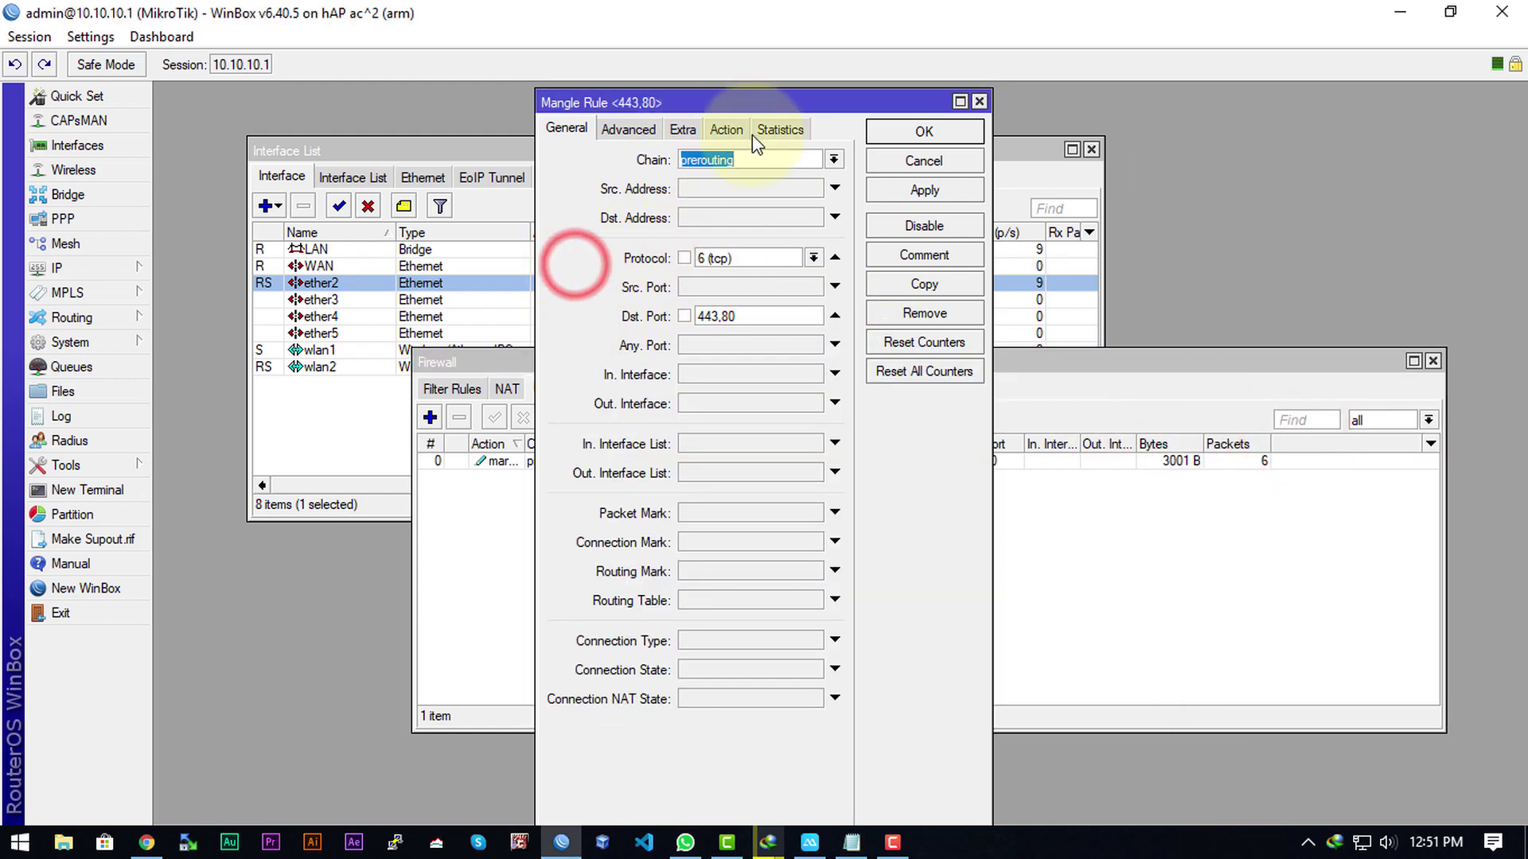
{"action": "left_click", "coordinate": [980, 102]}
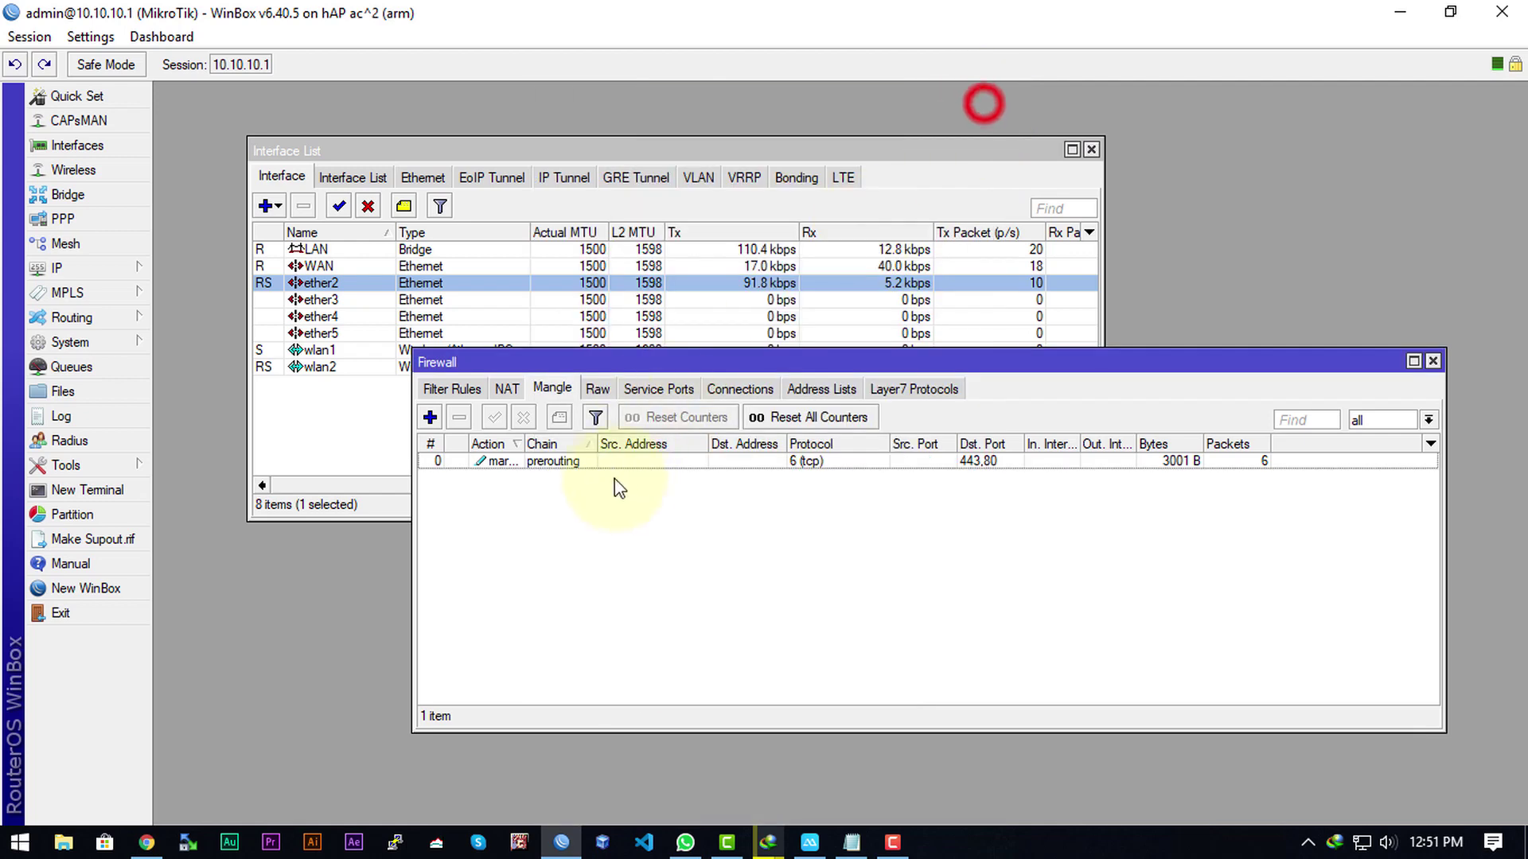
{"action": "left_click", "coordinate": [1059, 510]}
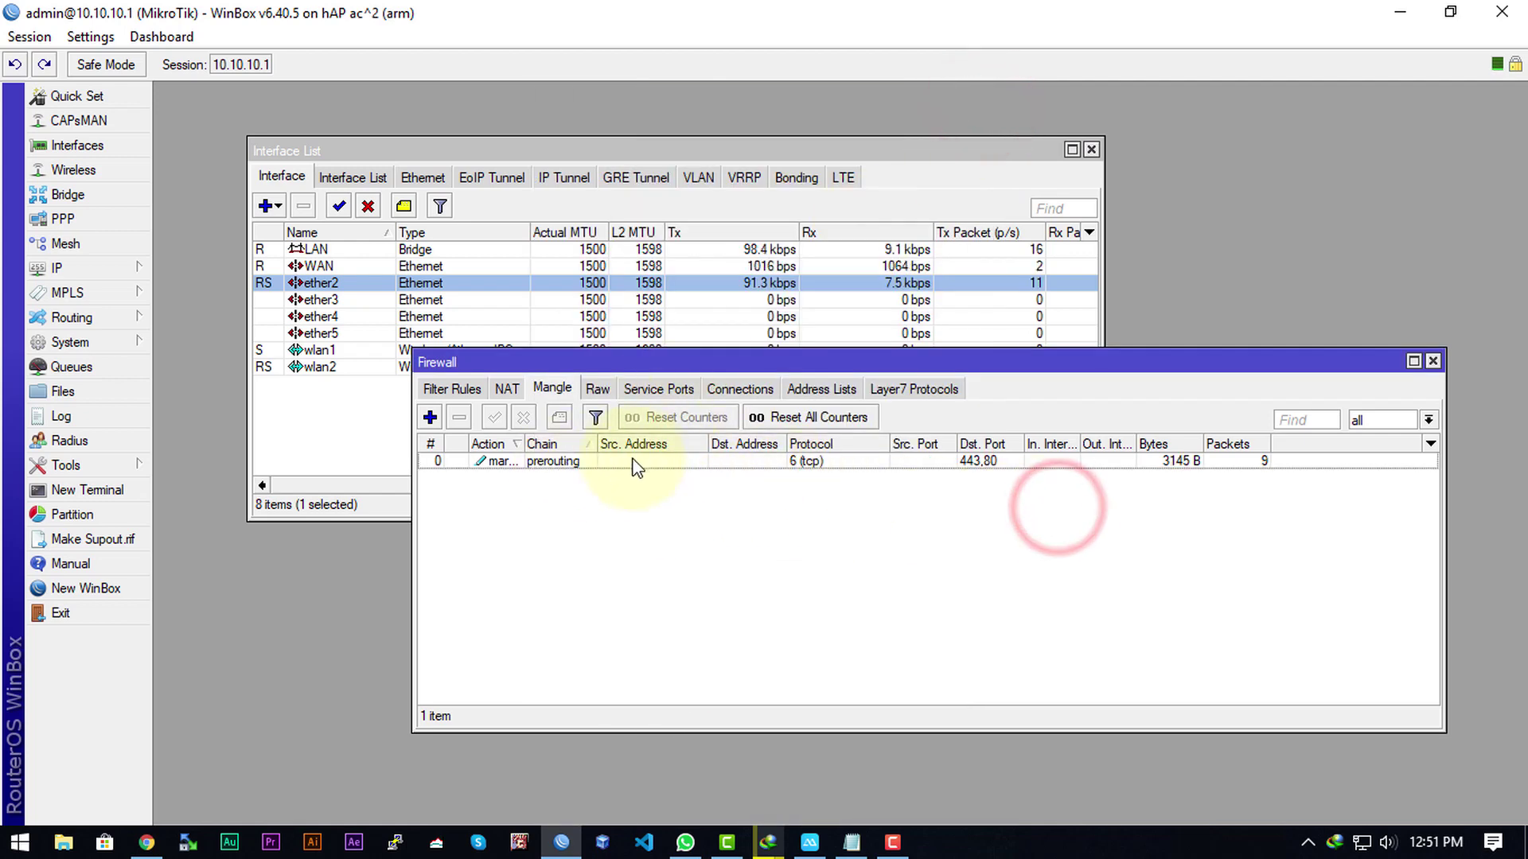
{"action": "double_click", "coordinate": [593, 463]}
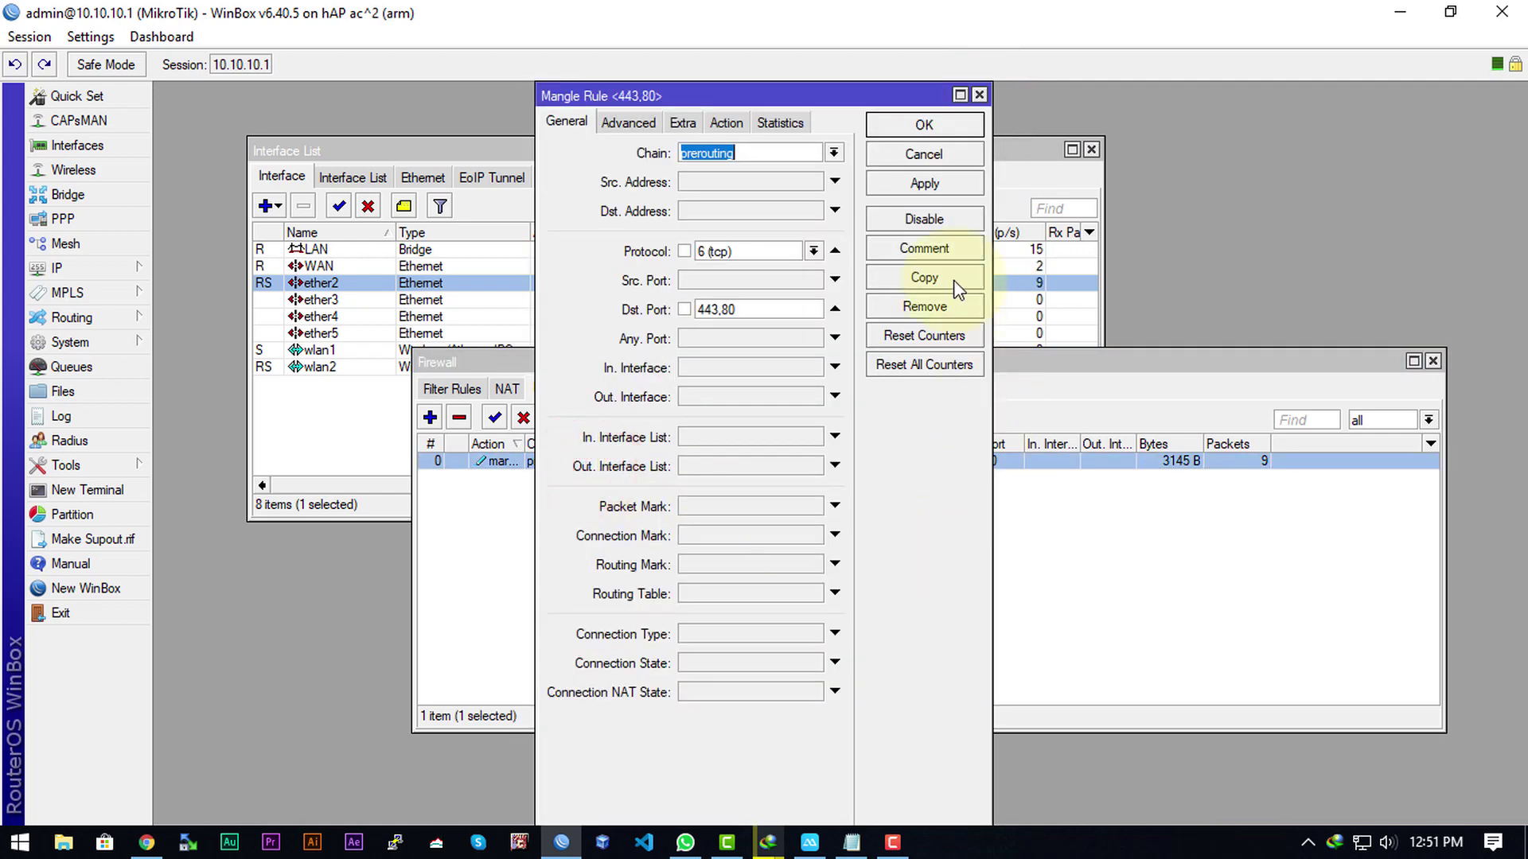
{"action": "left_click", "coordinate": [957, 287]}
{"action": "left_click", "coordinate": [833, 253]}
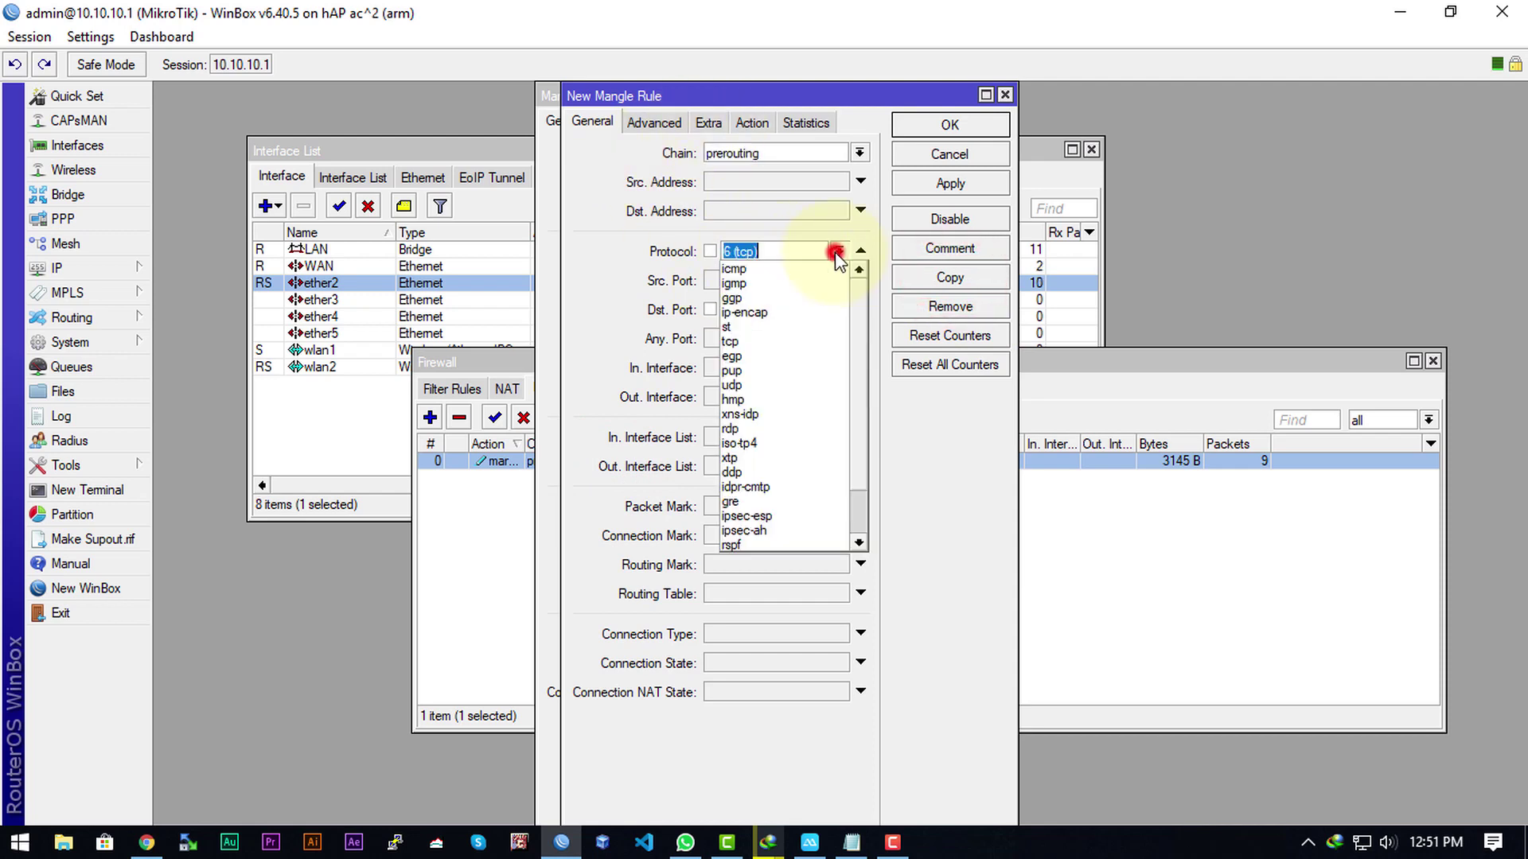
{"action": "left_click", "coordinate": [736, 385]}
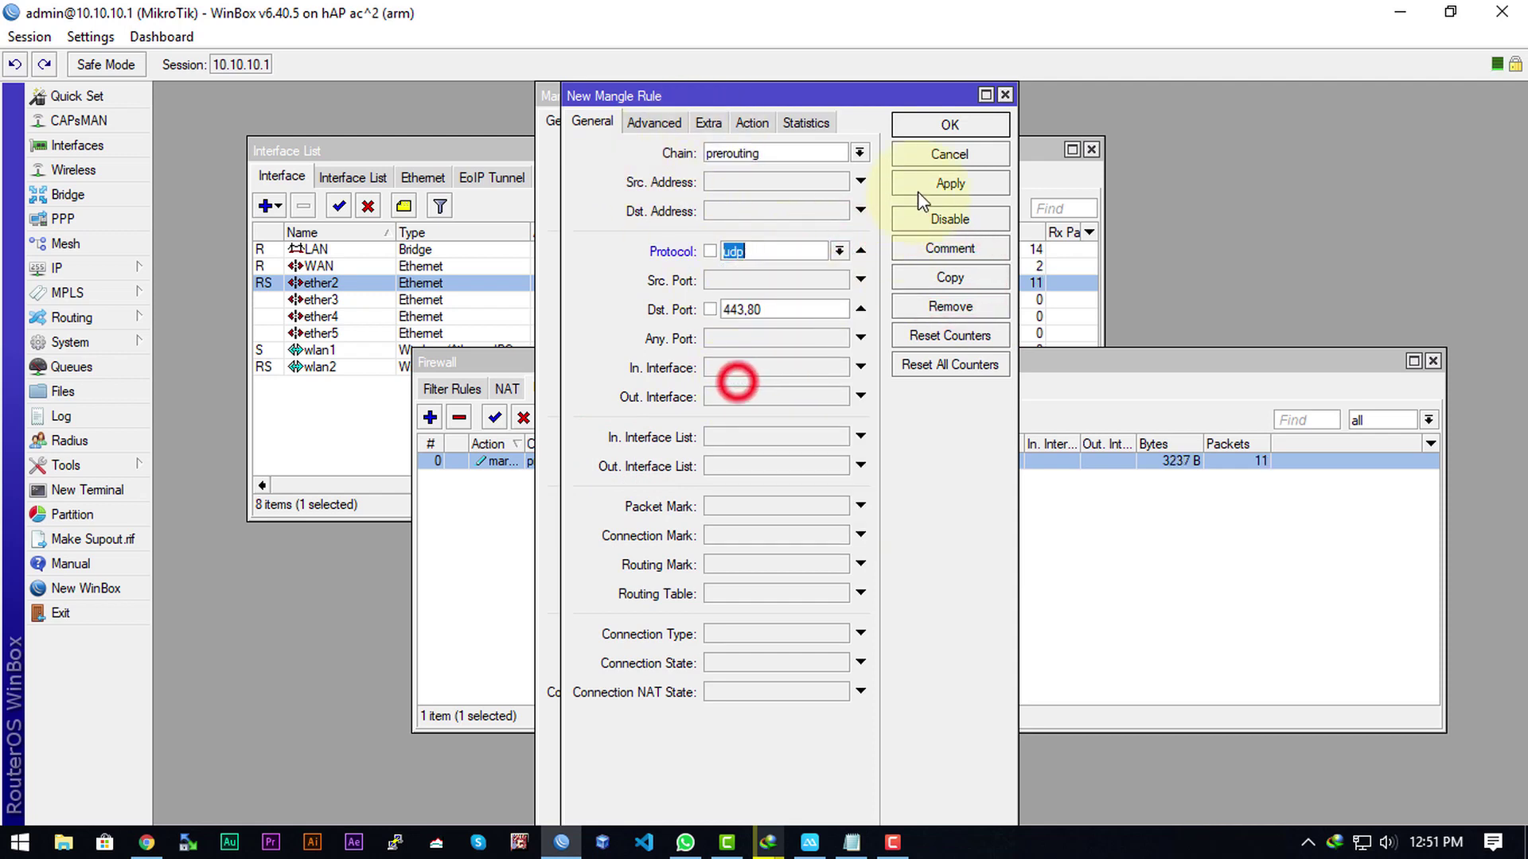
{"action": "left_click", "coordinate": [929, 125]}
{"action": "left_click", "coordinate": [930, 126]}
Step: Compare the chain, protocol and destination ports of the tcp and udp rules in the mangle list
{"action": "left_click", "coordinate": [867, 525]}
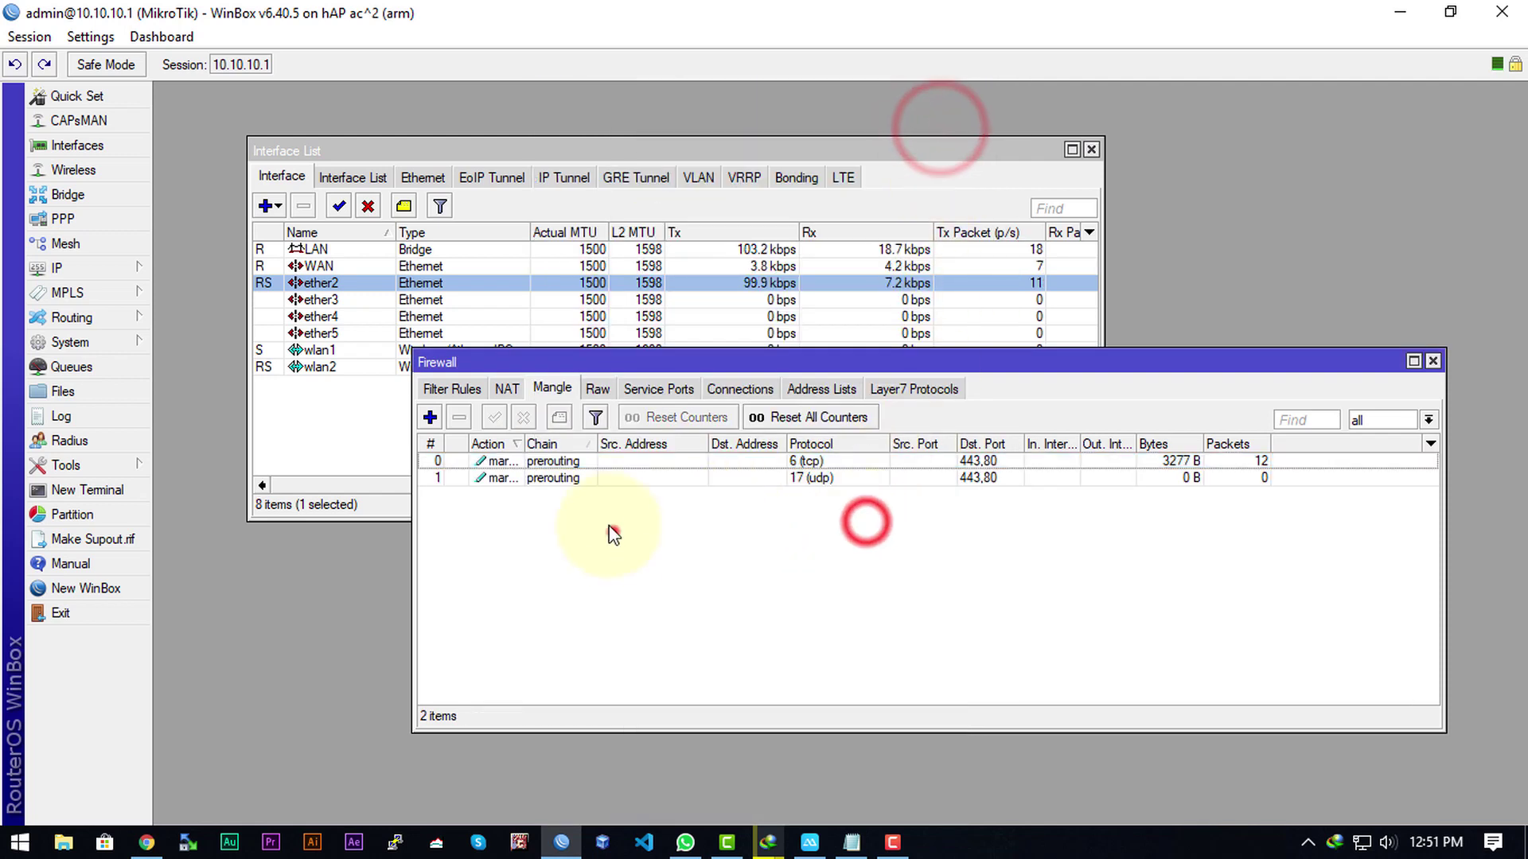
{"action": "left_click", "coordinate": [612, 533]}
{"action": "left_click", "coordinate": [557, 478]}
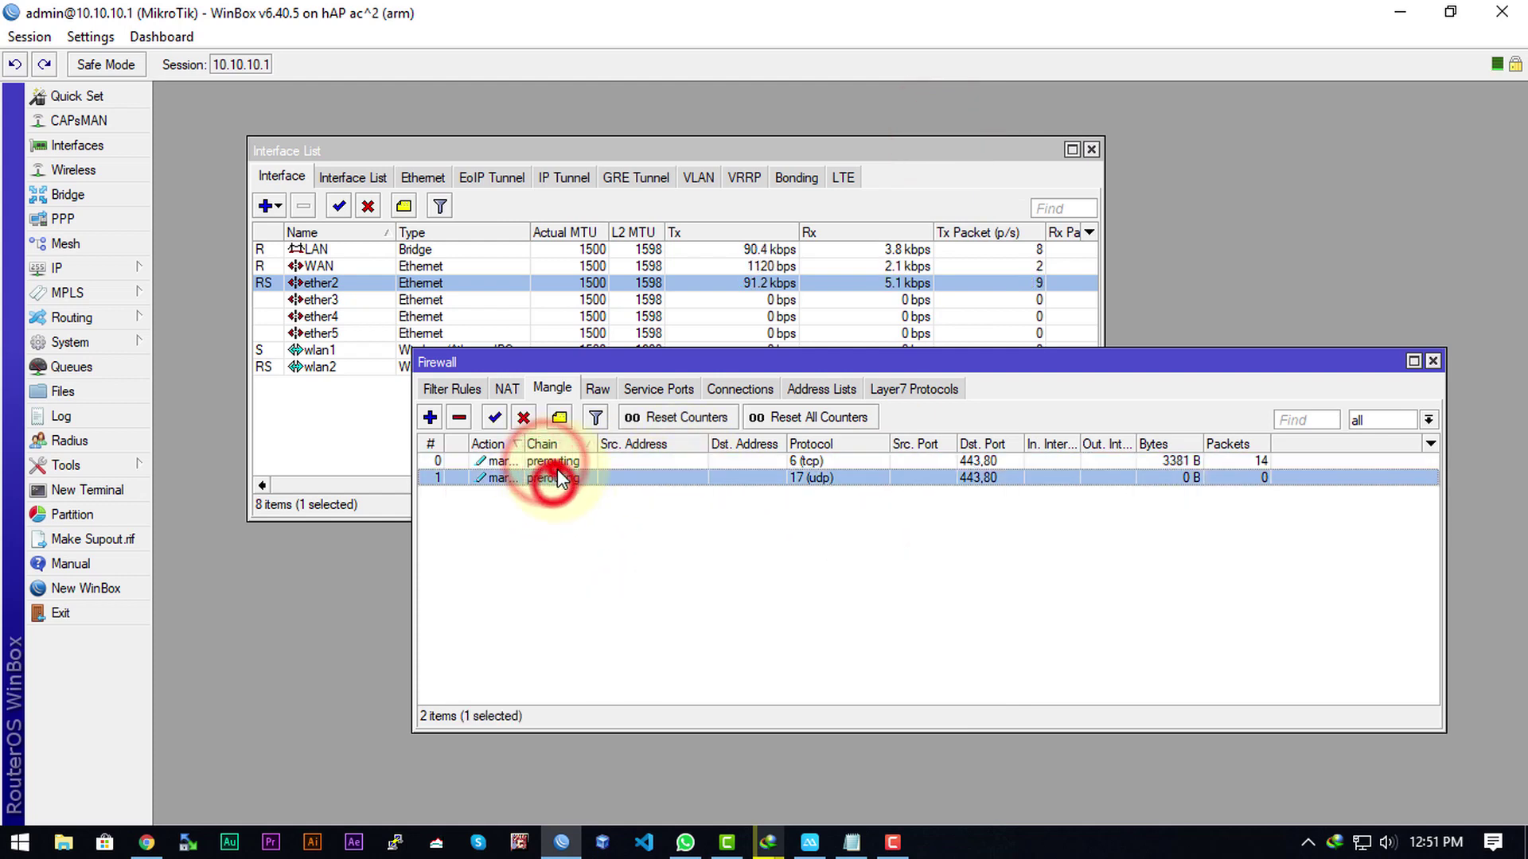
{"action": "left_click", "coordinate": [557, 462]}
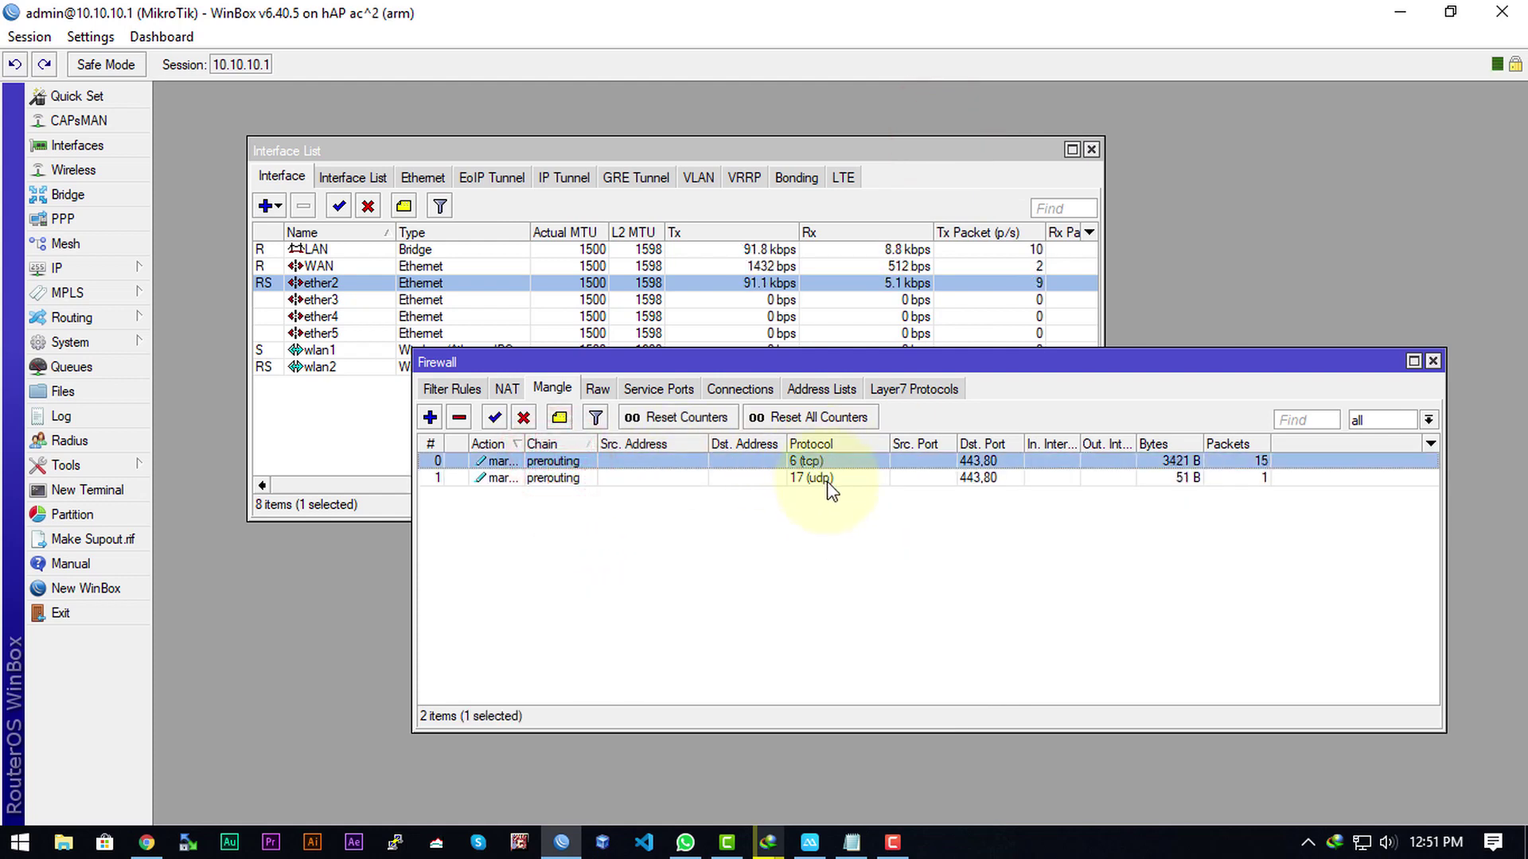
{"action": "left_click", "coordinate": [827, 487]}
{"action": "left_click", "coordinate": [995, 463]}
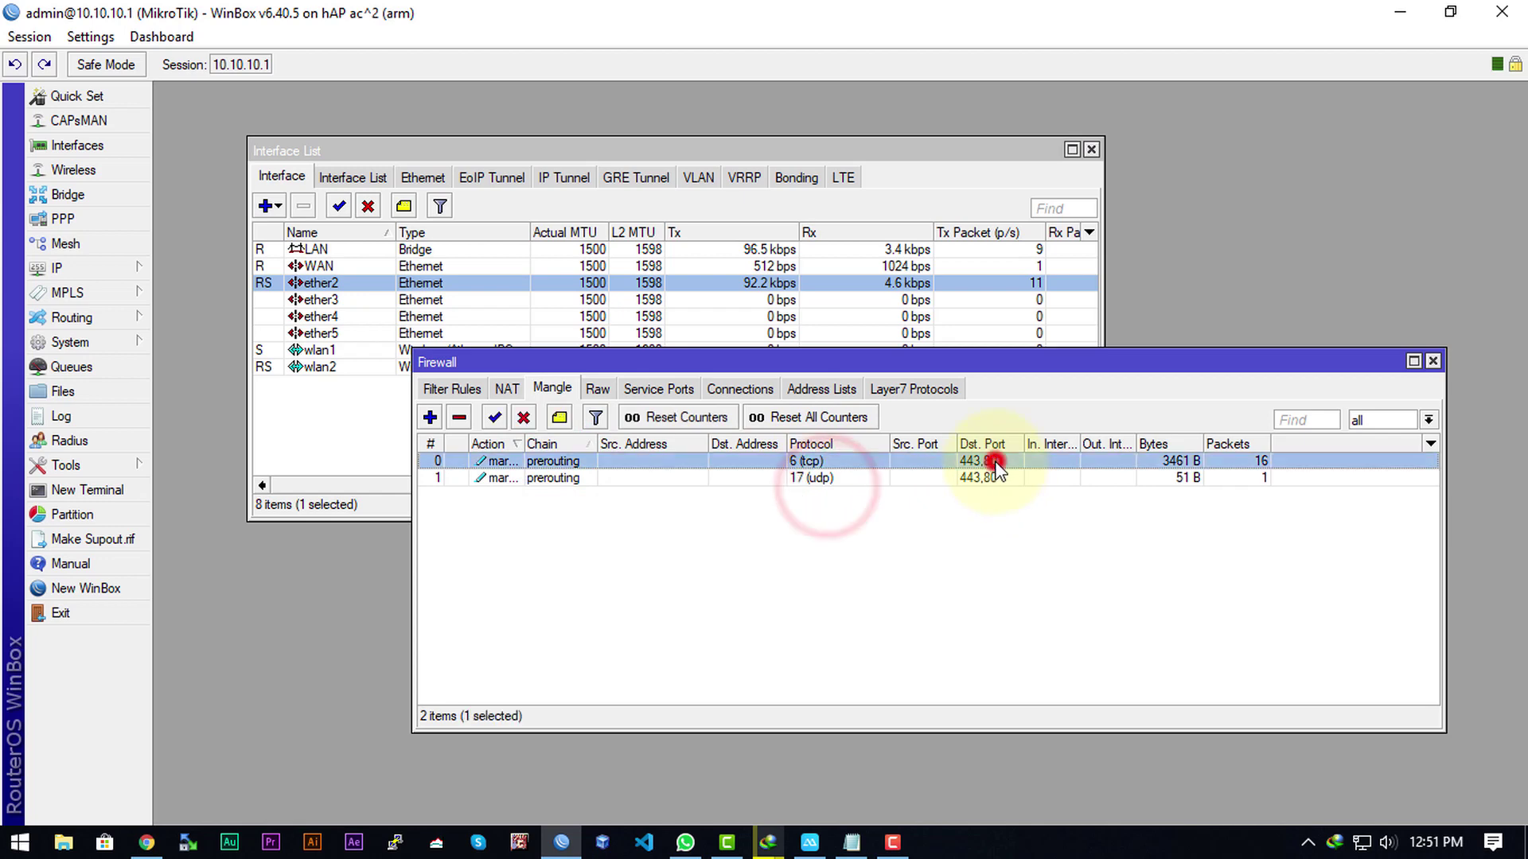
Step: Enter source address 10.10.10.1/24 in the tcp mangle rule, following the LAN client line in the notes
{"action": "left_click", "coordinate": [613, 461]}
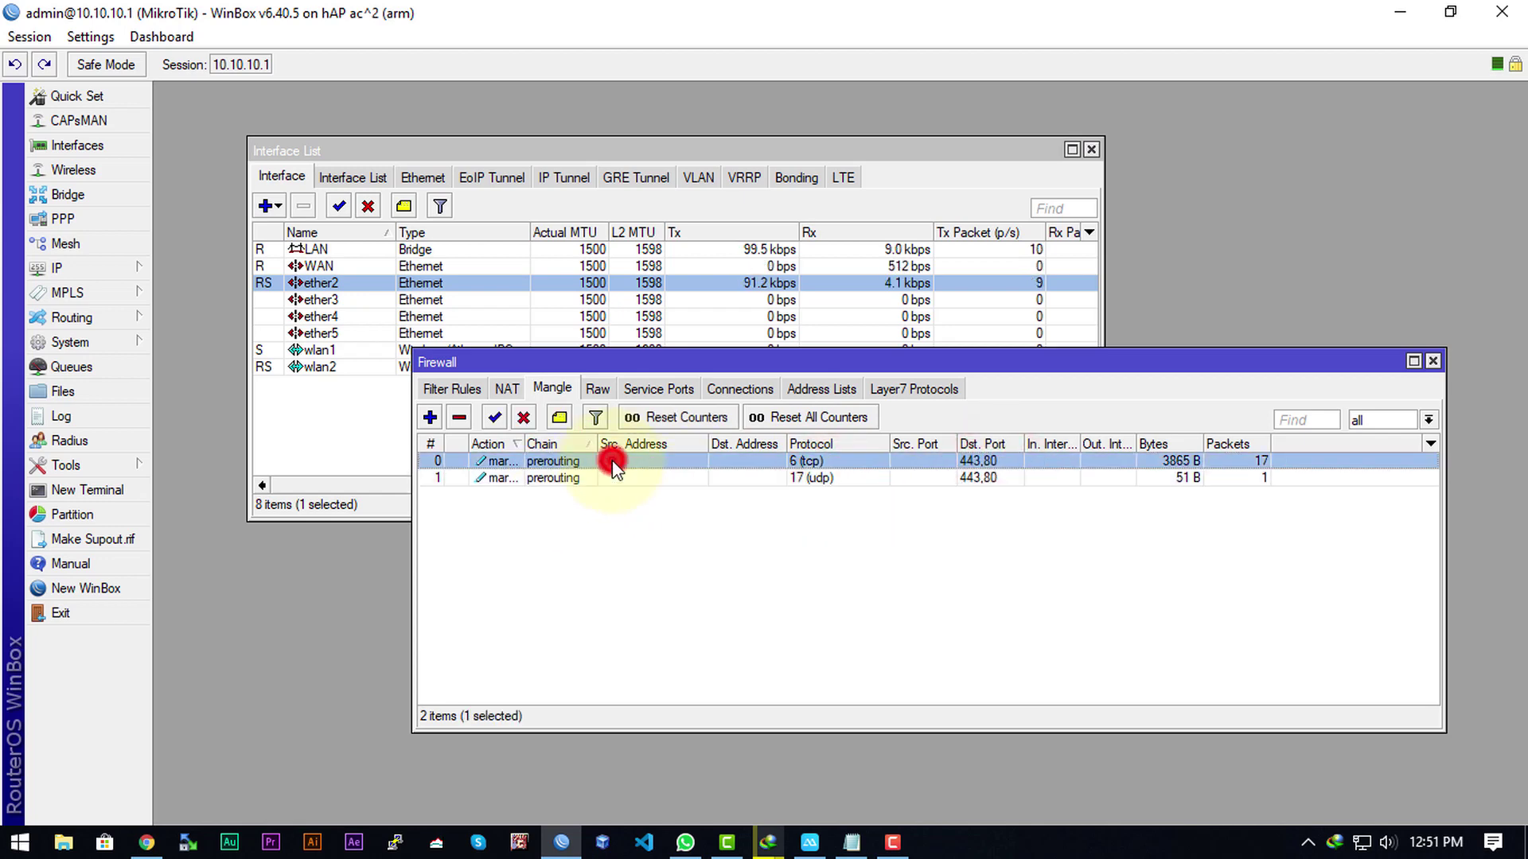
{"action": "double_click", "coordinate": [612, 460]}
{"action": "left_click", "coordinate": [713, 182]}
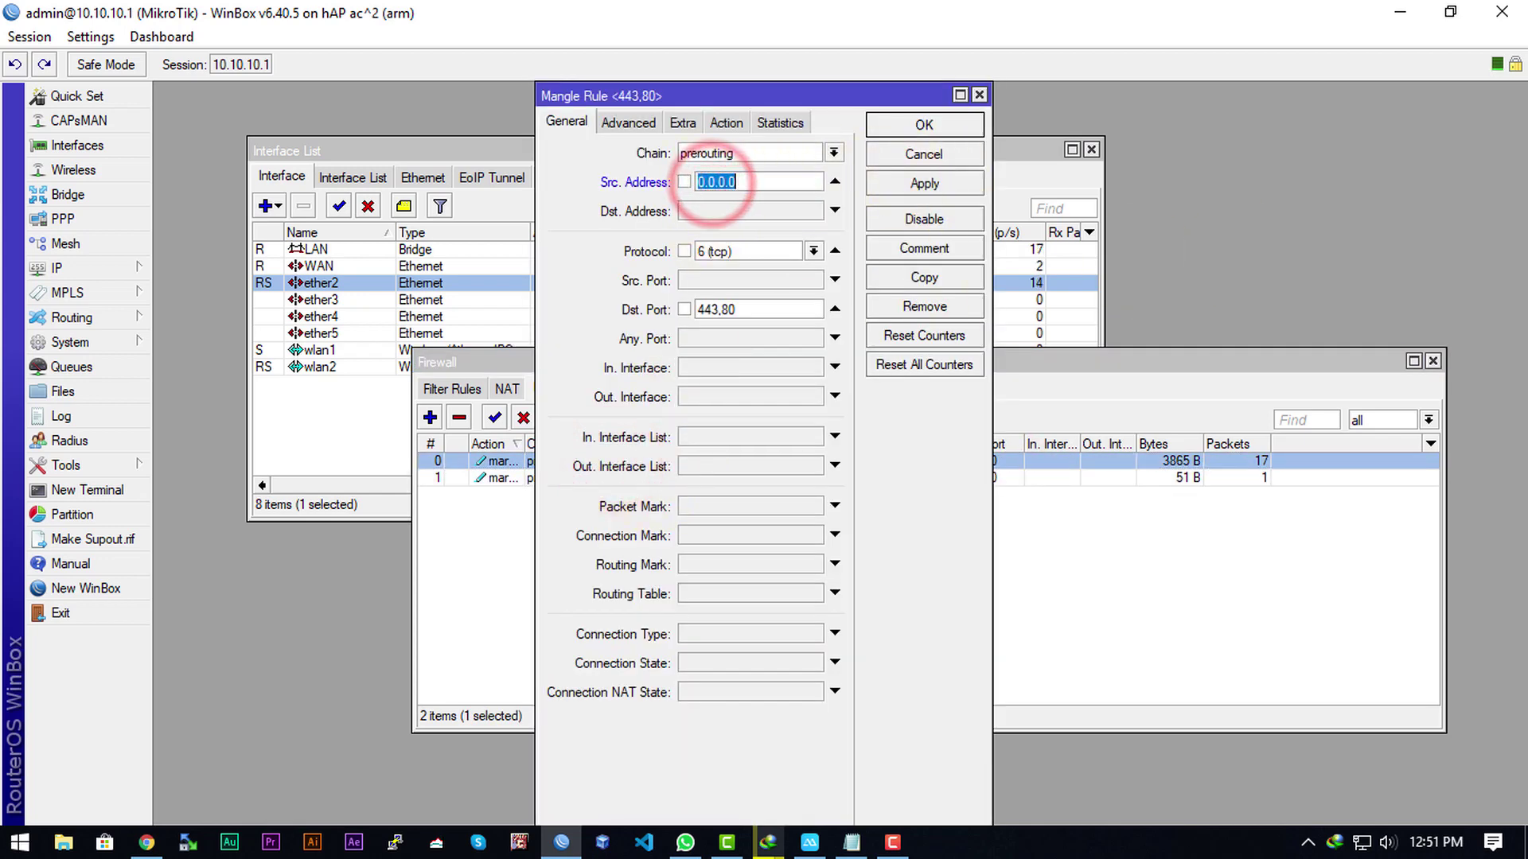
{"action": "key", "text": "alt+Tab"}
{"action": "left_click_drag", "start_coordinate": [1160, 222], "coordinate": [1424, 222]}
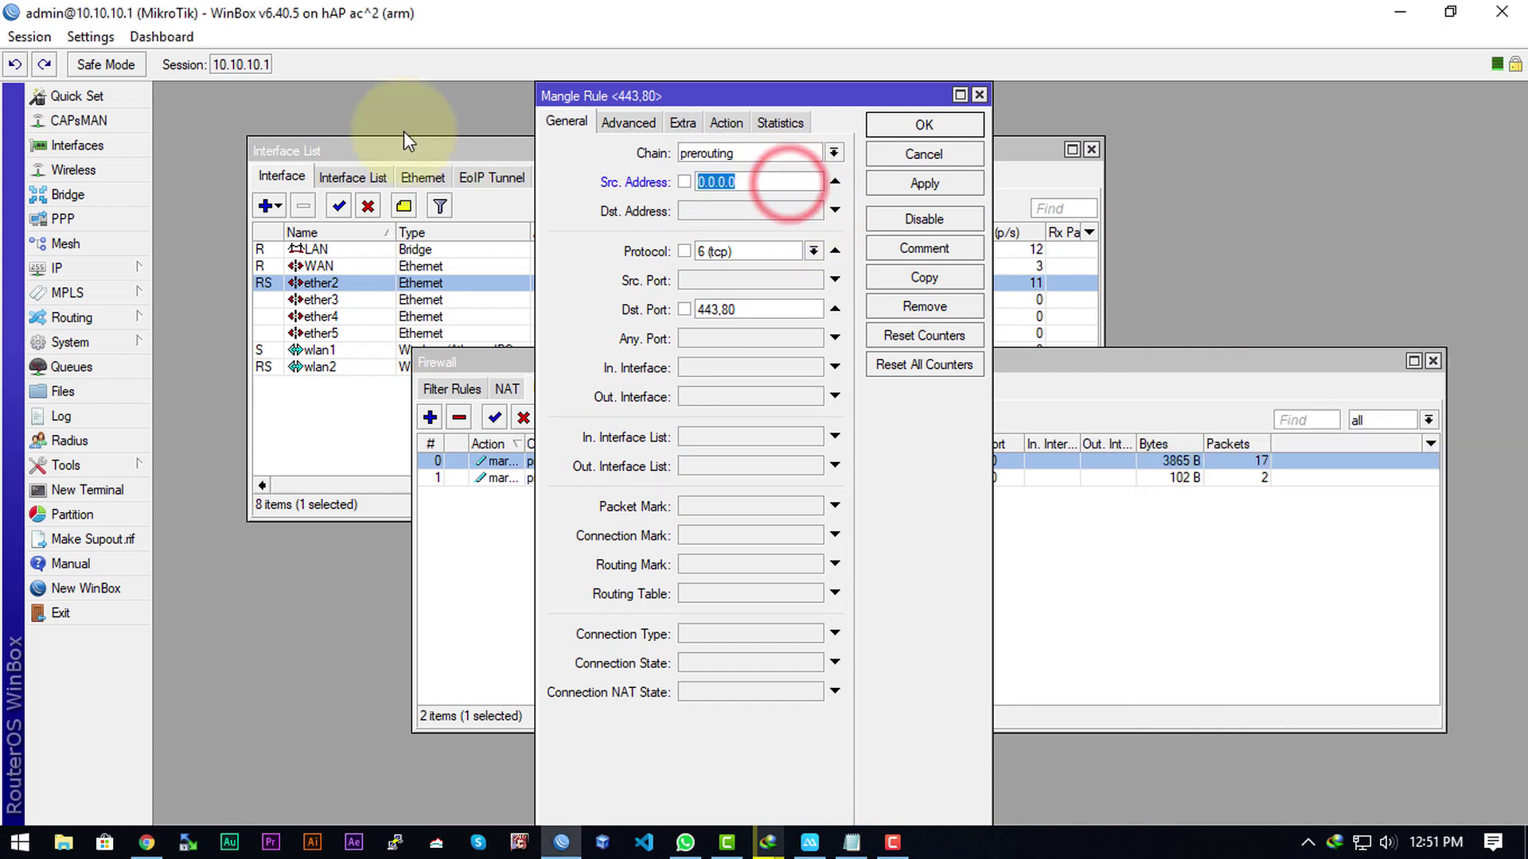
{"action": "type", "text": "10"}
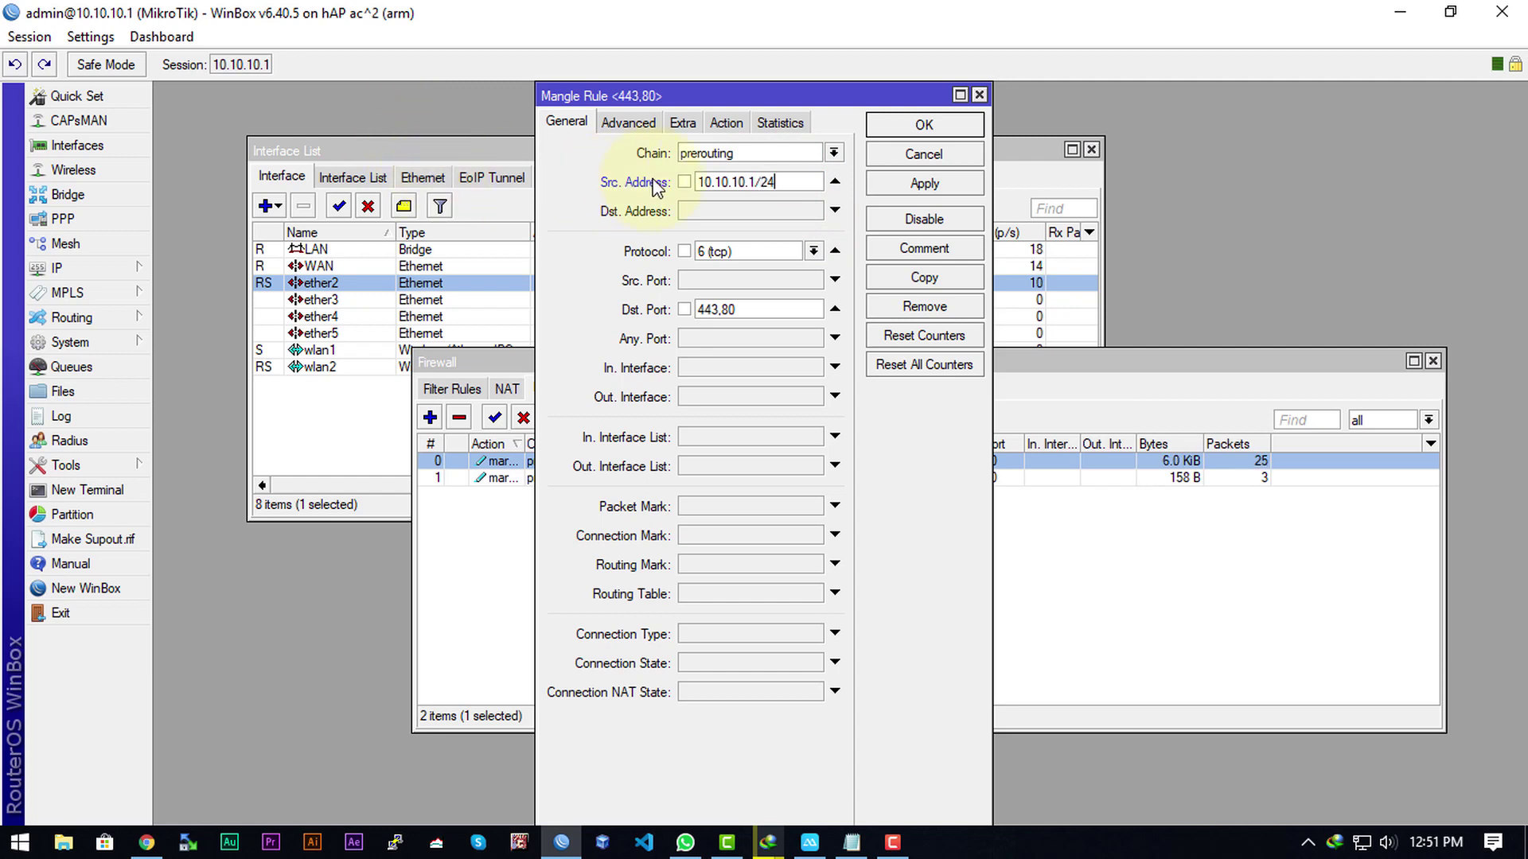
{"action": "left_click", "coordinate": [755, 186]}
Step: Check the LAN interface's address and network in the router's IP address list
{"action": "left_click", "coordinate": [127, 270]}
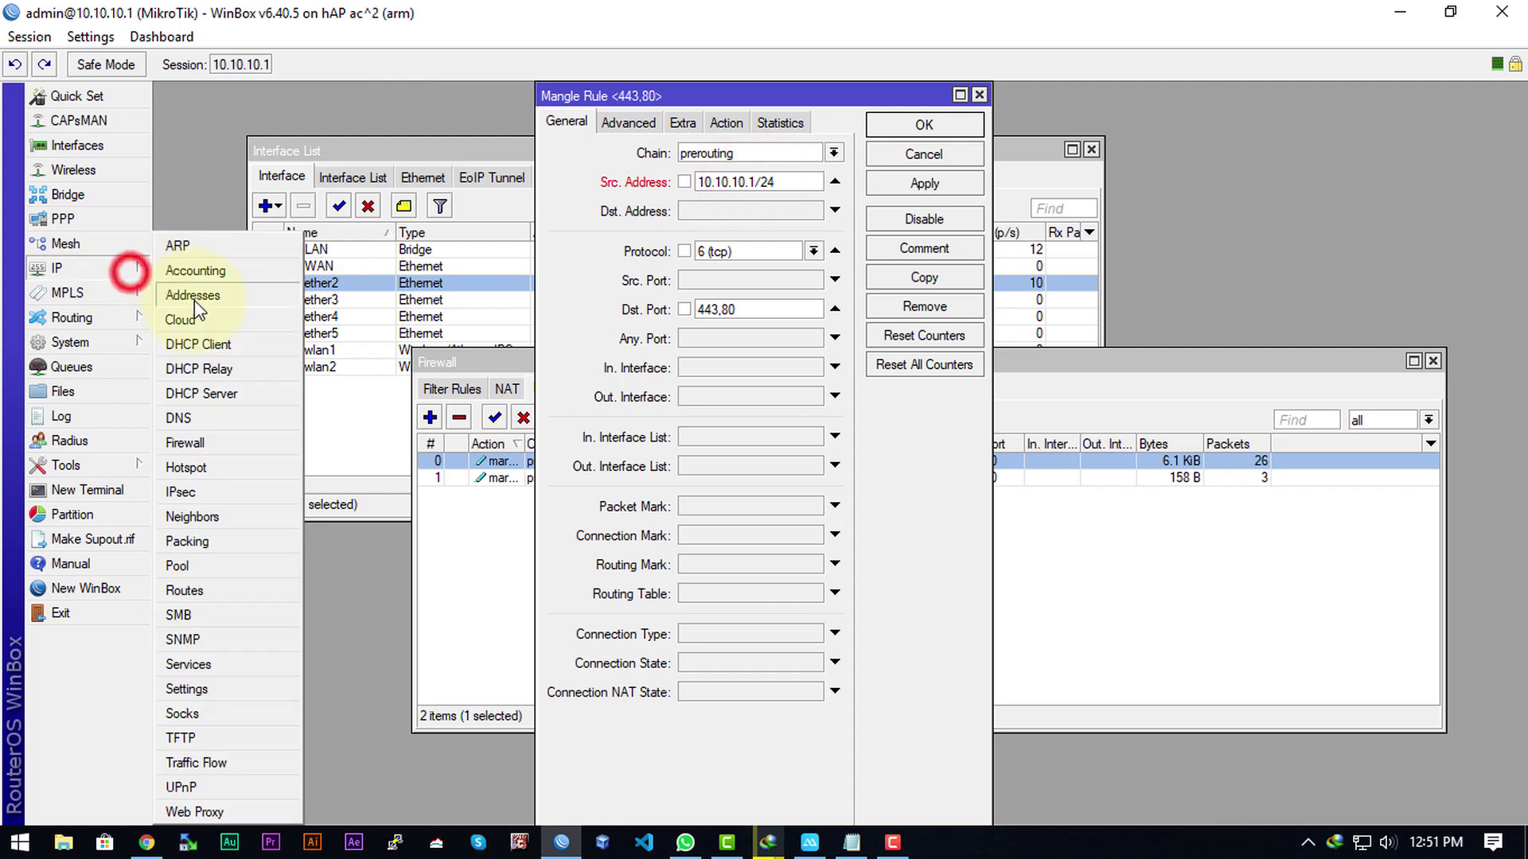
{"action": "left_click", "coordinate": [201, 295]}
{"action": "left_click", "coordinate": [659, 399]}
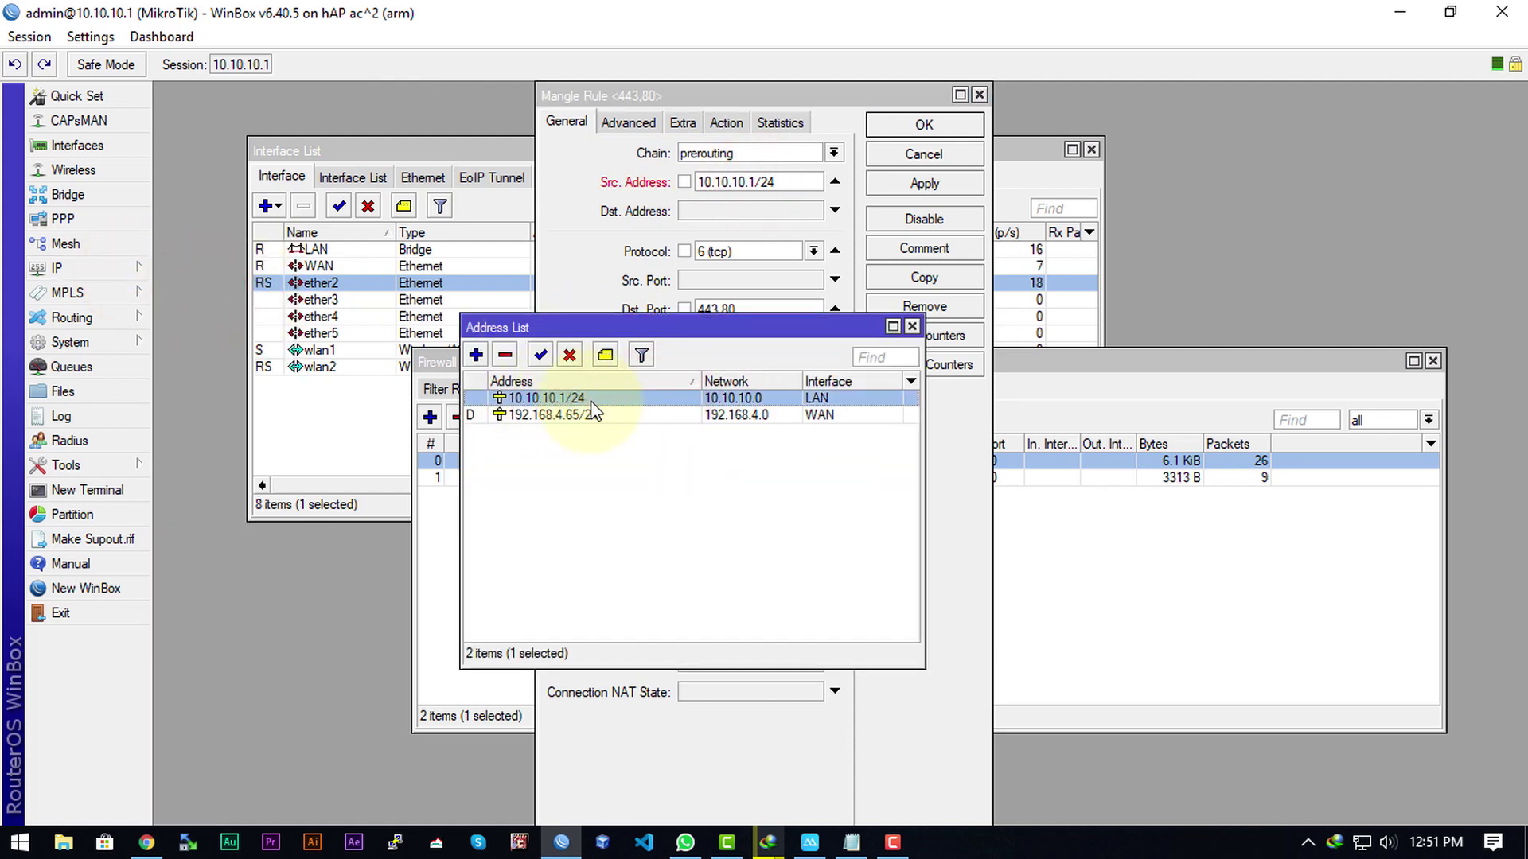
{"action": "left_click", "coordinate": [912, 326]}
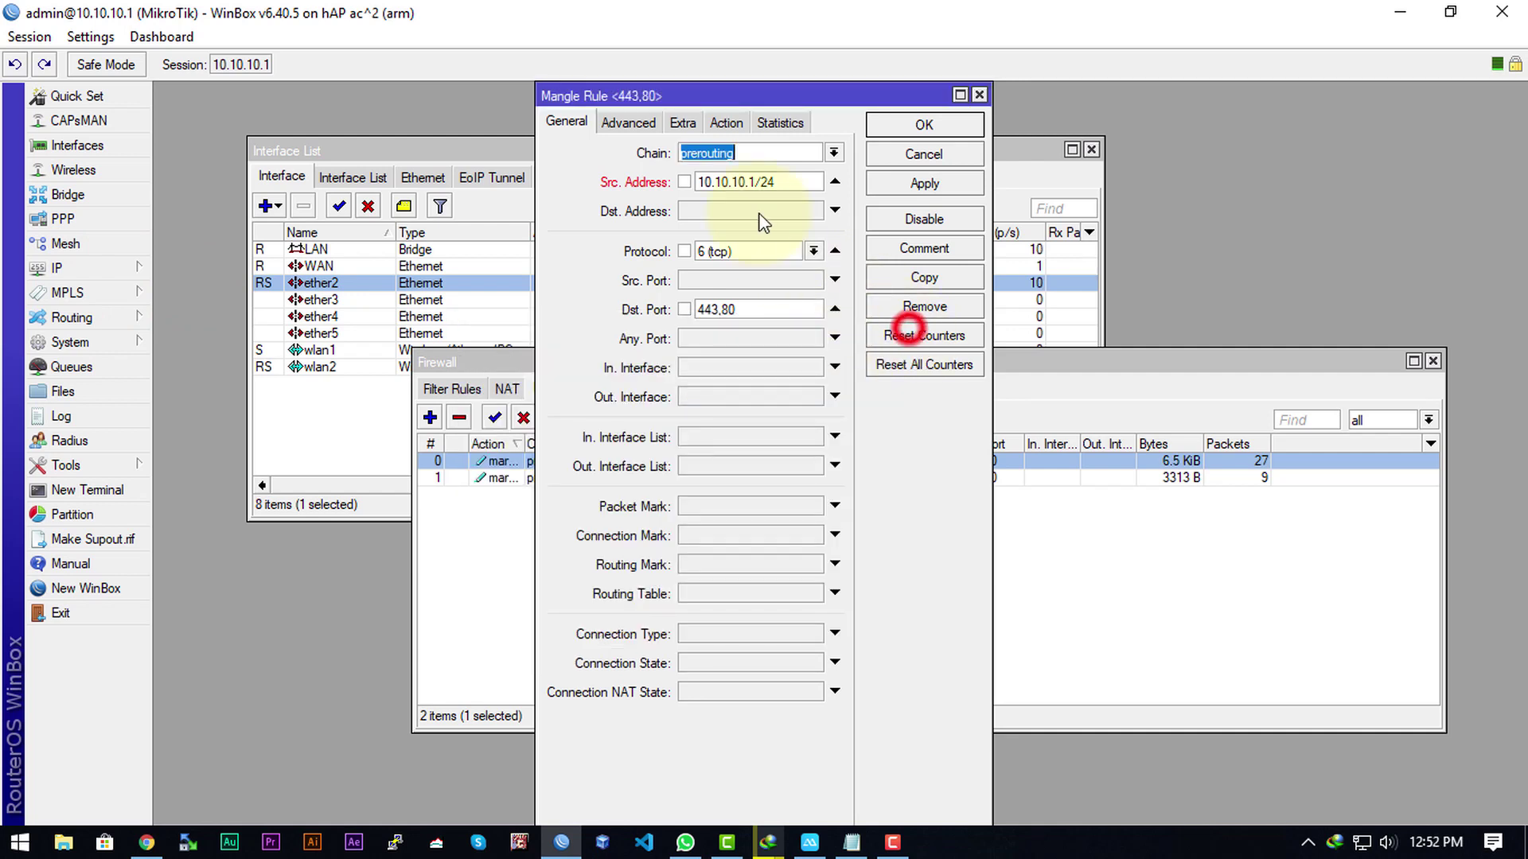
Step: Correct the tcp mangle rule's source address to the network 10.10.10.0/24 and save the rule
{"action": "left_click", "coordinate": [754, 181]}
{"action": "key", "text": "BackSpace"}
{"action": "type", "text": "0"}
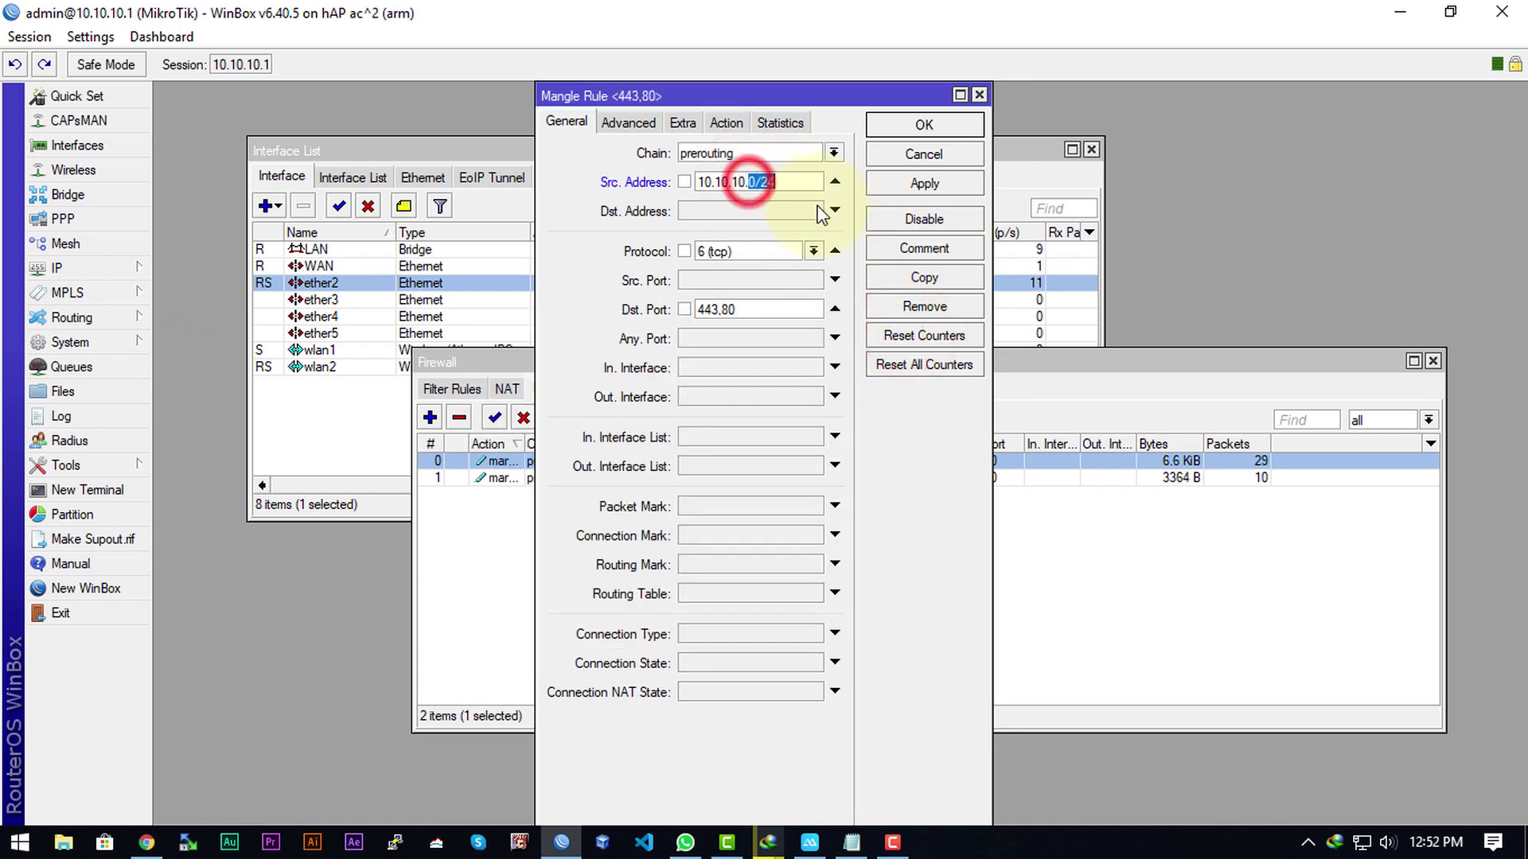
{"action": "left_click", "coordinate": [933, 123]}
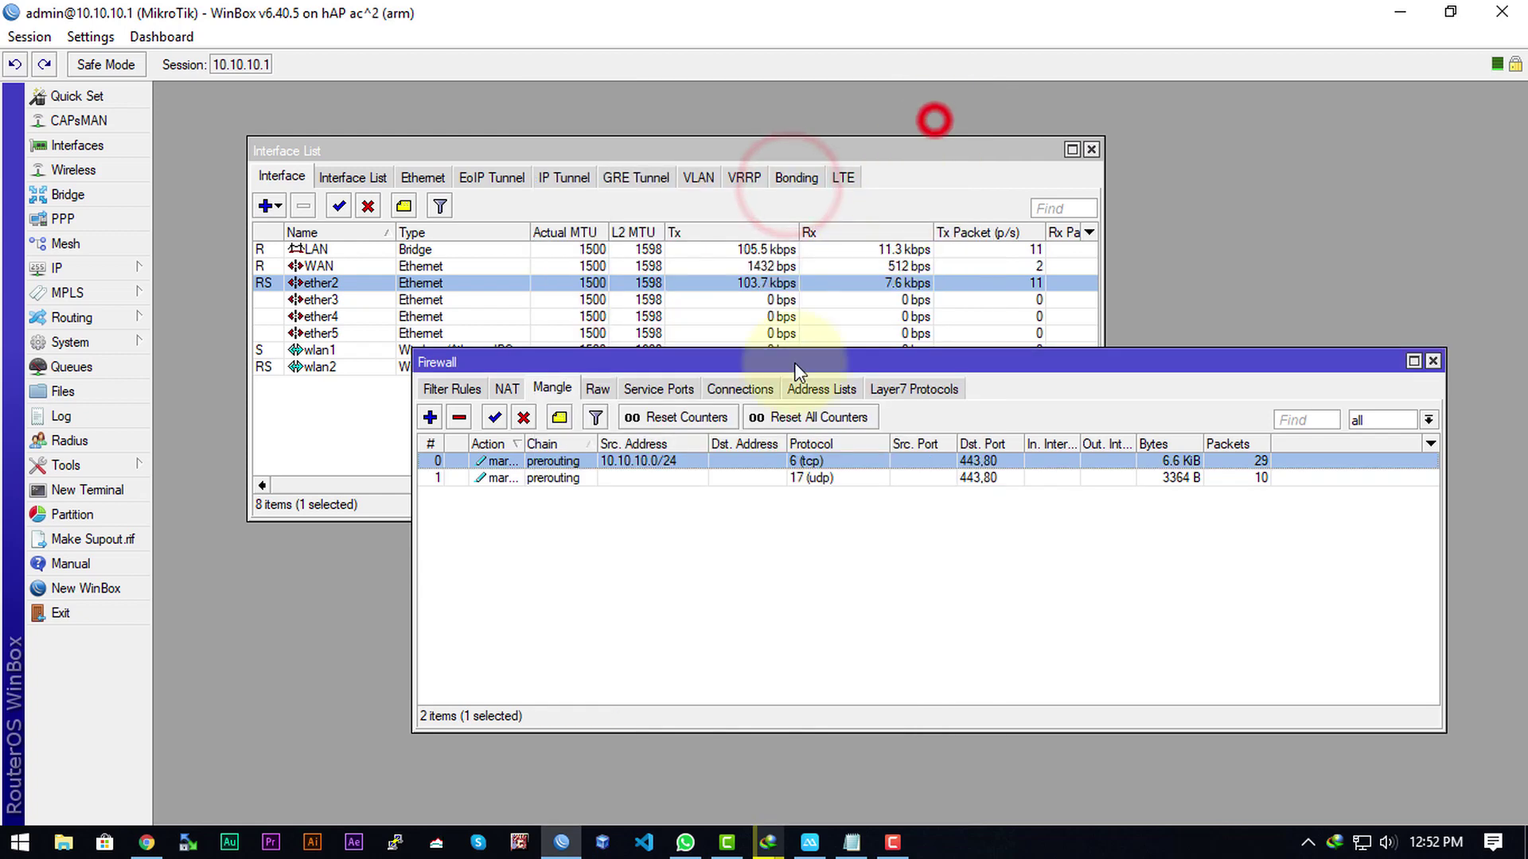
Step: Set the udp mangle rule's source address to 10.10.10.0/24 and save the rule
{"action": "double_click", "coordinate": [672, 478]}
{"action": "left_click", "coordinate": [733, 181]}
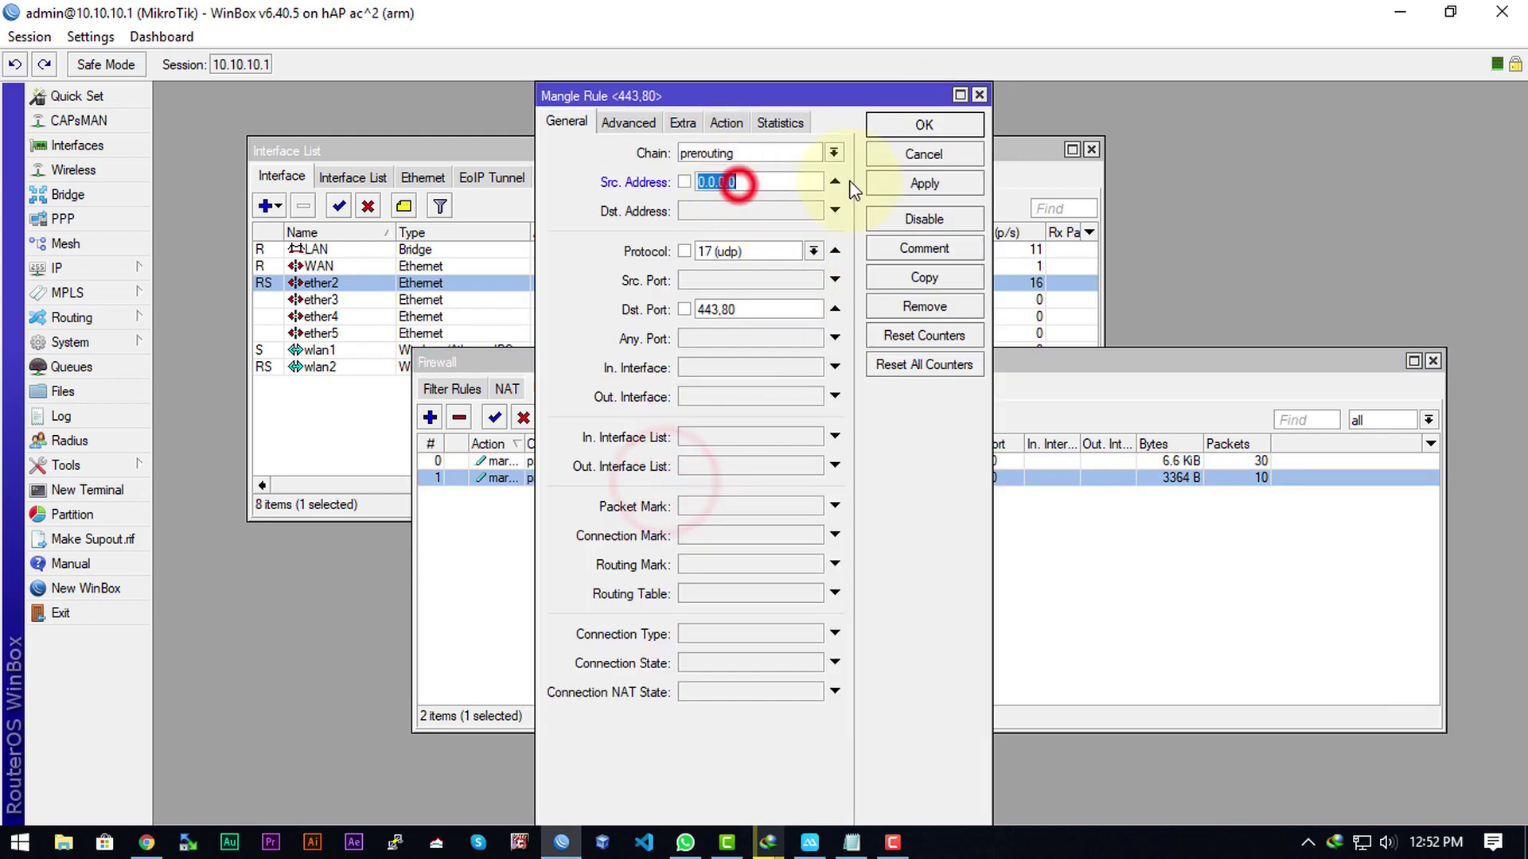
{"action": "type", "text": "10.10.10.0"}
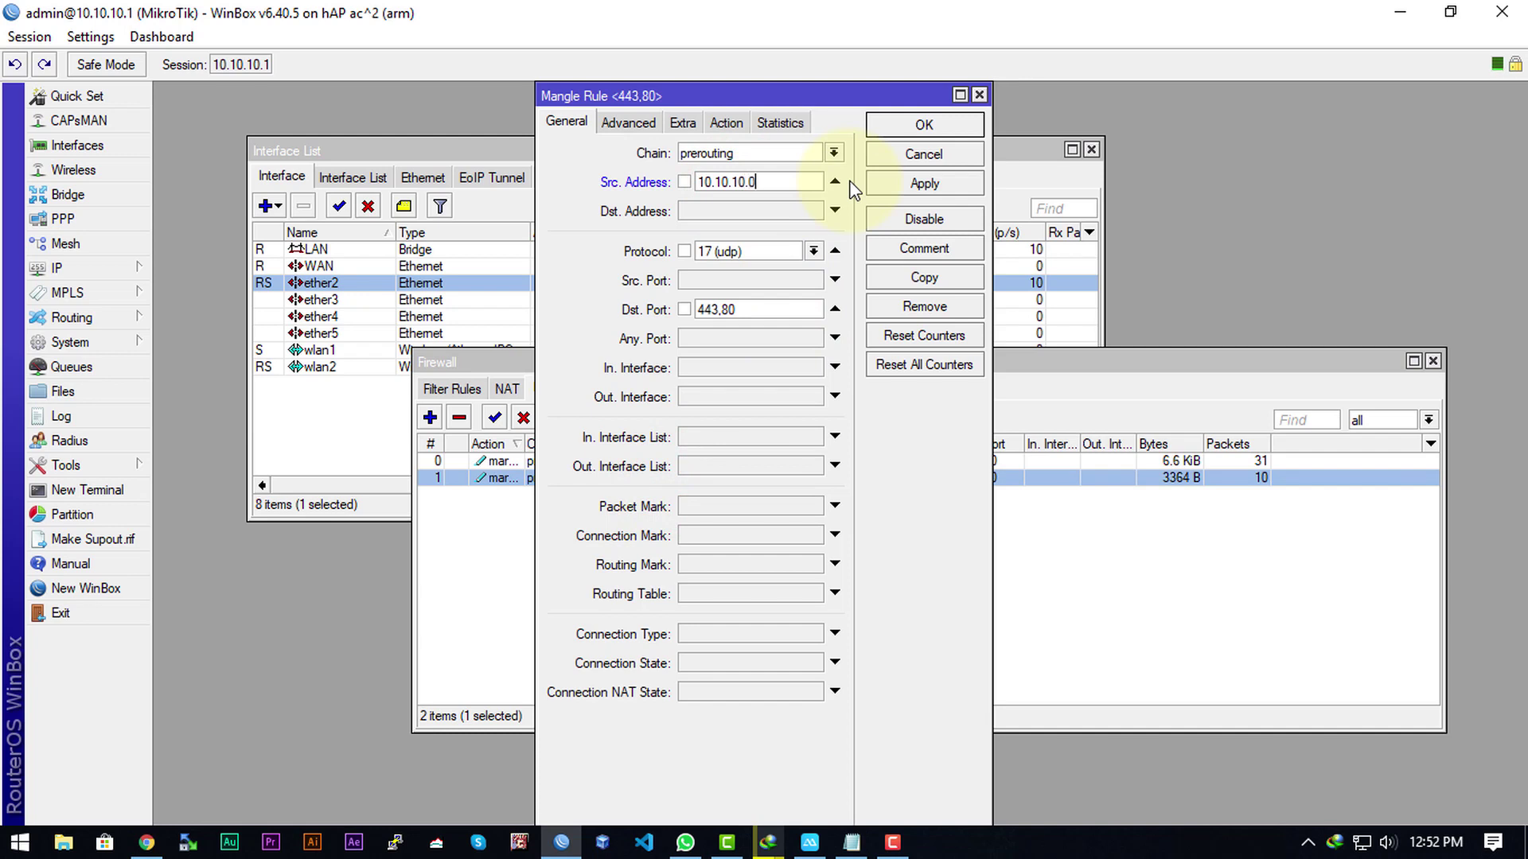
{"action": "type", "text": "/24"}
{"action": "key", "text": "Return"}
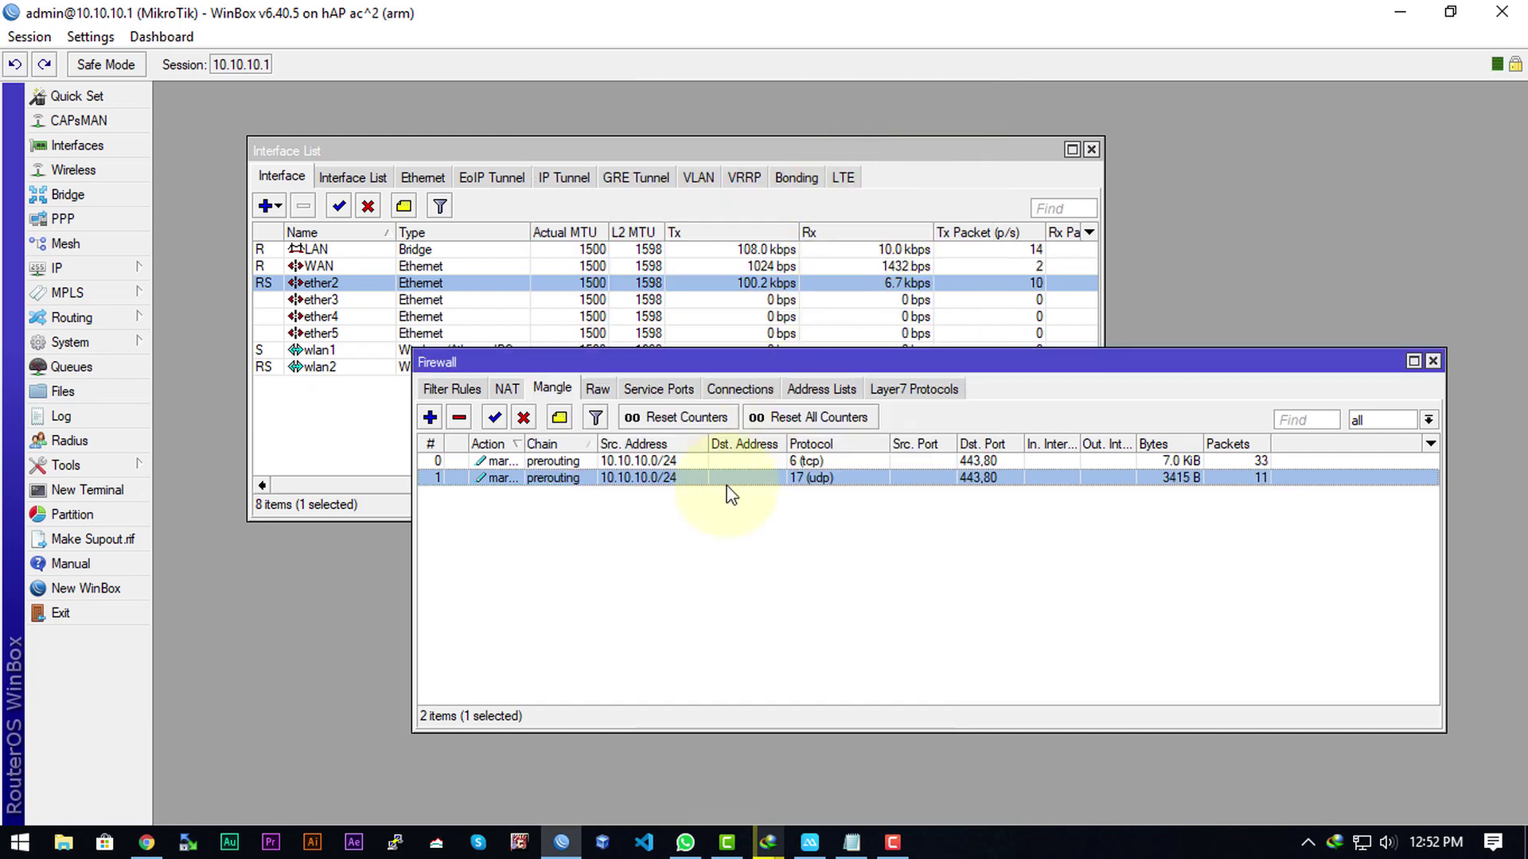
Step: Start a new prerouting mangle rule with action mark packet, new packet mark Pack_HeavyTrafic and passthrough disabled
{"action": "left_click", "coordinate": [795, 461]}
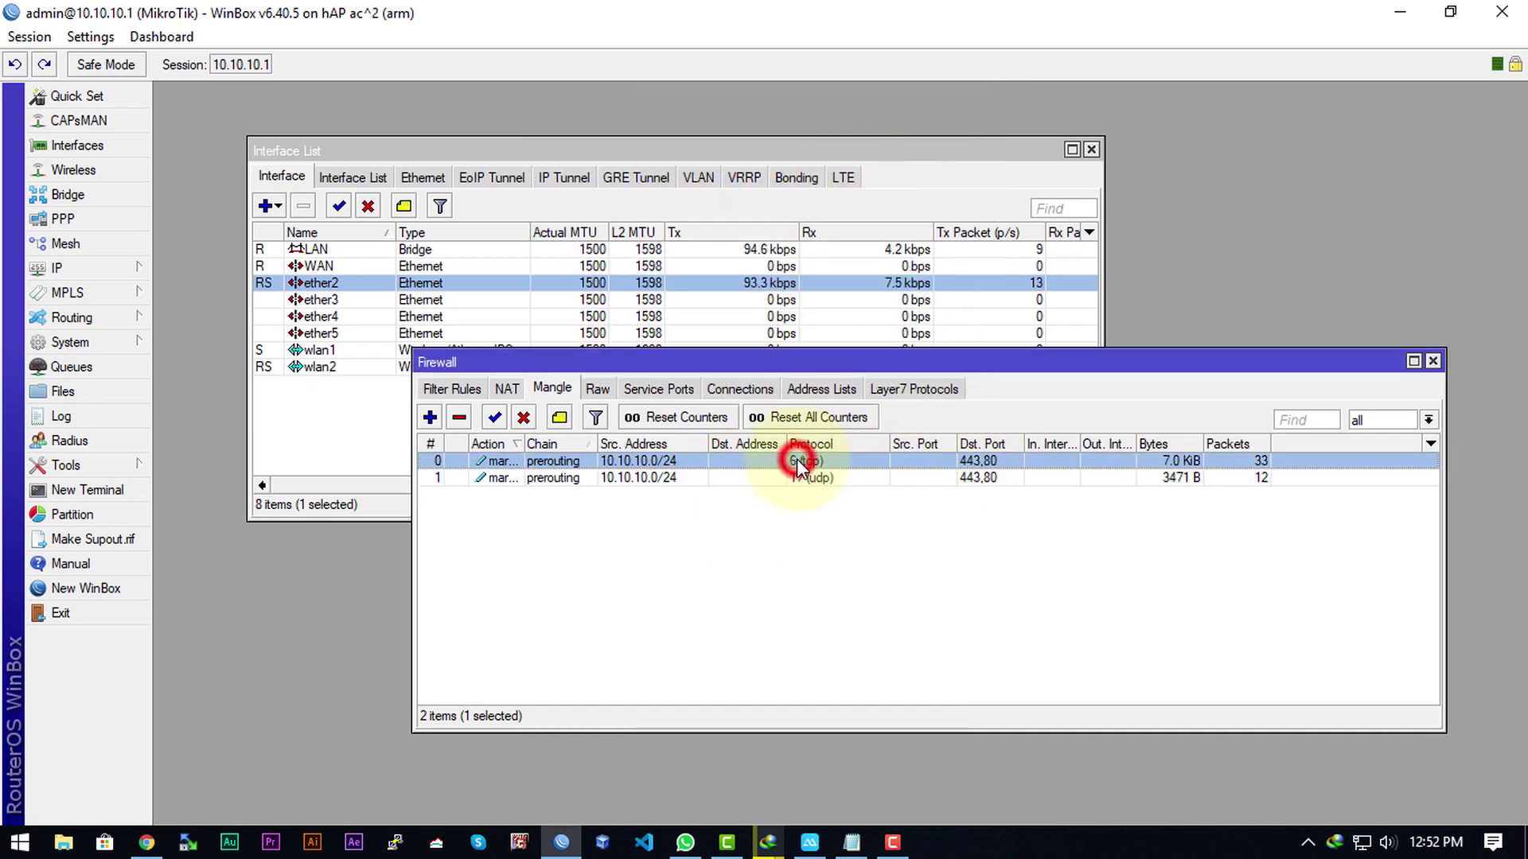
{"action": "left_click", "coordinate": [431, 416]}
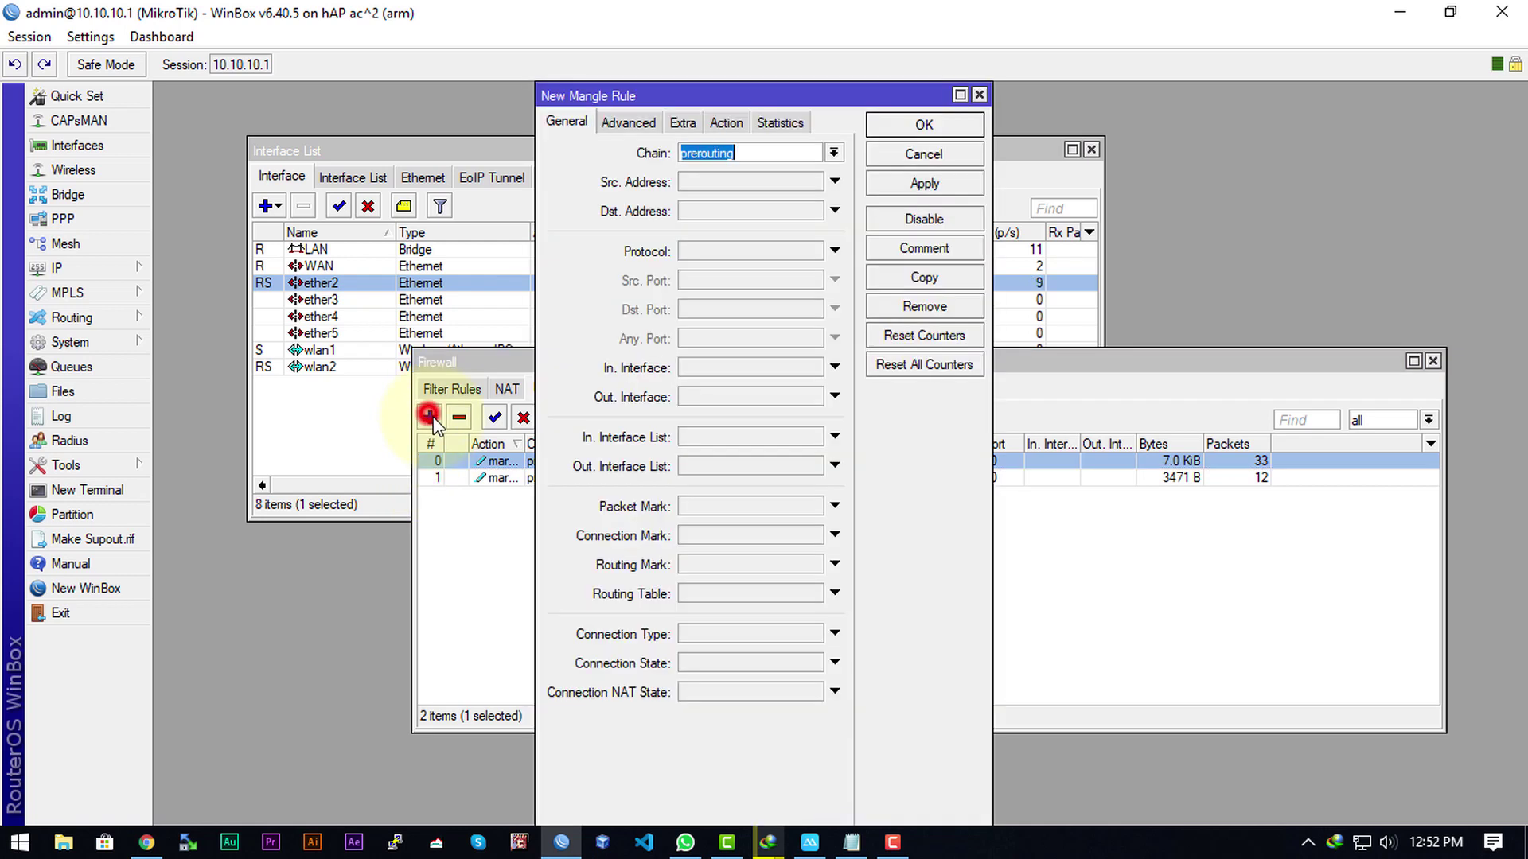
{"action": "left_click", "coordinate": [727, 122]}
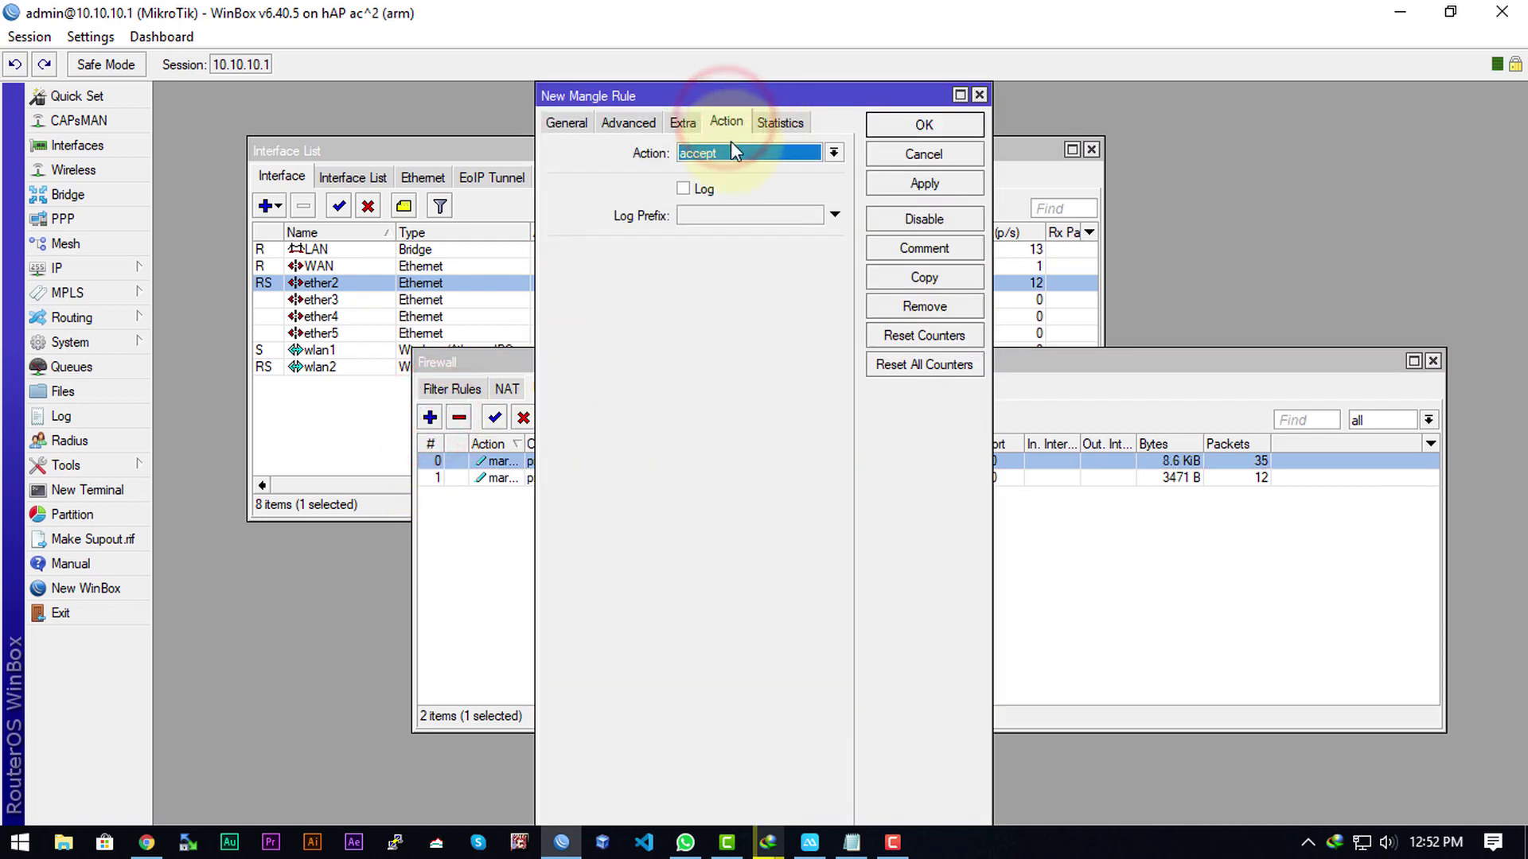
{"action": "left_click", "coordinate": [731, 147]}
{"action": "left_click", "coordinate": [743, 330]}
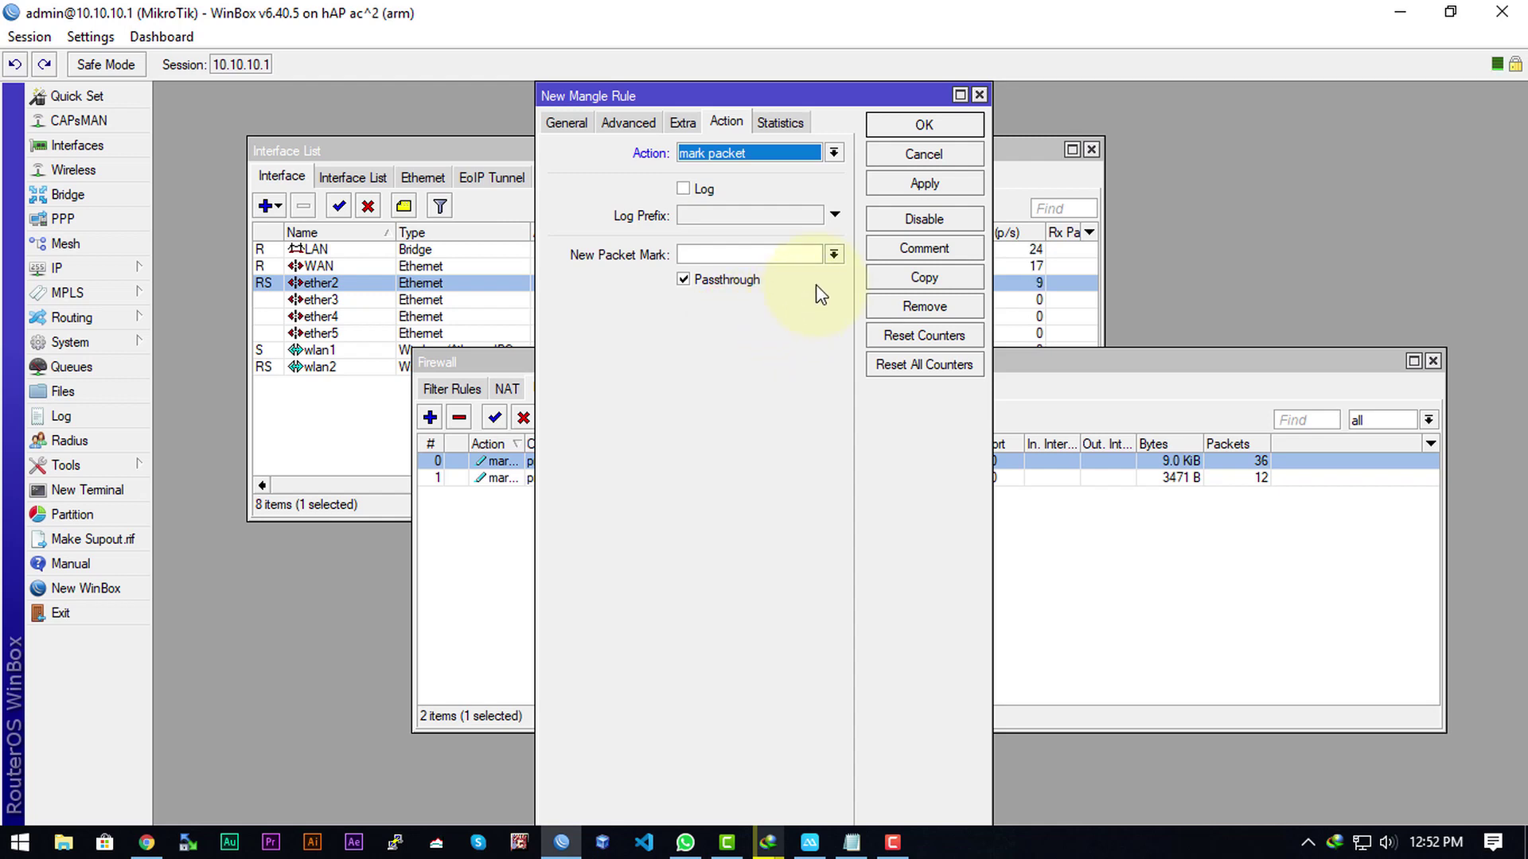
{"action": "left_click", "coordinate": [833, 255]}
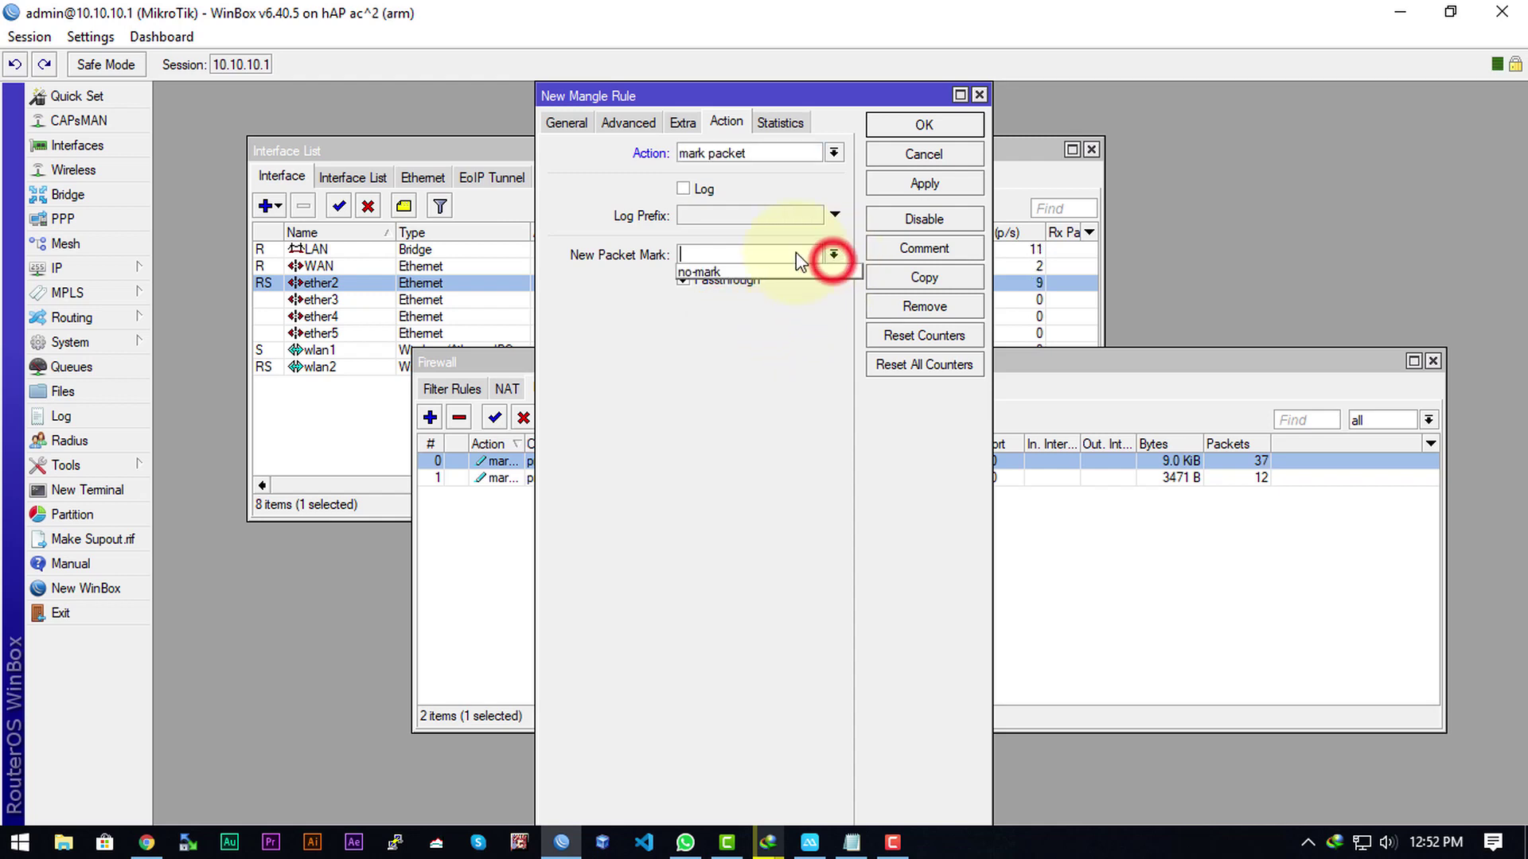
{"action": "left_click", "coordinate": [766, 250]}
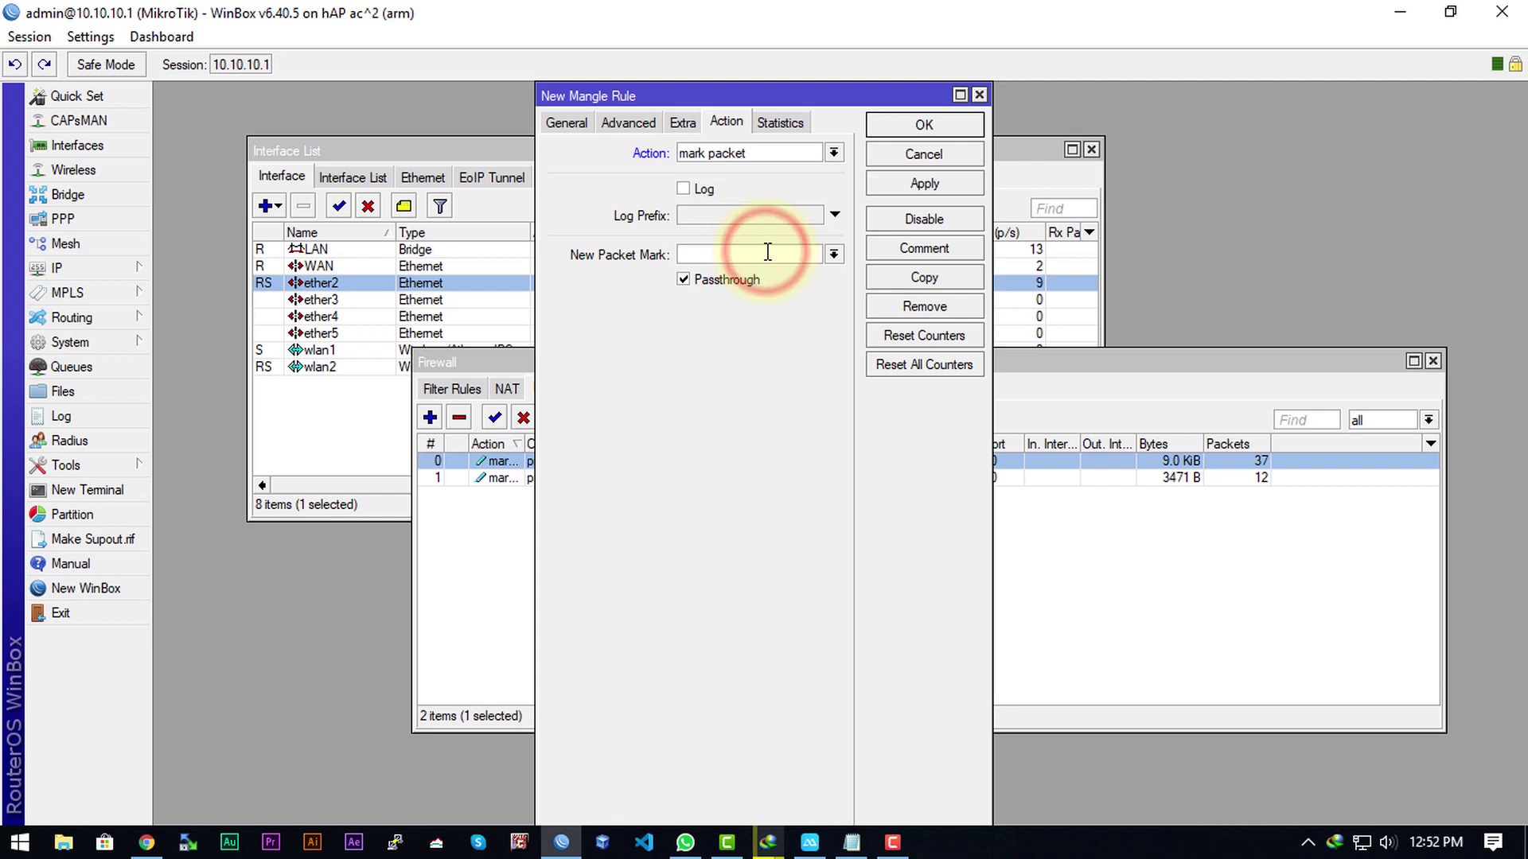
{"action": "type", "text": "Pack_HeavyTrafic"}
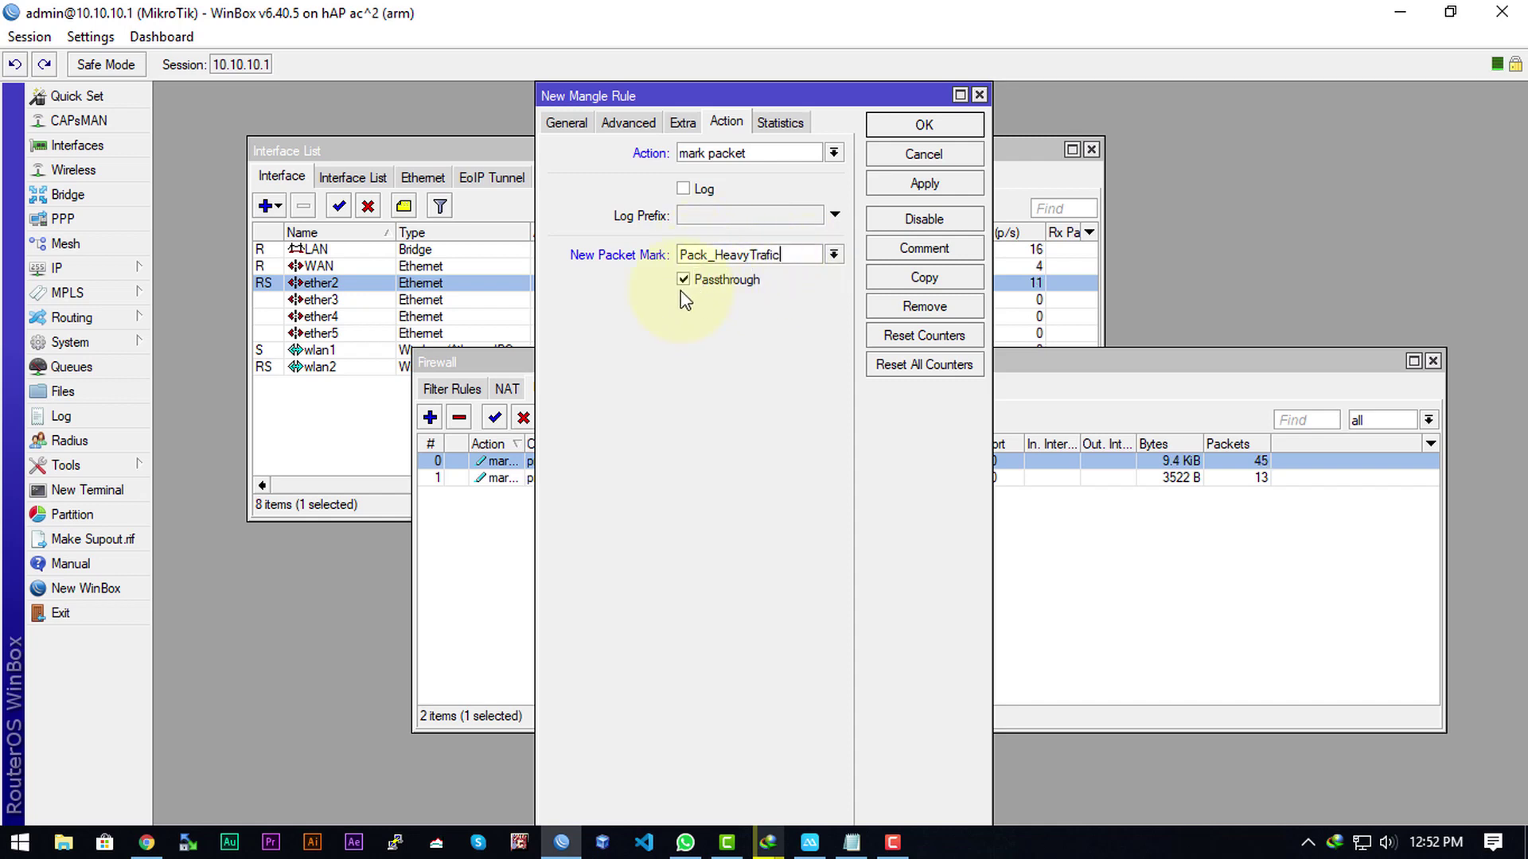
{"action": "left_click", "coordinate": [691, 283]}
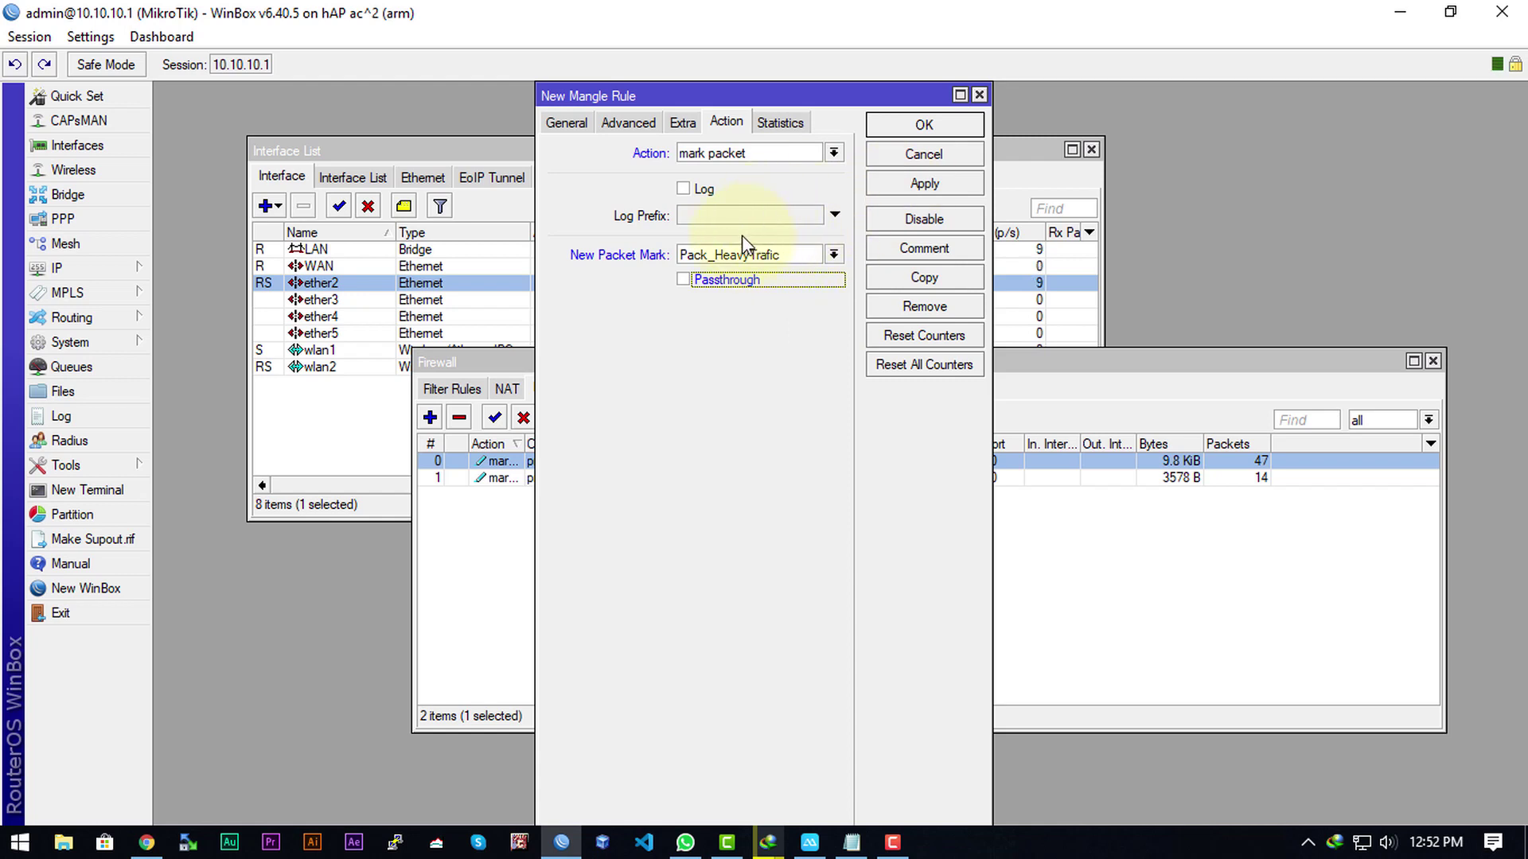
Step: Match the new packet-marking rule to connection mark Con_HeavyTrafic
{"action": "left_click", "coordinate": [561, 121]}
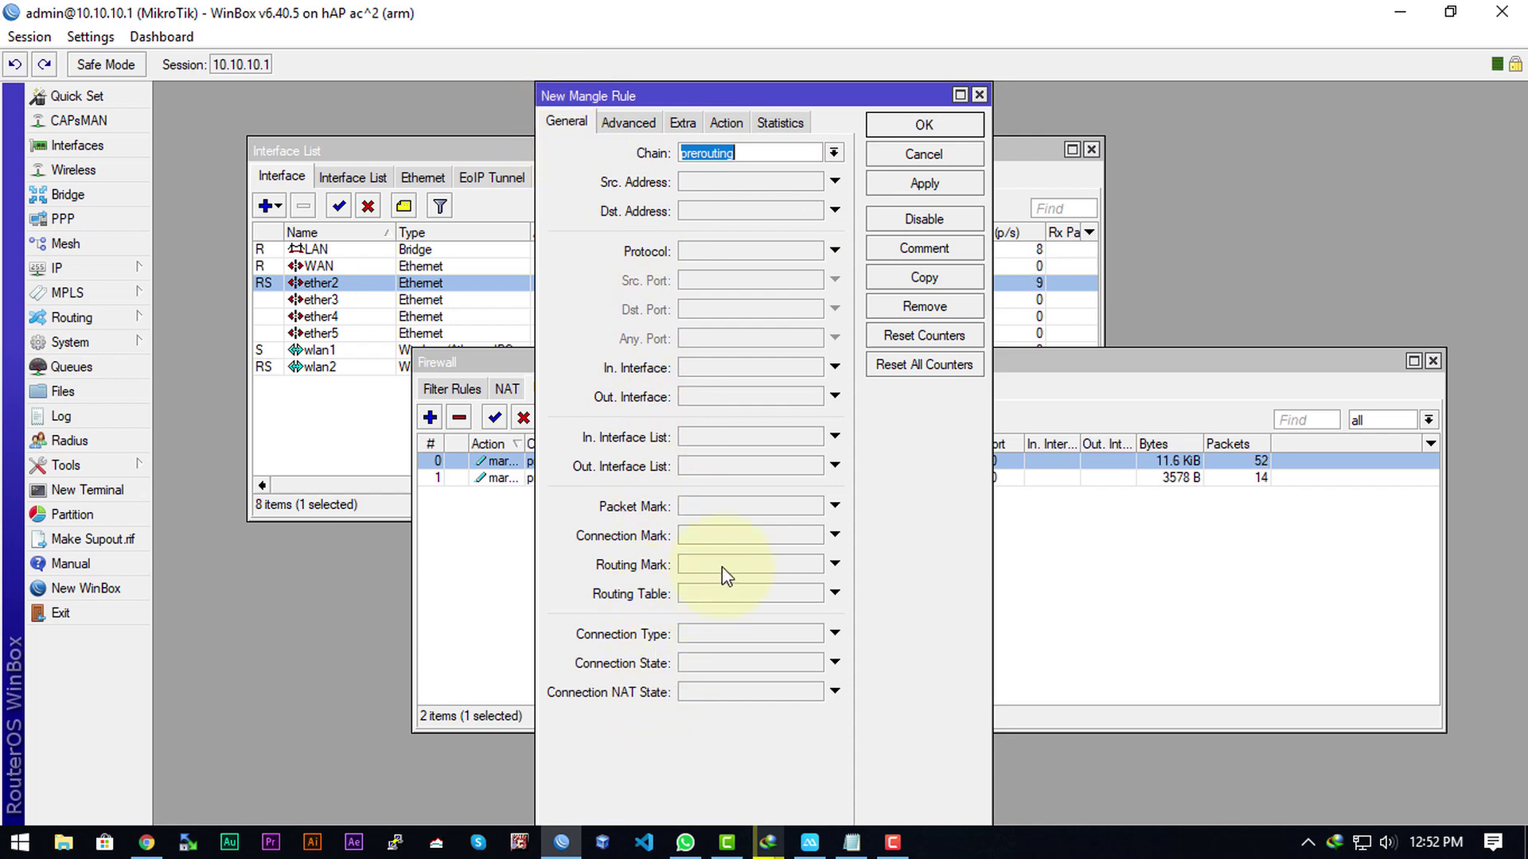
{"action": "left_click", "coordinate": [752, 539]}
{"action": "left_click", "coordinate": [813, 534]}
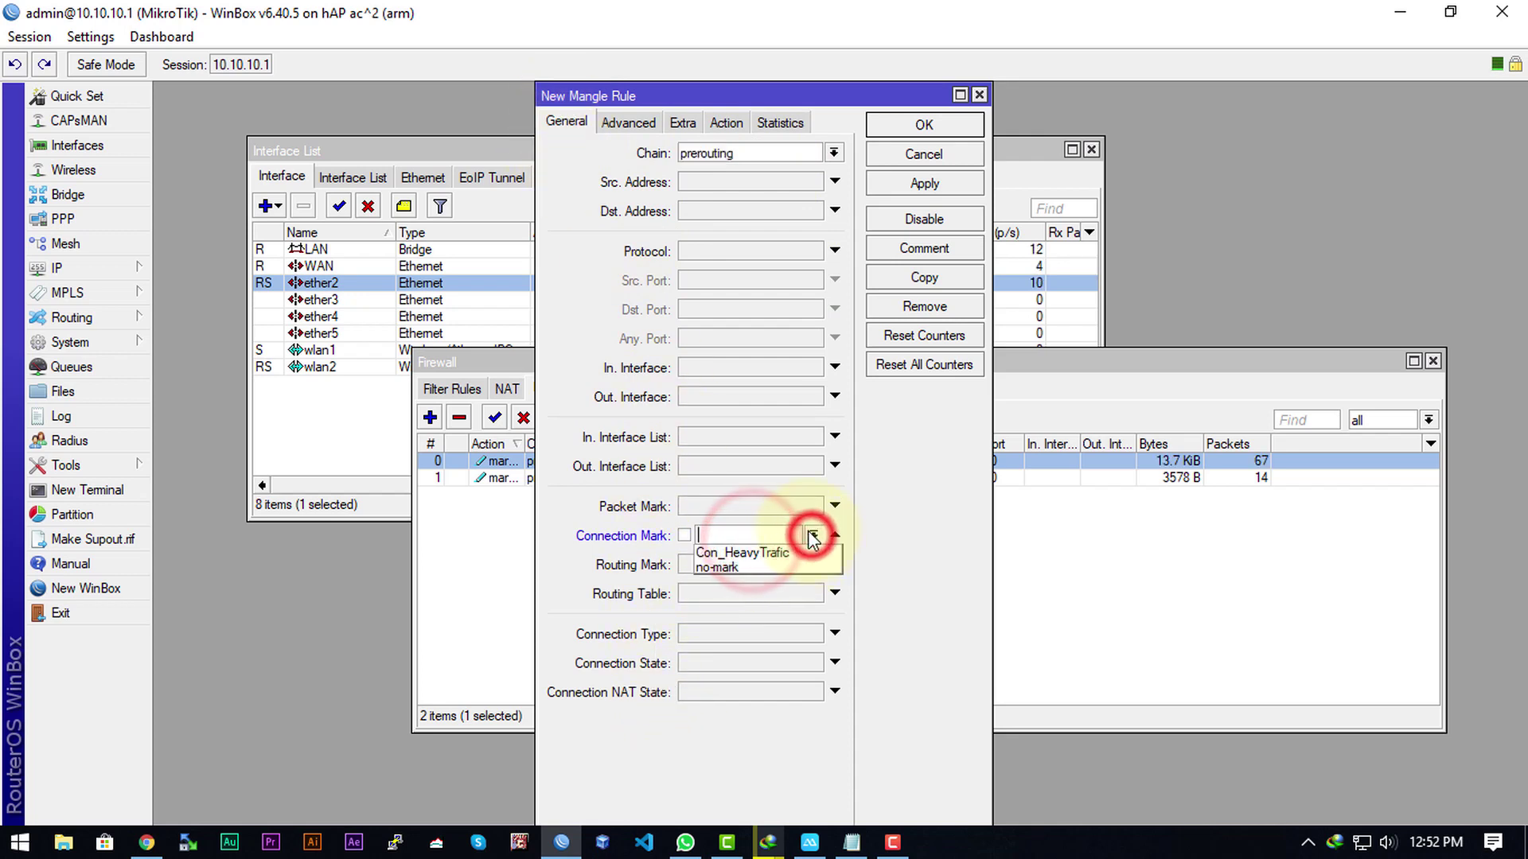
{"action": "left_click", "coordinate": [732, 554]}
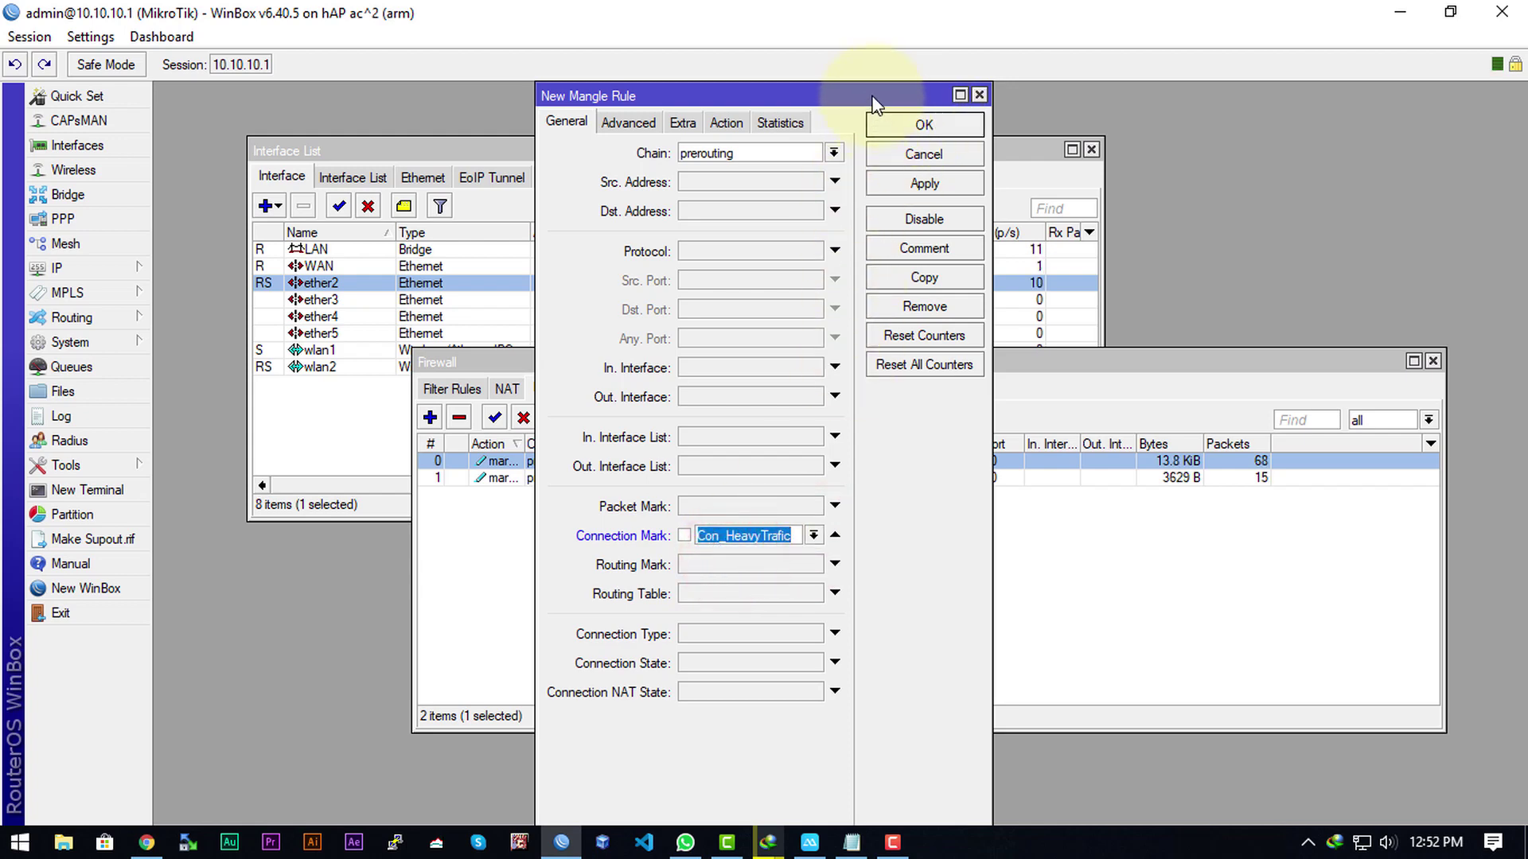
Step: Arrange the new rule and the firewall list side by side to compare it with the existing mangle rules
{"action": "left_click_drag", "start_coordinate": [875, 102], "coordinate": [483, 102]}
{"action": "left_click", "coordinate": [819, 544]}
{"action": "left_click", "coordinate": [562, 499]}
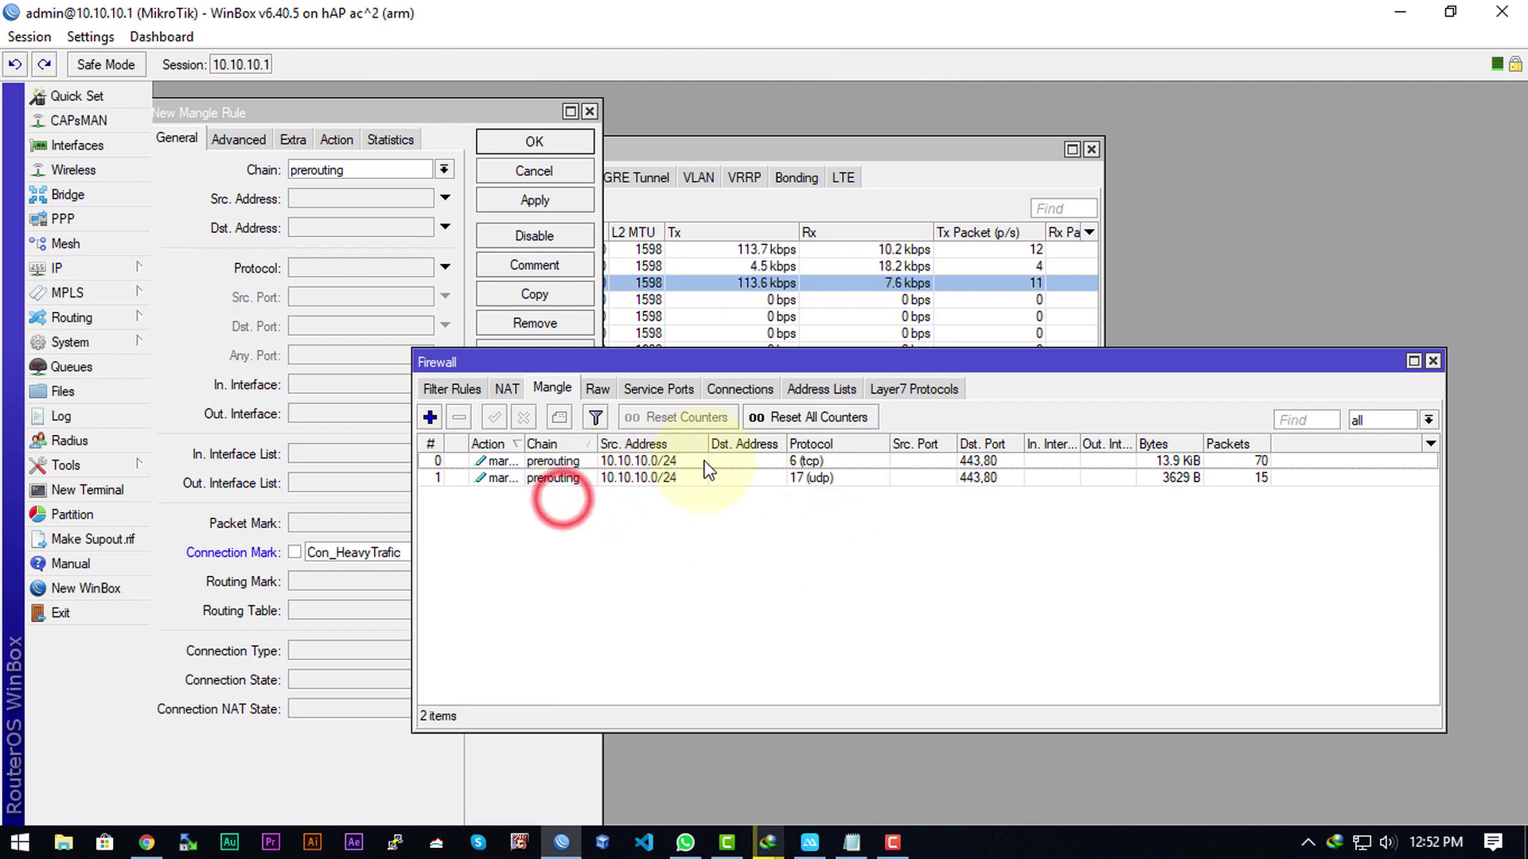
{"action": "left_click_drag", "start_coordinate": [628, 362], "coordinate": [776, 190]}
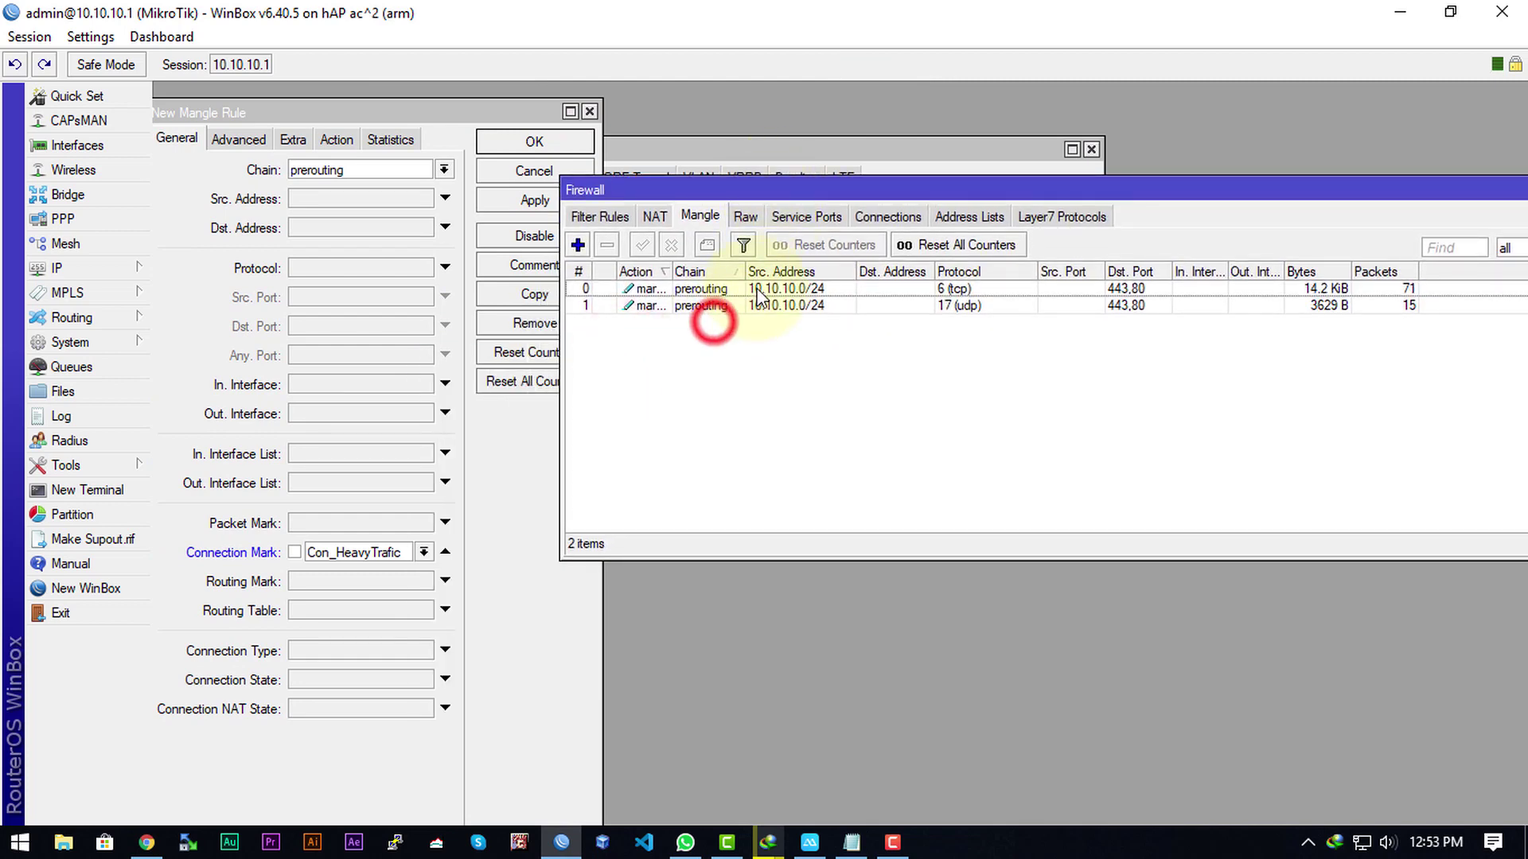
Step: Recheck the new rule's Con_HeavyTrafic connection mark and Pack_HeavyTrafic packet mark, and save the packet-marking mangle rule
{"action": "left_click", "coordinate": [436, 109]}
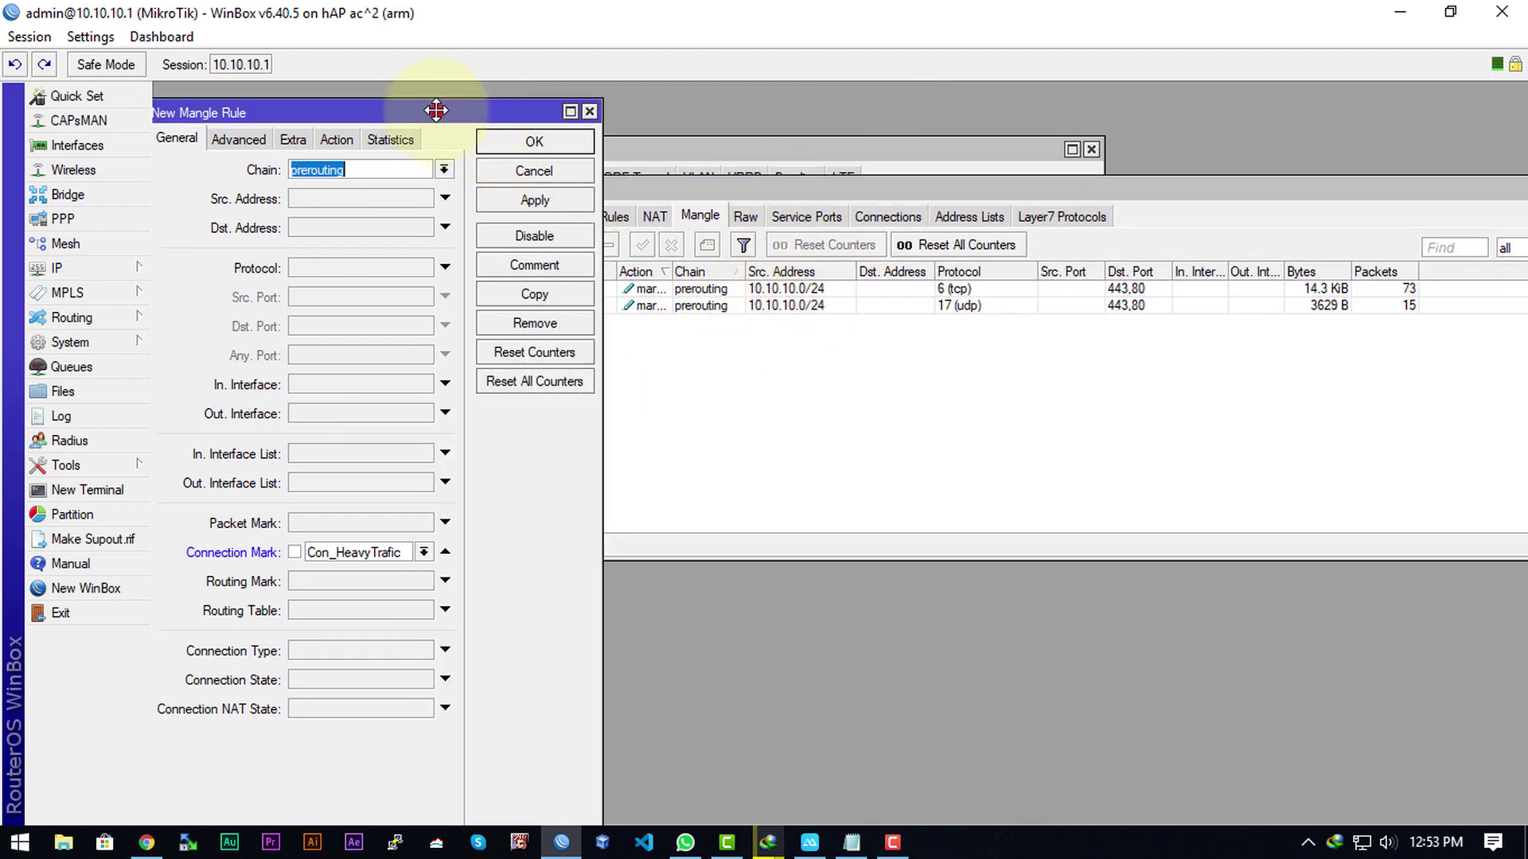
{"action": "left_click_drag", "start_coordinate": [436, 110], "coordinate": [640, 102]}
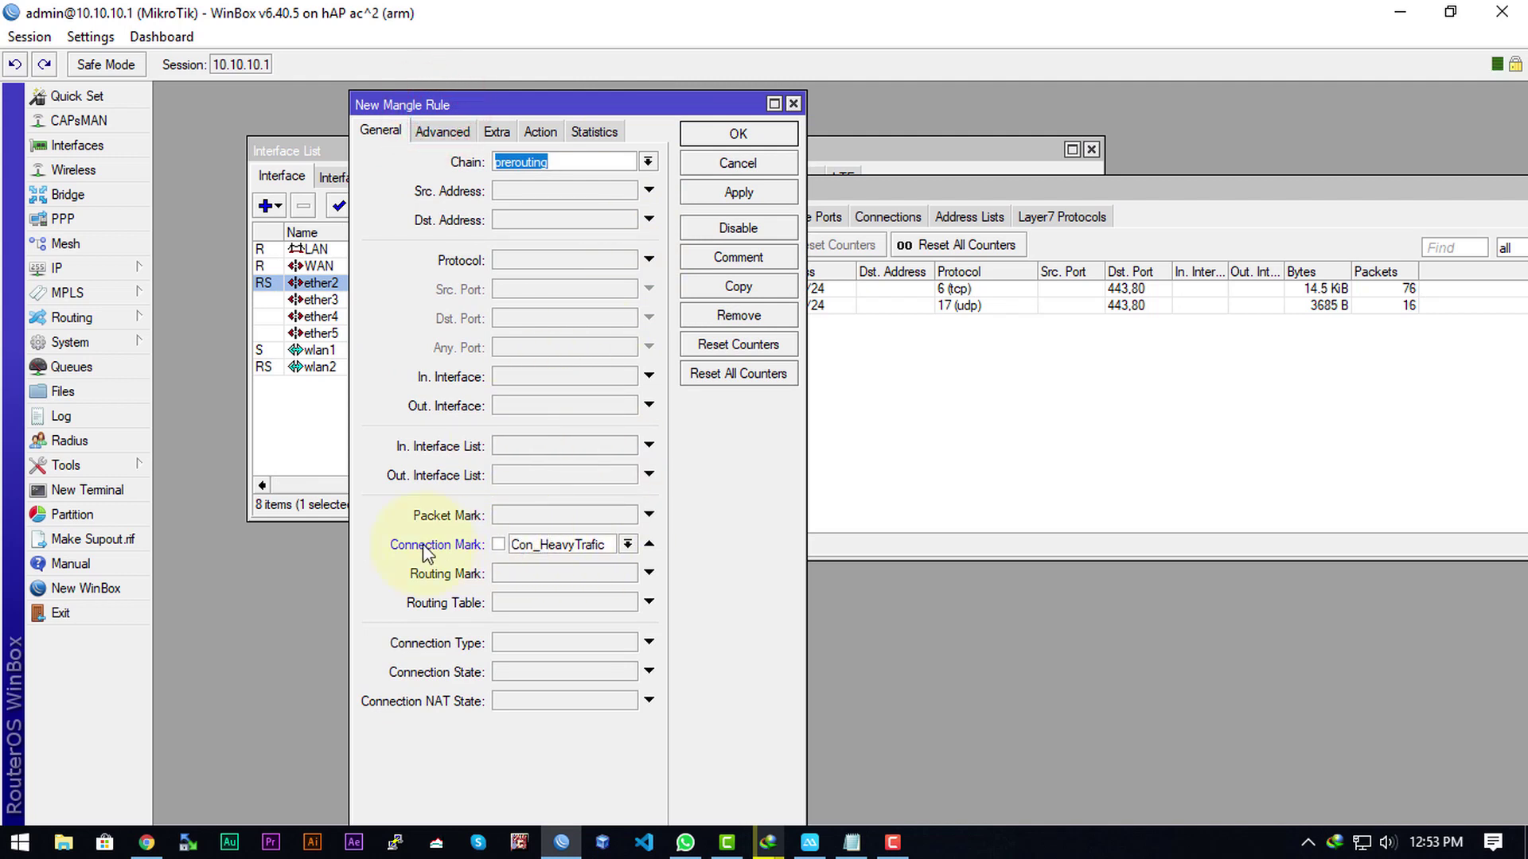
{"action": "left_click", "coordinate": [565, 547]}
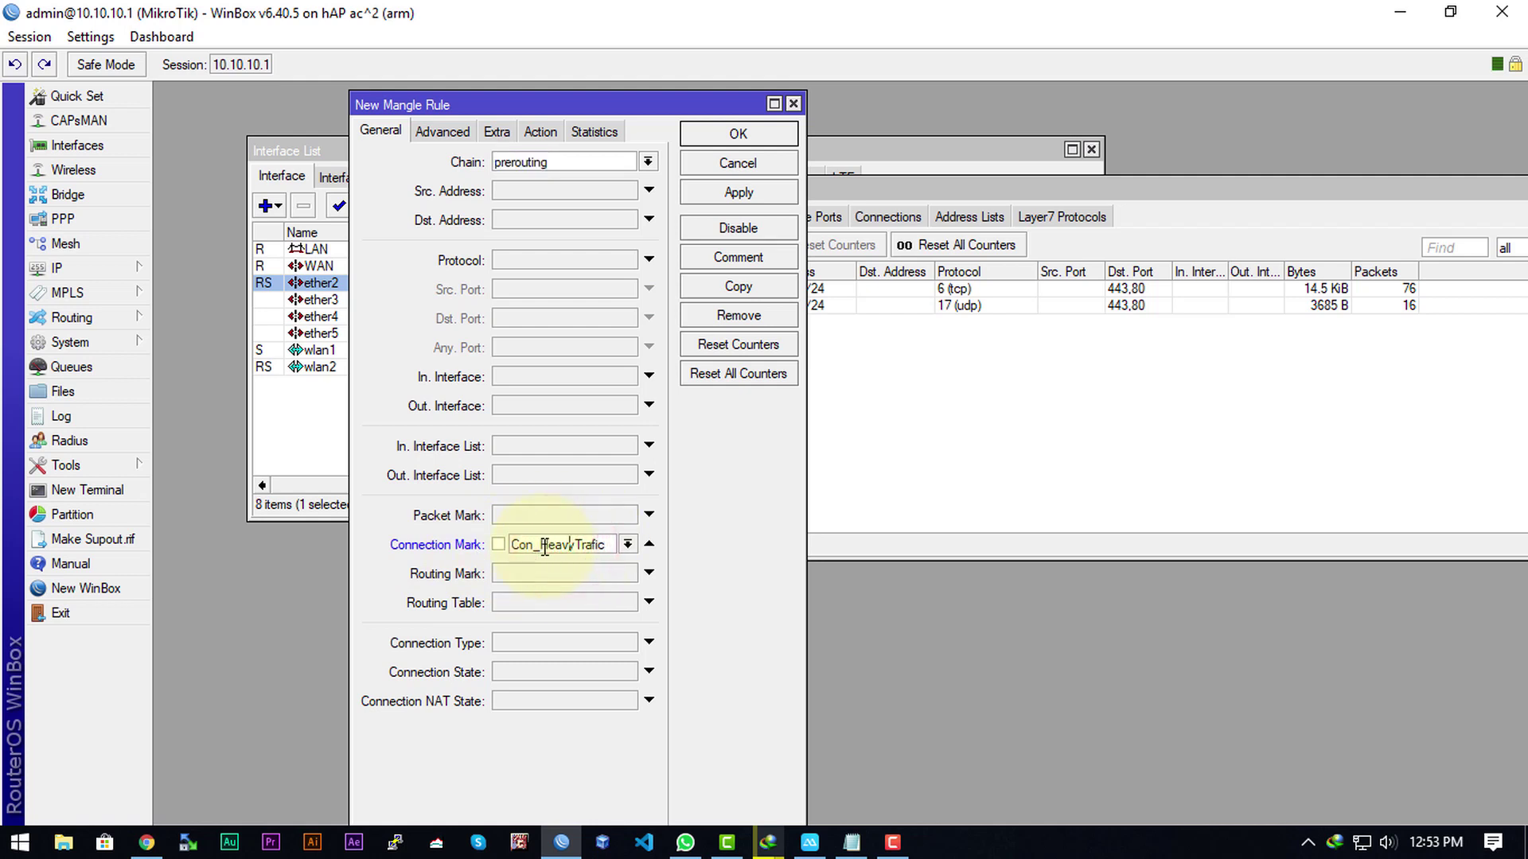
{"action": "left_click", "coordinate": [540, 135]}
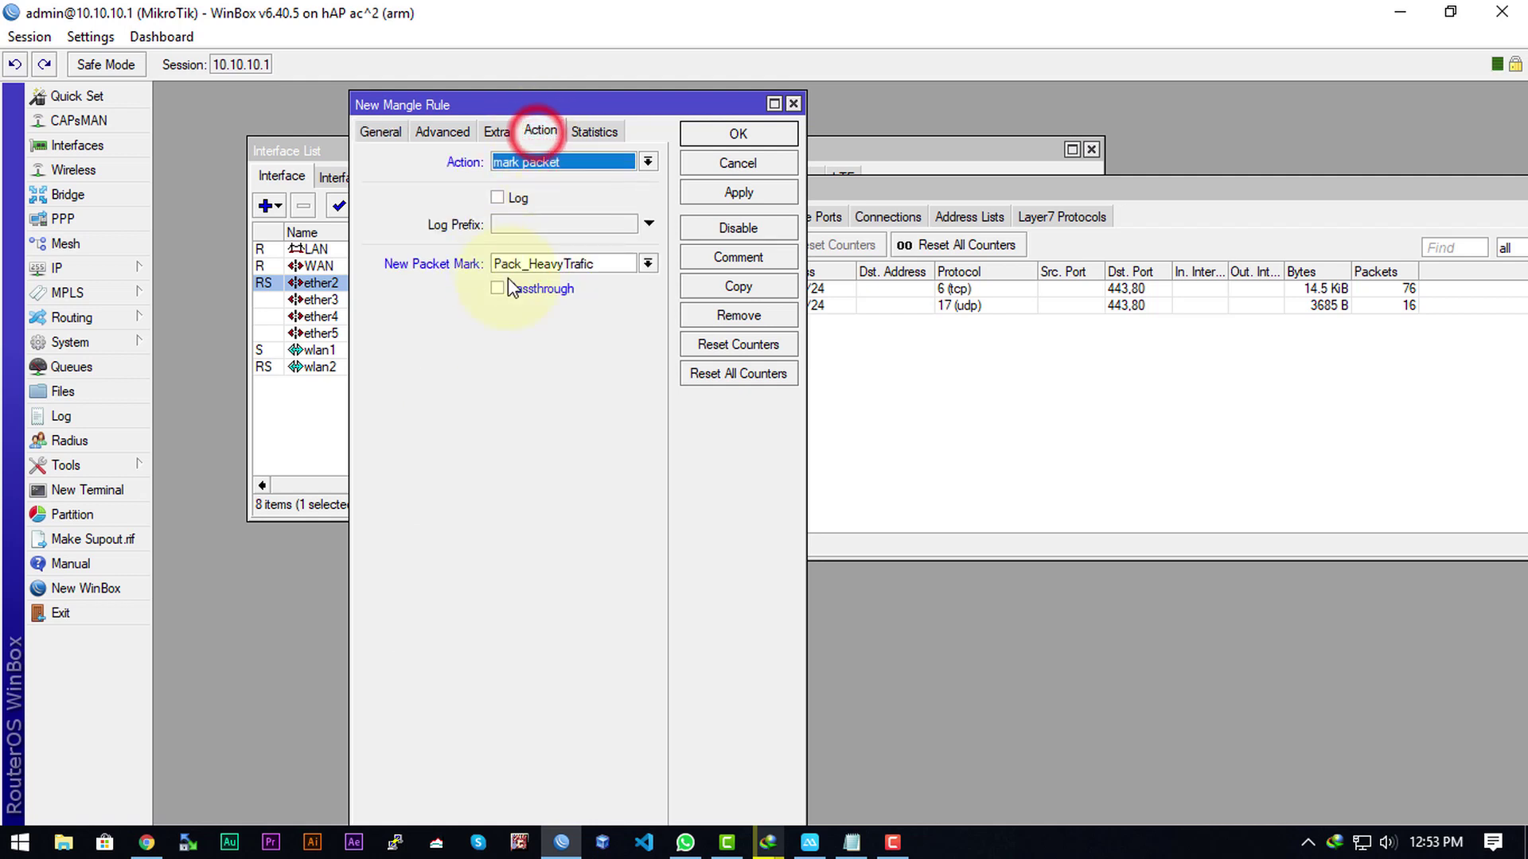
{"action": "double_click", "coordinate": [597, 262]}
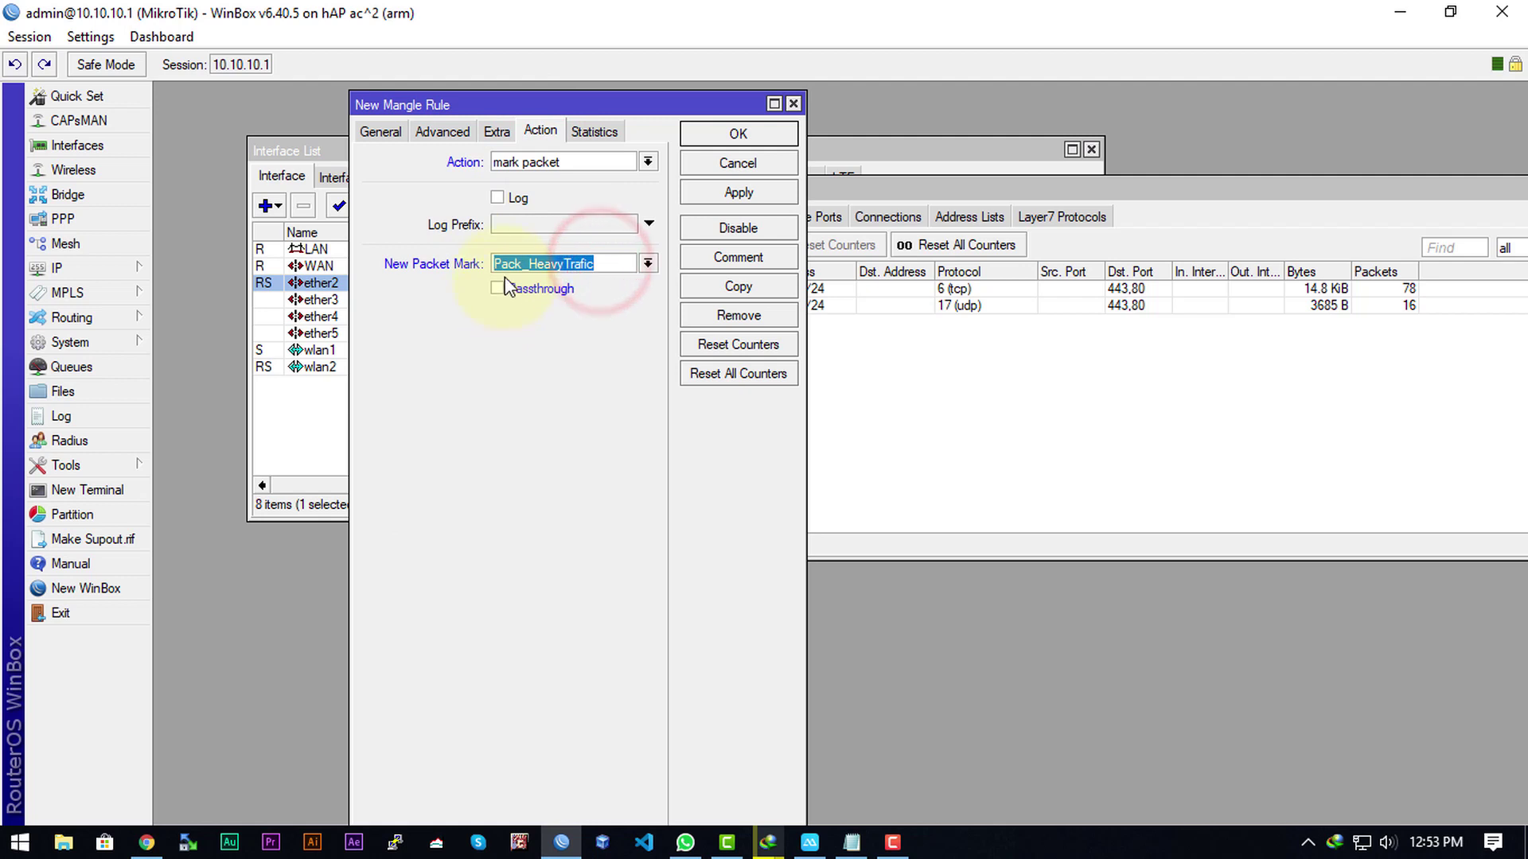
{"action": "left_click", "coordinate": [600, 269]}
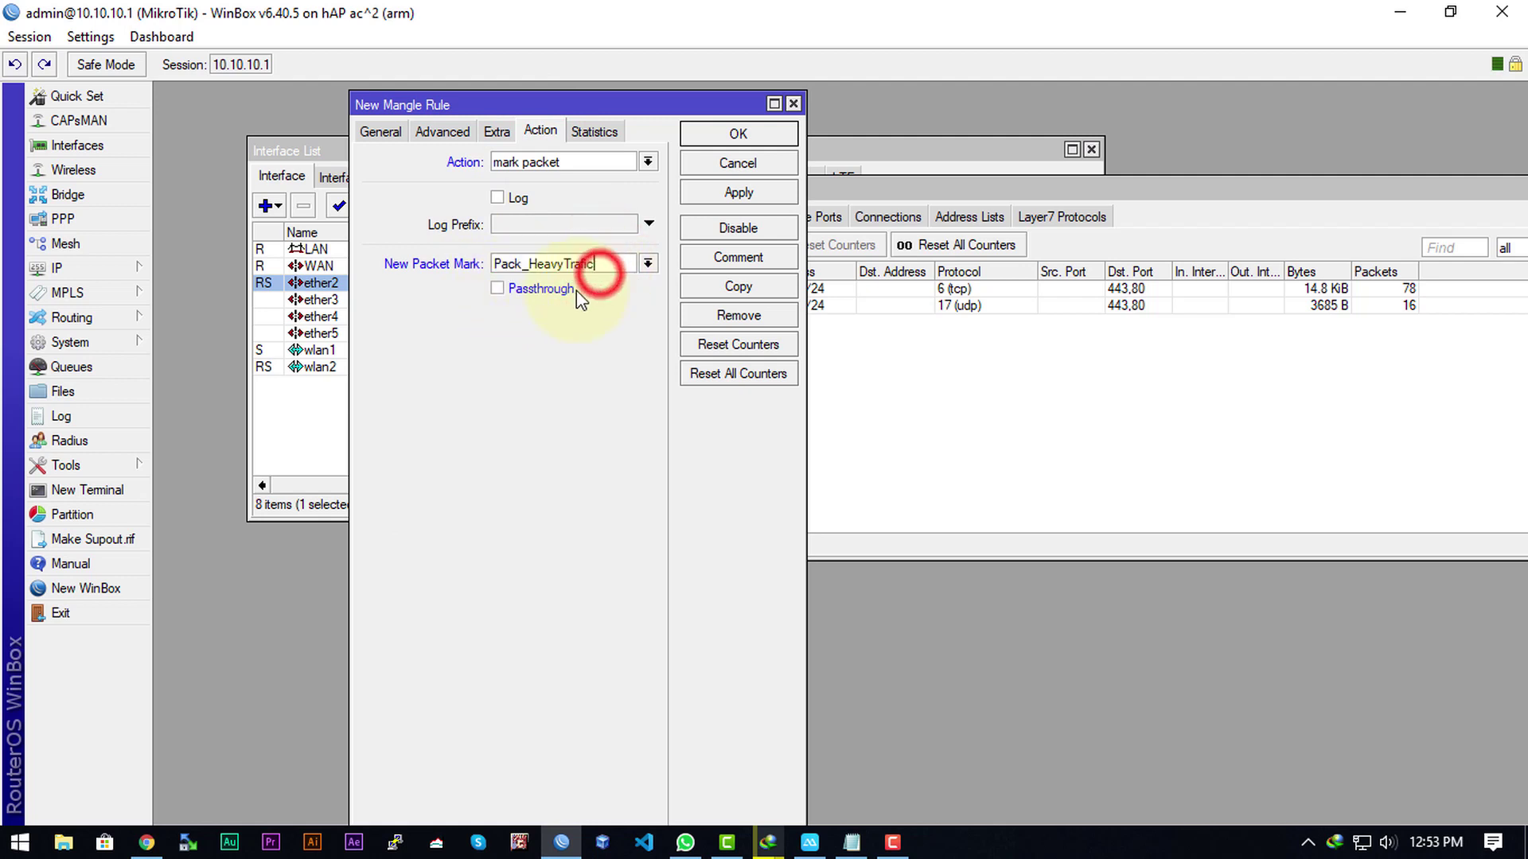
{"action": "left_click", "coordinate": [738, 137]}
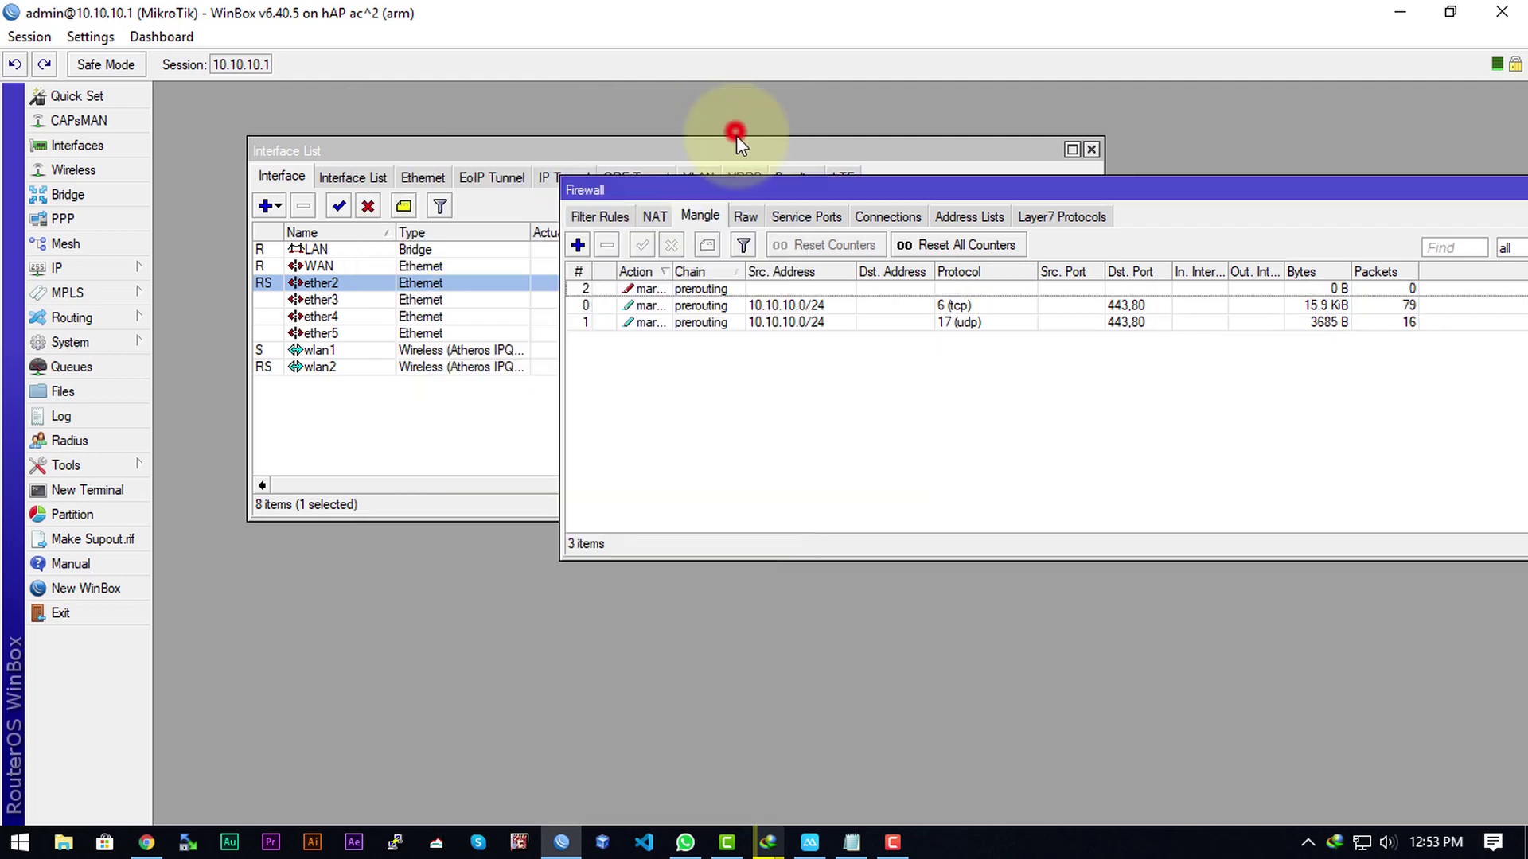
Step: Sort the mangle list by rule number and select the packet-marking rule
{"action": "left_click", "coordinate": [856, 394]}
{"action": "left_click_drag", "start_coordinate": [662, 303], "coordinate": [575, 284]}
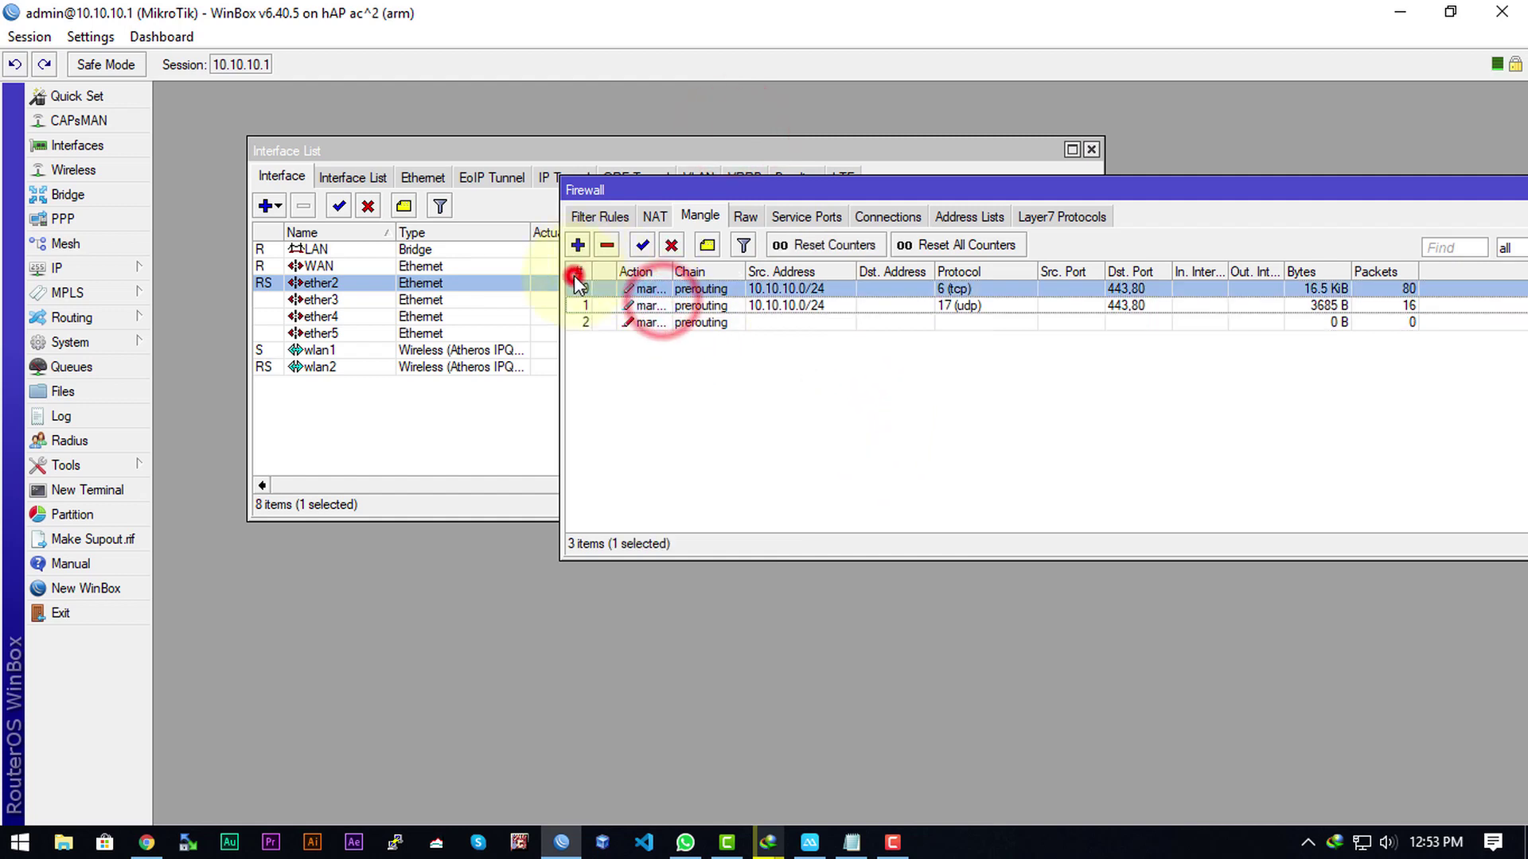
{"action": "left_click", "coordinate": [614, 362]}
{"action": "left_click", "coordinate": [790, 323]}
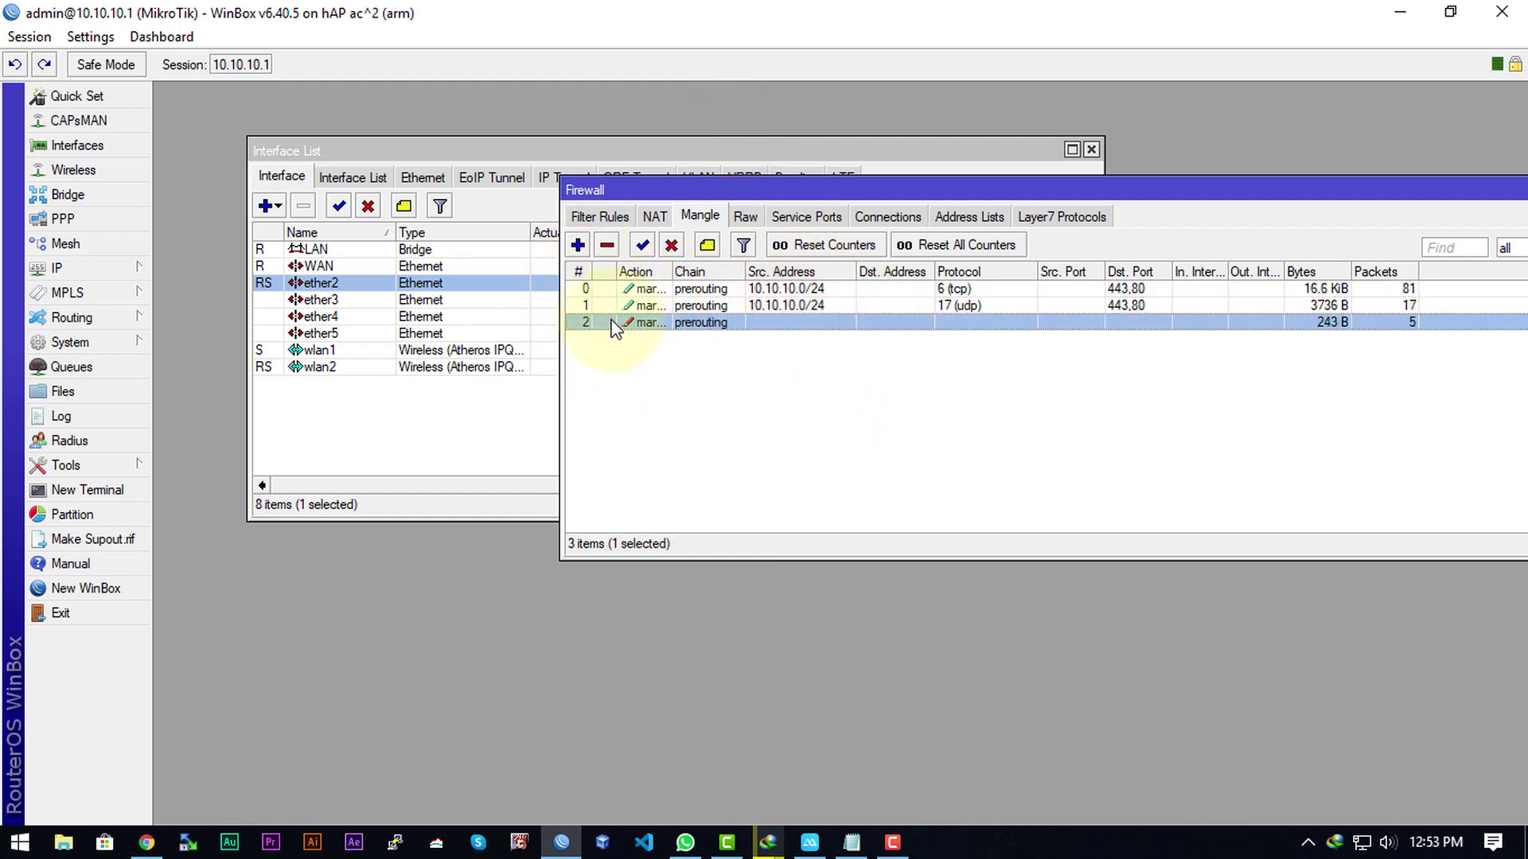
Step: Examine the order of the tcp and udp connection-marking rules at the start of the mangle list
{"action": "left_click", "coordinate": [587, 290]}
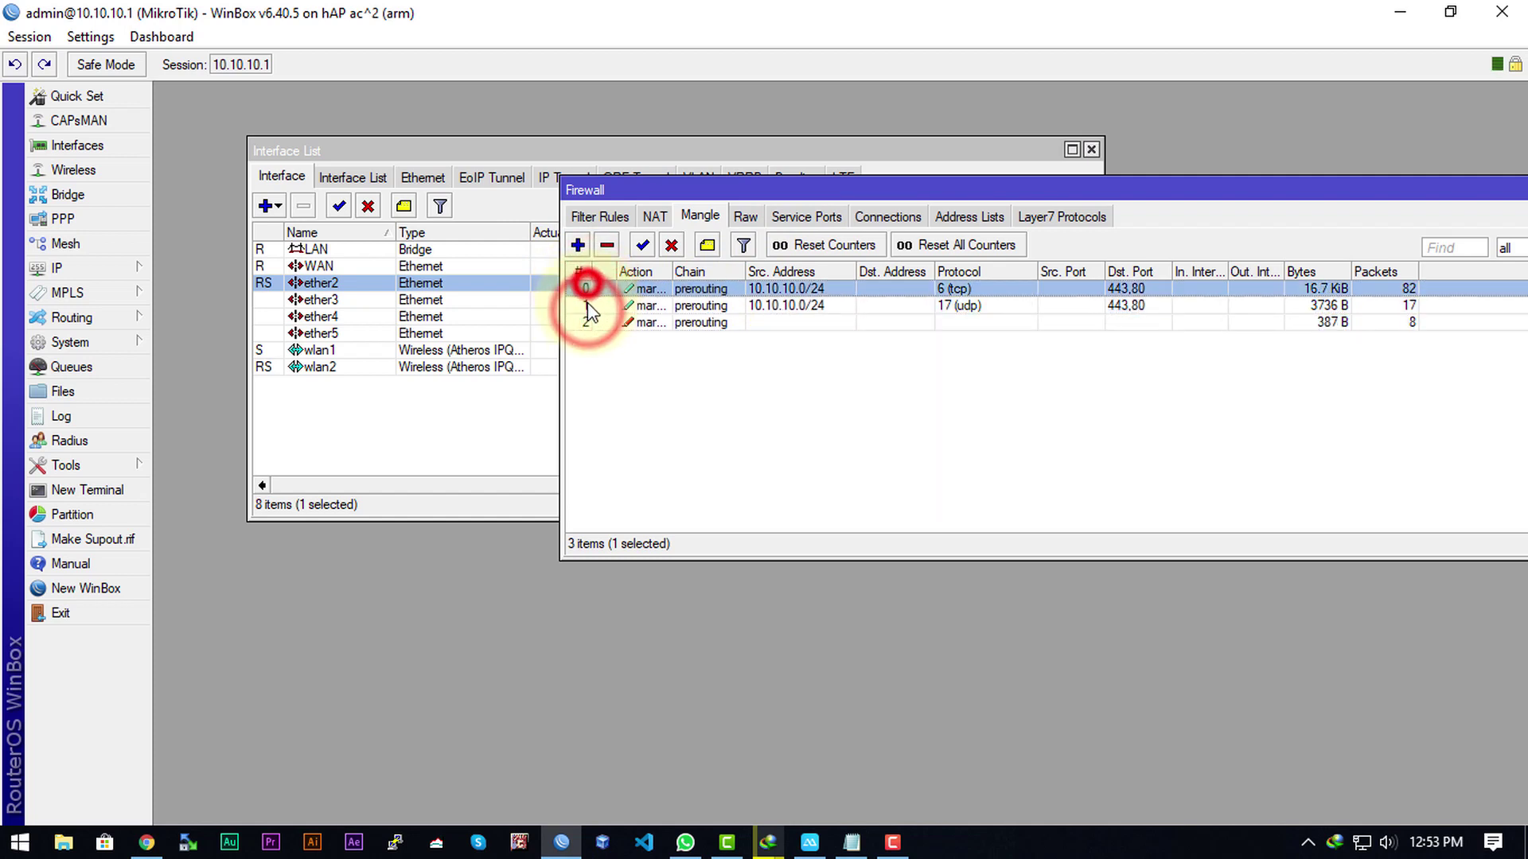
{"action": "left_click", "coordinate": [588, 302]}
{"action": "left_click", "coordinate": [588, 289]}
{"action": "left_click", "coordinate": [588, 304]}
{"action": "left_click", "coordinate": [587, 289]}
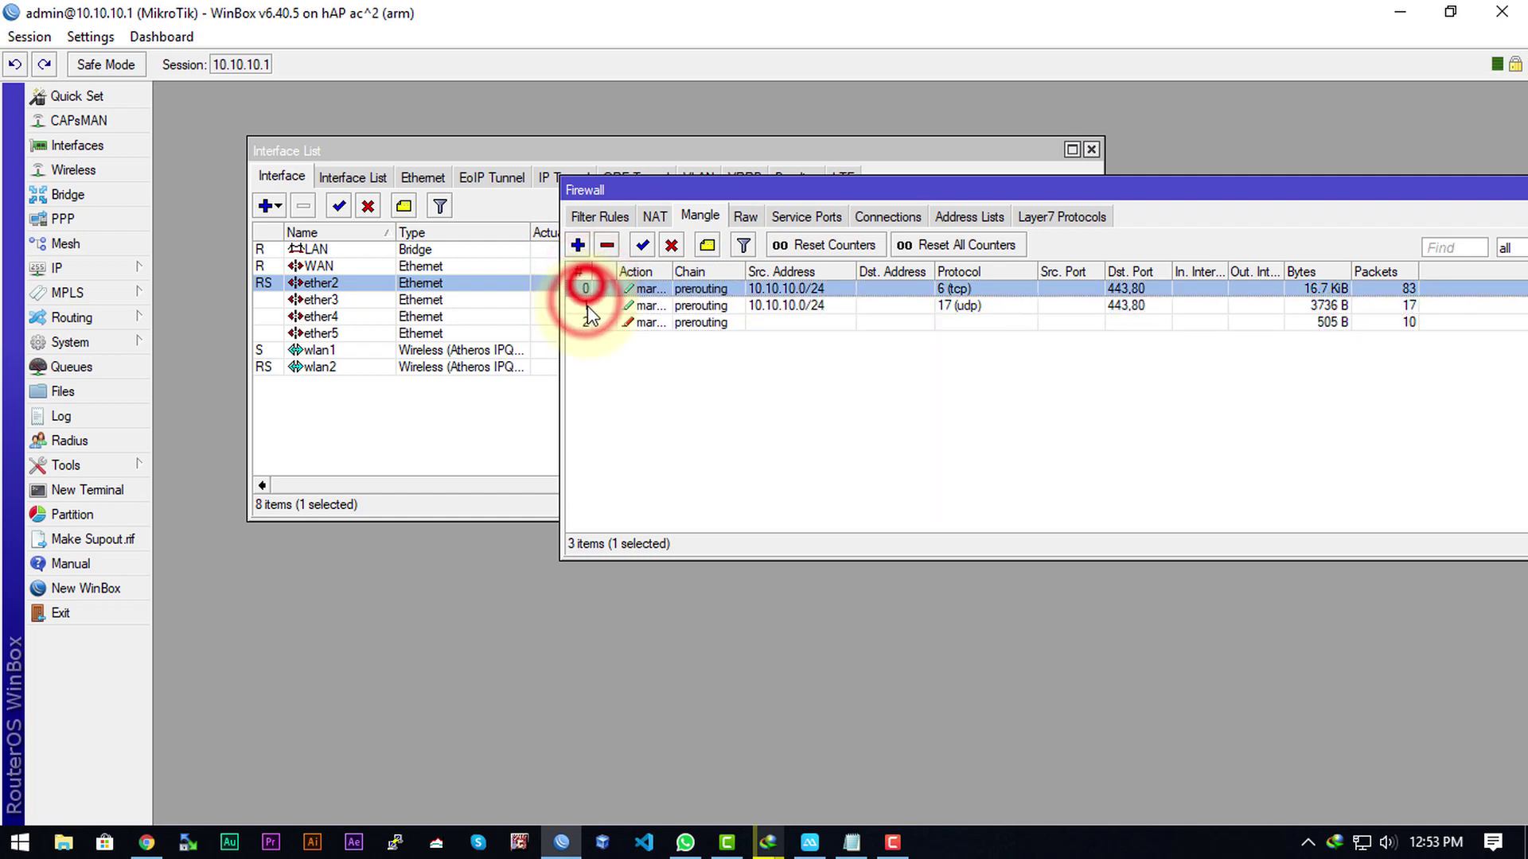
{"action": "left_click", "coordinate": [588, 304]}
{"action": "left_click", "coordinate": [587, 289]}
{"action": "left_click", "coordinate": [588, 304]}
{"action": "left_click", "coordinate": [588, 289]}
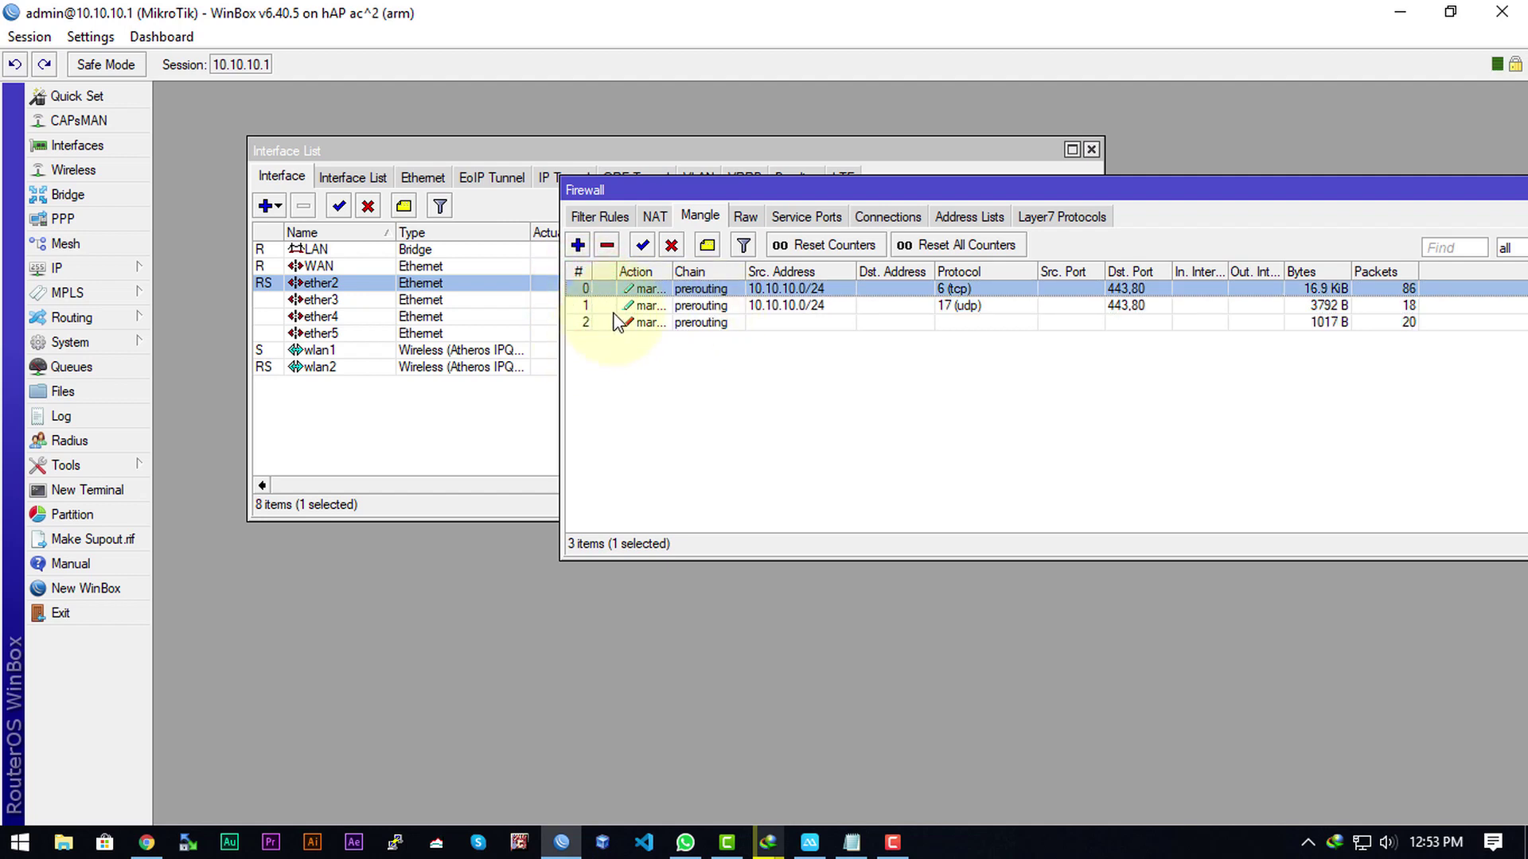
Step: Try placing the packet-marking rule between the tcp and udp rules, and return it to last place
{"action": "left_click", "coordinate": [599, 322]}
{"action": "left_click", "coordinate": [589, 304]}
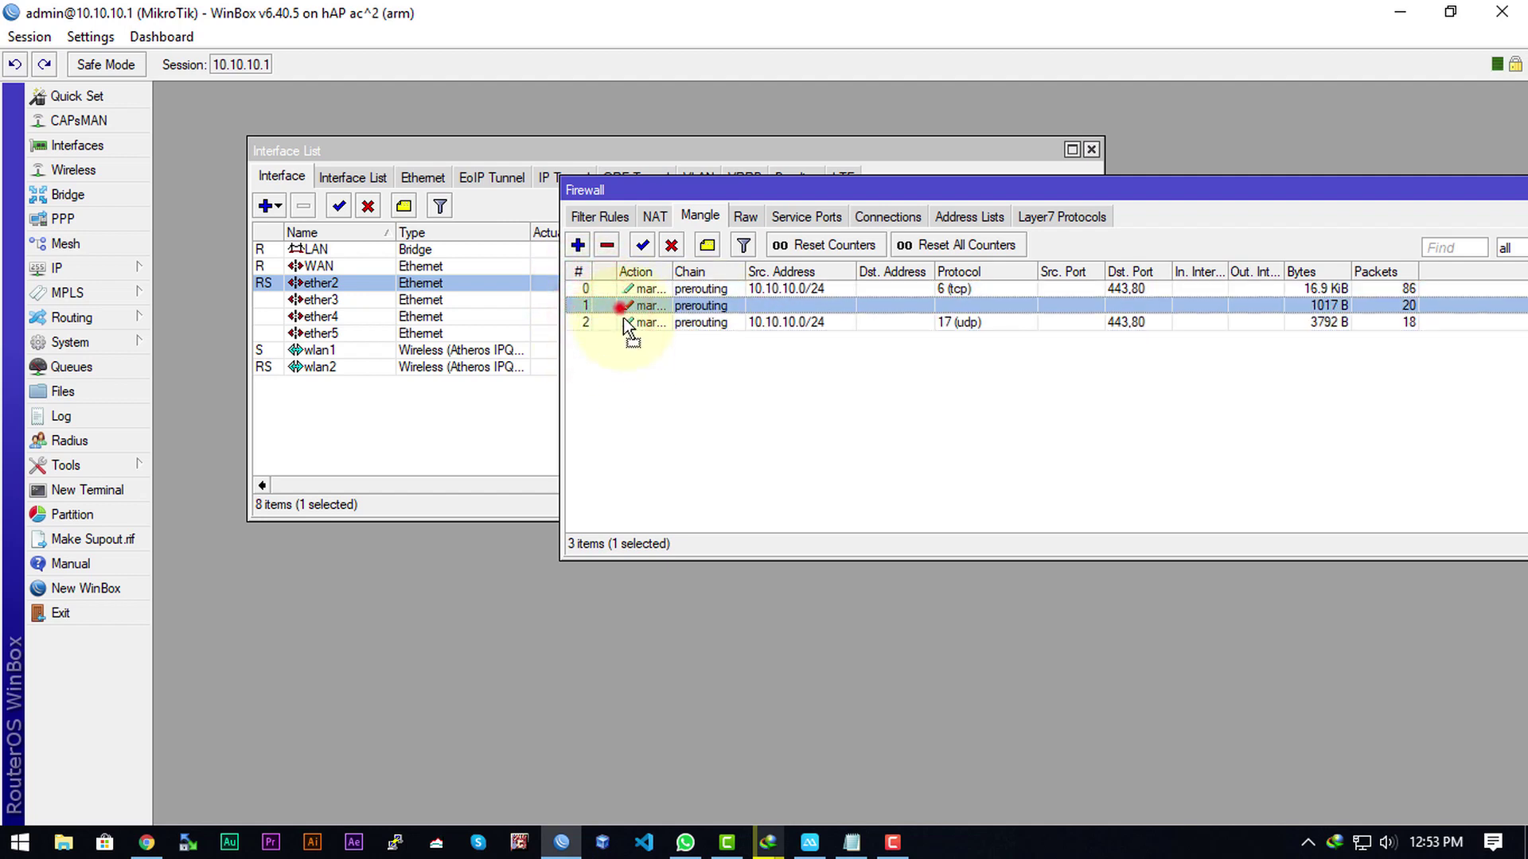
{"action": "left_click", "coordinate": [625, 321]}
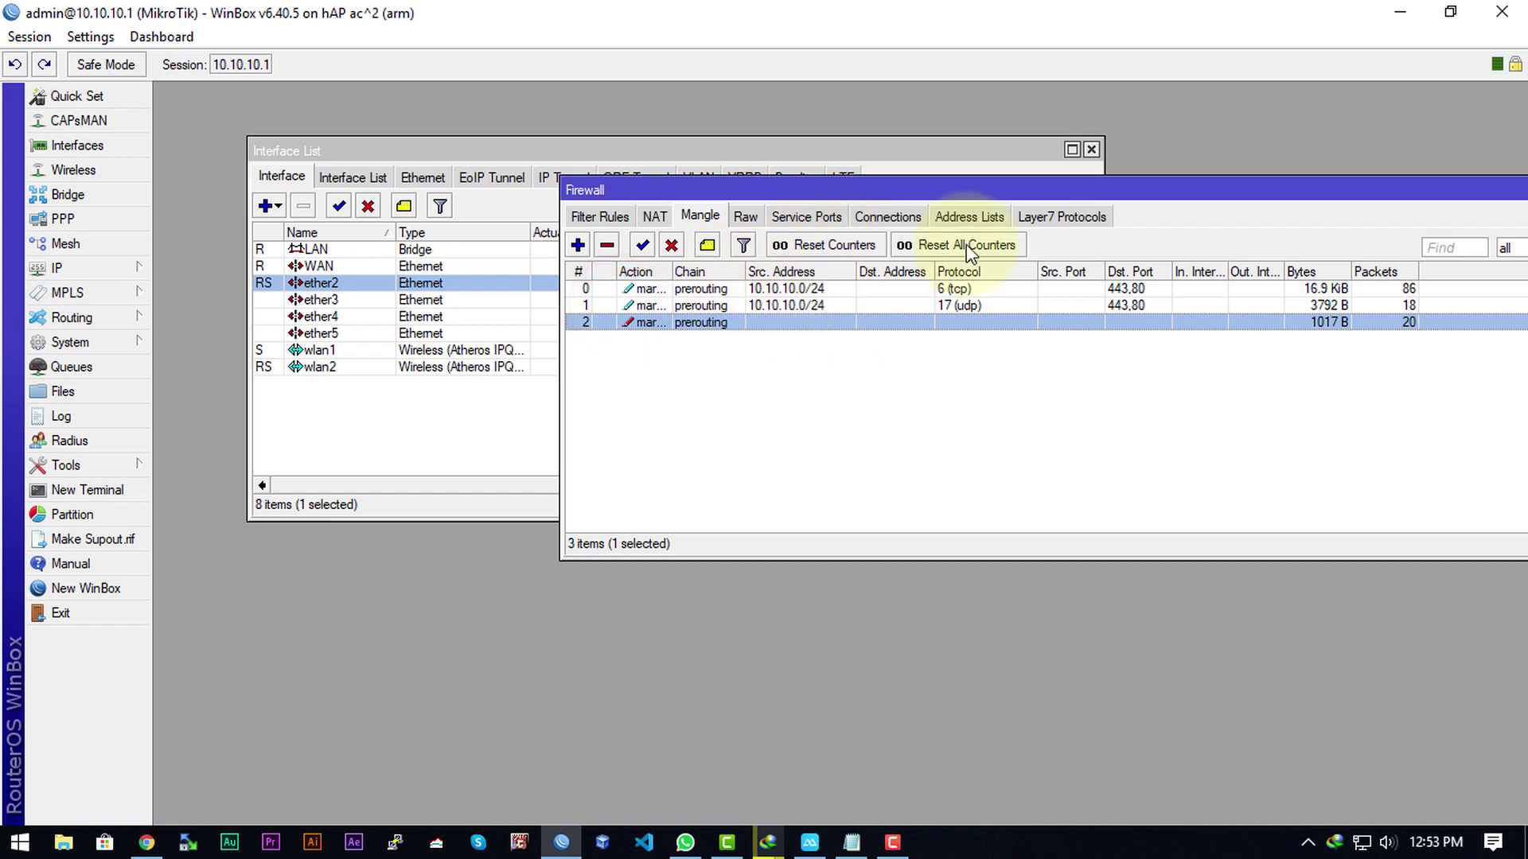
Step: Reposition the firewall list, open the packet-marking mangle rule and display its traffic statistics
{"action": "left_click", "coordinate": [1031, 187]}
{"action": "left_click_drag", "start_coordinate": [1031, 187], "coordinate": [775, 204]}
{"action": "left_click", "coordinate": [1028, 320]}
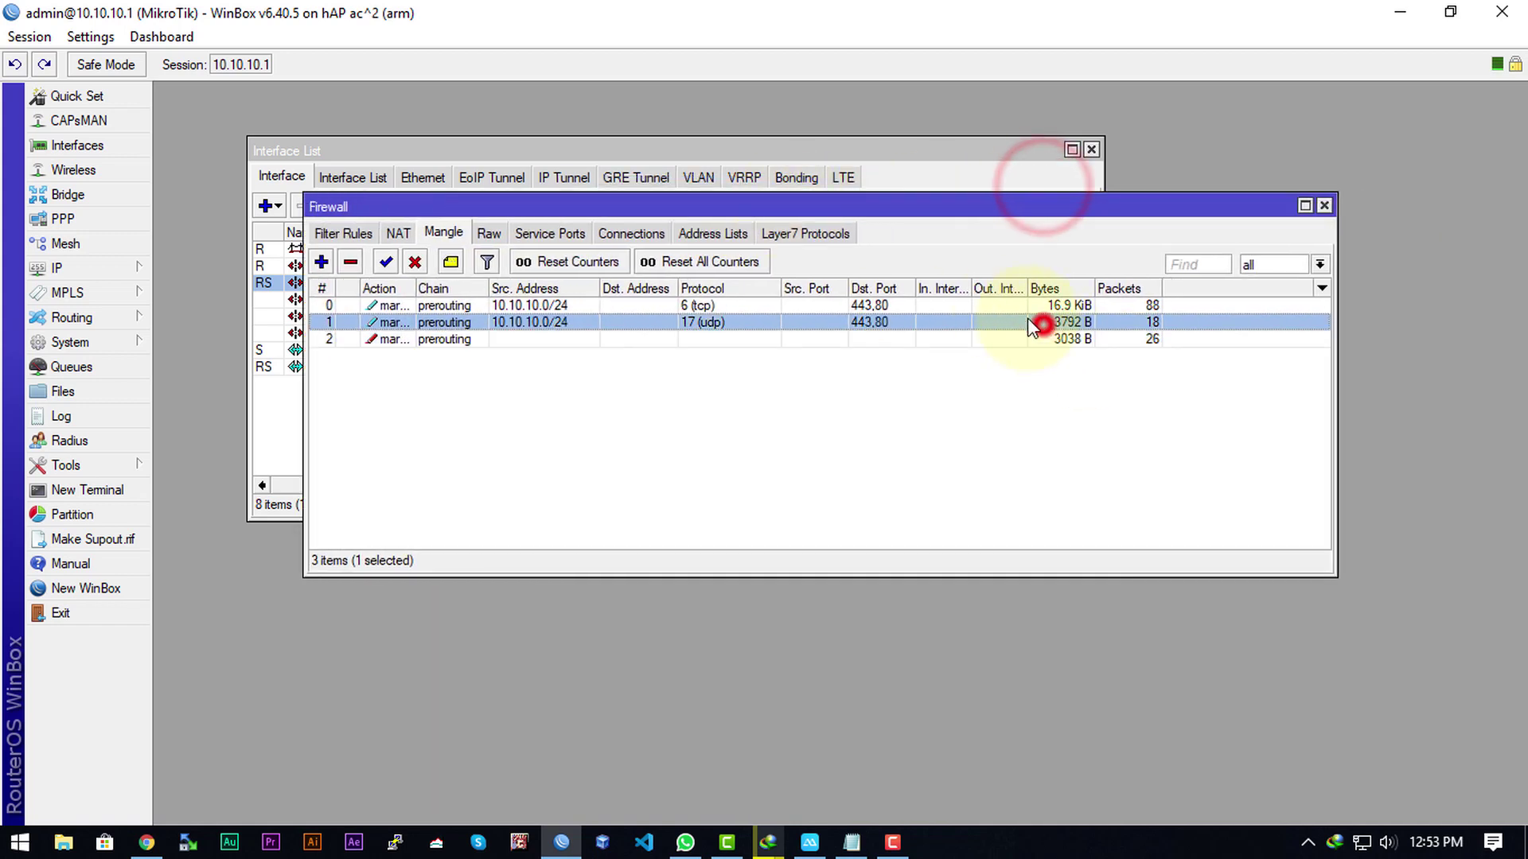
{"action": "left_click", "coordinate": [952, 306]}
{"action": "left_click", "coordinate": [931, 352]}
{"action": "left_click", "coordinate": [886, 341]}
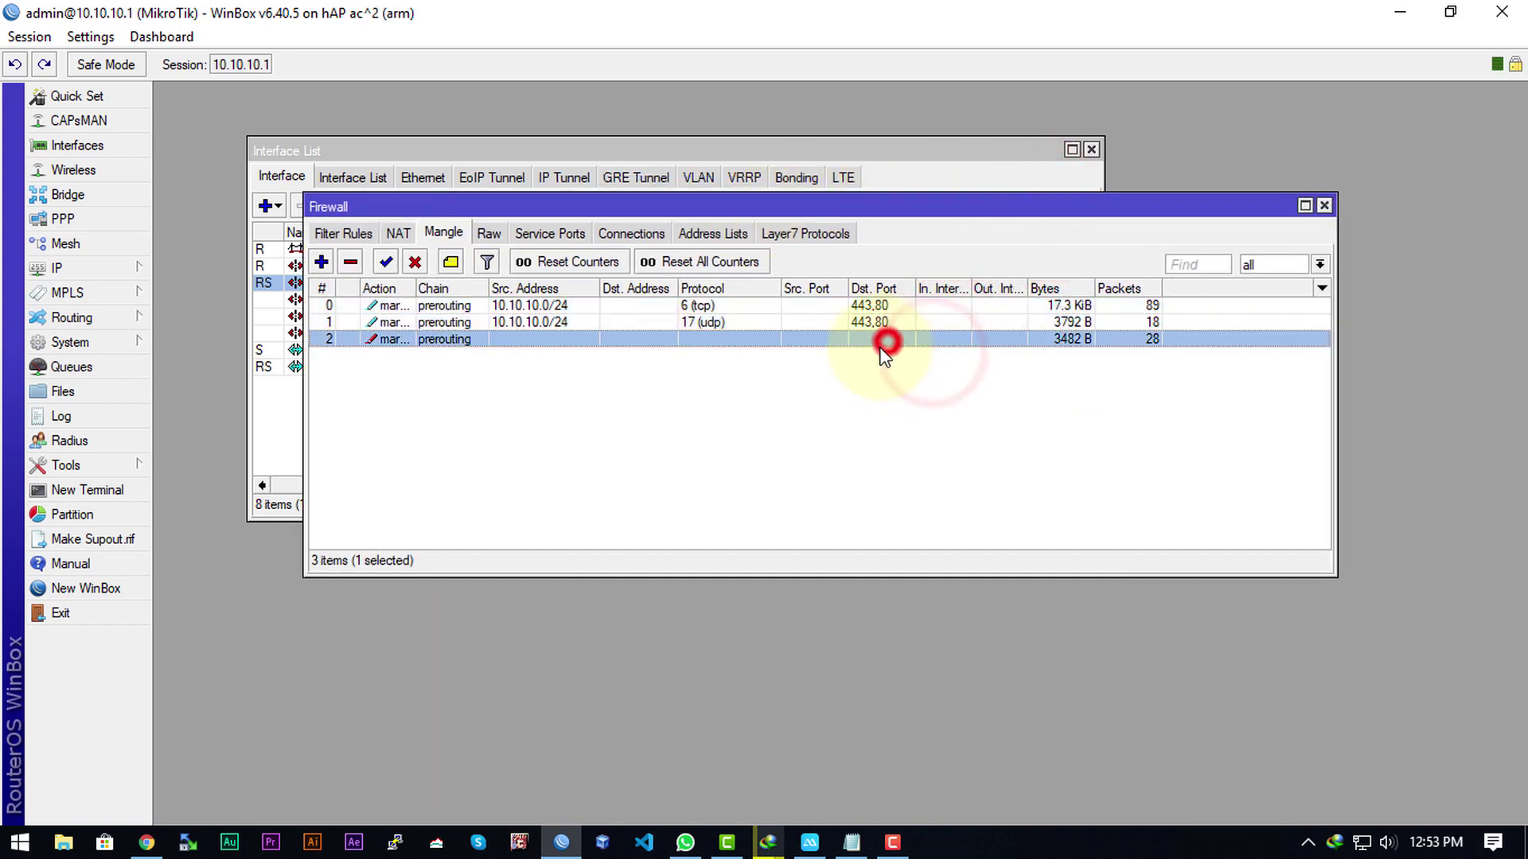
{"action": "double_click", "coordinate": [712, 339]}
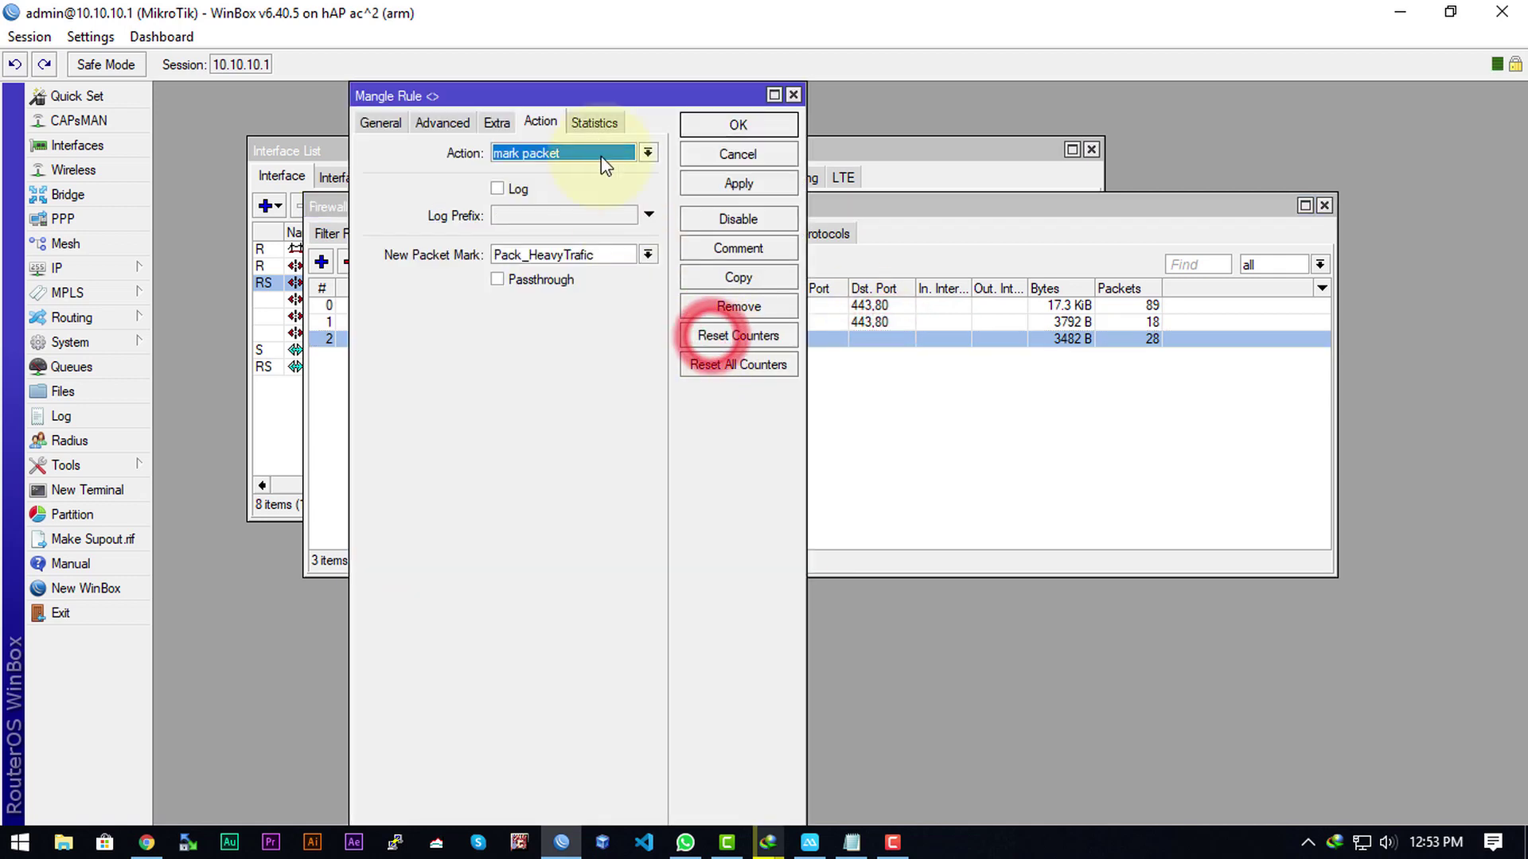
{"action": "left_click_drag", "start_coordinate": [563, 97], "coordinate": [683, 93]}
{"action": "left_click", "coordinate": [944, 205]}
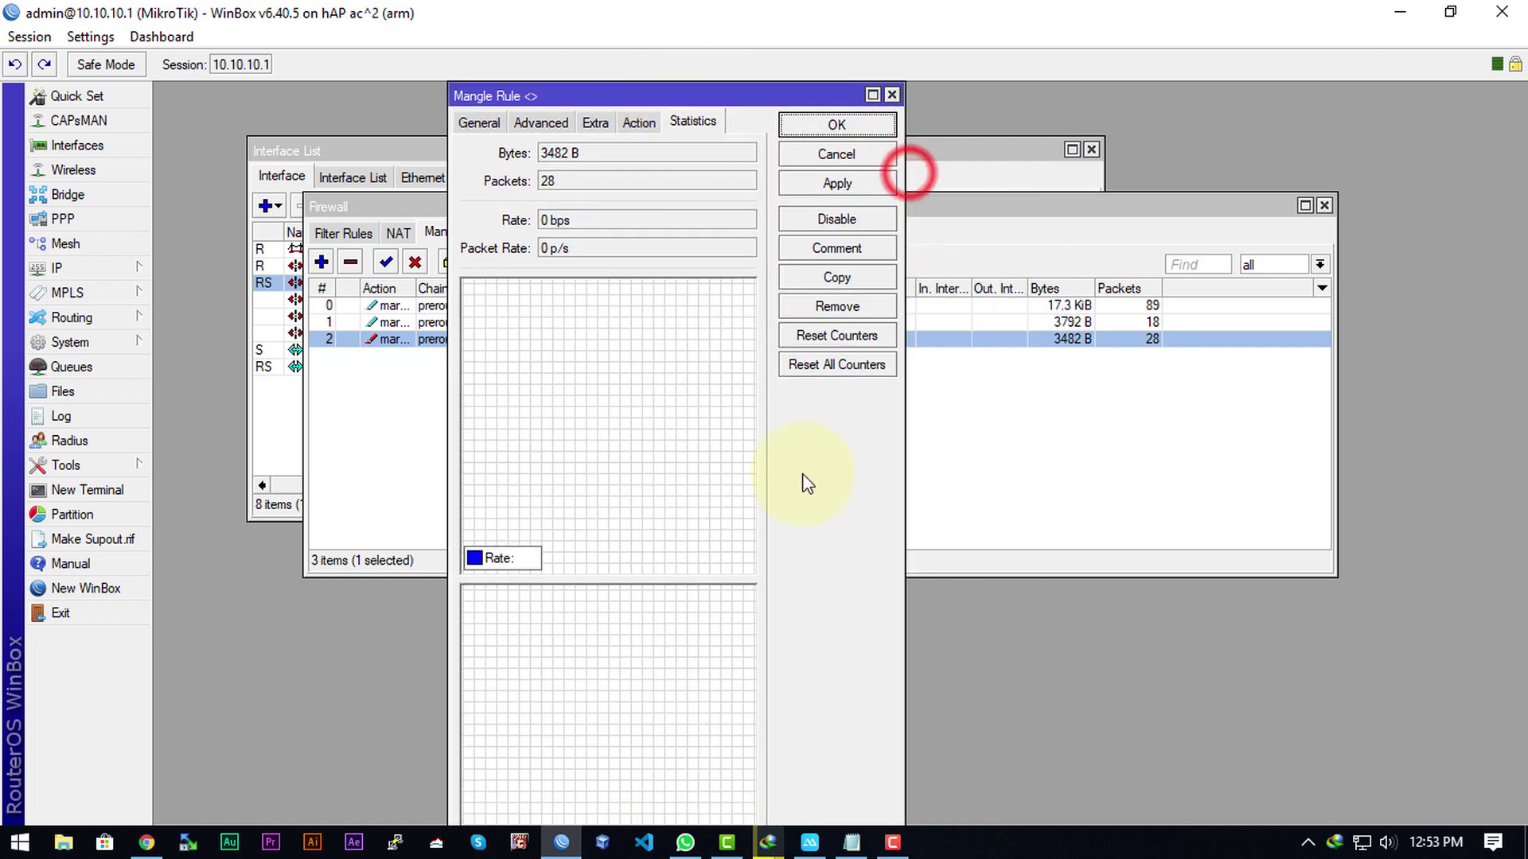
Step: Resume the paused 4K video download in the download manager and check the packet-marking rule's traffic rate
{"action": "mouse_move", "coordinate": [766, 844]}
{"action": "left_click", "coordinate": [863, 774]}
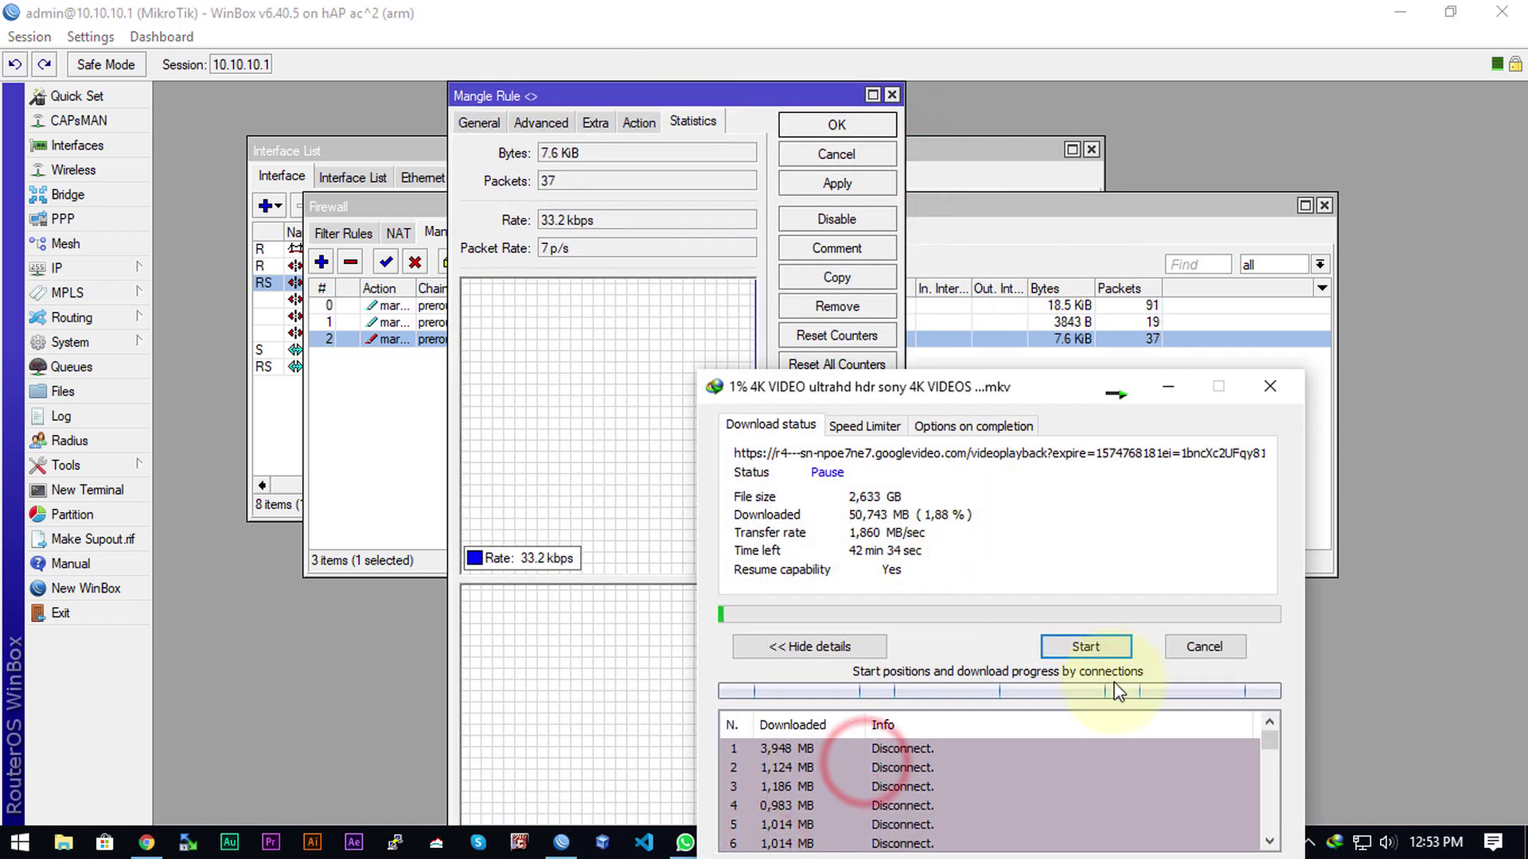
{"action": "left_click", "coordinate": [1102, 645]}
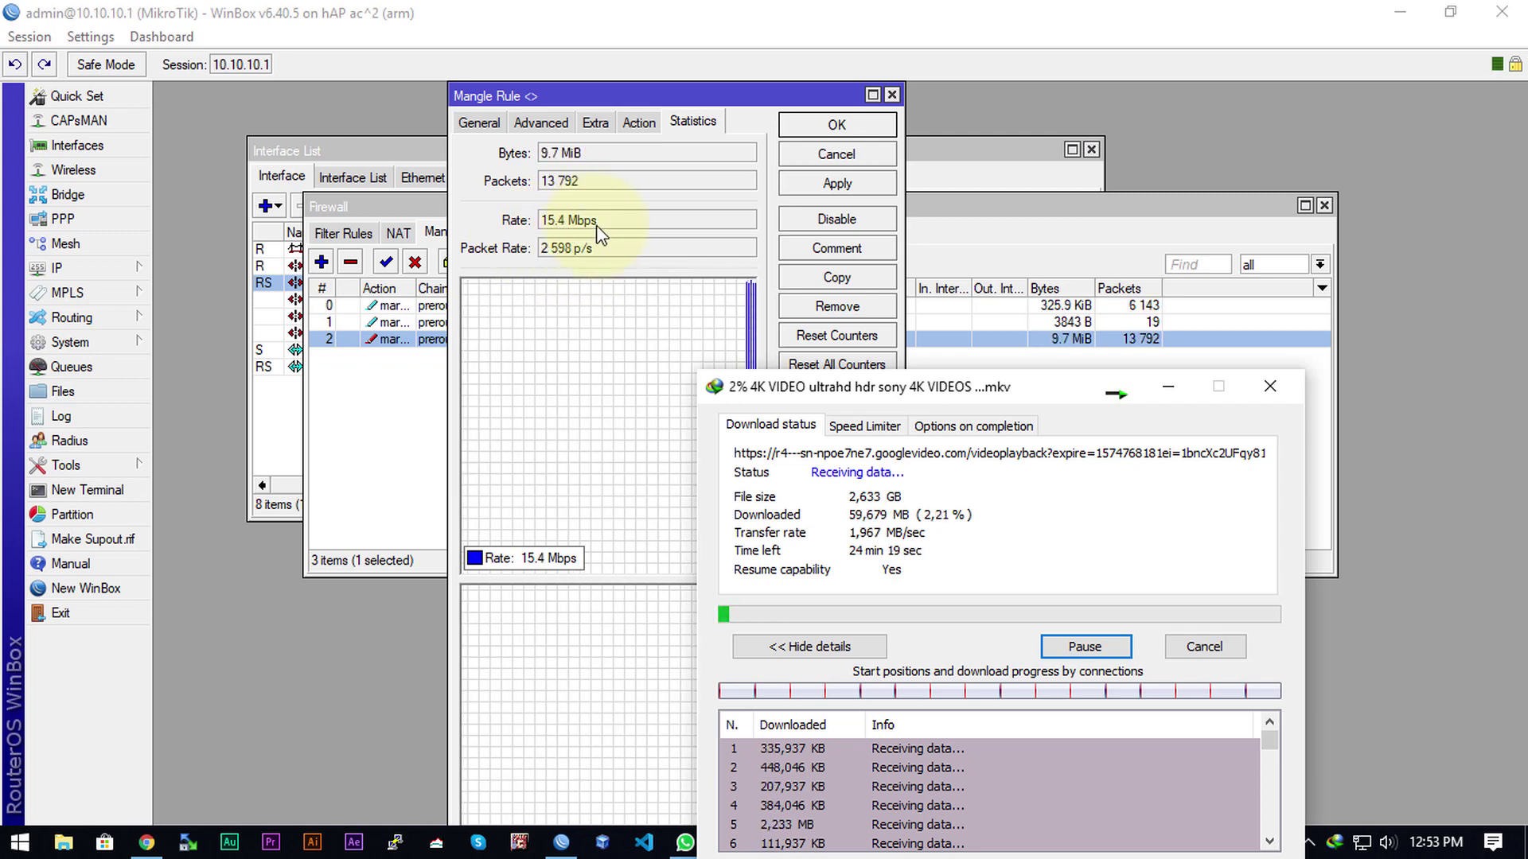
{"action": "left_click", "coordinate": [593, 222]}
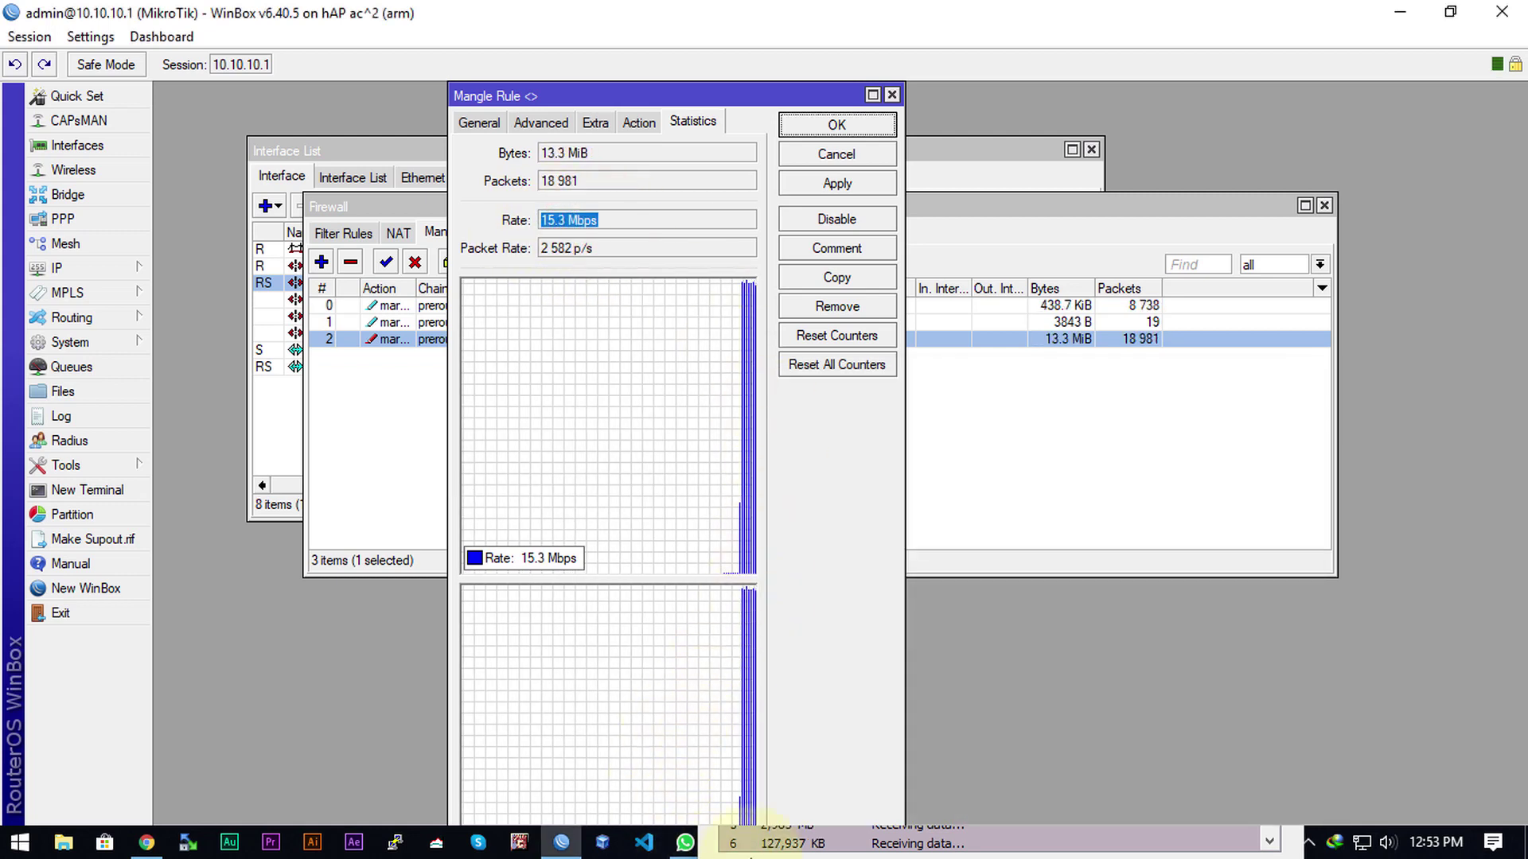
Step: Pause the 4K video download again, recheck the packet-marking rule's rate and close the rule
{"action": "left_click", "coordinate": [746, 836]}
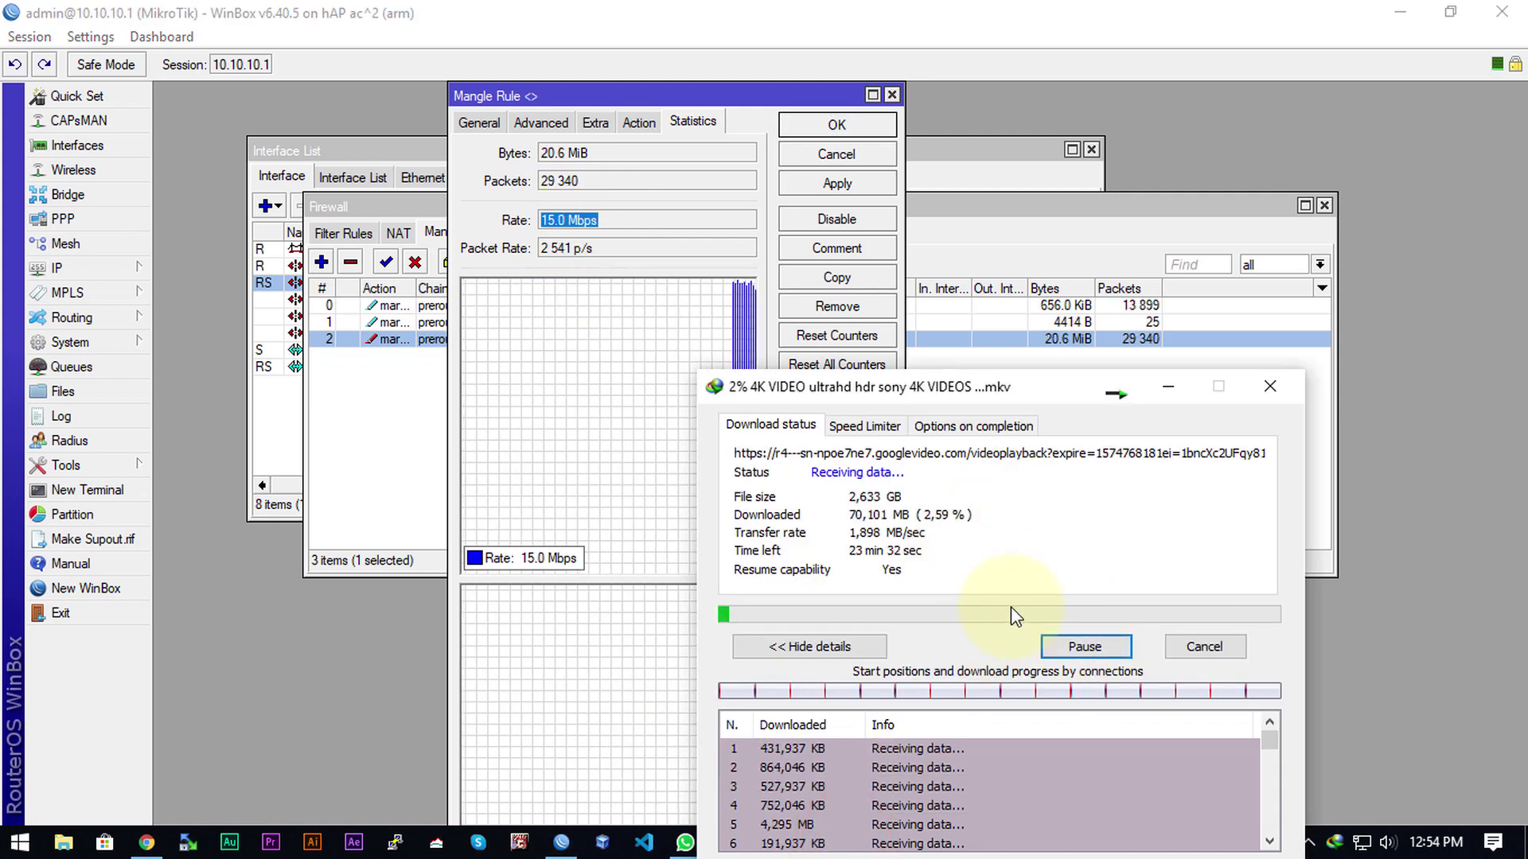
{"action": "left_click", "coordinate": [1071, 647]}
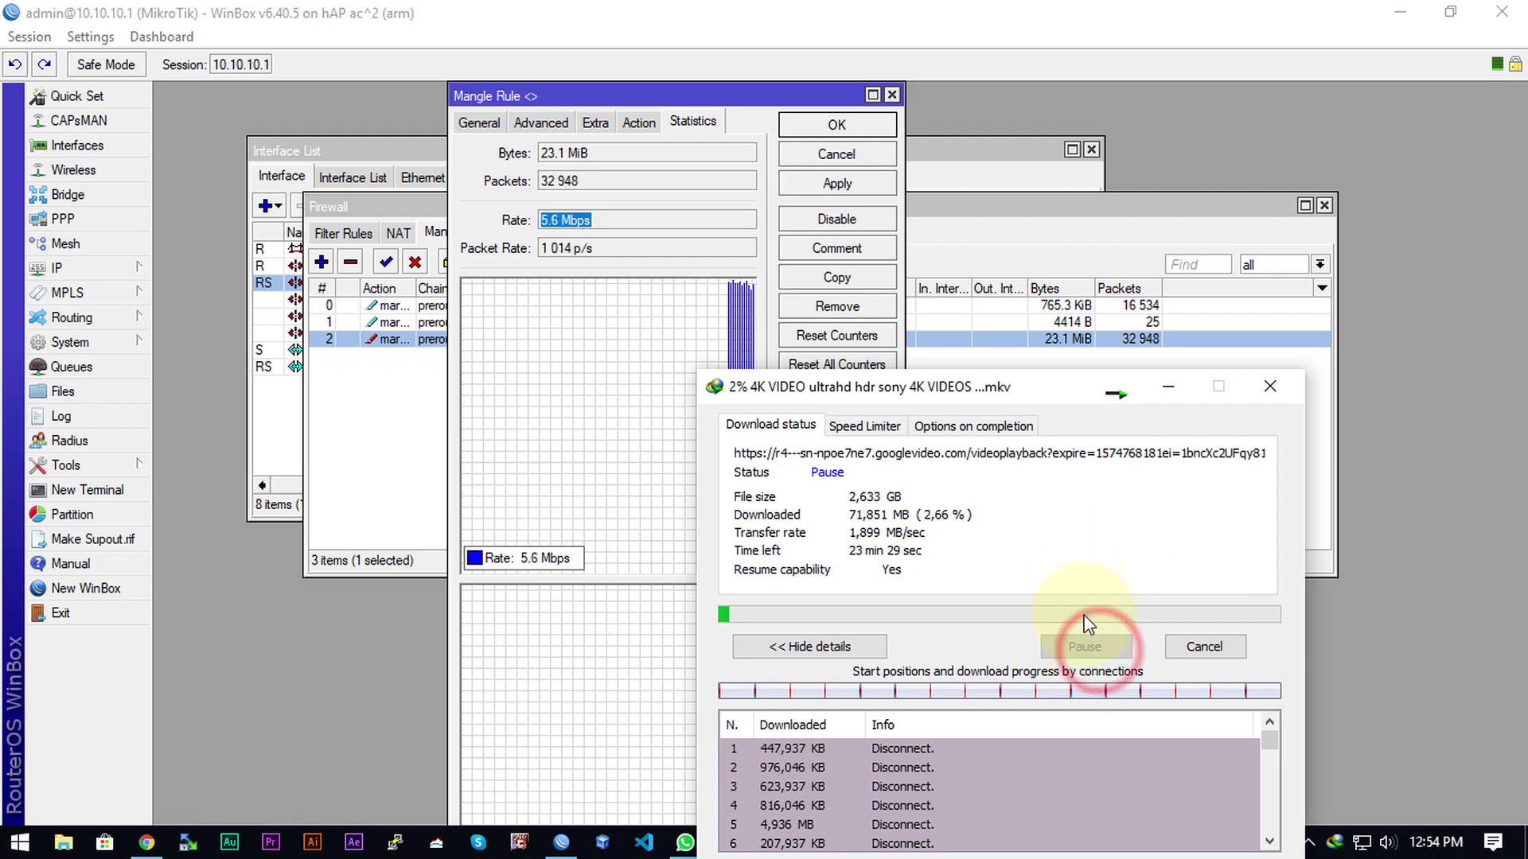
{"action": "left_click", "coordinate": [1167, 387]}
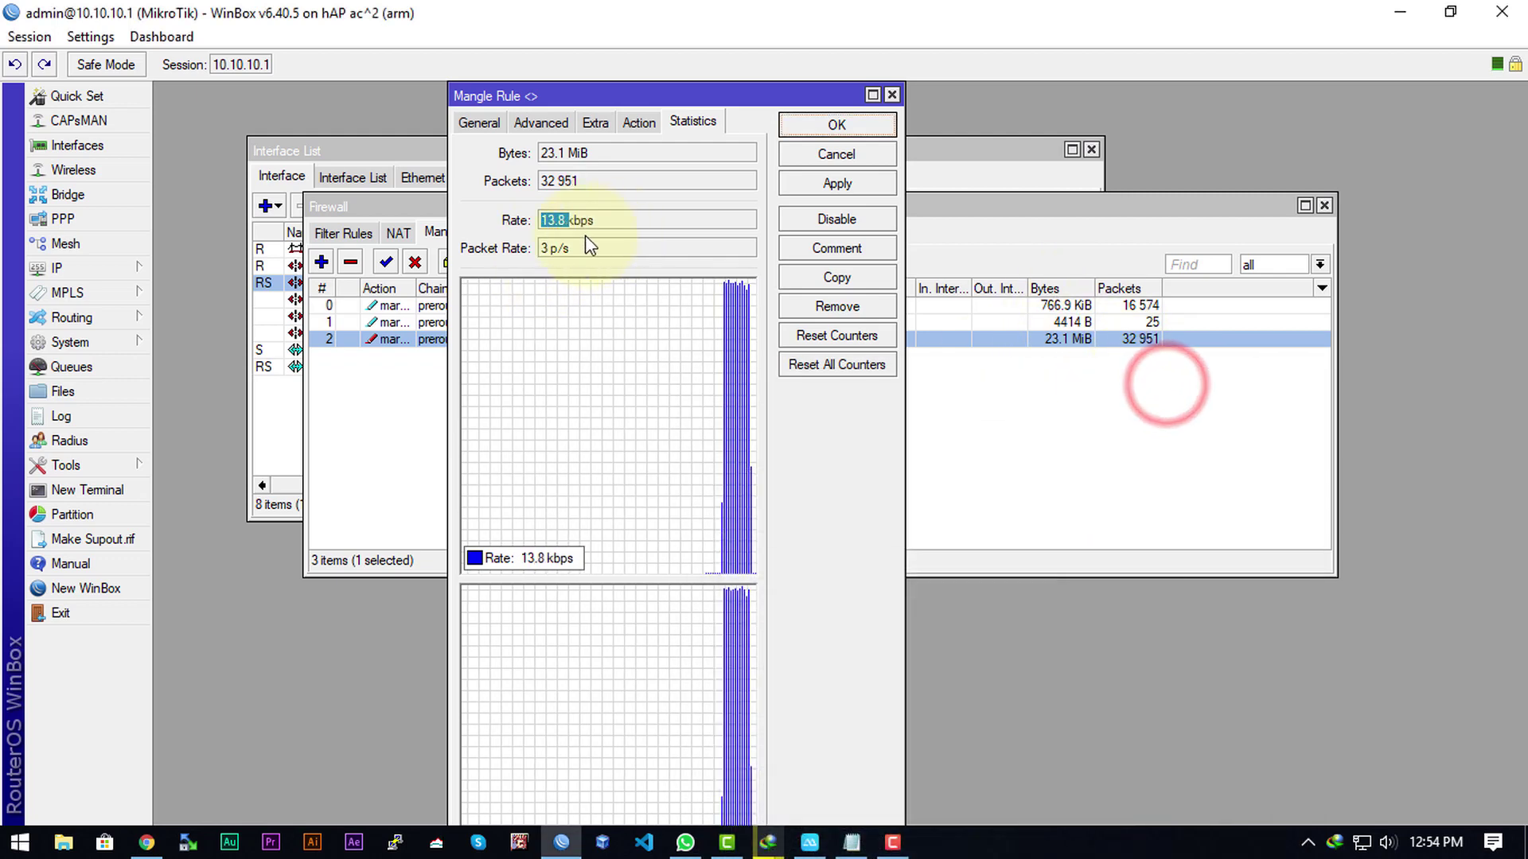
{"action": "left_click", "coordinate": [892, 94]}
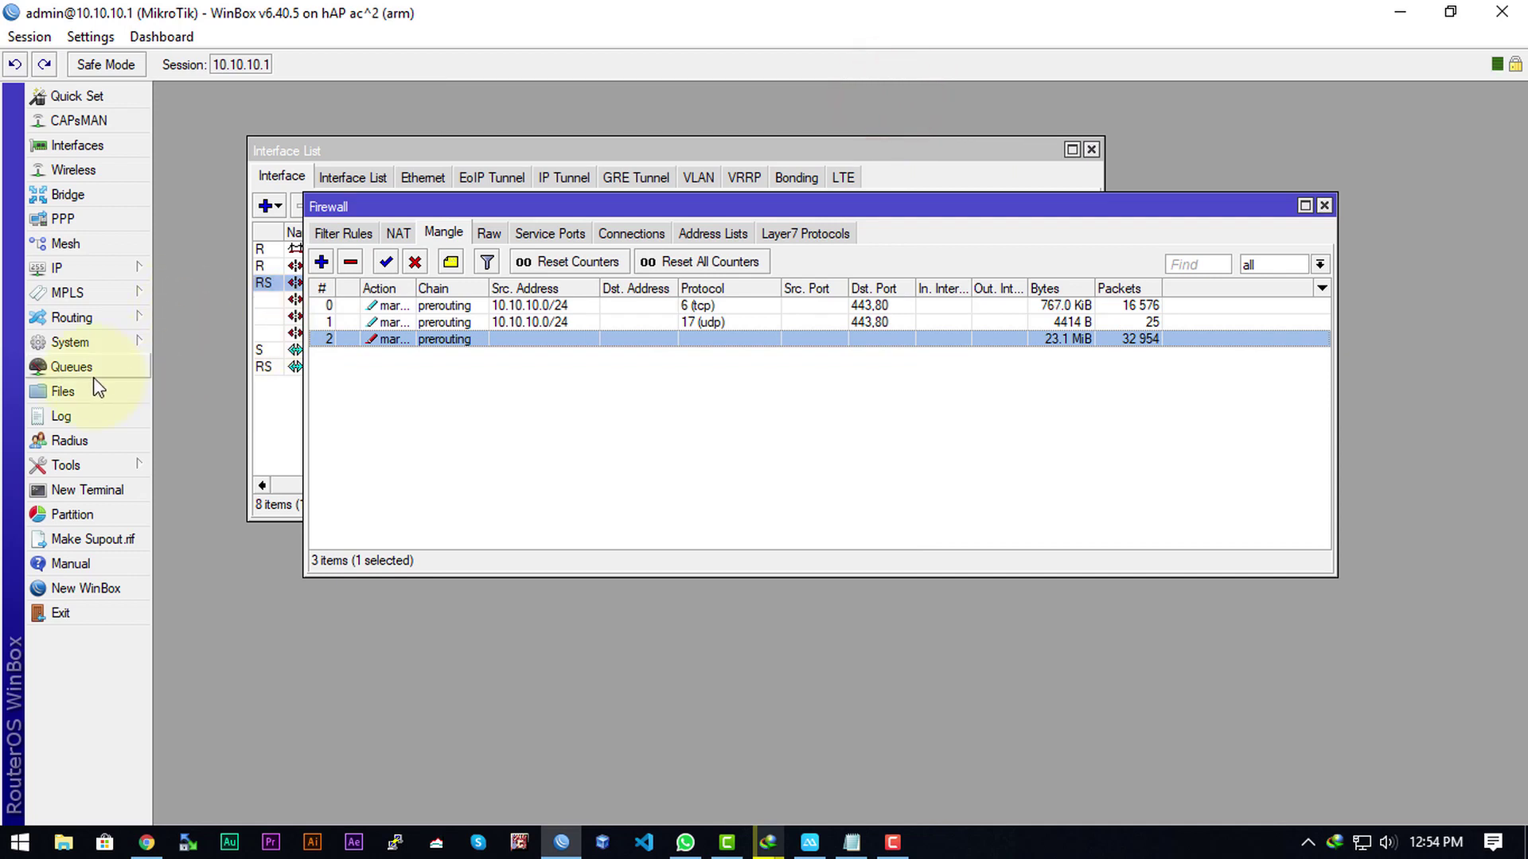
Step: Switch to Notepad and review the noted port ranges for the games and the HTTP/HTTPS ports
{"action": "key", "text": "alt+Tab"}
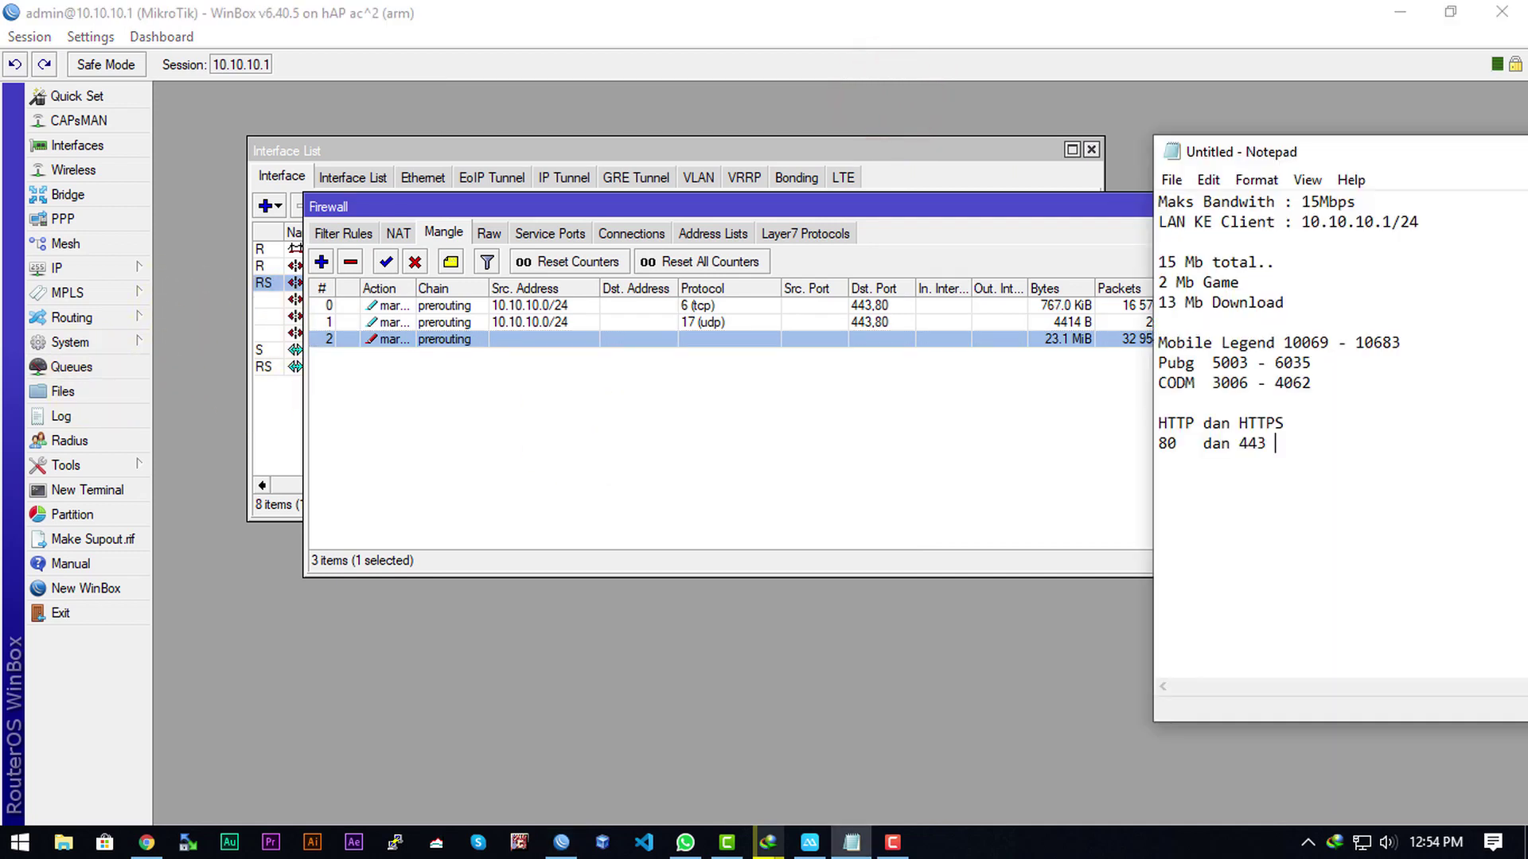
{"action": "left_click_drag", "start_coordinate": [1323, 153], "coordinate": [870, 147]}
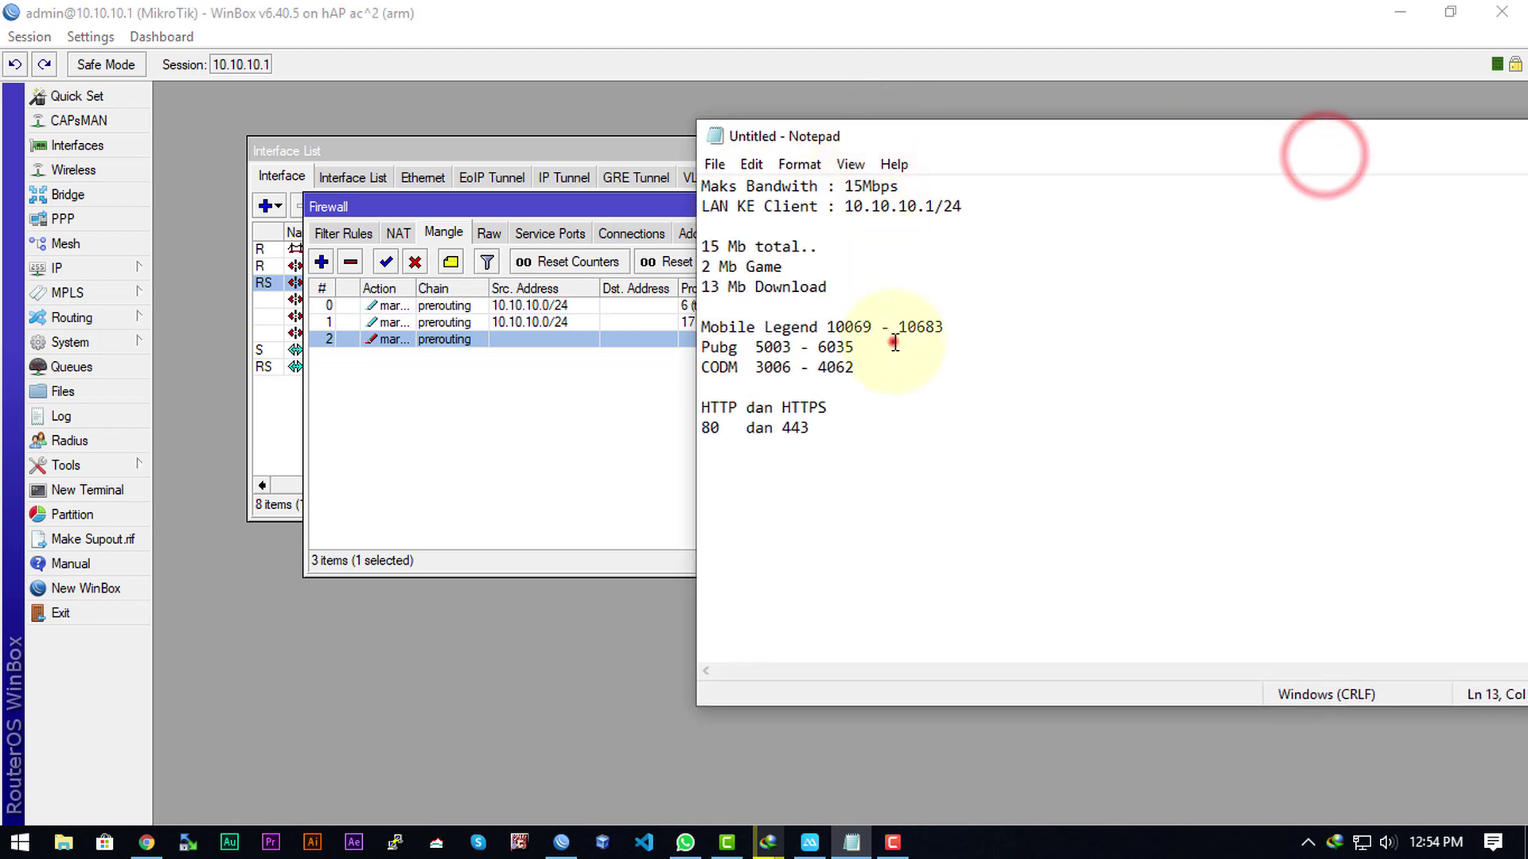
{"action": "left_click", "coordinate": [897, 331]}
{"action": "left_click_drag", "start_coordinate": [828, 430], "coordinate": [701, 407]}
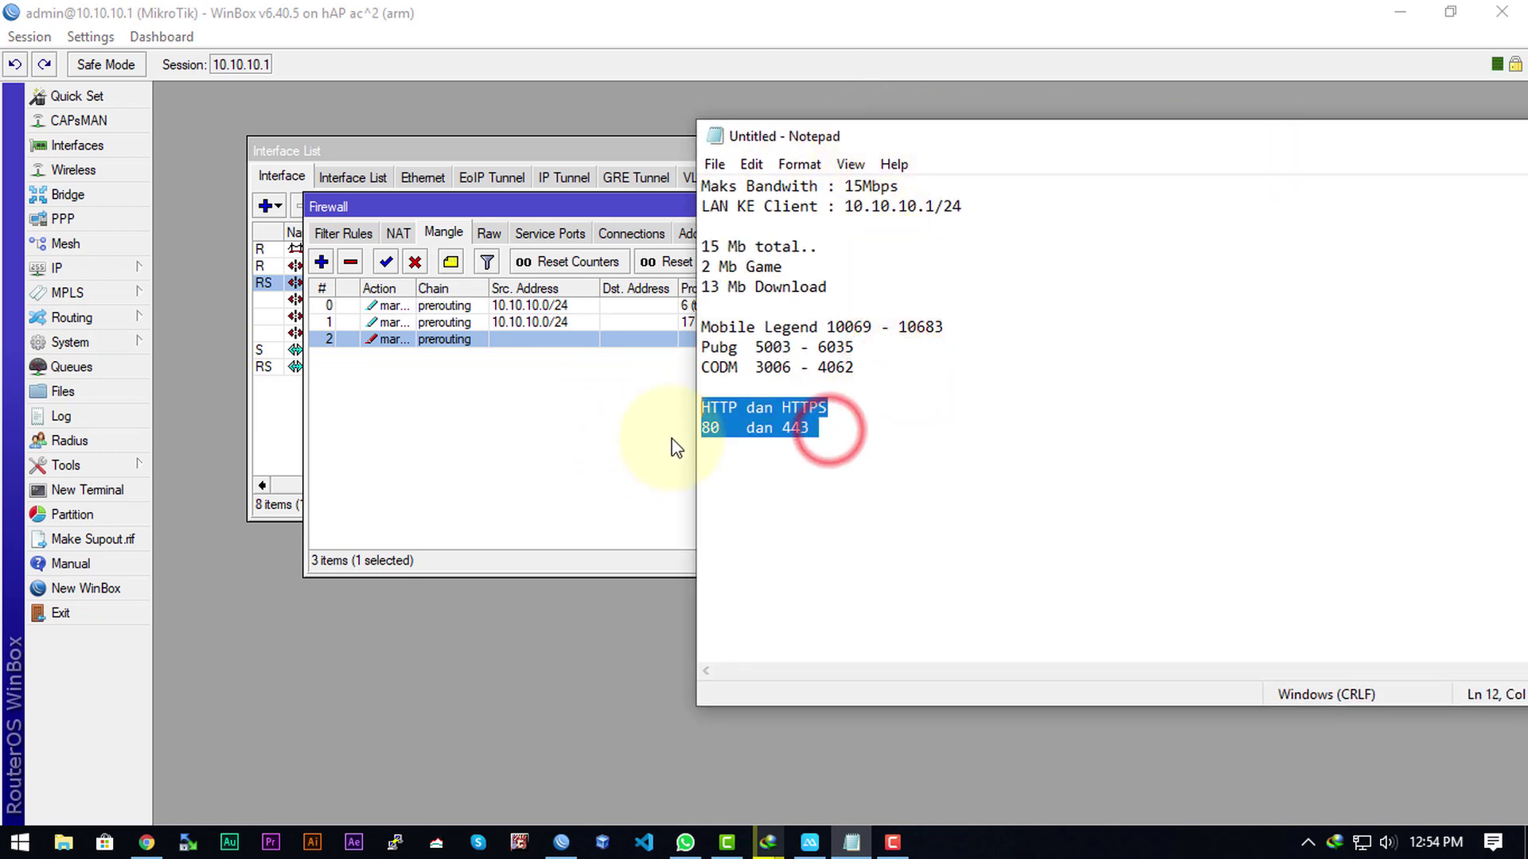
{"action": "left_click_drag", "start_coordinate": [949, 368], "coordinate": [701, 286]}
{"action": "left_click", "coordinate": [965, 341]}
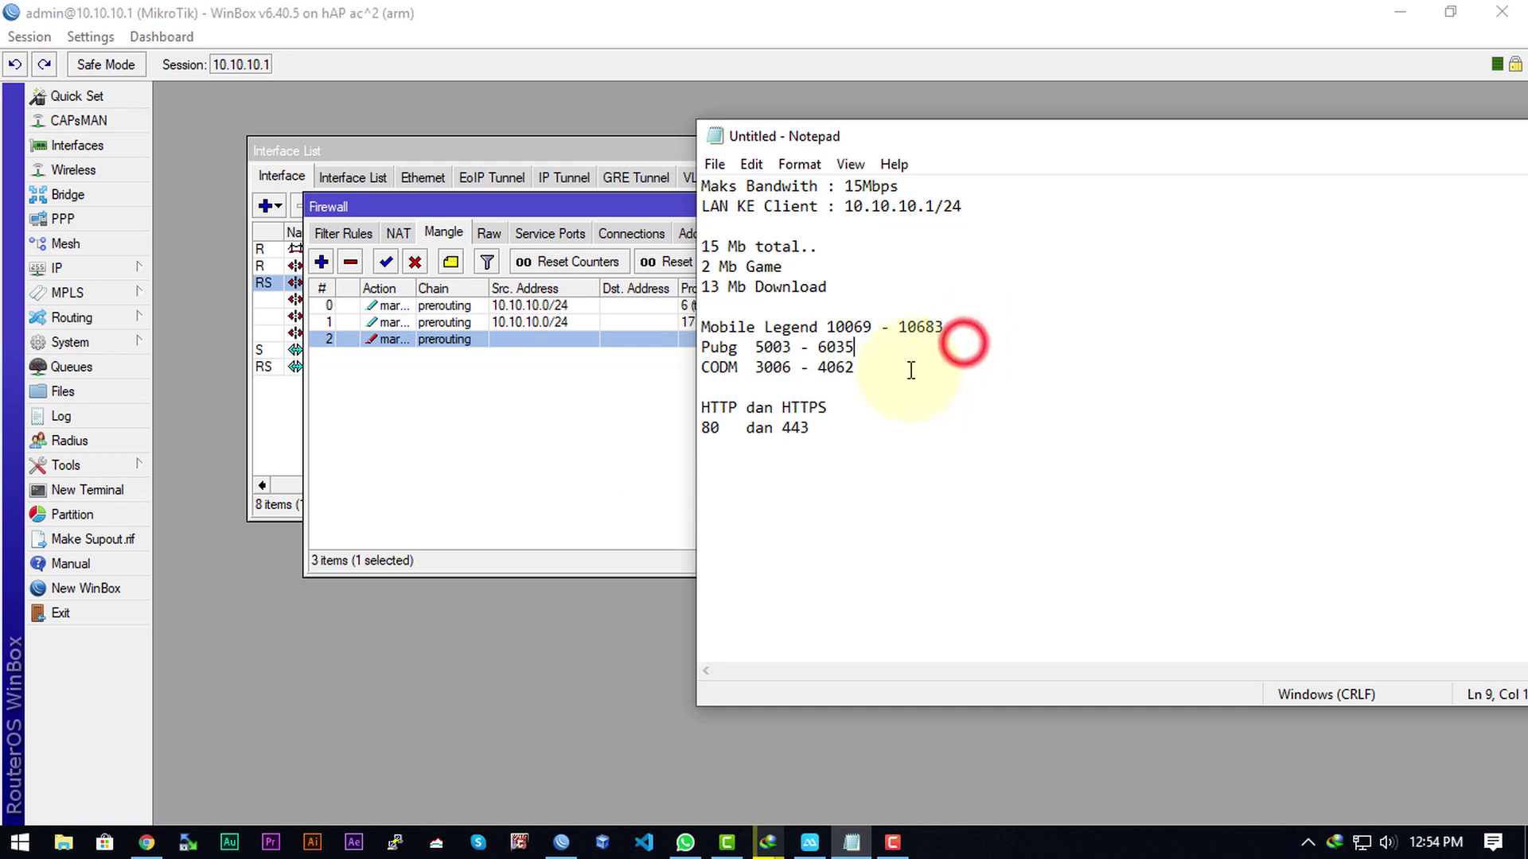
{"action": "left_click_drag", "start_coordinate": [904, 365], "coordinate": [633, 326]}
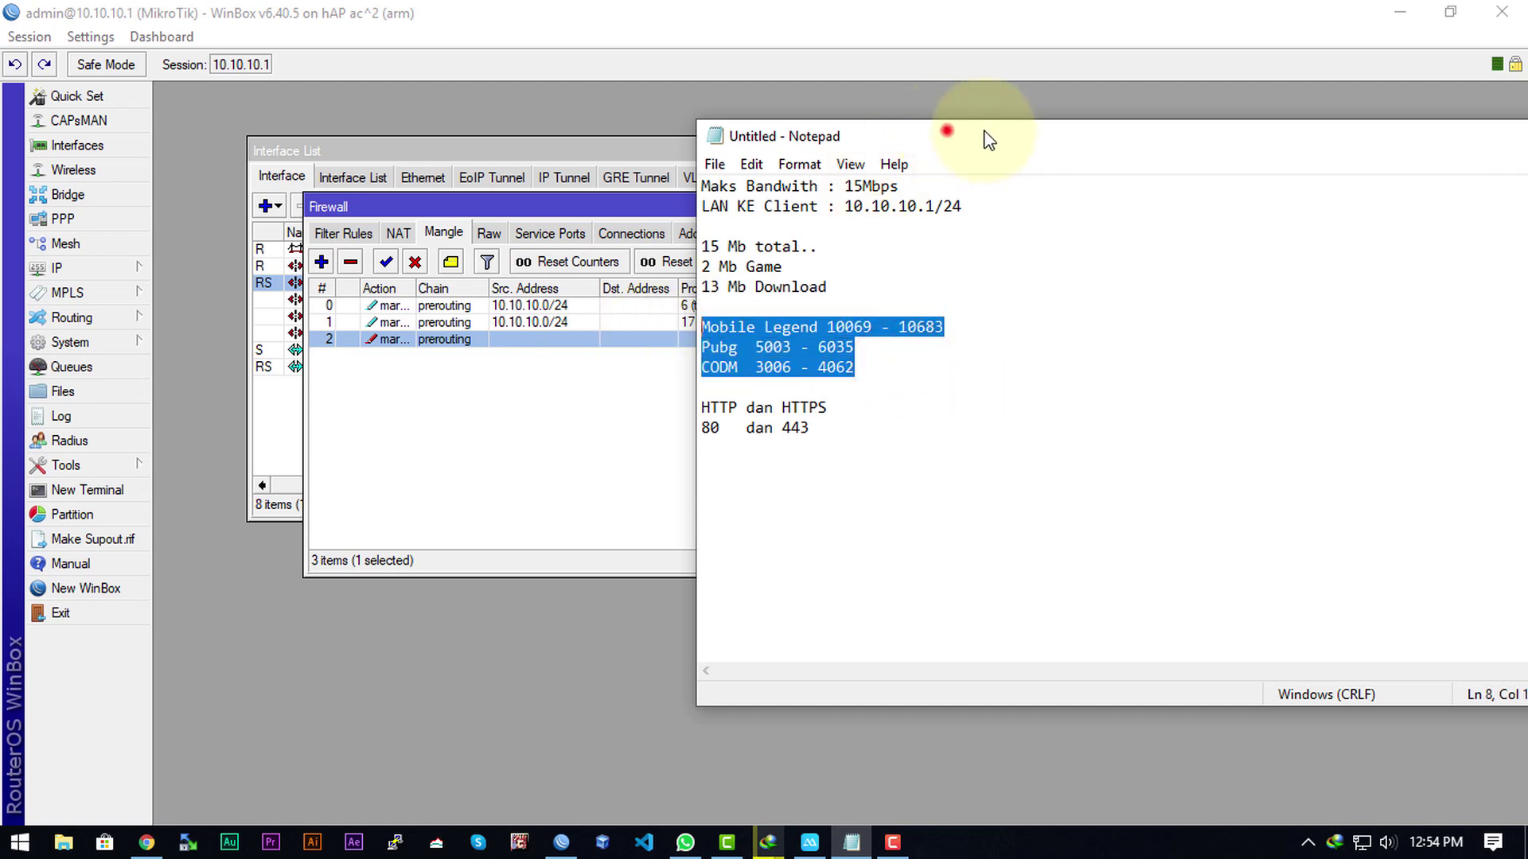
{"action": "left_click_drag", "start_coordinate": [937, 140], "coordinate": [1239, 140]}
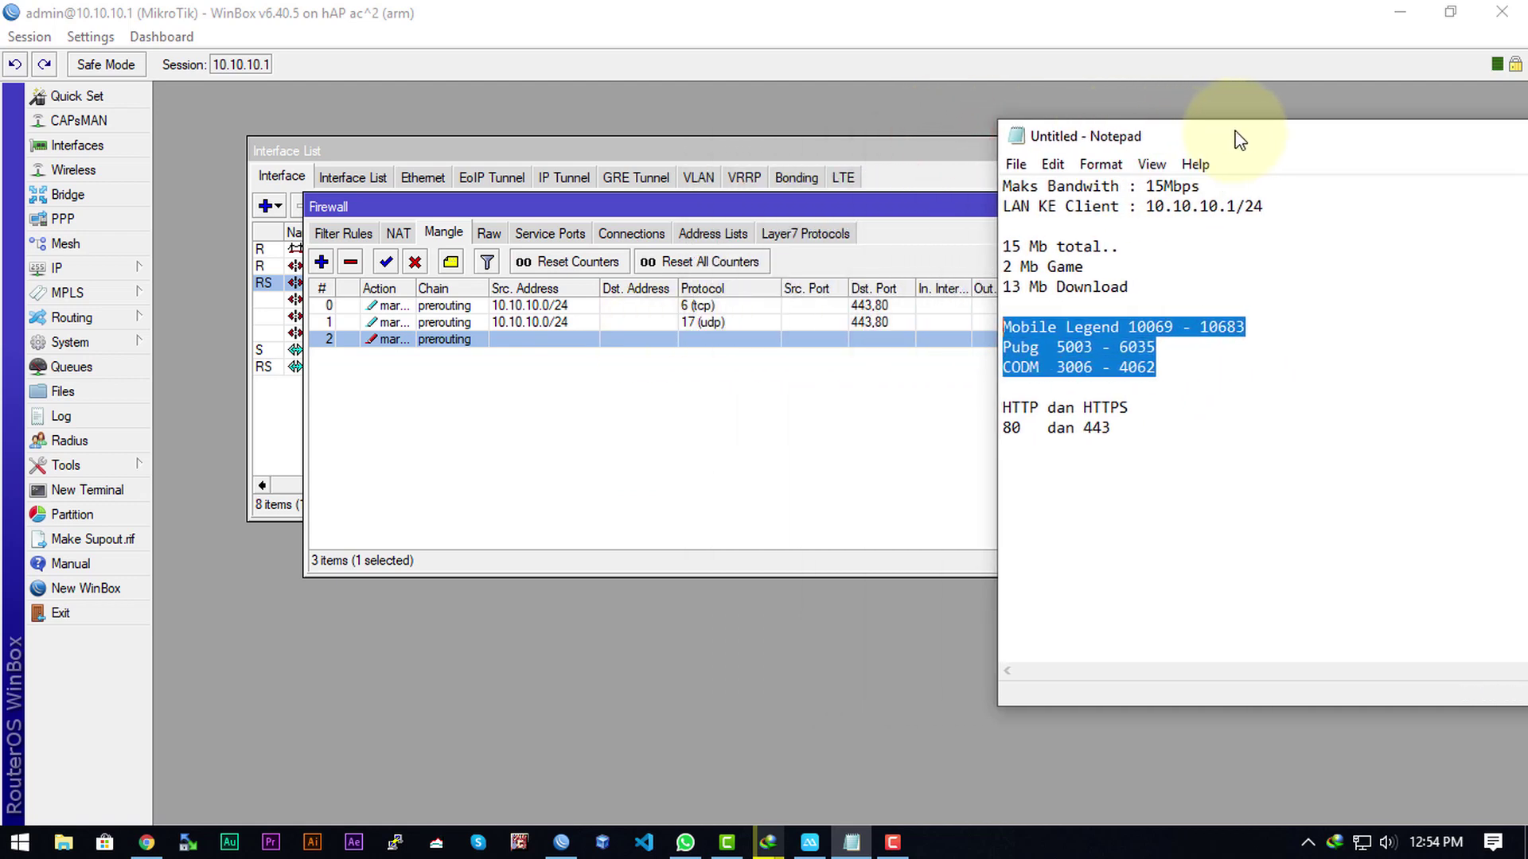
{"action": "left_click", "coordinate": [1168, 382]}
{"action": "left_click_drag", "start_coordinate": [1137, 443], "coordinate": [921, 402]}
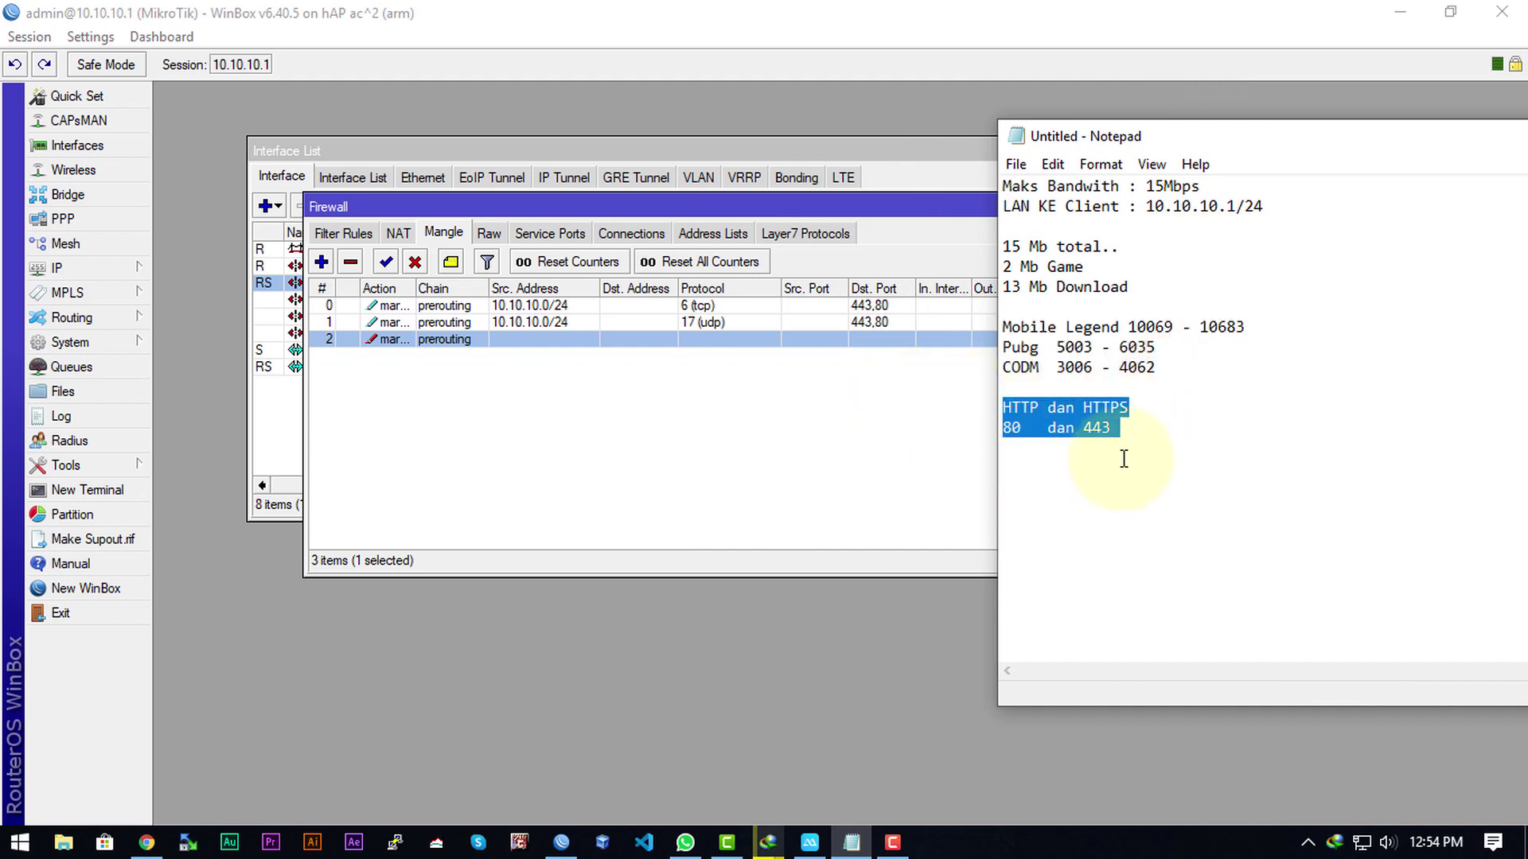
Step: Return to the firewall's mangle list in WinBox and reposition it below the interface list's header
{"action": "left_click", "coordinate": [636, 458]}
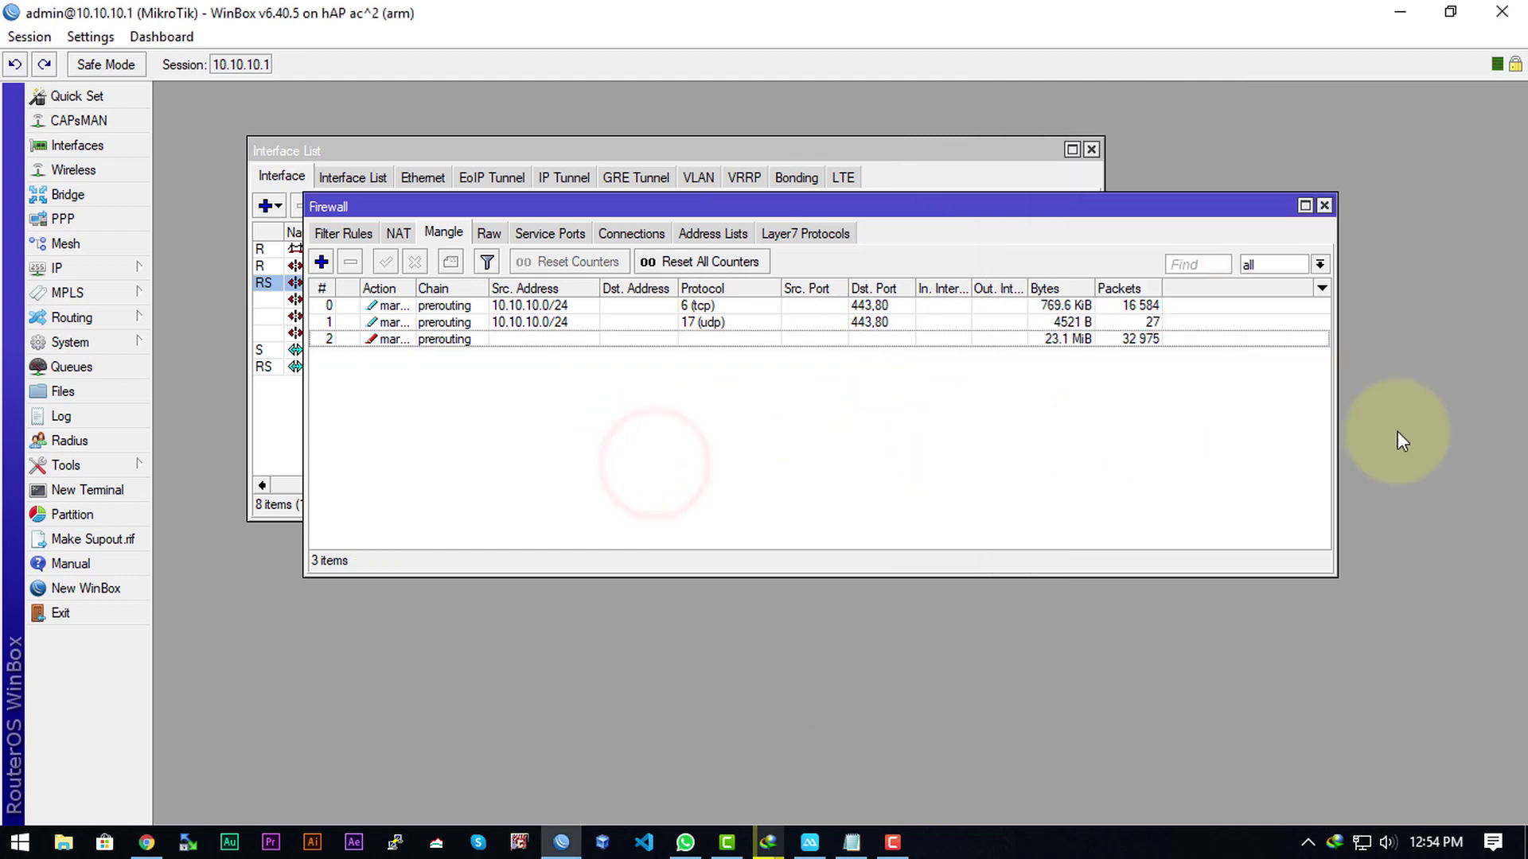
{"action": "left_click", "coordinate": [1398, 390]}
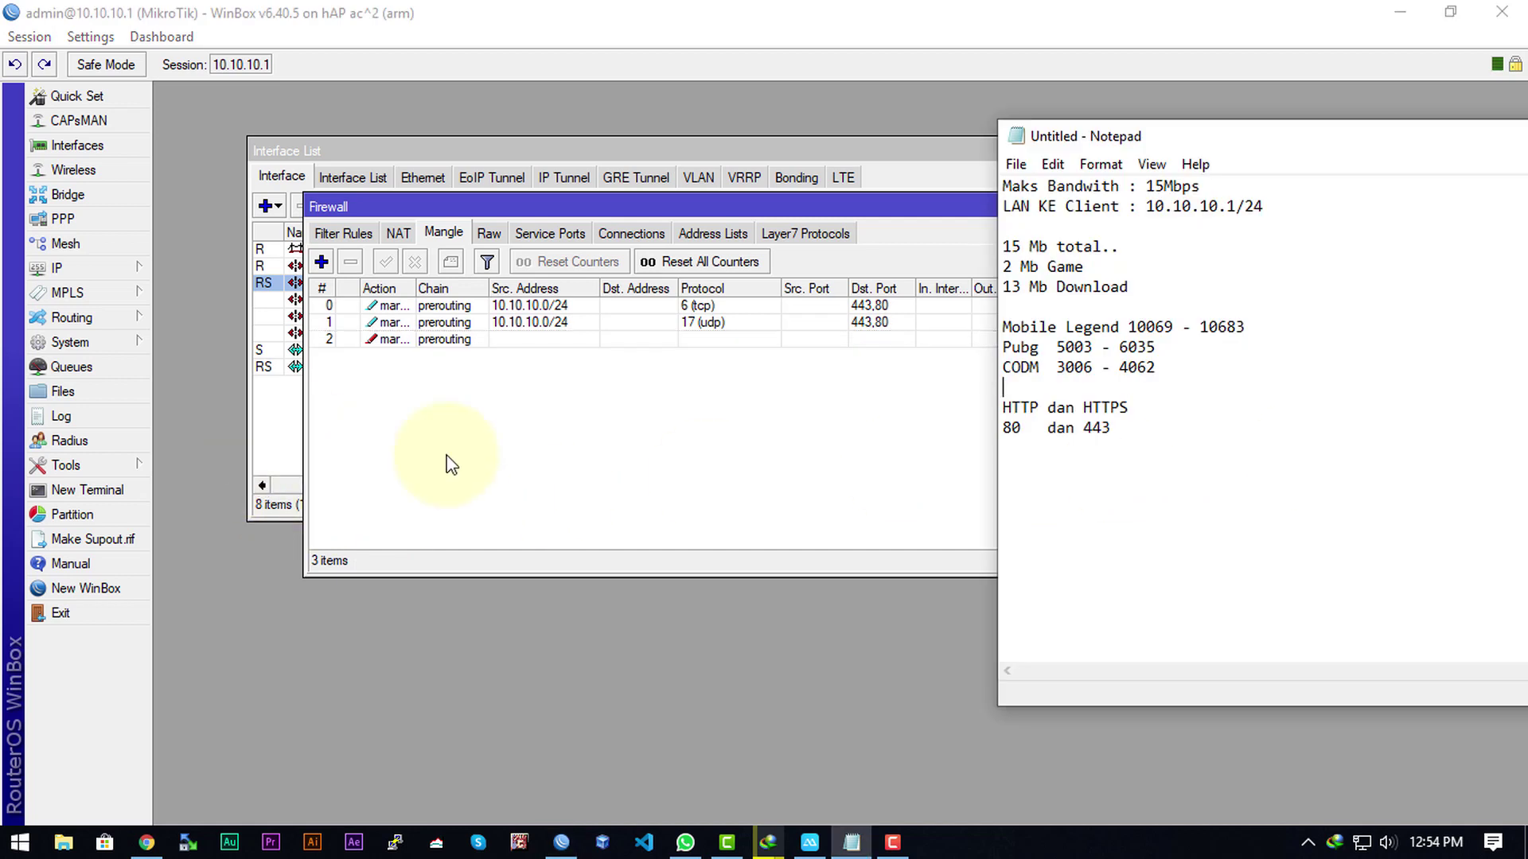
{"action": "left_click", "coordinate": [501, 450]}
{"action": "left_click_drag", "start_coordinate": [751, 205], "coordinate": [651, 273]}
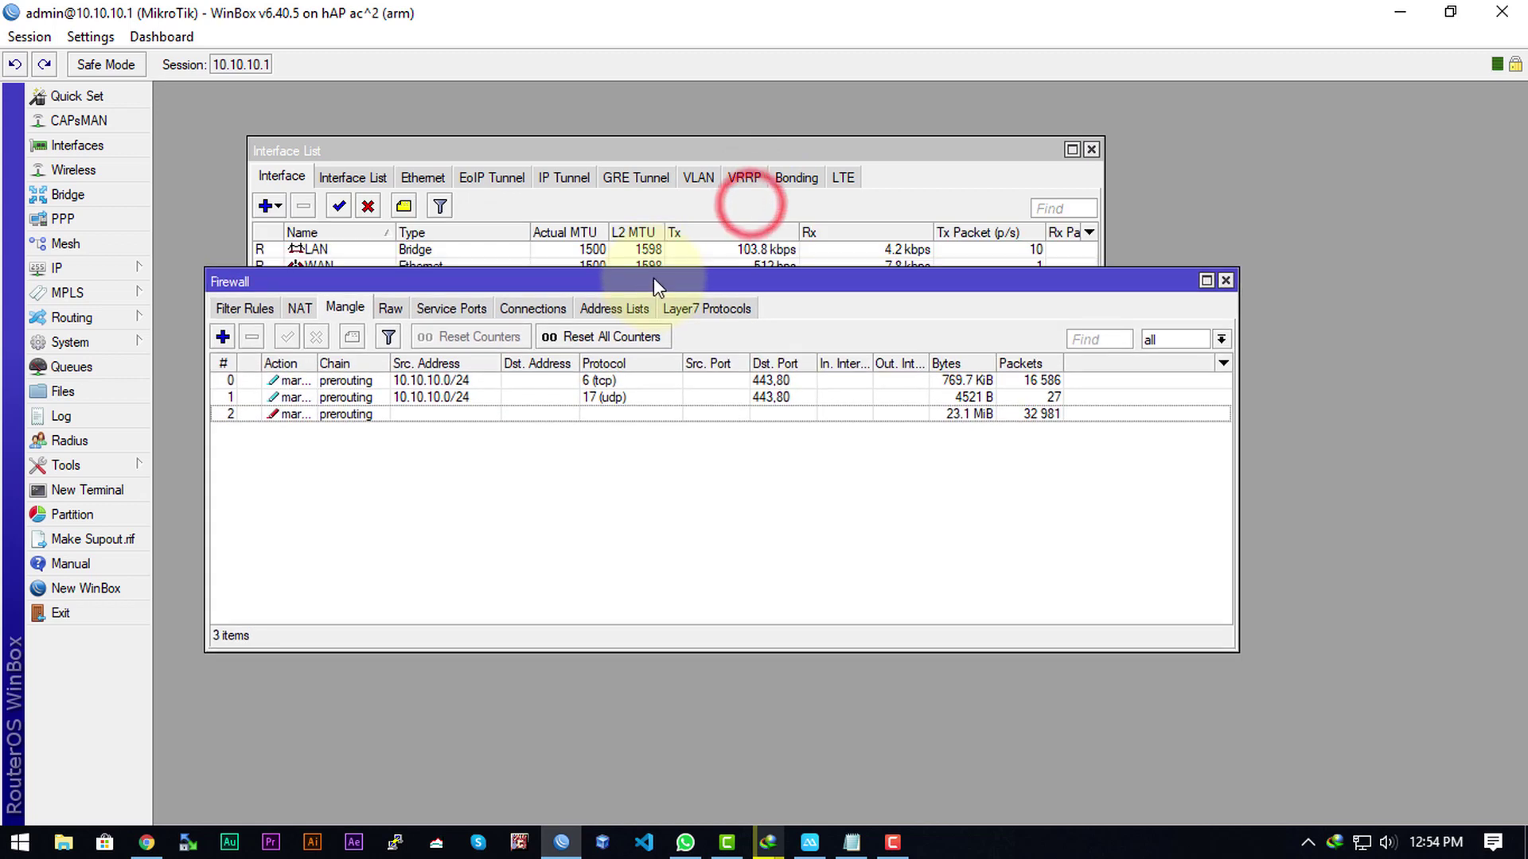
Step: Open the queue list from the mangle list and reposition it so the firewall's mangle rules remain partly visible
{"action": "left_click", "coordinate": [388, 400]}
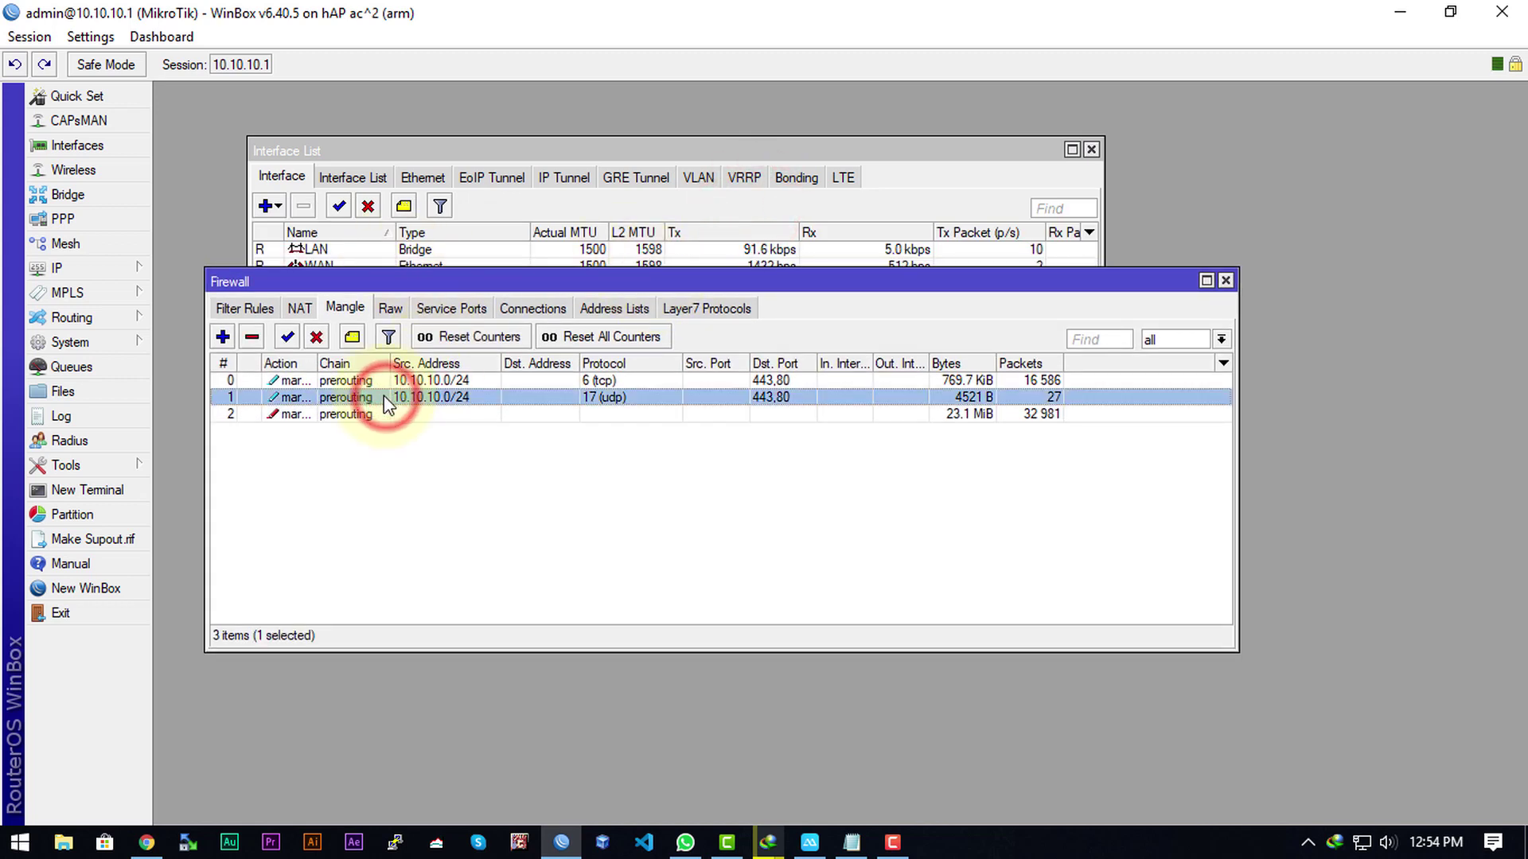
{"action": "left_click", "coordinate": [302, 460]}
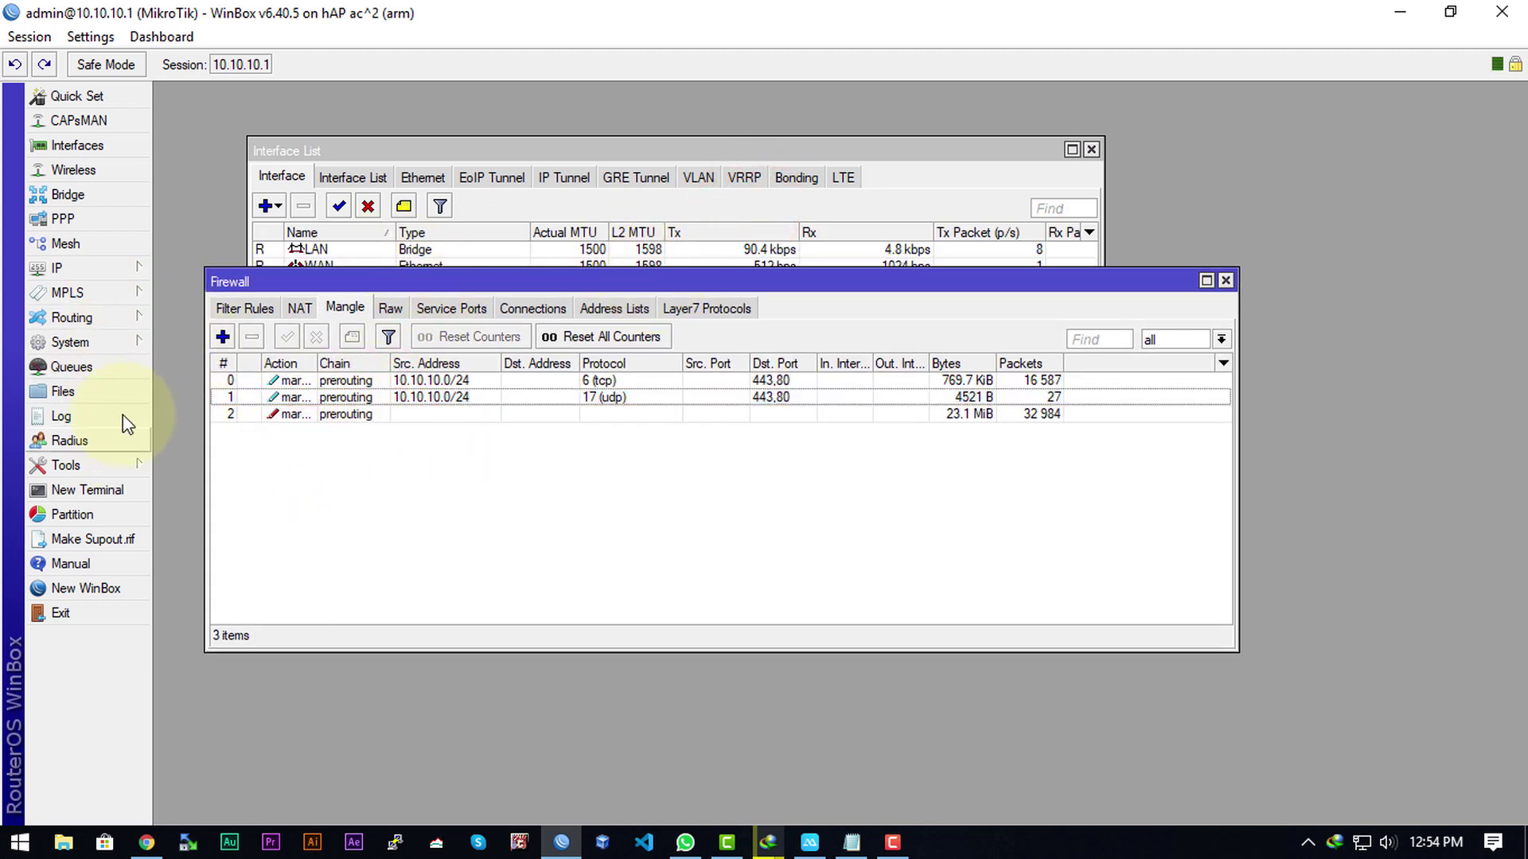
{"action": "left_click", "coordinate": [296, 449]}
{"action": "left_click", "coordinate": [108, 364]}
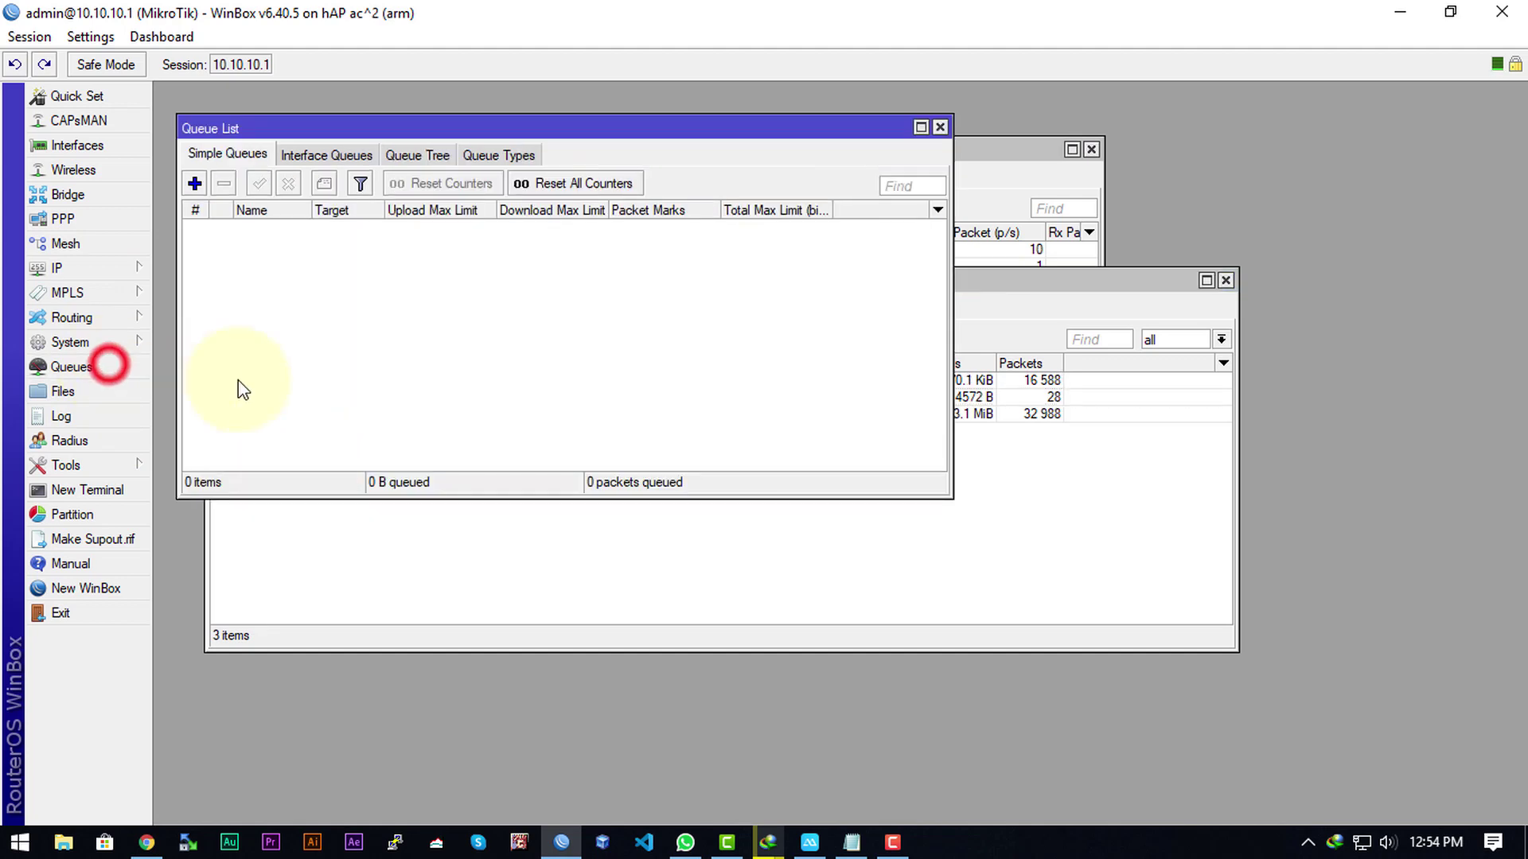
{"action": "left_click_drag", "start_coordinate": [275, 128], "coordinate": [695, 461]}
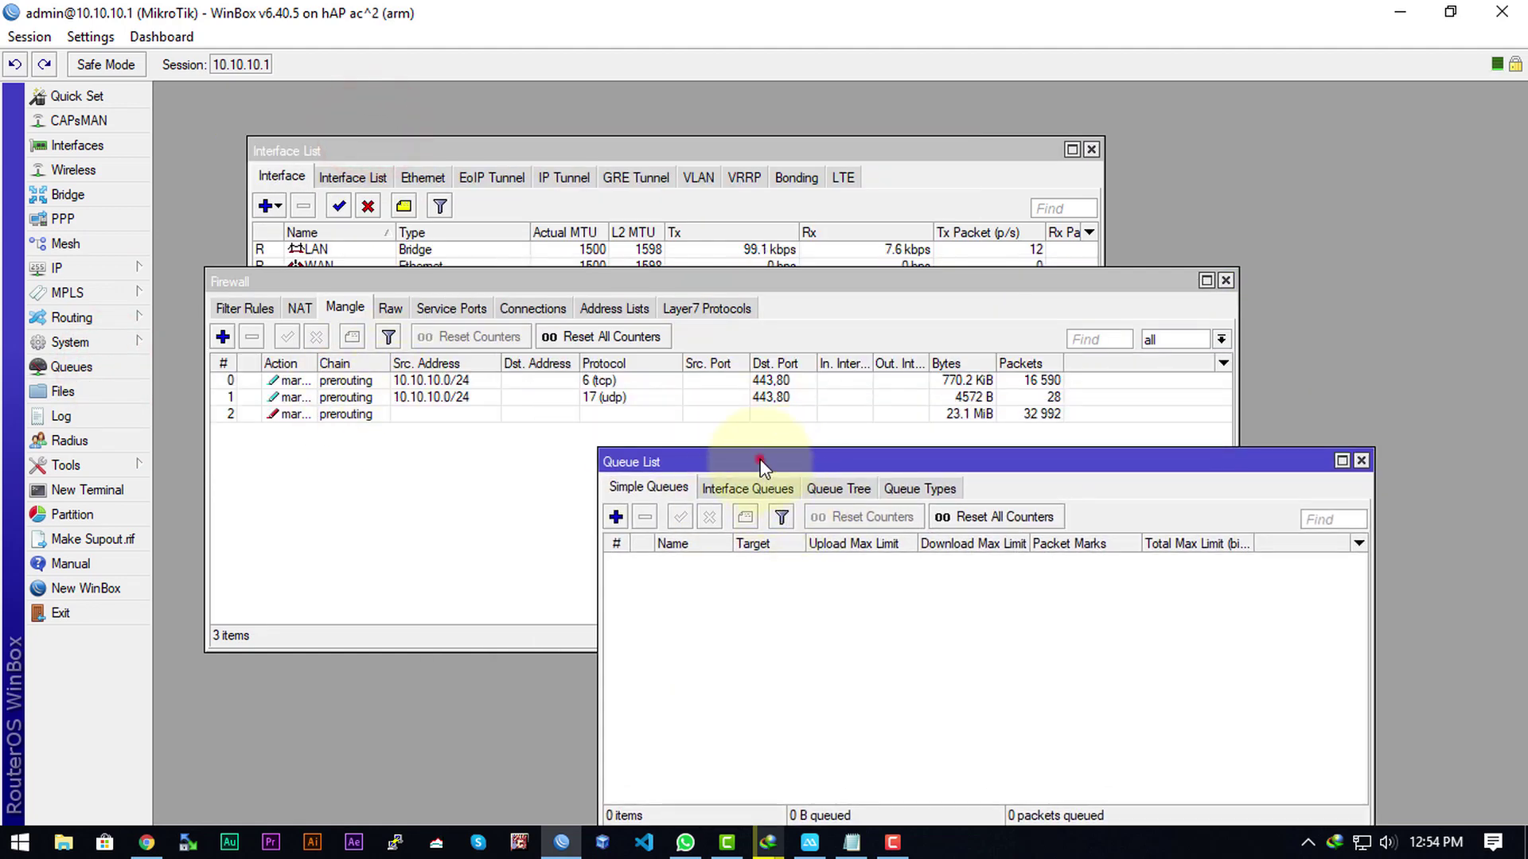
{"action": "left_click_drag", "start_coordinate": [760, 464], "coordinate": [718, 347]}
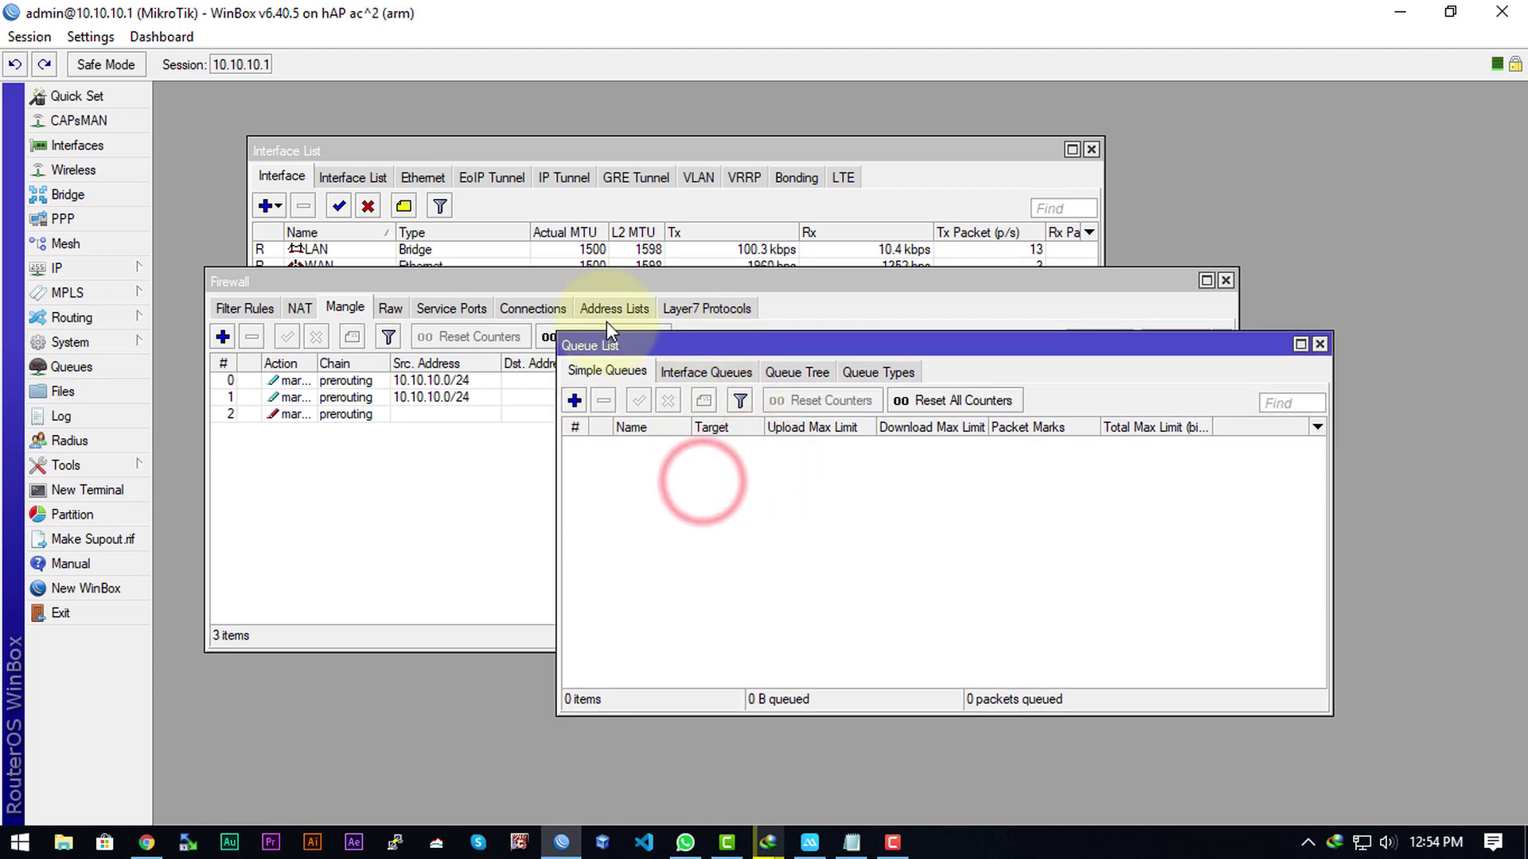
Step: Start a new simple queue and set its target to LAN
{"action": "left_click", "coordinate": [574, 400]}
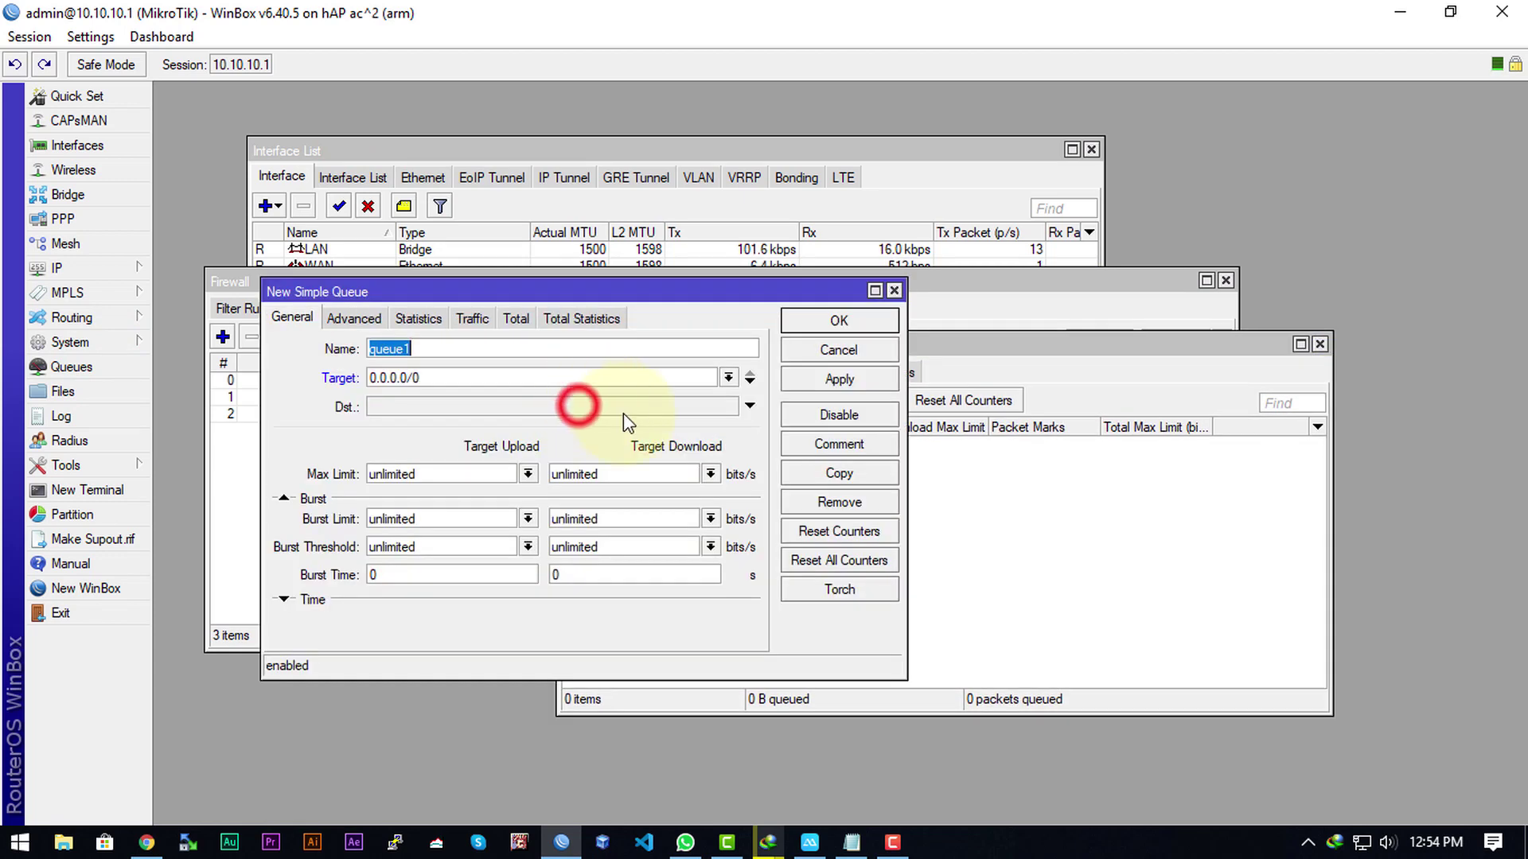
{"action": "left_click_drag", "start_coordinate": [629, 291], "coordinate": [879, 228]}
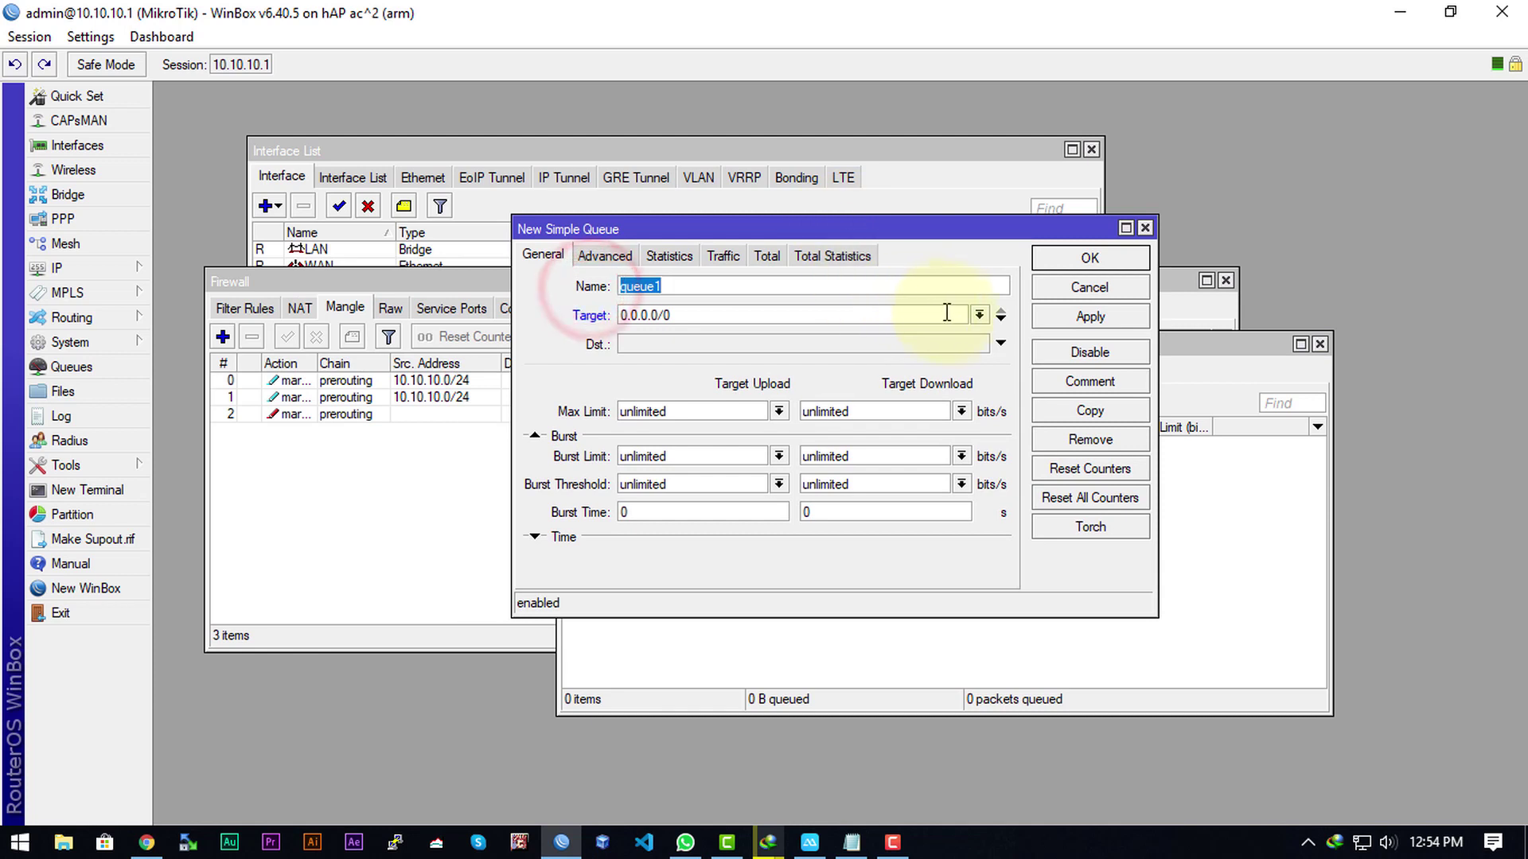
{"action": "left_click", "coordinate": [979, 315]}
{"action": "left_click", "coordinate": [656, 331]}
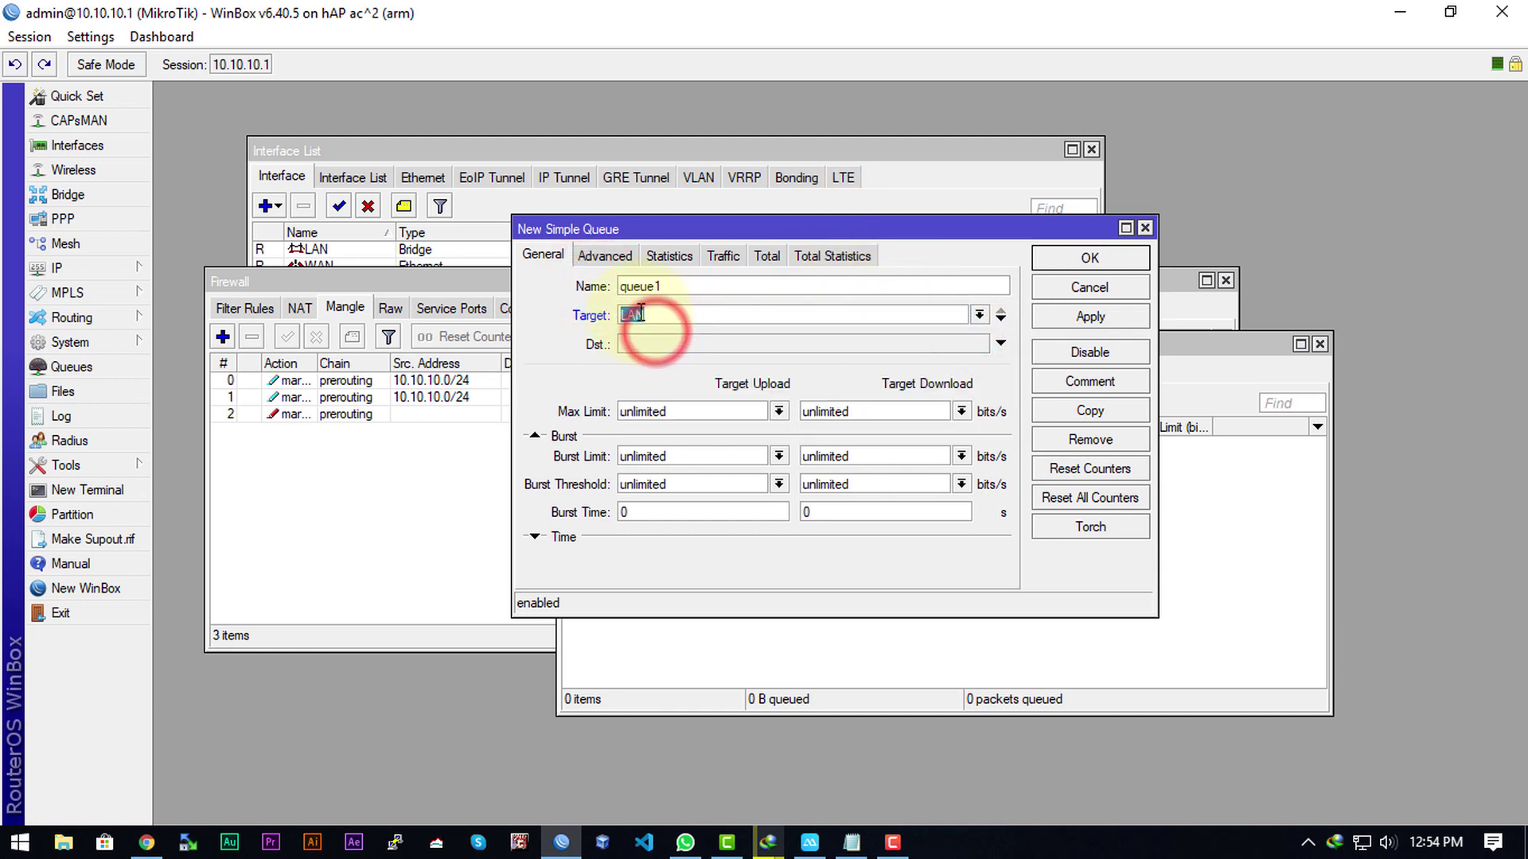
{"action": "left_click", "coordinate": [664, 317]}
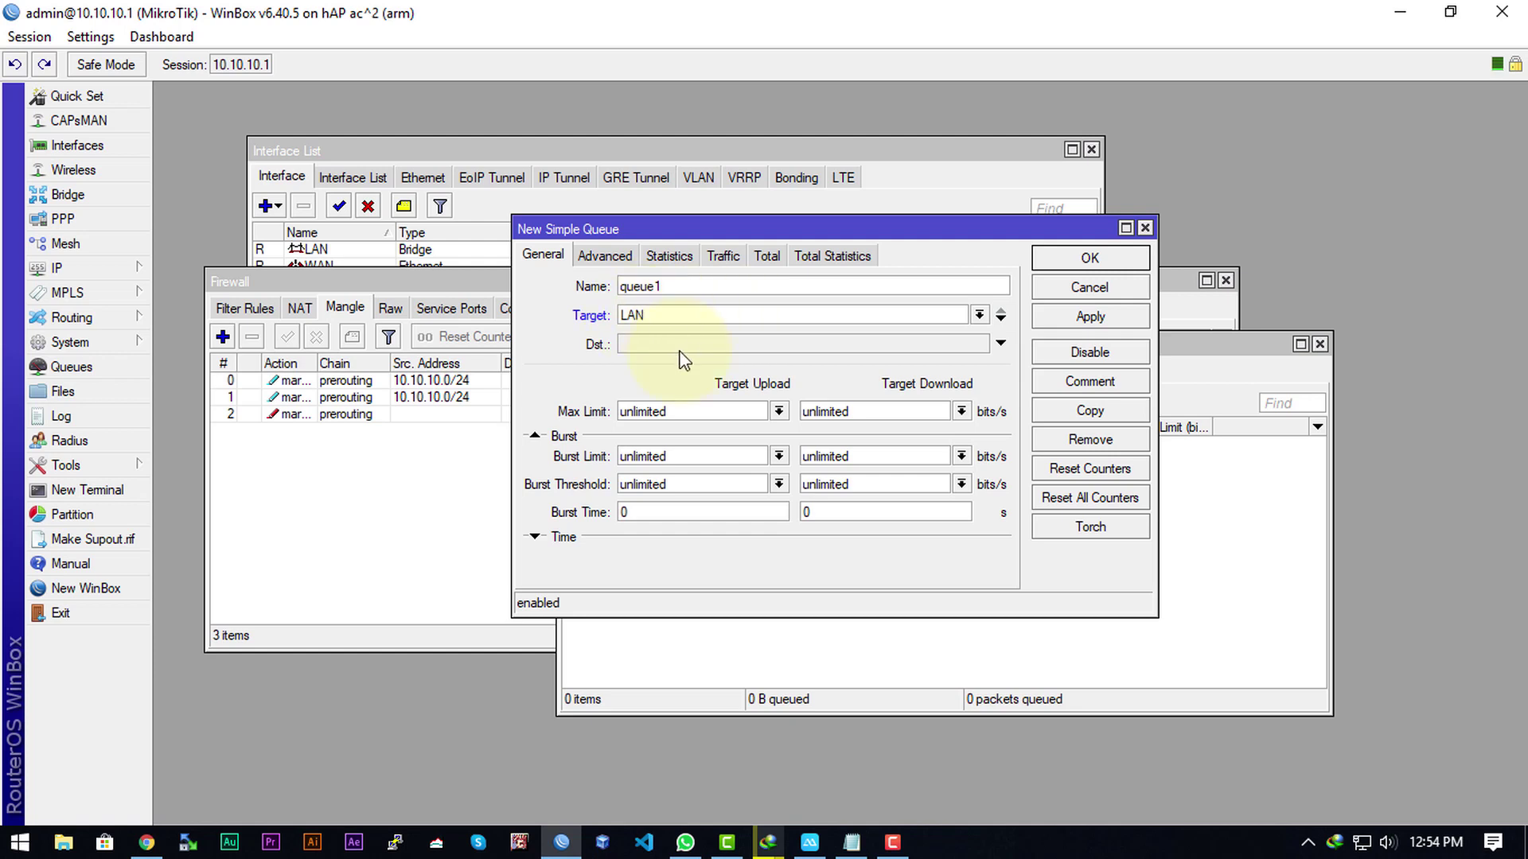
Step: Set the queue's max limit to 1M upload and 13M download, consulting the download allocation noted in Notepad
{"action": "left_click", "coordinate": [776, 412]}
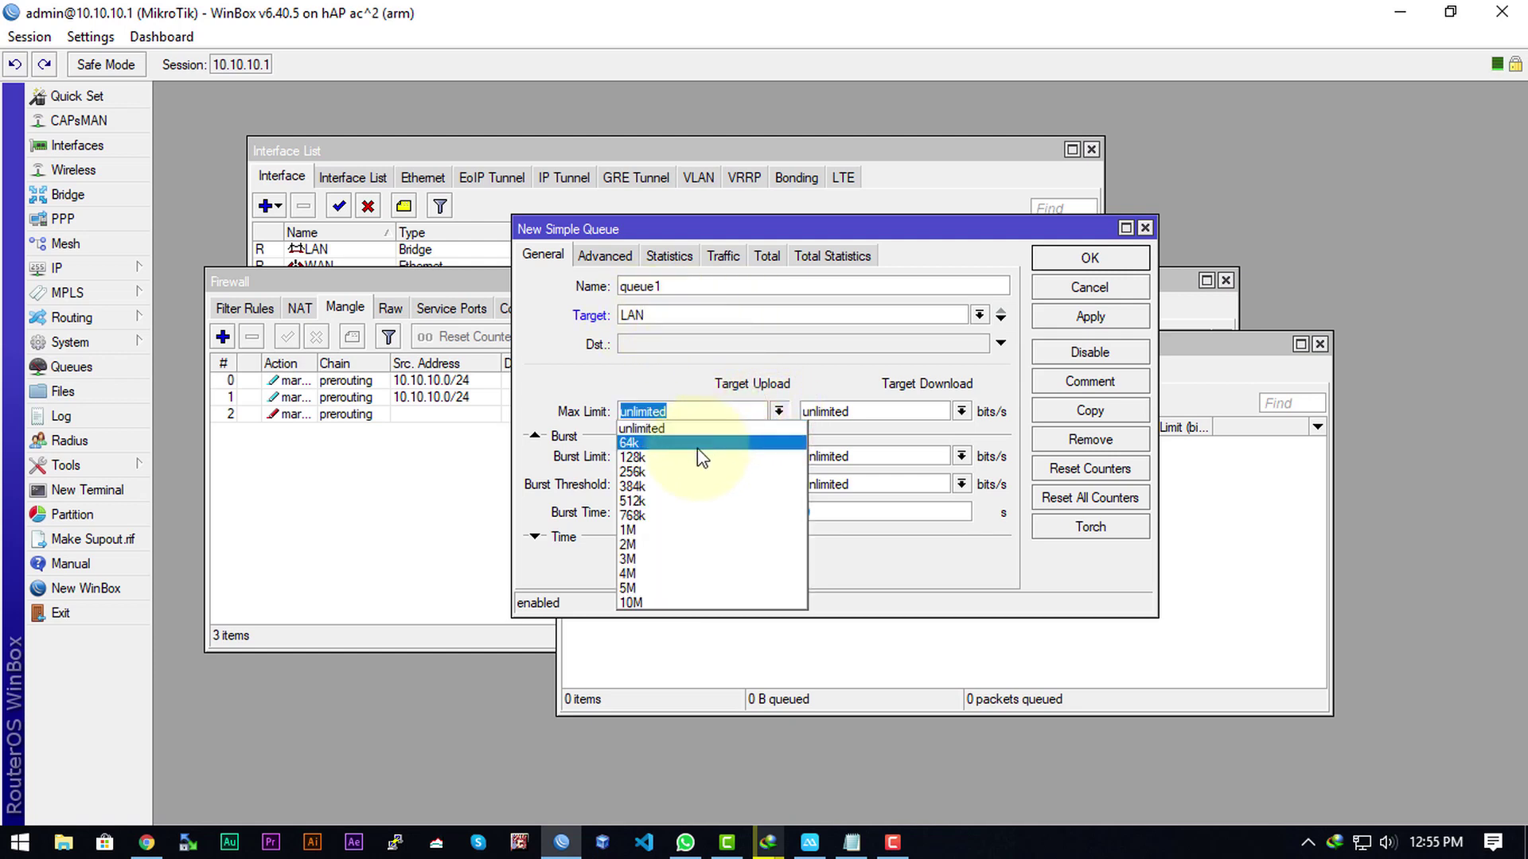
{"action": "left_click", "coordinate": [630, 530]}
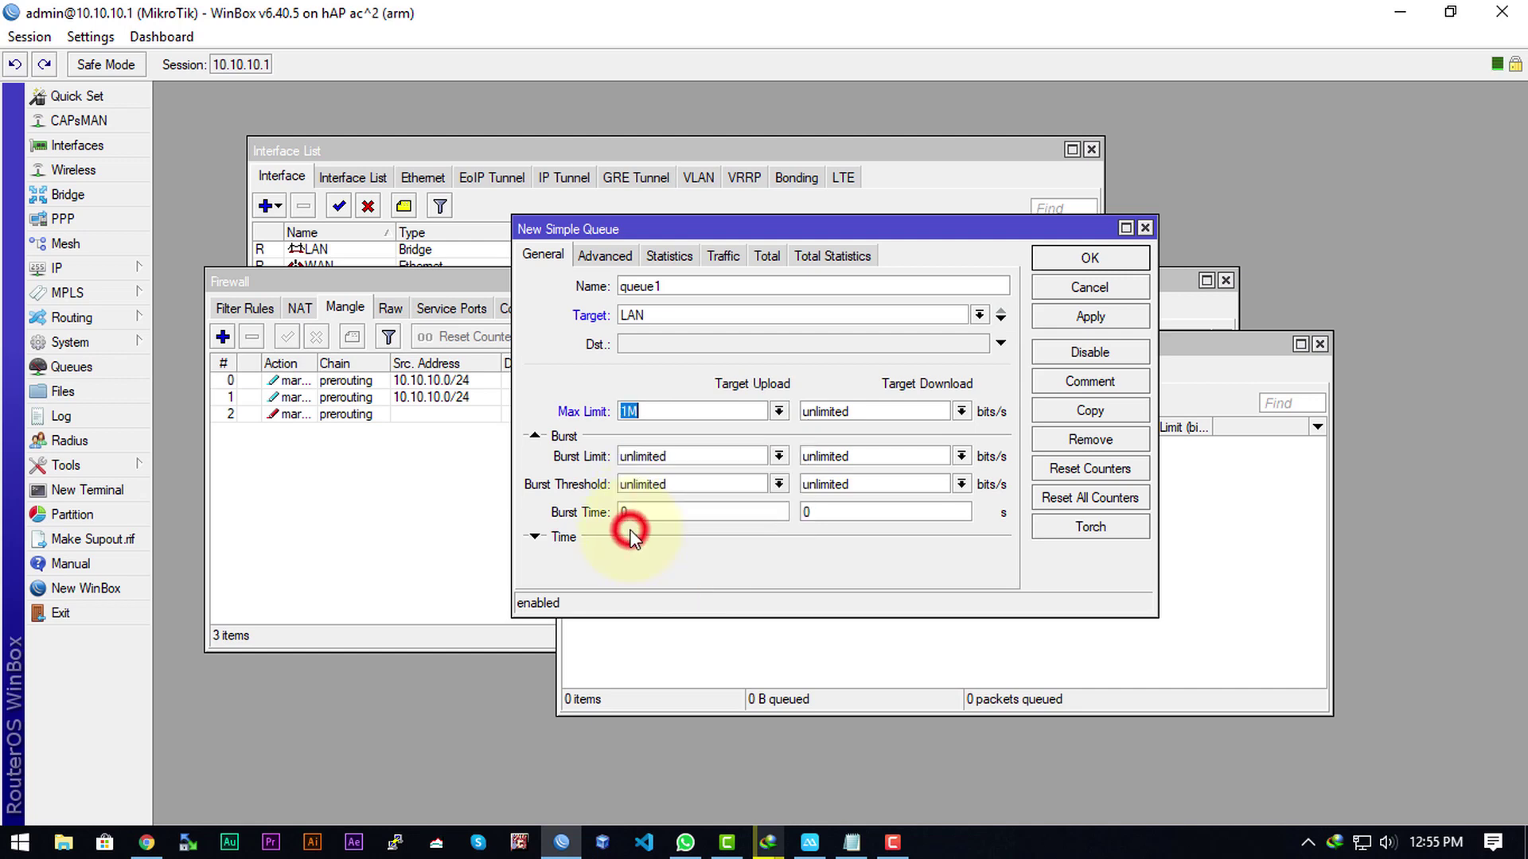
{"action": "left_click", "coordinate": [965, 411]}
{"action": "left_click", "coordinate": [833, 602]}
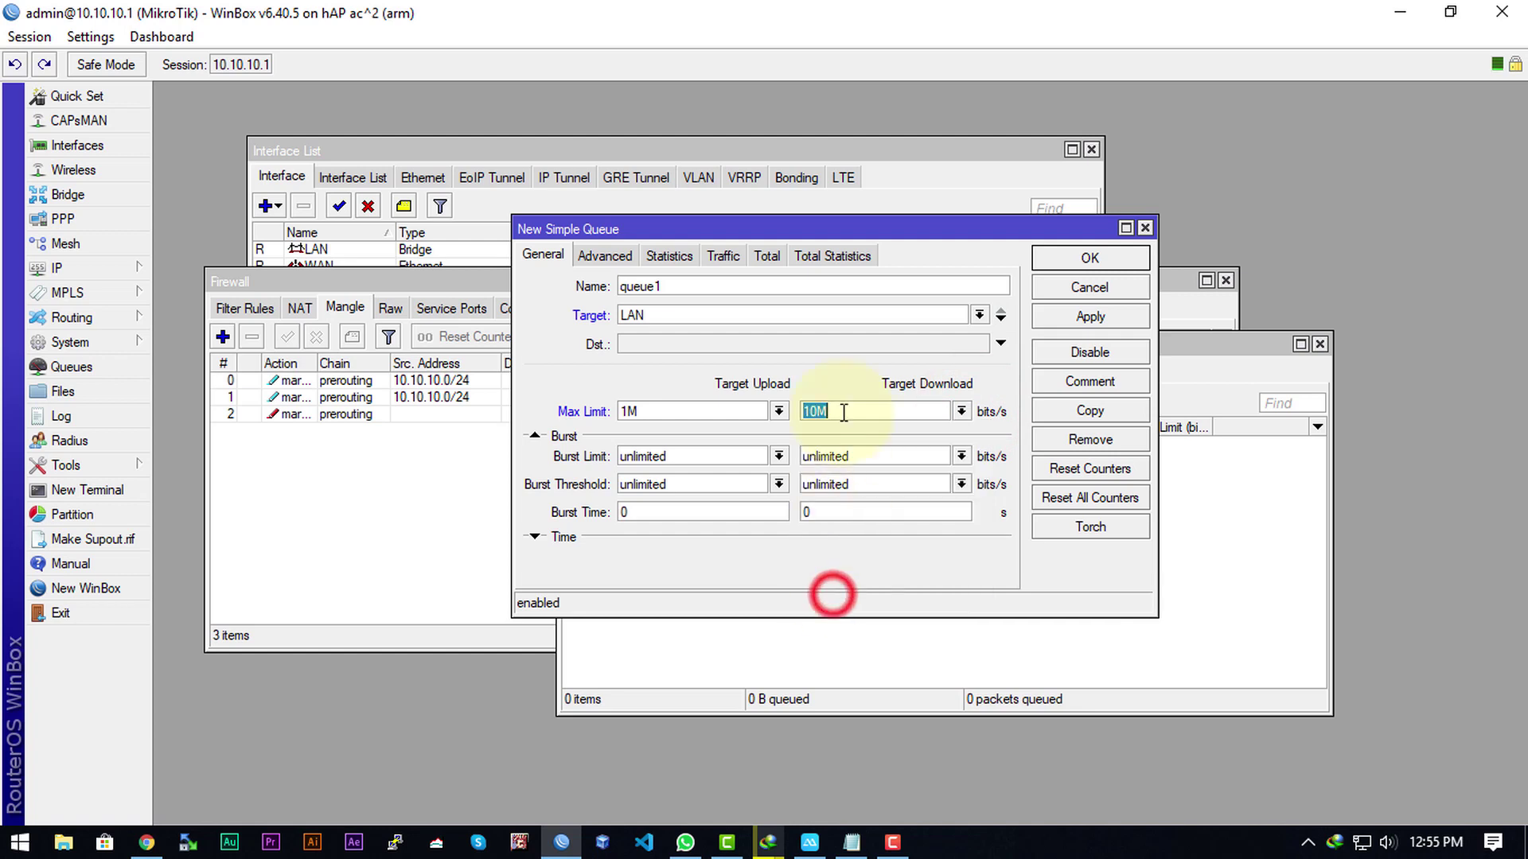
{"action": "key", "text": "alt+Tab"}
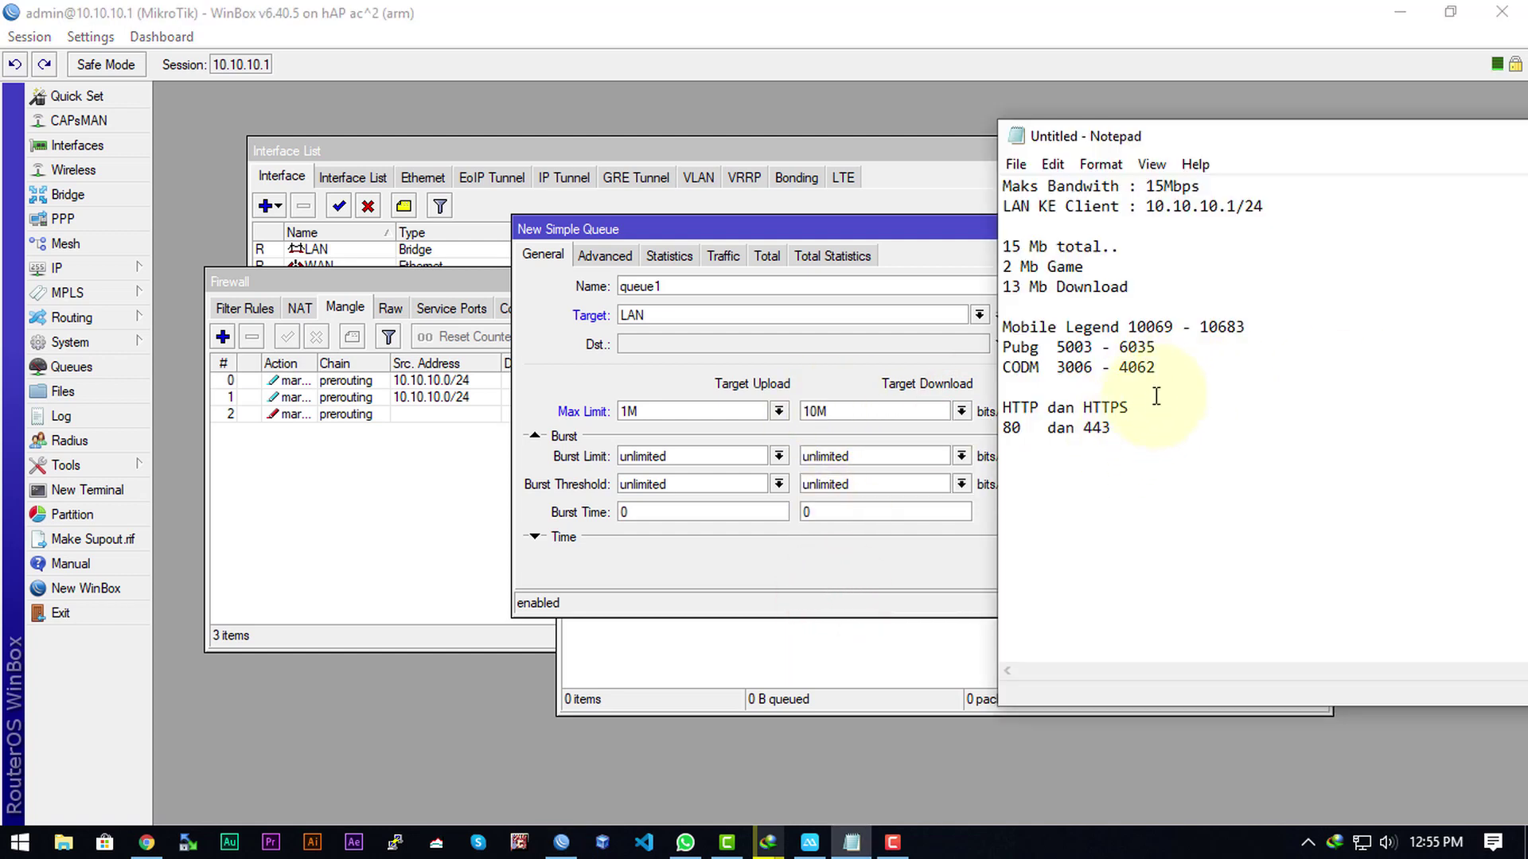
{"action": "triple_click", "coordinate": [1150, 286]}
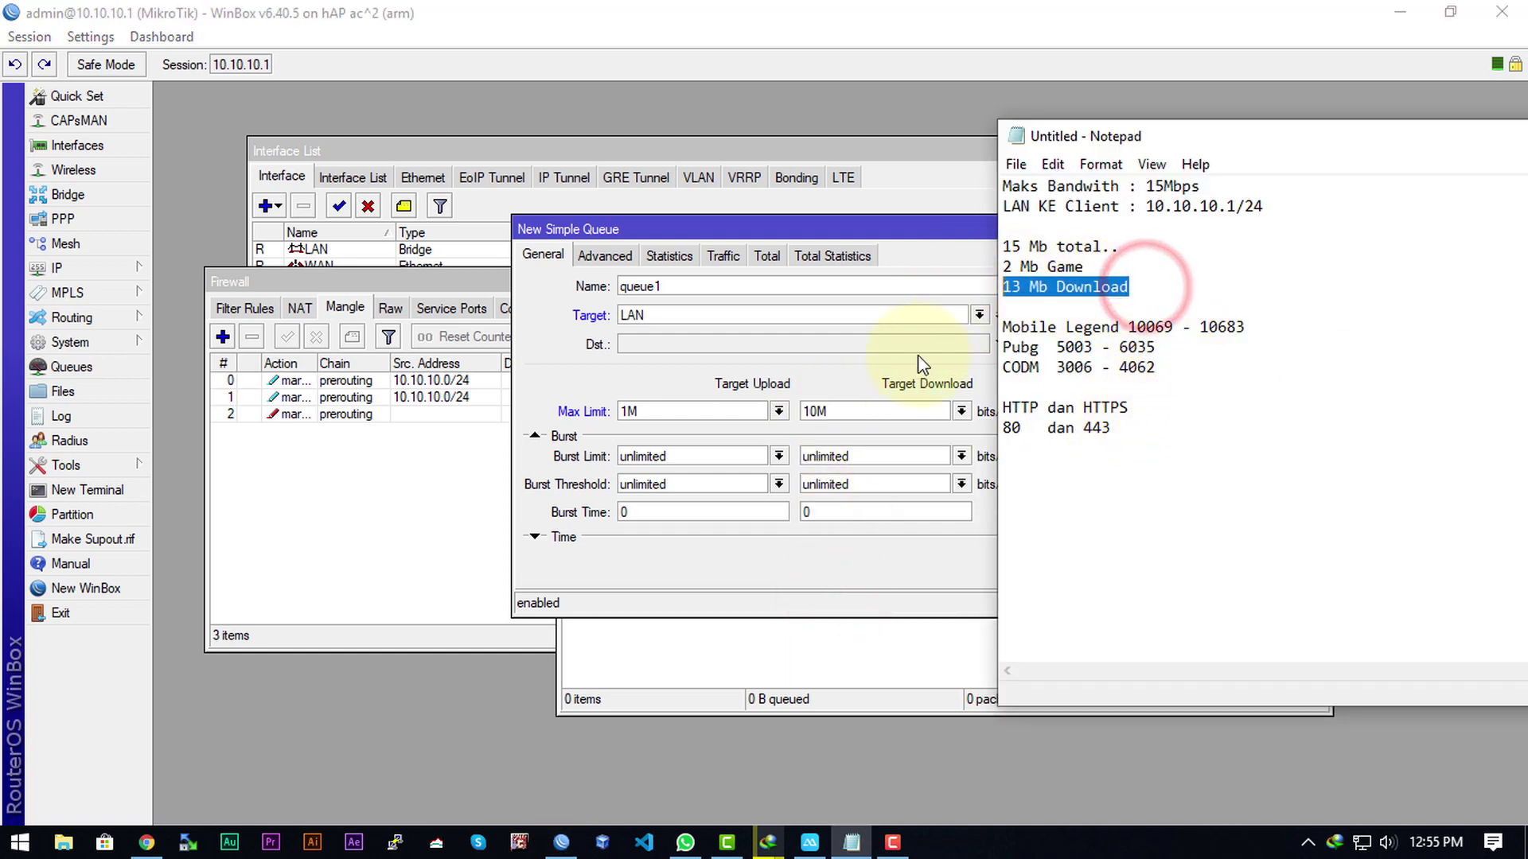
{"action": "left_click", "coordinate": [816, 411]}
{"action": "key", "text": "BackSpace"}
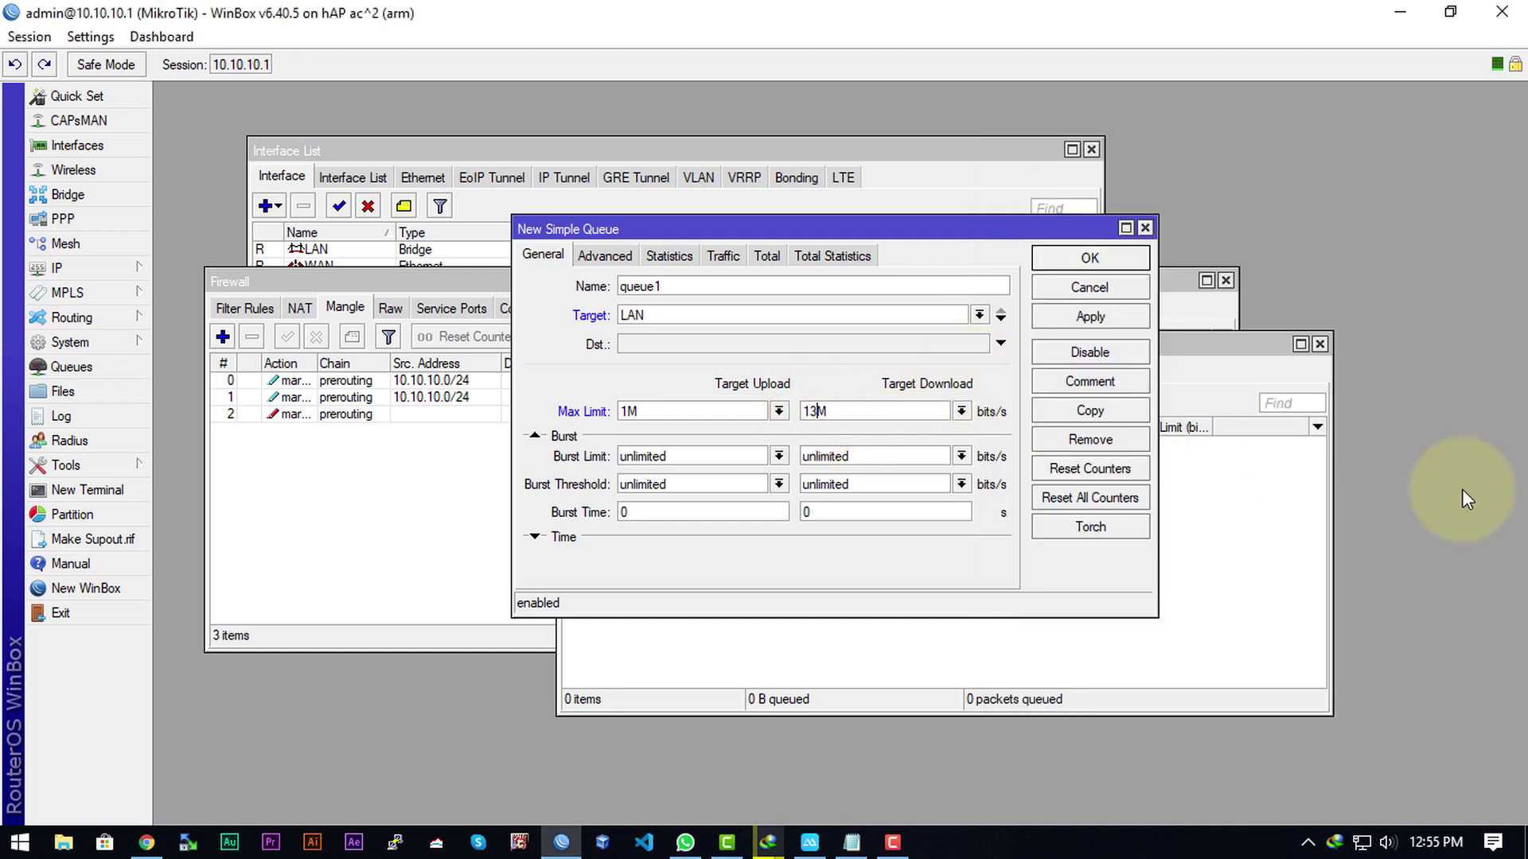
Step: Review the total, game and download bandwidth allocations in the Notepad notes against the new queue's limits
{"action": "key", "text": "alt+Tab"}
{"action": "triple_click", "coordinate": [1169, 242]}
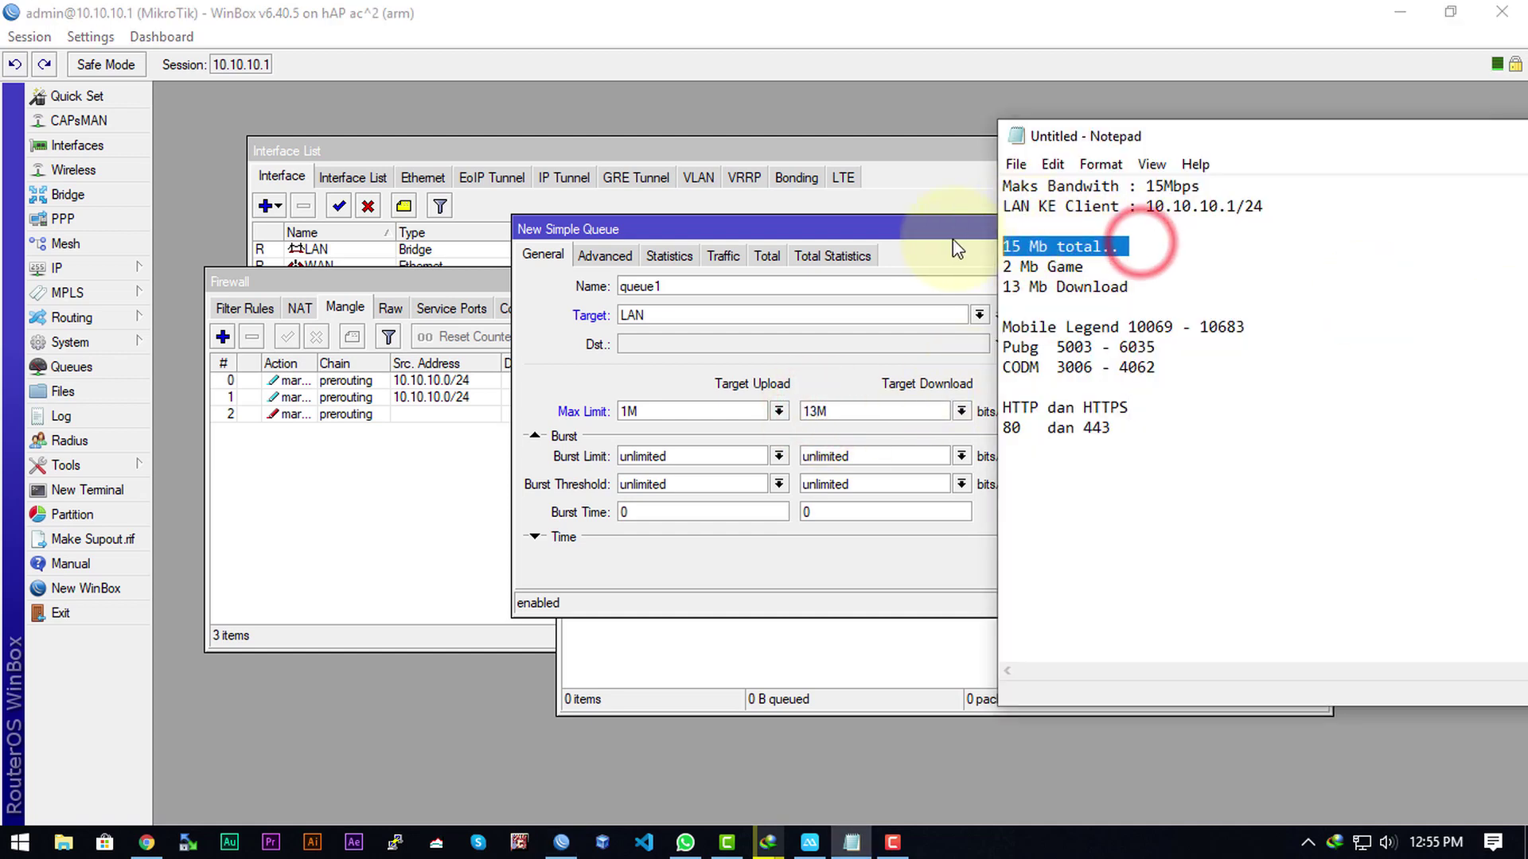
{"action": "left_click", "coordinate": [1005, 266]}
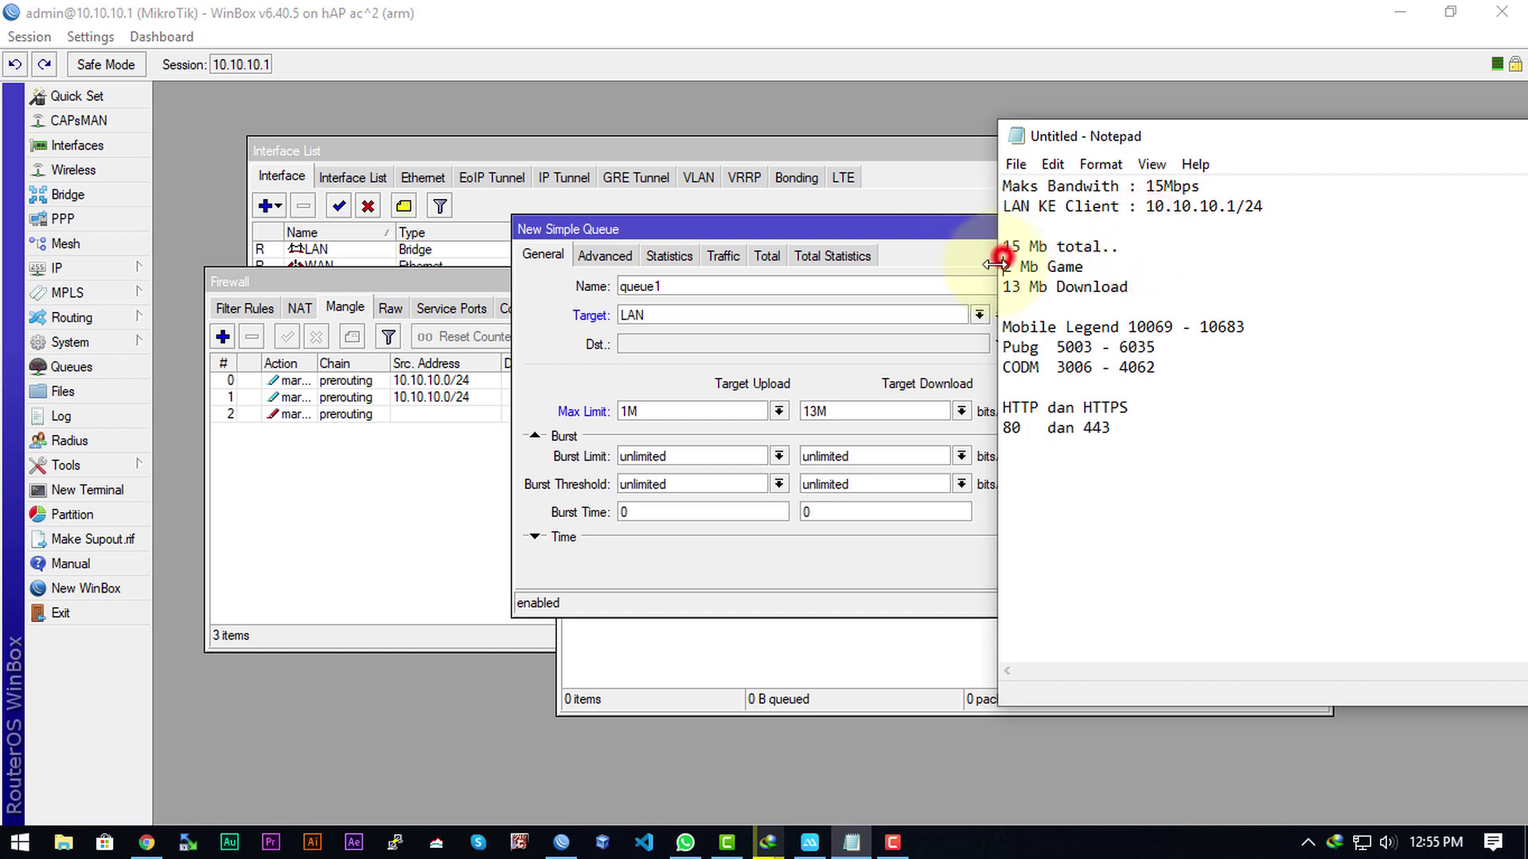
{"action": "left_click", "coordinate": [672, 388]}
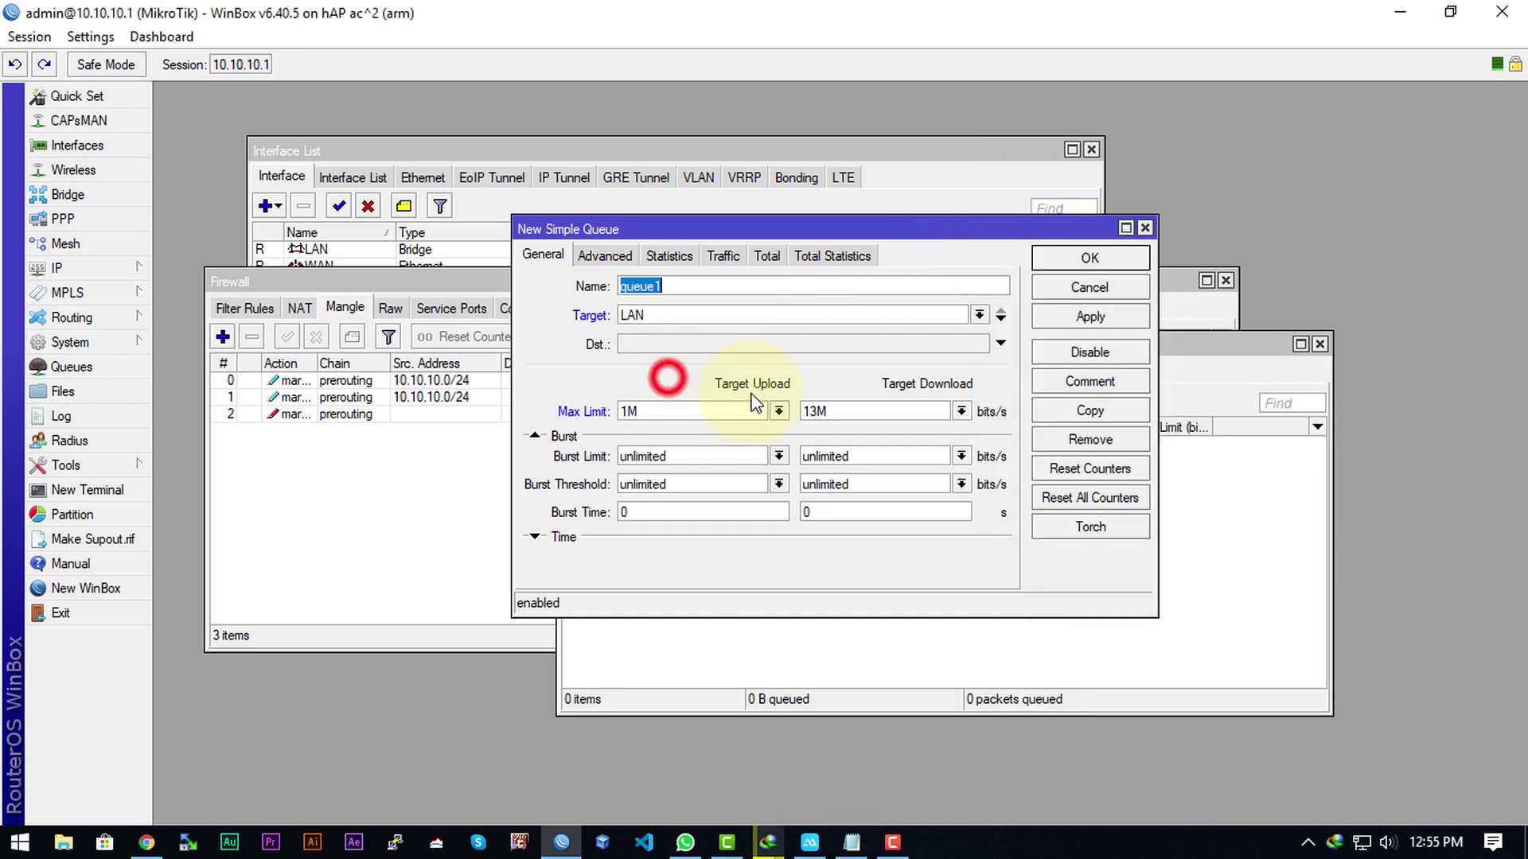
{"action": "left_click", "coordinate": [1383, 345]}
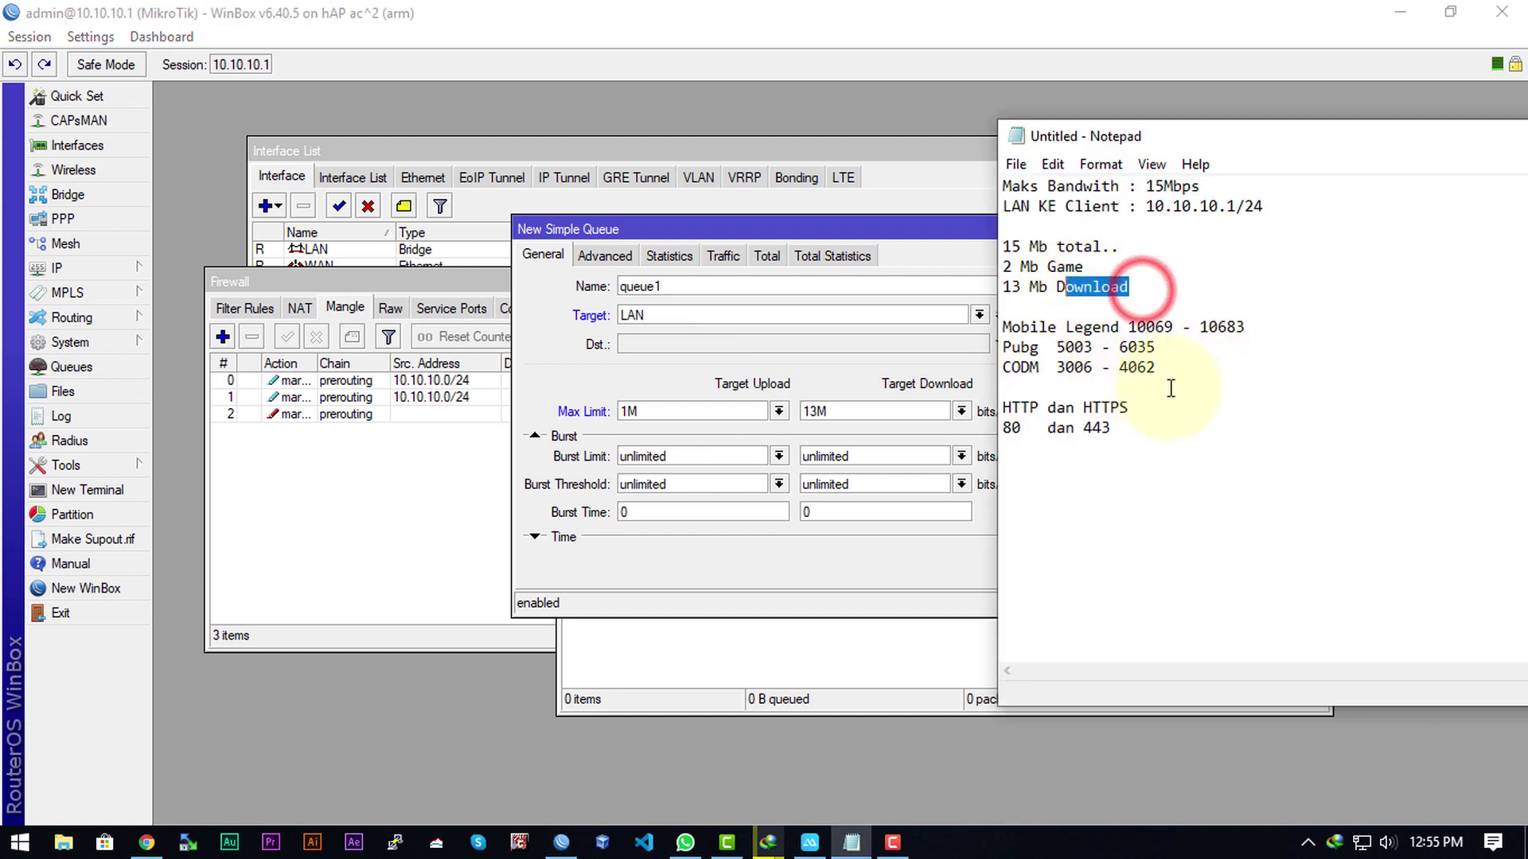
{"action": "left_click_drag", "start_coordinate": [1004, 406], "coordinate": [1134, 434]}
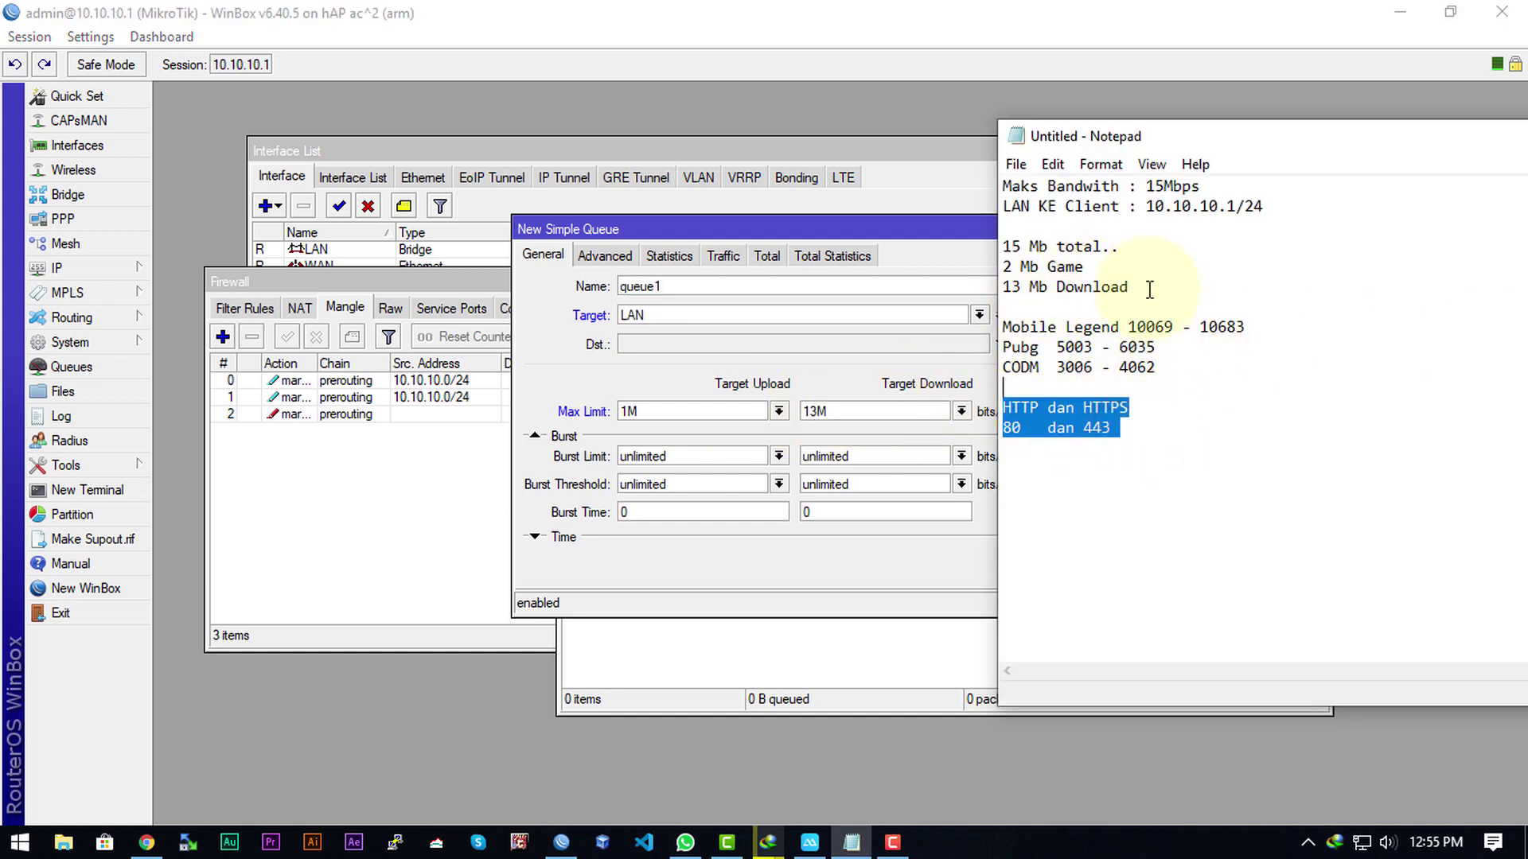
{"action": "left_click_drag", "start_coordinate": [1151, 286], "coordinate": [965, 287]}
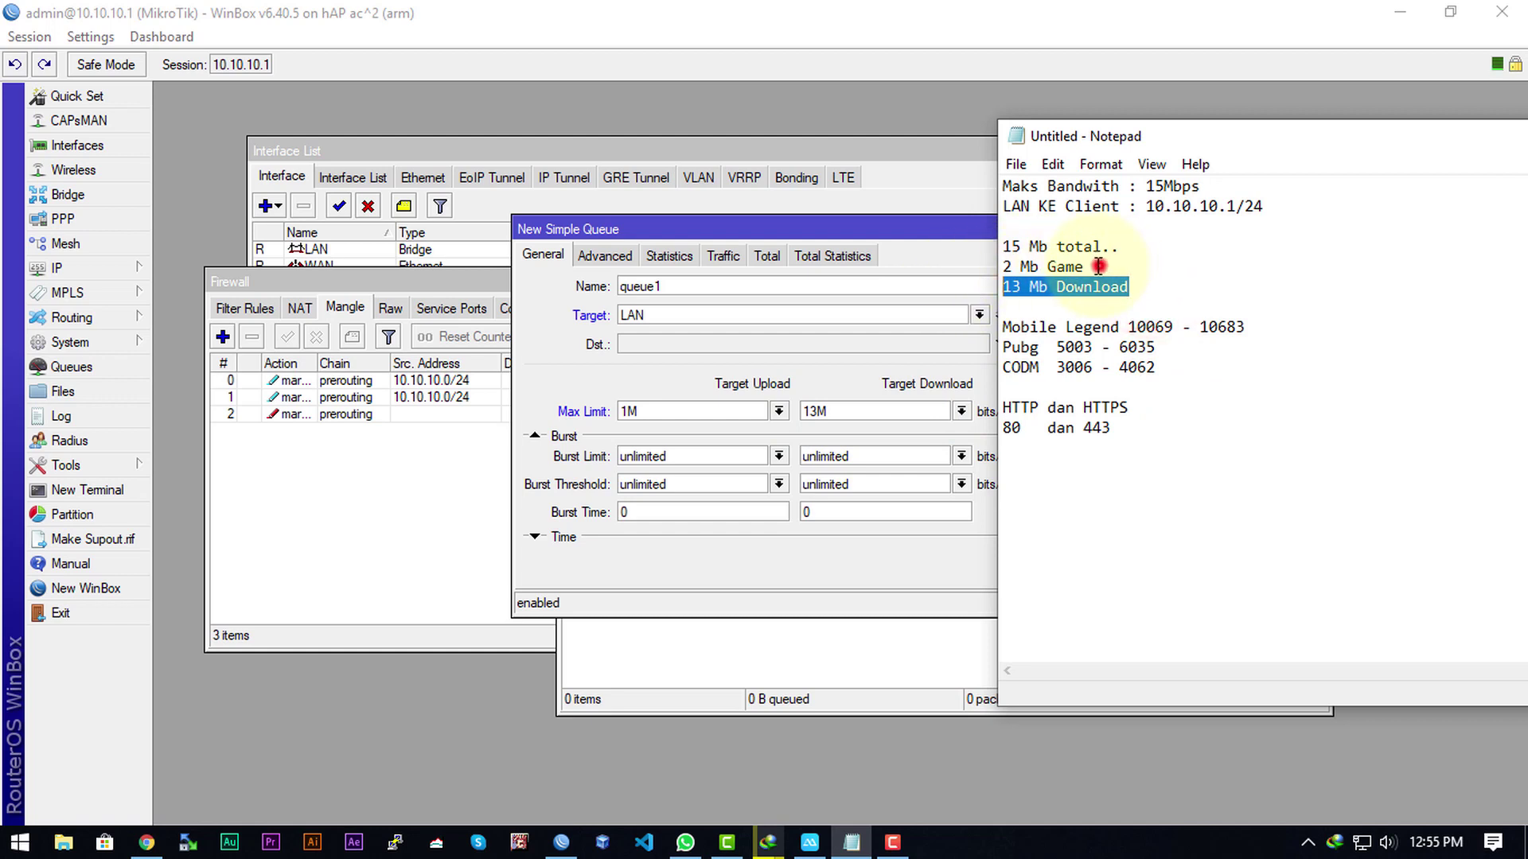
{"action": "left_click_drag", "start_coordinate": [1098, 266], "coordinate": [953, 279]}
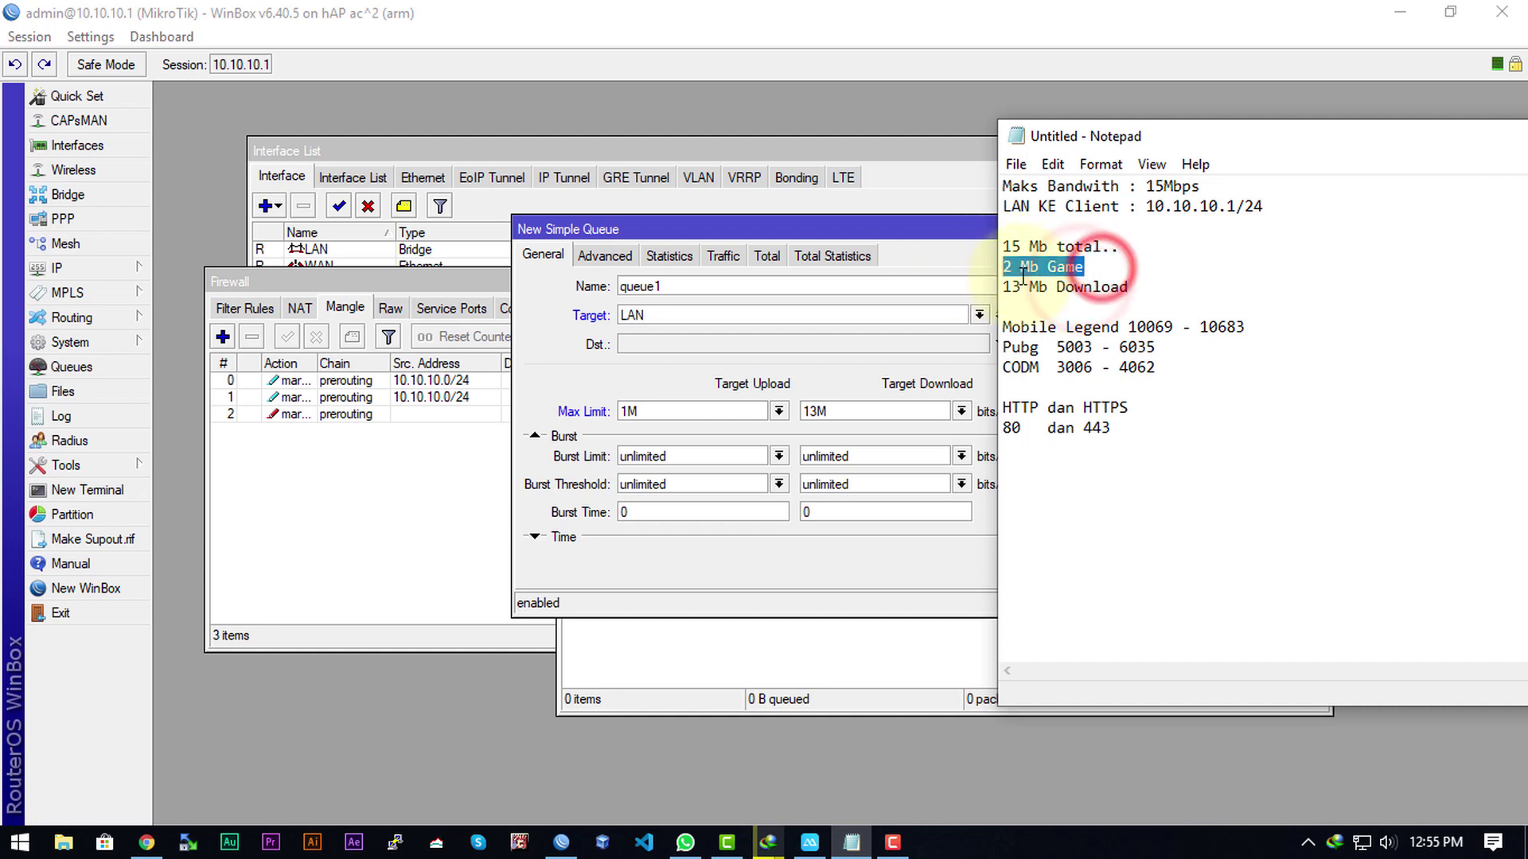
{"action": "left_click", "coordinate": [1047, 269]}
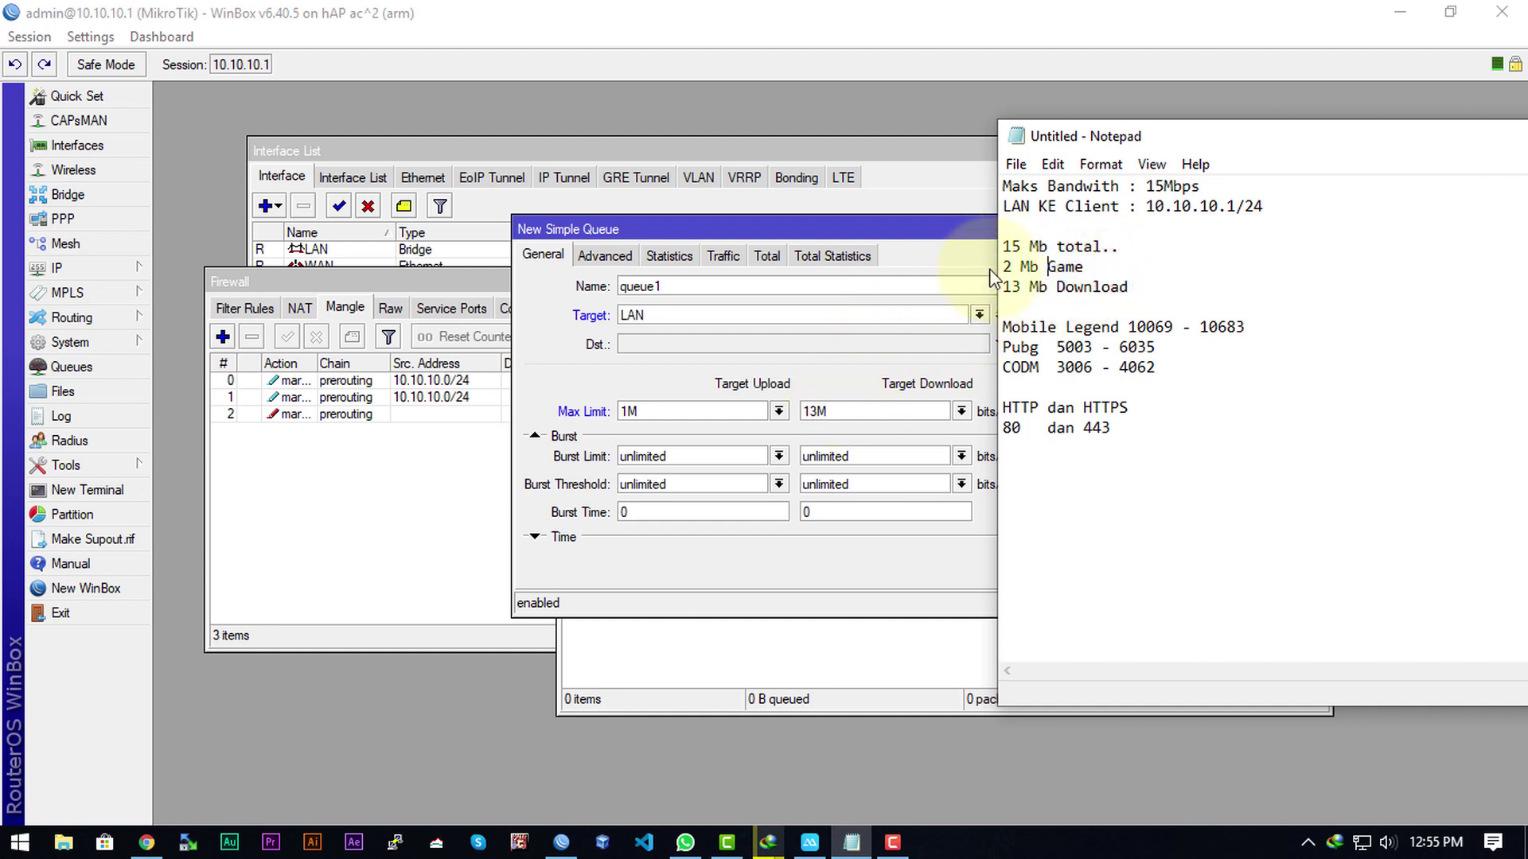
{"action": "mouse_move", "coordinate": [1004, 286]}
{"action": "left_mouse_down"}
{"action": "mouse_move", "coordinate": [1190, 287]}
{"action": "mouse_move", "coordinate": [1004, 268]}
{"action": "left_mouse_up"}
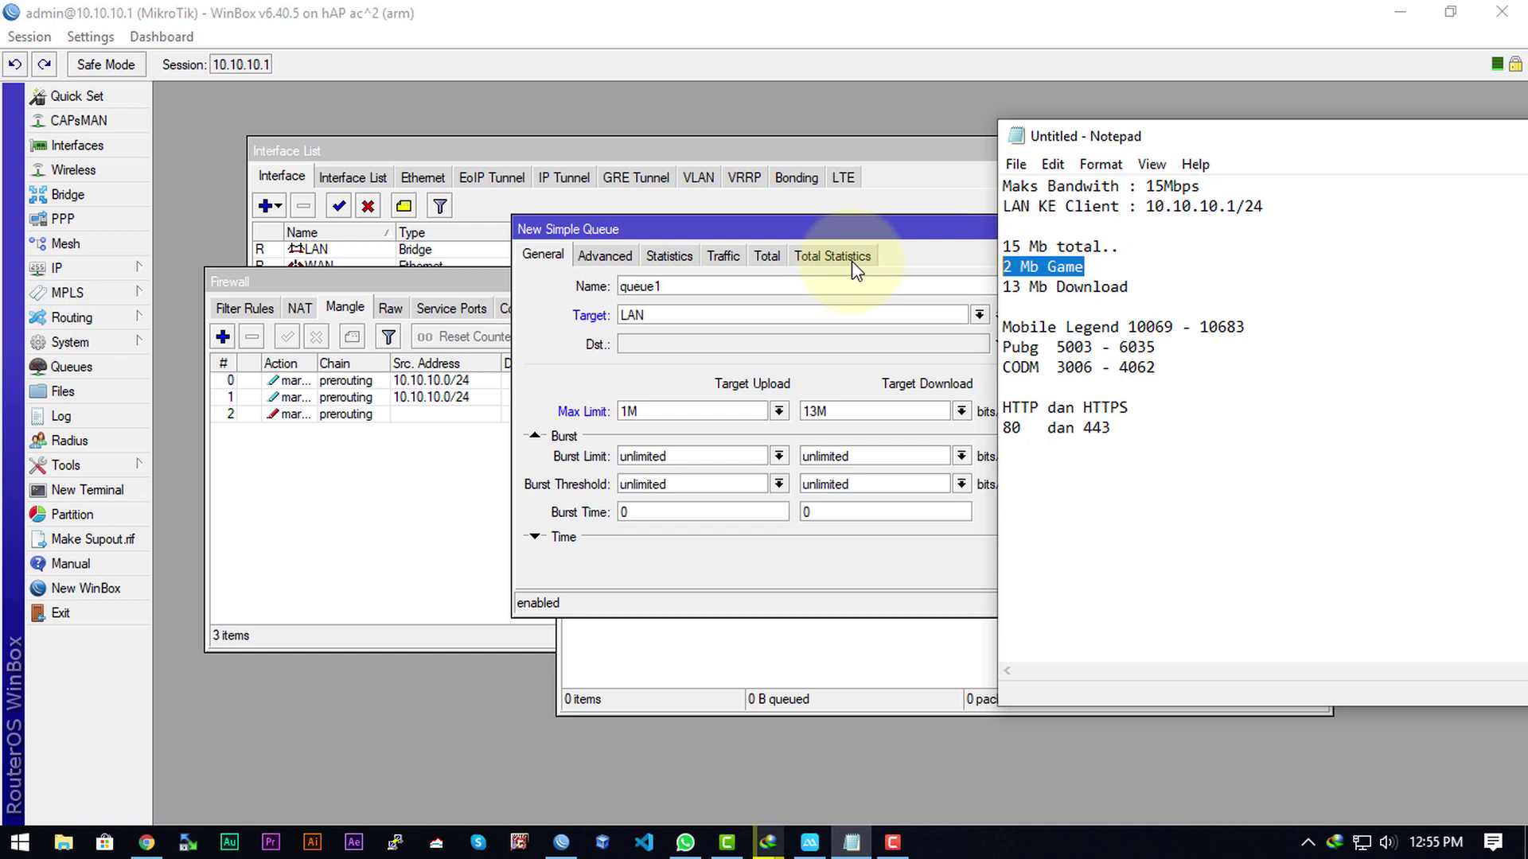
Step: Review the game port ranges and the HTTP/HTTPS ports in the Notepad notes
{"action": "left_click_drag", "start_coordinate": [1193, 367], "coordinate": [1004, 328]}
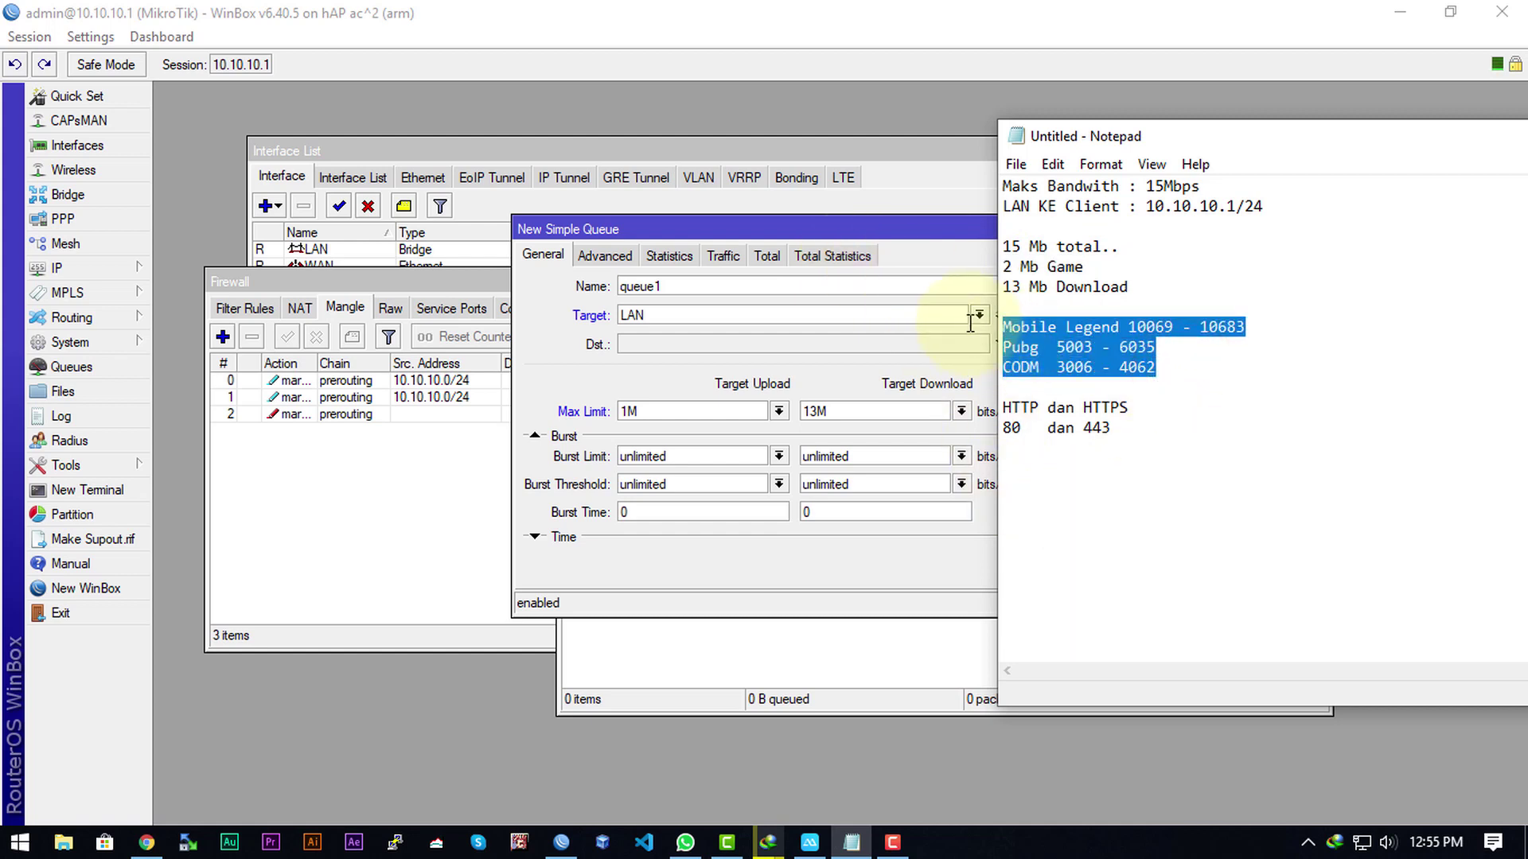
{"action": "left_click_drag", "start_coordinate": [1130, 436], "coordinate": [1001, 404]}
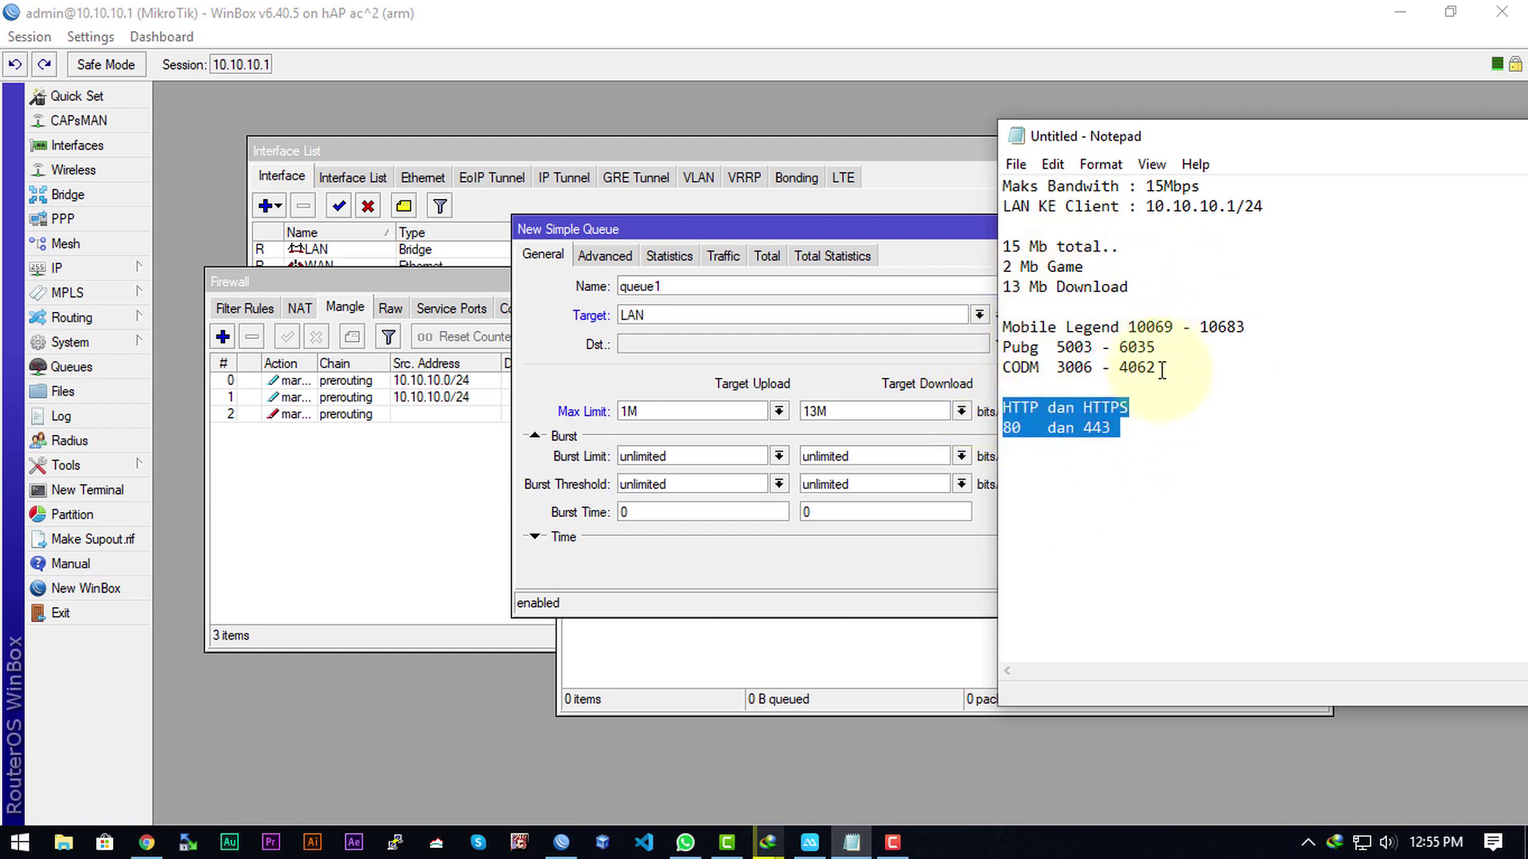
{"action": "left_click_drag", "start_coordinate": [1165, 367], "coordinate": [1004, 327]}
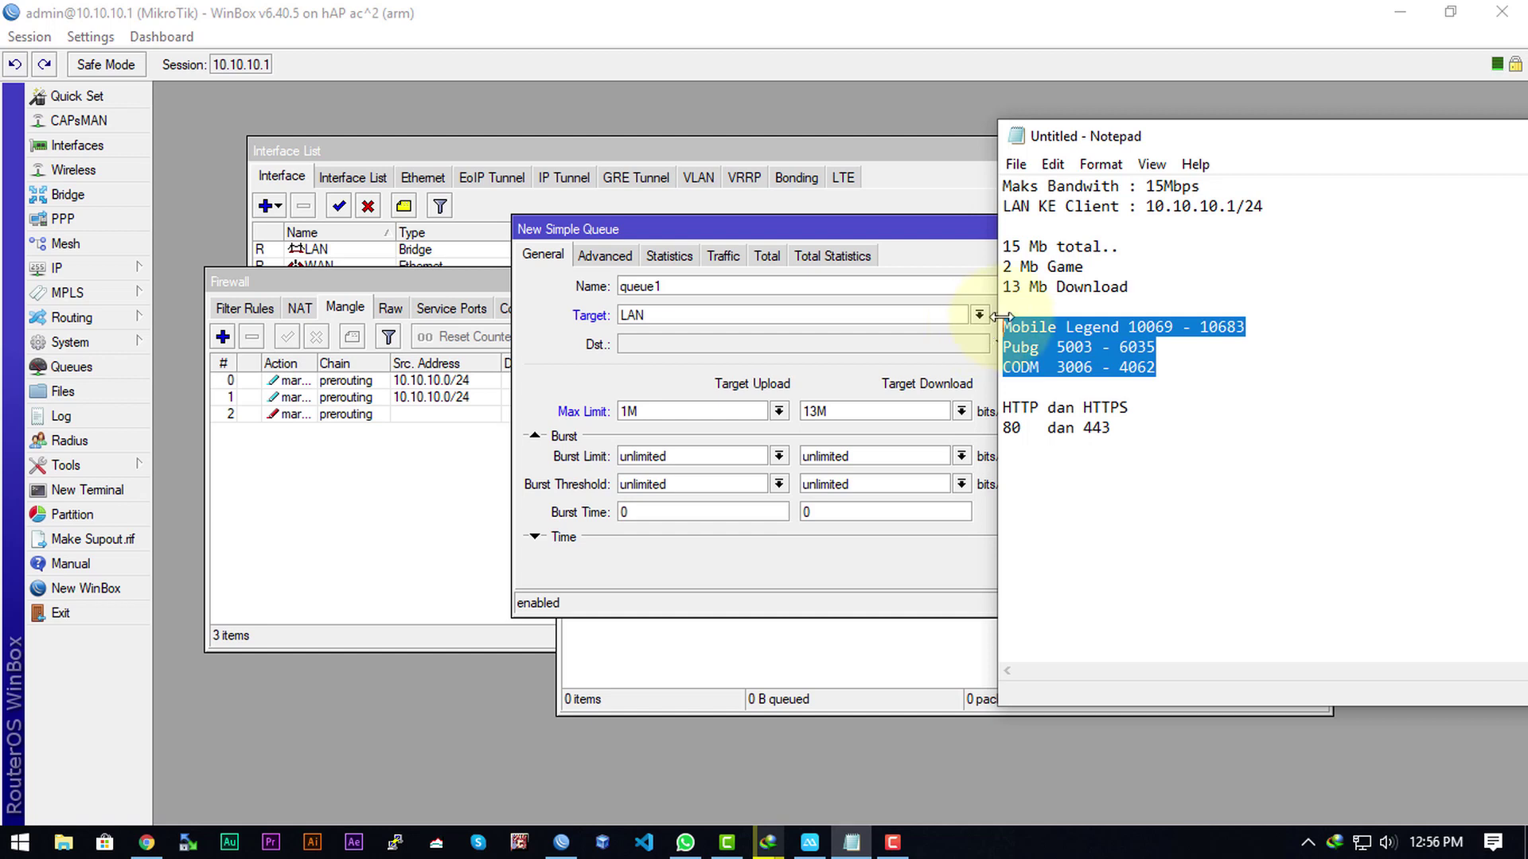
{"action": "left_click", "coordinate": [1215, 323]}
{"action": "left_click_drag", "start_coordinate": [1158, 367], "coordinate": [1003, 327]}
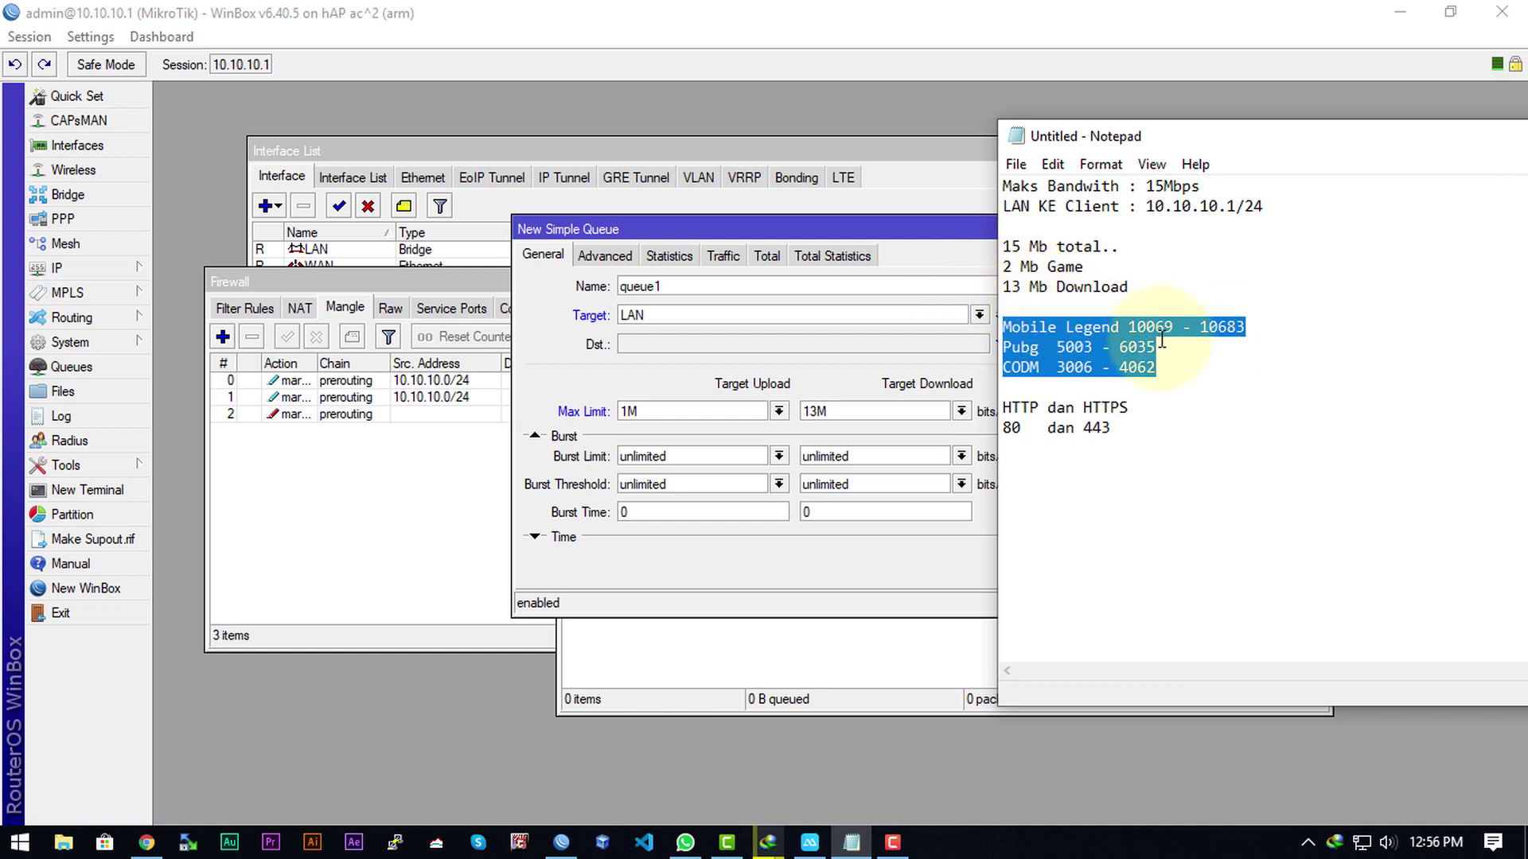
{"action": "left_click", "coordinate": [1162, 379]}
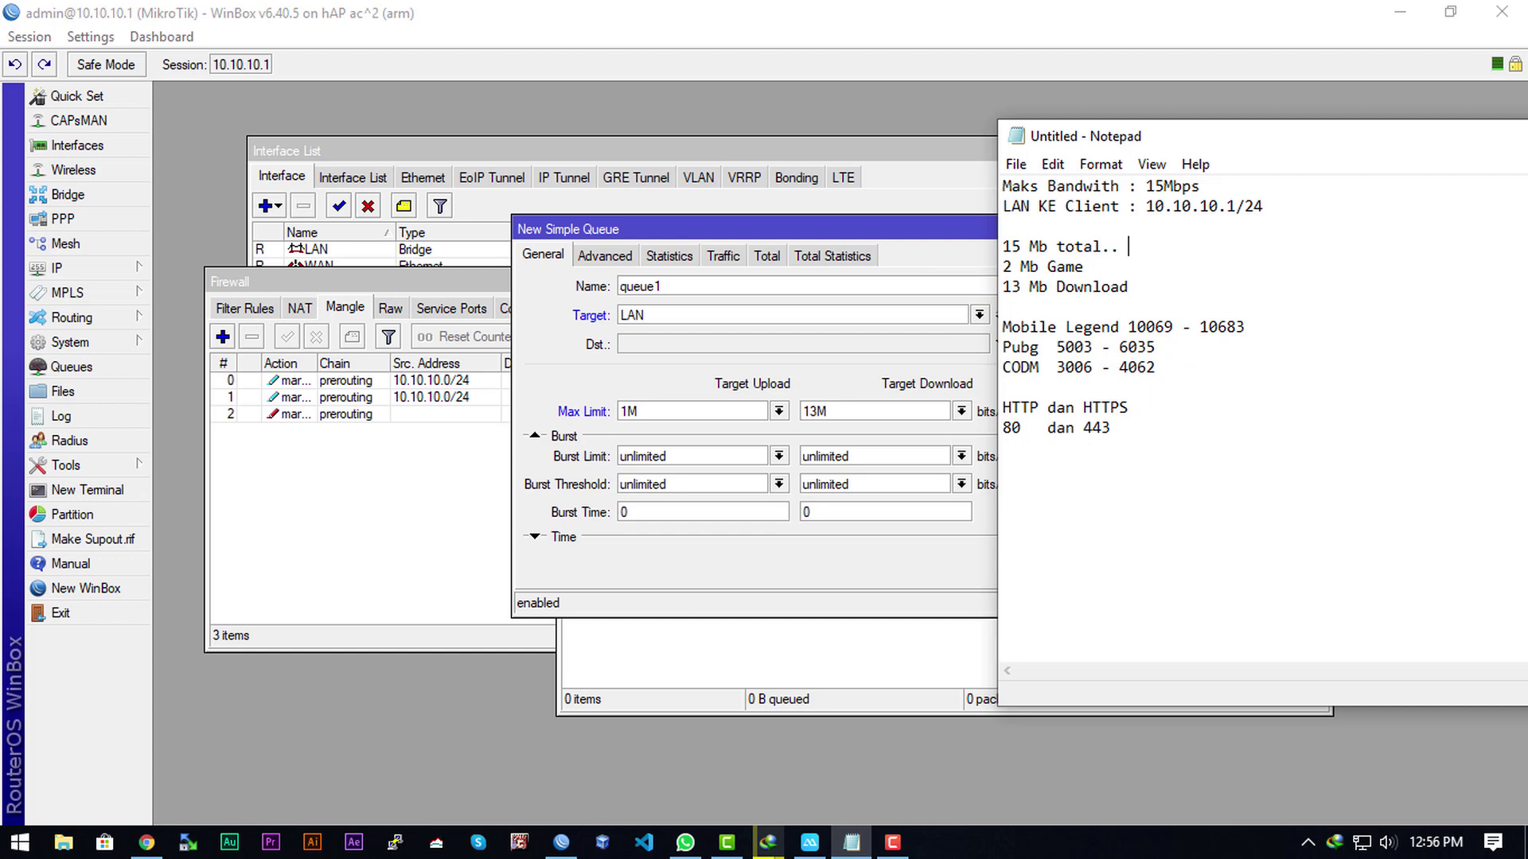
Step: Return to WinBox, save the new simple queue and widen the upload max limit column in the queue list
{"action": "key", "text": "alt+Tab"}
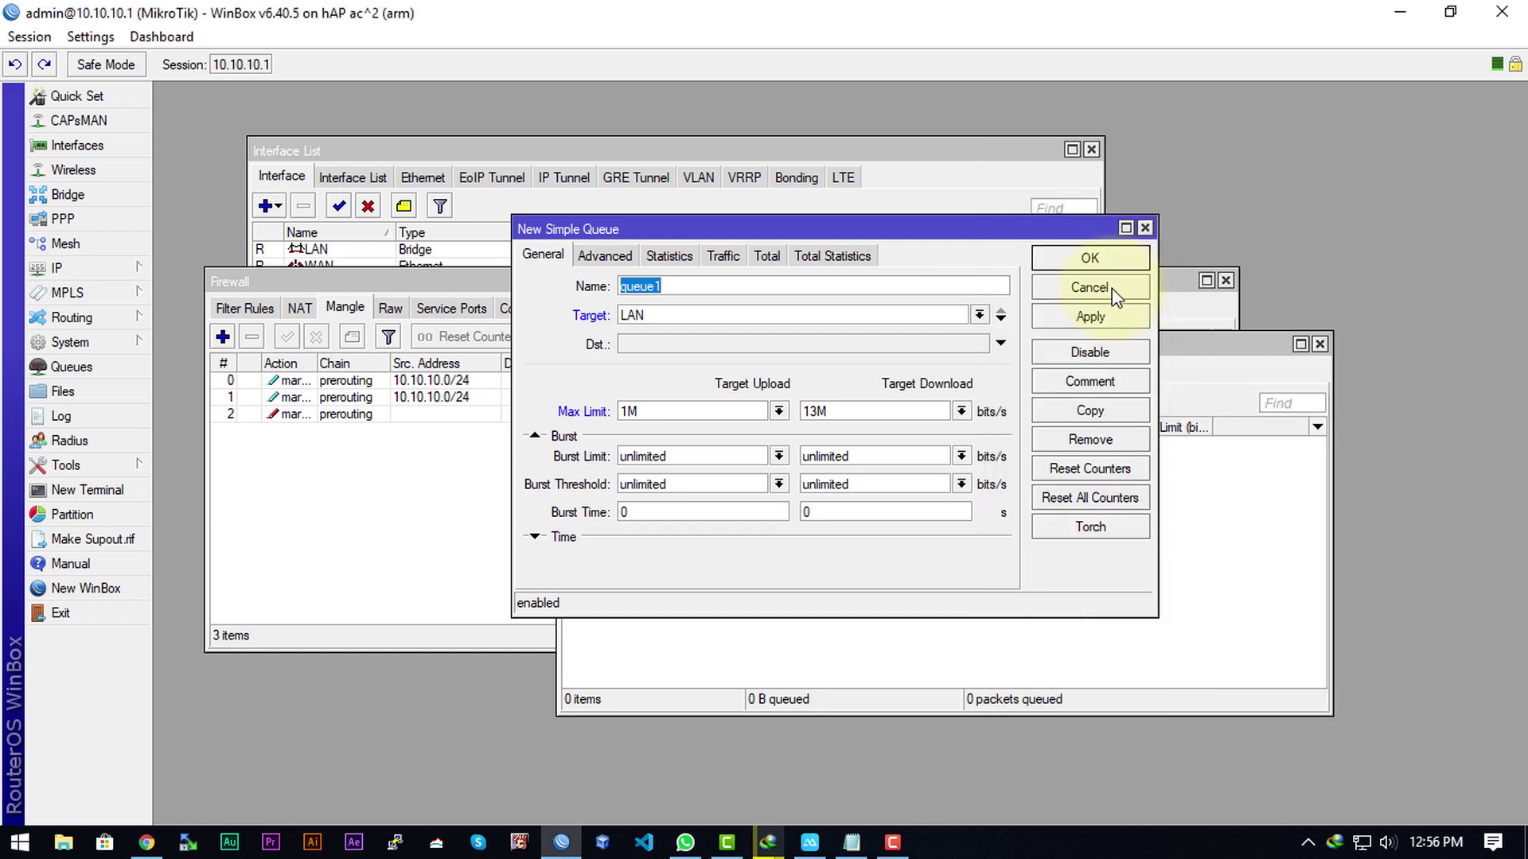
{"action": "left_click", "coordinate": [1092, 259]}
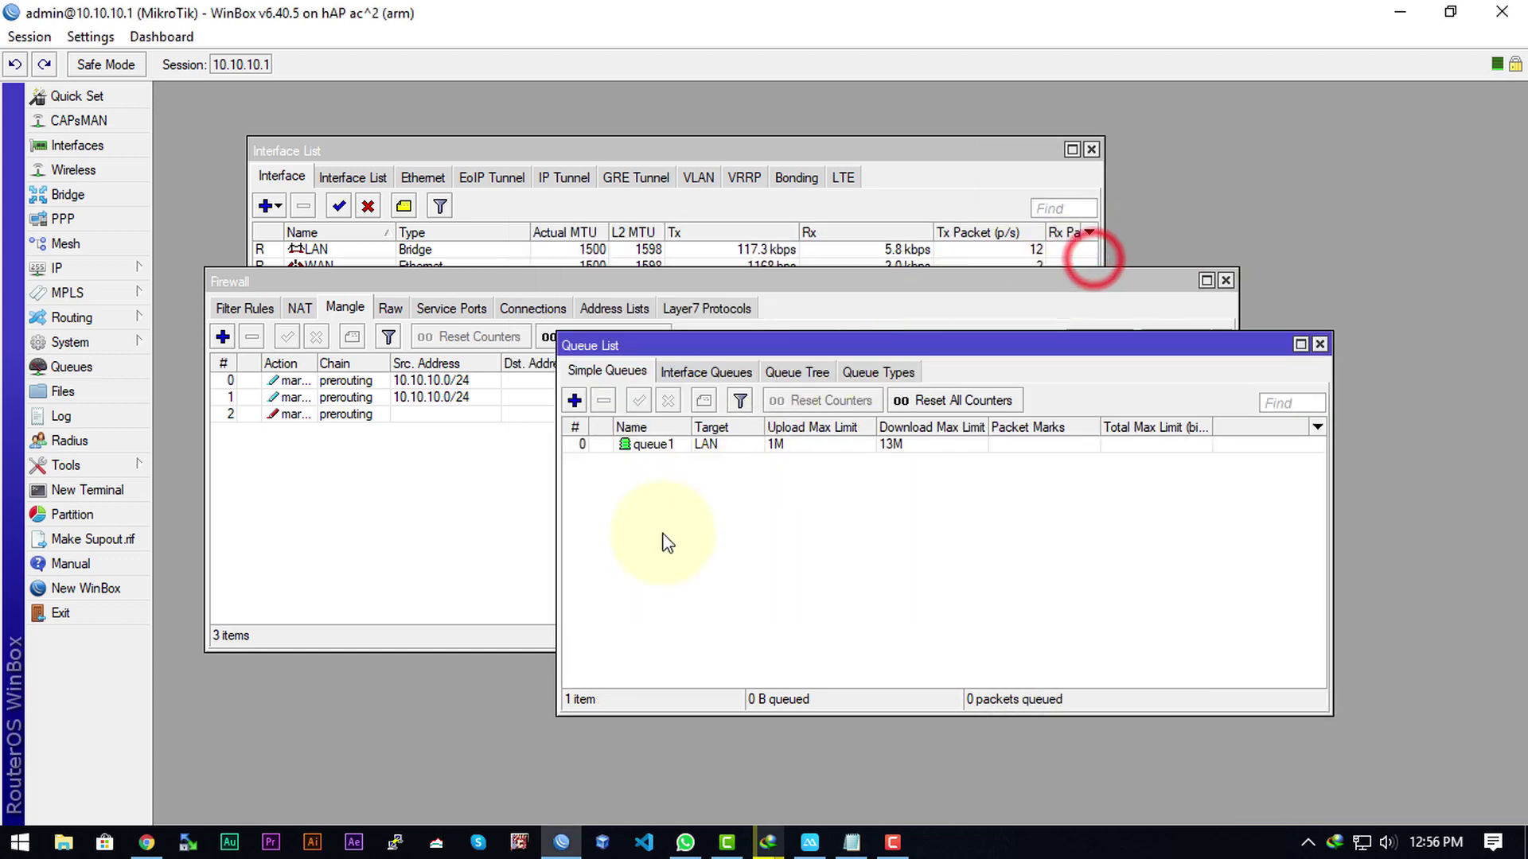
{"action": "left_click", "coordinate": [752, 448]}
{"action": "mouse_move", "coordinate": [876, 427]}
{"action": "left_mouse_down"}
{"action": "mouse_move", "coordinate": [920, 433]}
{"action": "mouse_move", "coordinate": [886, 429]}
{"action": "left_mouse_up"}
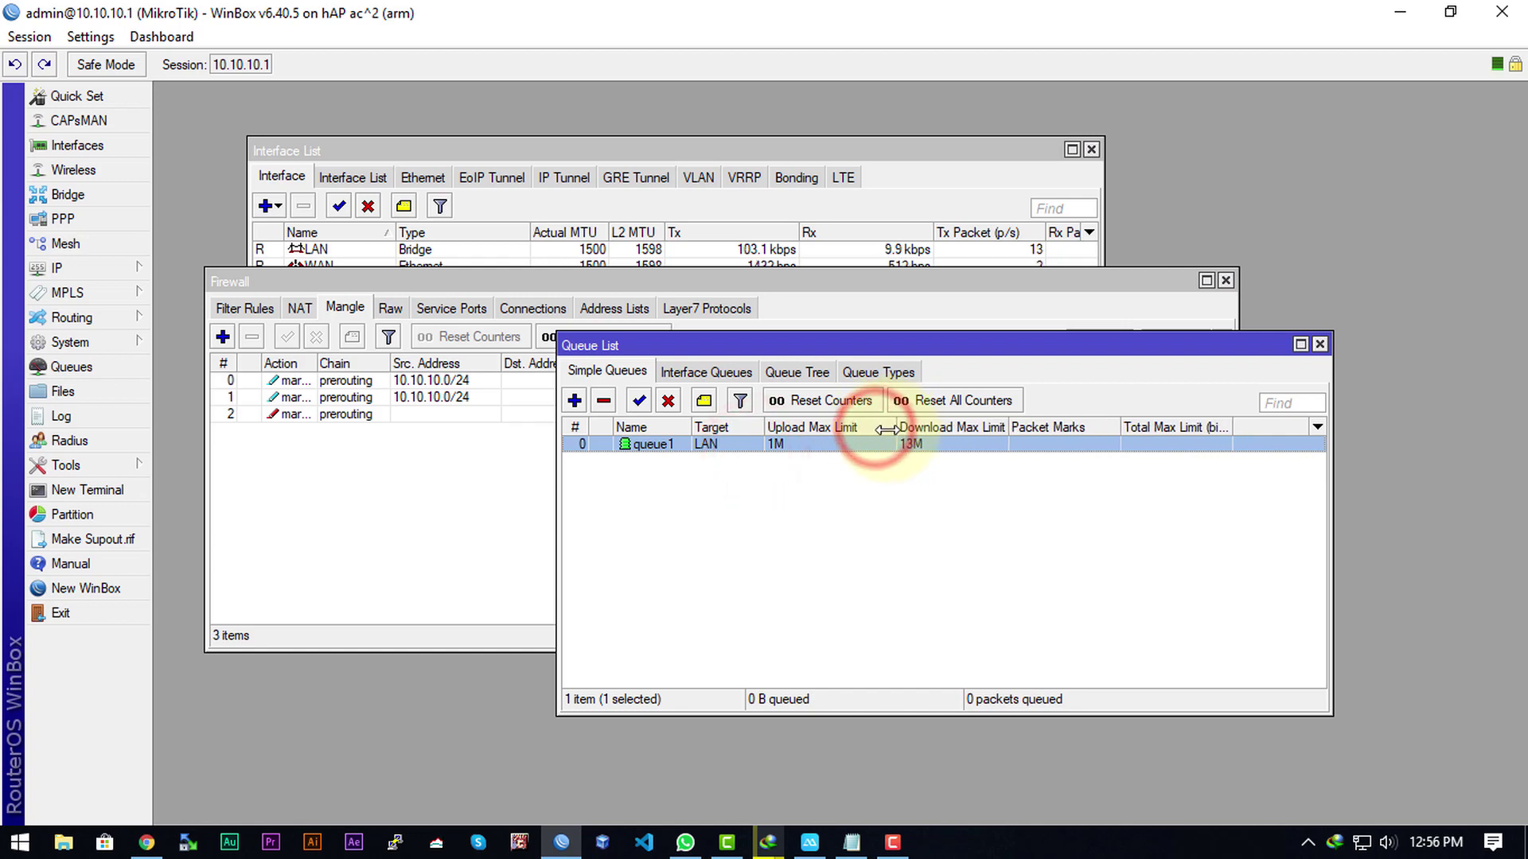
Step: Open a new terminal on the router and ping google.co.id
{"action": "left_click", "coordinate": [390, 477]}
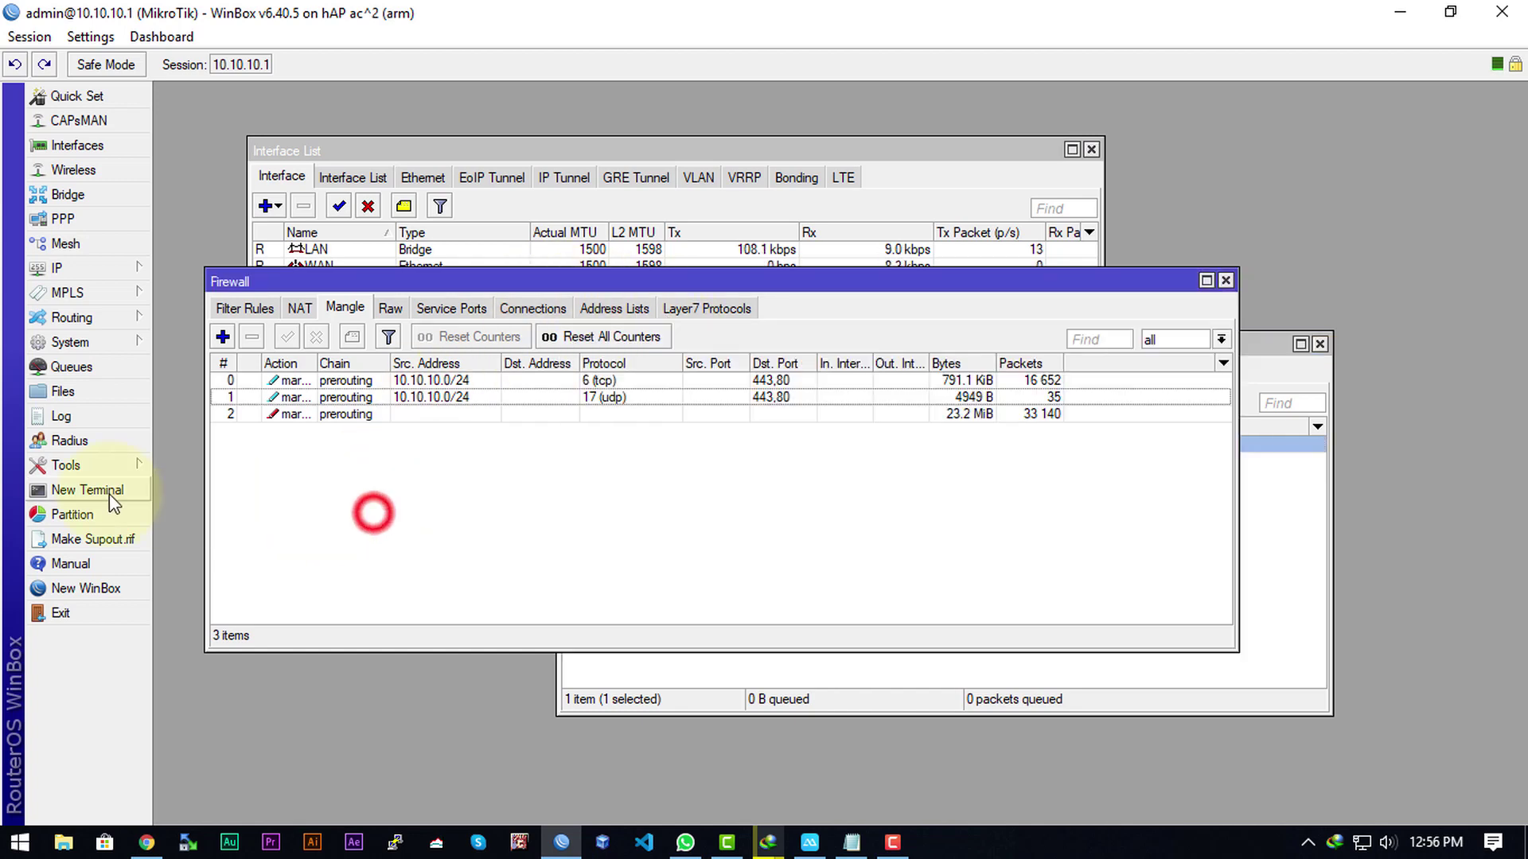
{"action": "left_click", "coordinate": [107, 494]}
{"action": "left_click", "coordinate": [598, 471]}
{"action": "type", "text": "ping "}
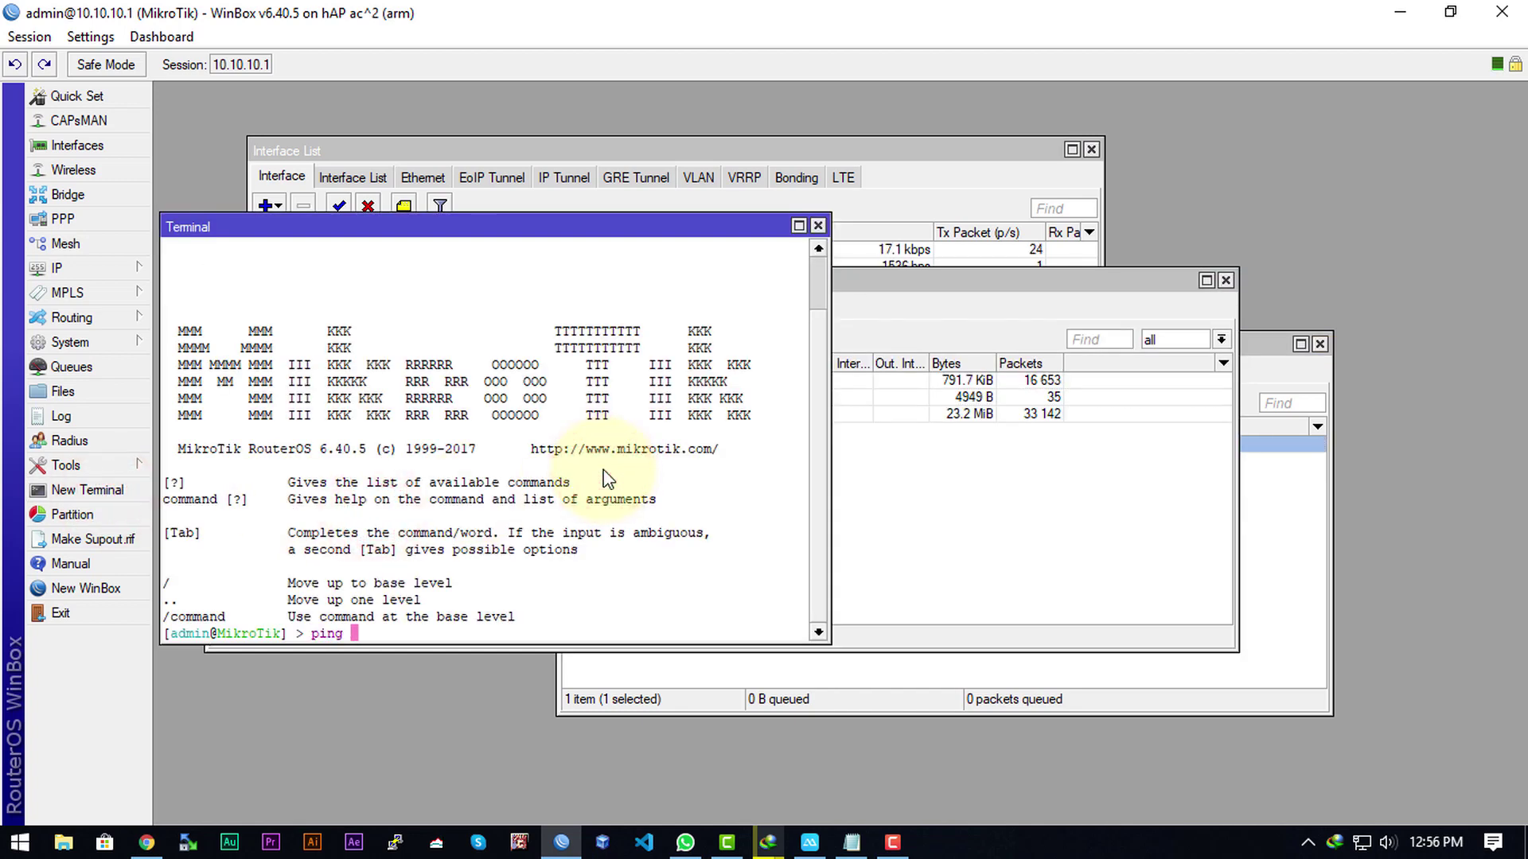
{"action": "type", "text": "google.co.id"}
{"action": "key", "text": "Return"}
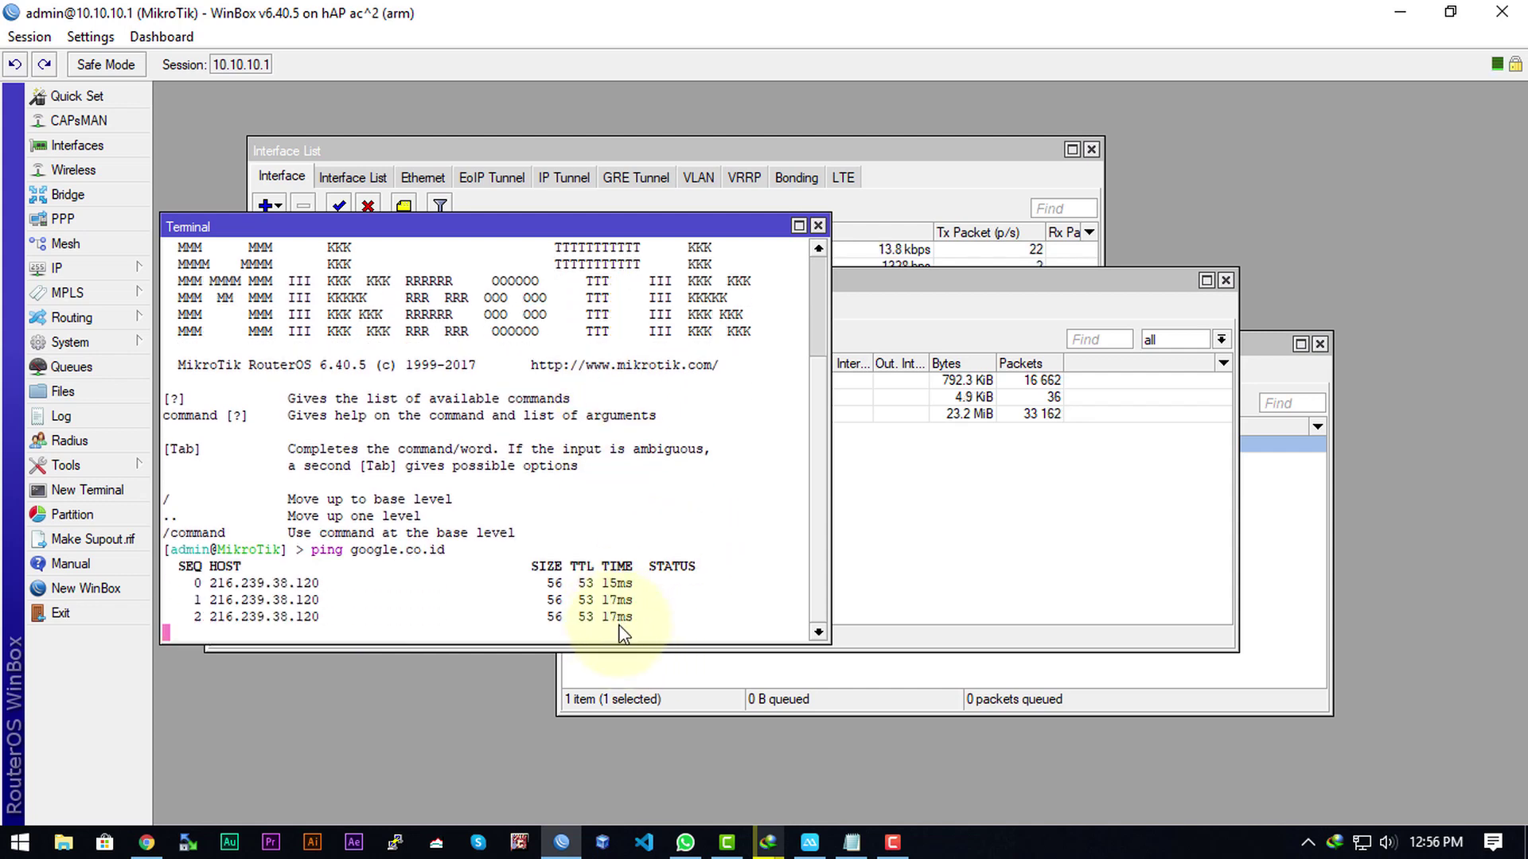
Step: Move the Queue List window clear of the terminal and disable the simple queue for the LAN target
{"action": "left_click", "coordinate": [915, 676]}
{"action": "left_click_drag", "start_coordinate": [691, 338], "coordinate": [822, 186]}
{"action": "left_click", "coordinate": [832, 288]}
{"action": "left_click", "coordinate": [829, 242]}
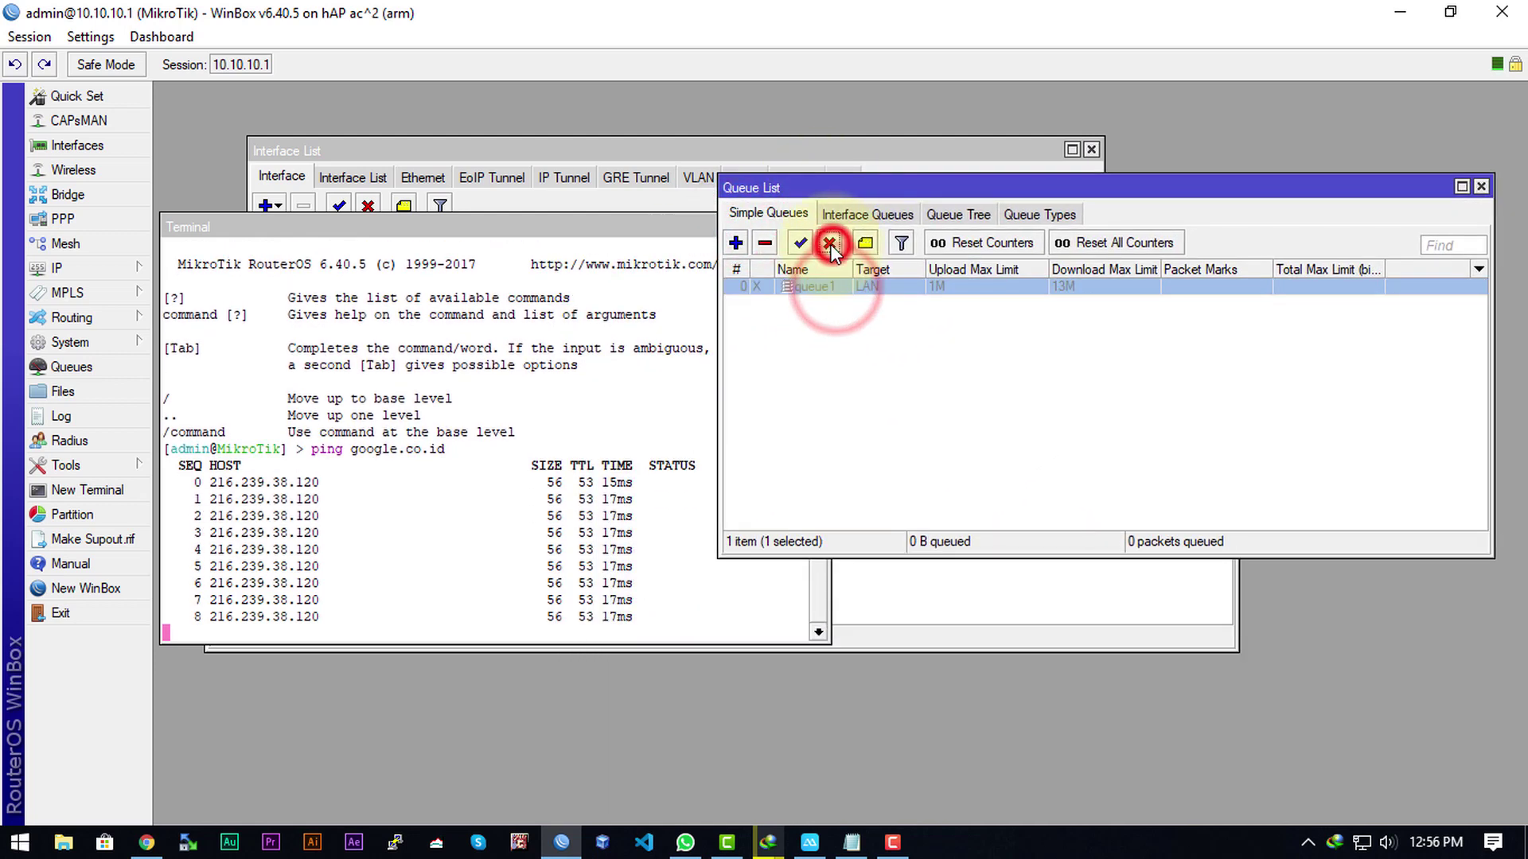
Step: Switch to the download manager, run the 4K video download without the queue to check its effect on the ping, and pause it
{"action": "mouse_move", "coordinate": [768, 842]}
{"action": "left_click", "coordinate": [891, 752]}
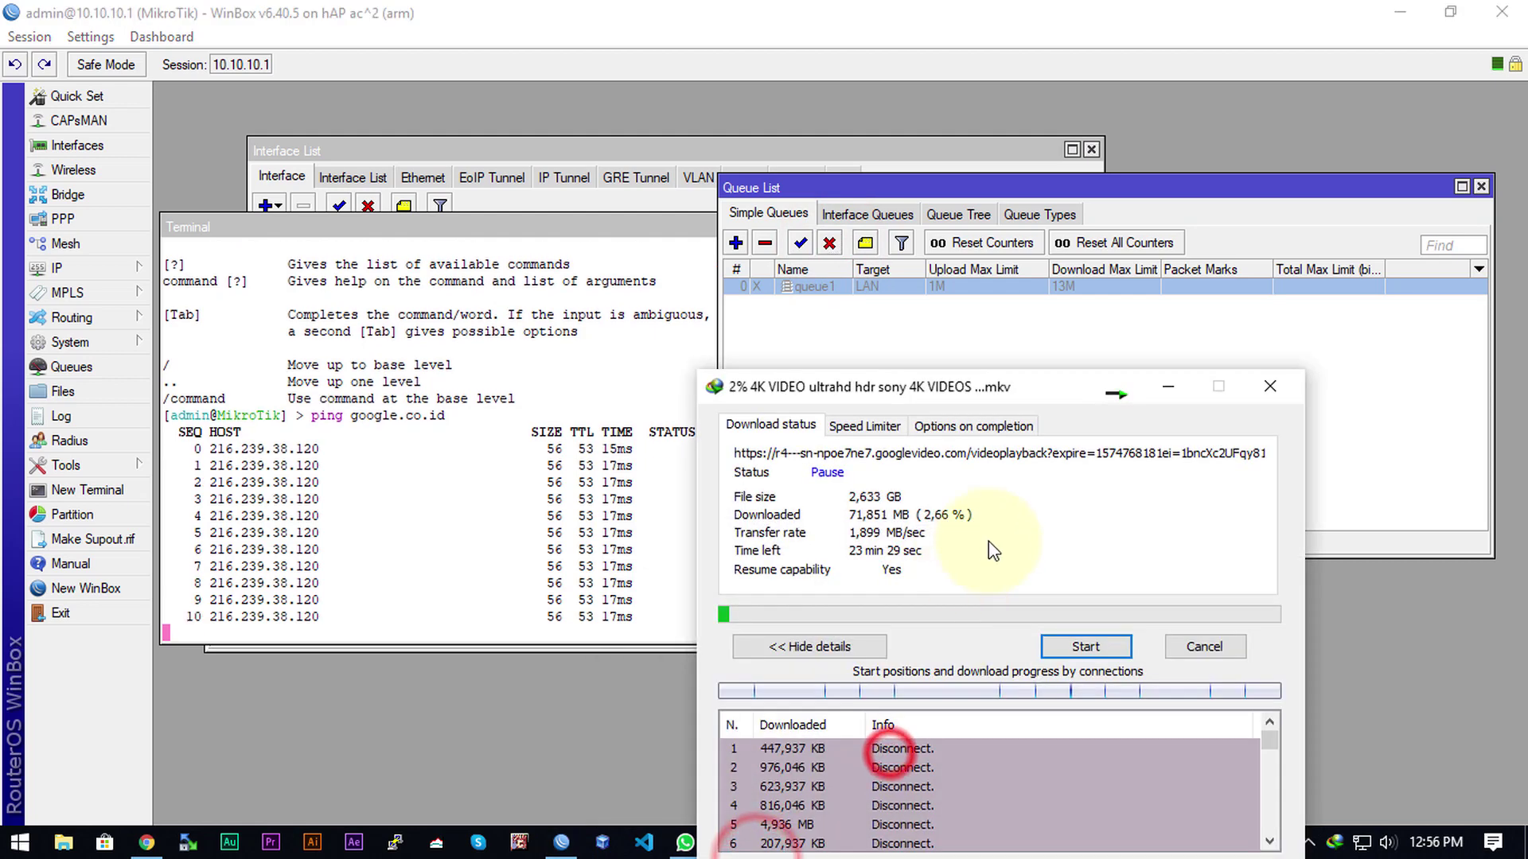
{"action": "left_click", "coordinate": [1066, 657]}
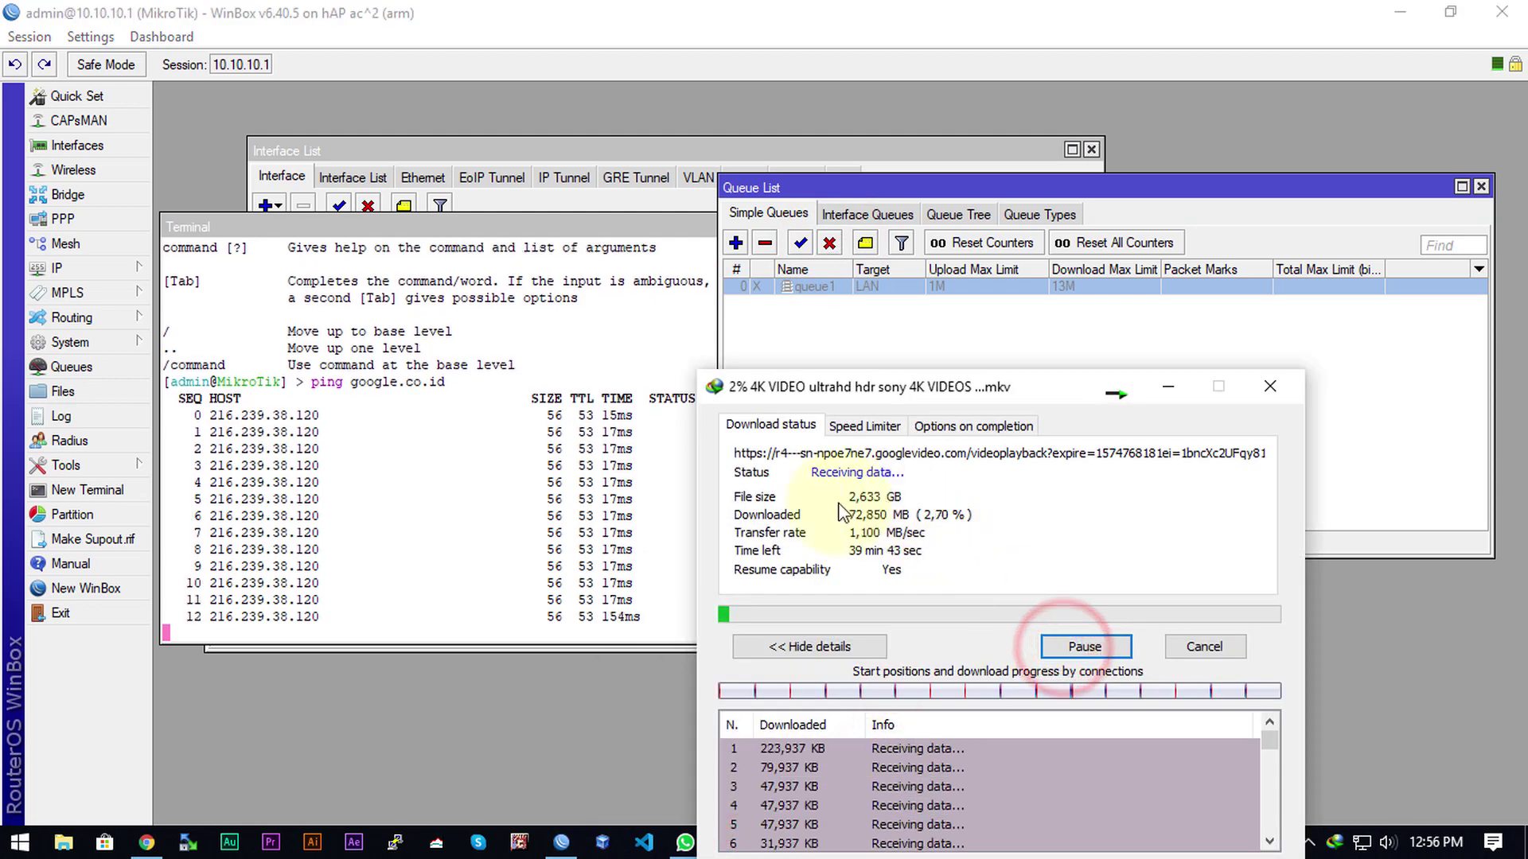
{"action": "left_click", "coordinate": [614, 622]}
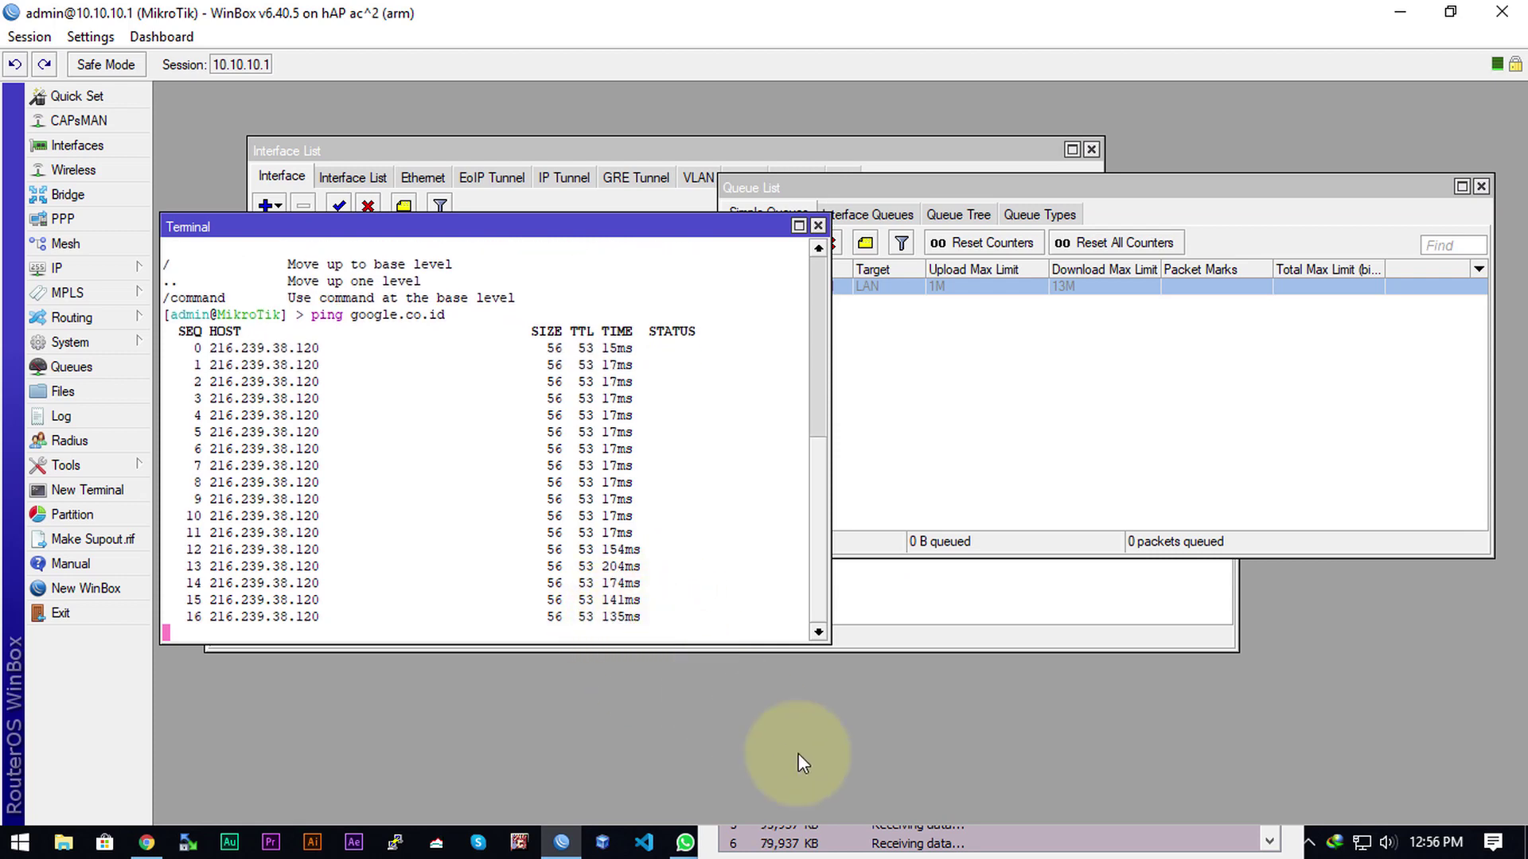
{"action": "left_click", "coordinate": [863, 844]}
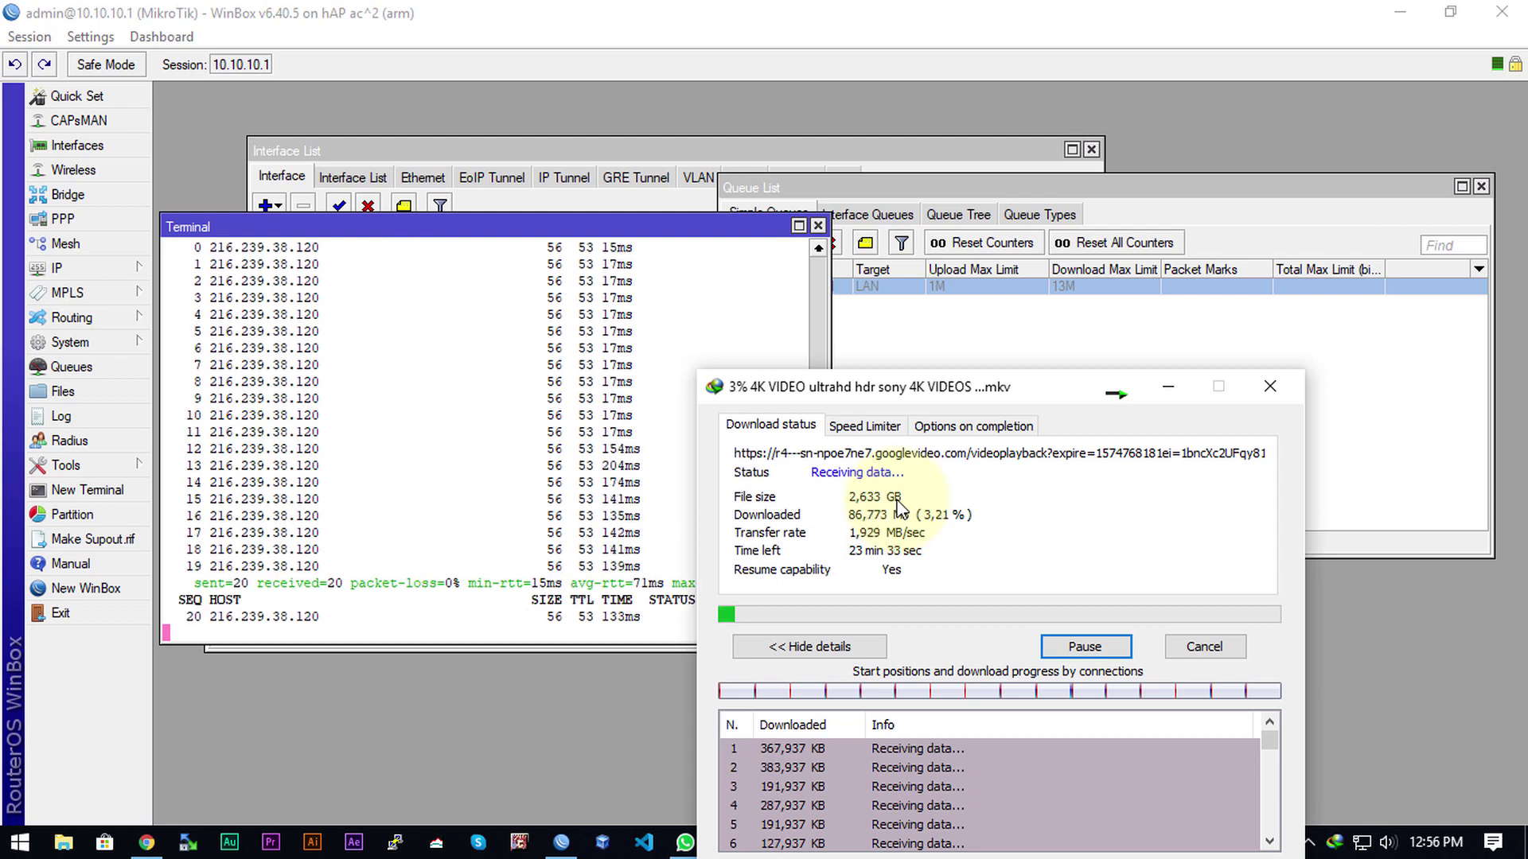
{"action": "left_click", "coordinate": [1098, 644]}
{"action": "left_click", "coordinate": [579, 573]}
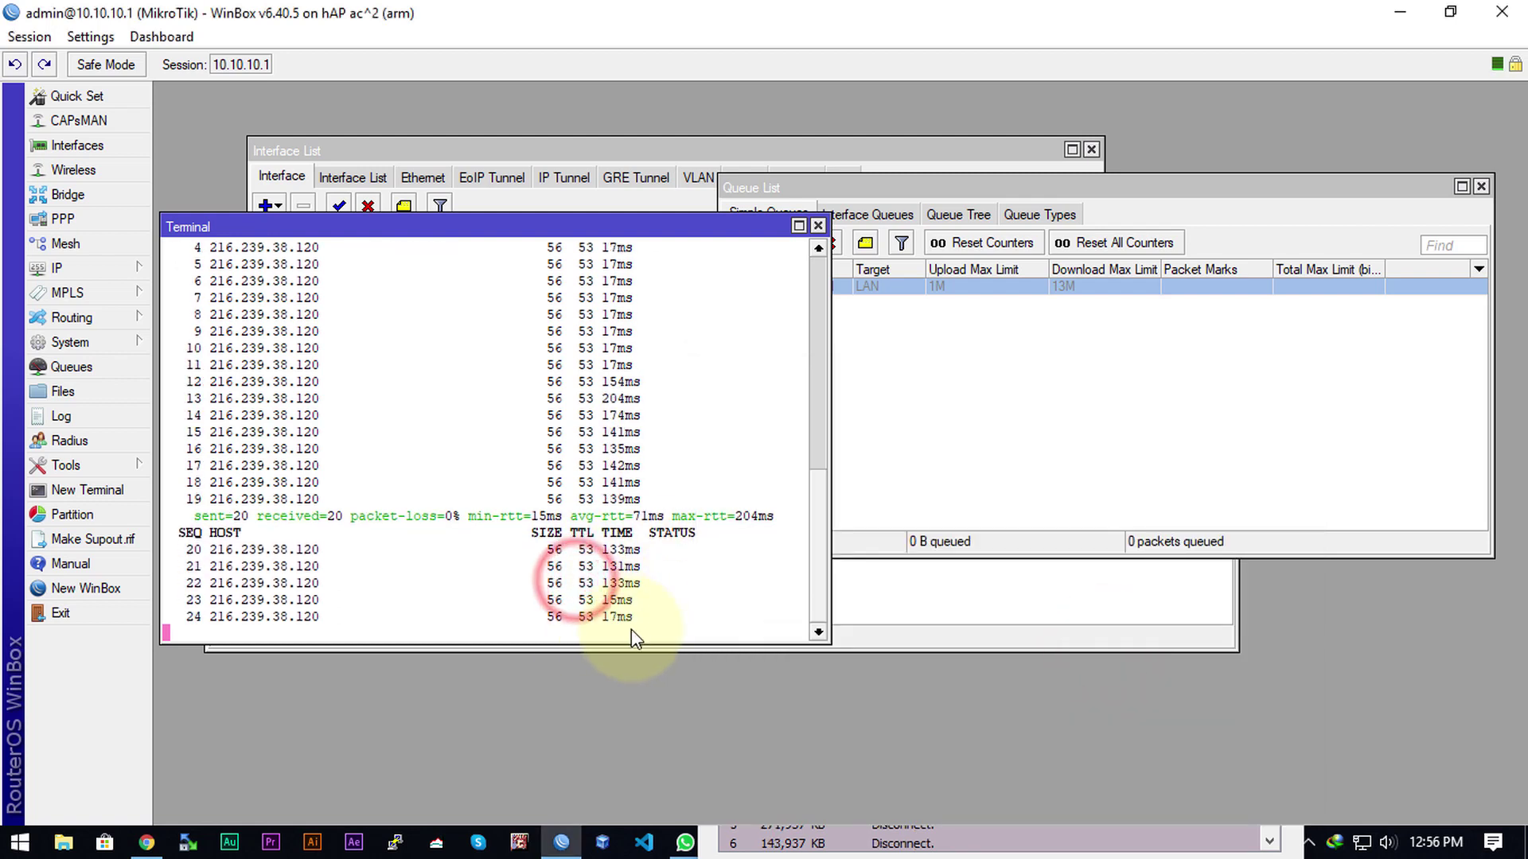
Step: Enable the LAN simple queue again in the Queue List
{"action": "left_click", "coordinate": [1042, 412]}
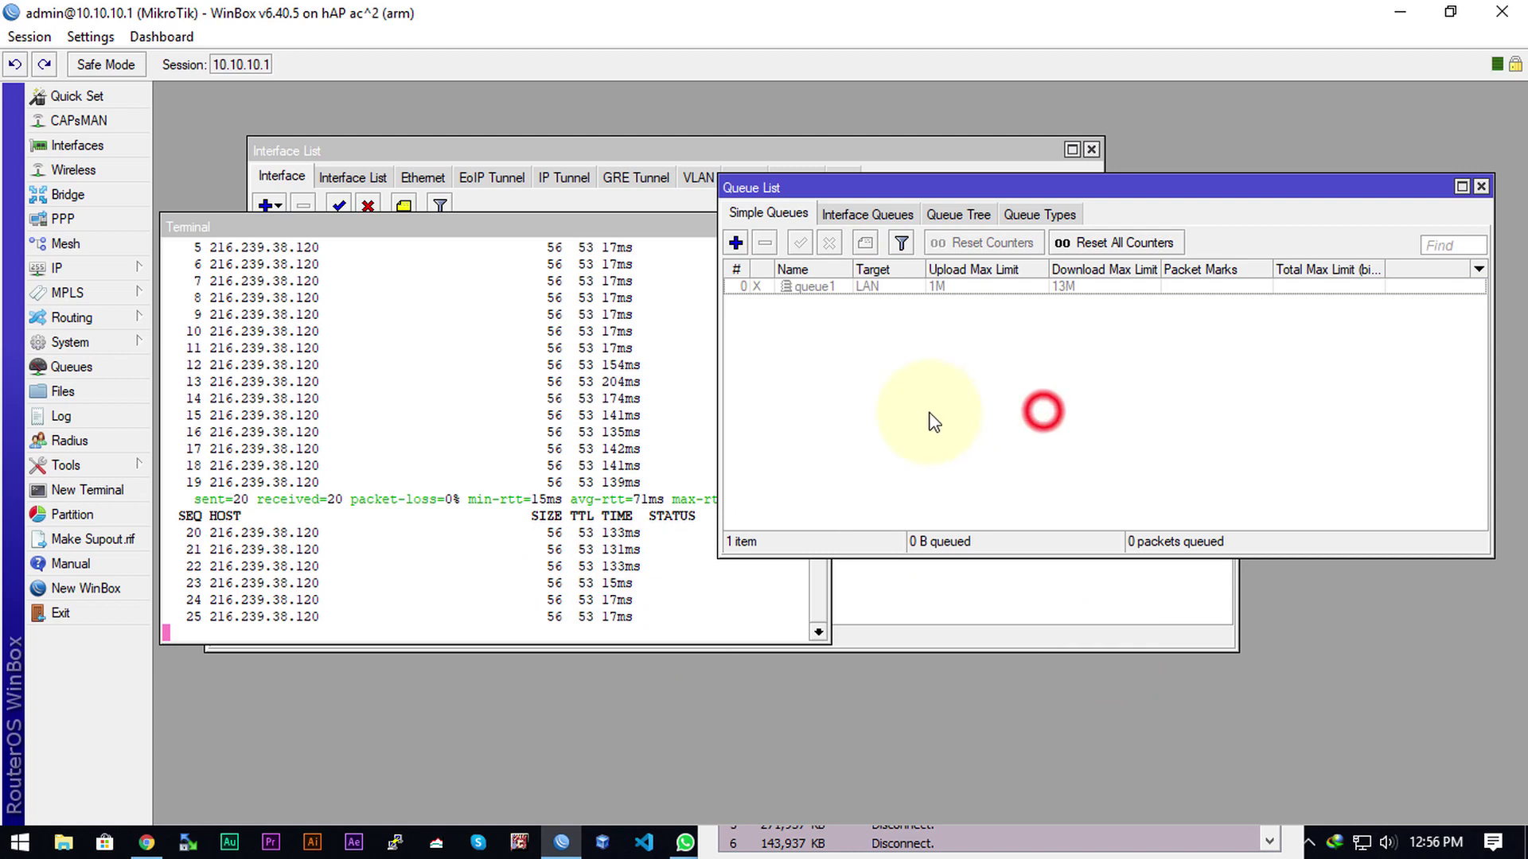
{"action": "left_click", "coordinate": [832, 284]}
{"action": "left_click", "coordinate": [798, 245]}
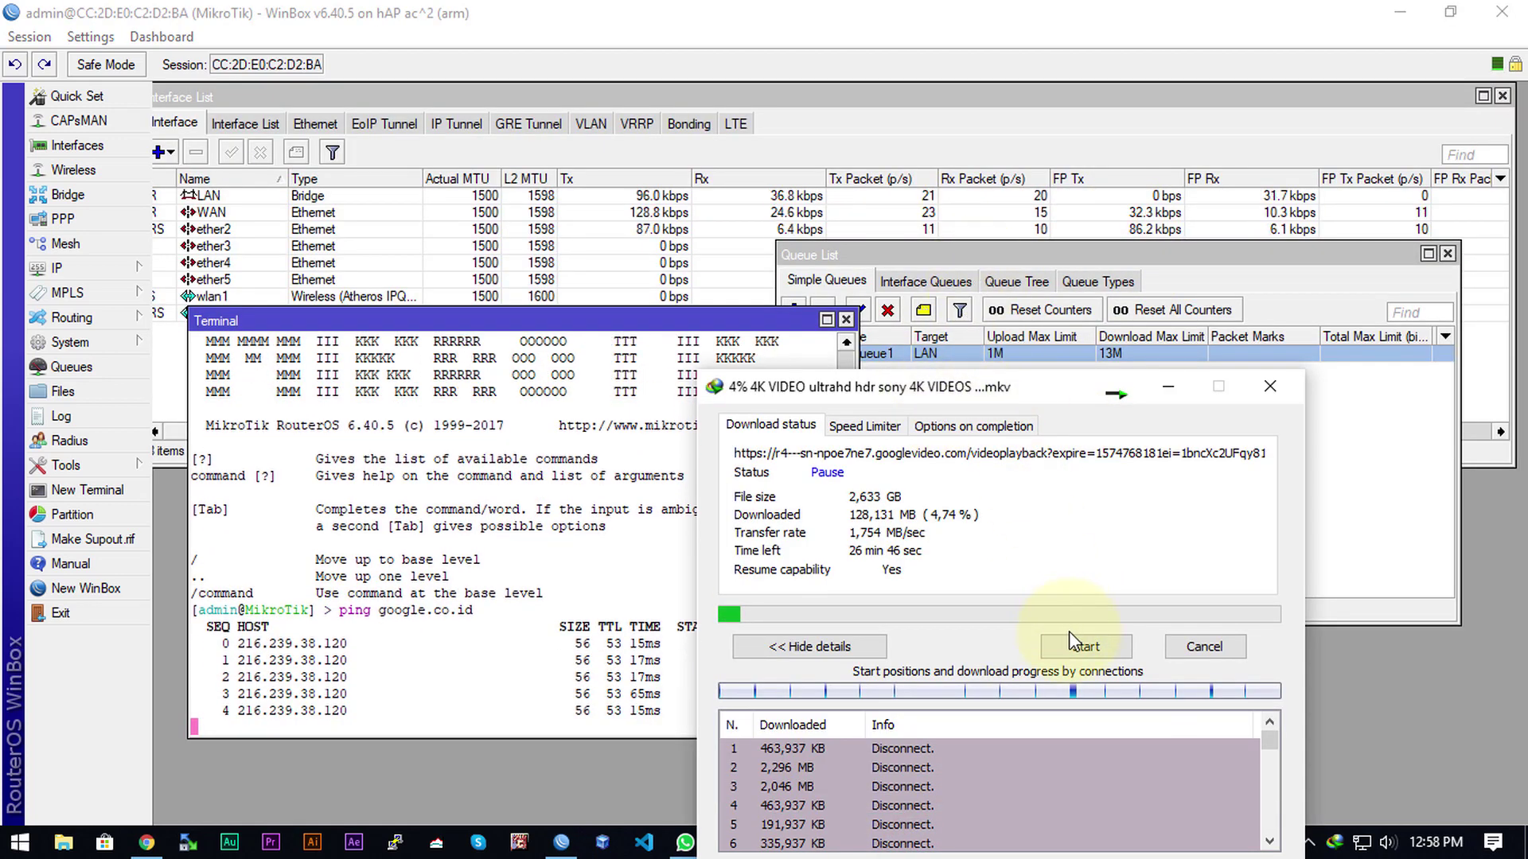
Step: Run the 4K video download with the 13M queue enabled to compare the ping times, and pause it
{"action": "left_click", "coordinate": [1075, 645]}
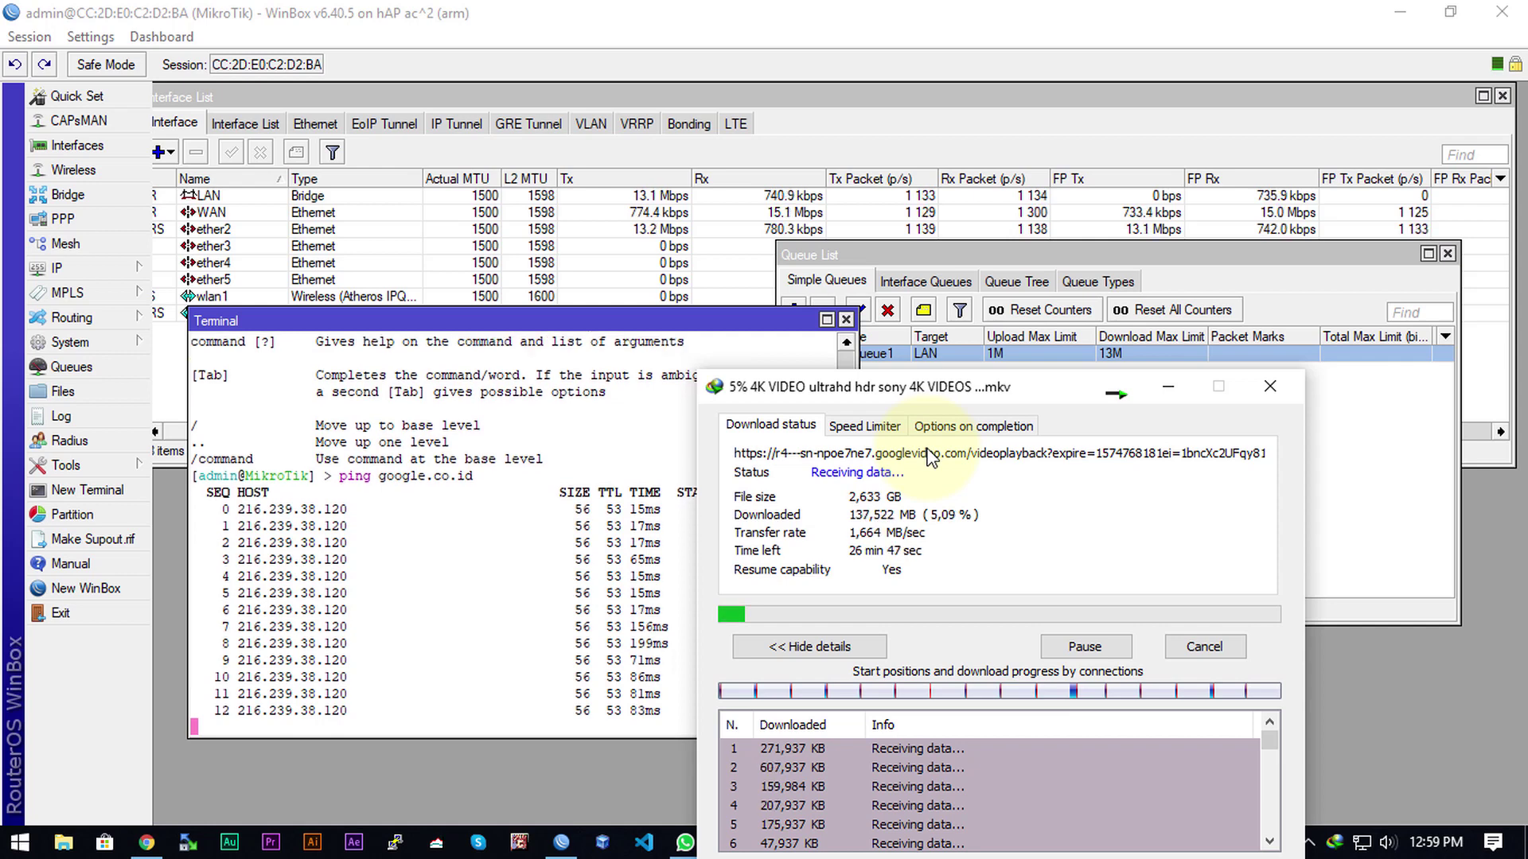
{"action": "left_click", "coordinate": [961, 358]}
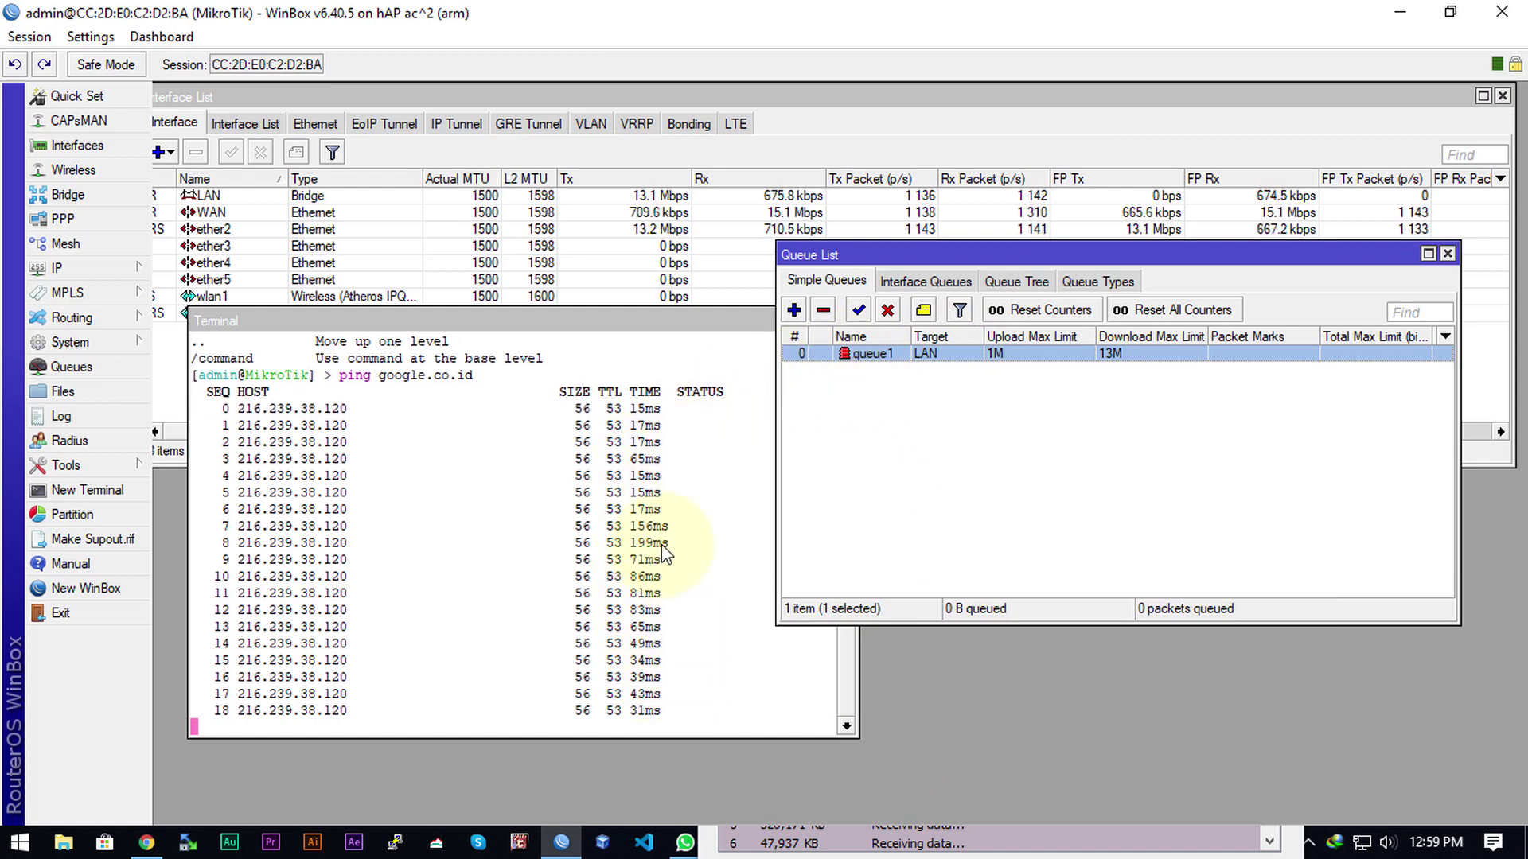
{"action": "left_click", "coordinate": [672, 629]}
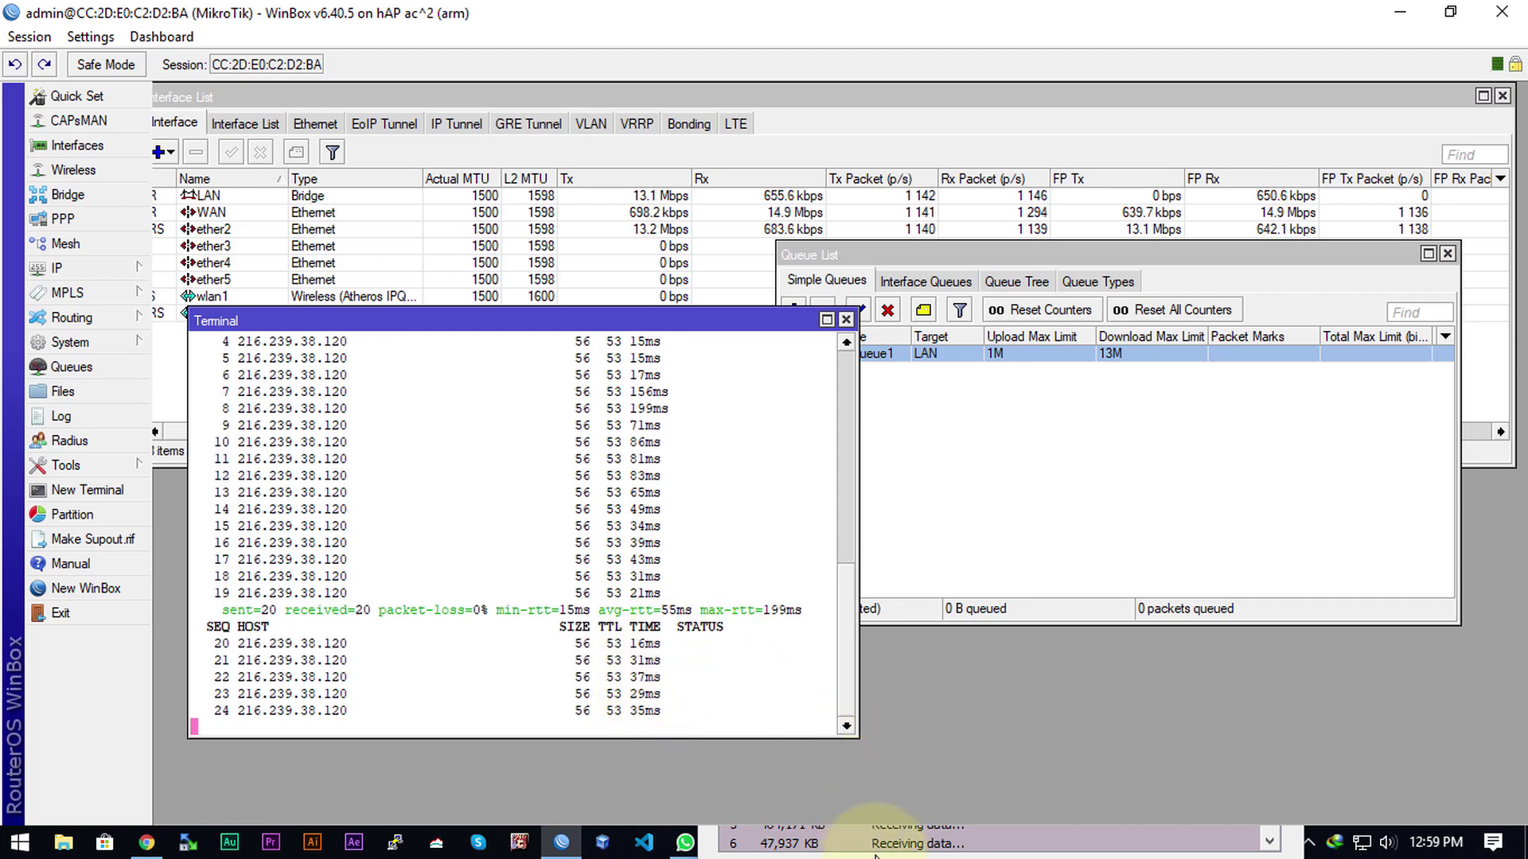
{"action": "left_click", "coordinate": [868, 831]}
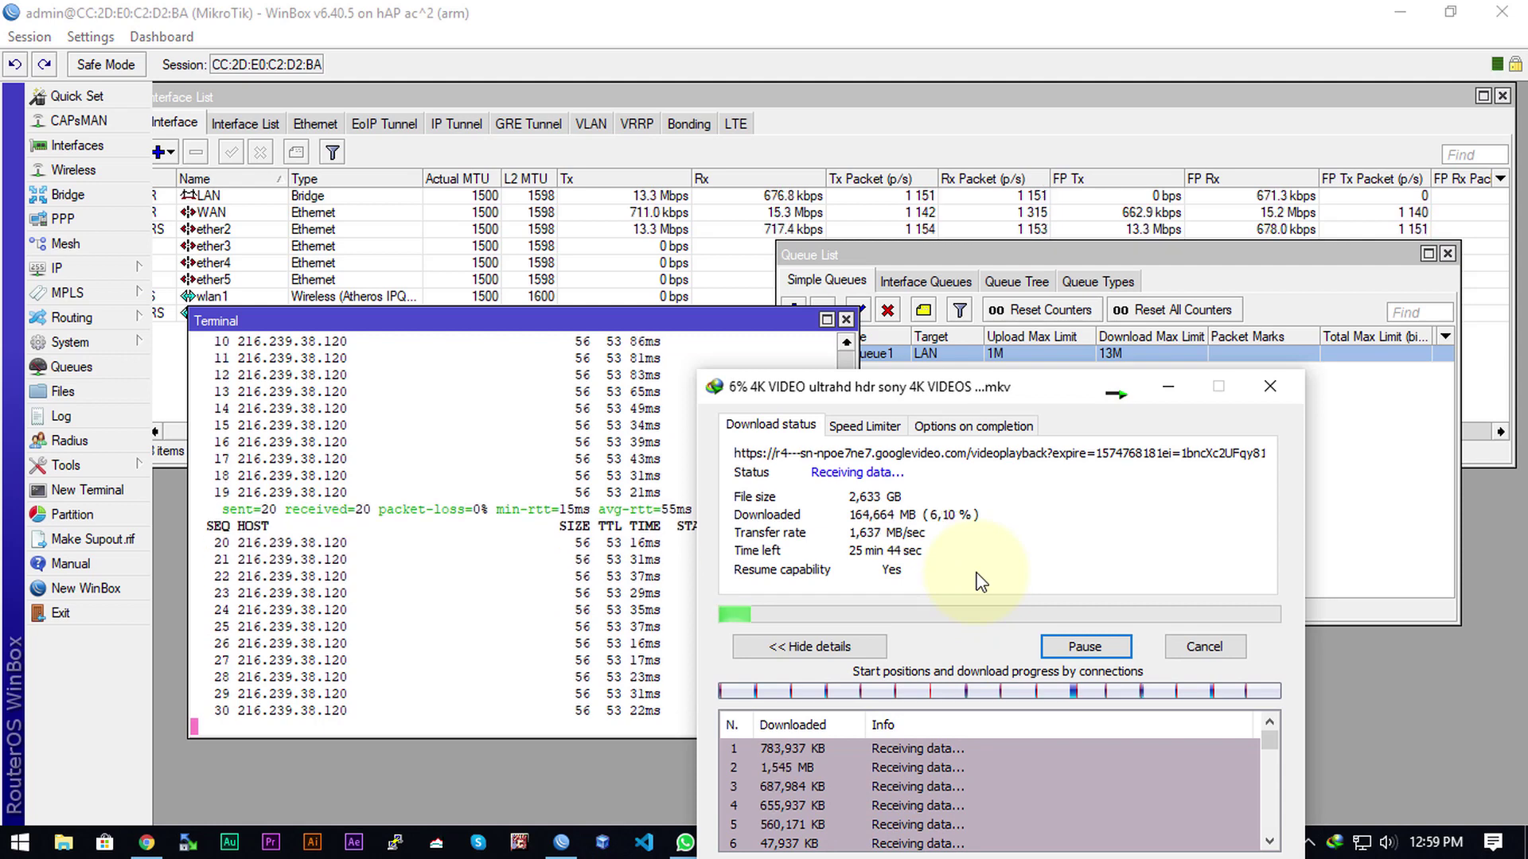
{"action": "left_click", "coordinate": [1113, 646]}
Step: Set the LAN simple queue's max limits to 768k upload and 10M download, and save it
{"action": "left_click", "coordinate": [1374, 546]}
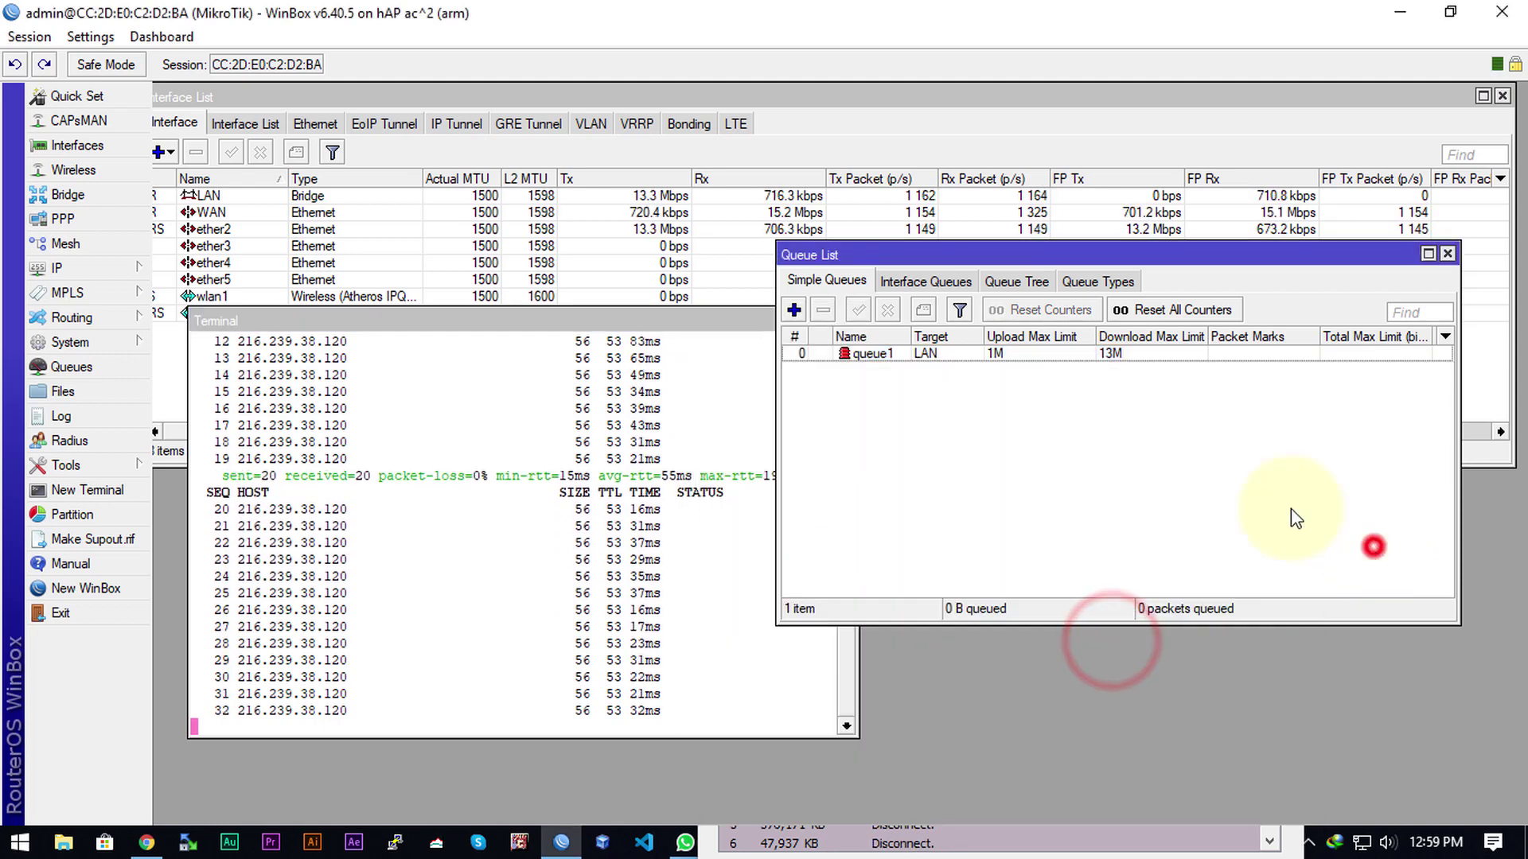
{"action": "left_click", "coordinate": [972, 354]}
{"action": "double_click", "coordinate": [972, 354]}
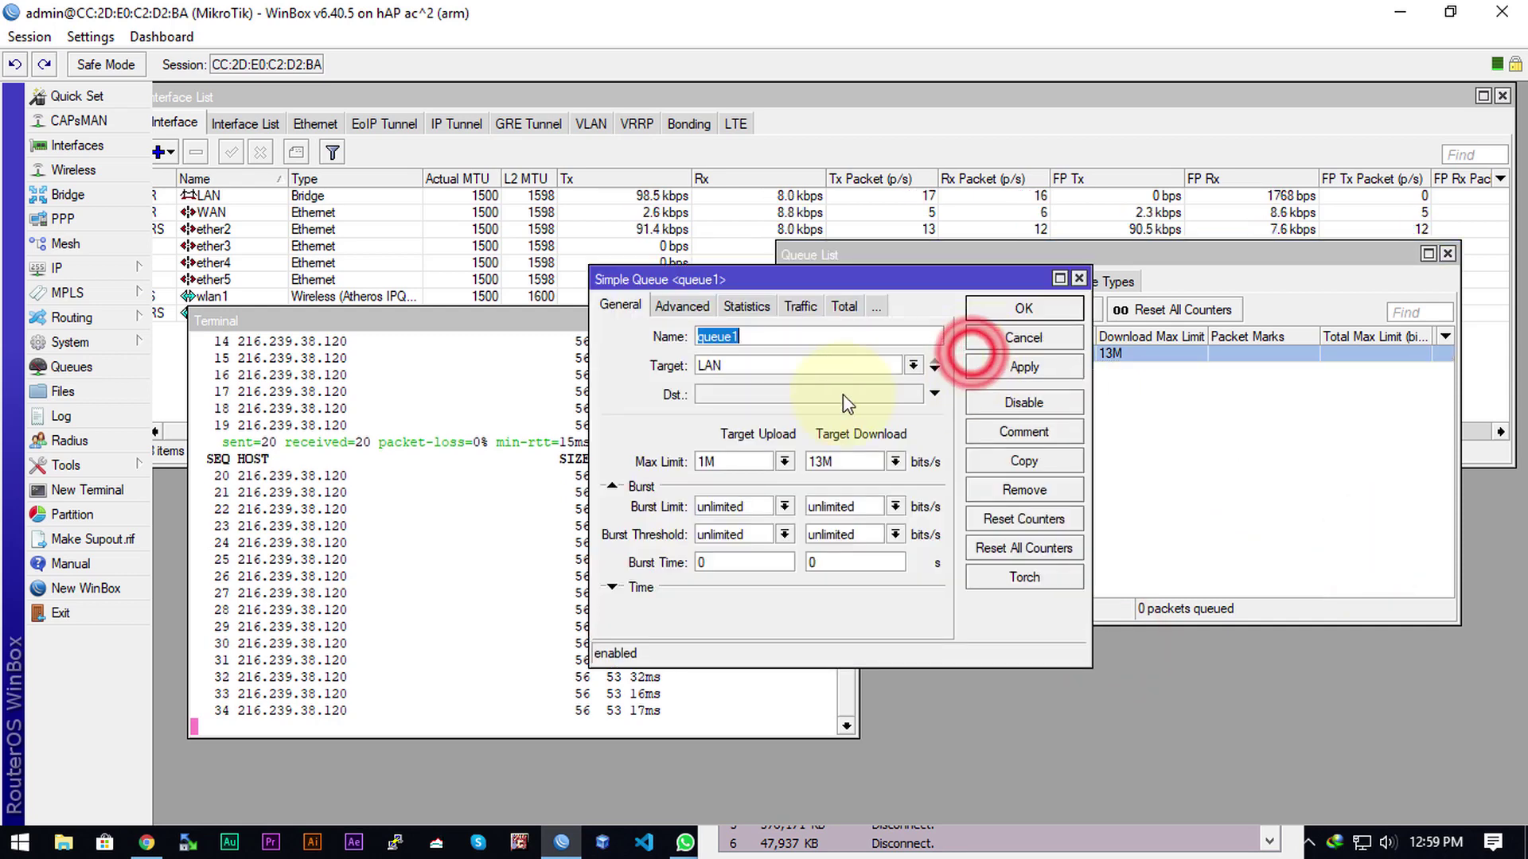
{"action": "left_click", "coordinate": [783, 462]}
{"action": "left_click", "coordinate": [768, 565]}
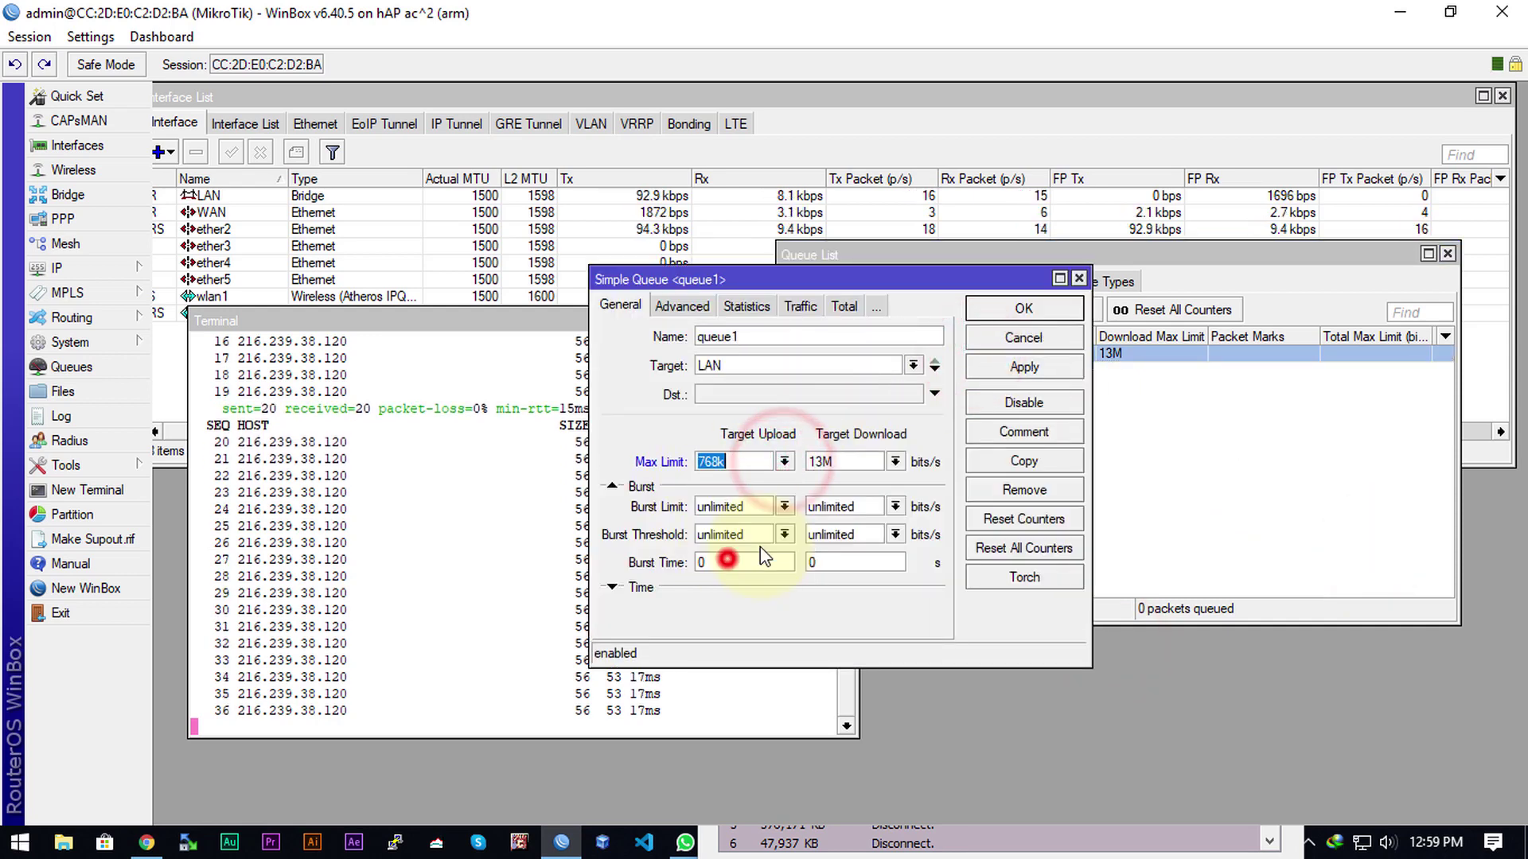
{"action": "left_click", "coordinate": [895, 461]}
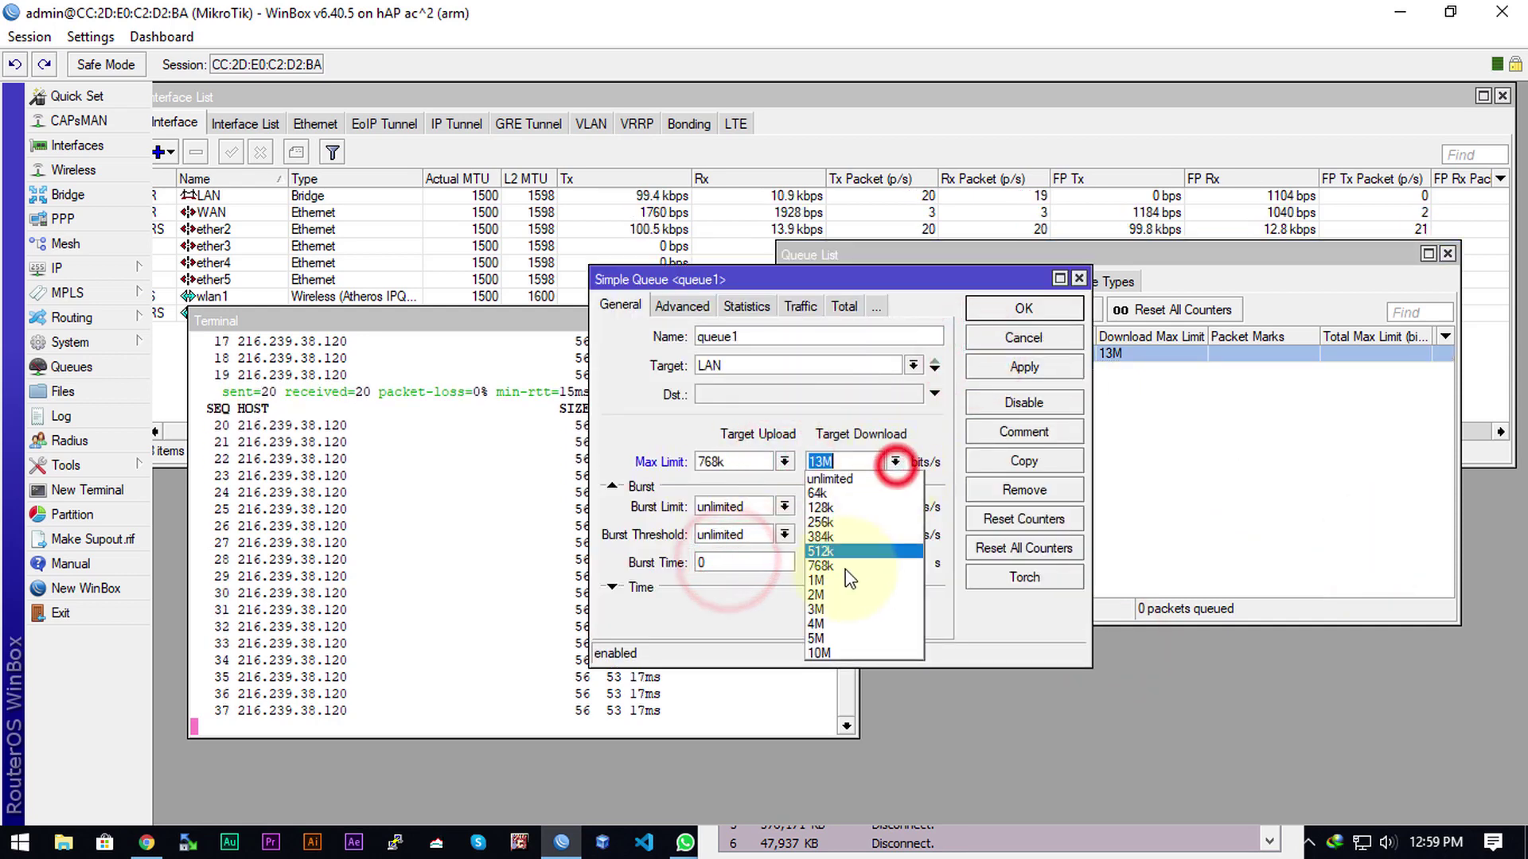
{"action": "left_click", "coordinate": [824, 651]}
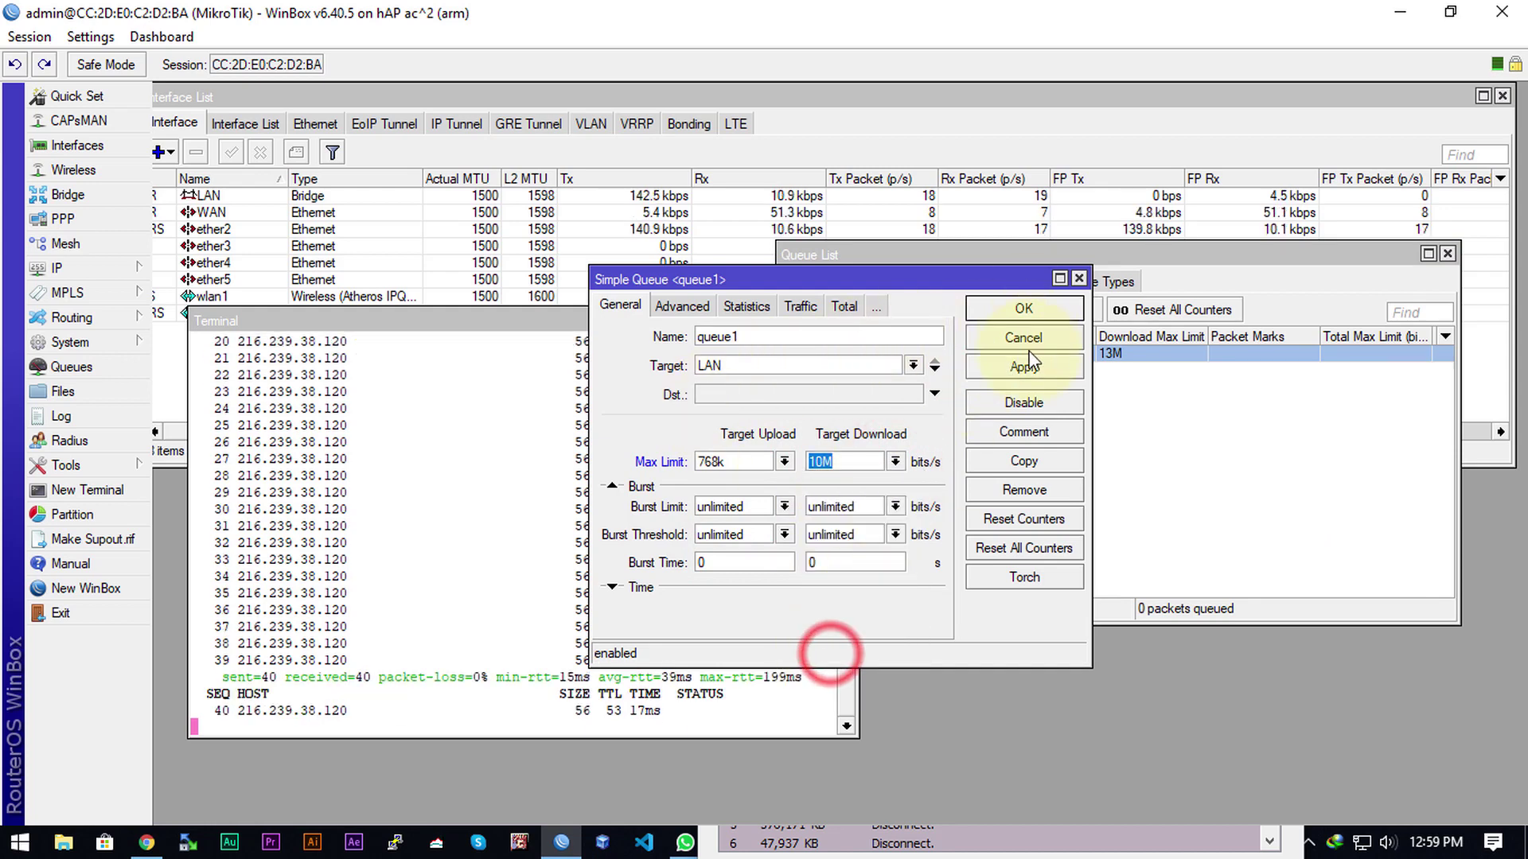
{"action": "left_click", "coordinate": [1026, 308]}
Step: Run the 4K video download under the 10M limit to check the ping beside its window, and pause it
{"action": "double_click", "coordinate": [907, 839]}
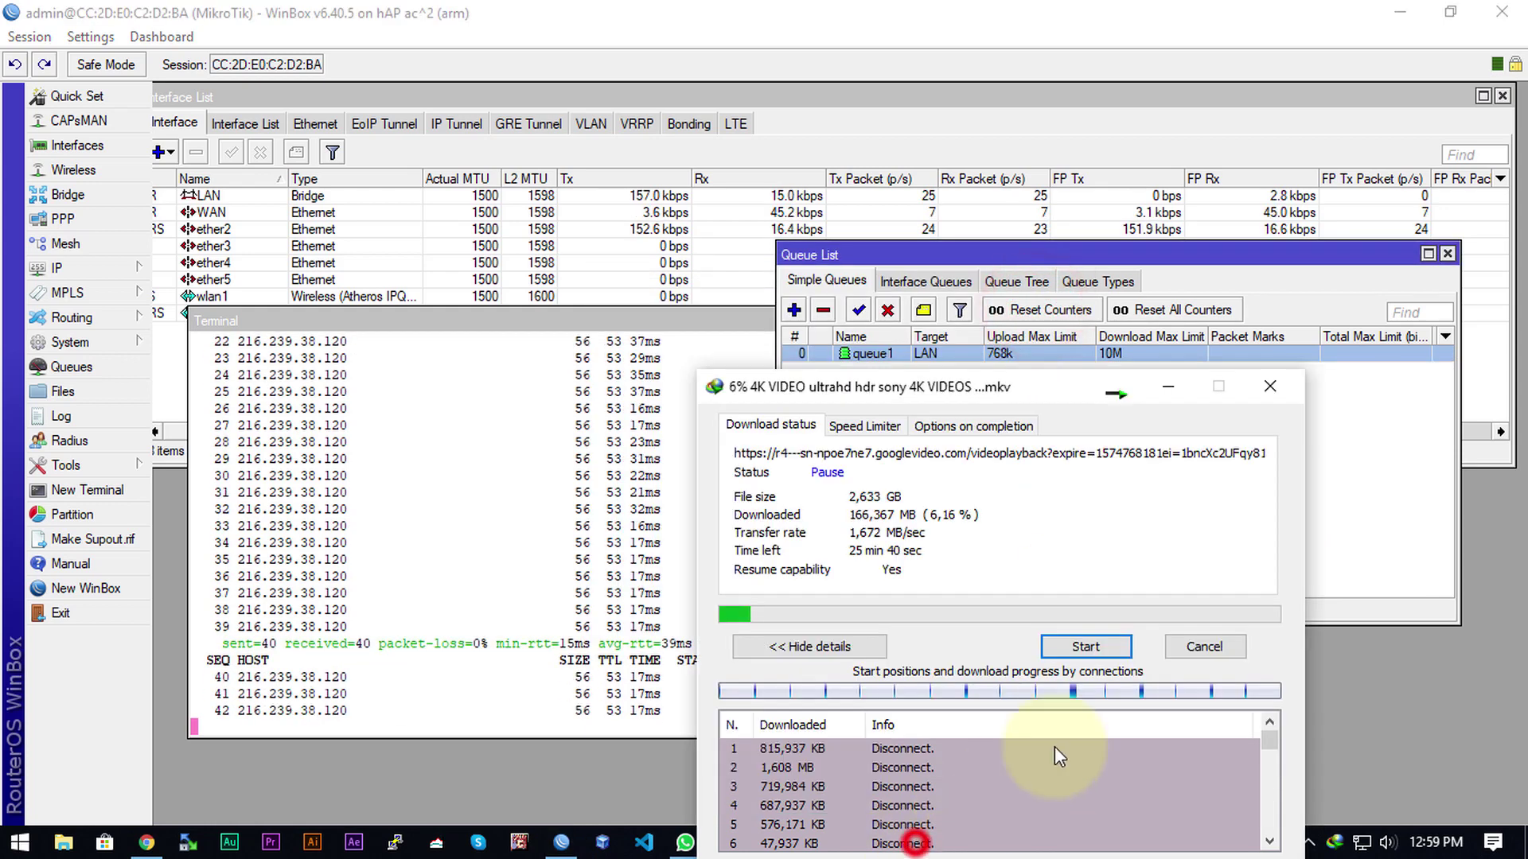
{"action": "left_click", "coordinate": [1087, 646]}
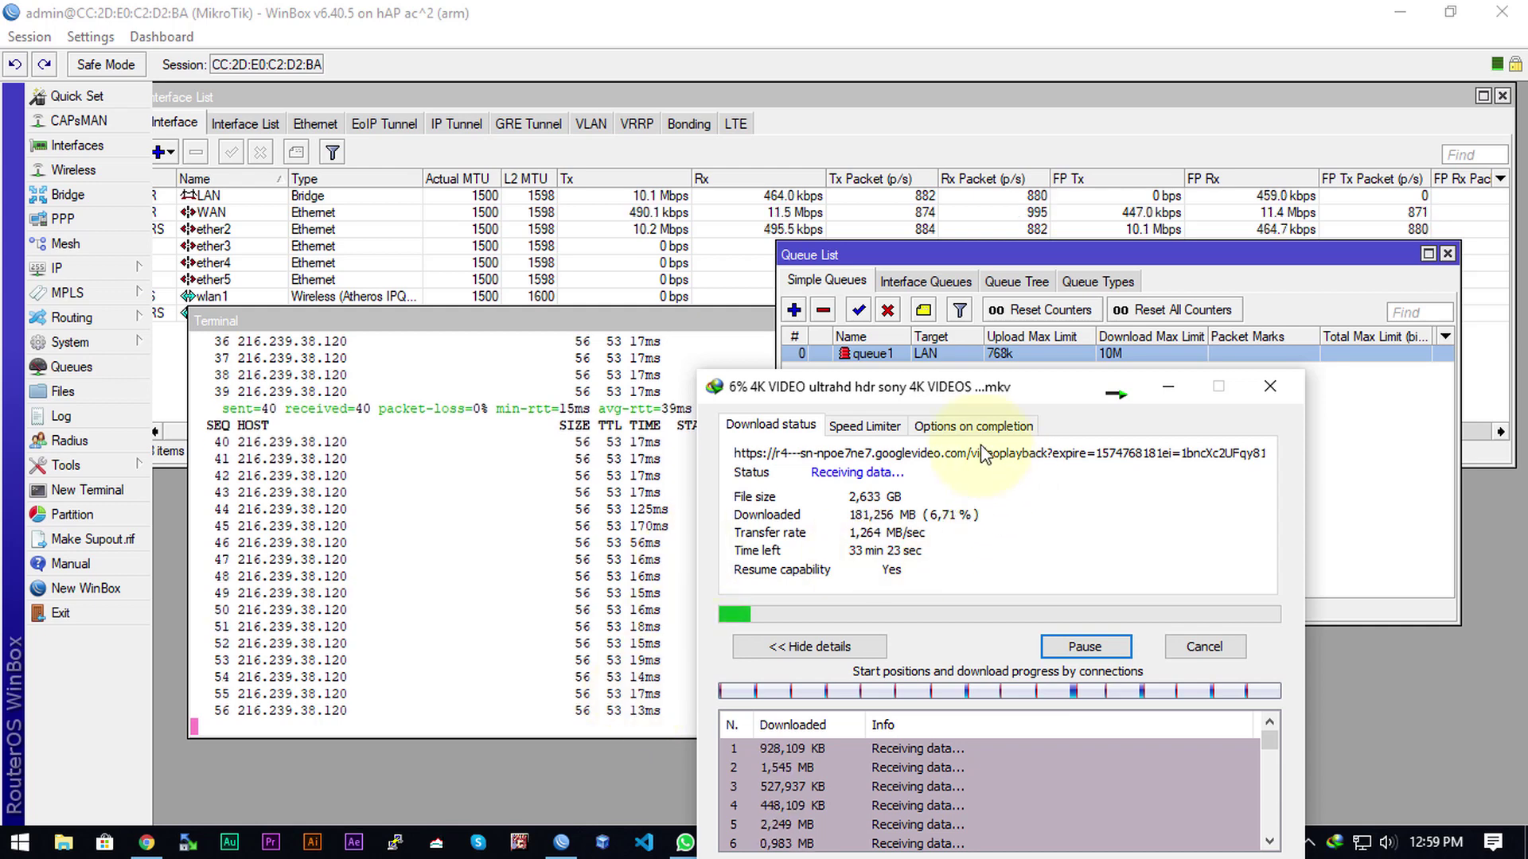
{"action": "left_click_drag", "start_coordinate": [1034, 387], "coordinate": [1069, 295]}
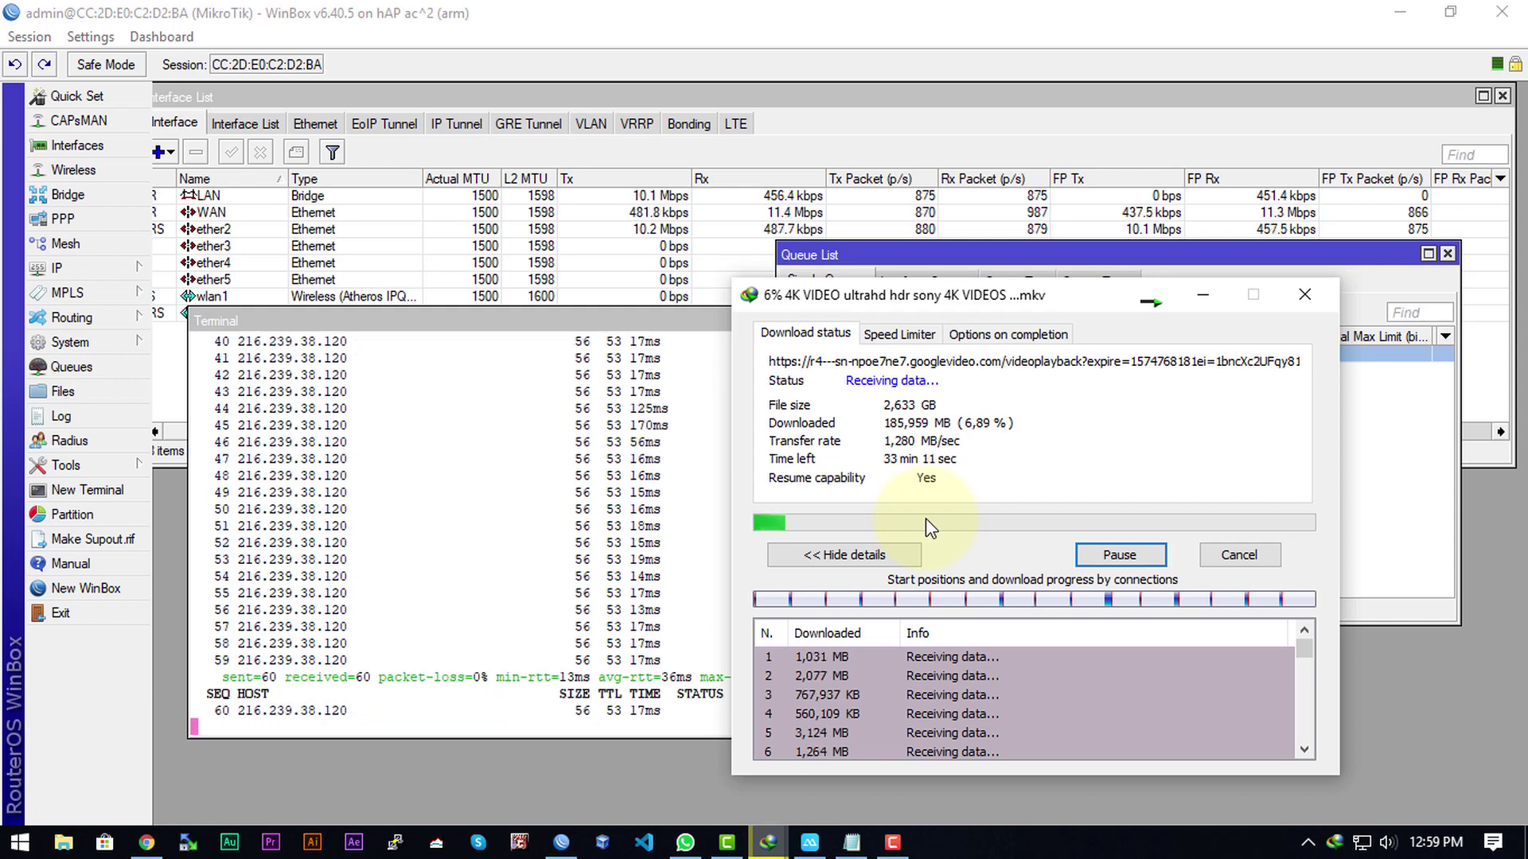
{"action": "left_click", "coordinate": [1106, 557]}
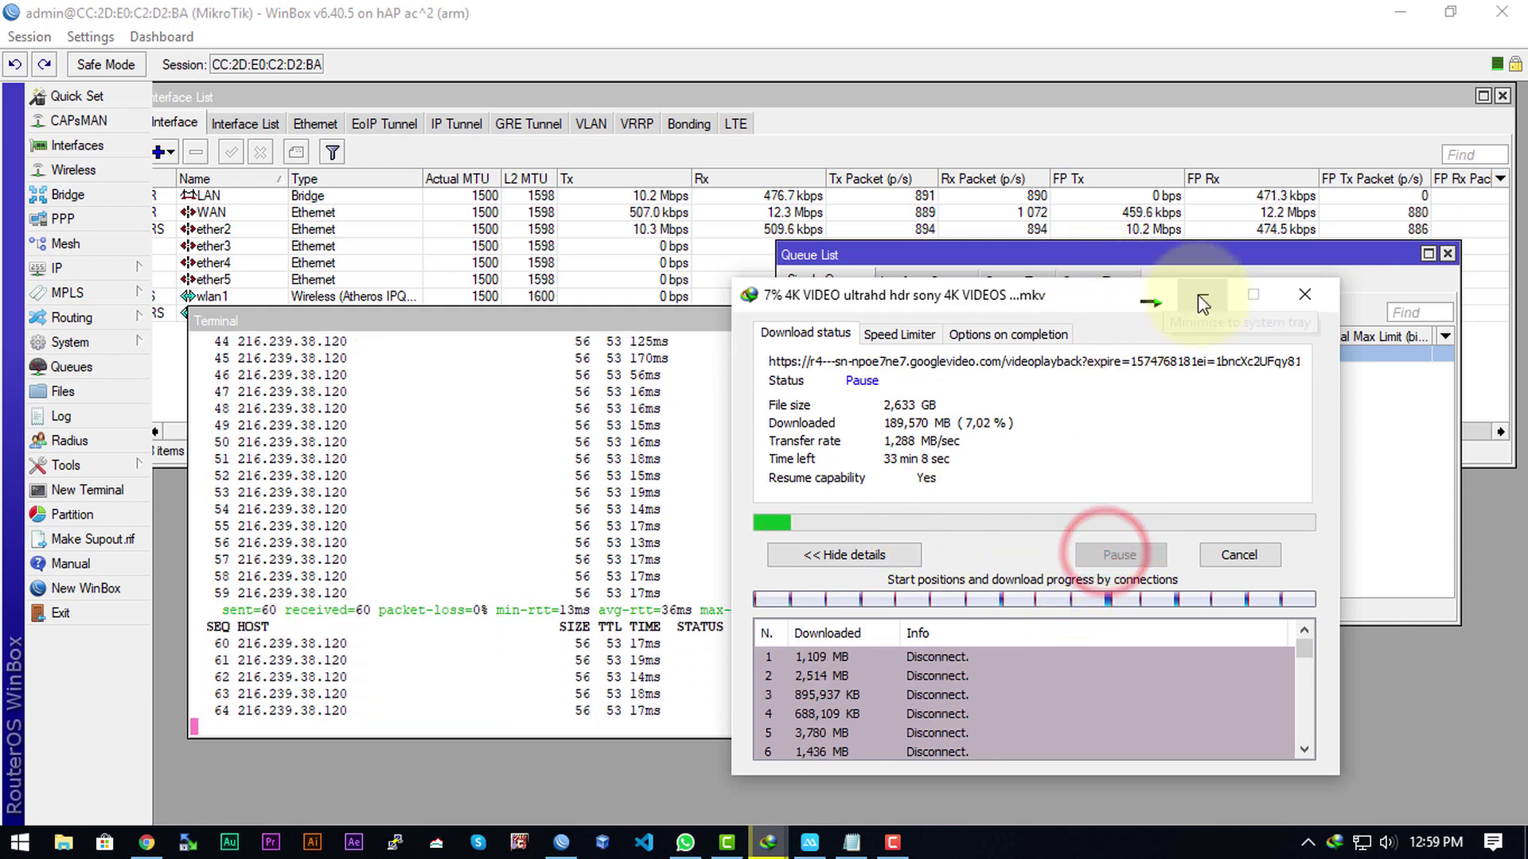
Step: Disable the LAN simple queue that has the 768k and 10M limits
{"action": "left_click", "coordinate": [1369, 434]}
{"action": "left_click", "coordinate": [913, 354]}
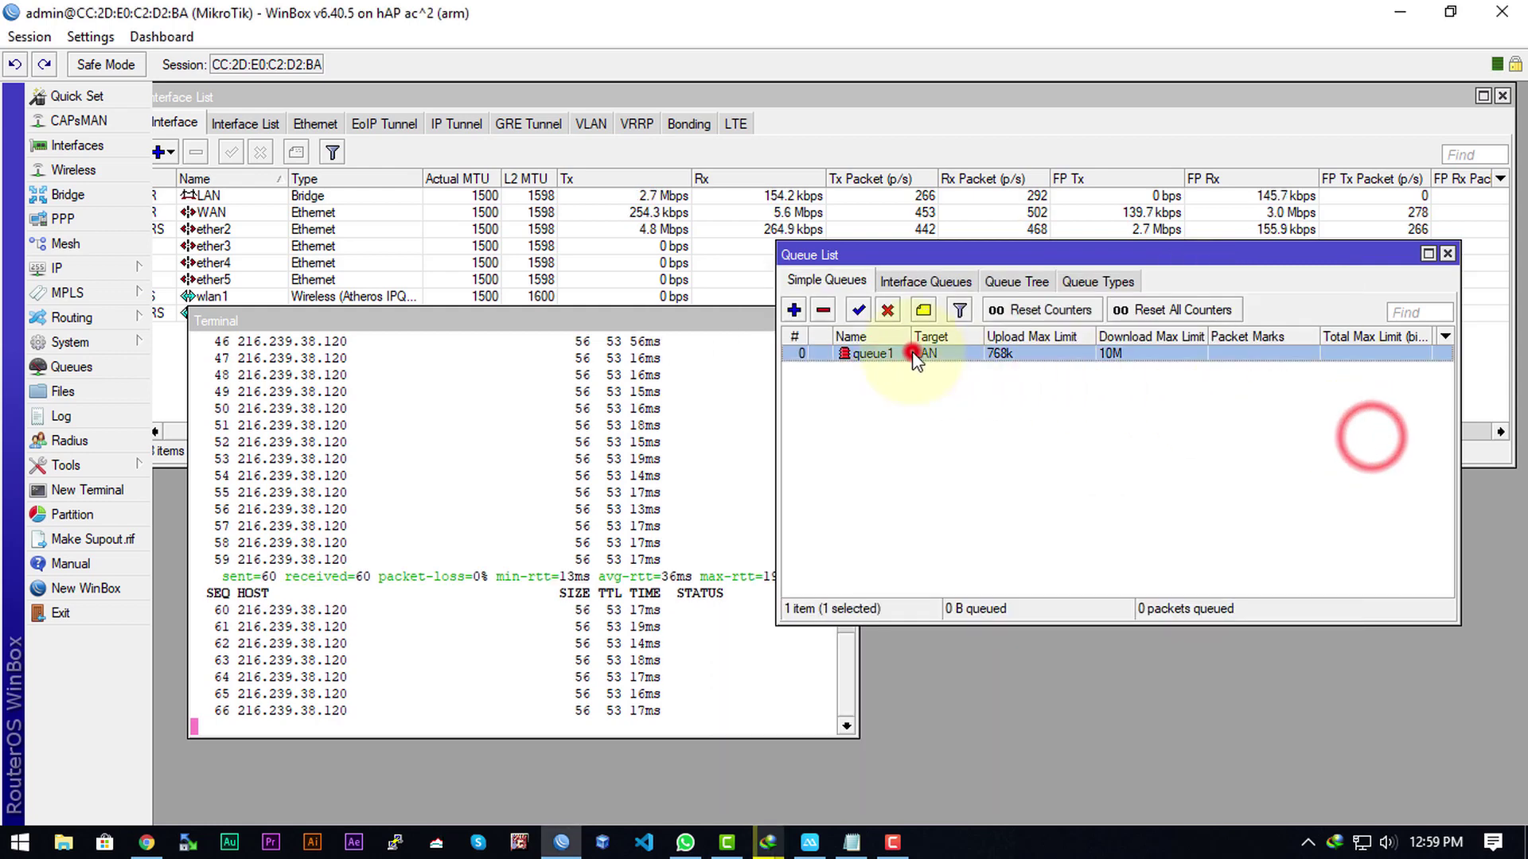
{"action": "left_click", "coordinate": [888, 310]}
Step: Run the 4K video download again with the 10M queue disabled to compare the ping times, and pause it
{"action": "left_click", "coordinate": [767, 842]}
{"action": "left_click", "coordinate": [867, 752]}
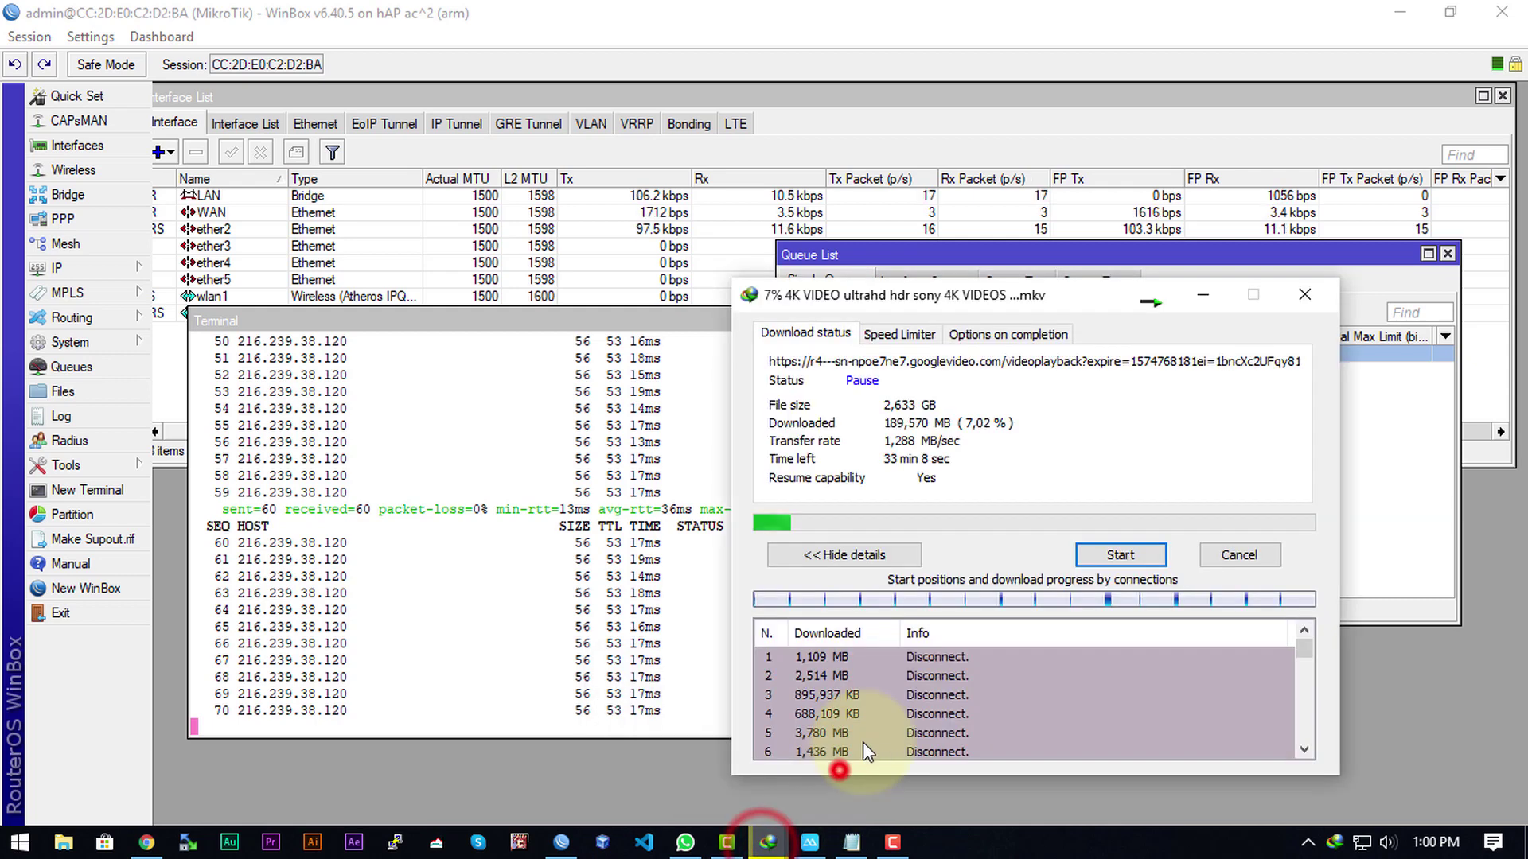
{"action": "left_click", "coordinate": [1120, 555]}
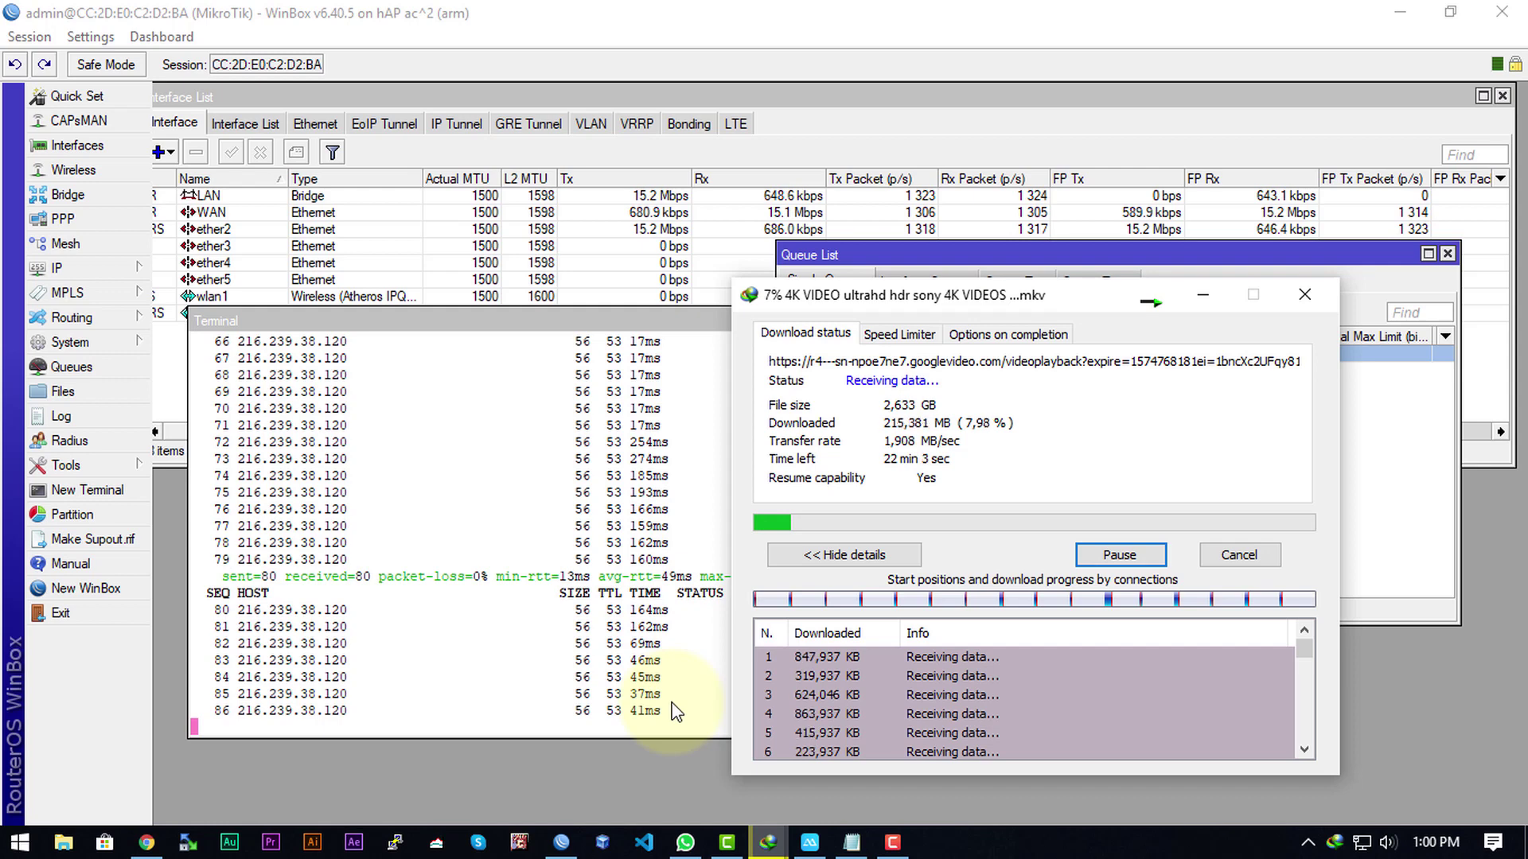
{"action": "left_click", "coordinate": [1116, 555]}
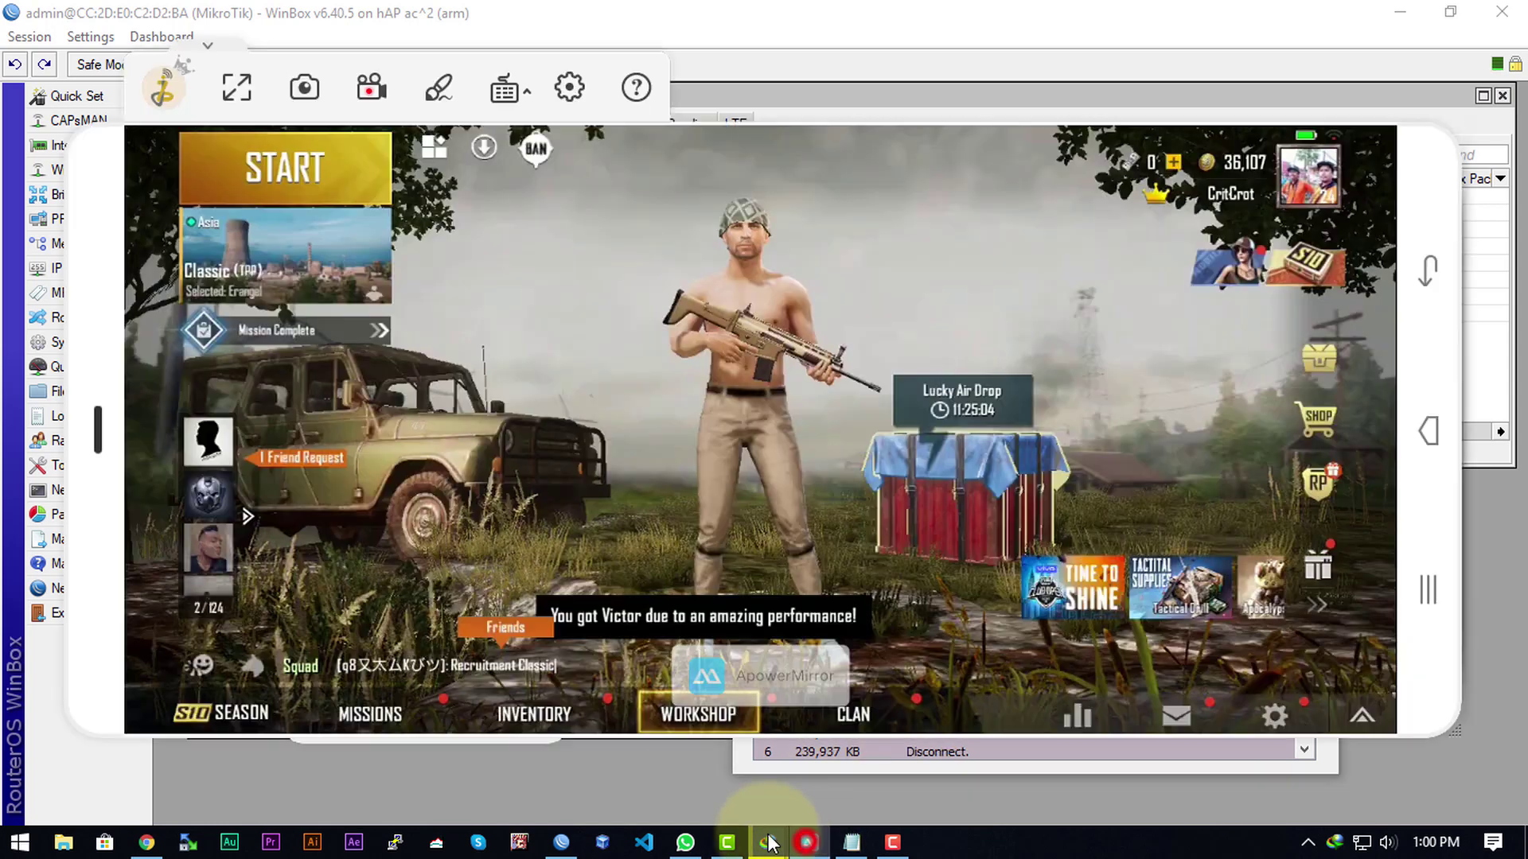
Step: Switch to ApowerMirror and look around the PUBG Mobile training ground to check the in-game latency without downloads running
{"action": "left_click", "coordinate": [810, 842]}
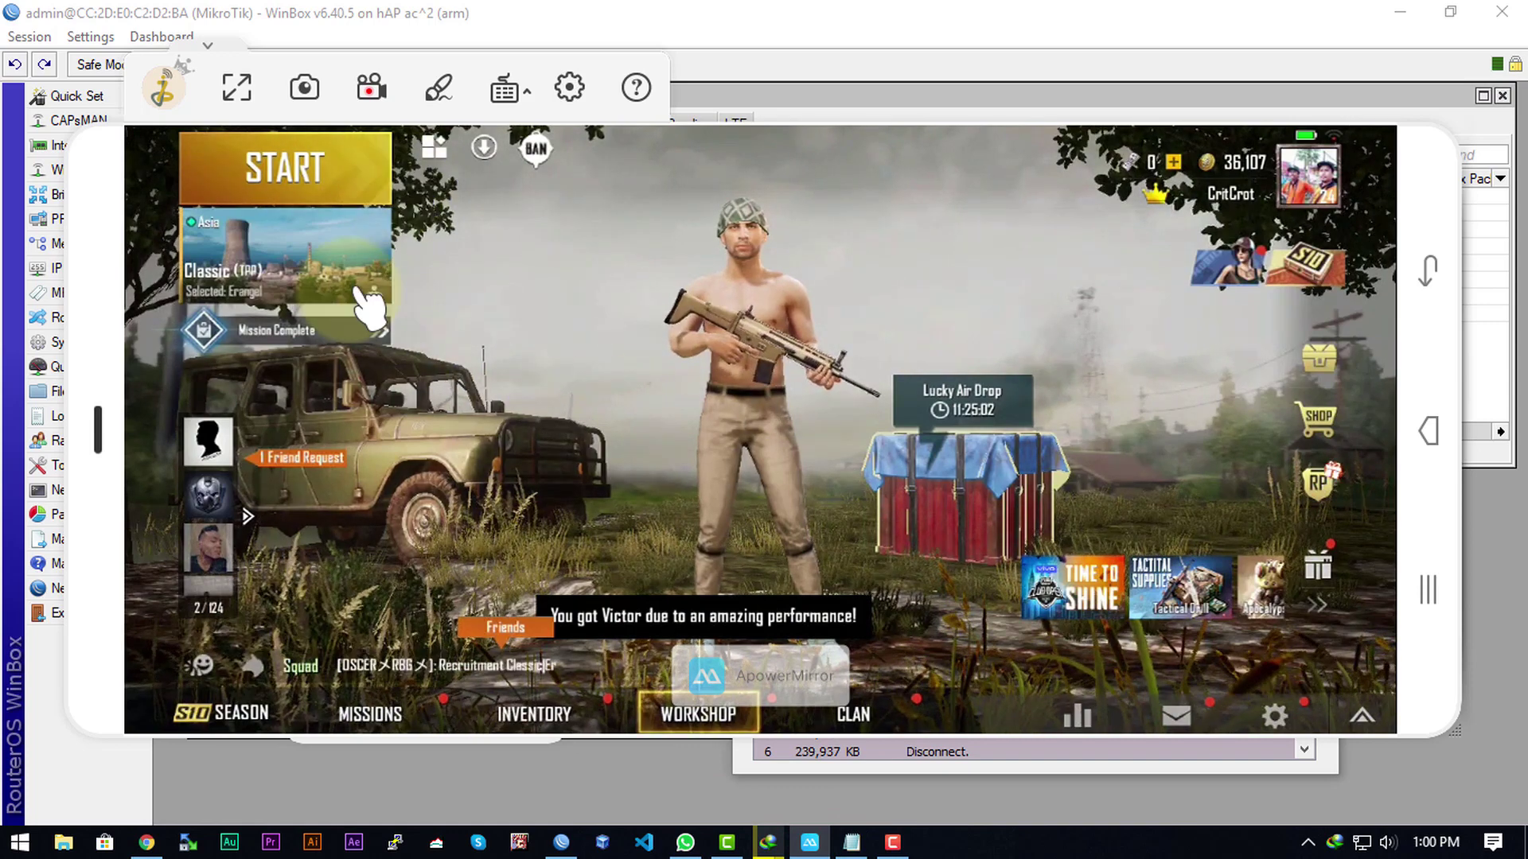
{"action": "left_click", "coordinate": [947, 474]}
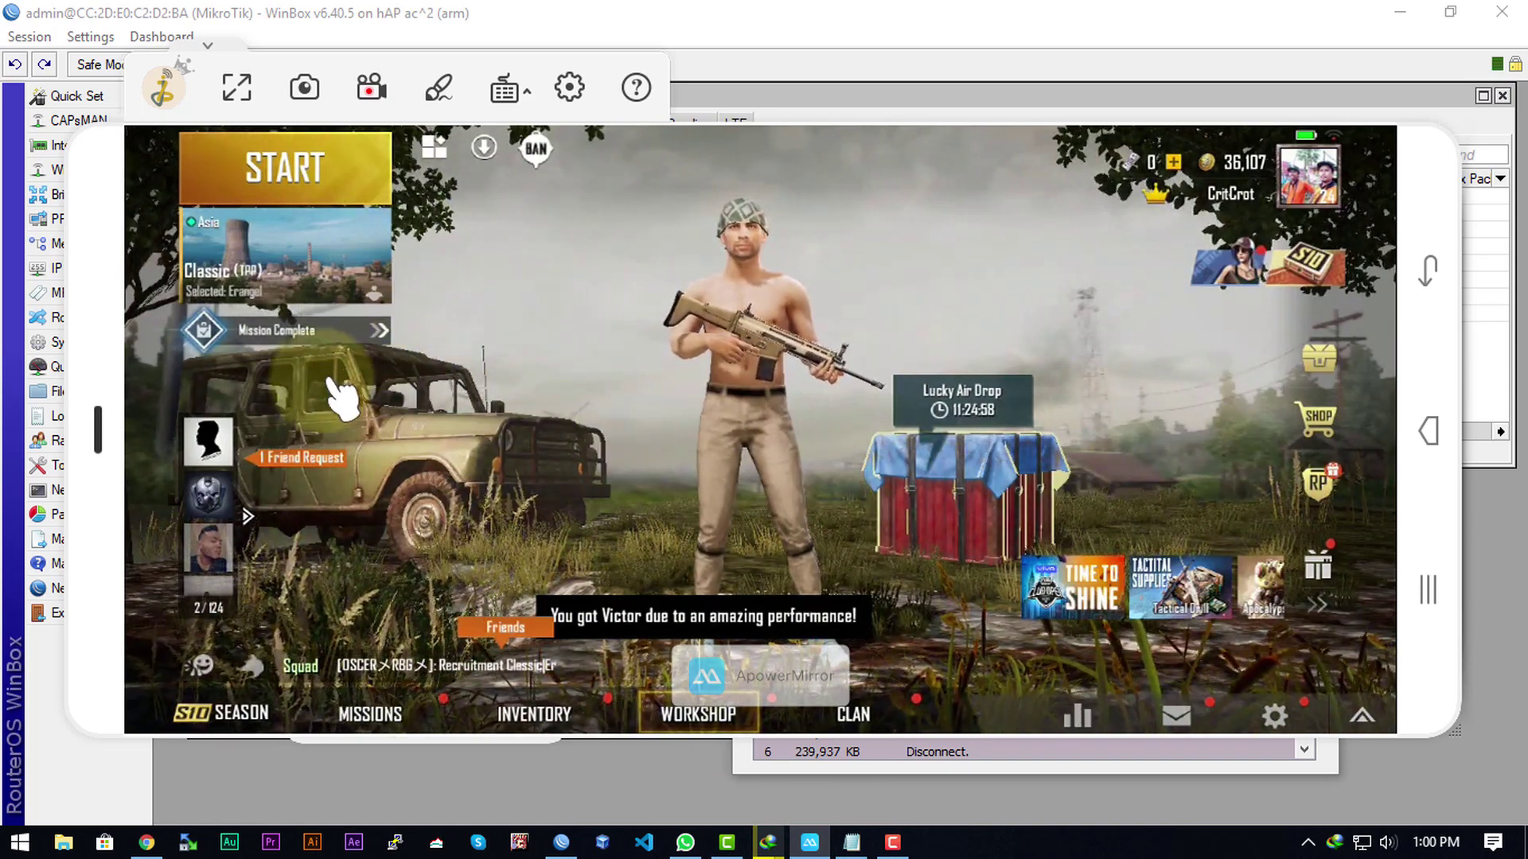
{"action": "left_click", "coordinate": [927, 521]}
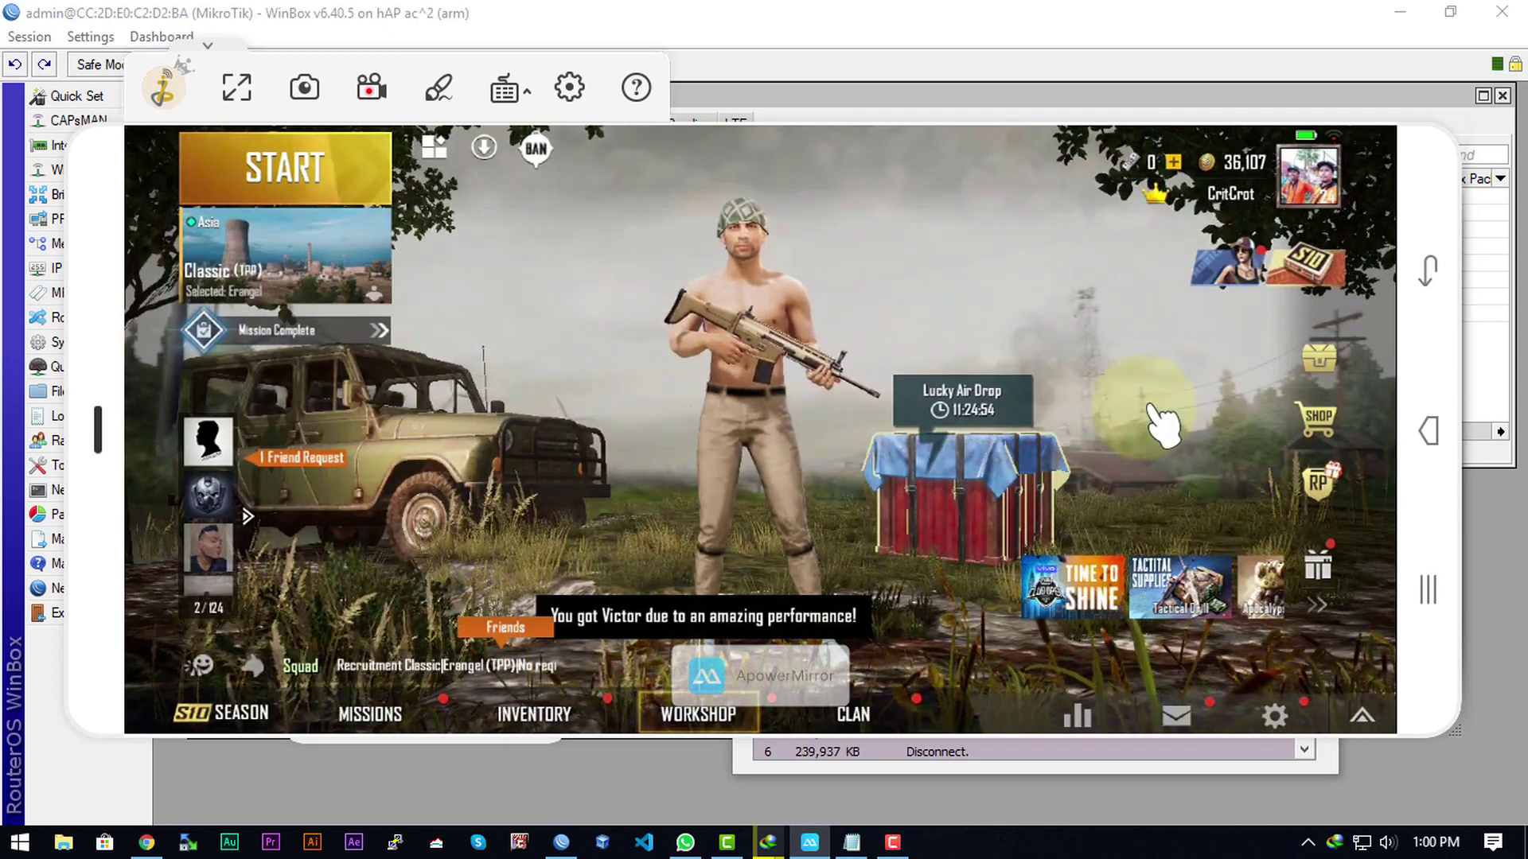
{"action": "left_click", "coordinate": [1112, 402]}
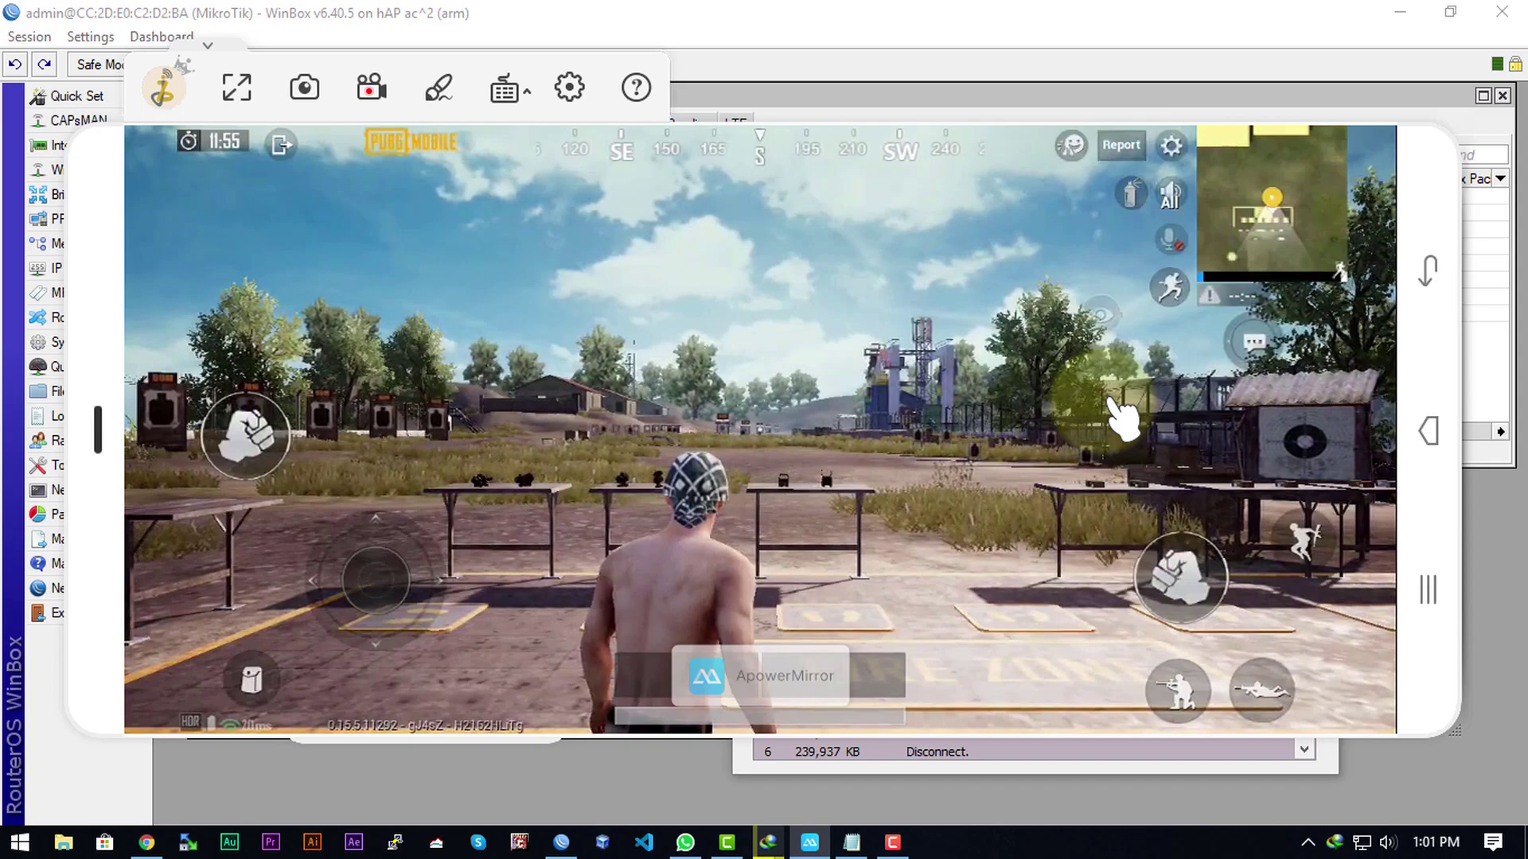
{"action": "left_click_drag", "start_coordinate": [1110, 392], "coordinate": [273, 748]}
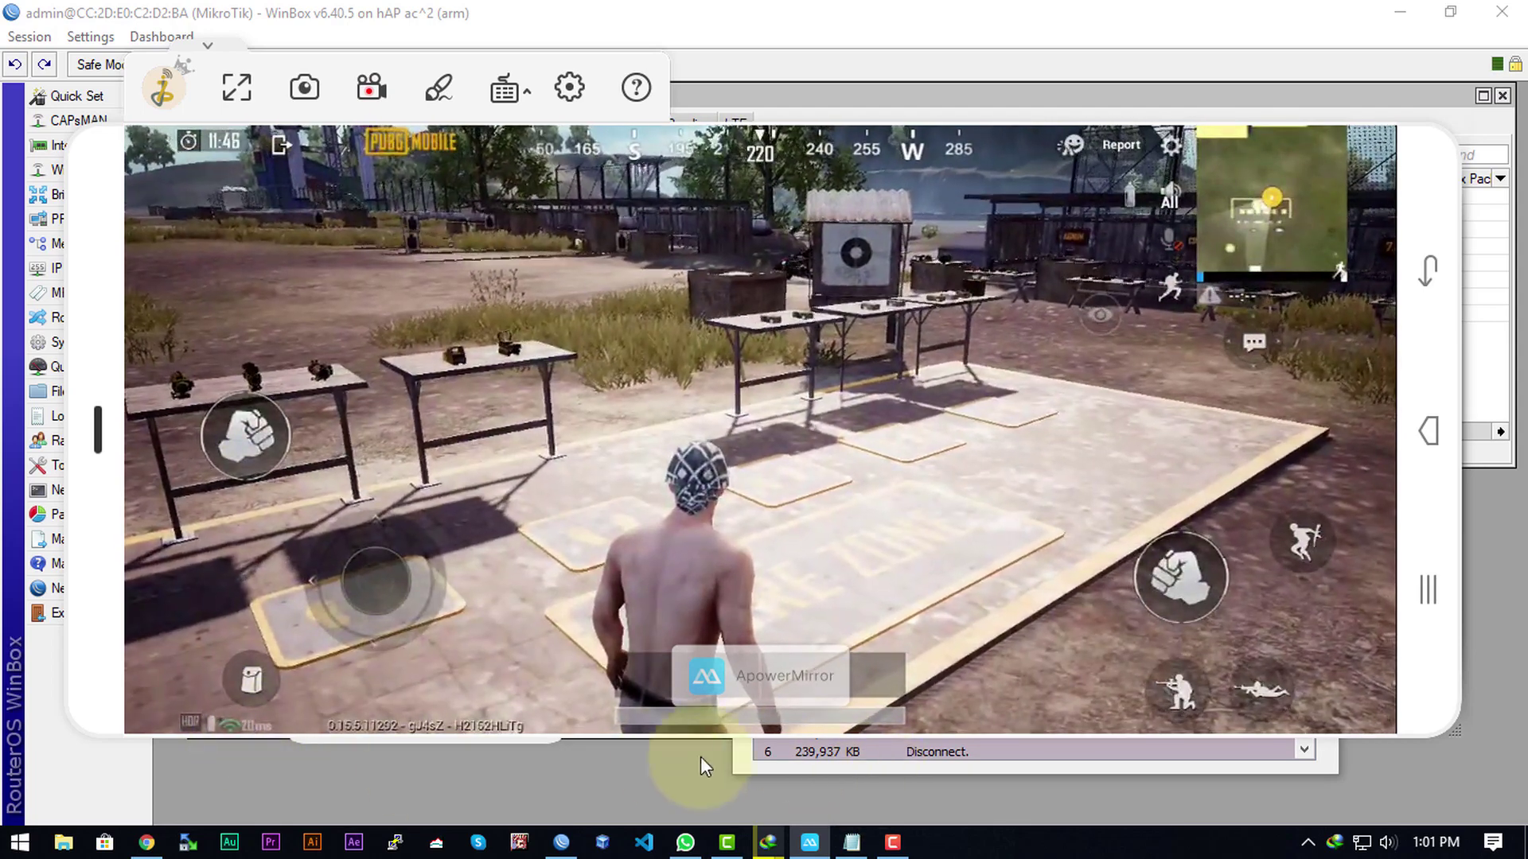
Step: Check the disabled queue in WinBox, and bring up the 4K video and FullClientGatherRONew2019_4.rar download windows in the download manager
{"action": "left_click", "coordinate": [562, 775]}
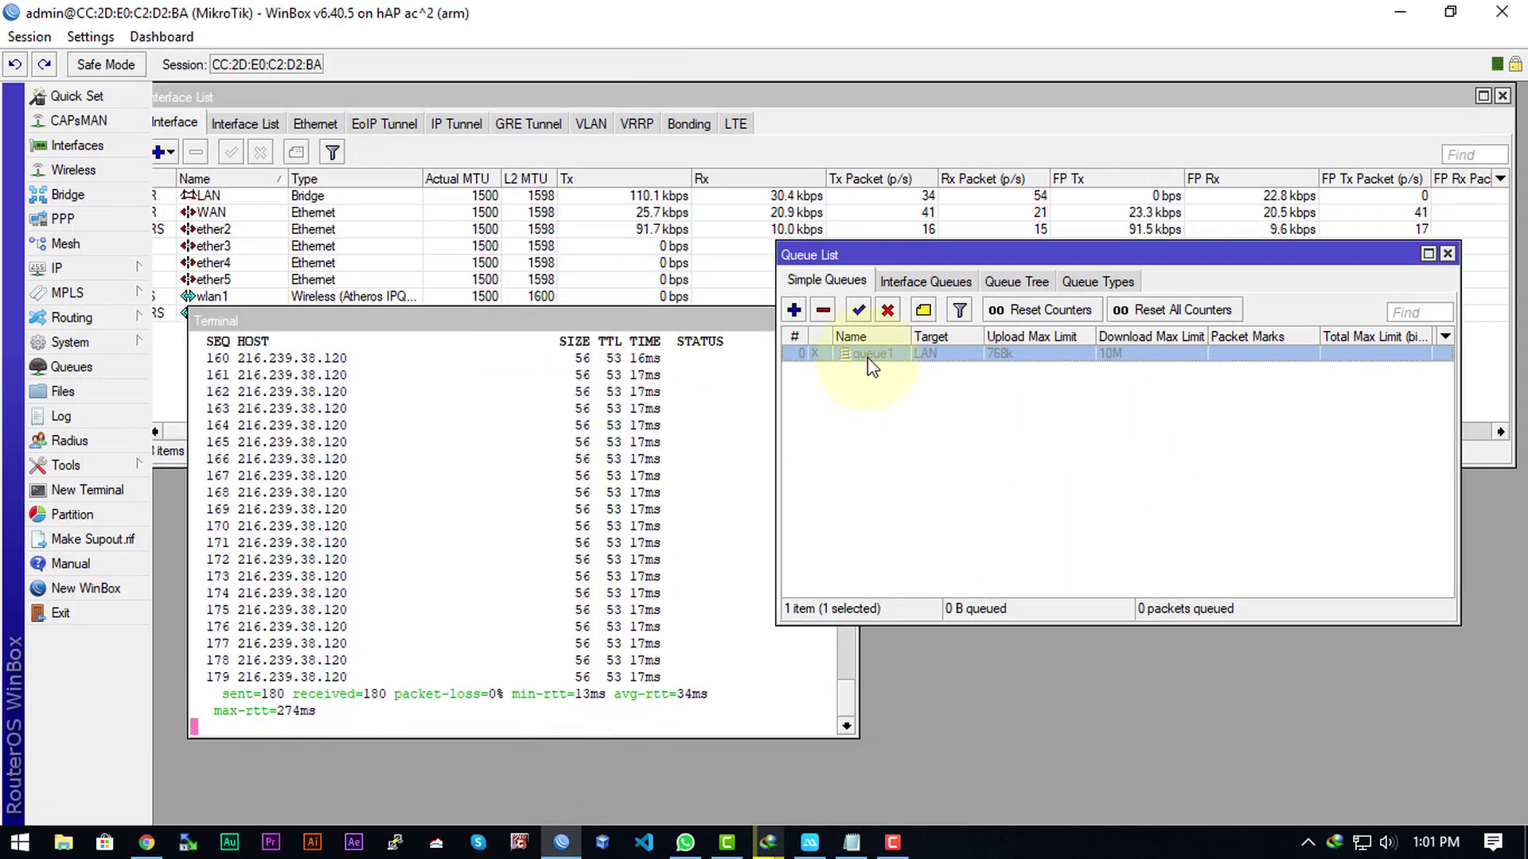
{"action": "left_click", "coordinate": [784, 847]}
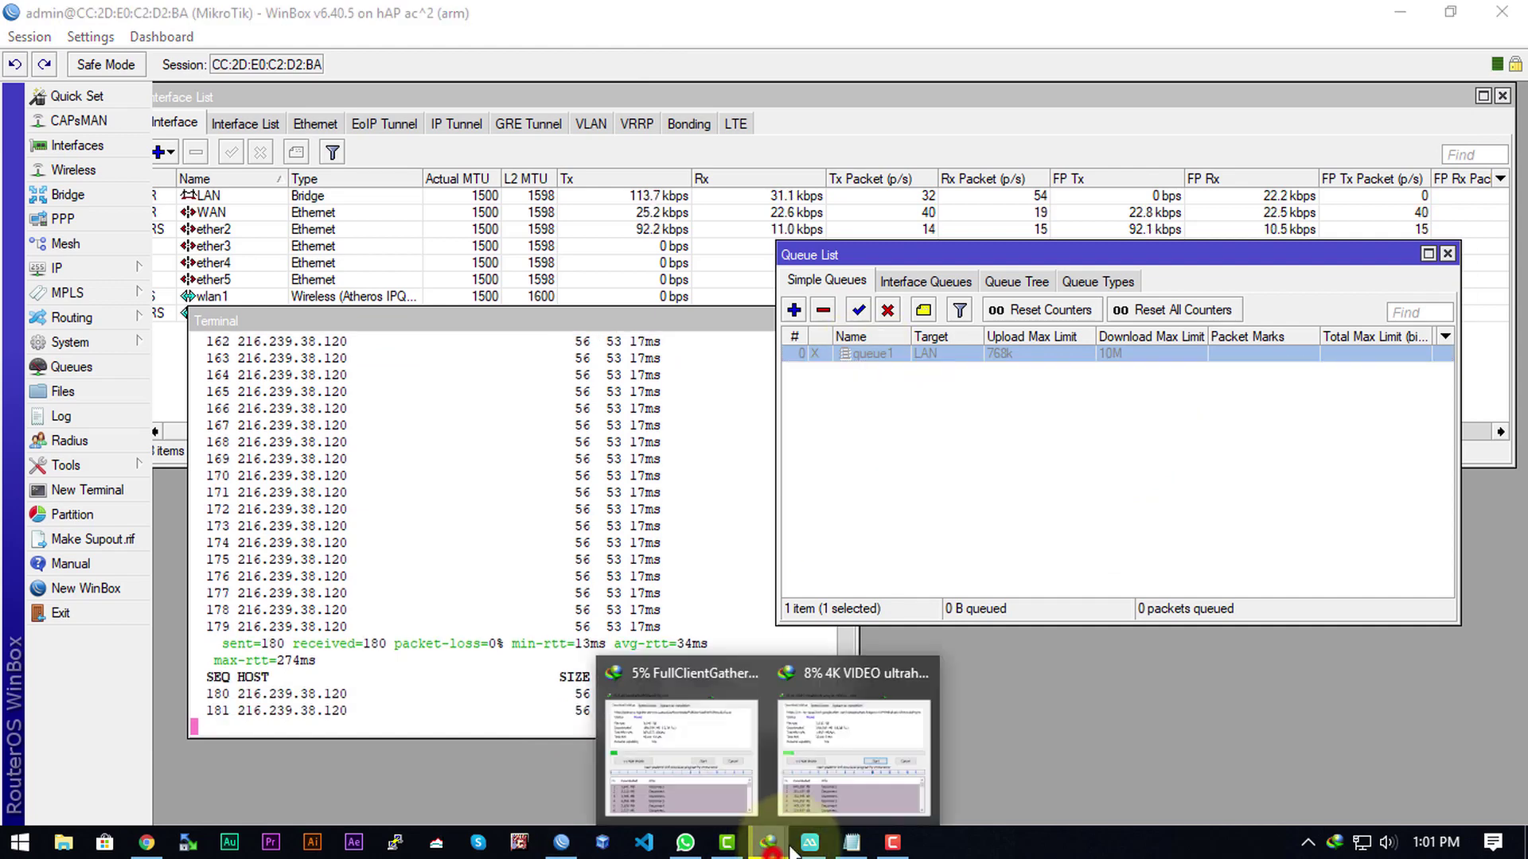
{"action": "left_click", "coordinate": [845, 783]}
{"action": "left_click", "coordinate": [768, 843]}
{"action": "left_click", "coordinate": [643, 712]}
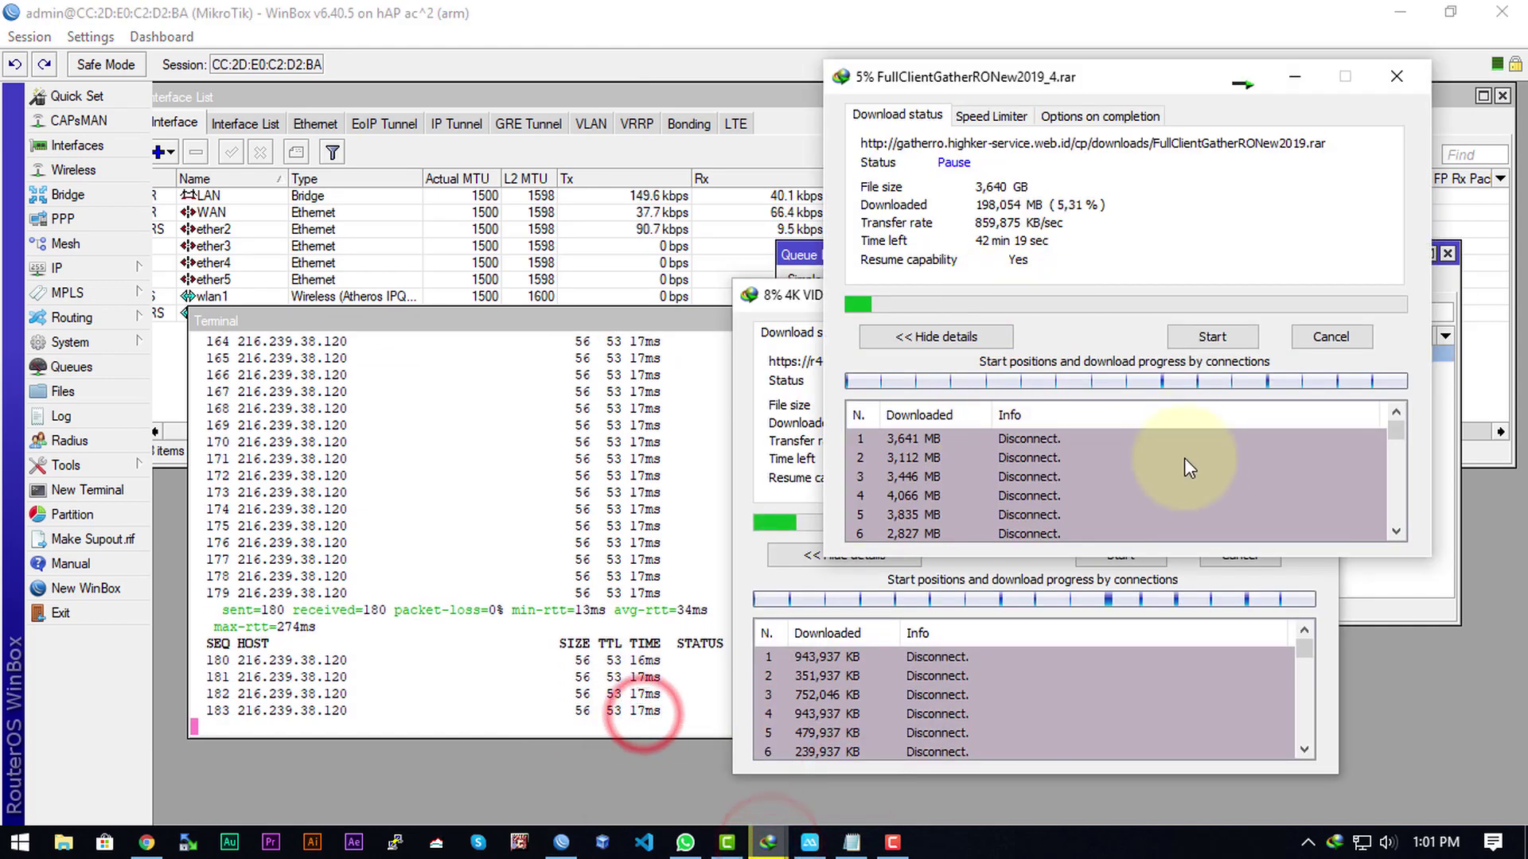
Step: Start the FullClientGatherRONew2019_4.rar and 4K video downloads together to load the connection while the ping runs
{"action": "left_click", "coordinate": [1000, 698]}
{"action": "left_click", "coordinate": [1153, 213]}
{"action": "left_click", "coordinate": [1211, 336]}
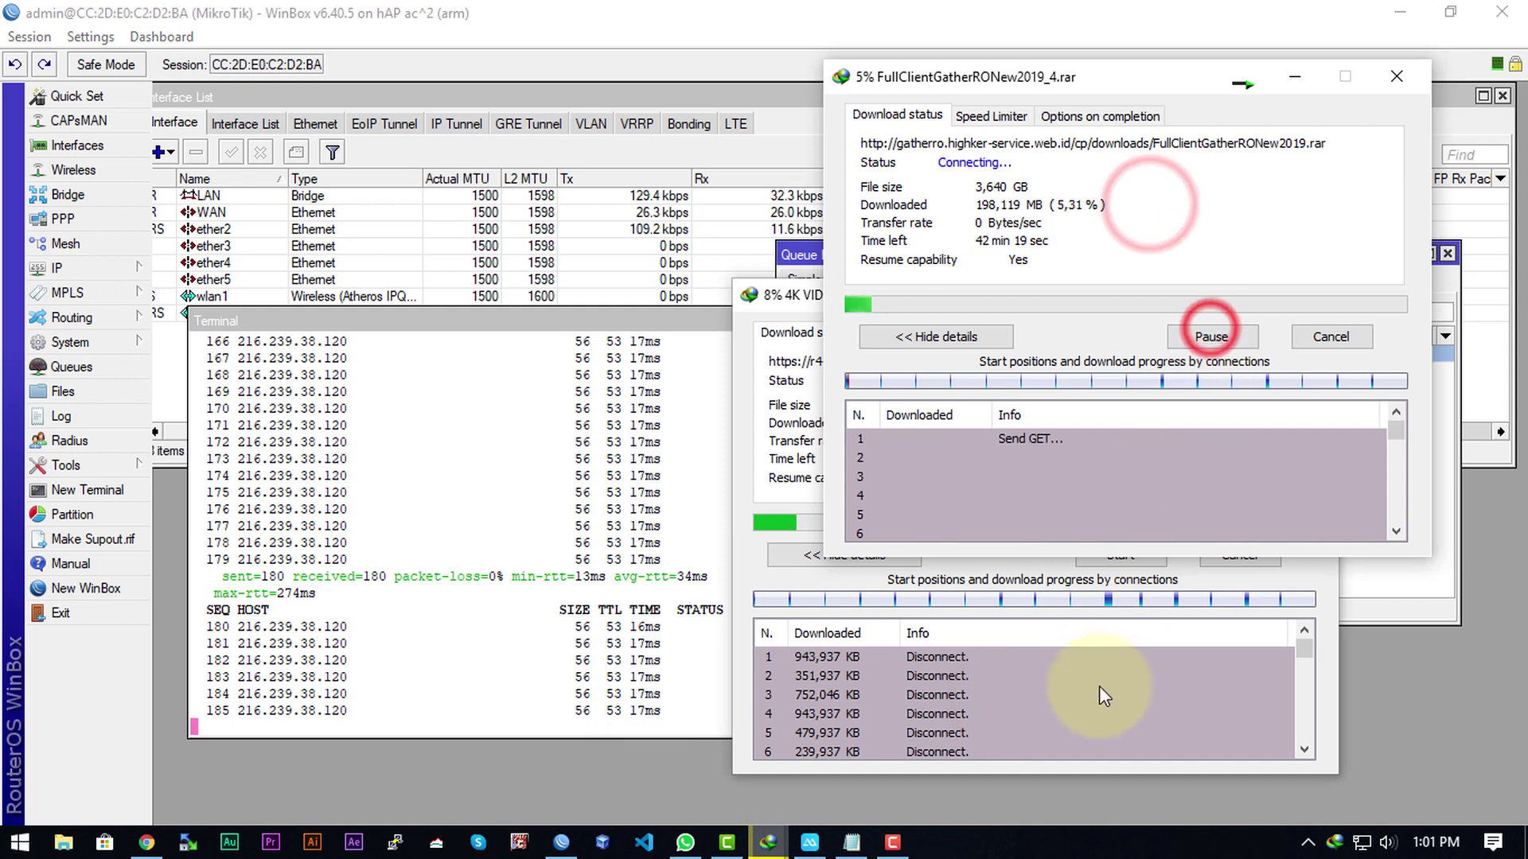
{"action": "left_click", "coordinate": [1099, 686]}
{"action": "left_click", "coordinate": [1118, 554]}
{"action": "left_click", "coordinate": [1125, 210]}
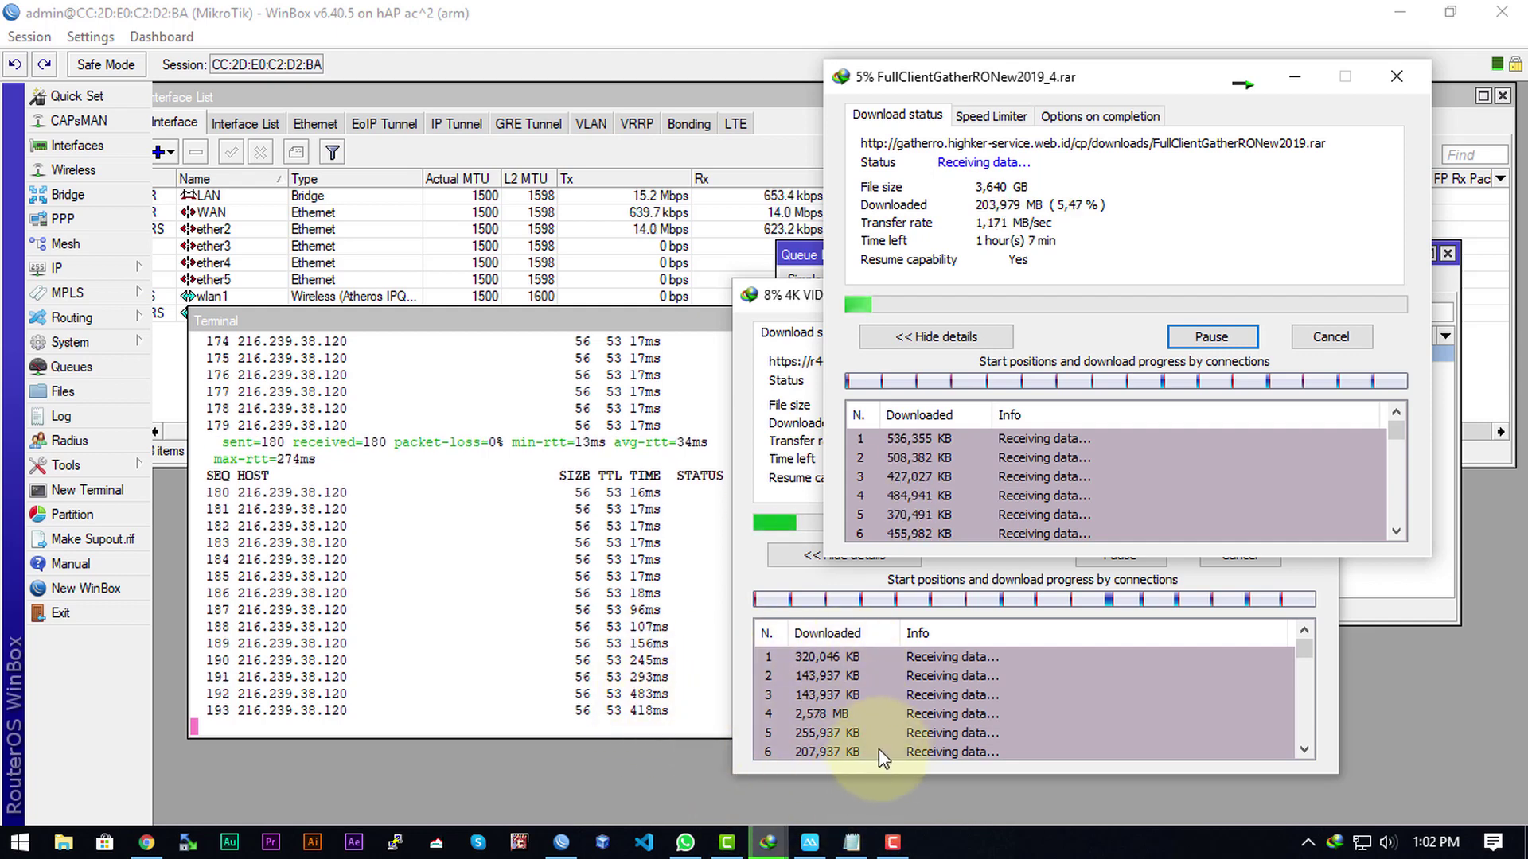
Step: Check the in-game latency in ApowerMirror, the WinBox ping and both download windows while the simple queue is disabled
{"action": "left_click", "coordinate": [810, 844]}
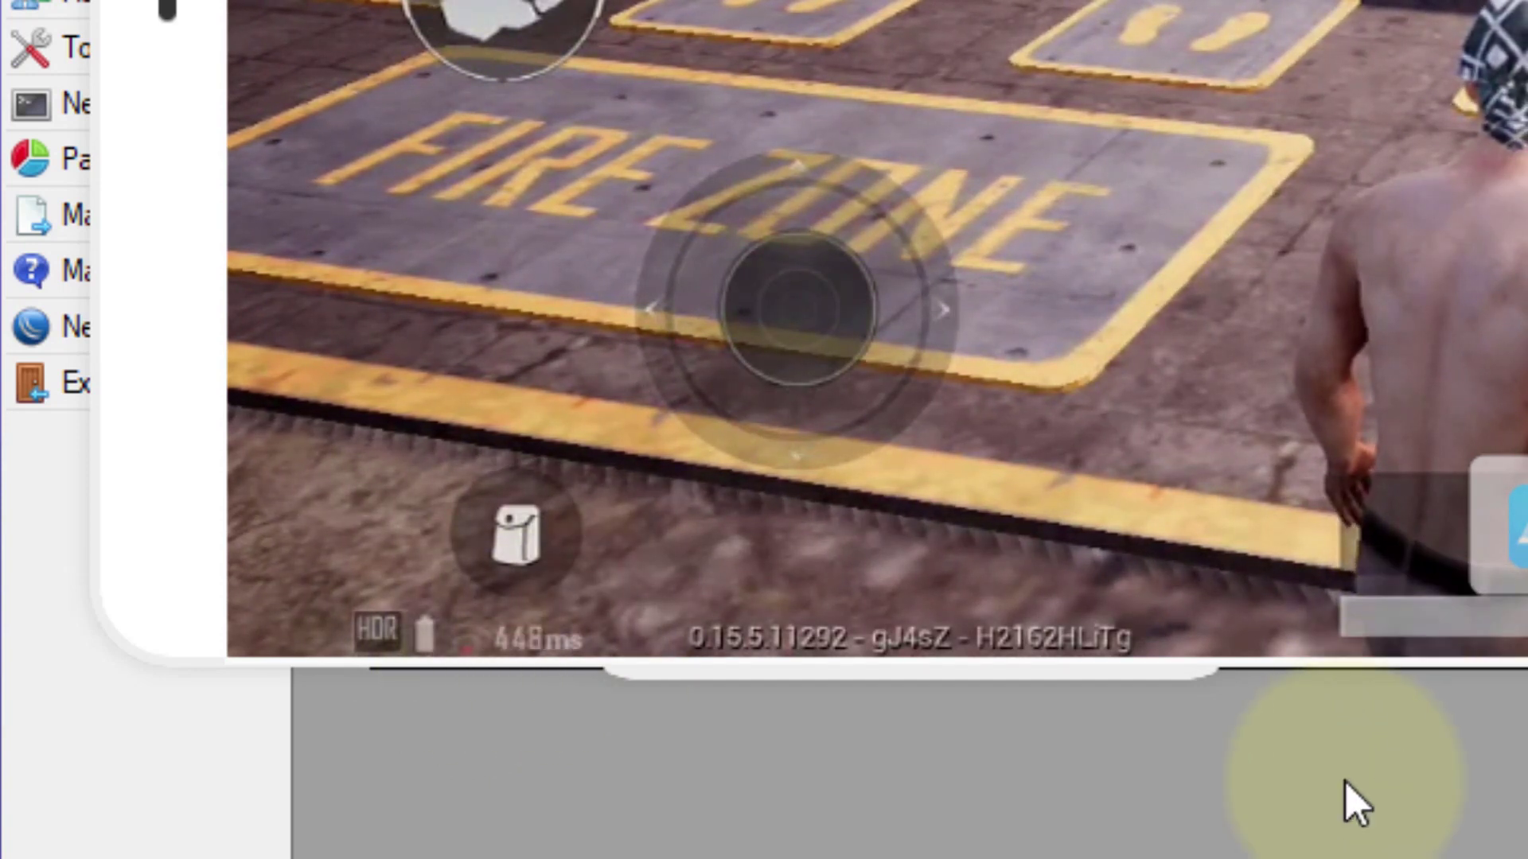
{"action": "left_click", "coordinate": [1344, 781]}
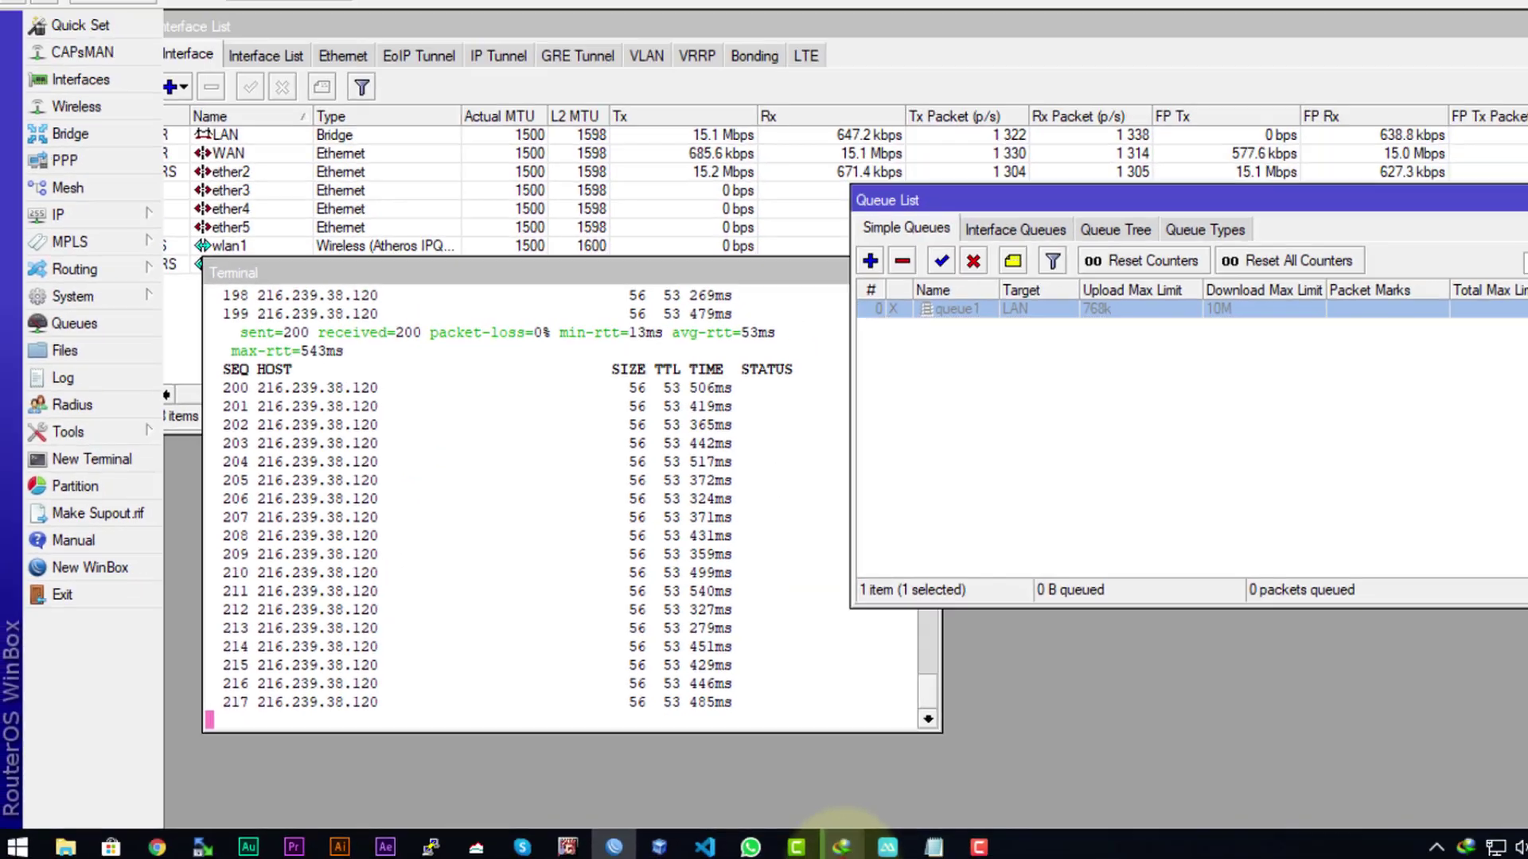
{"action": "left_click", "coordinate": [767, 841]}
{"action": "left_click", "coordinate": [828, 760]}
{"action": "left_click", "coordinate": [722, 799]}
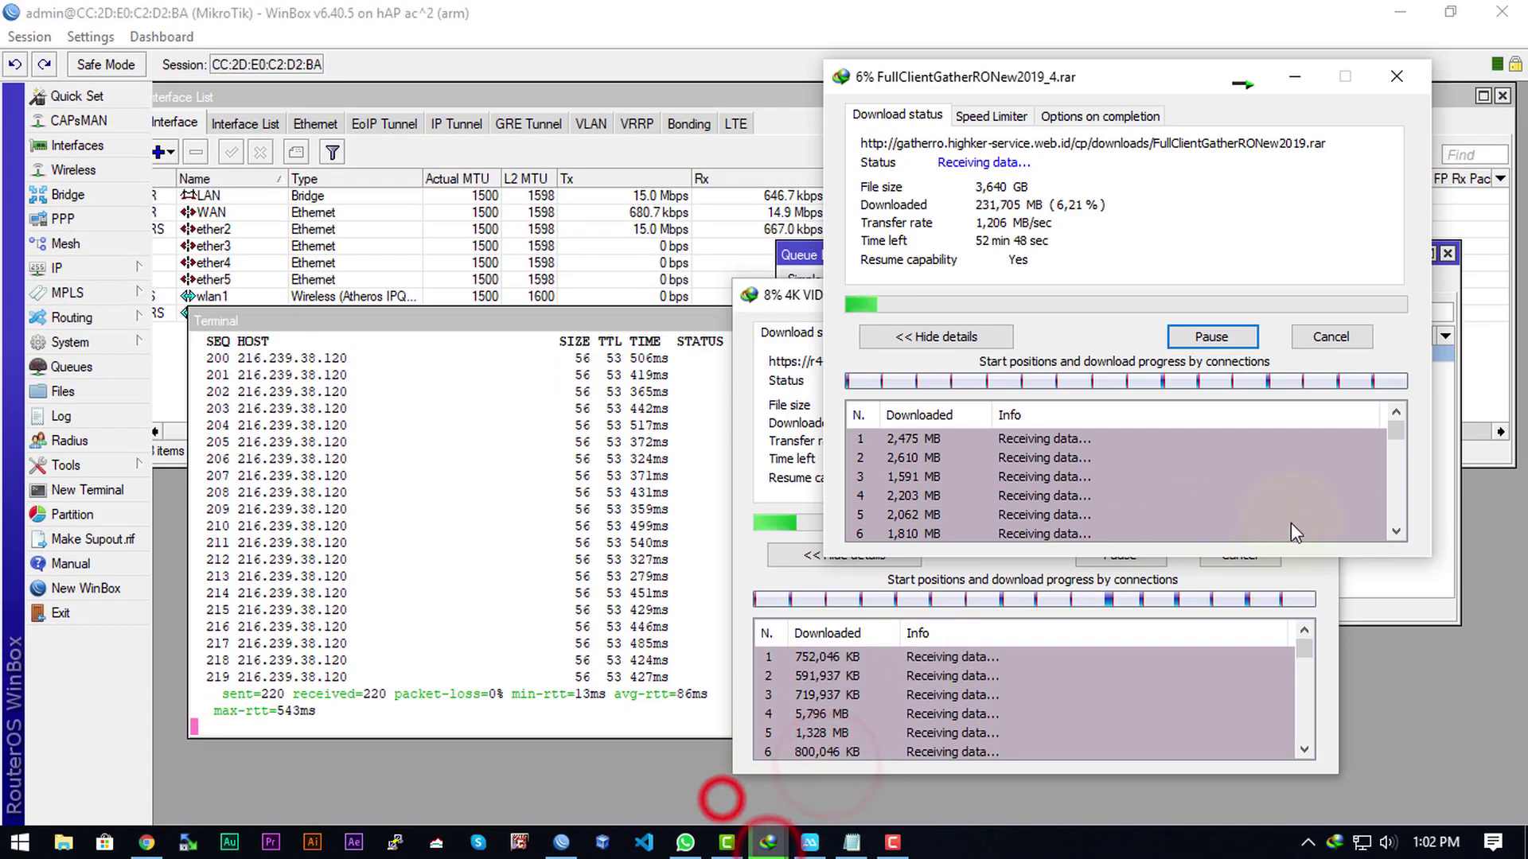
Step: Enable the disabled queue1 in the WinBox simple queues while both downloads are running
{"action": "left_click", "coordinate": [1415, 603]}
{"action": "left_click", "coordinate": [1146, 415]}
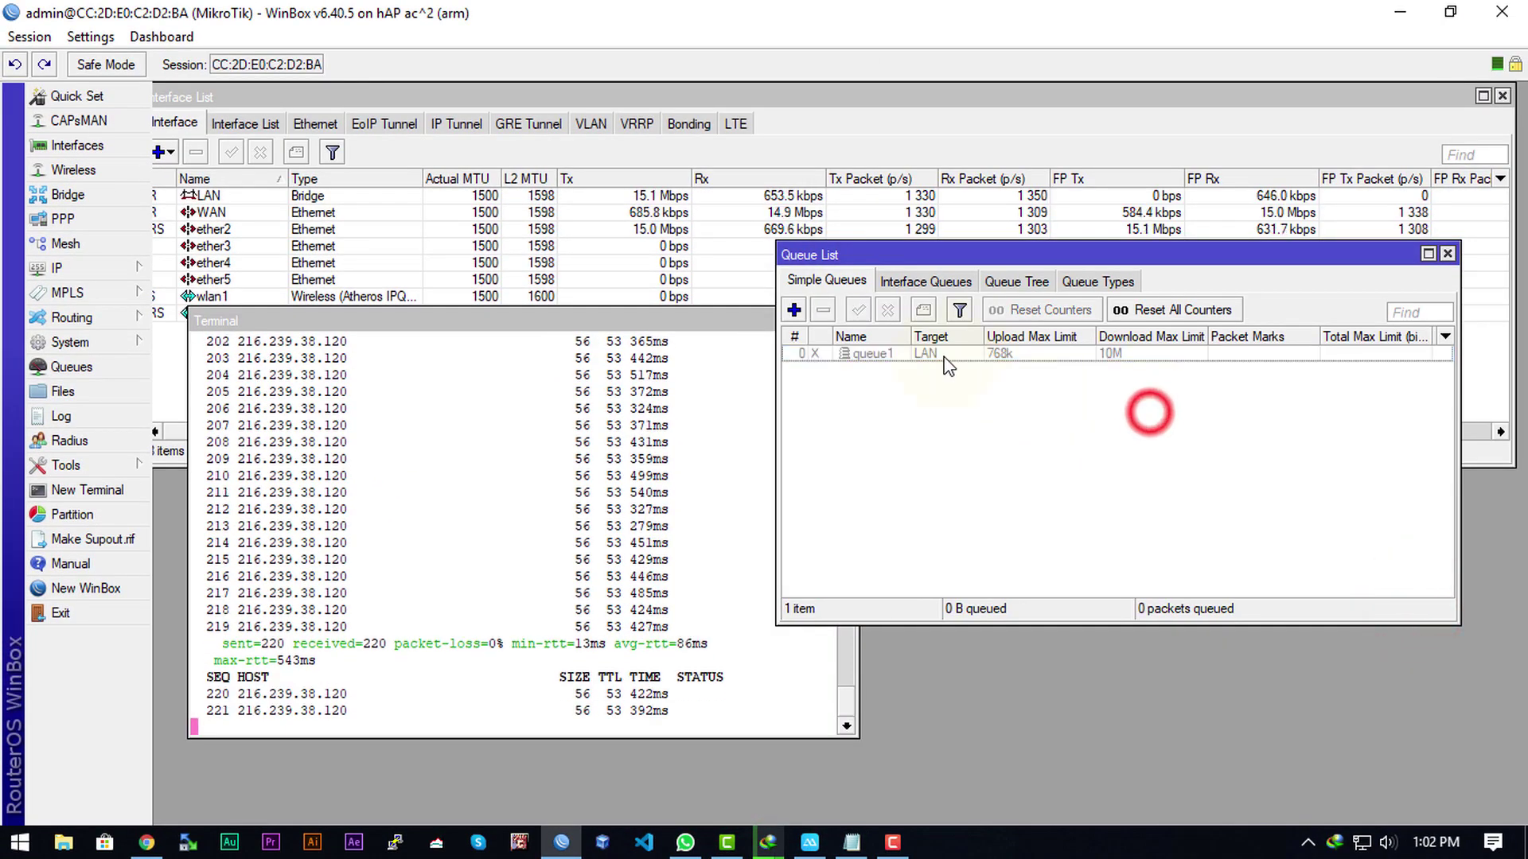
{"action": "left_click", "coordinate": [939, 355]}
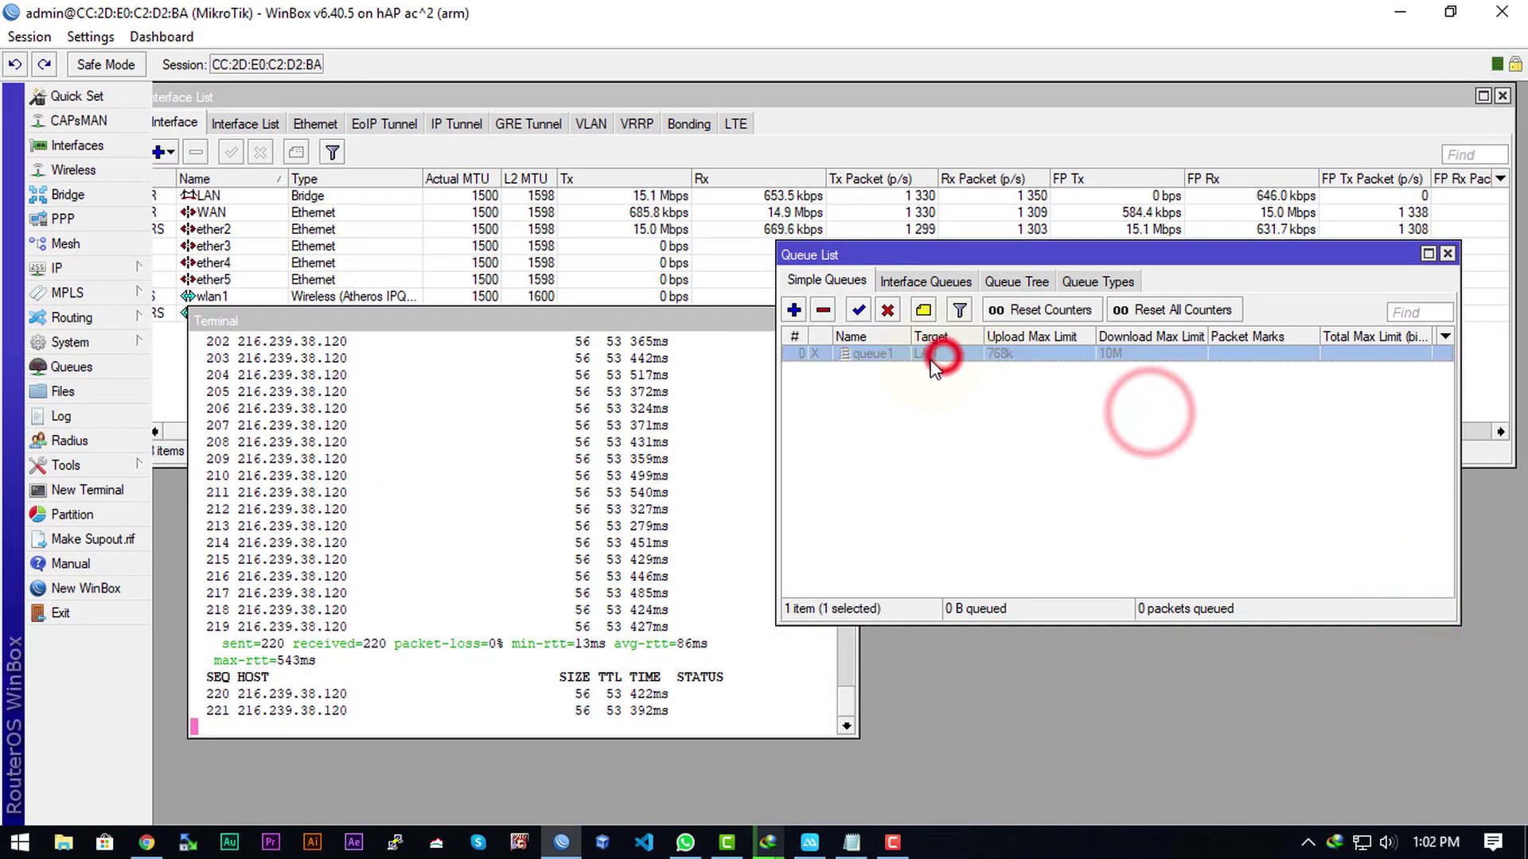
{"action": "left_click", "coordinate": [860, 311]}
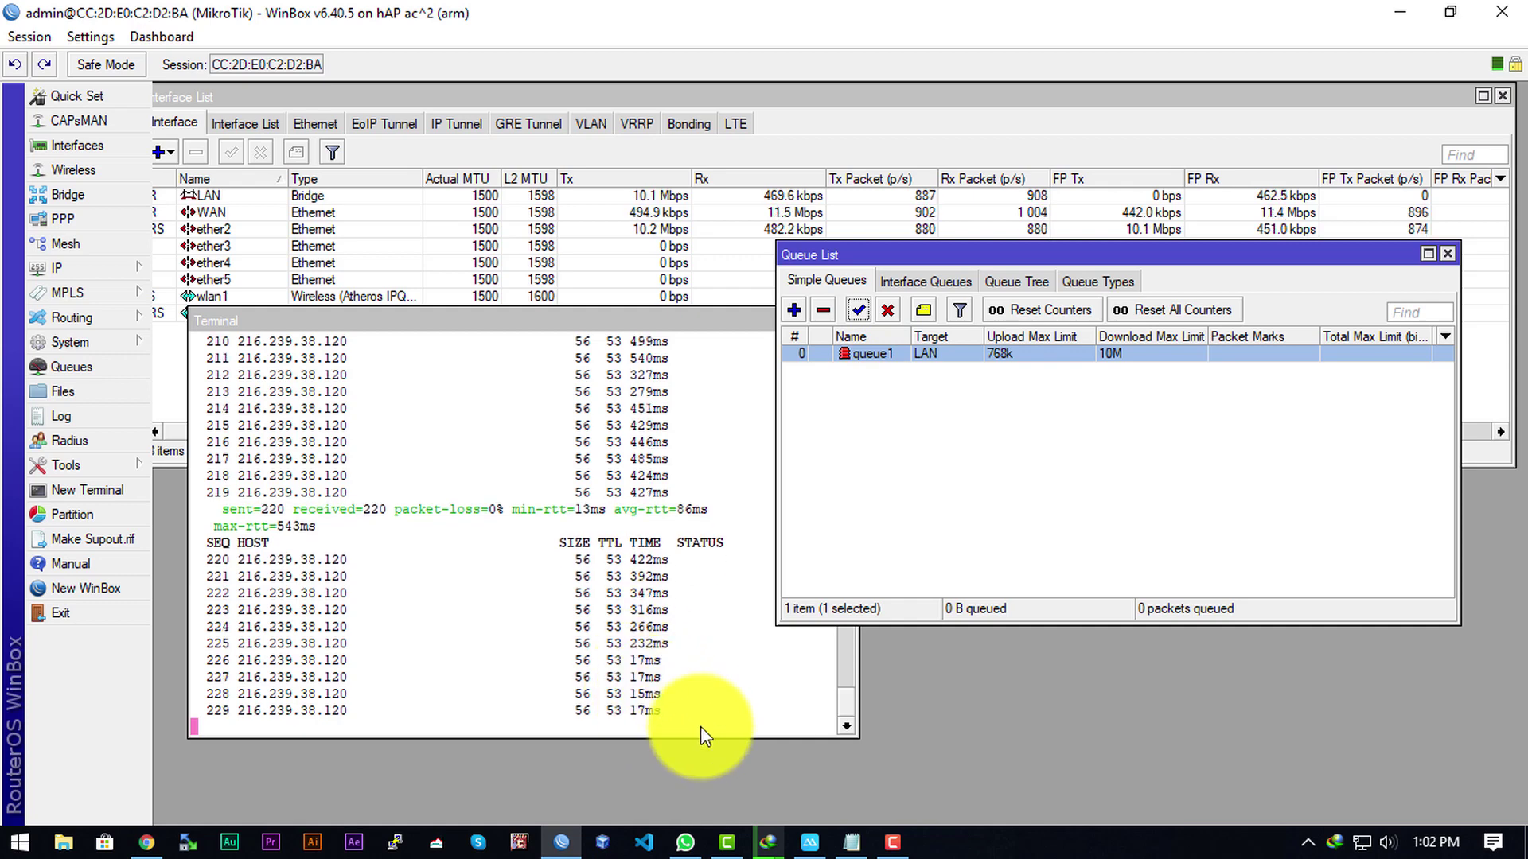
Step: Check both download windows and look around the PUBG Mobile training ground to compare the in-game latency with queue1 enabled
{"action": "left_click", "coordinate": [766, 842]}
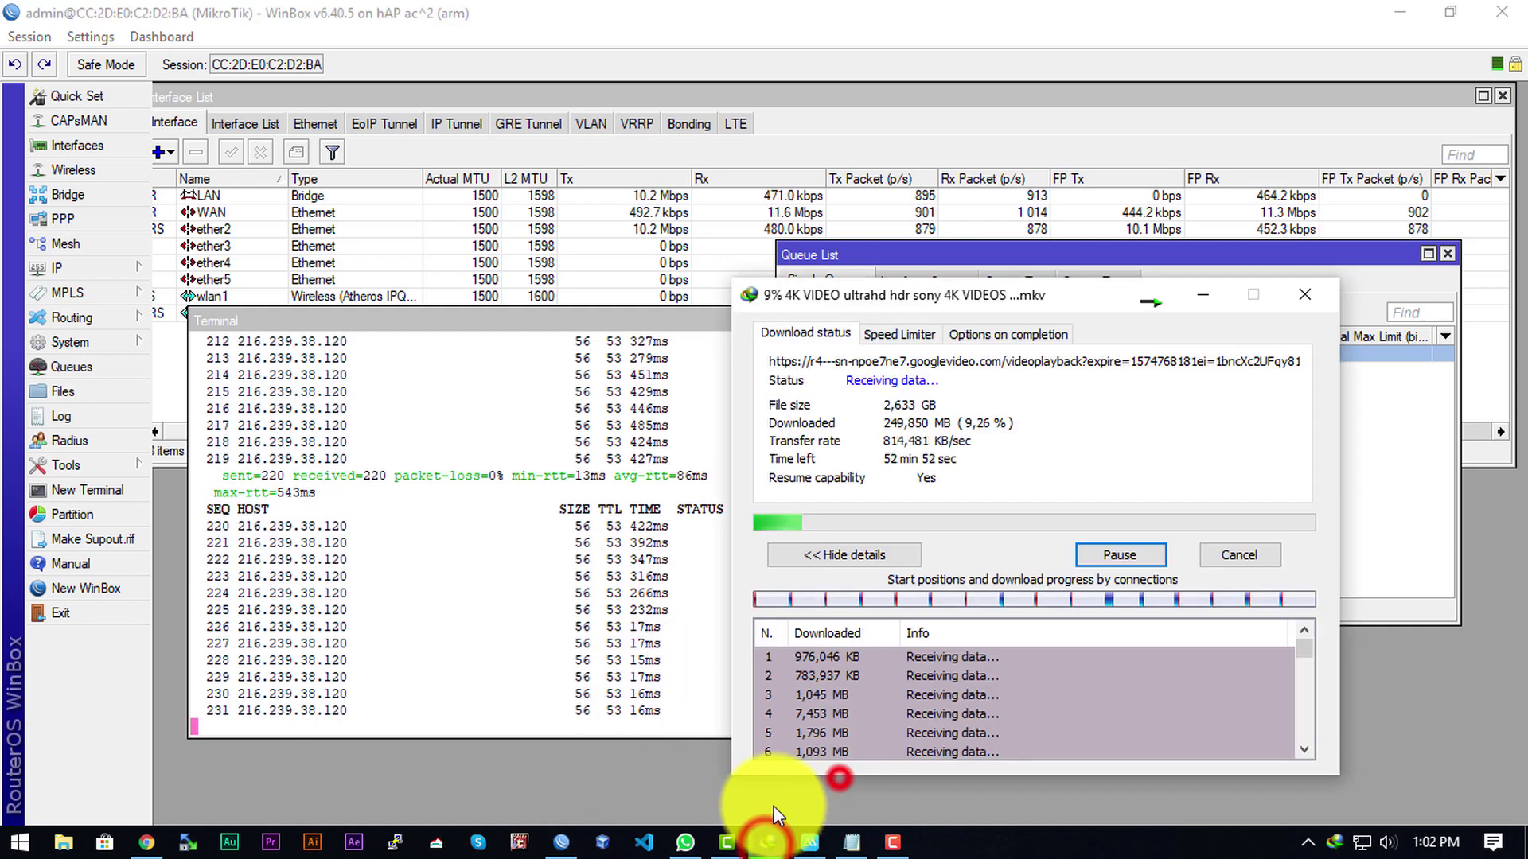
{"action": "left_click", "coordinate": [796, 756]}
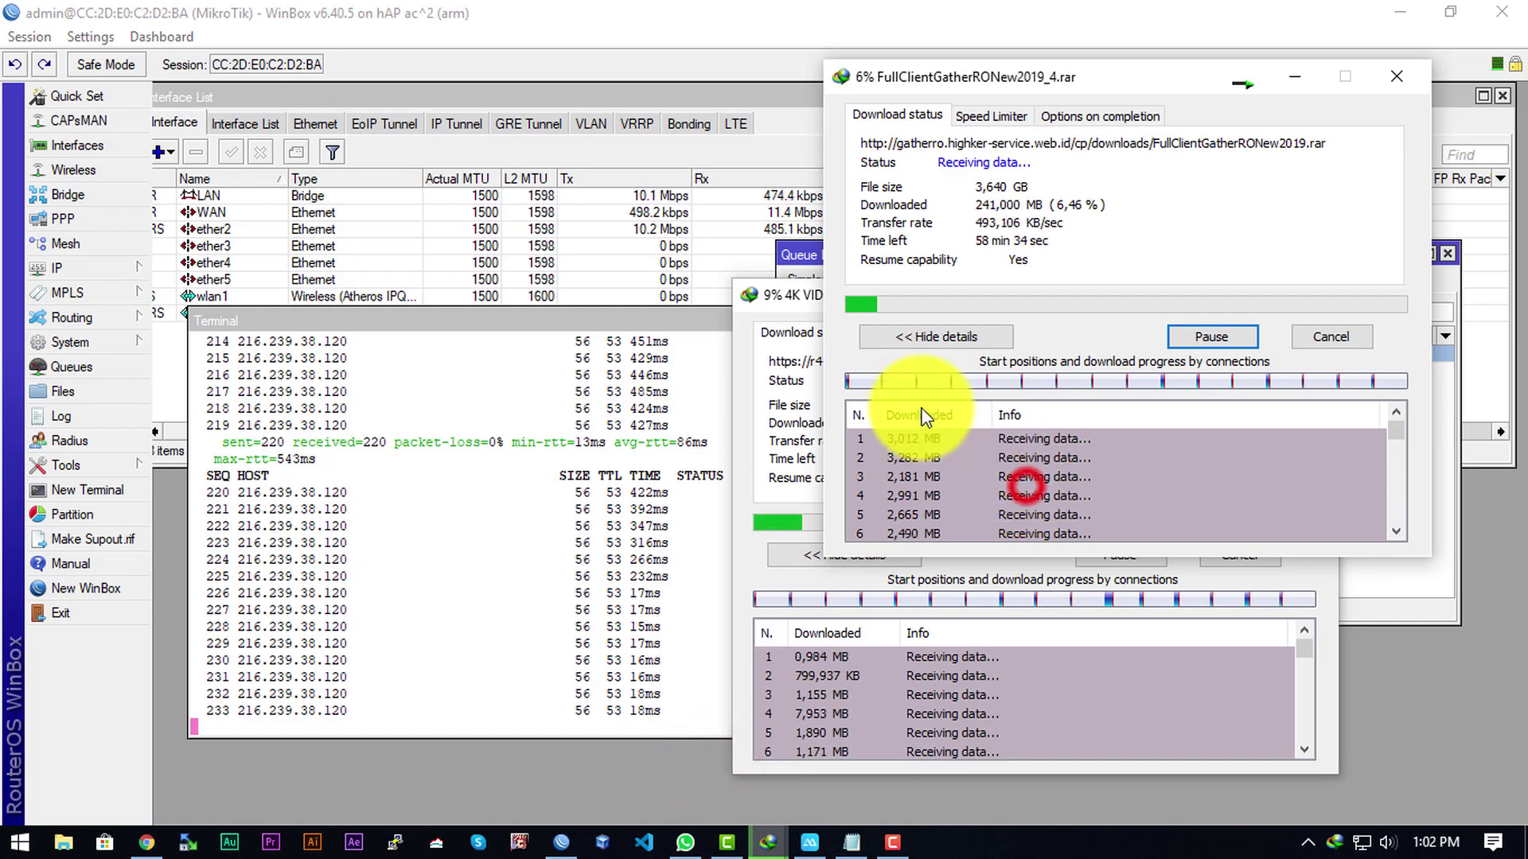
{"action": "left_click", "coordinate": [798, 410]}
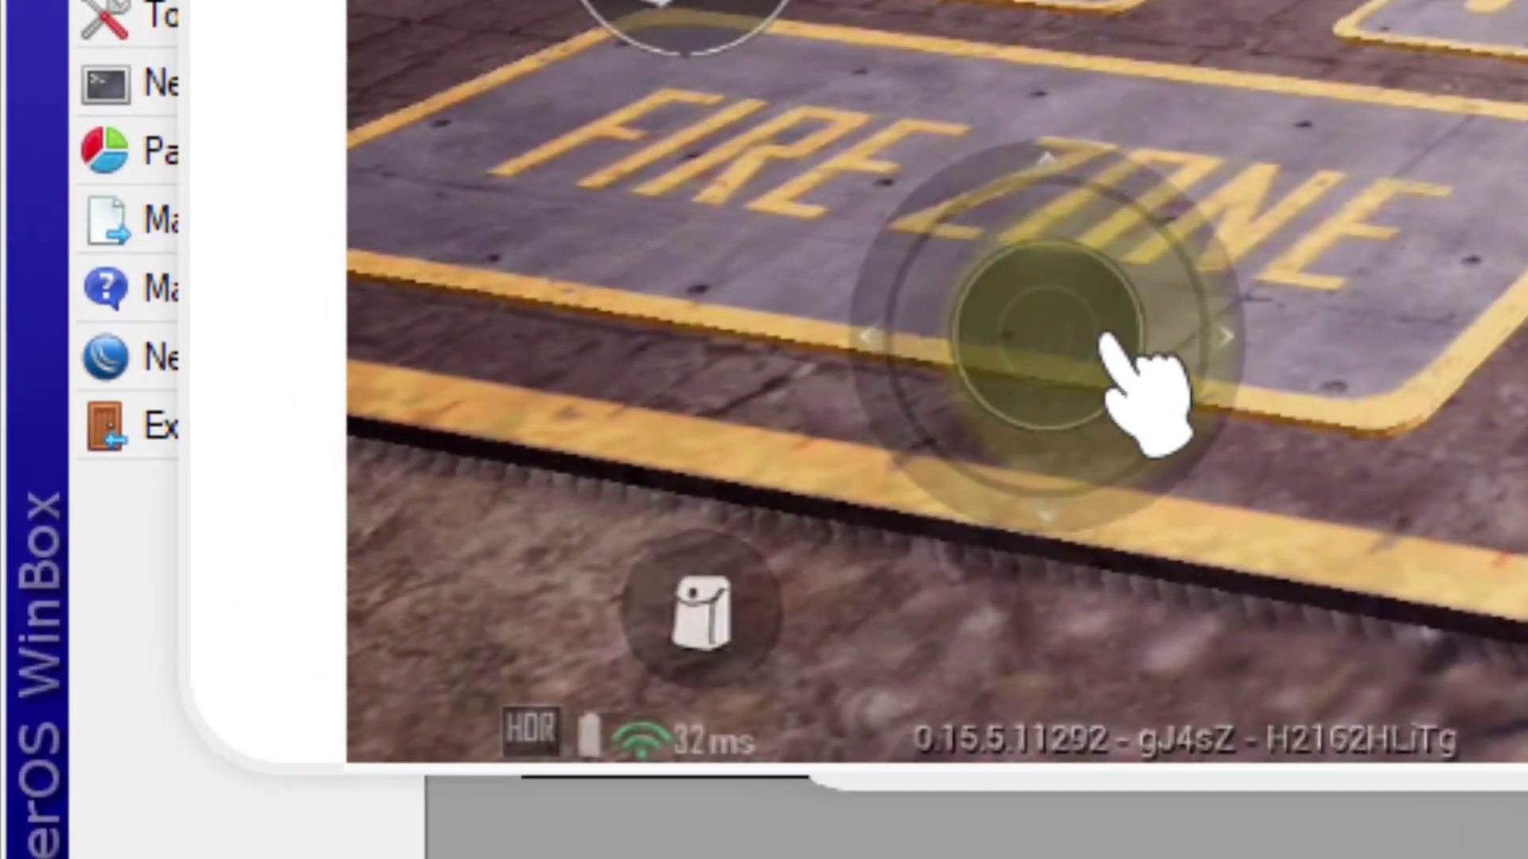
{"action": "left_click_drag", "start_coordinate": [1107, 336], "coordinate": [1043, 562]}
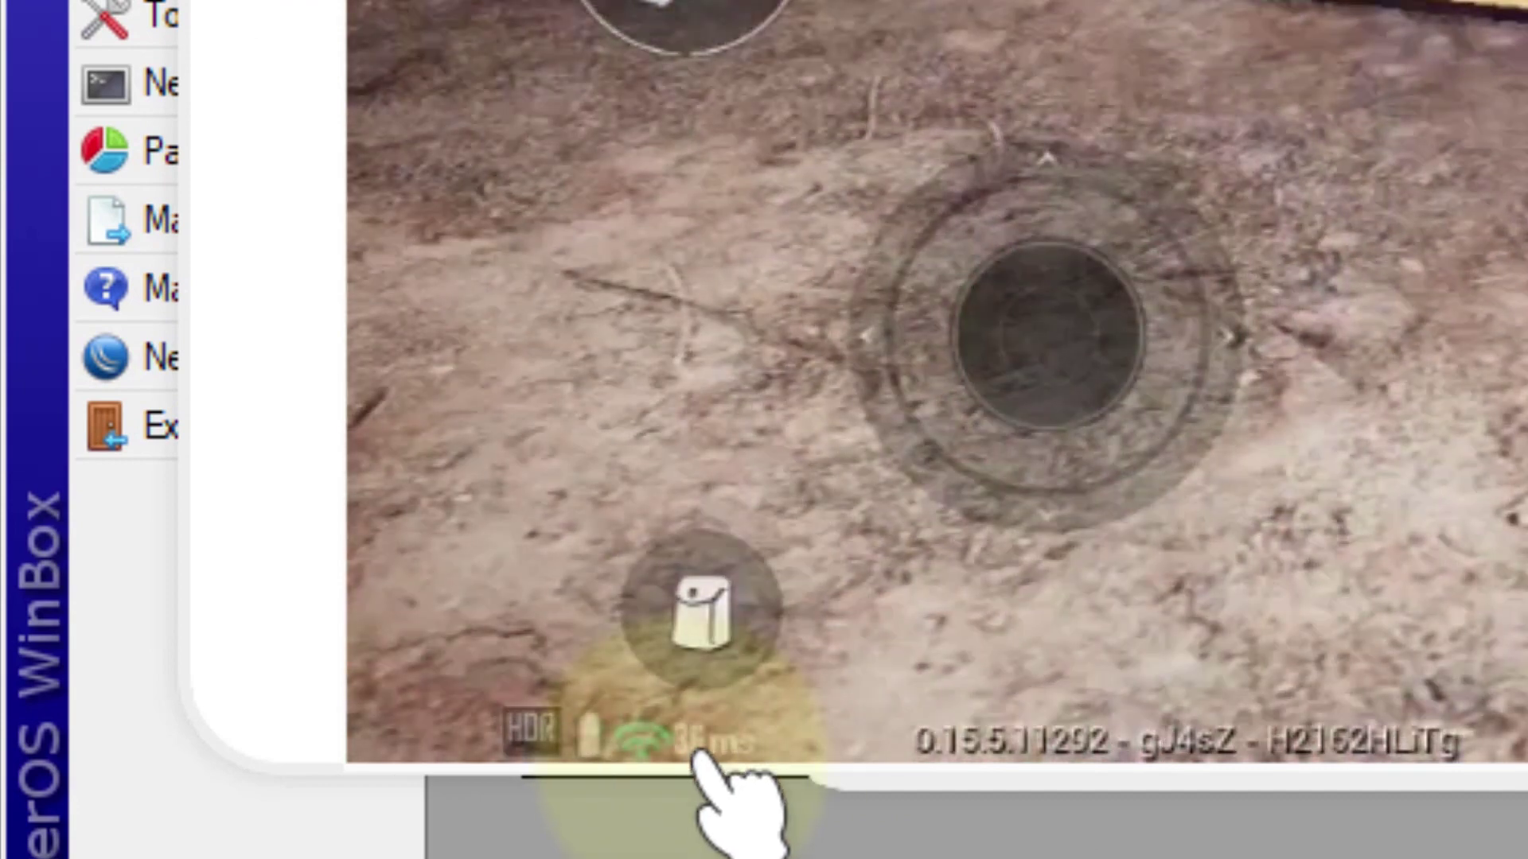
{"action": "left_click_drag", "start_coordinate": [1049, 336], "coordinate": [1091, 68]}
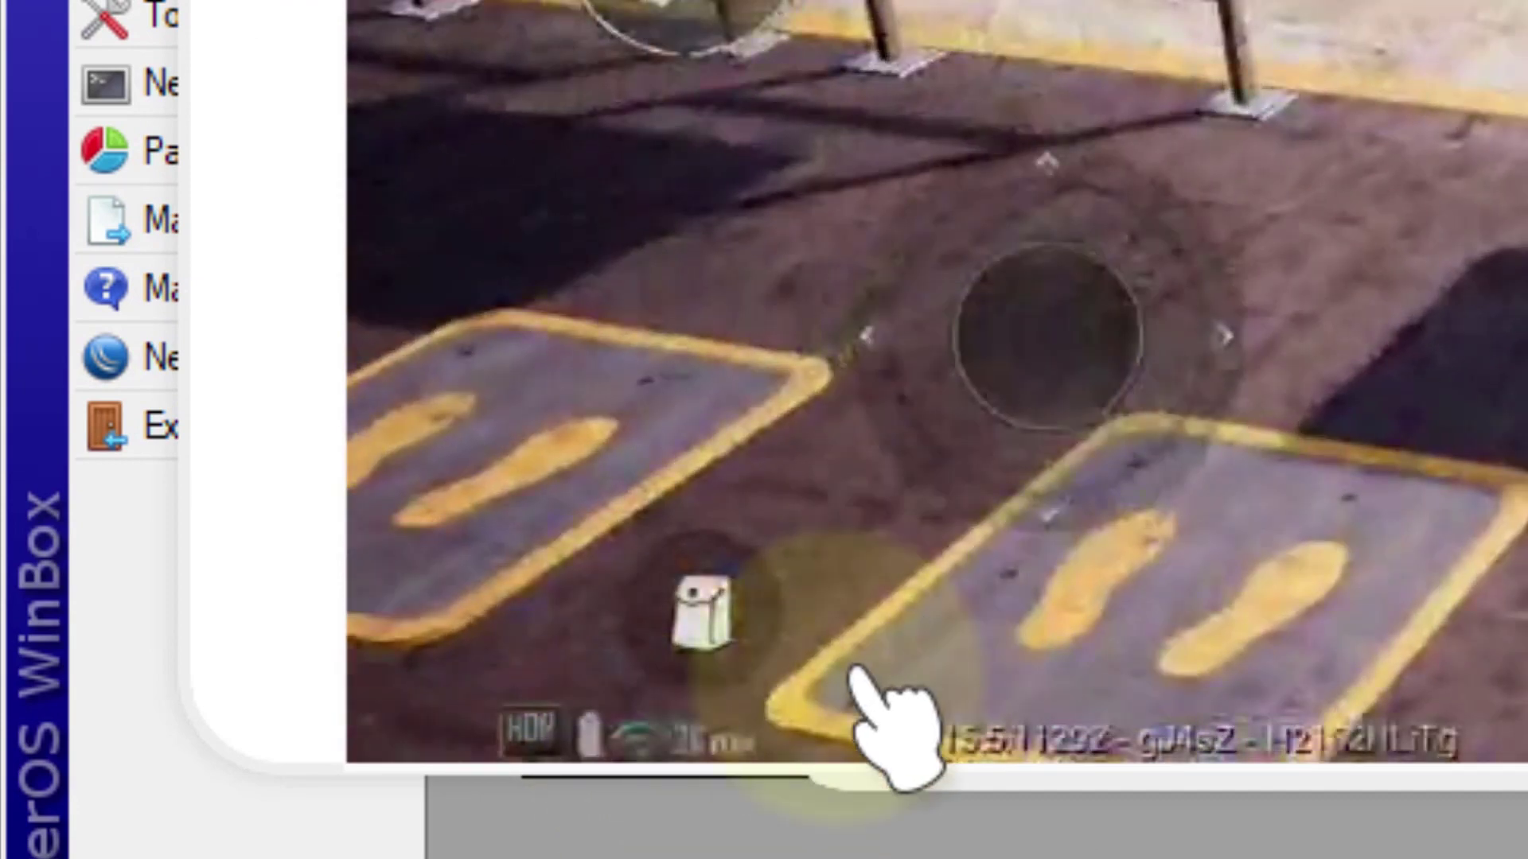
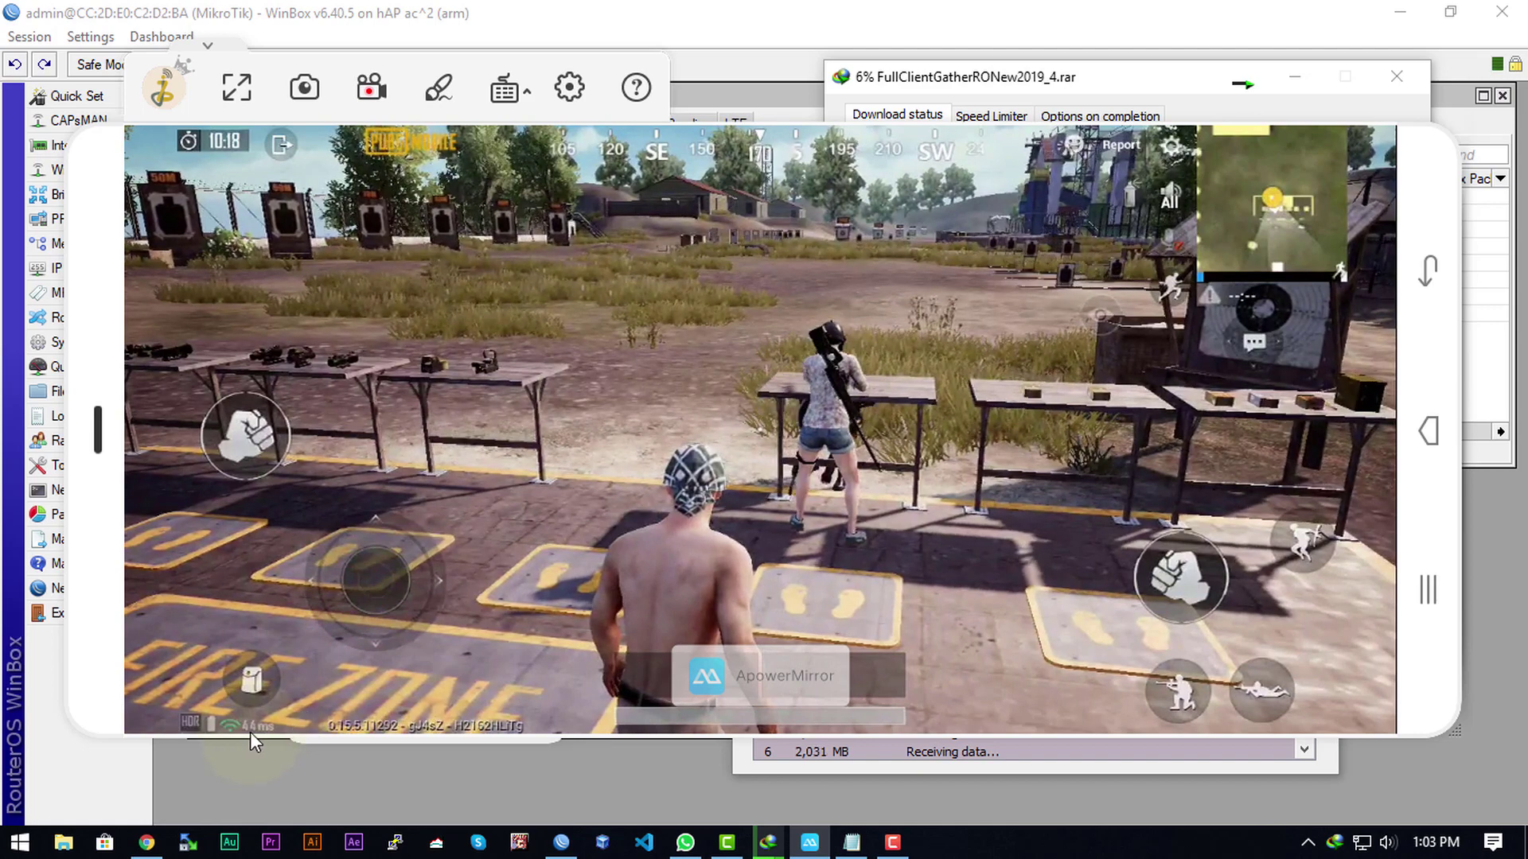
Step: Consult the bandwidth notes in Notepad, and bring up the firewall mangle rules in WinBox
{"action": "left_click", "coordinate": [853, 839]}
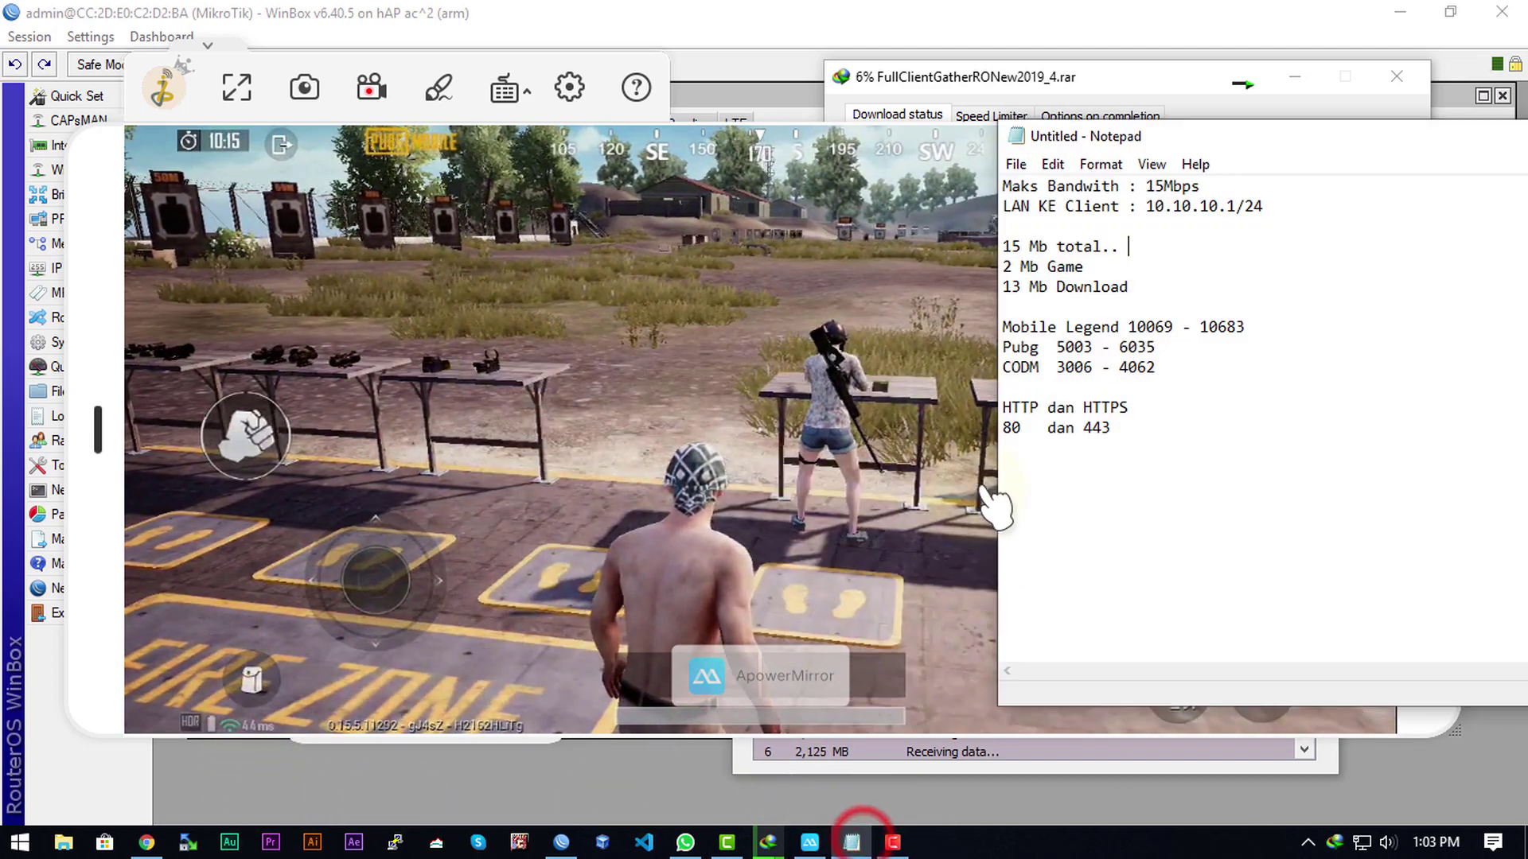
{"action": "left_click", "coordinate": [488, 790]}
{"action": "left_click", "coordinate": [96, 265]}
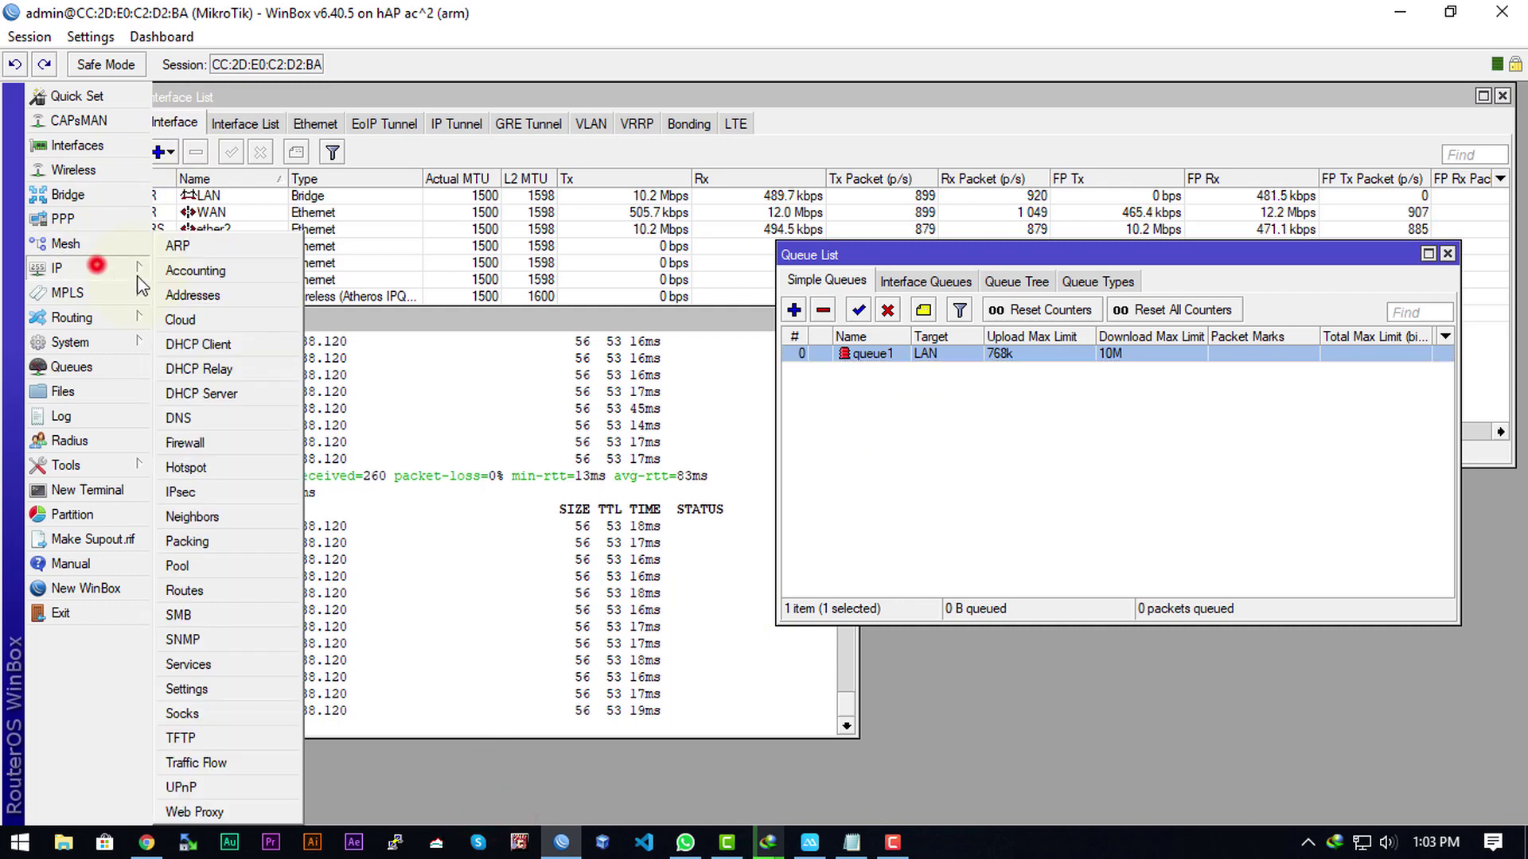
{"action": "left_click", "coordinate": [198, 442]}
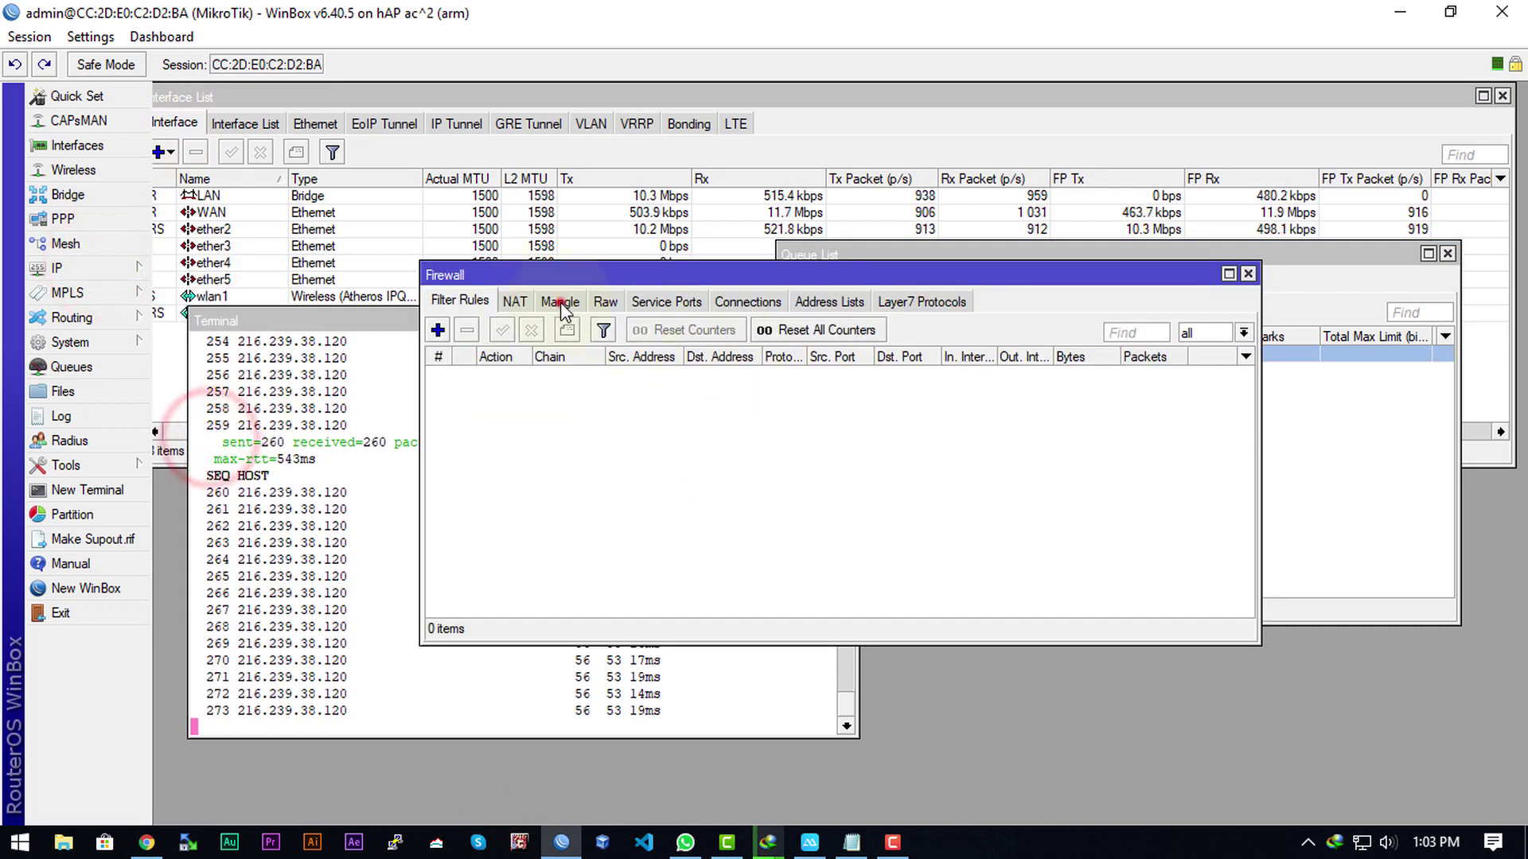
{"action": "left_click", "coordinate": [560, 301]}
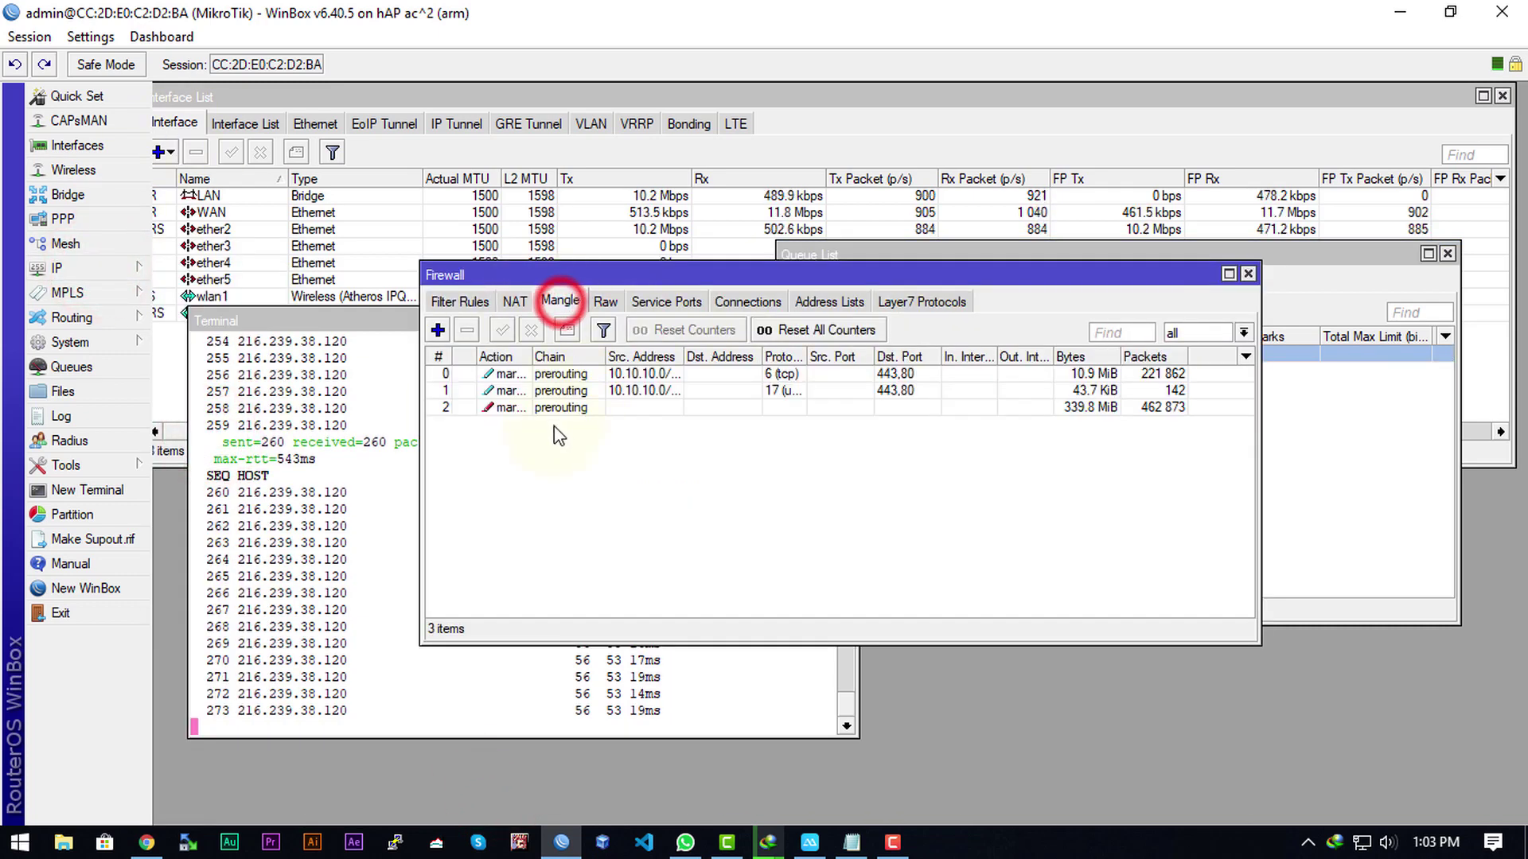
Step: Set queue1's target download max limit to 13M
{"action": "left_click", "coordinate": [1430, 485]}
{"action": "left_click", "coordinate": [891, 356]}
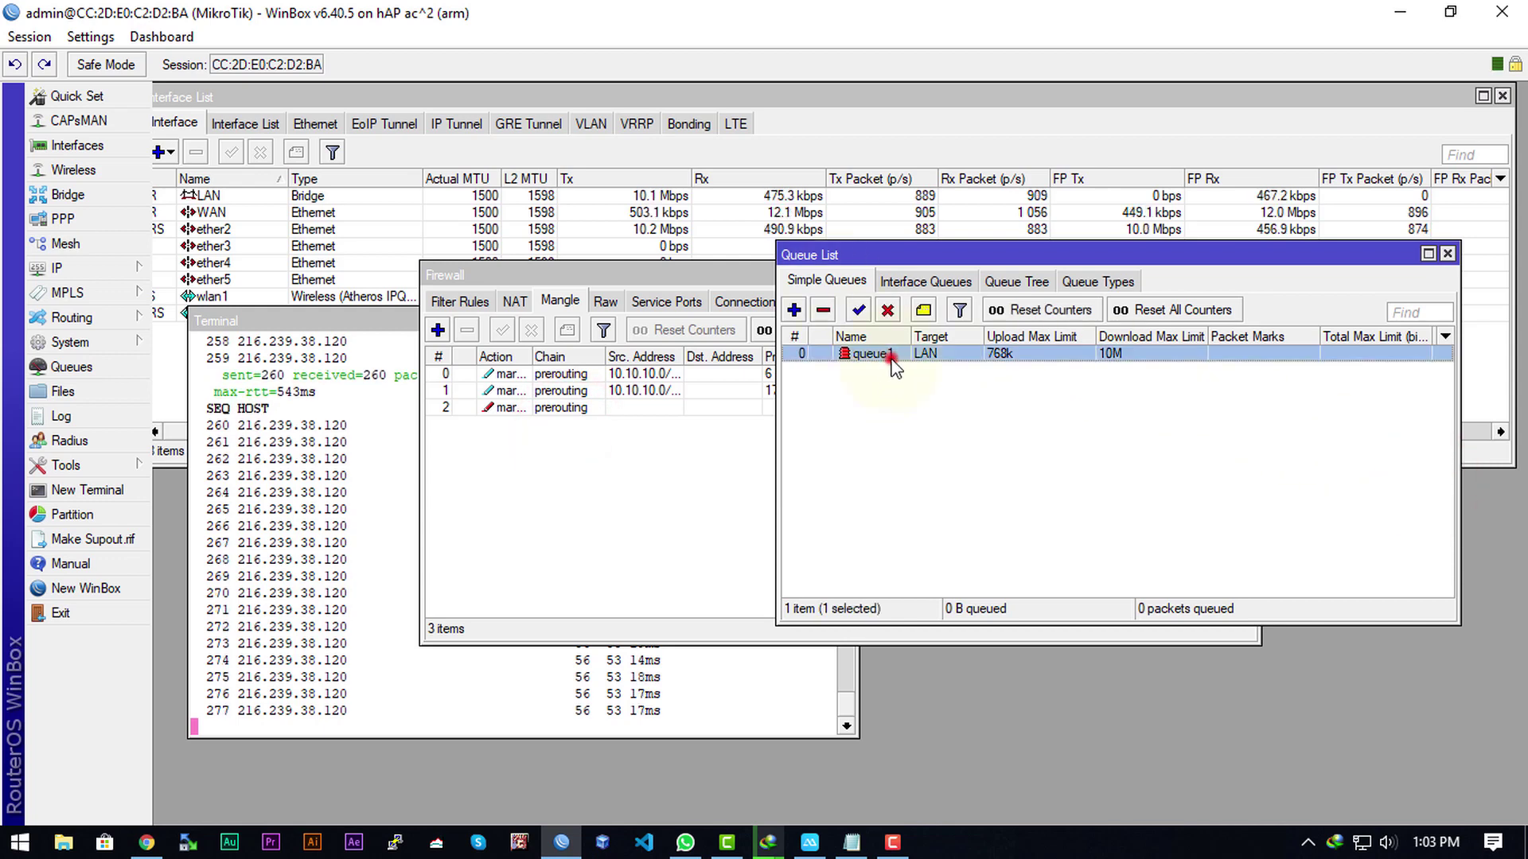
{"action": "double_click", "coordinate": [1123, 357]}
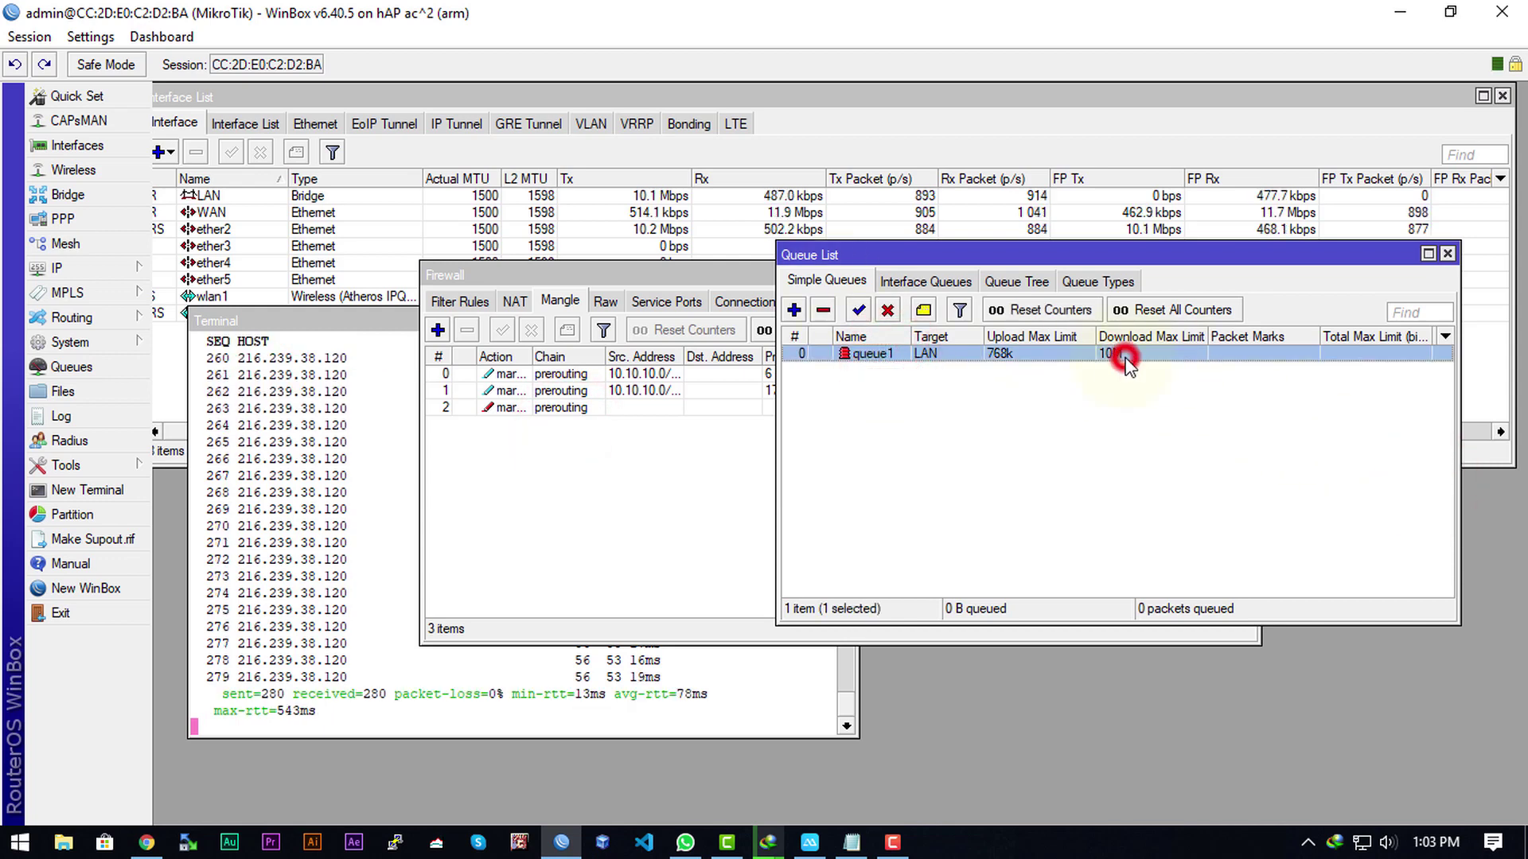
{"action": "left_click", "coordinate": [1037, 463]}
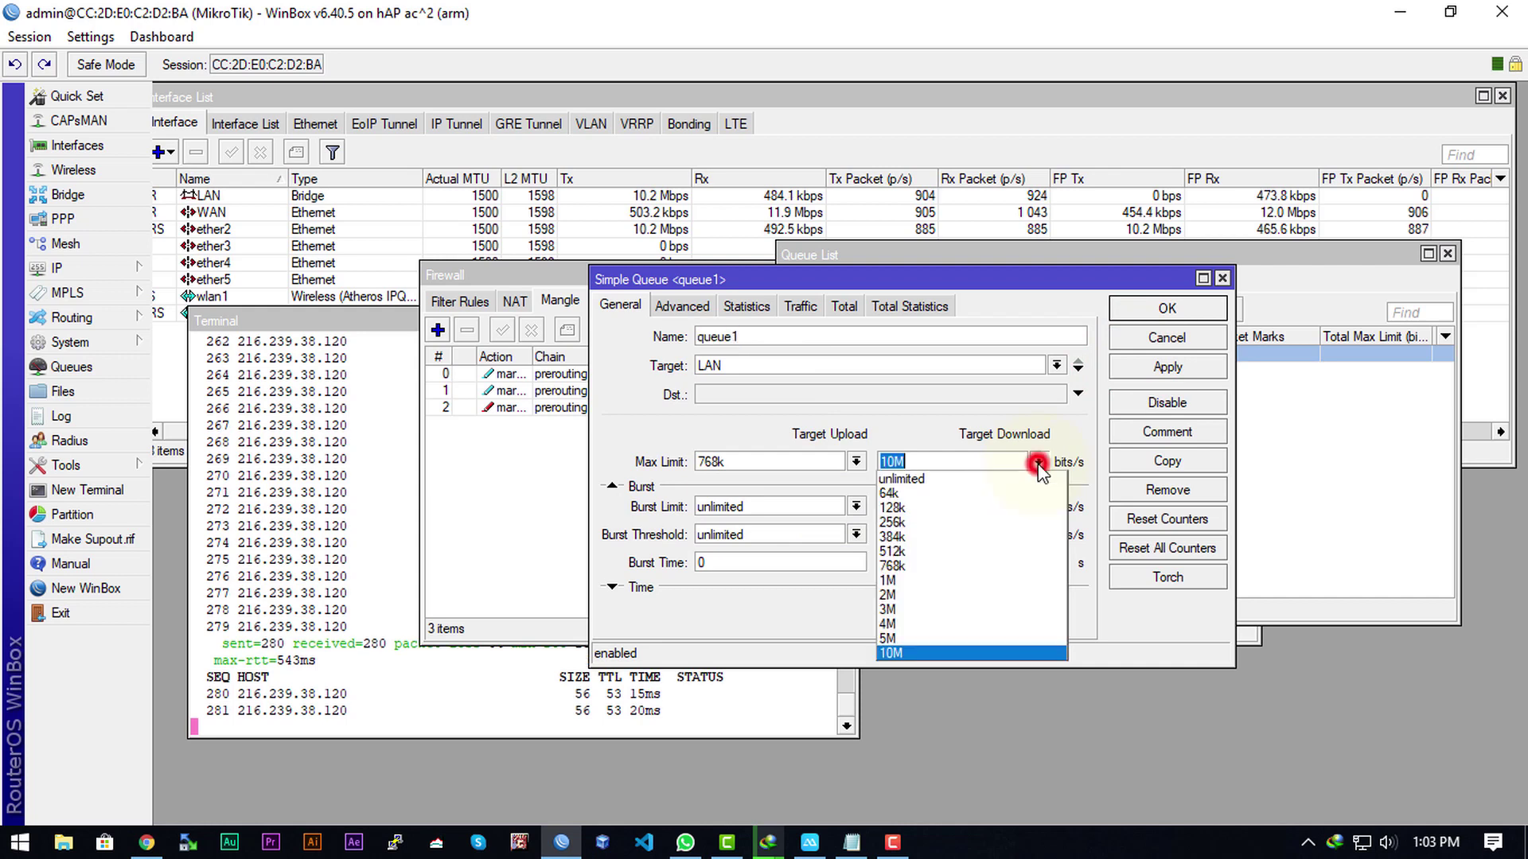
{"action": "left_click", "coordinate": [704, 409]}
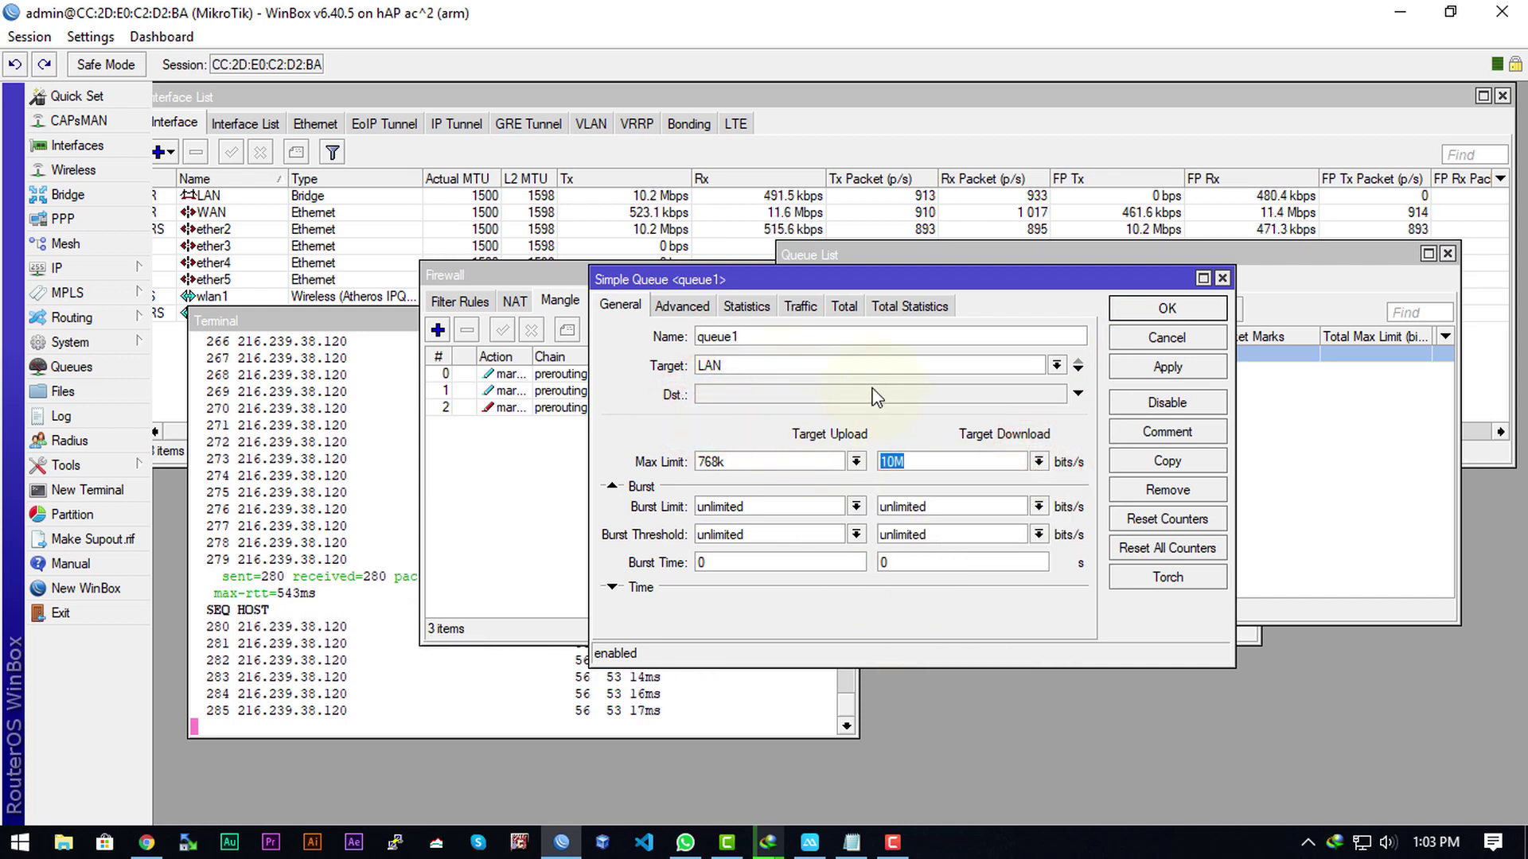
{"action": "left_click", "coordinate": [1039, 462]}
{"action": "left_click", "coordinate": [895, 458]}
{"action": "left_click", "coordinate": [892, 461]}
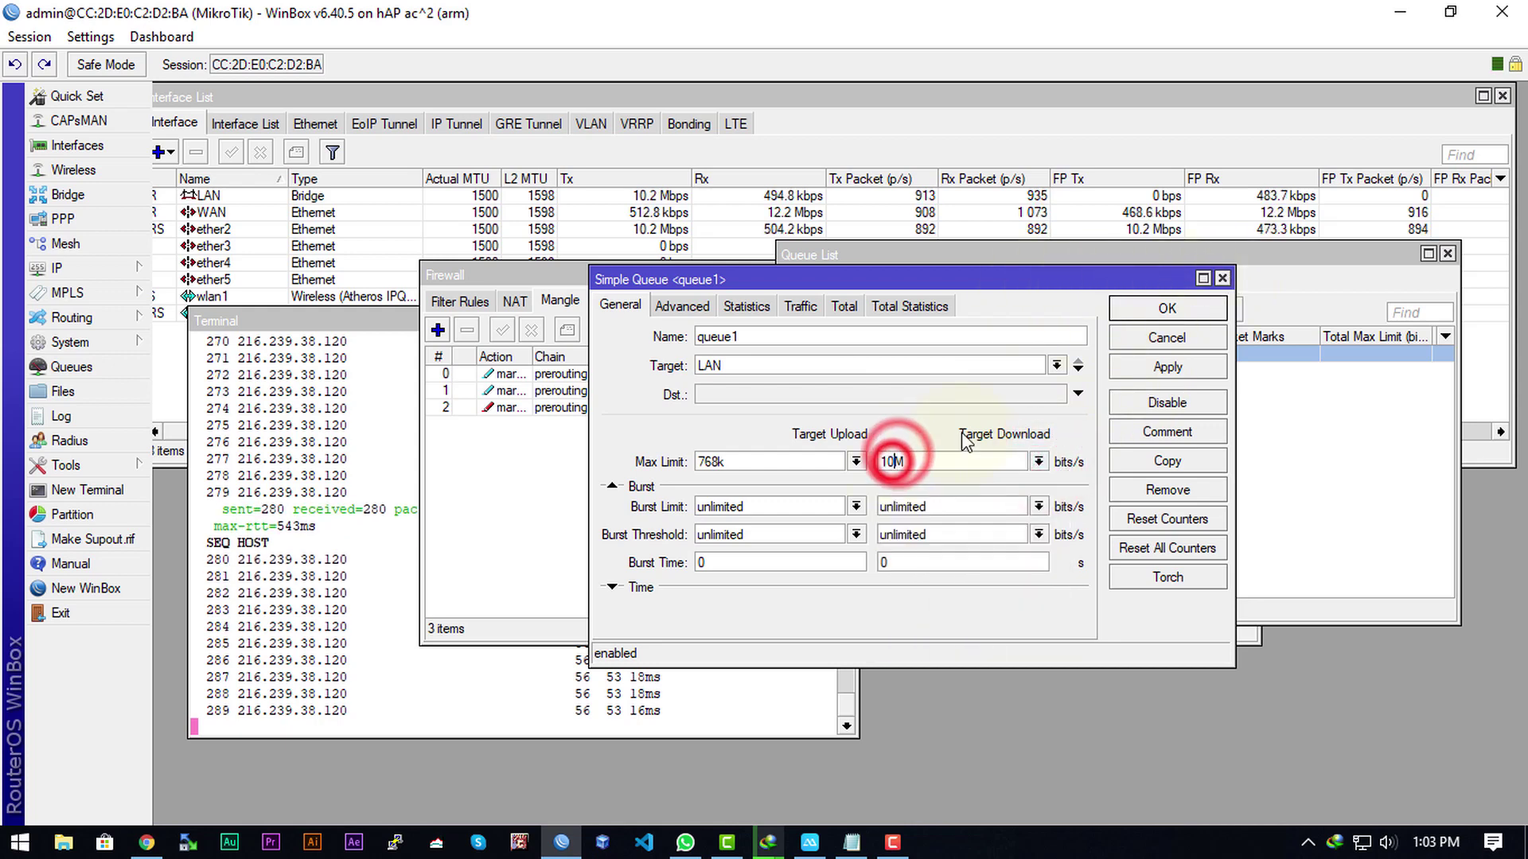
{"action": "type", "text": "3"}
{"action": "key", "text": "Return"}
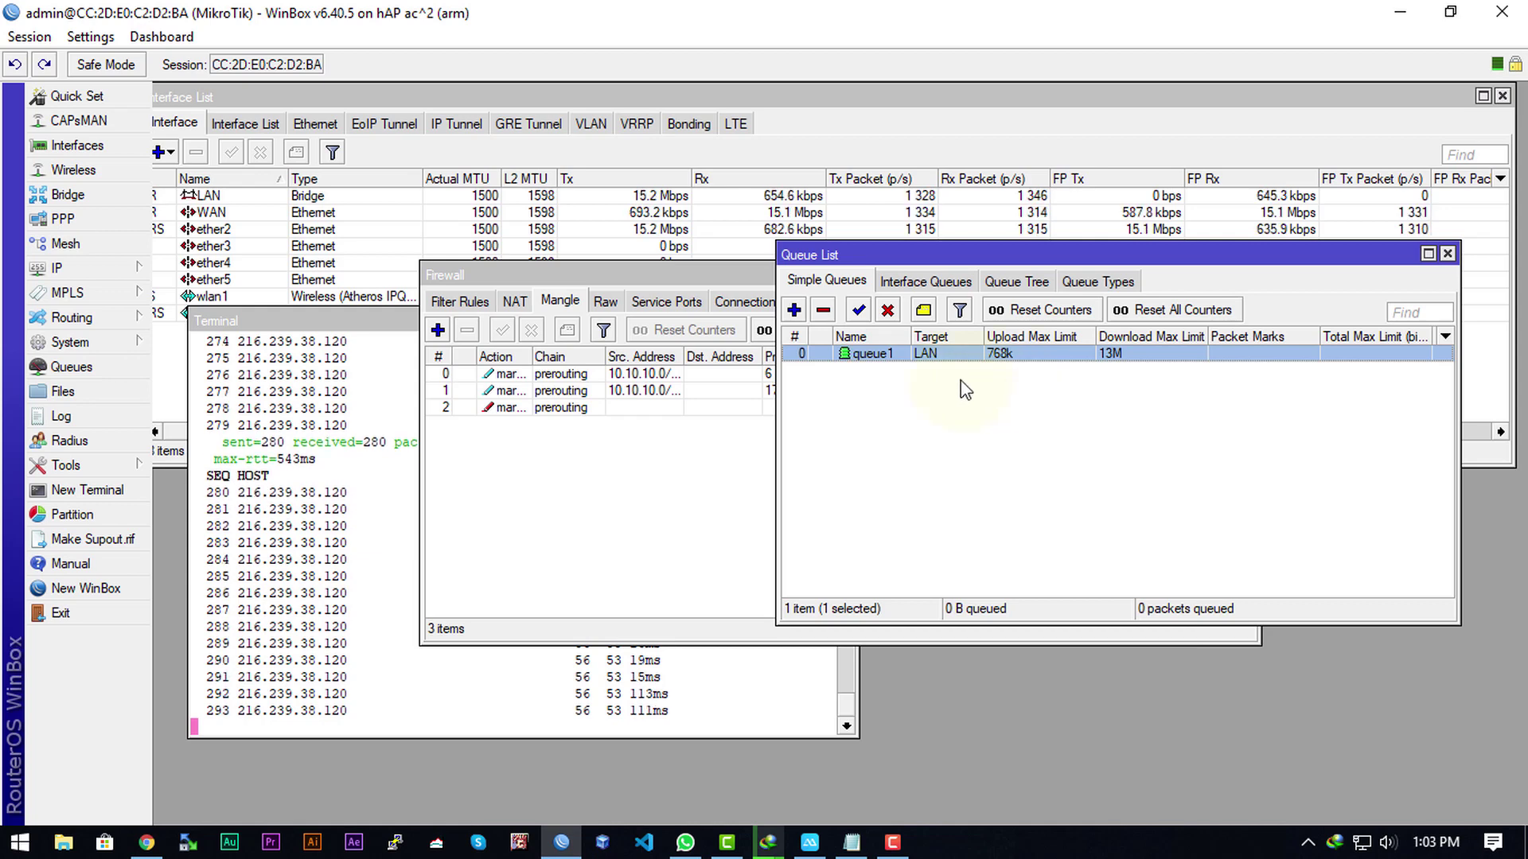
Step: Check the terminal ping and the PUBG Mobile latency in ApowerMirror with the 13M download limit
{"action": "left_click", "coordinate": [637, 725]}
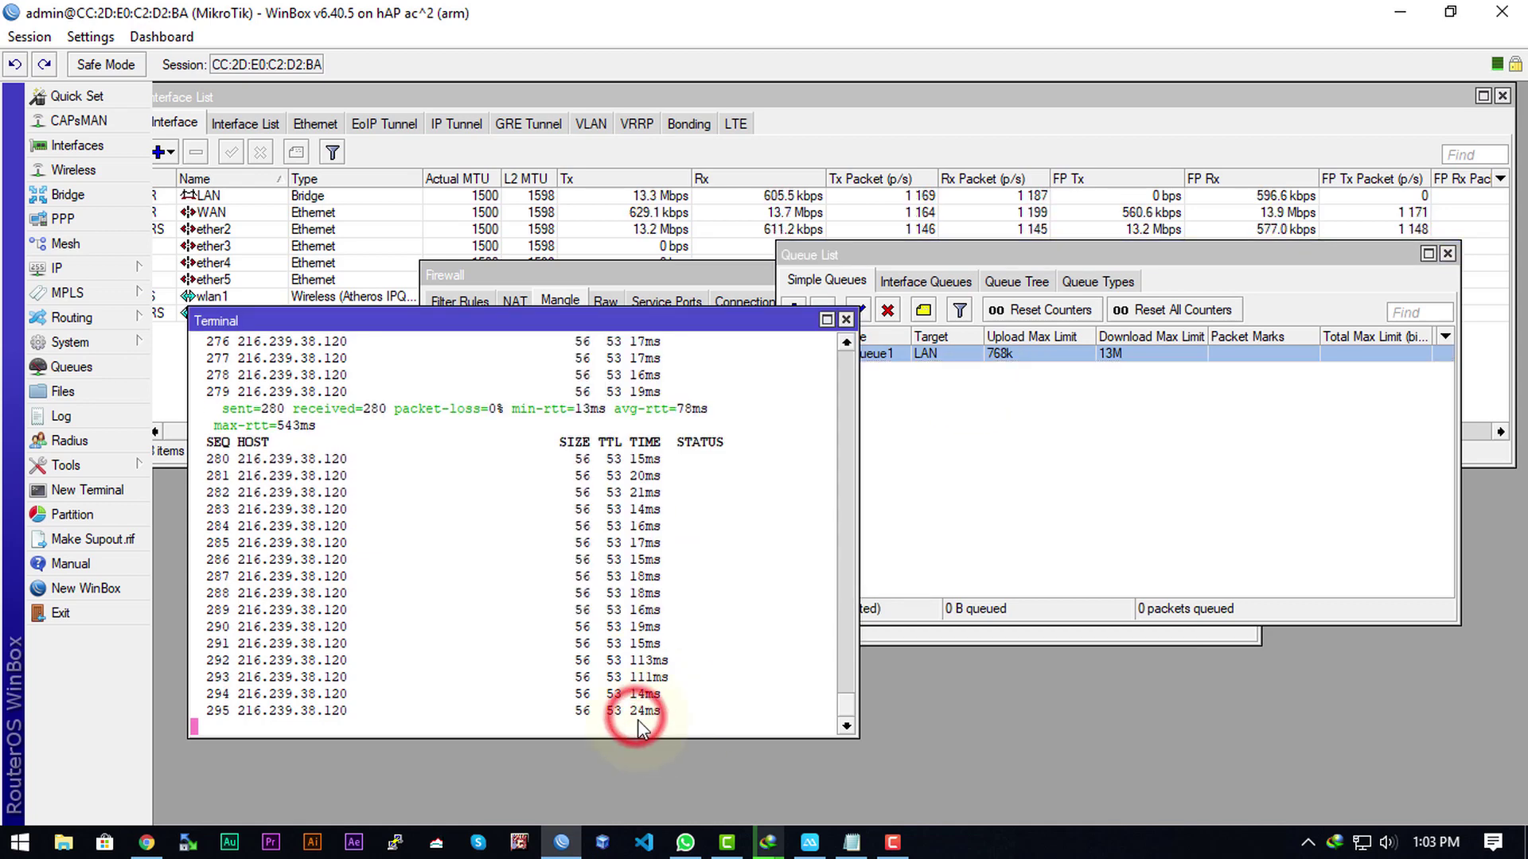
{"action": "left_click", "coordinate": [1033, 471]}
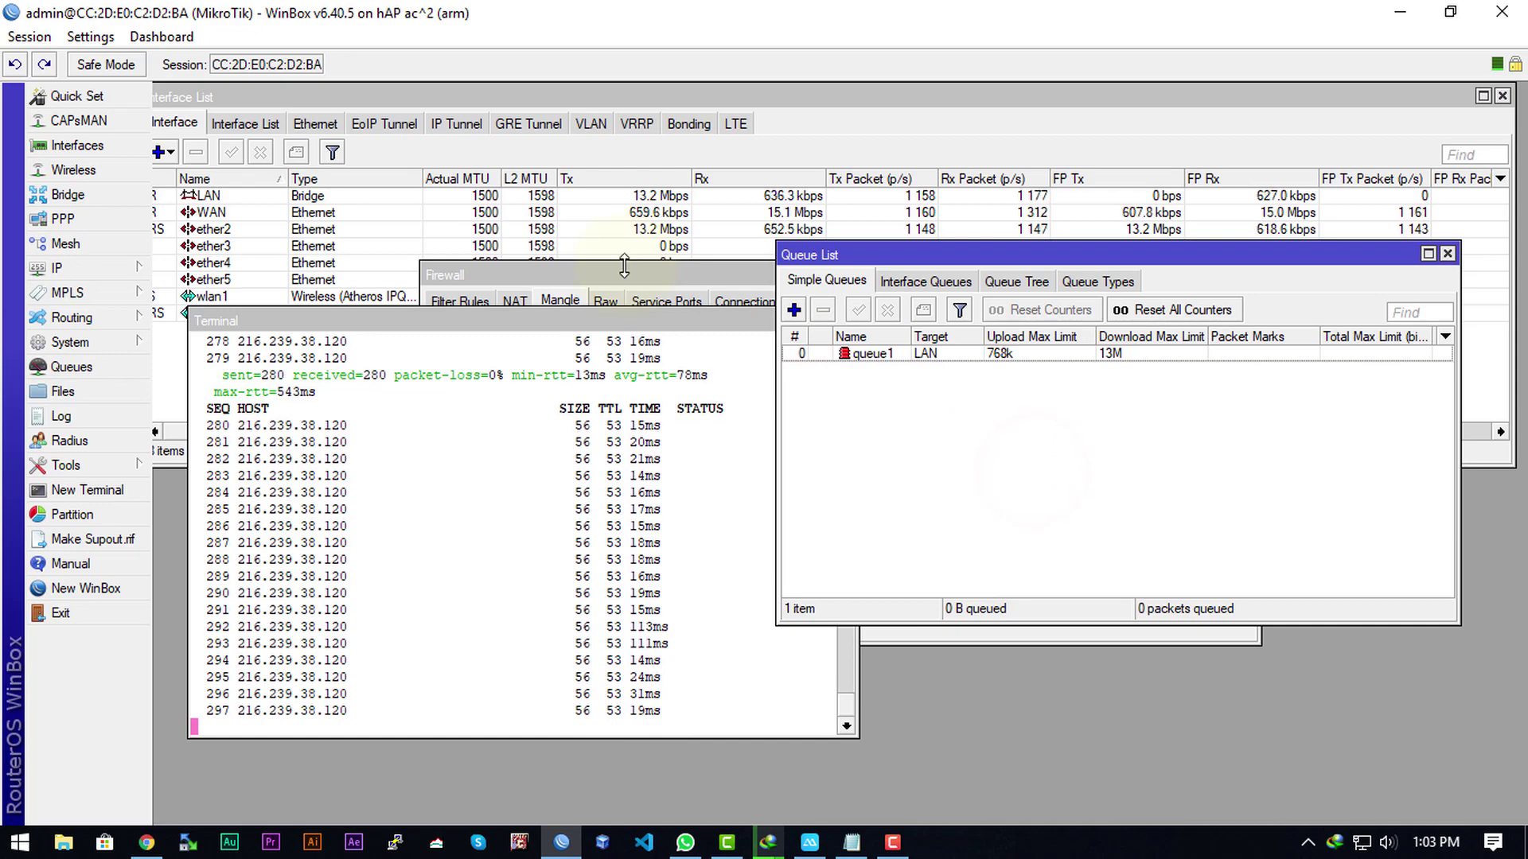
{"action": "left_click", "coordinate": [626, 272]}
{"action": "left_click", "coordinate": [810, 842]}
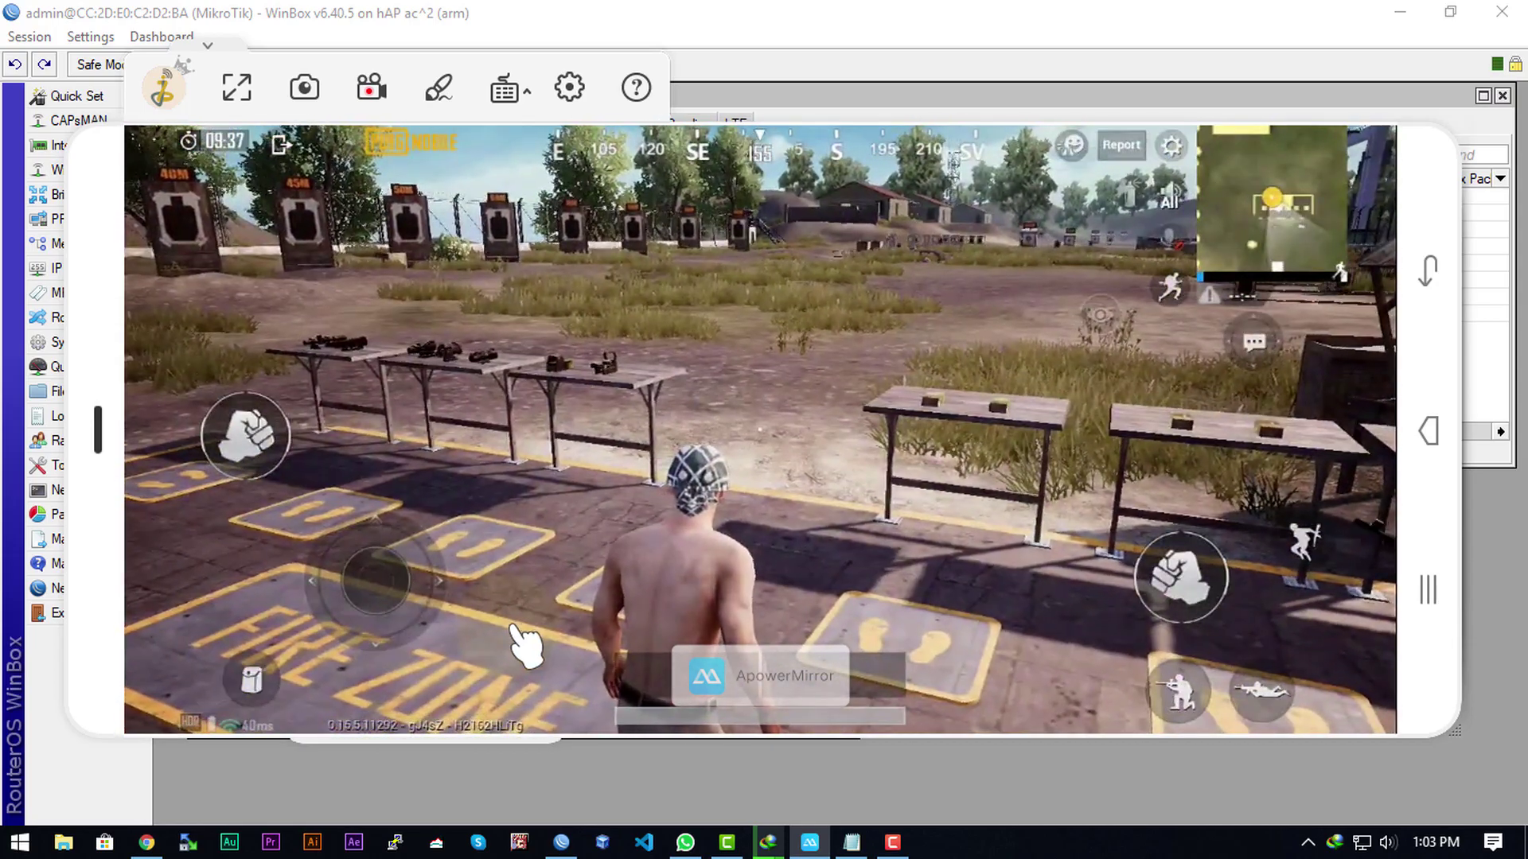
Step: Review the 15 Mb split into game and download bandwidth and the game port ranges in the Notepad notes
{"action": "key", "text": "alt+Tab"}
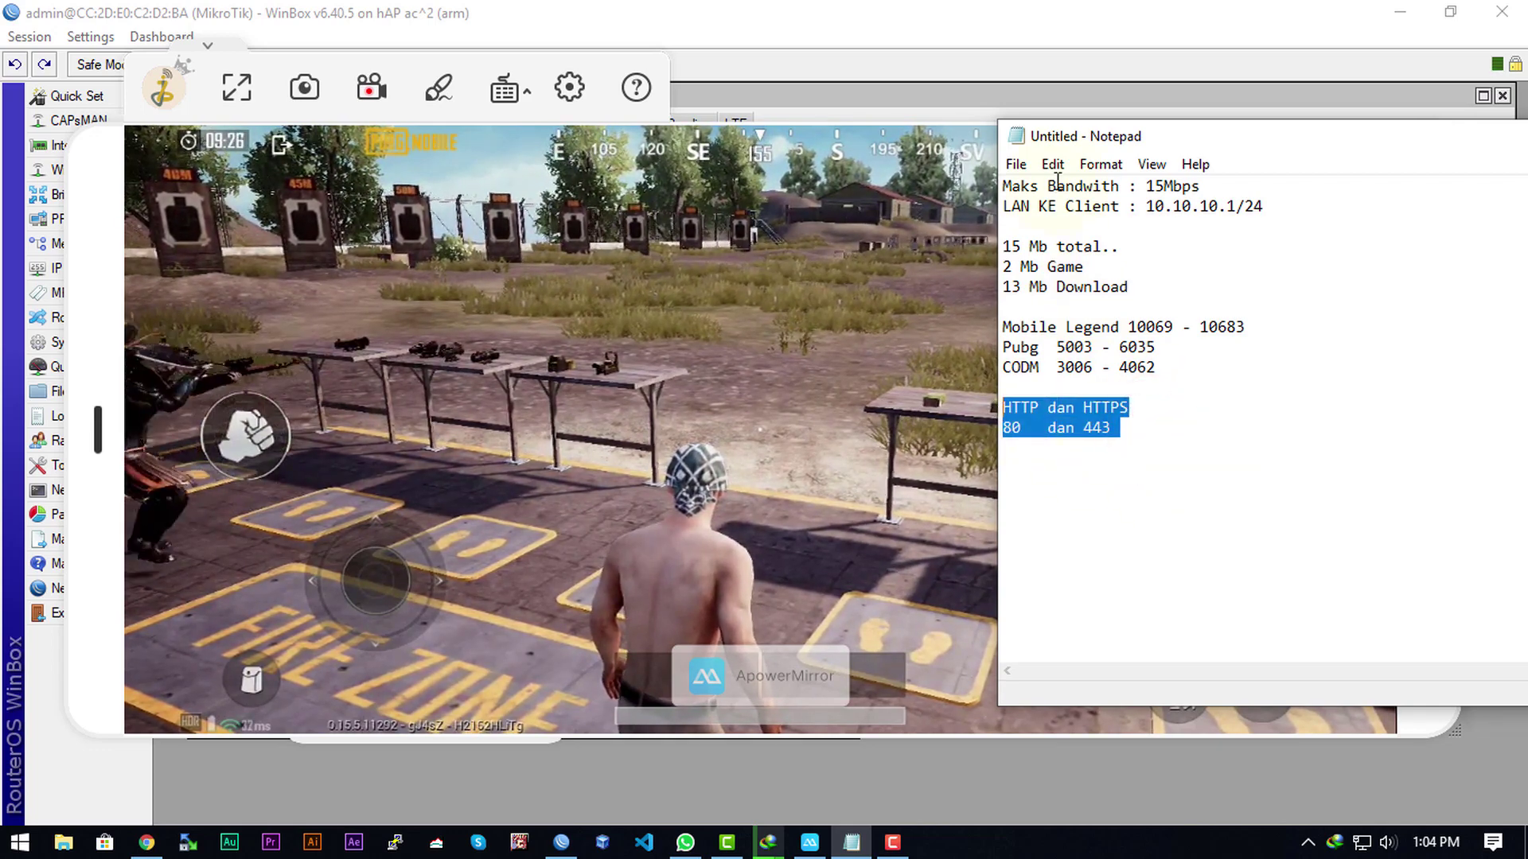
{"action": "left_click_drag", "start_coordinate": [1165, 285], "coordinate": [992, 237]}
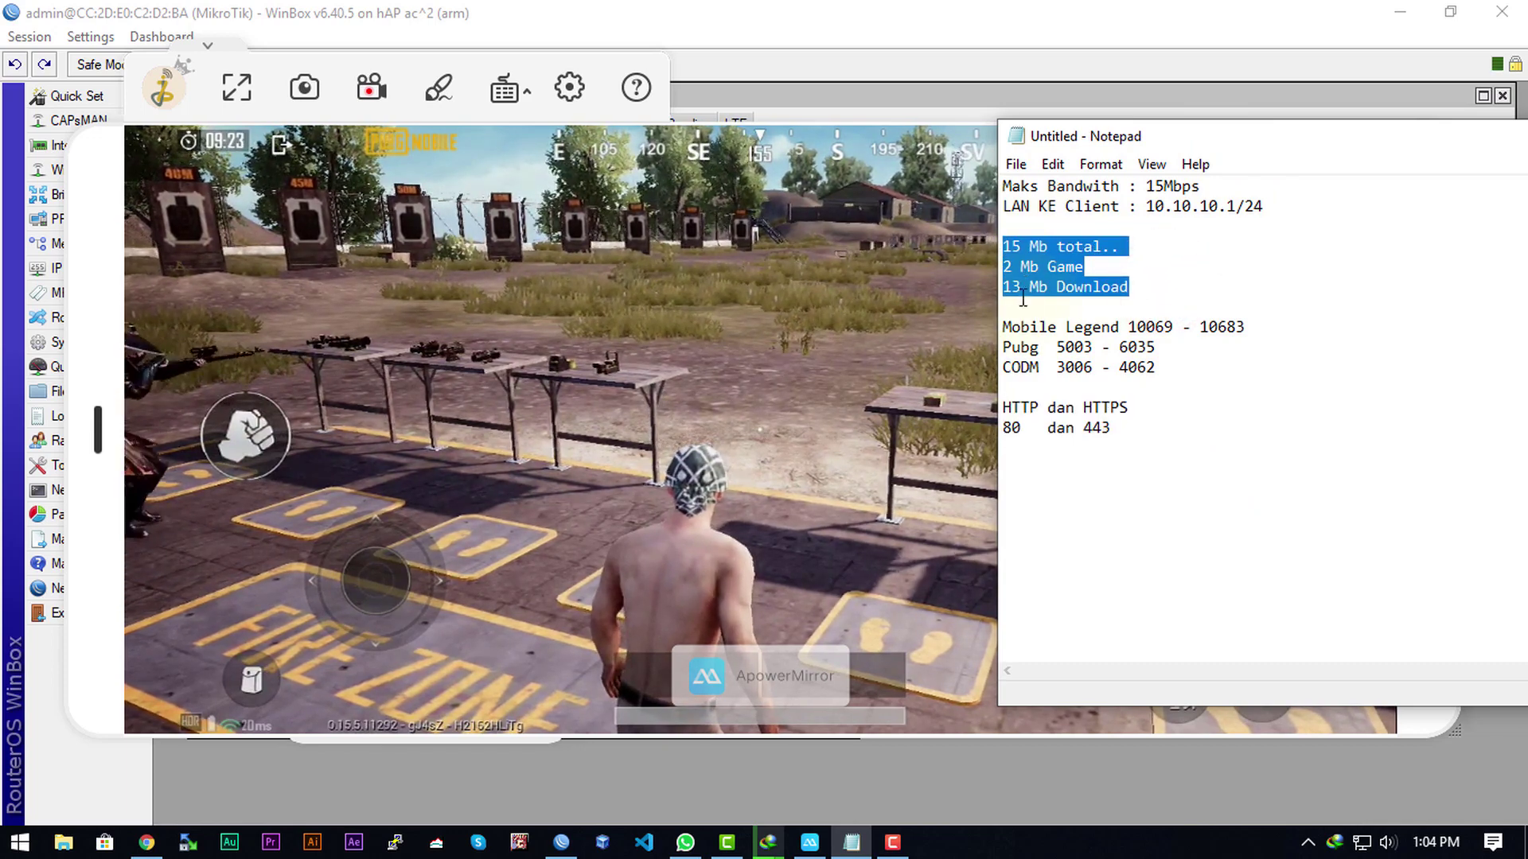
{"action": "left_click", "coordinate": [1036, 269]}
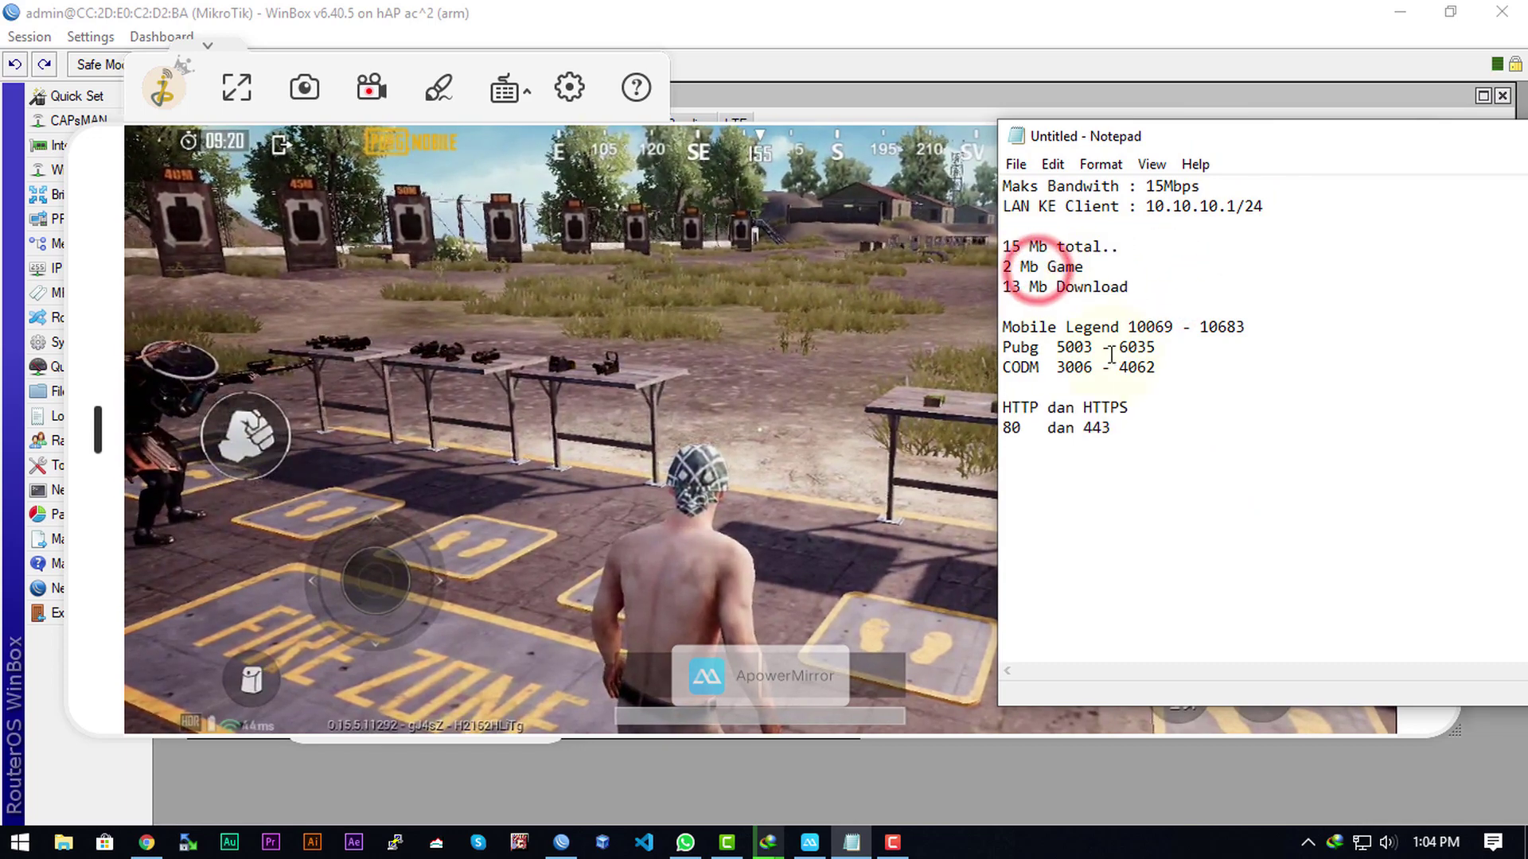
{"action": "left_click_drag", "start_coordinate": [1211, 374], "coordinate": [1002, 322]}
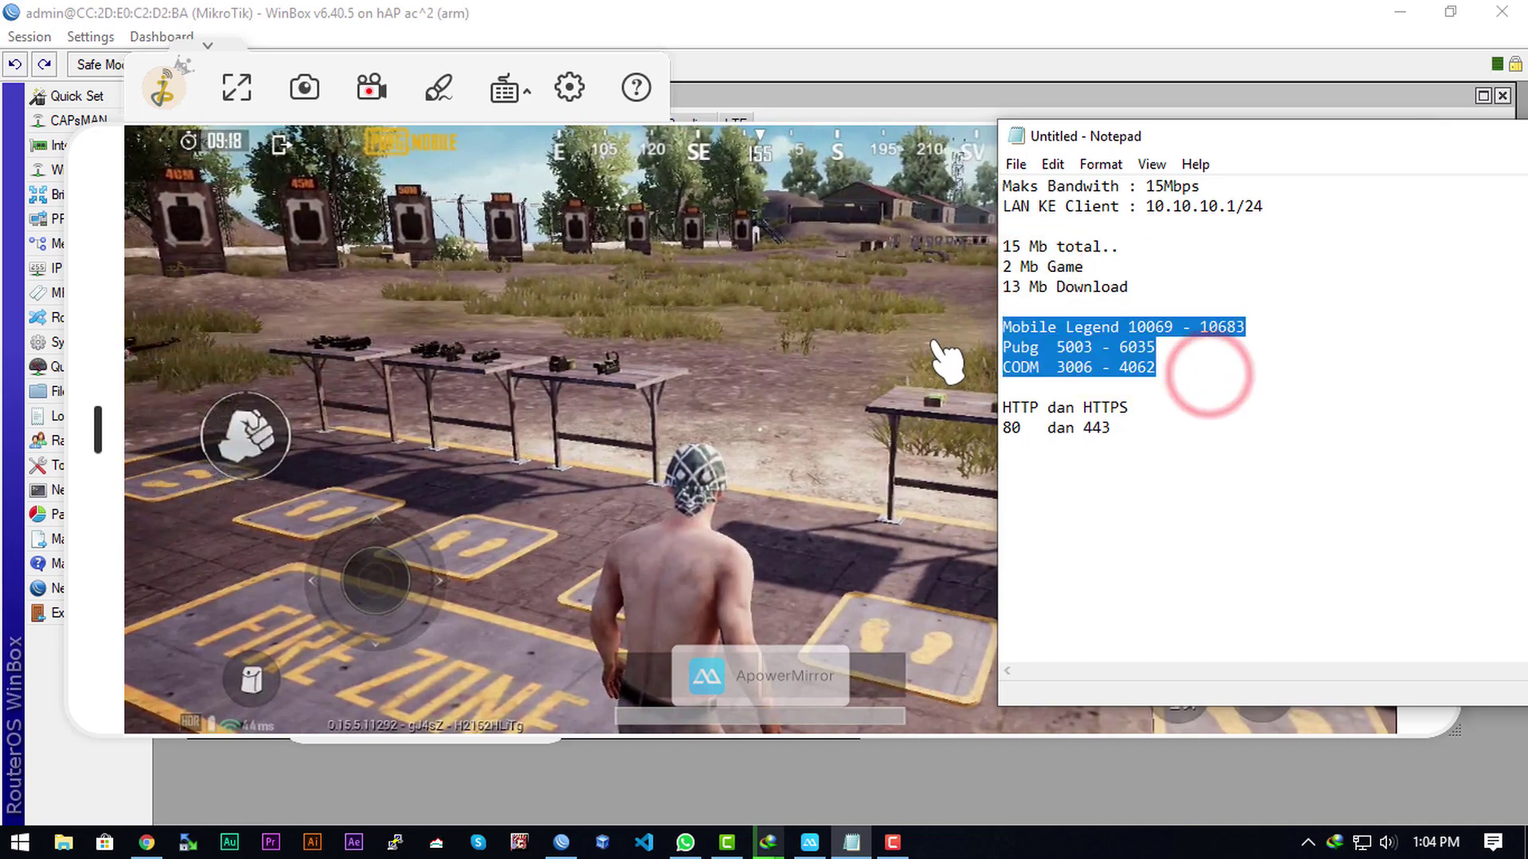
Step: Bring up the rar and 4K video download windows beside the game to compare transfer rates with the in-game latency
{"action": "left_click", "coordinate": [767, 834]}
{"action": "mouse_move", "coordinate": [767, 834]}
{"action": "left_click", "coordinate": [713, 786]}
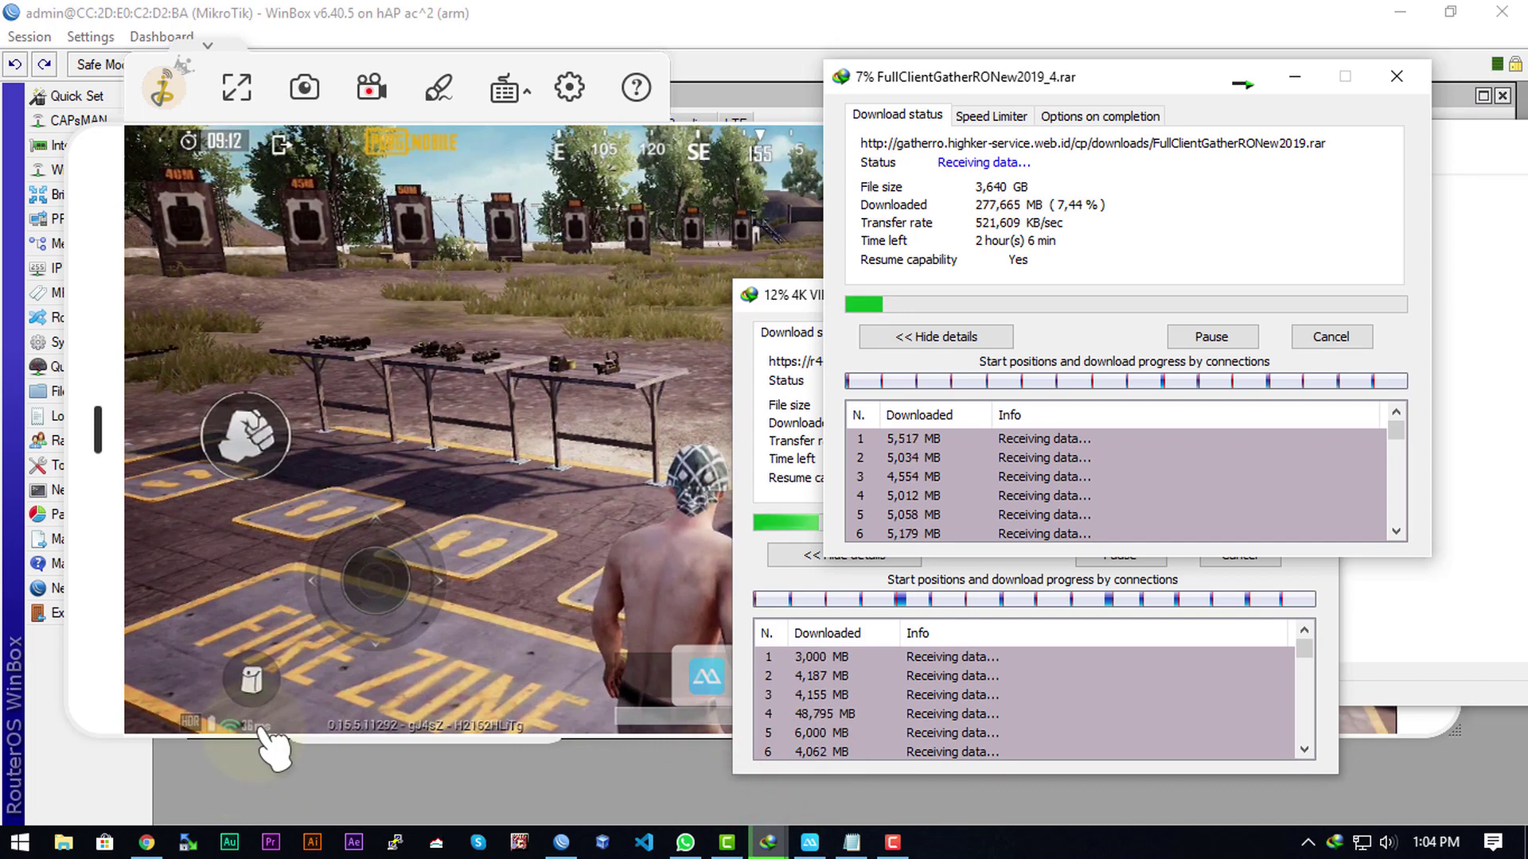
{"action": "left_click", "coordinate": [951, 686]}
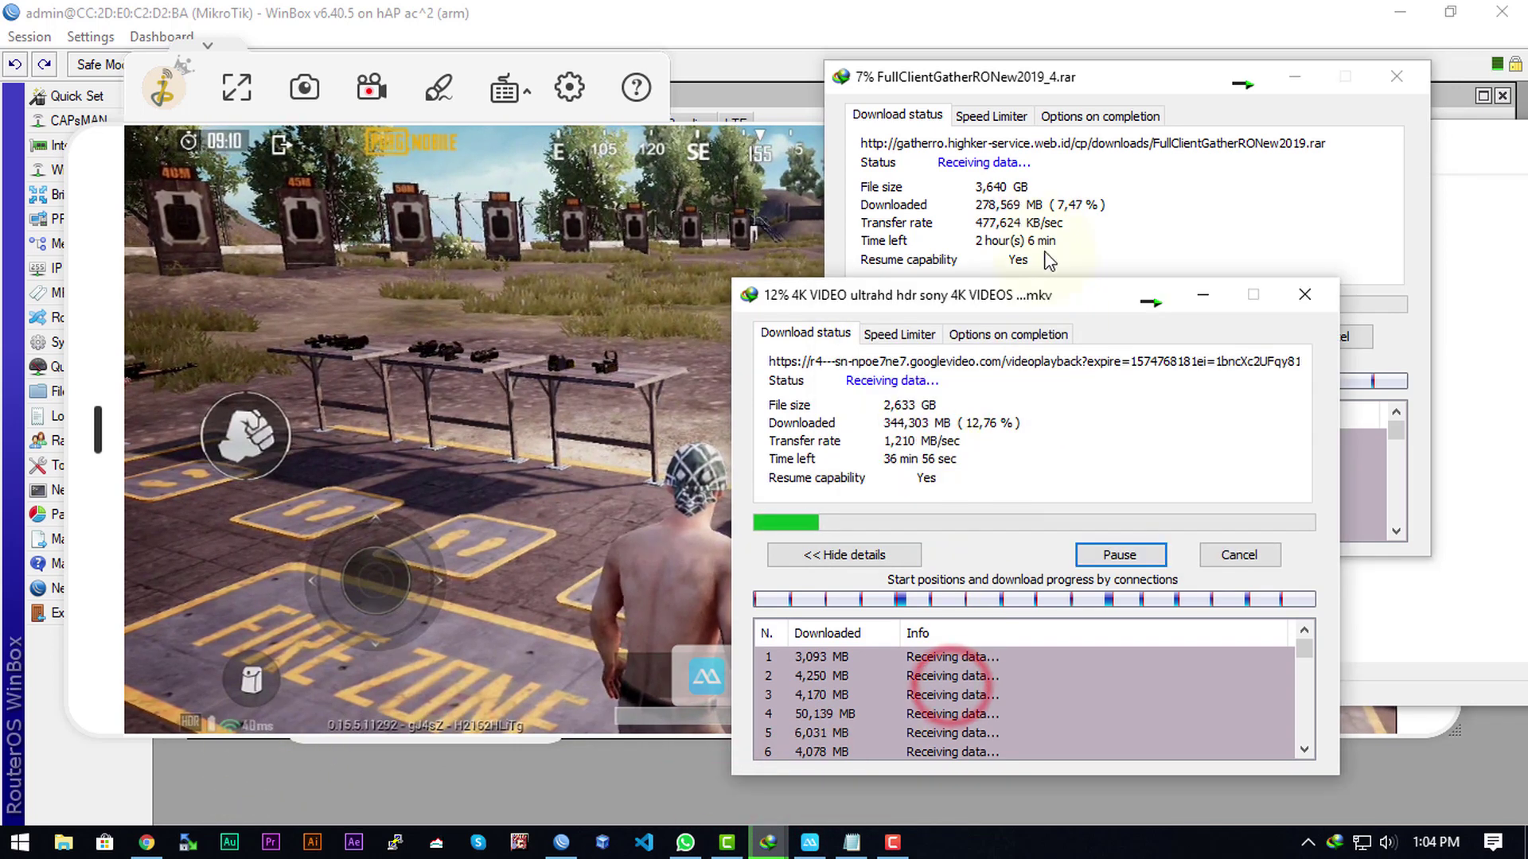
{"action": "left_click", "coordinate": [1093, 147]}
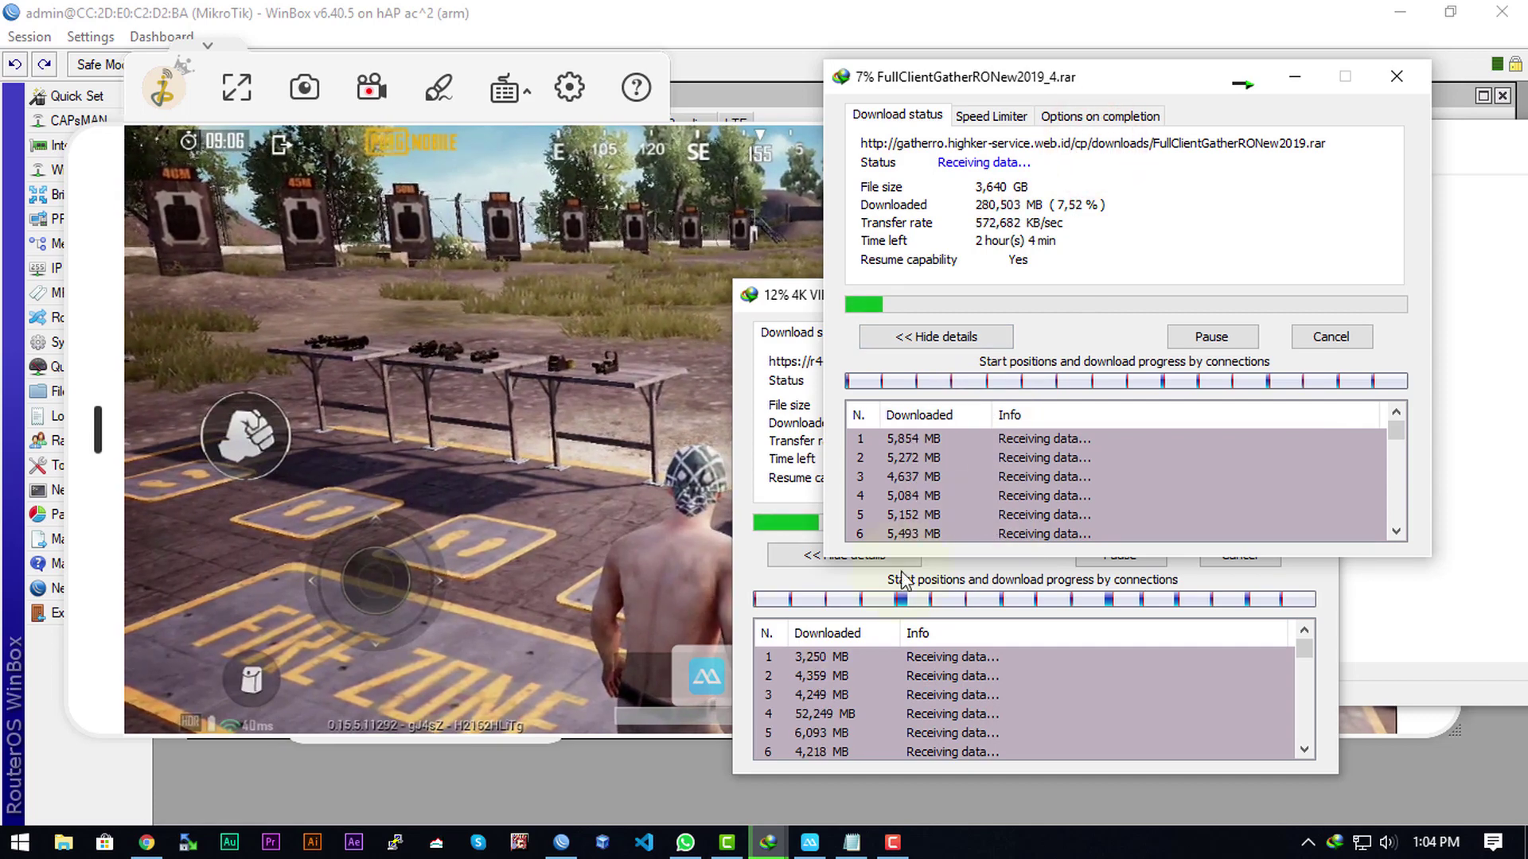
Step: Return to WinBox and review the UDP 443,80 mangle rule and the third prerouting rule in the firewall
{"action": "left_click", "coordinate": [593, 764]}
{"action": "left_click", "coordinate": [669, 406]}
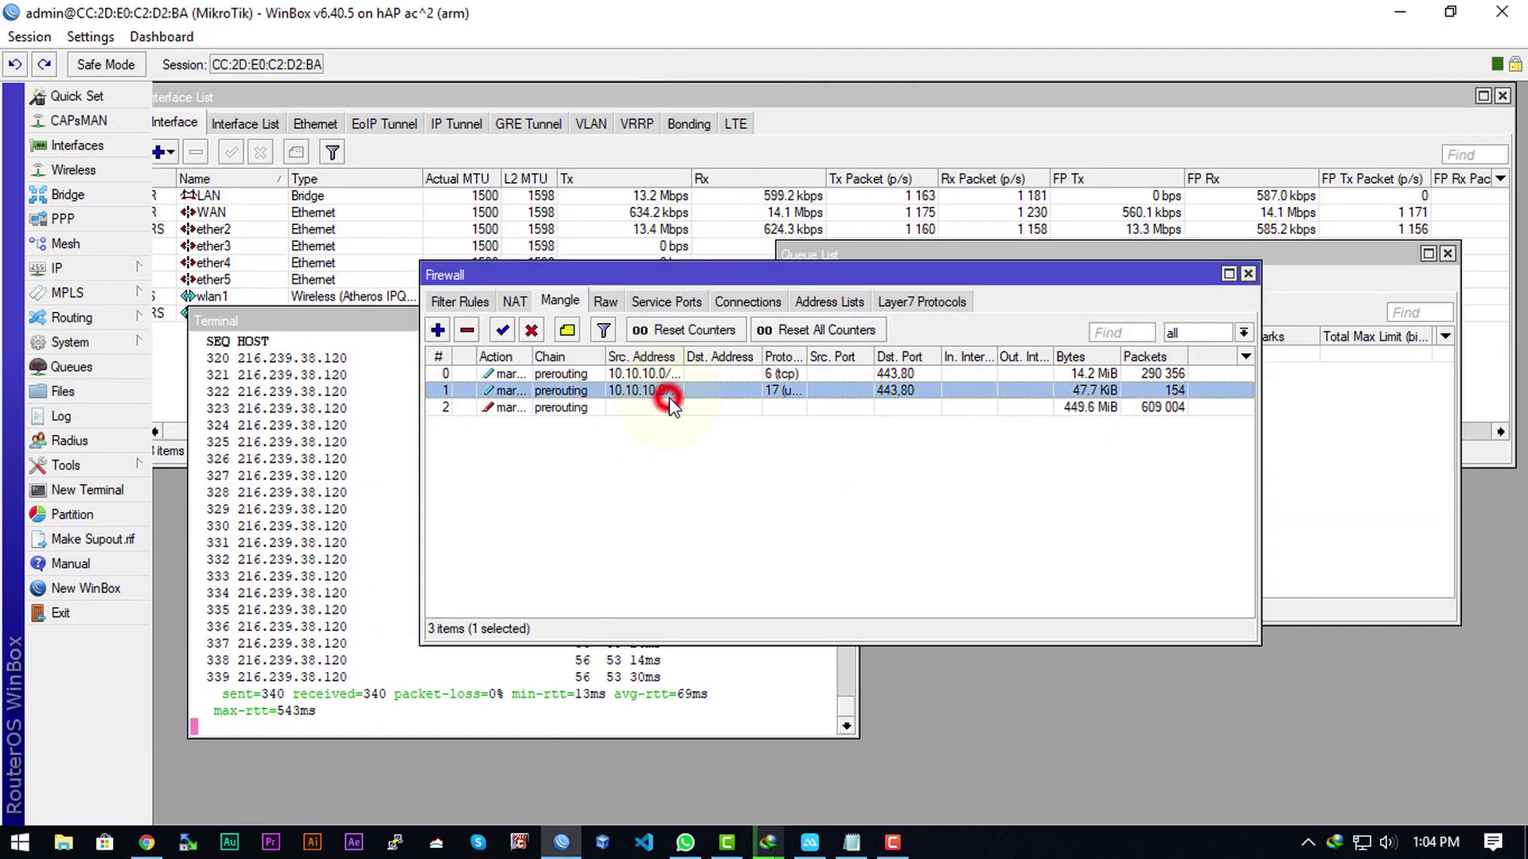
{"action": "left_click", "coordinate": [661, 407]}
{"action": "left_click", "coordinate": [658, 390]}
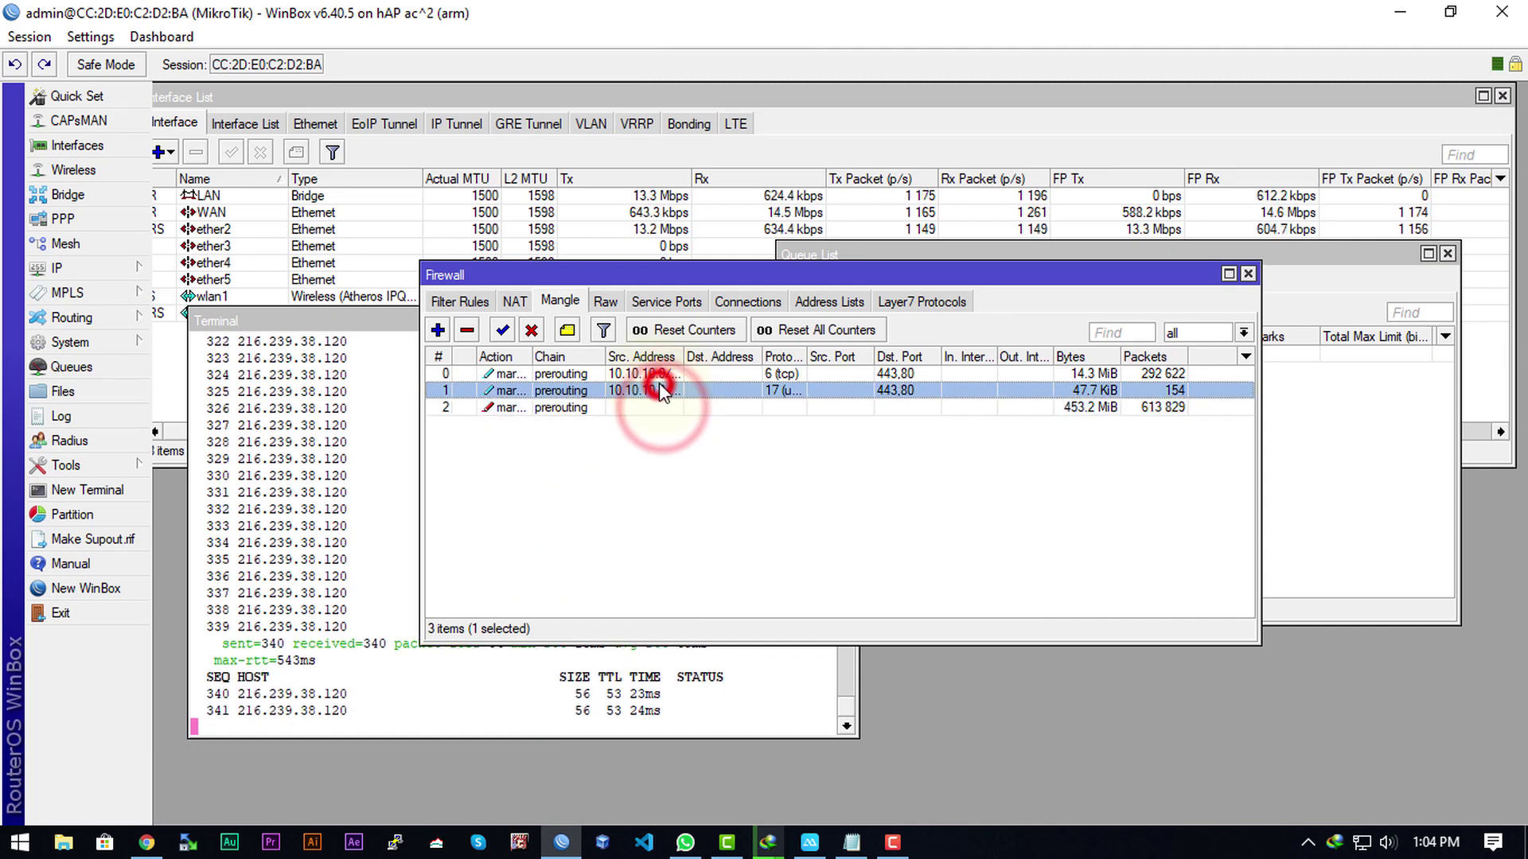
{"action": "left_click", "coordinate": [648, 409]}
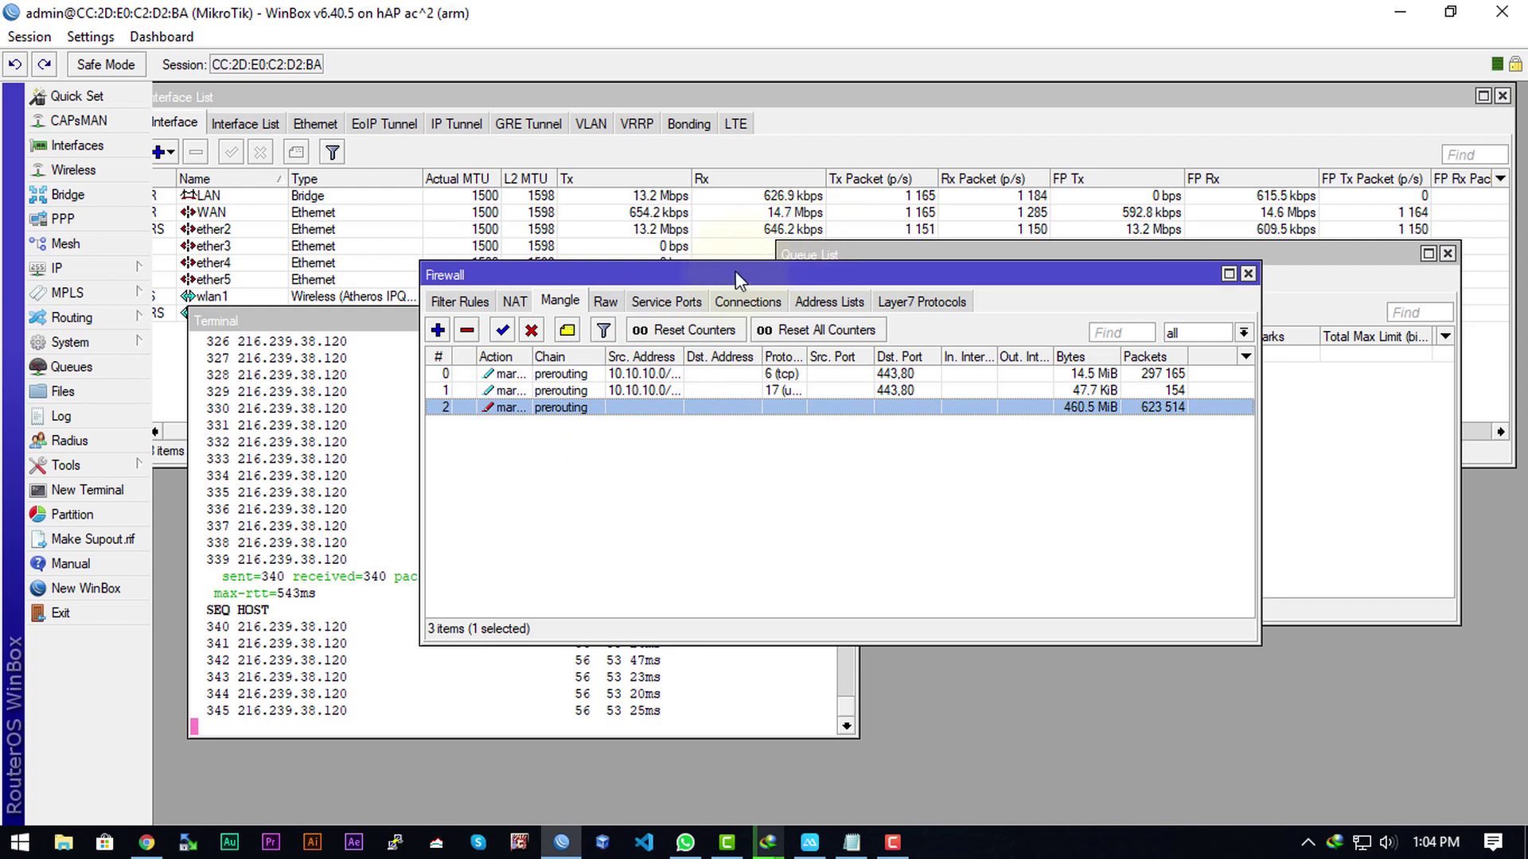
Step: Move the Firewall window lower and switch to the Notepad notes to review the PUBG and CODM game port ranges
{"action": "left_click_drag", "start_coordinate": [735, 274], "coordinate": [720, 336]}
{"action": "key", "text": "alt+Tab"}
{"action": "left_click_drag", "start_coordinate": [1003, 407], "coordinate": [1215, 408]}
{"action": "left_click", "coordinate": [1294, 400]}
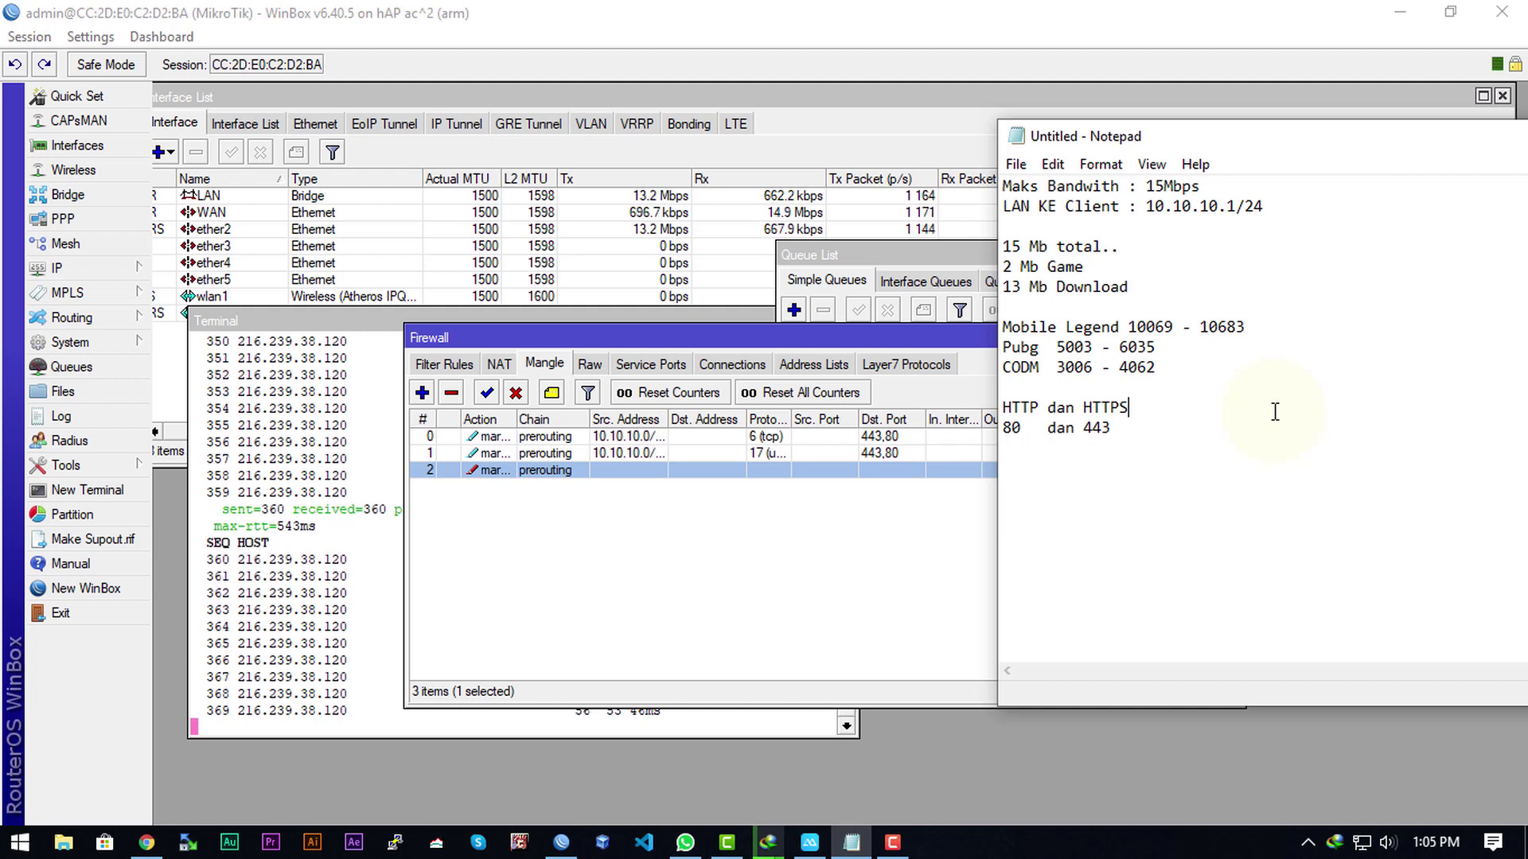
{"action": "left_click_drag", "start_coordinate": [1002, 322], "coordinate": [1158, 367]}
{"action": "left_click", "coordinate": [1166, 351]}
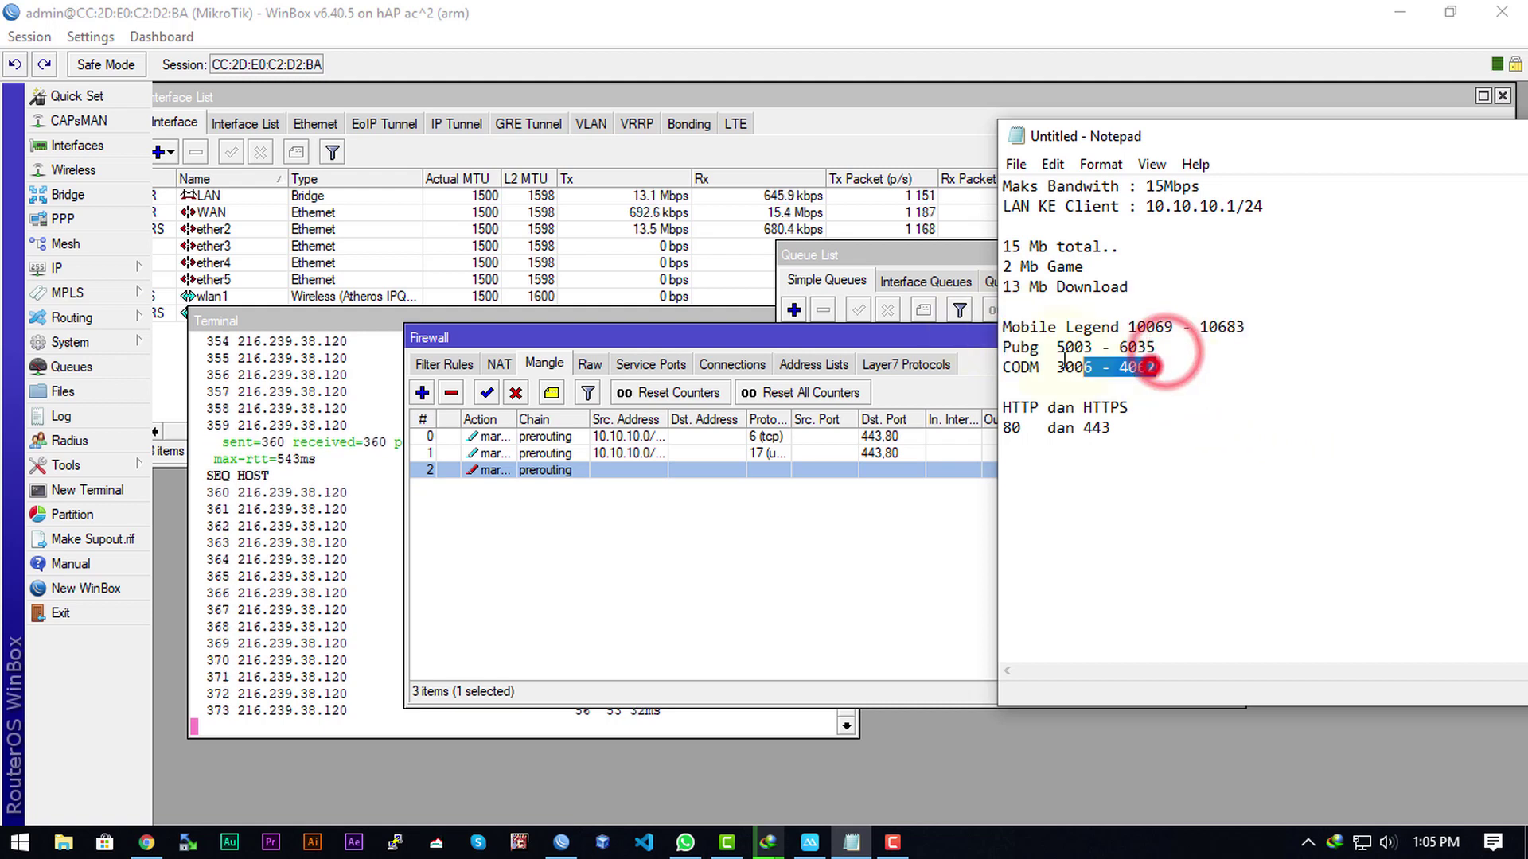
{"action": "mouse_move", "coordinate": [1057, 367]}
{"action": "left_mouse_down"}
{"action": "mouse_move", "coordinate": [1155, 367]}
{"action": "mouse_move", "coordinate": [1057, 347]}
{"action": "left_mouse_up"}
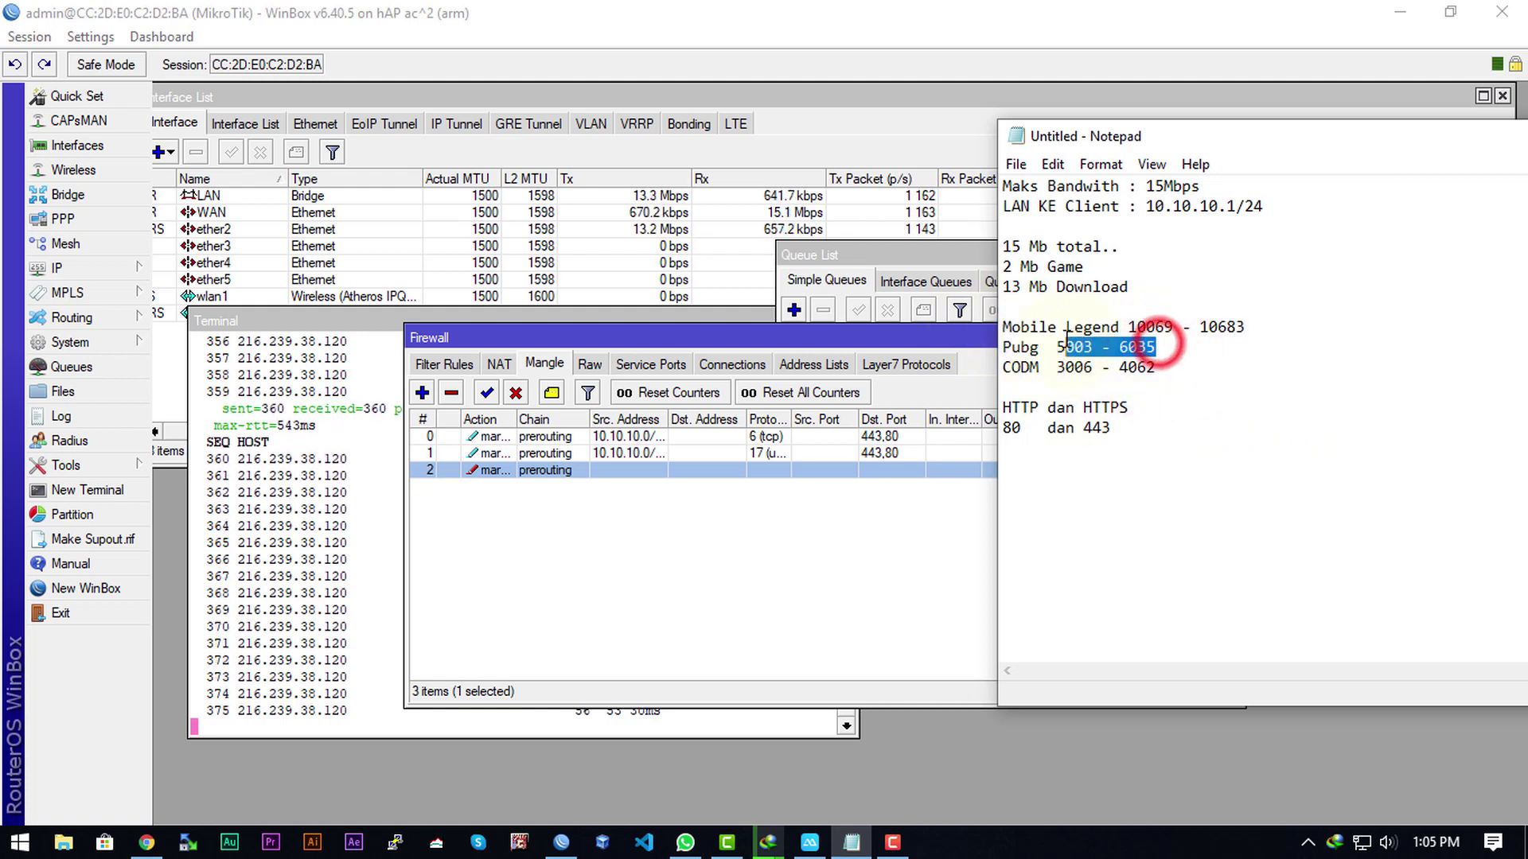
{"action": "left_click", "coordinate": [1186, 372]}
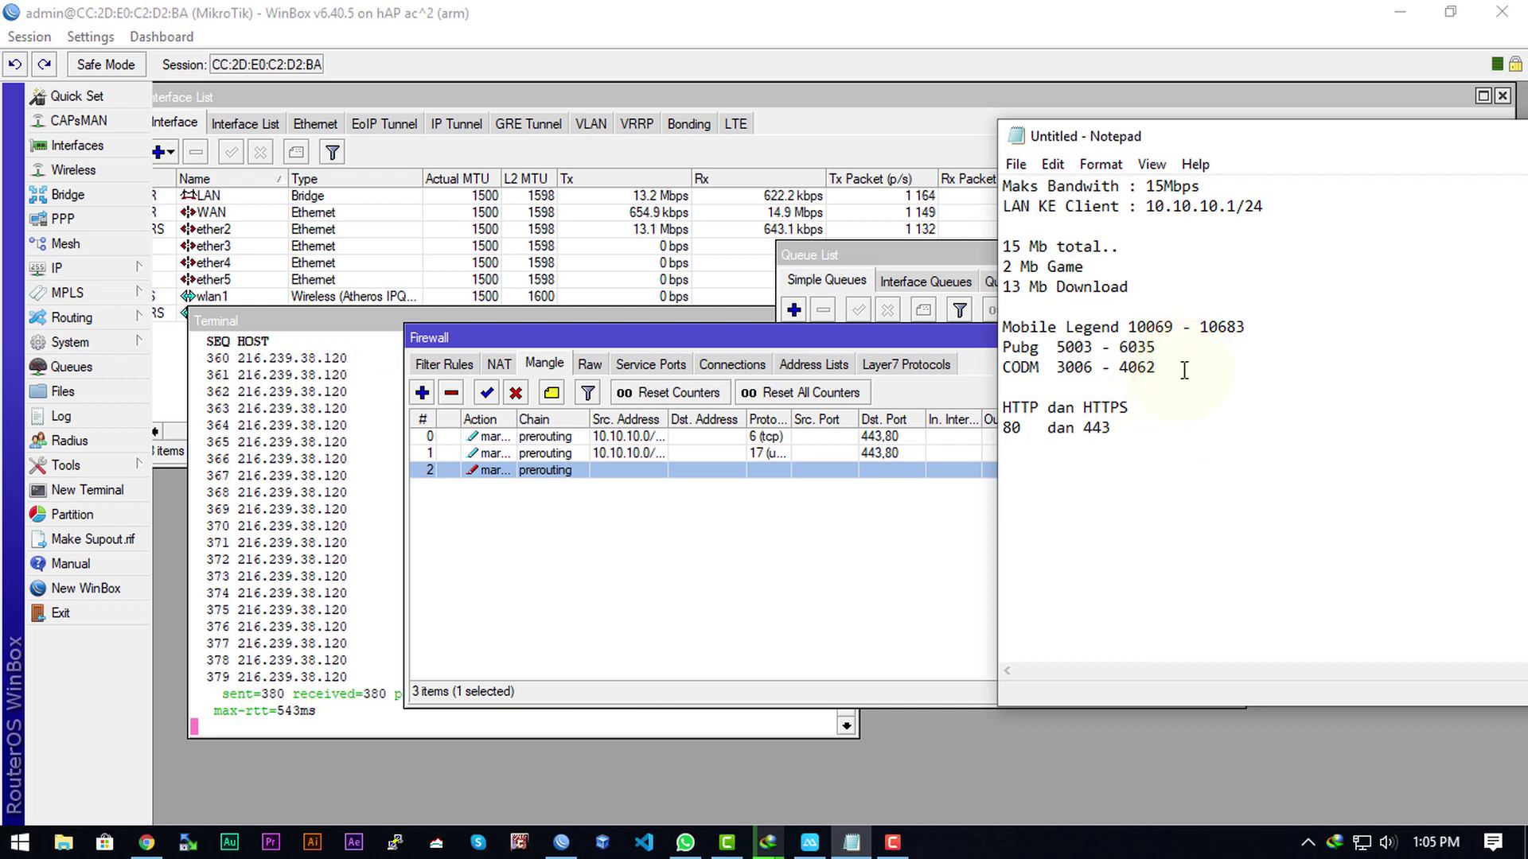
Step: Compare the Mobile Legend, Pubg and CODM port ranges with the HTTP and HTTPS ports 80 and 443 in the notes
{"action": "left_click_drag", "start_coordinate": [1179, 366], "coordinate": [1002, 327]}
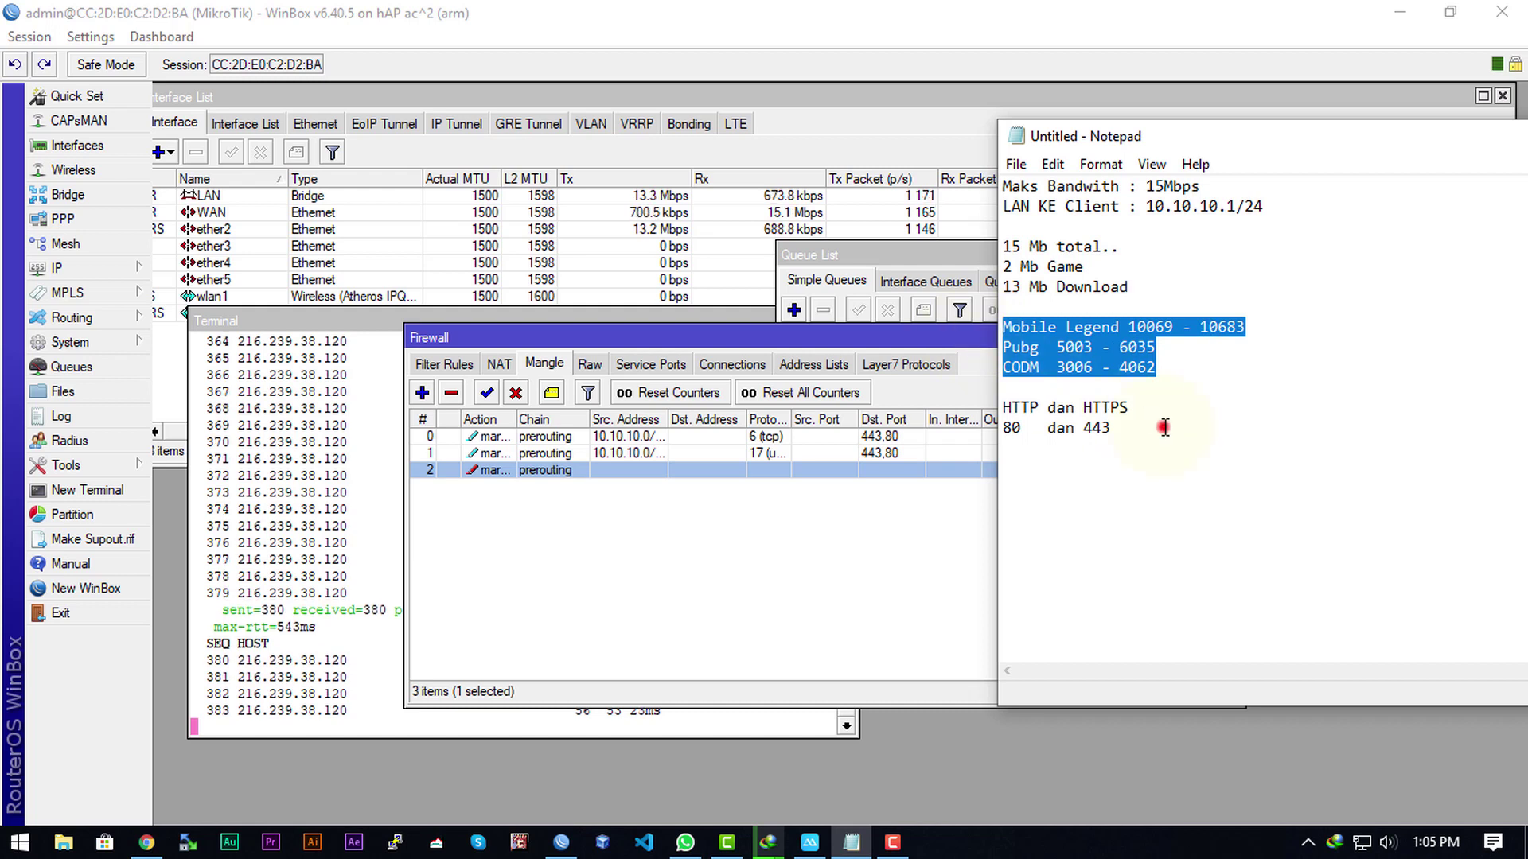
{"action": "left_click_drag", "start_coordinate": [1370, 426], "coordinate": [1003, 408]}
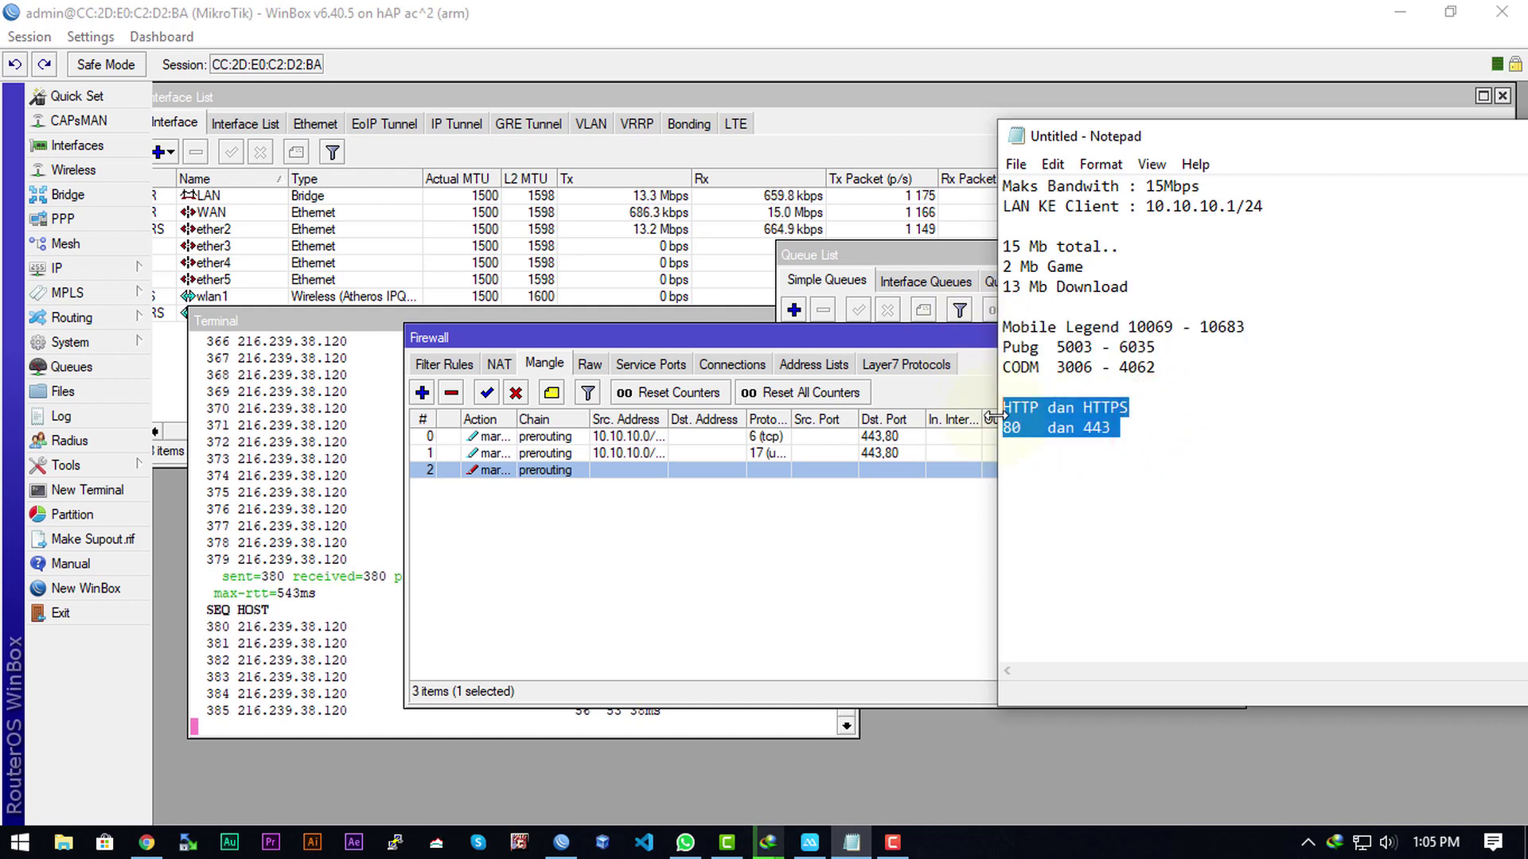
{"action": "left_click_drag", "start_coordinate": [1160, 367], "coordinate": [1129, 328]}
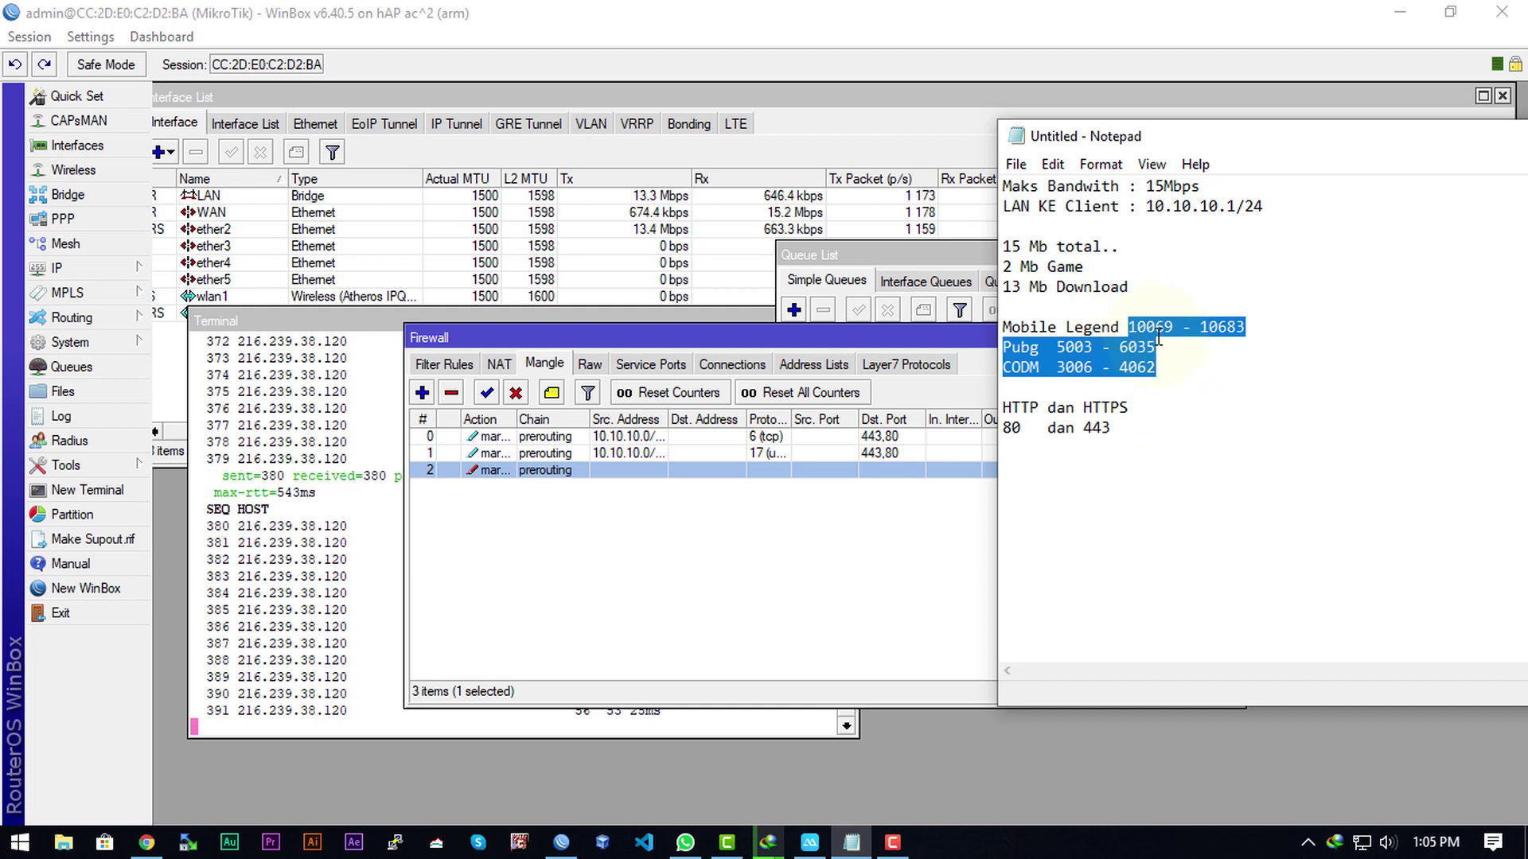
{"action": "mouse_move", "coordinate": [1164, 348]}
{"action": "left_mouse_down"}
{"action": "mouse_move", "coordinate": [1133, 319]}
{"action": "mouse_move", "coordinate": [1187, 365]}
{"action": "left_mouse_up"}
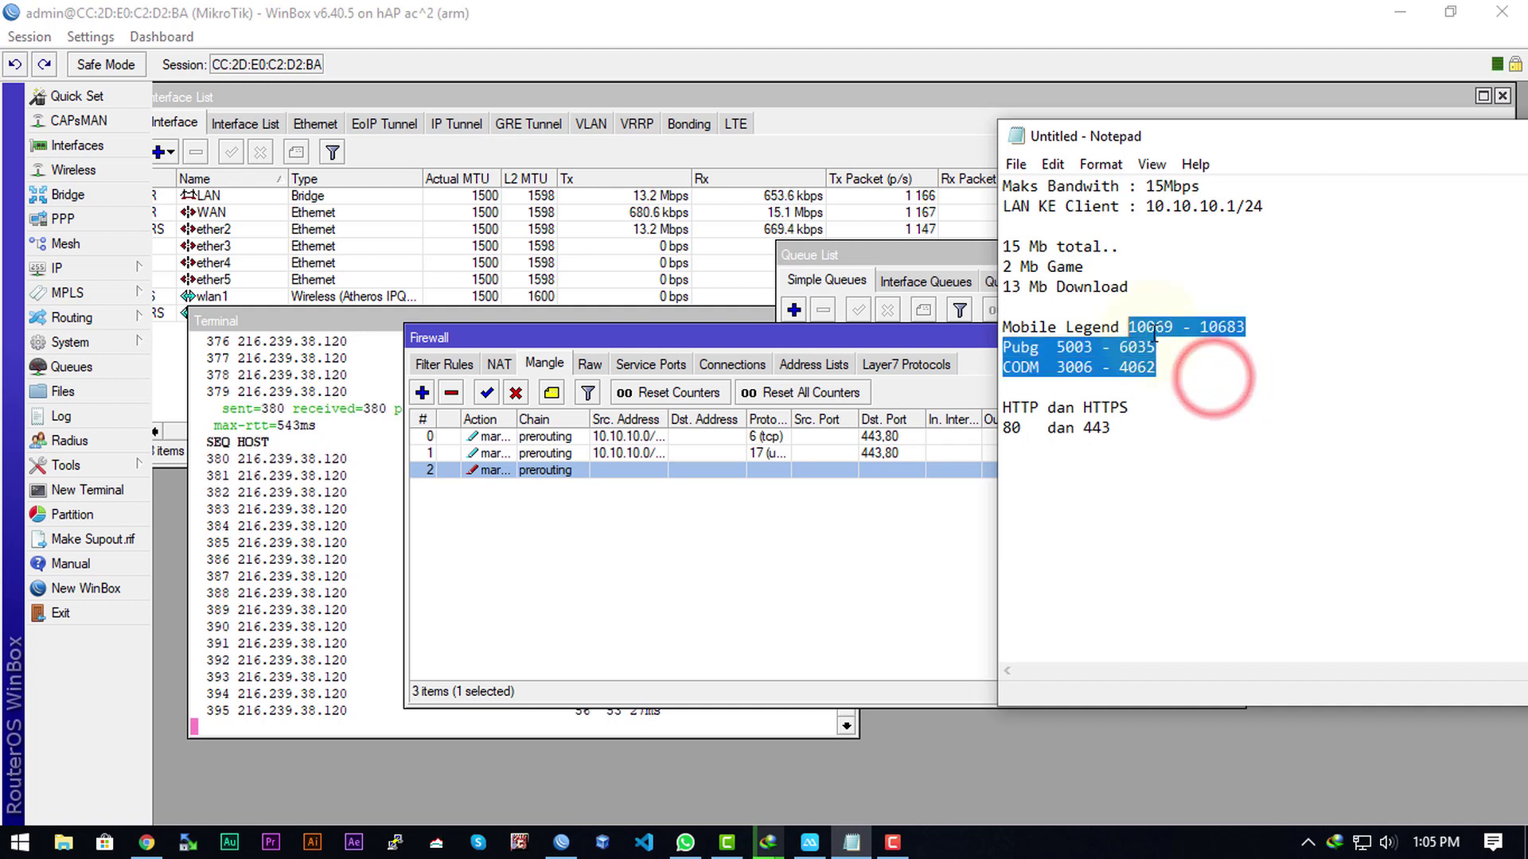
{"action": "left_click", "coordinate": [1187, 365]}
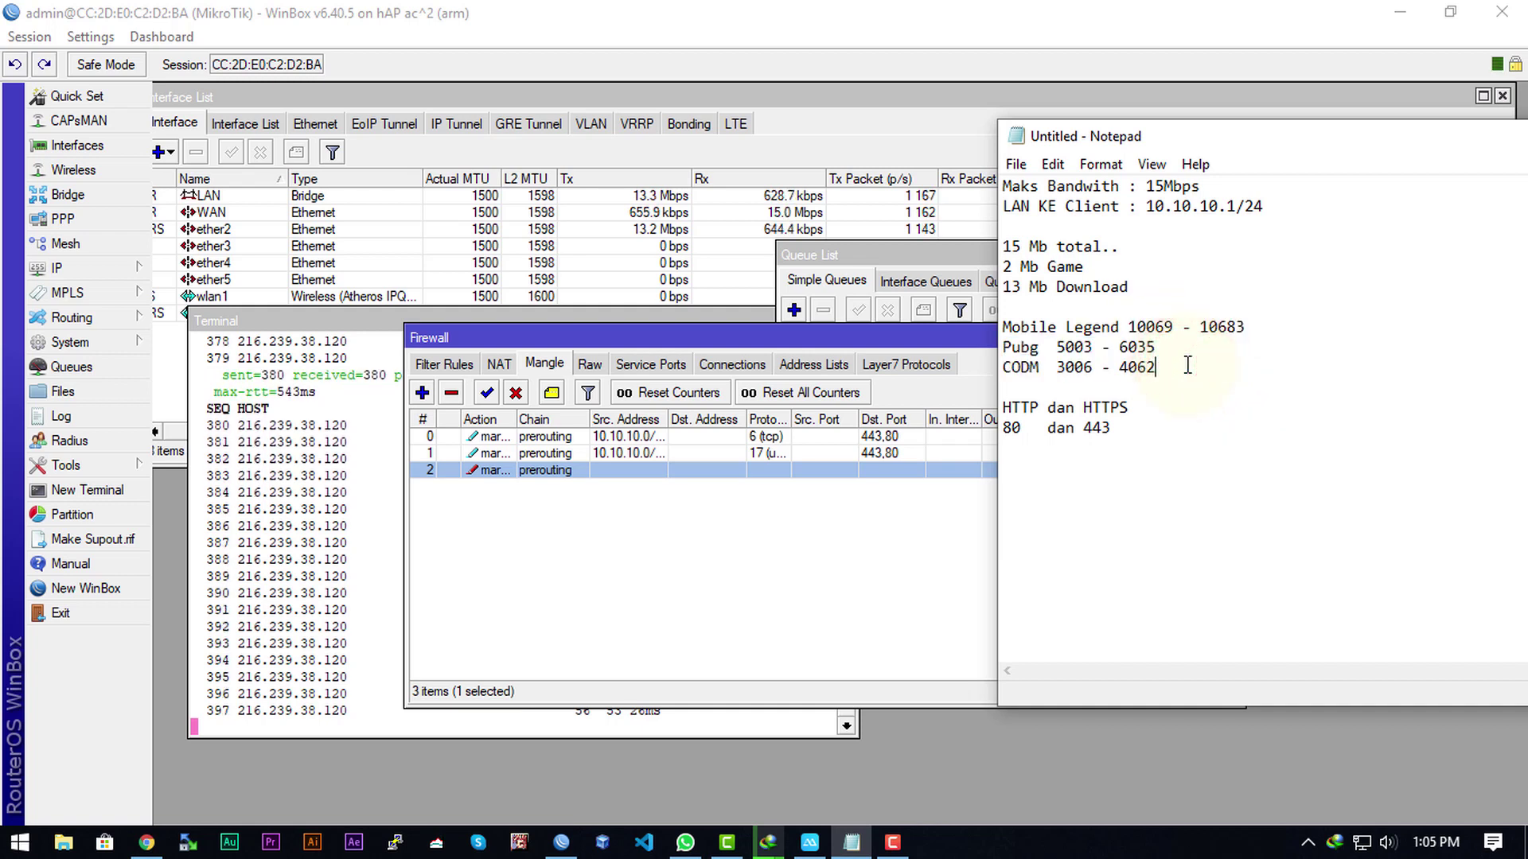
{"action": "left_click_drag", "start_coordinate": [1146, 419], "coordinate": [1010, 400]}
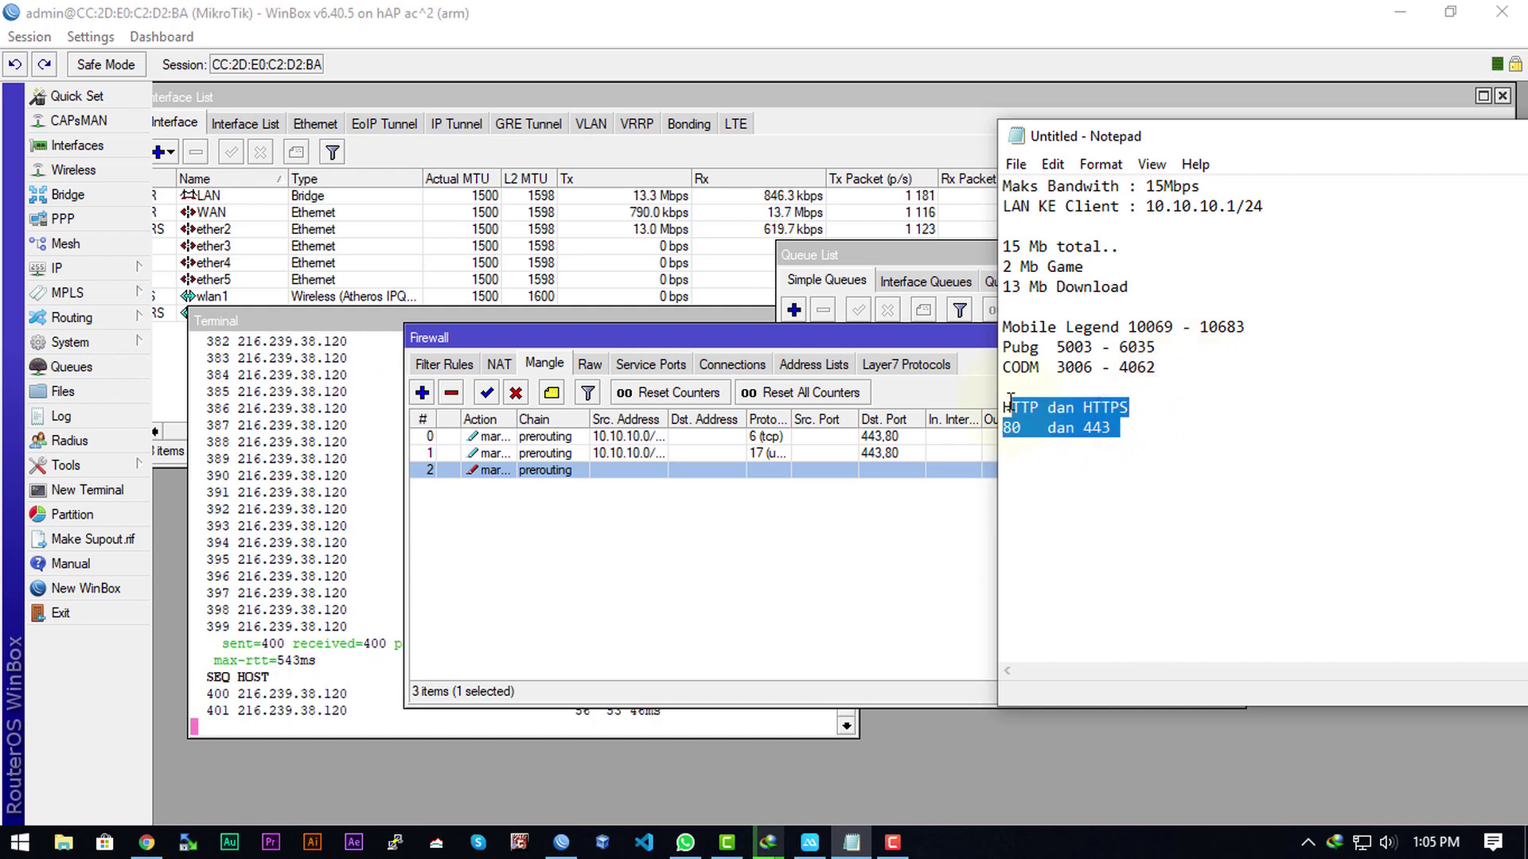
{"action": "left_click_drag", "start_coordinate": [1004, 387], "coordinate": [1119, 428]}
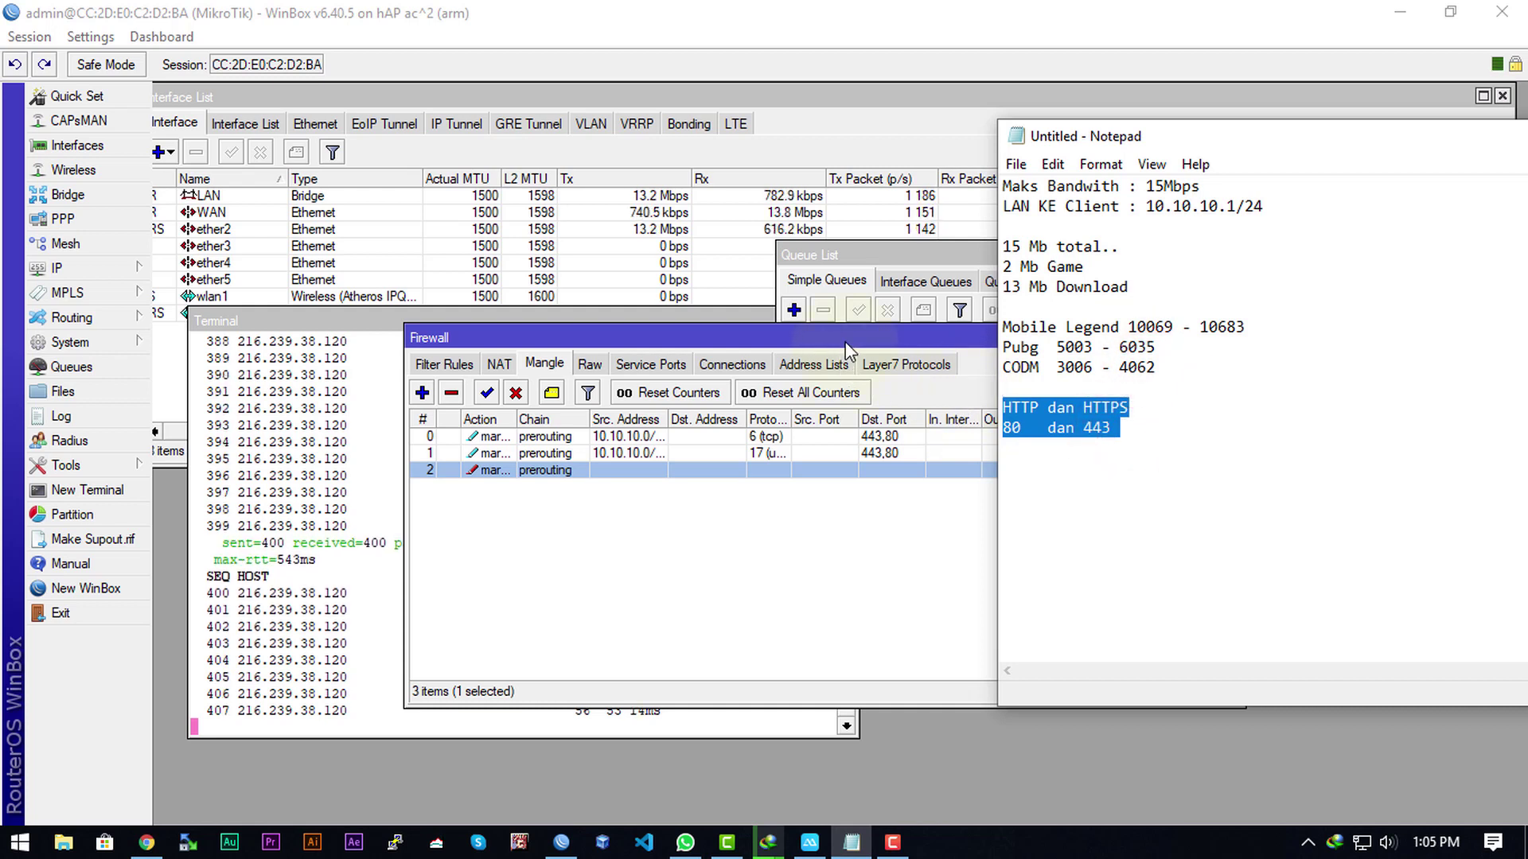
{"action": "left_click", "coordinate": [1215, 404]}
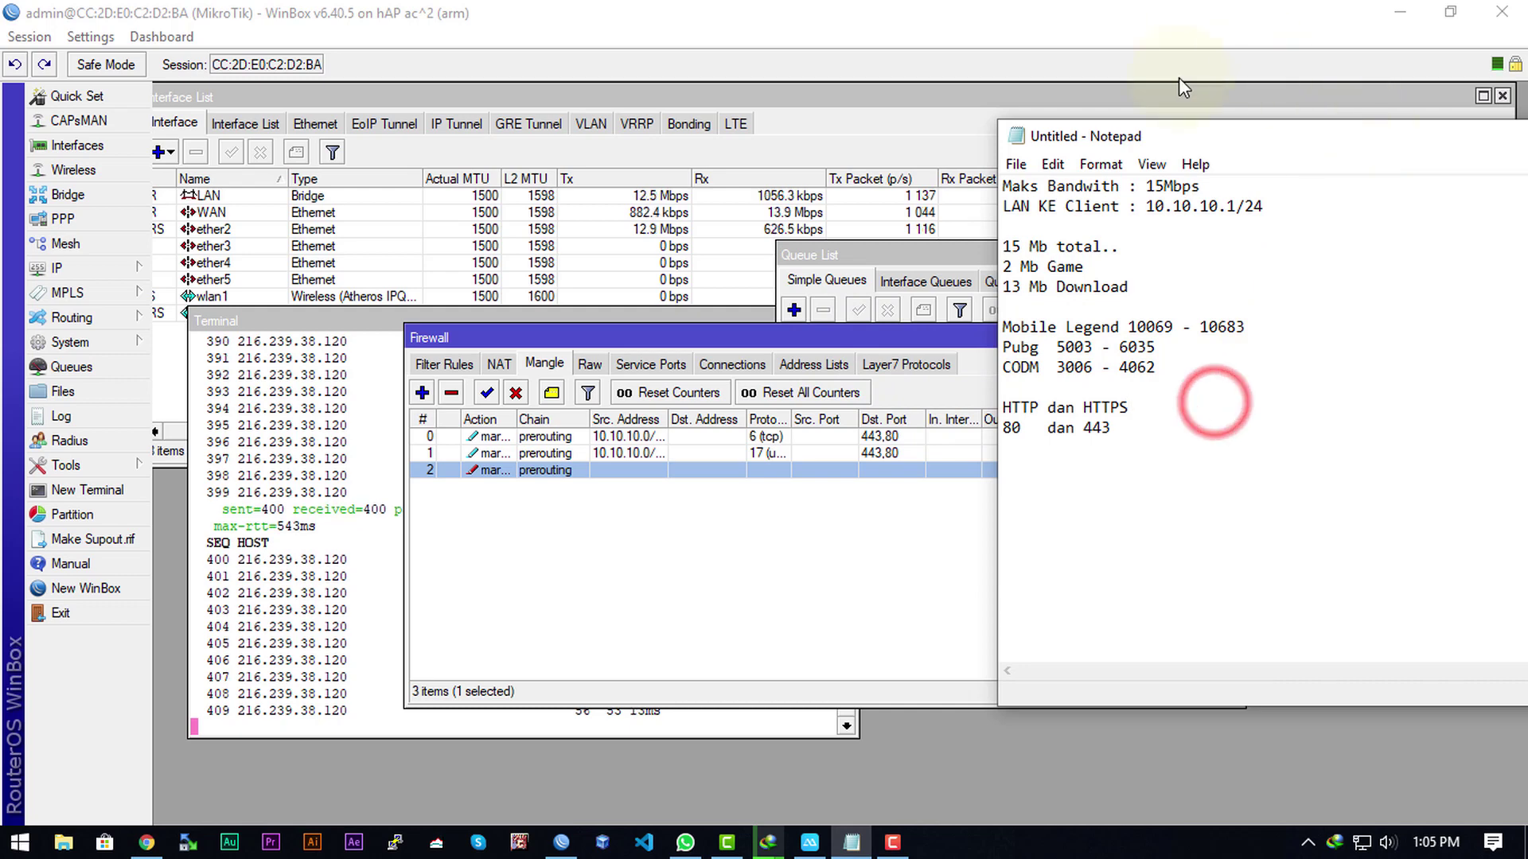
Step: Return to WinBox, add the CPU usage indicator to the main window, and bring the queue list to the front
{"action": "right_click", "coordinate": [1113, 73]}
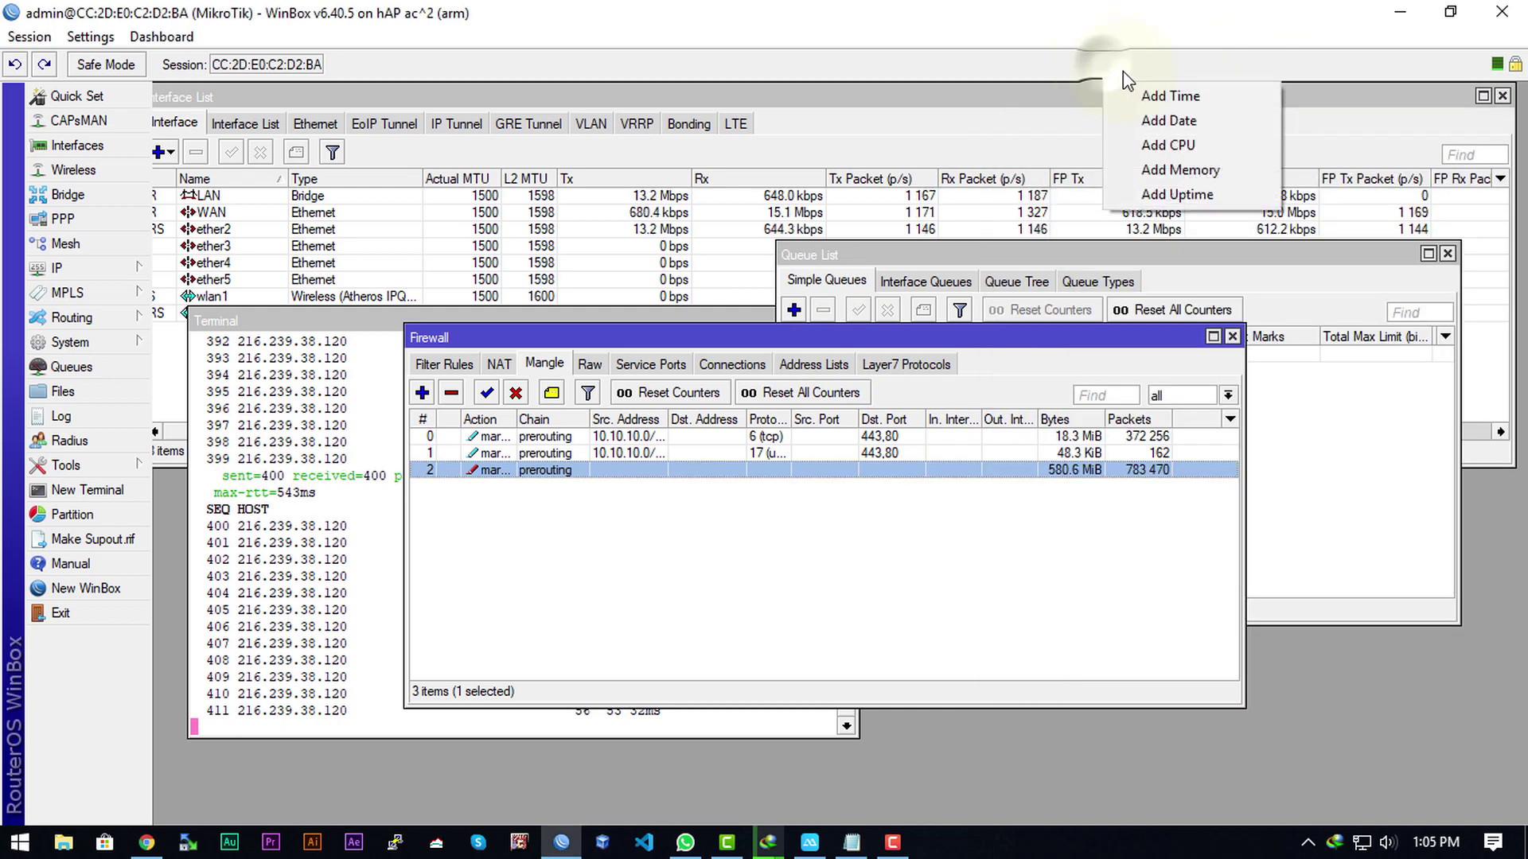
{"action": "left_click", "coordinate": [1161, 147]}
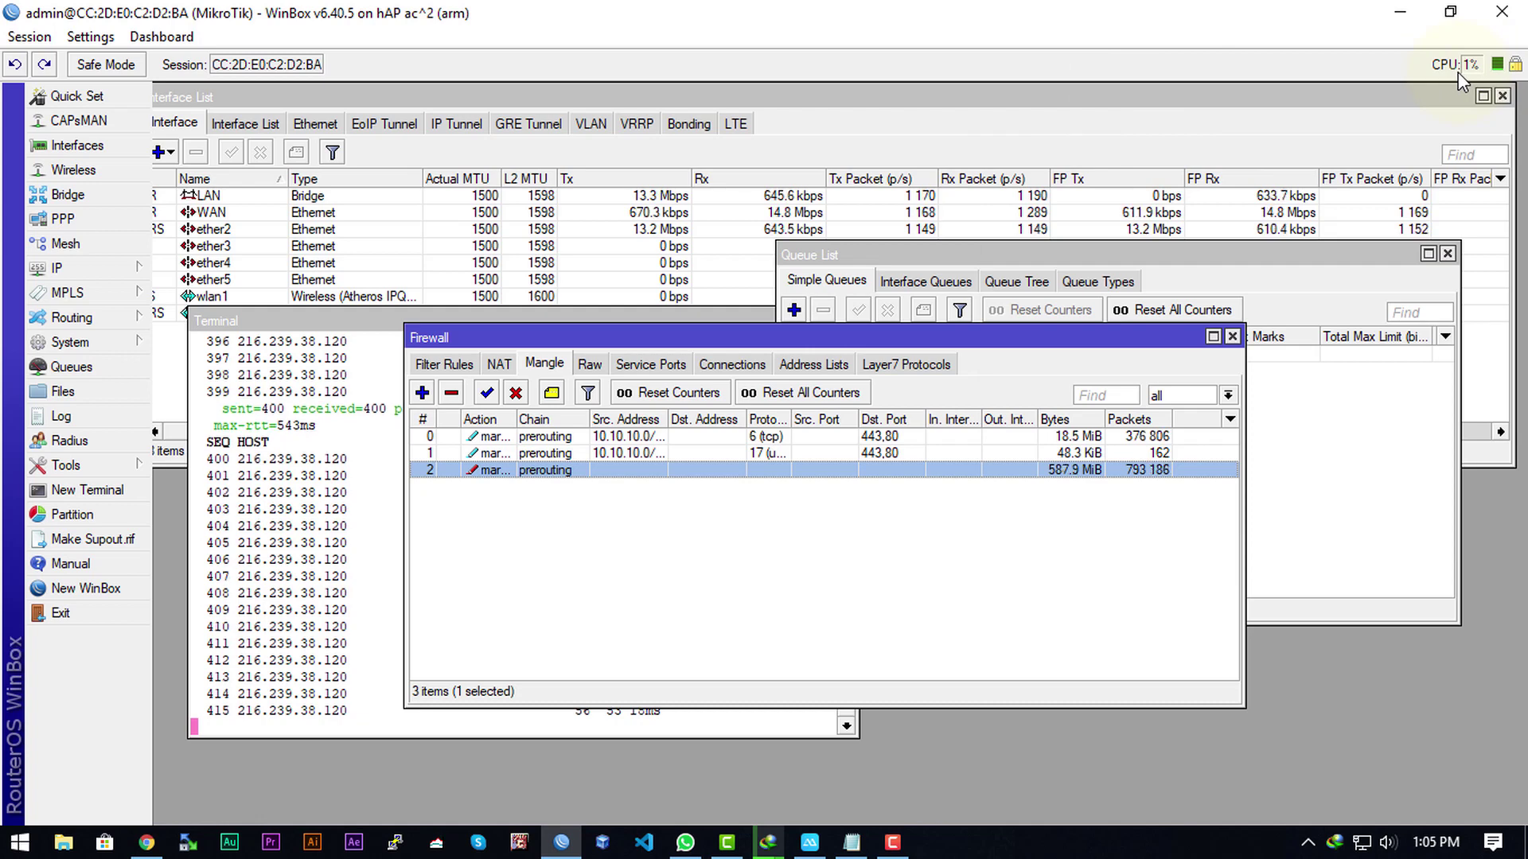
{"action": "left_click", "coordinate": [1322, 444]}
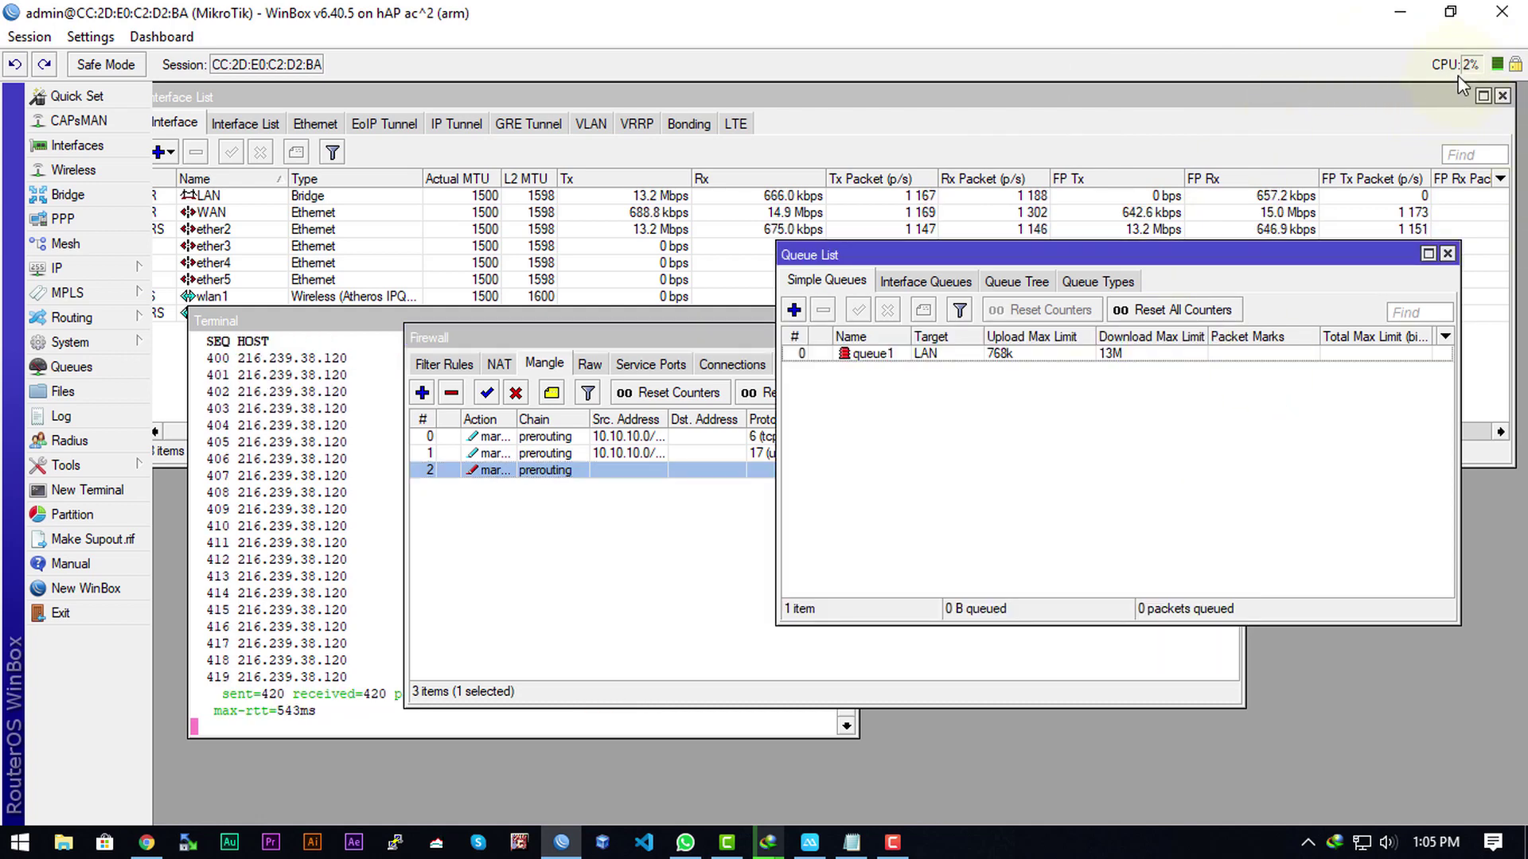
Step: Switch back to the Notepad notes on the bandwidth split and port numbers
{"action": "left_click", "coordinate": [852, 842]}
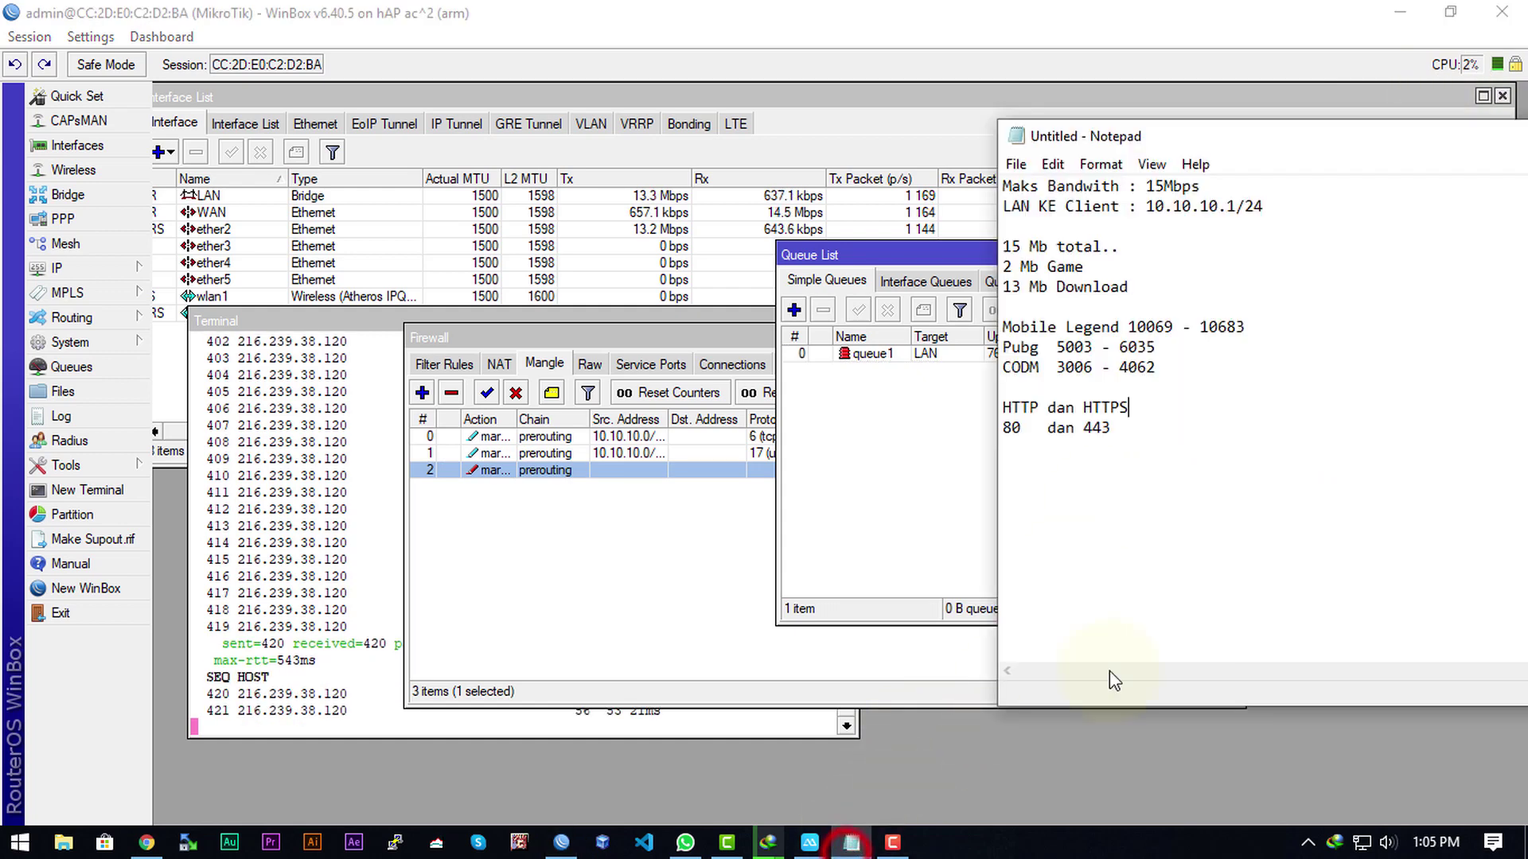
{"action": "left_click", "coordinate": [1233, 485]}
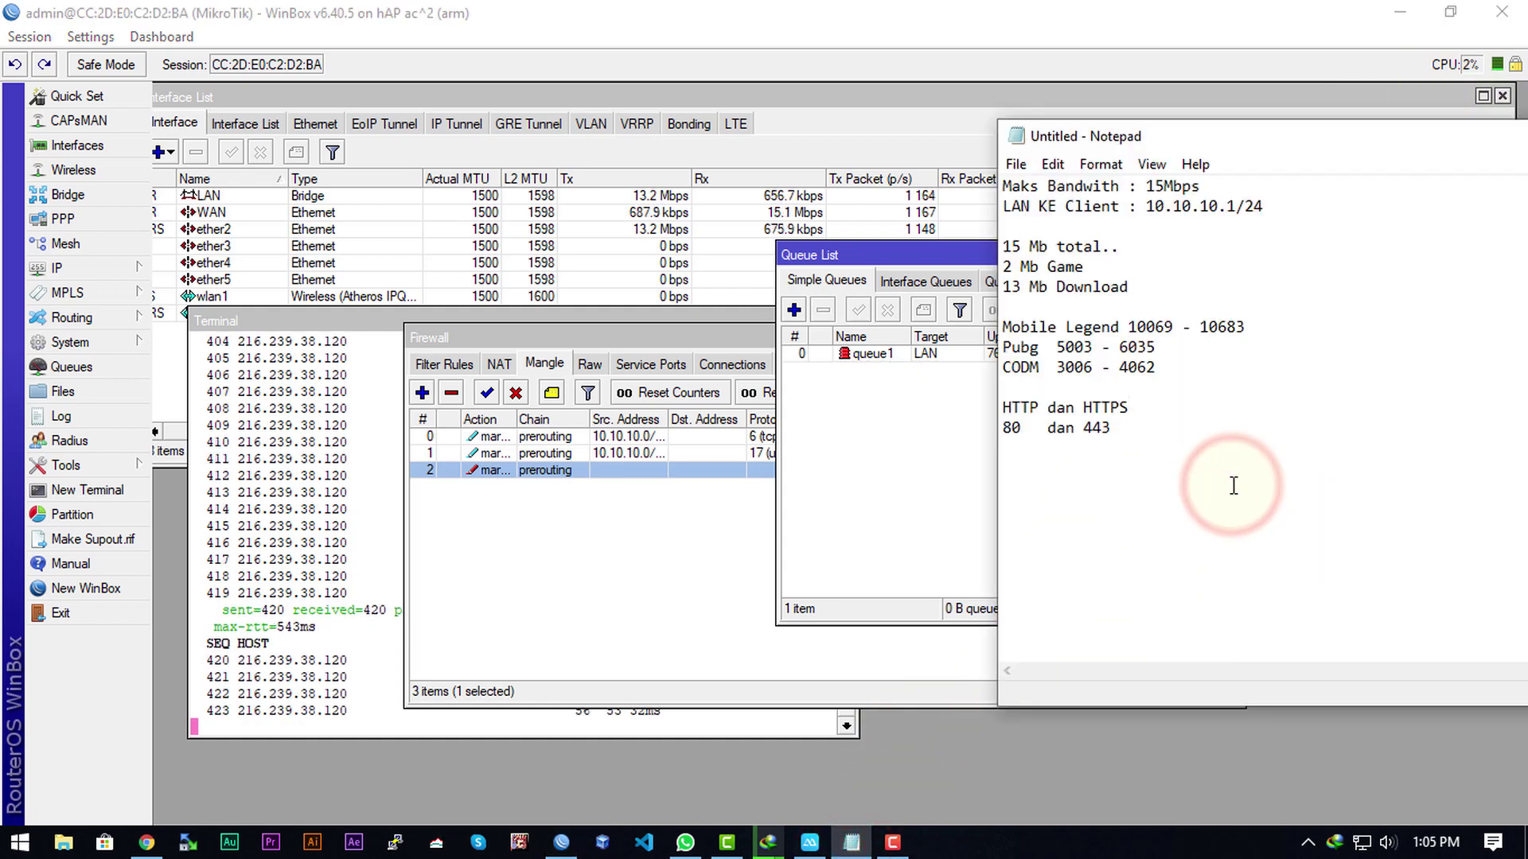